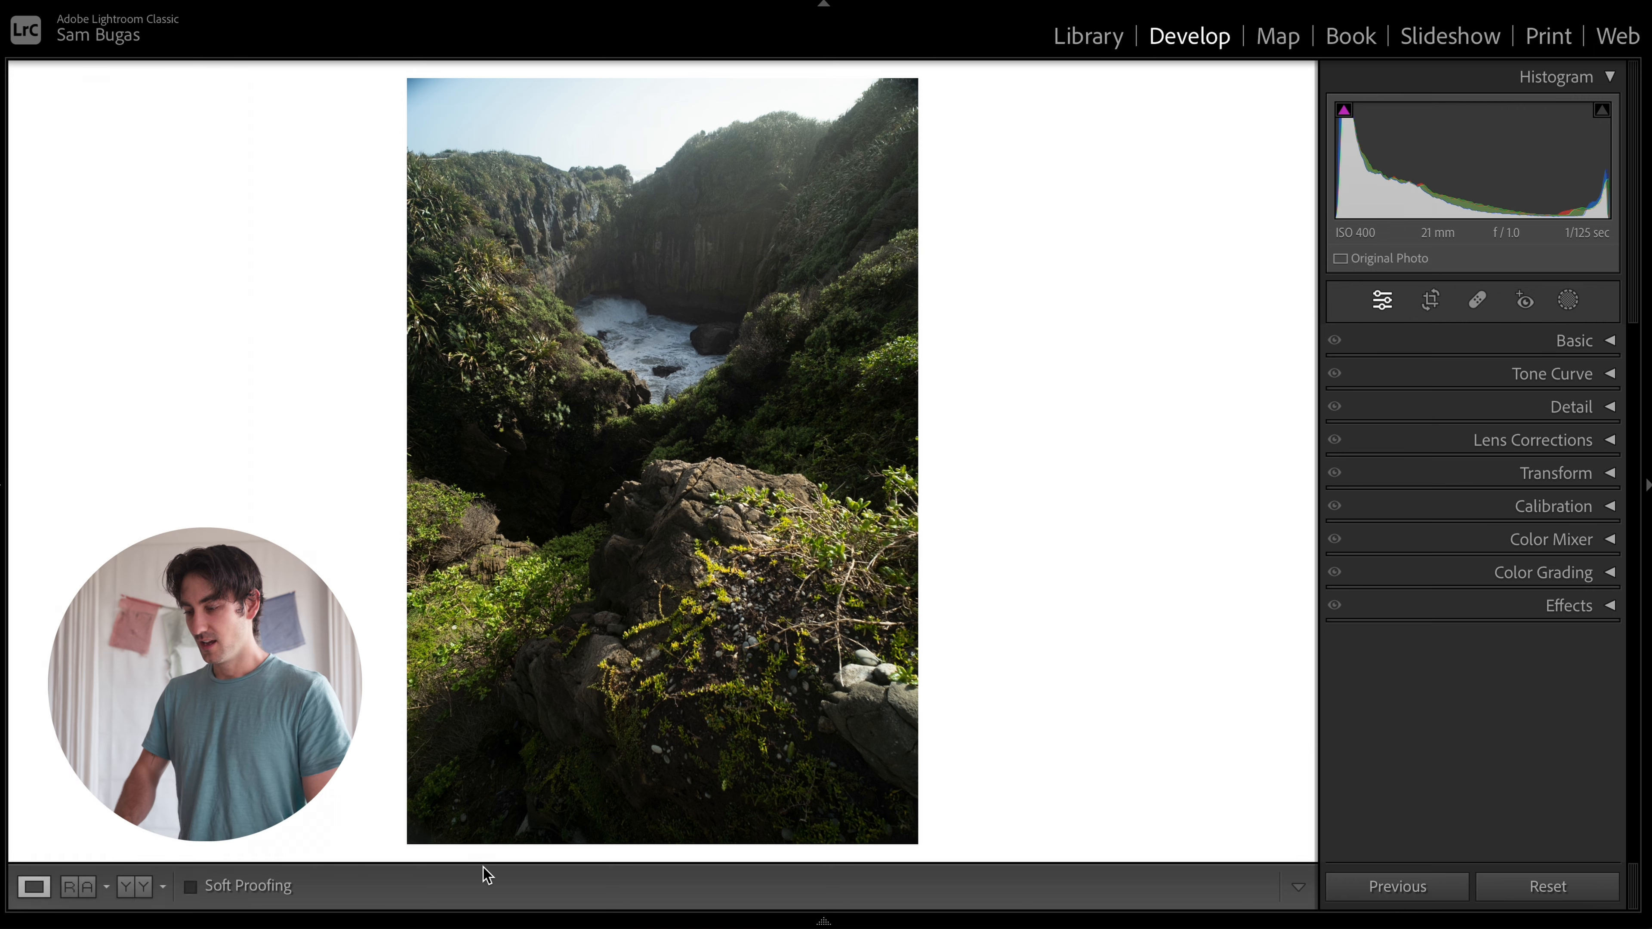
Hide the module picker strip above the photo to enlarge the editing view.
mouse_move(652, 921)
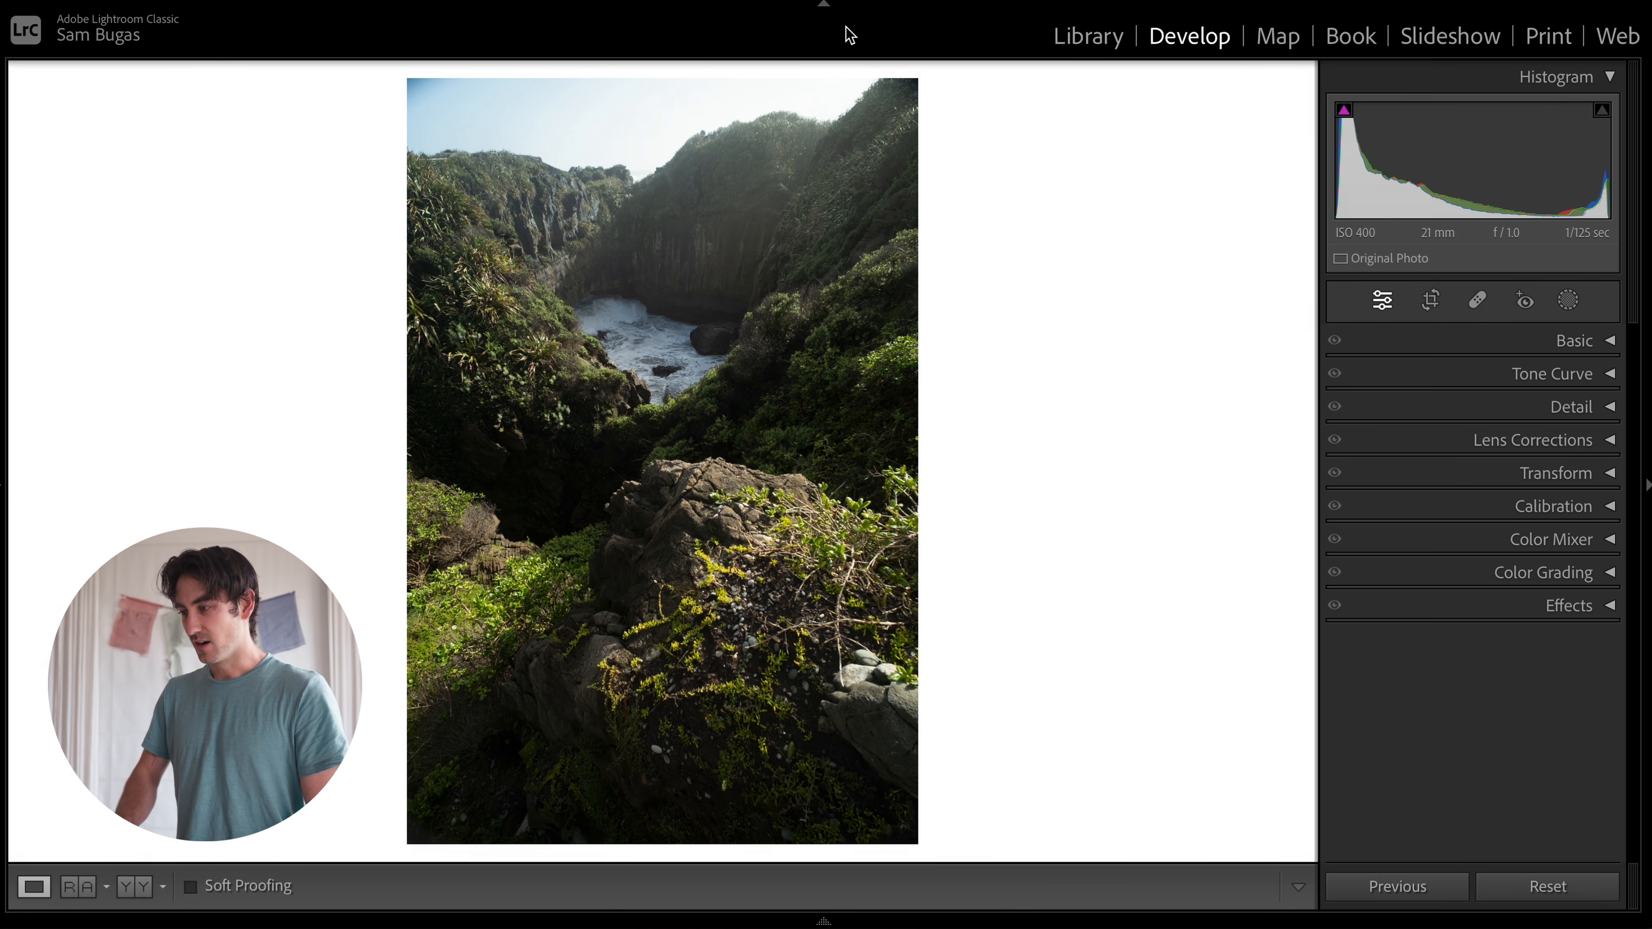
left_click(839, 5)
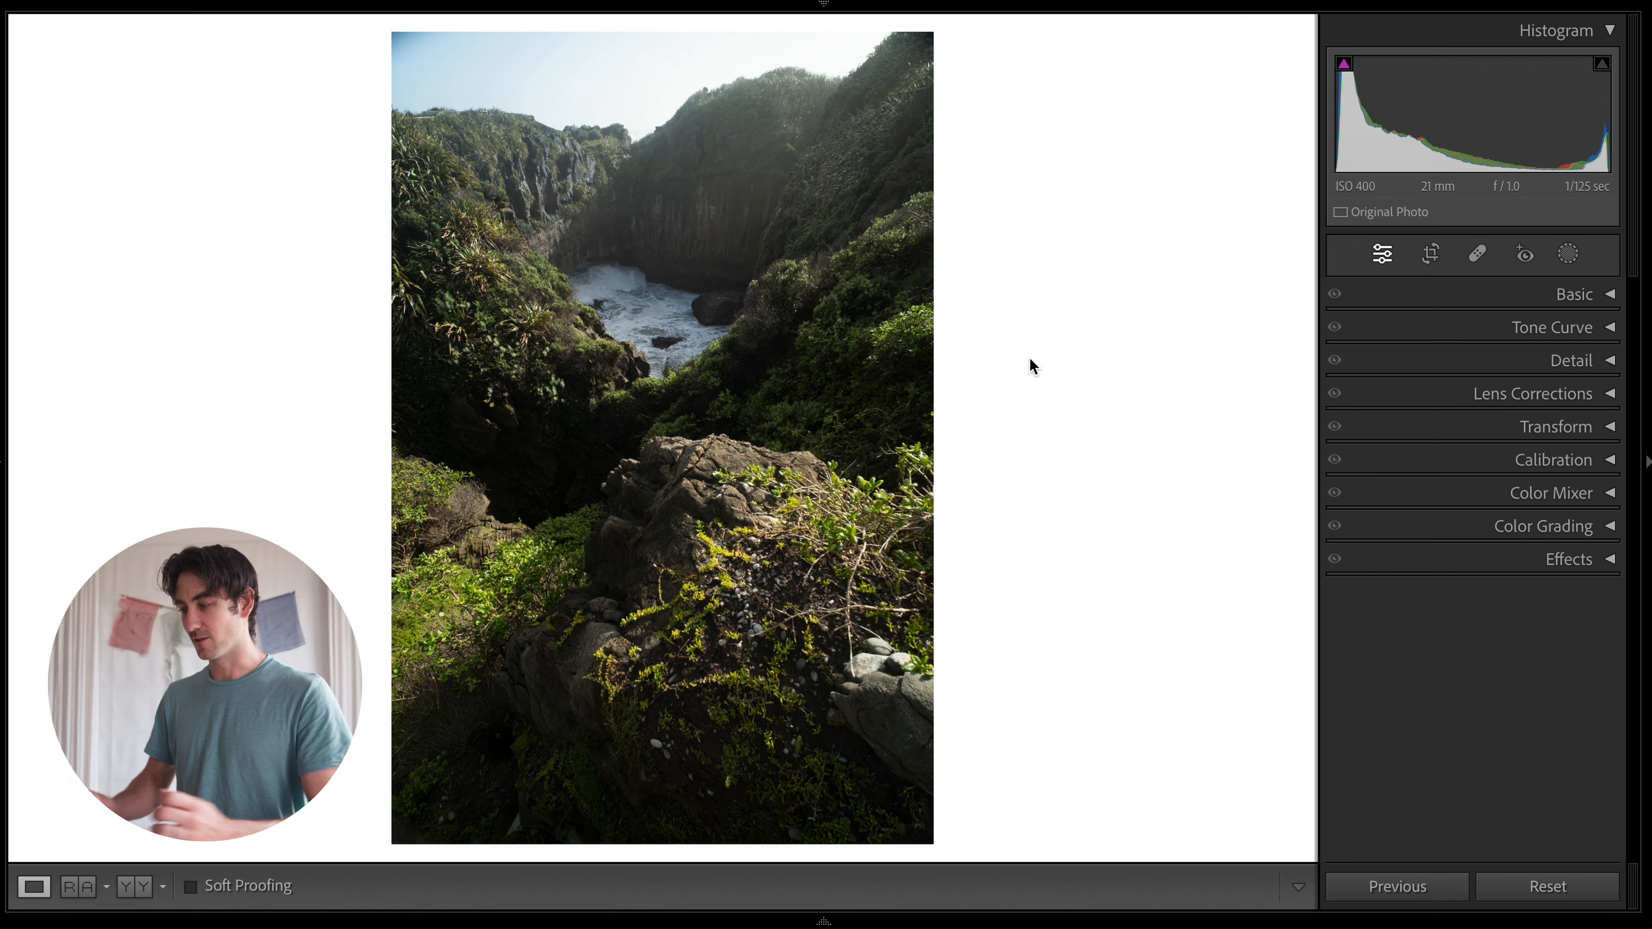
Try a black background around the photo and return it to white.
right_click(1050, 367)
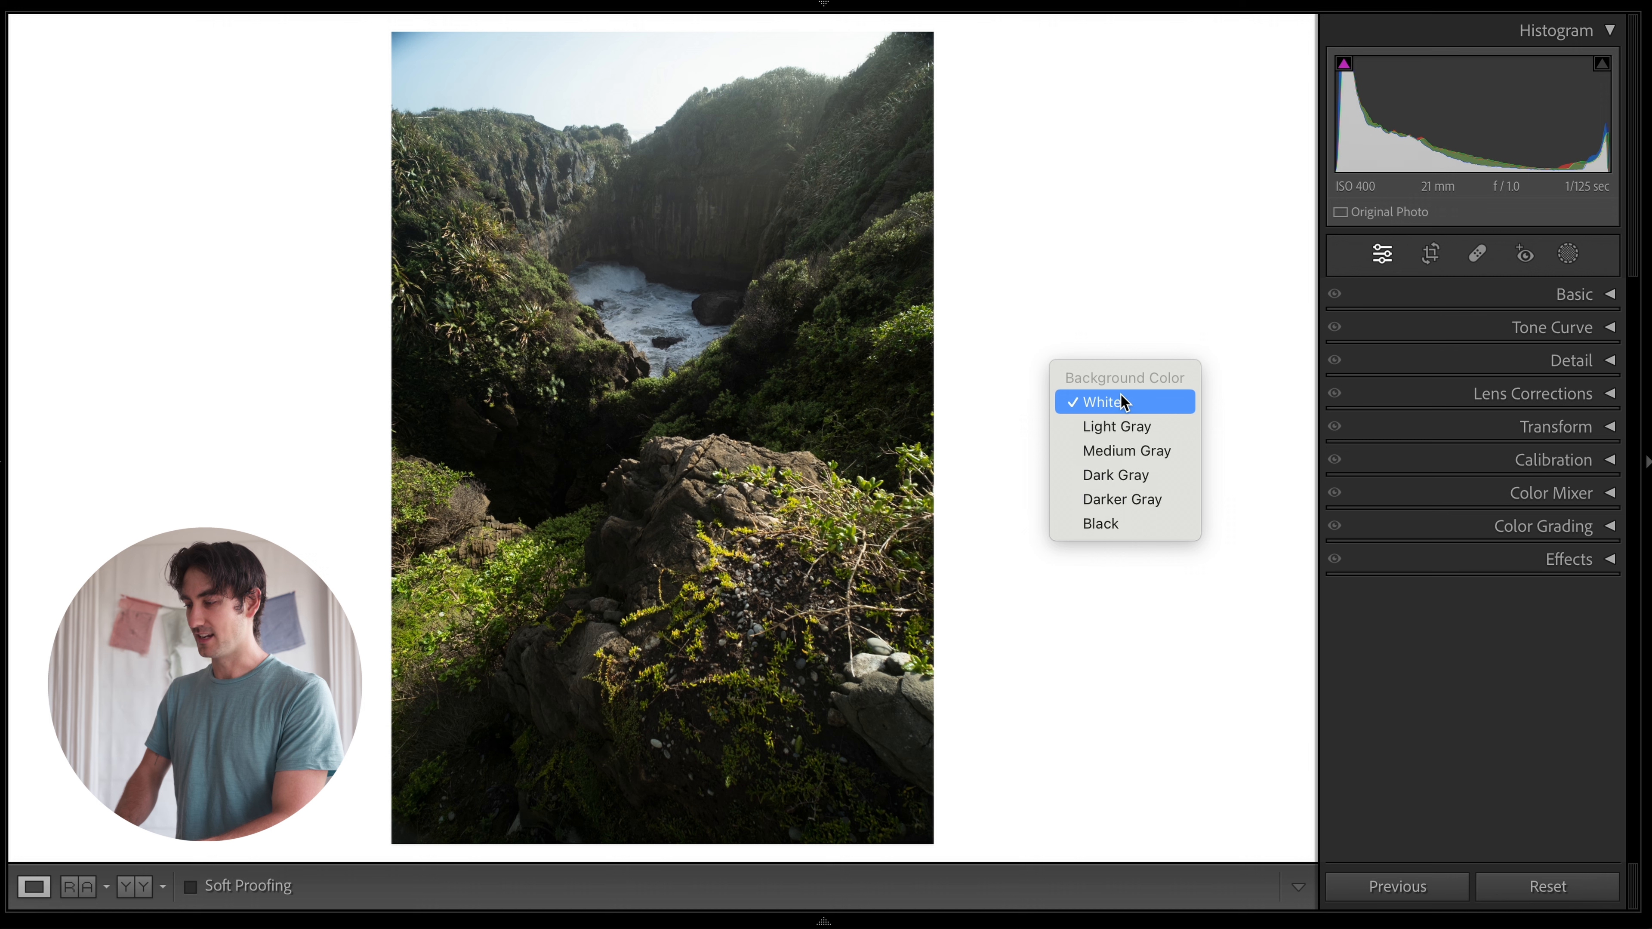
left_click(1119, 524)
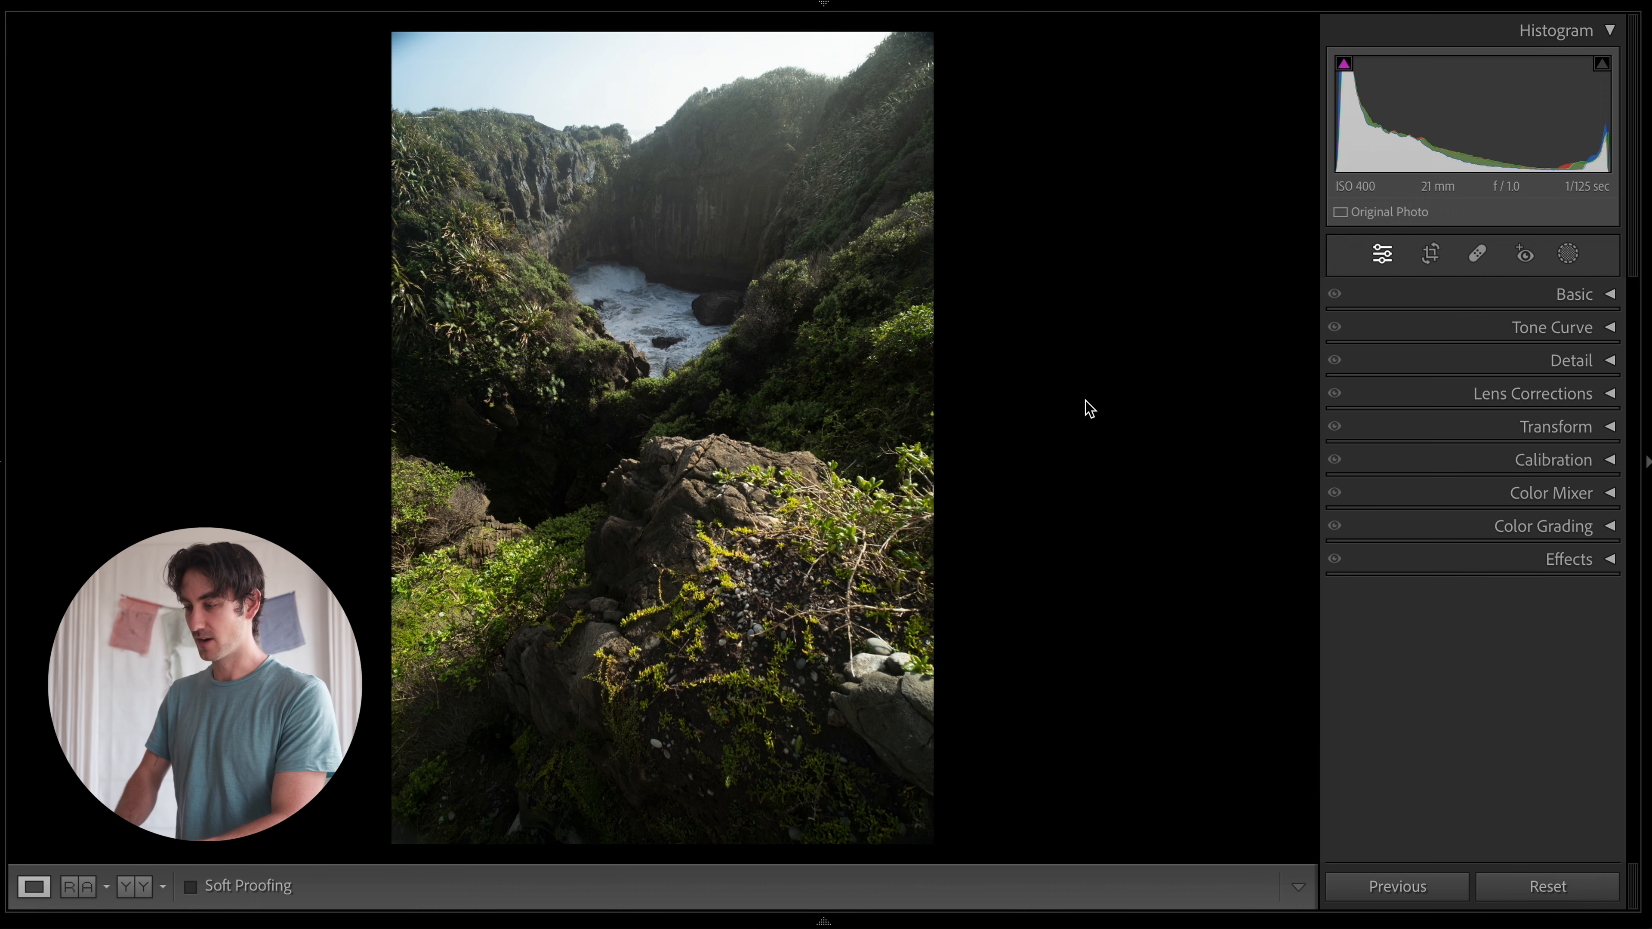
right_click(1090, 409)
left_click(1140, 435)
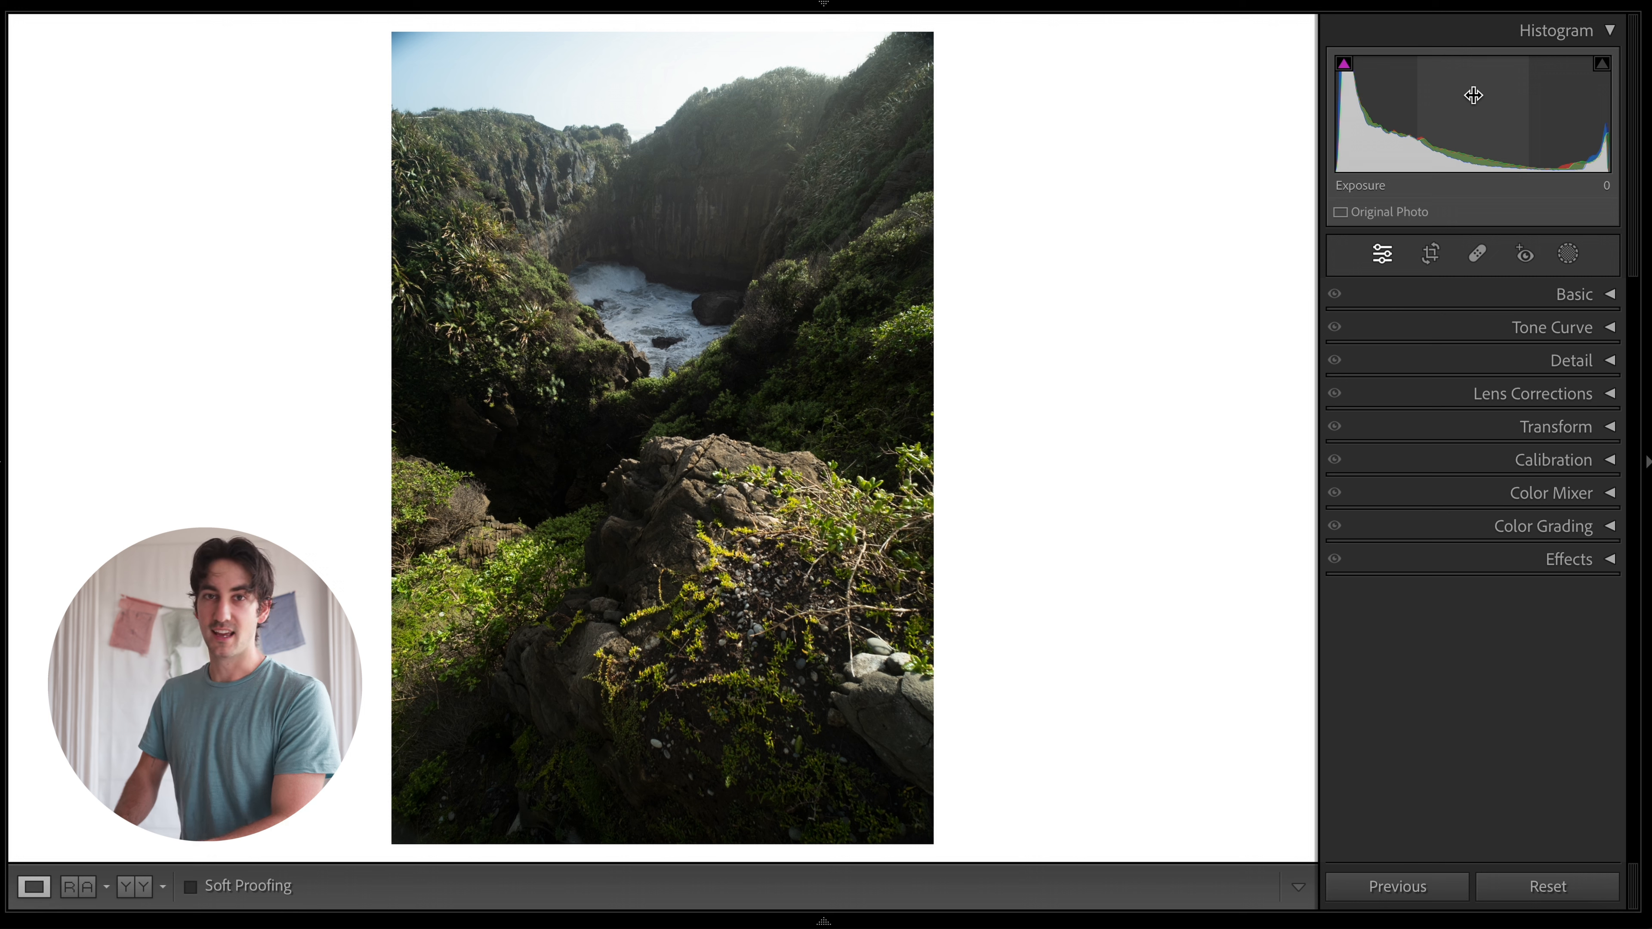
Turn on the shadow and highlight clipping warnings and expand the Basic adjustments.
left_click(1344, 66)
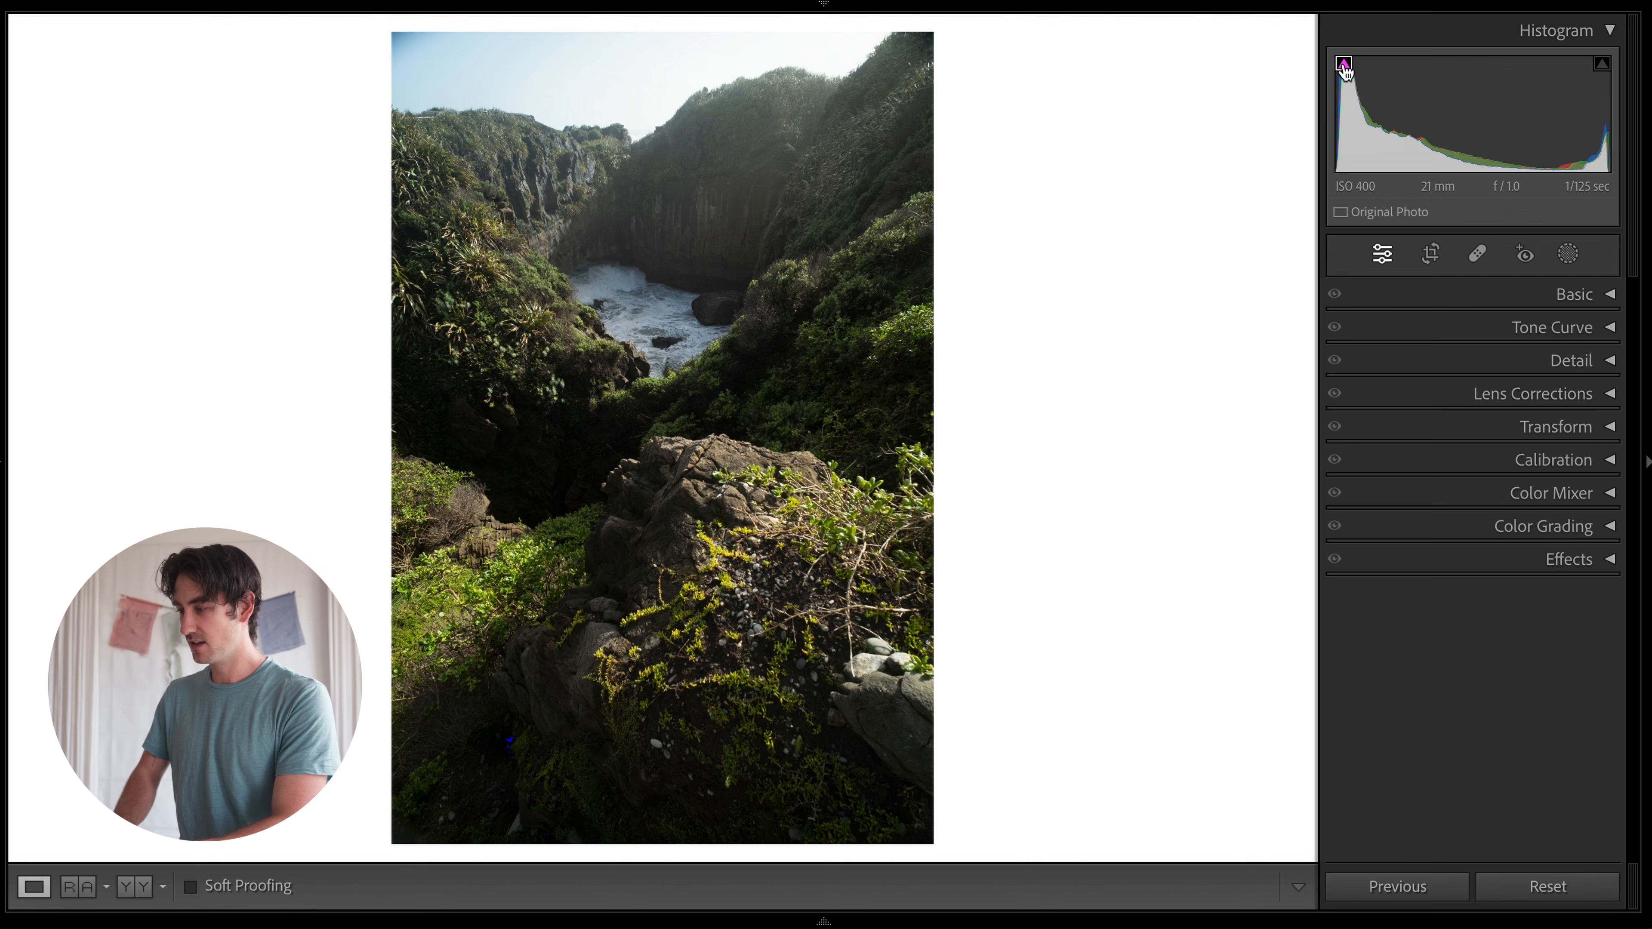
left_click(1604, 70)
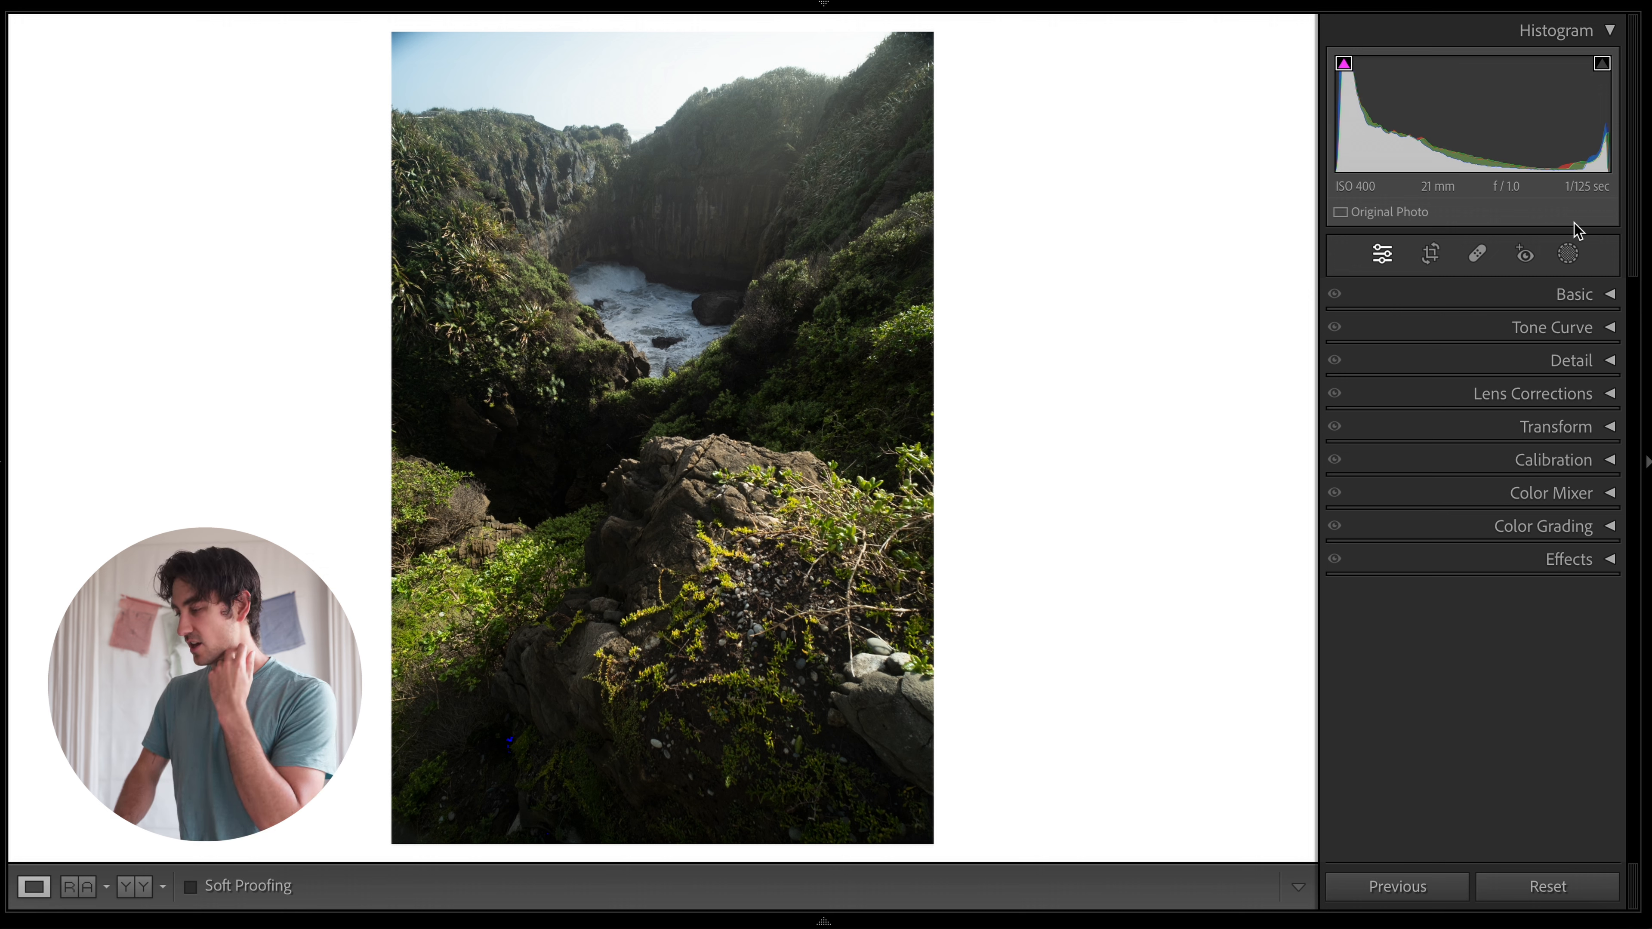
left_click(1567, 295)
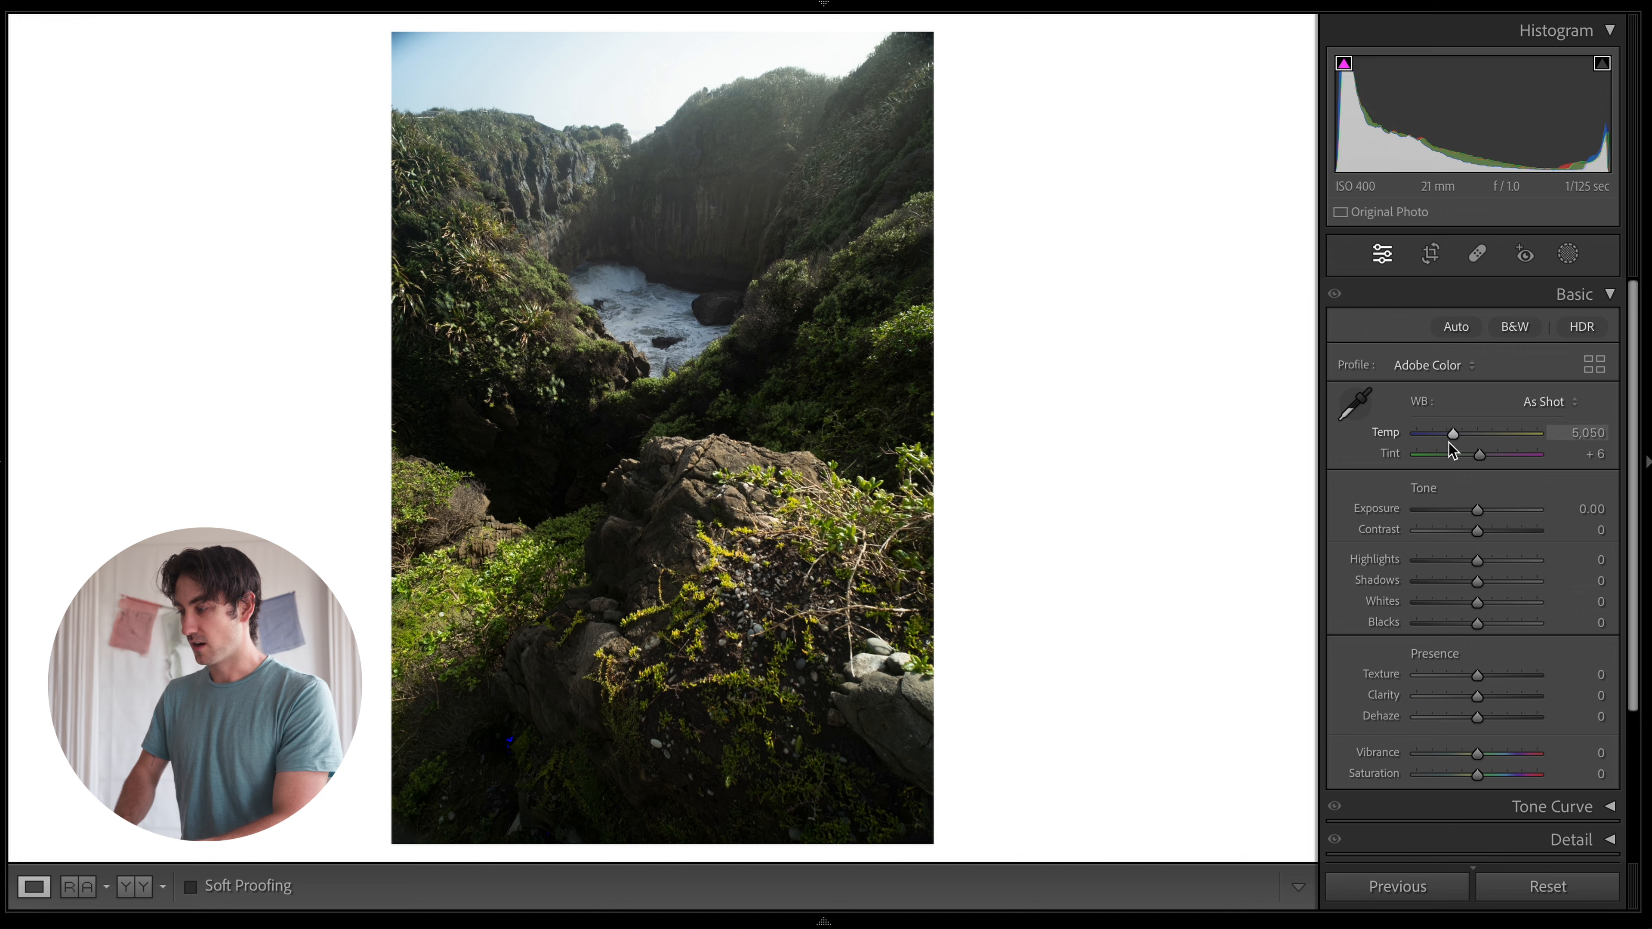
Try Exposure at -4.00 and +3.65 to check the clipping warnings, and reset it to 0.00.
left_click_drag(1479, 514, 1429, 514)
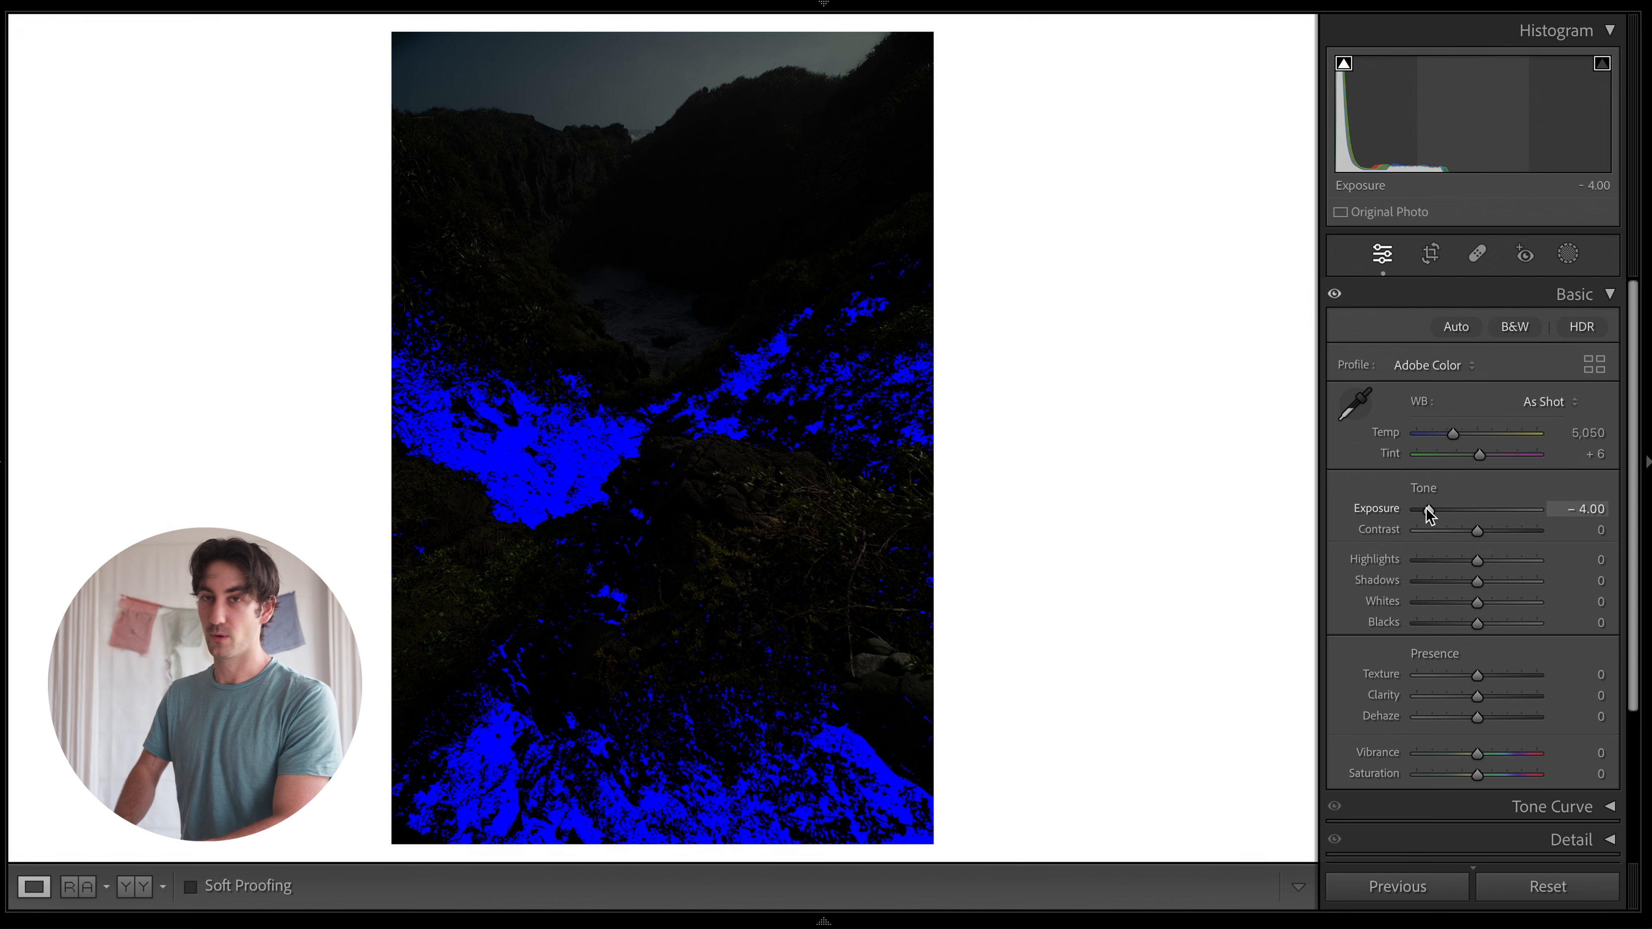
left_click_drag(1429, 514, 1525, 519)
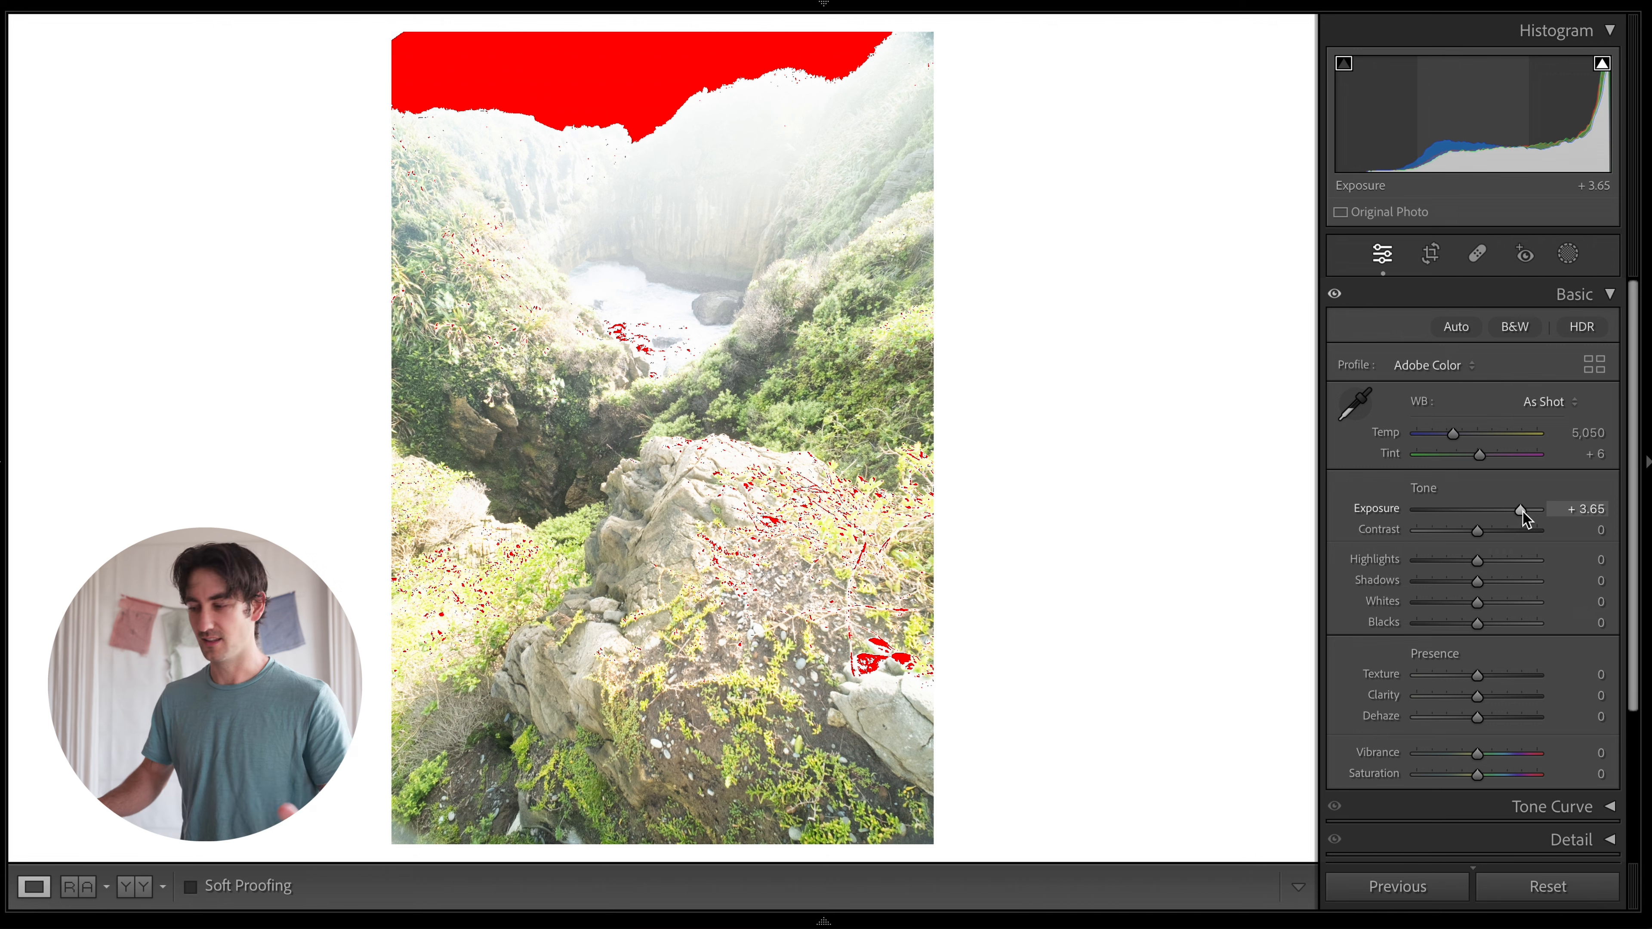
double_click(1522, 511)
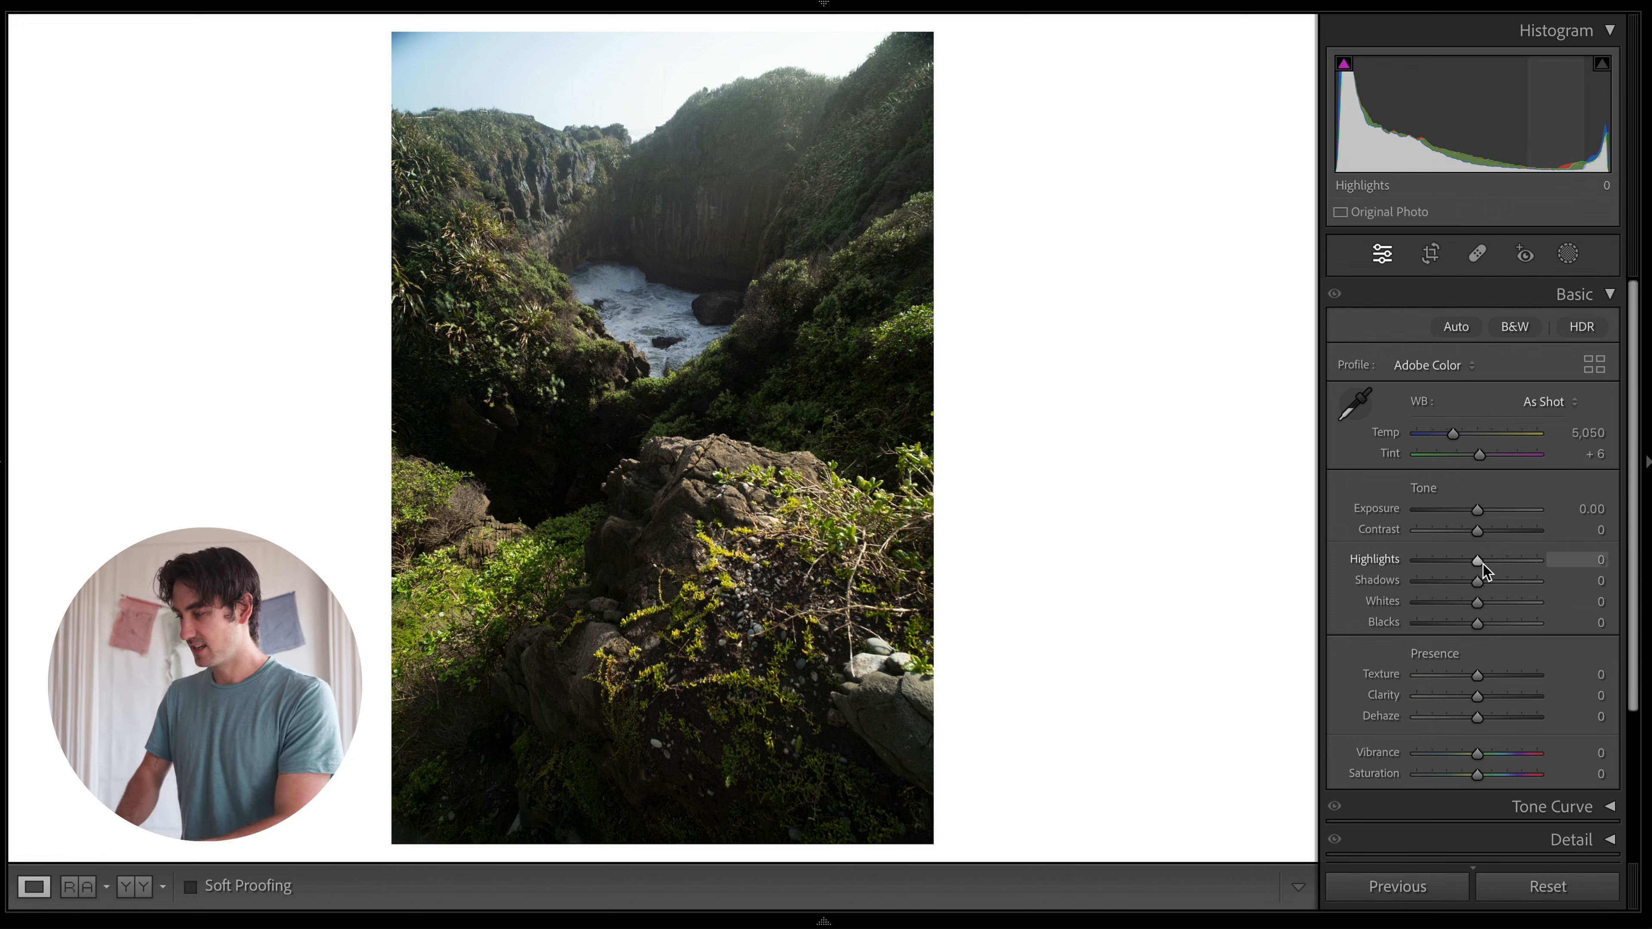
Set the photo's Highlights to -45 and raise Shadows to about +18.
mouse_move(1482, 564)
left_mouse_down()
mouse_move(1455, 568)
mouse_move(1491, 584)
left_mouse_up()
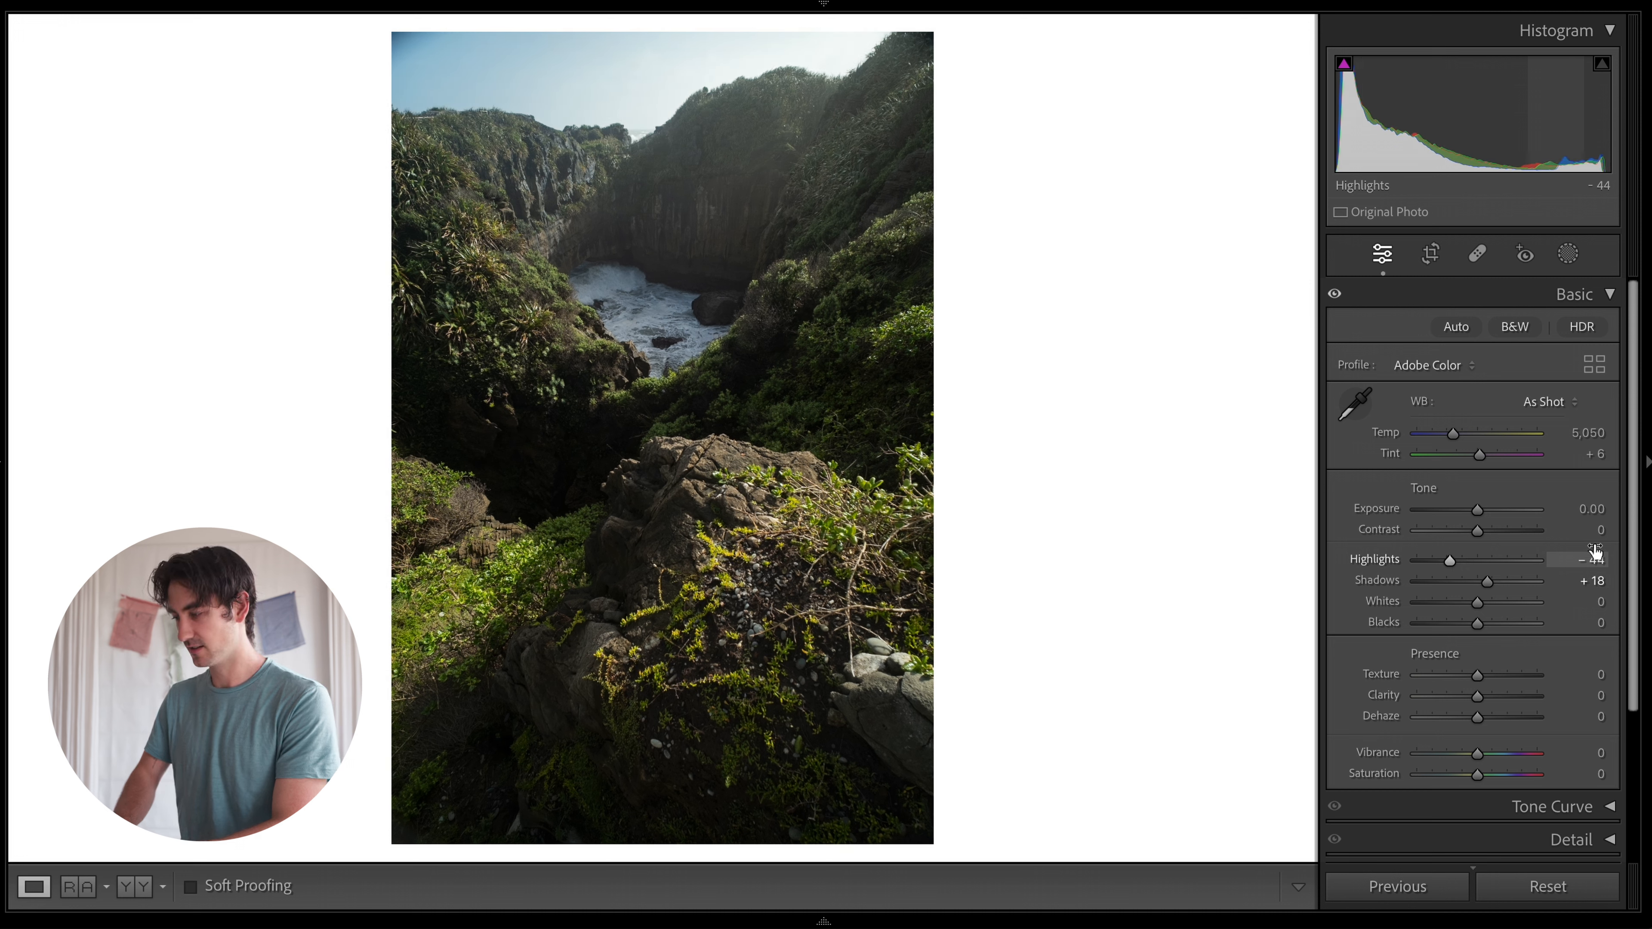
left_click(1591, 558)
type("- 4")
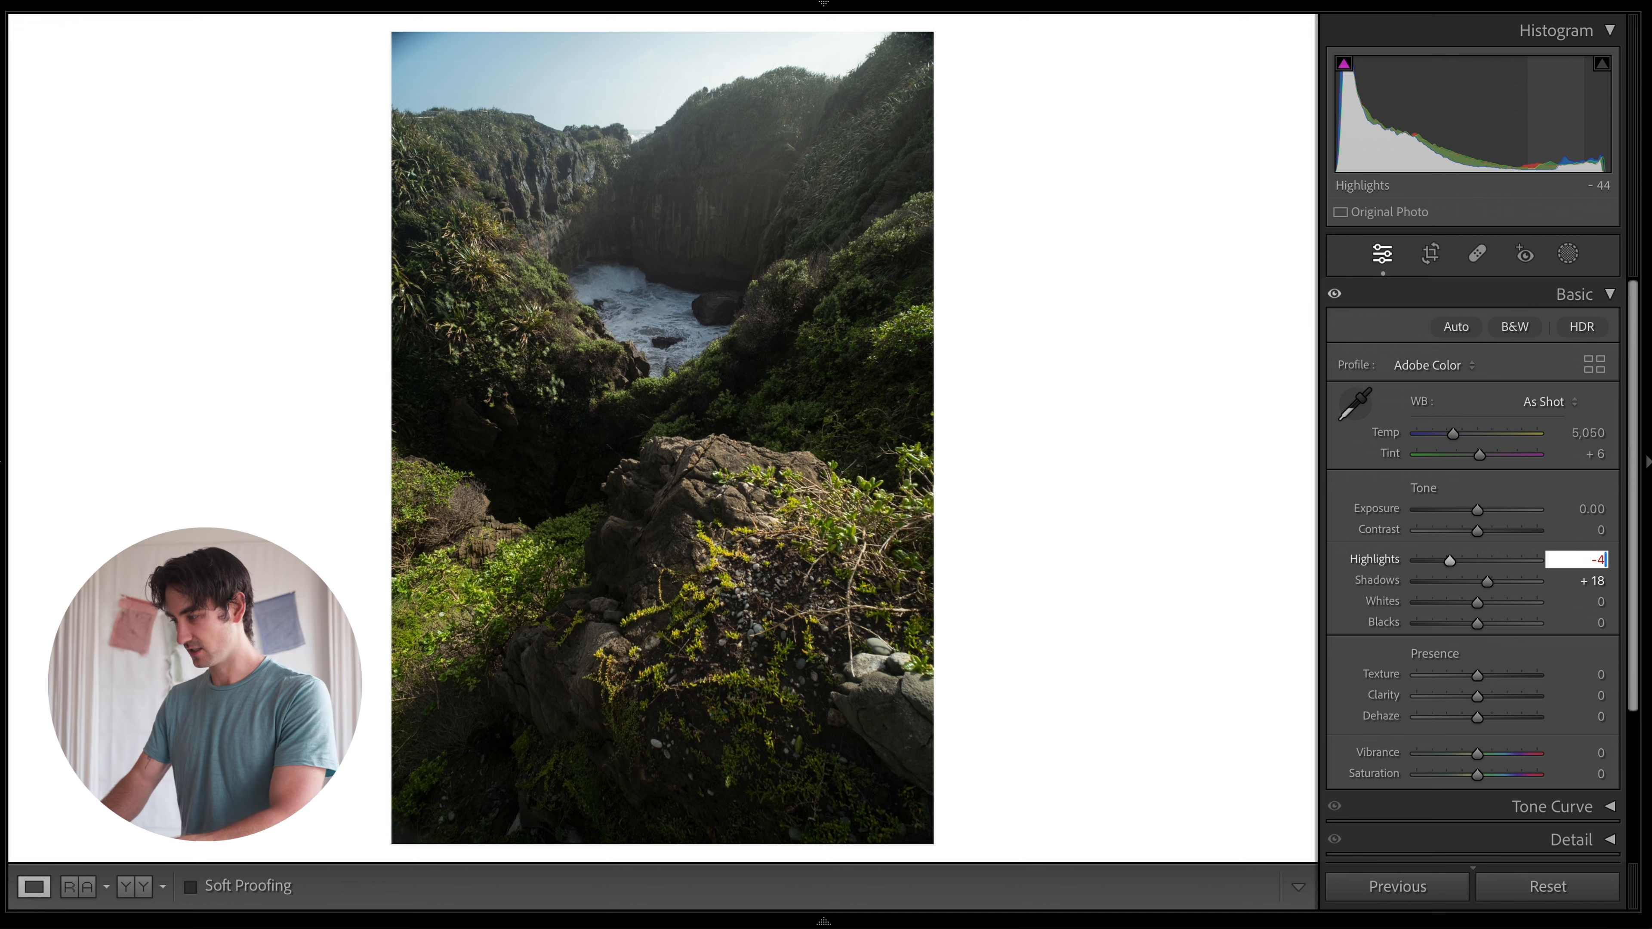
type("5")
key("Return")
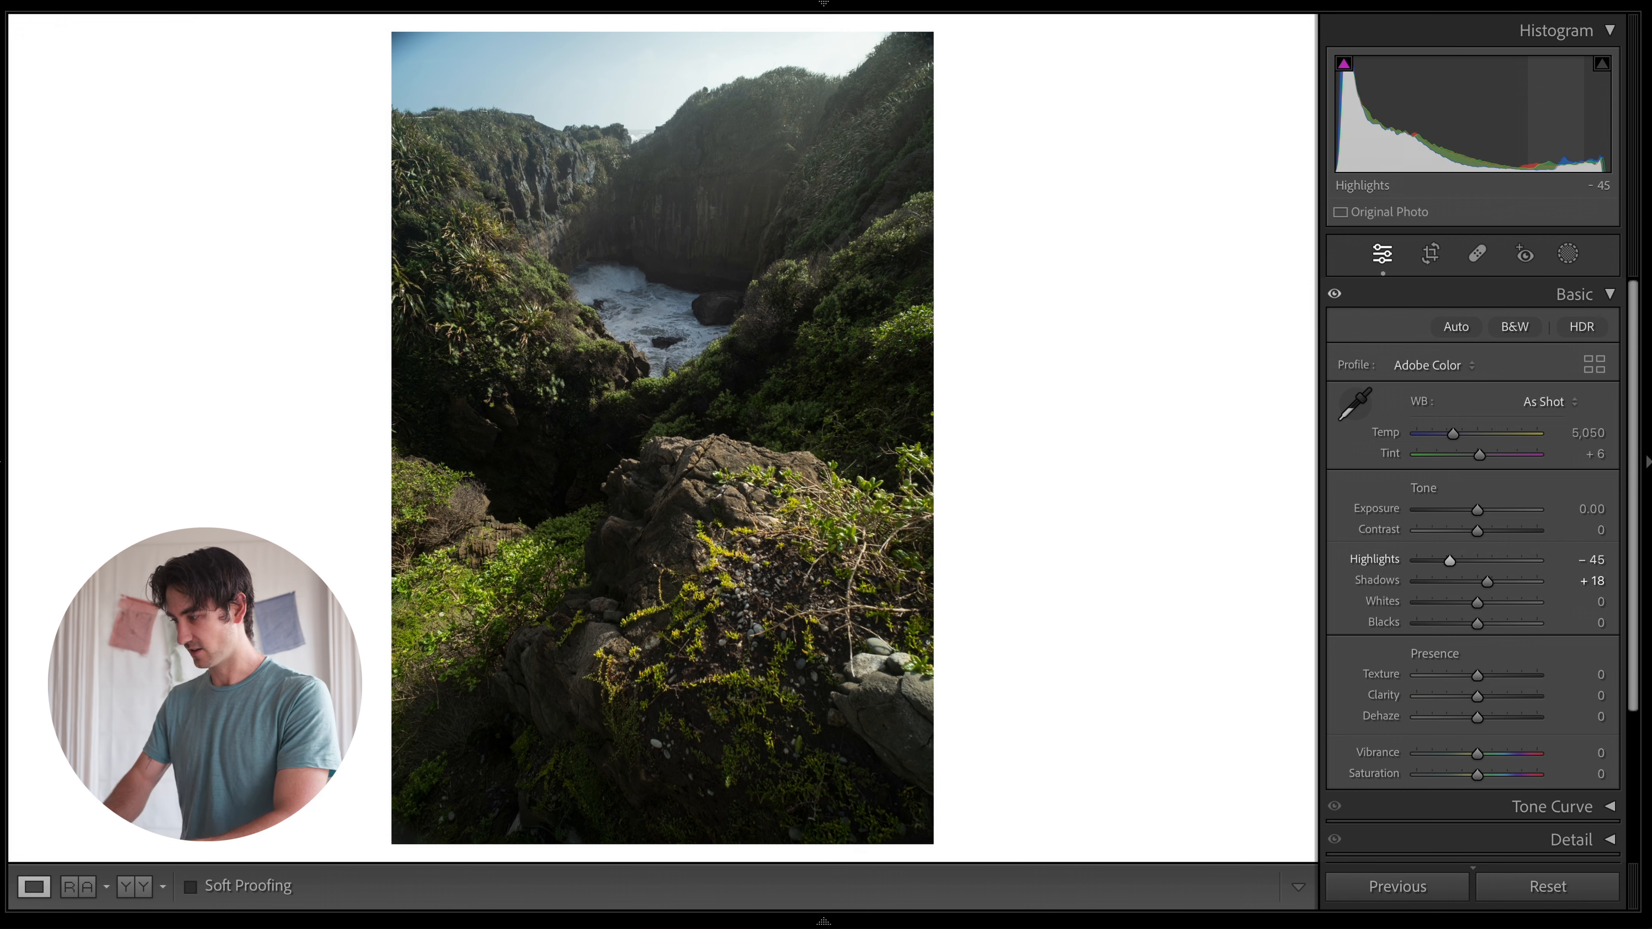
Try Shadows at +50 and reset the slider to 0.
left_click(1588, 583)
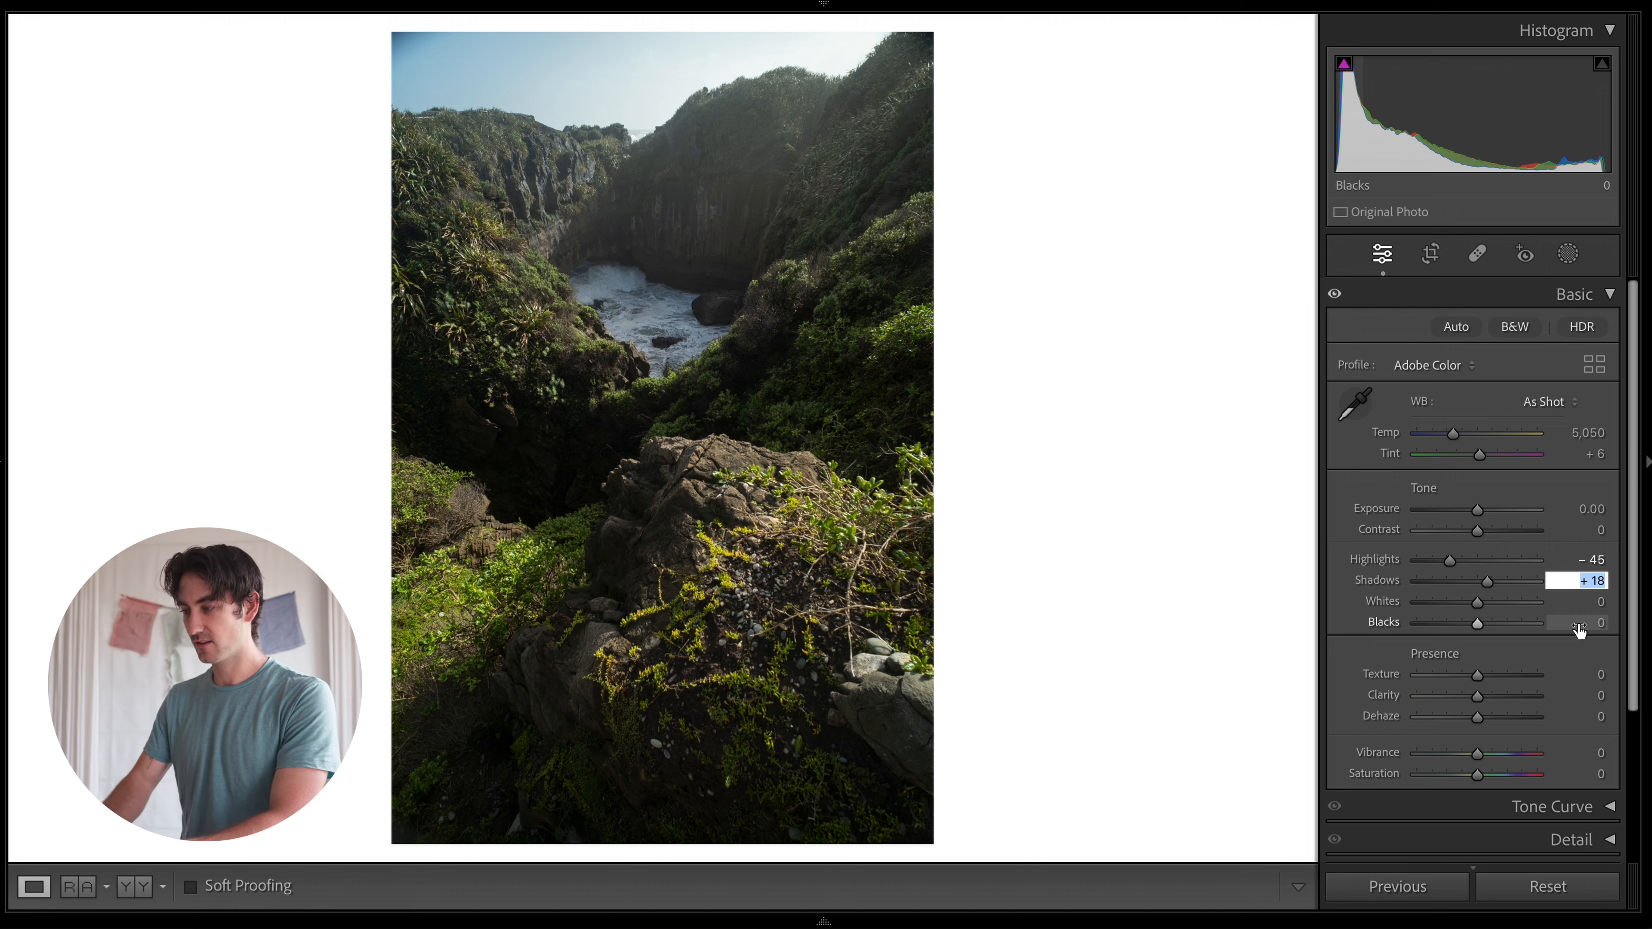
type("50")
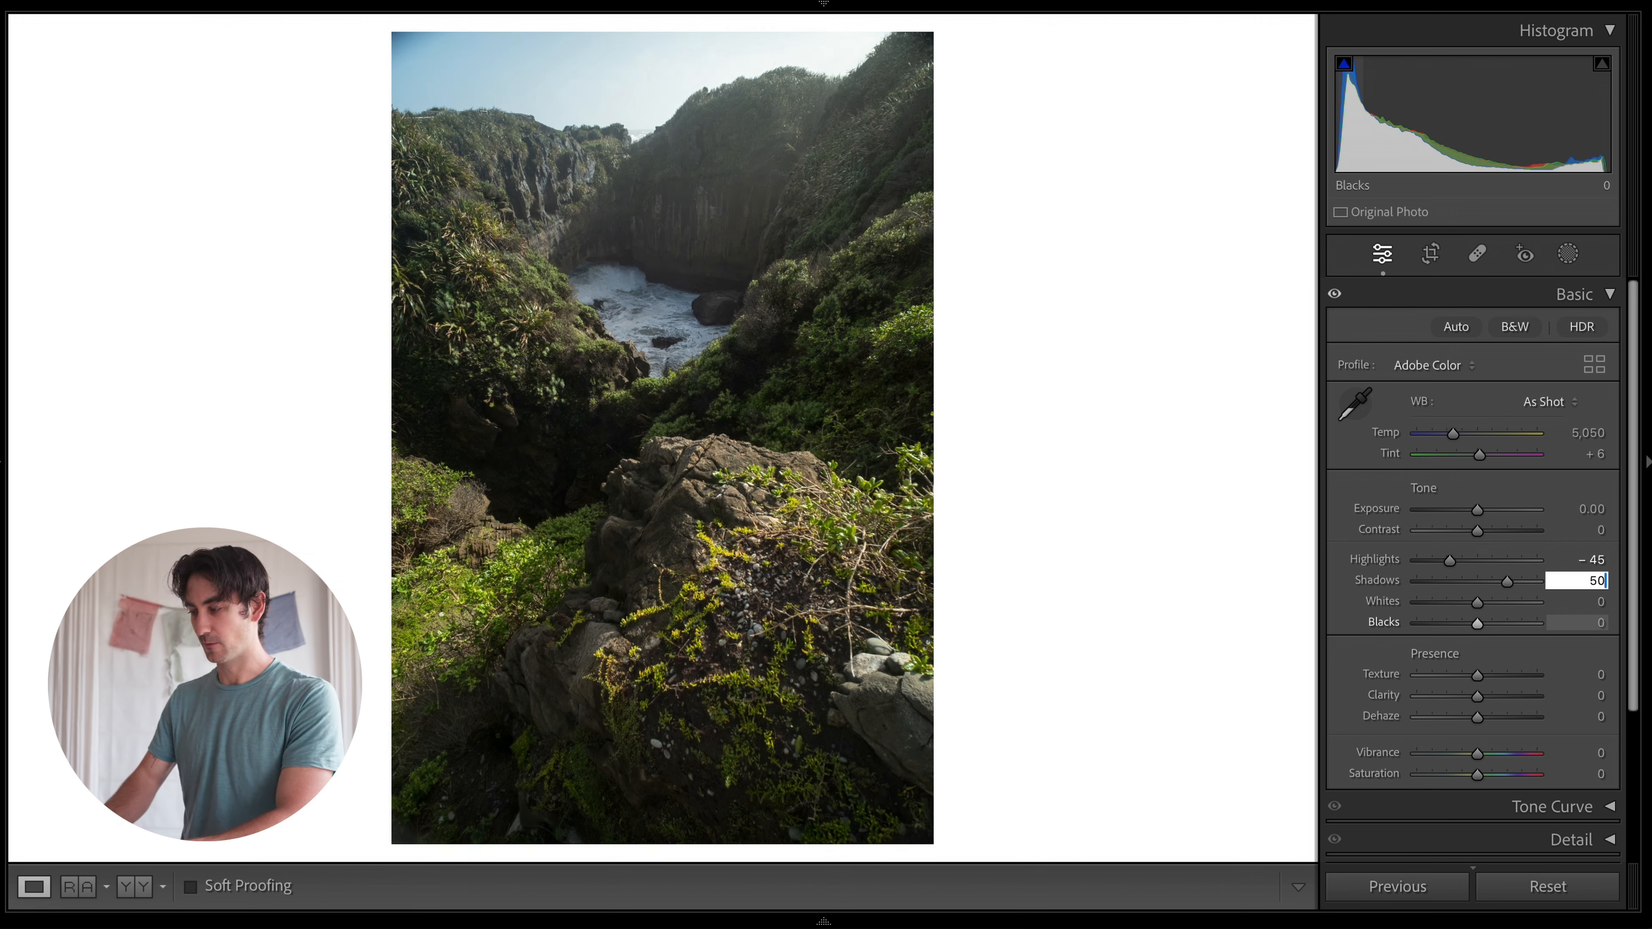
key("Return")
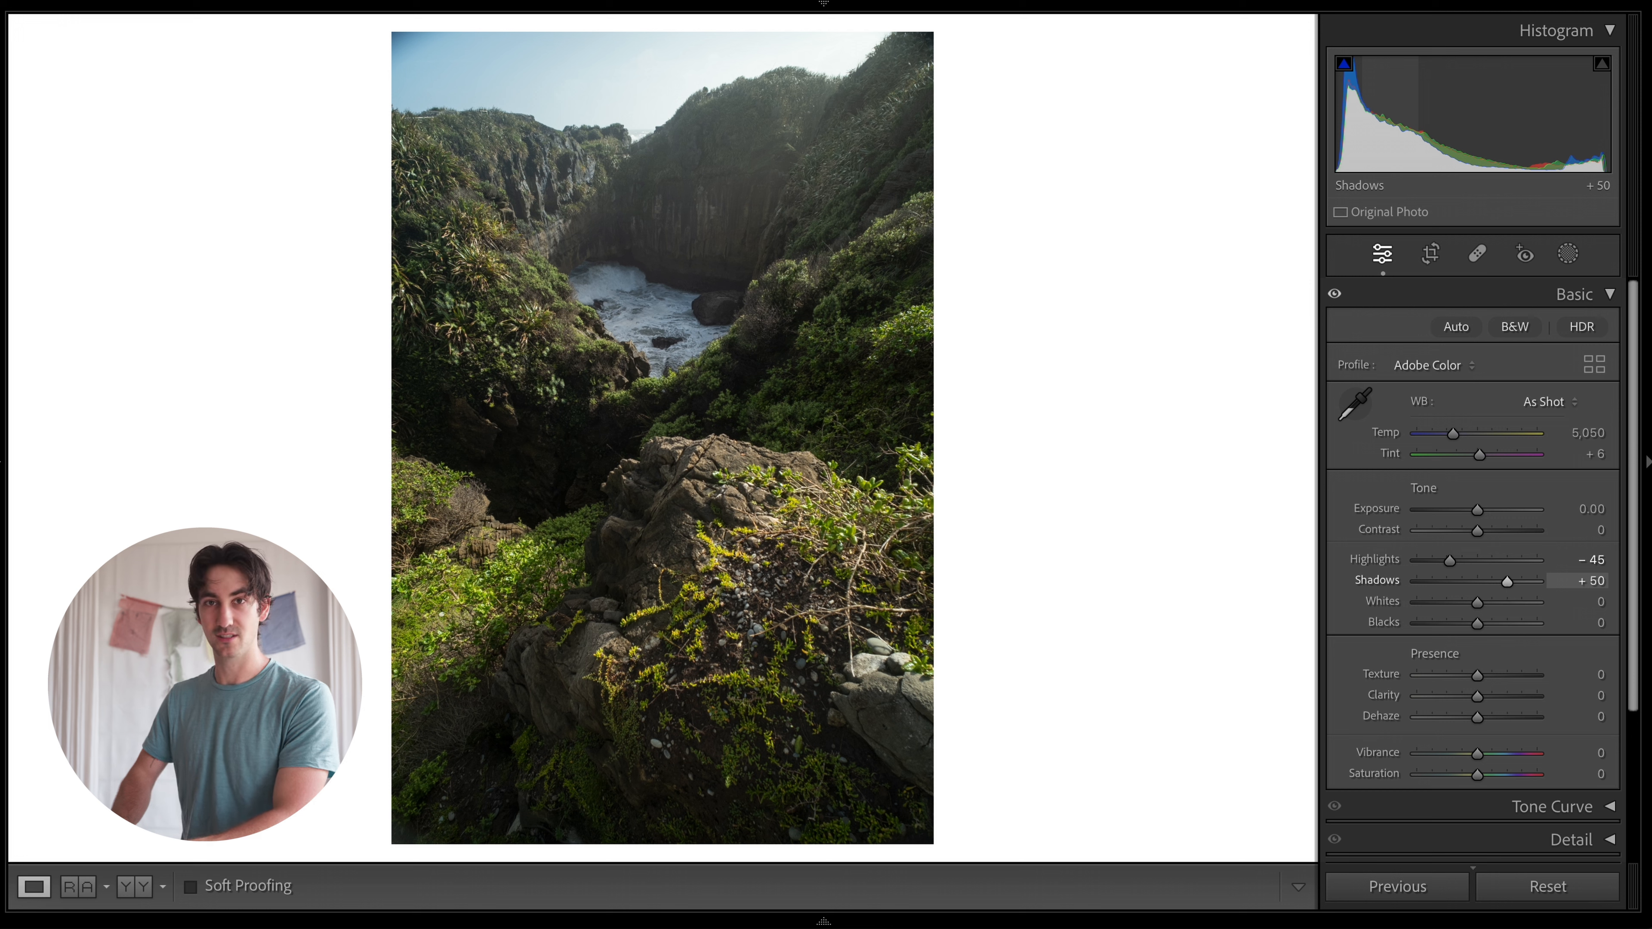
double_click(1508, 584)
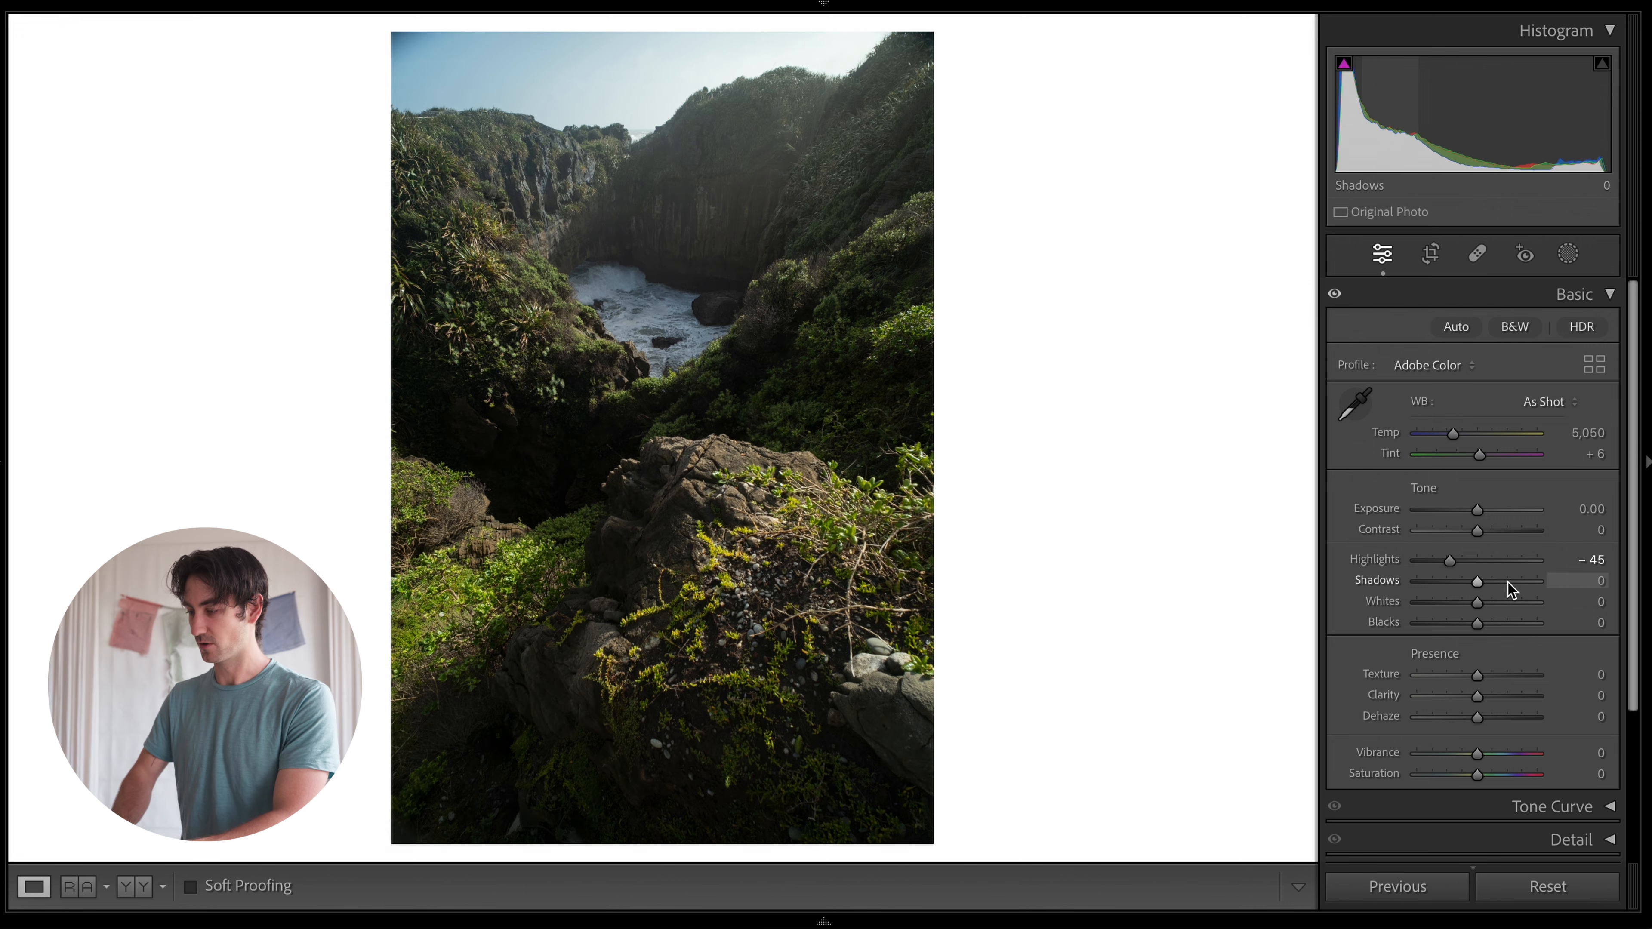
Set the photo's Shadows to +50.
left_click(1589, 580)
type("50")
key("Return")
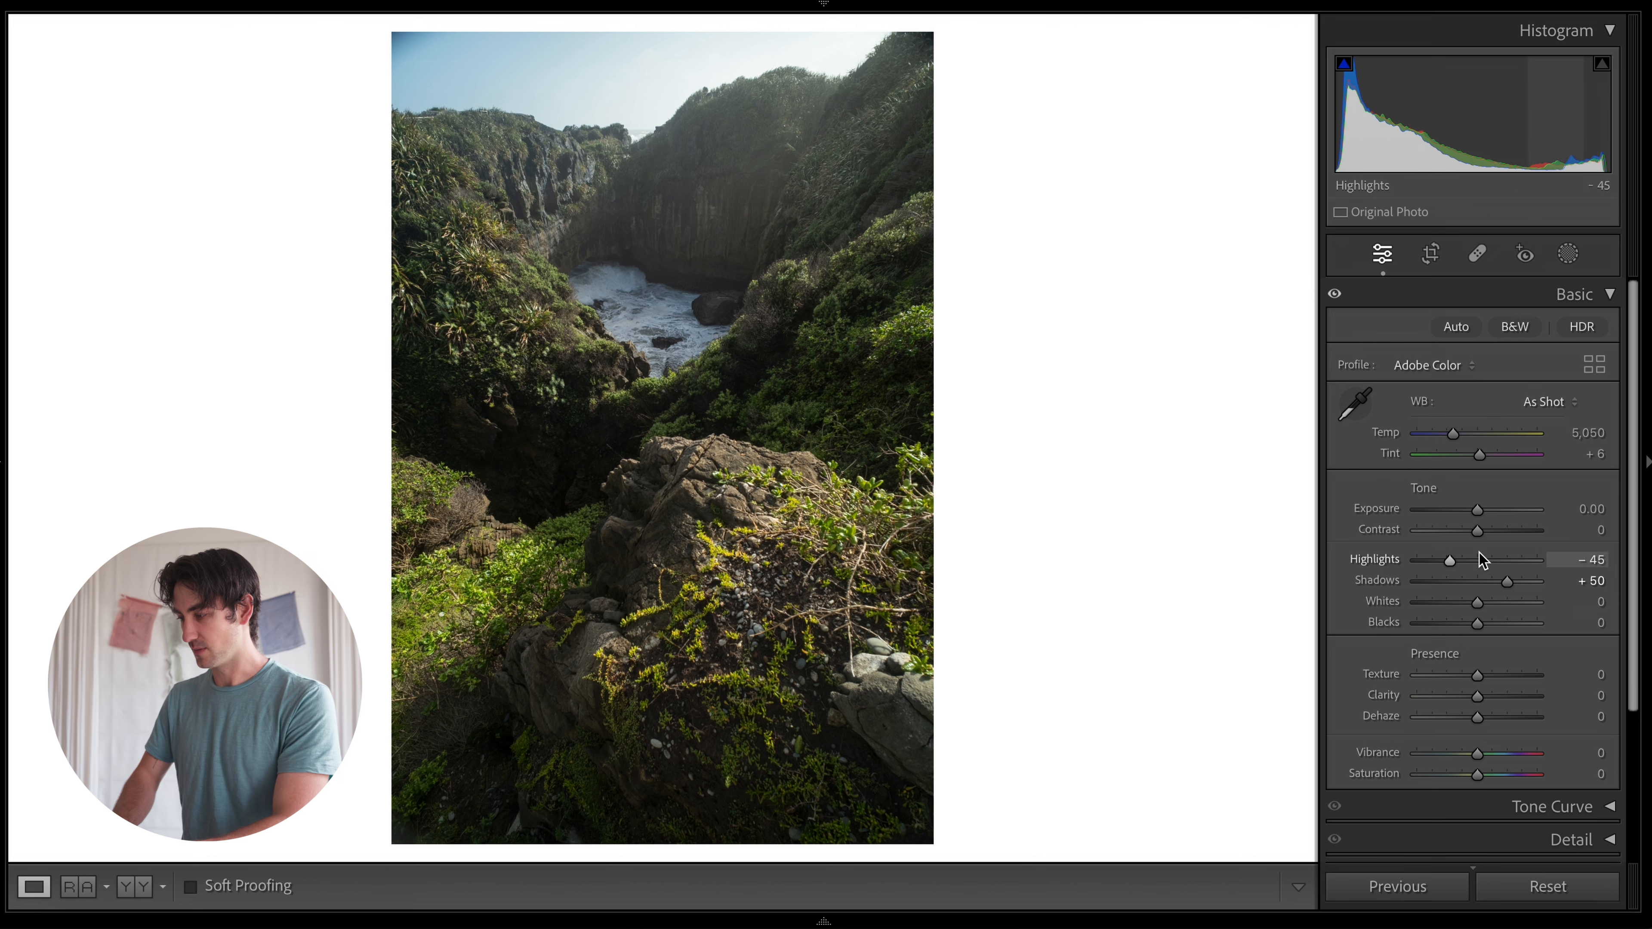
left_click(1595, 624)
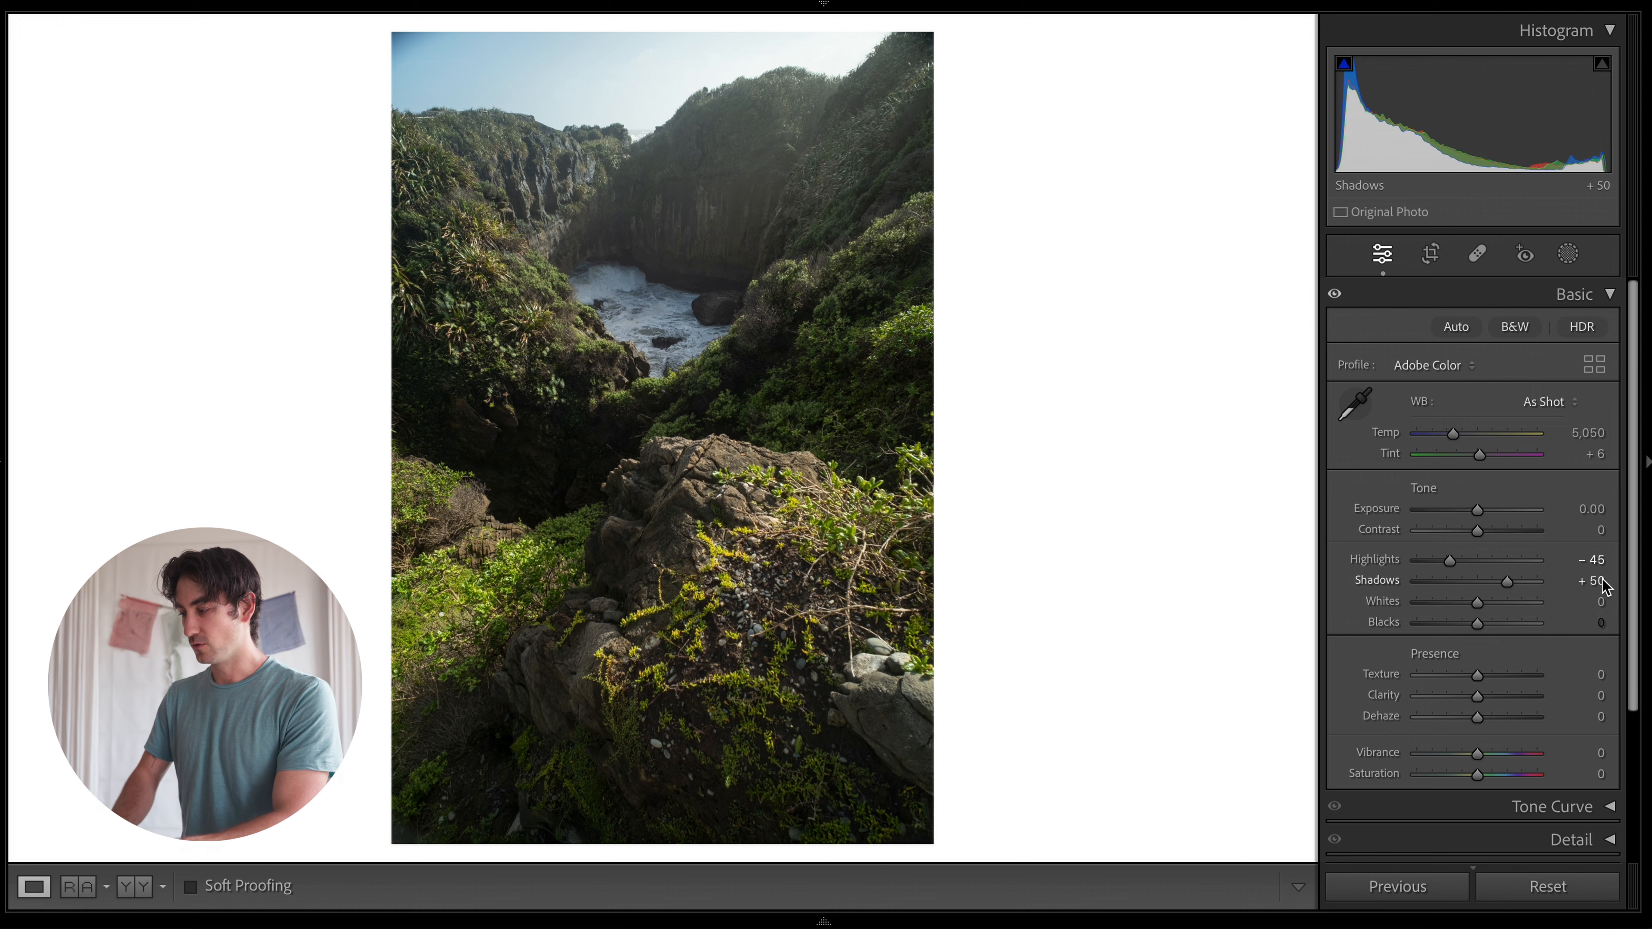
left_click(1574, 583)
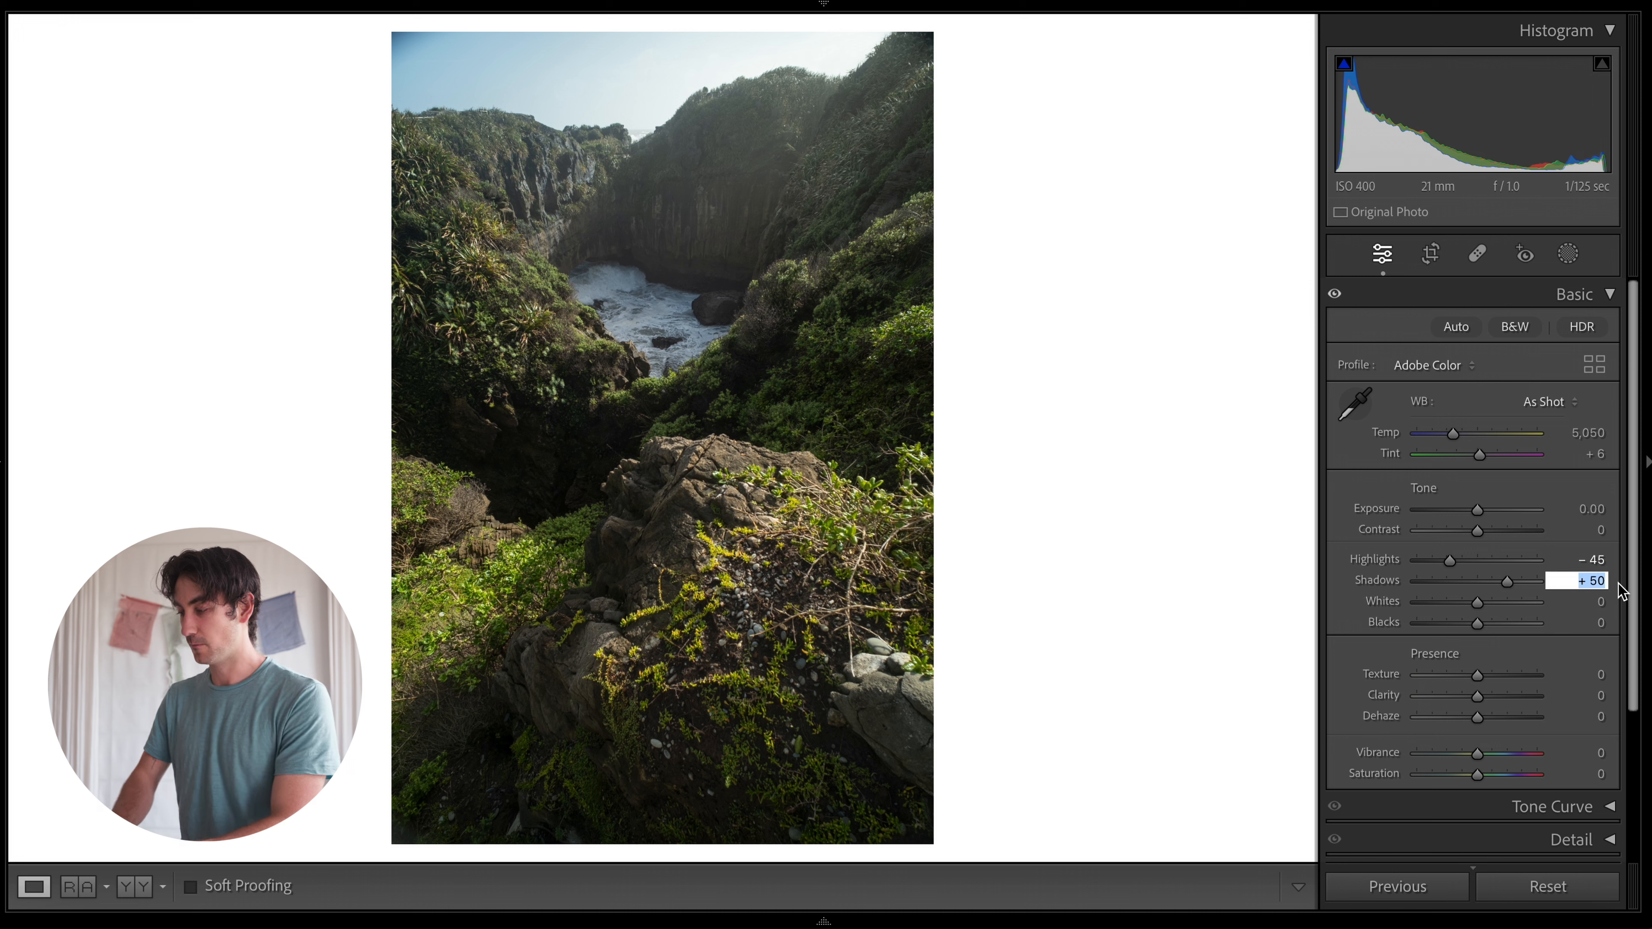
key("Return")
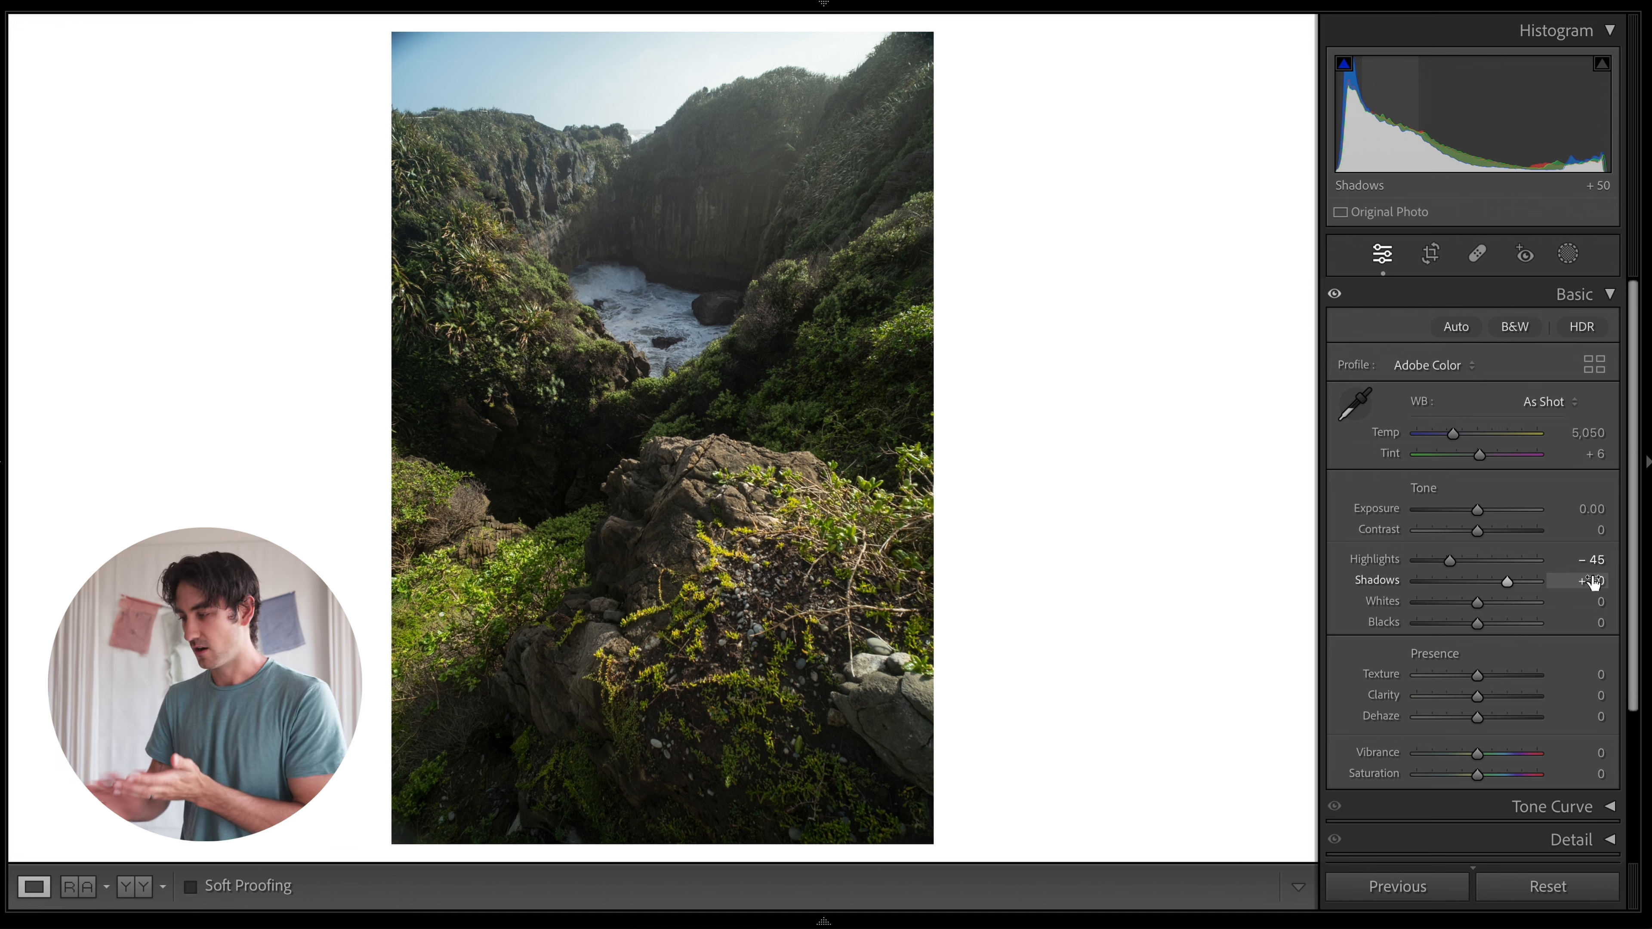
Set Blacks to +20 and lower Whites to -15, adjusting Whites further to -25.
left_click(1596, 623)
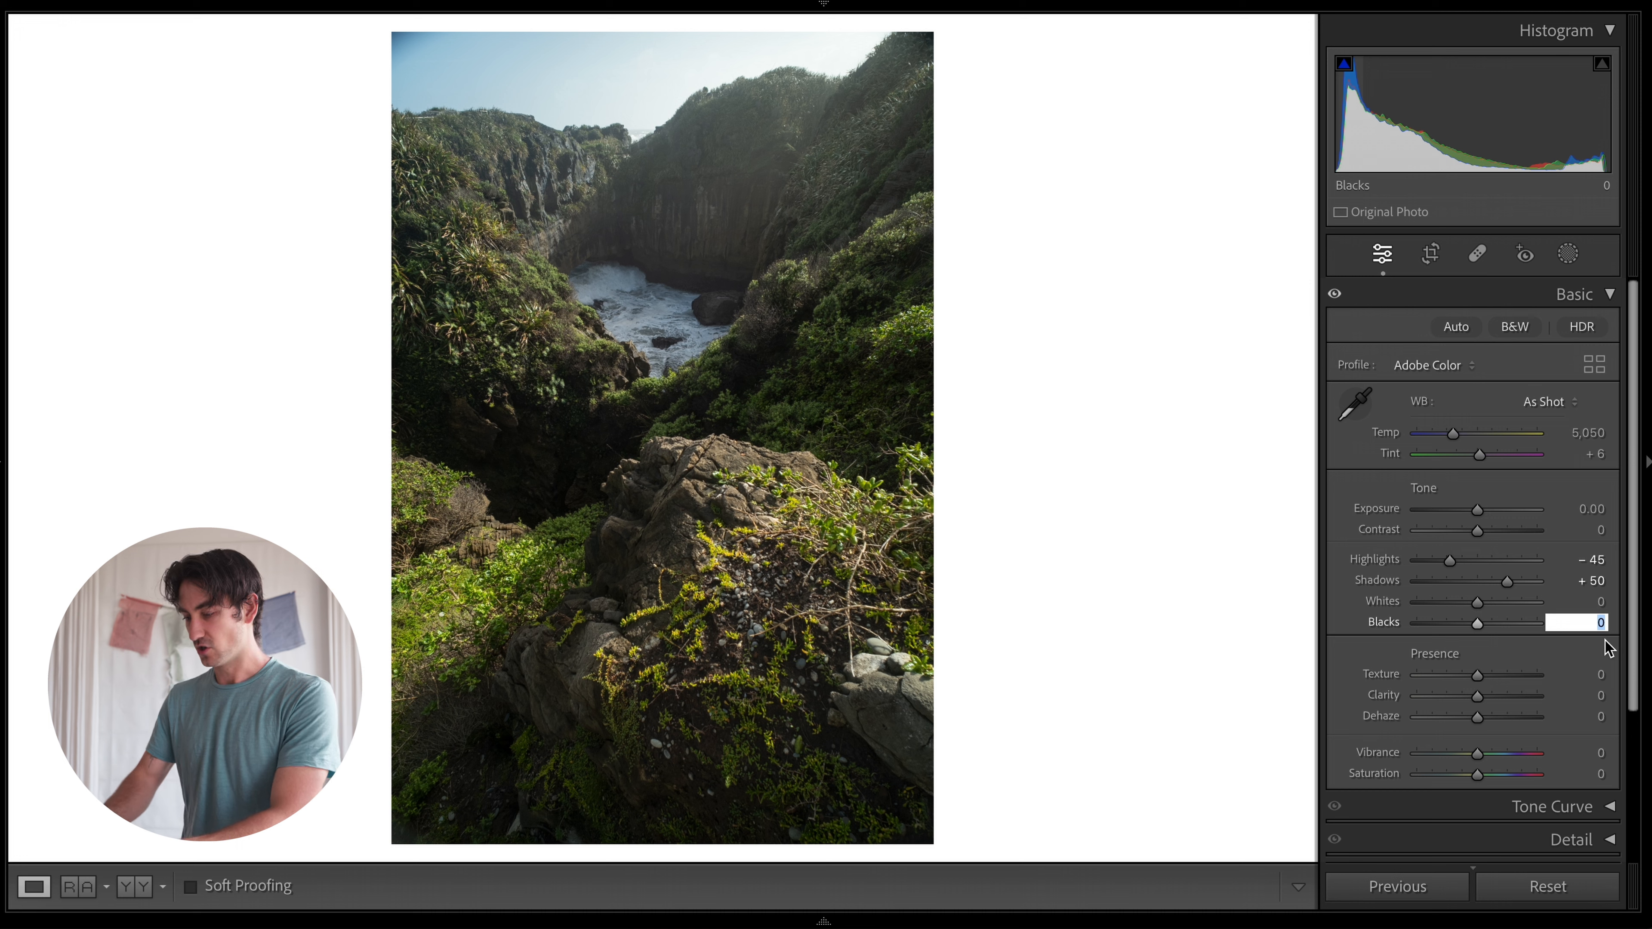
type("20")
key("shift+Tab")
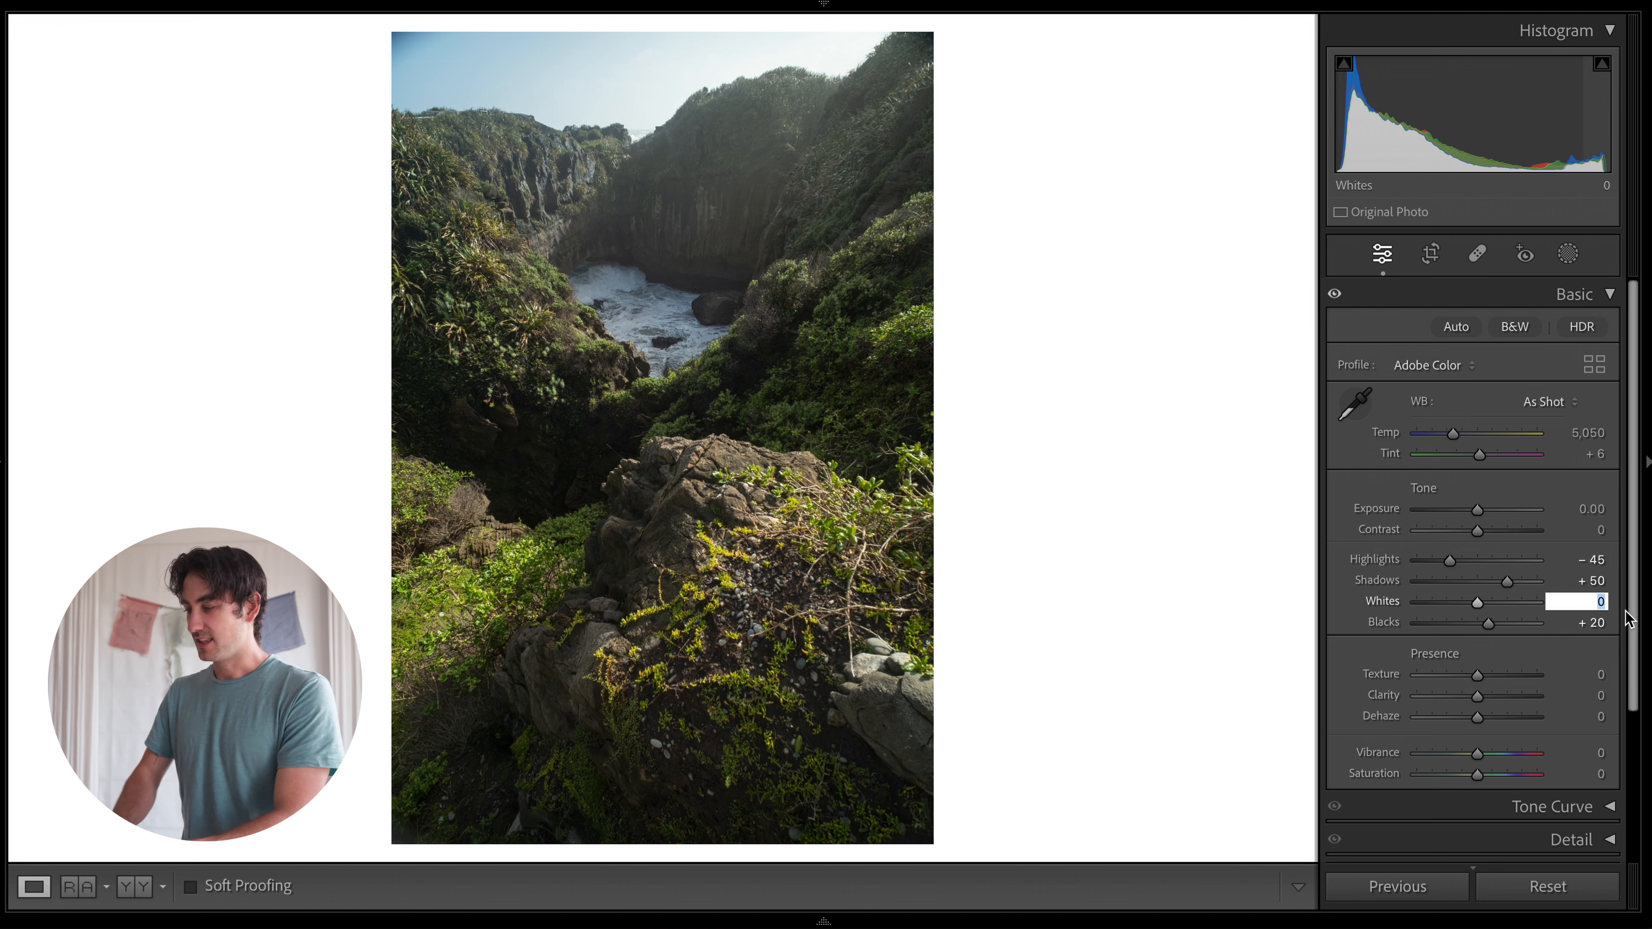
type("-15")
key("Return")
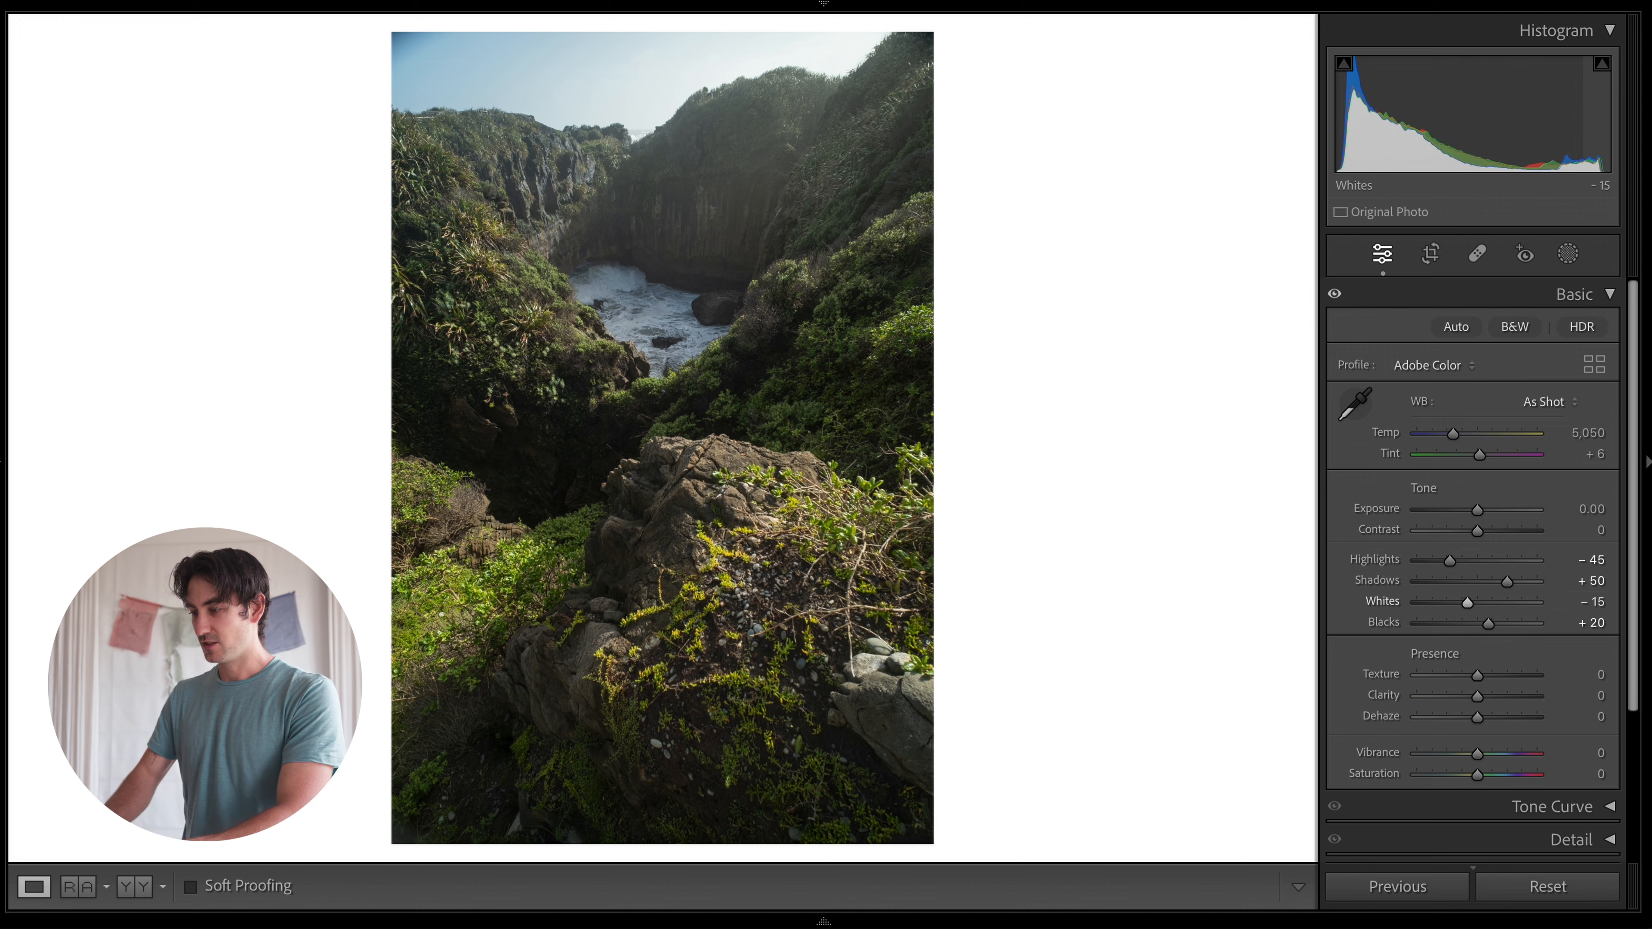
type("-25")
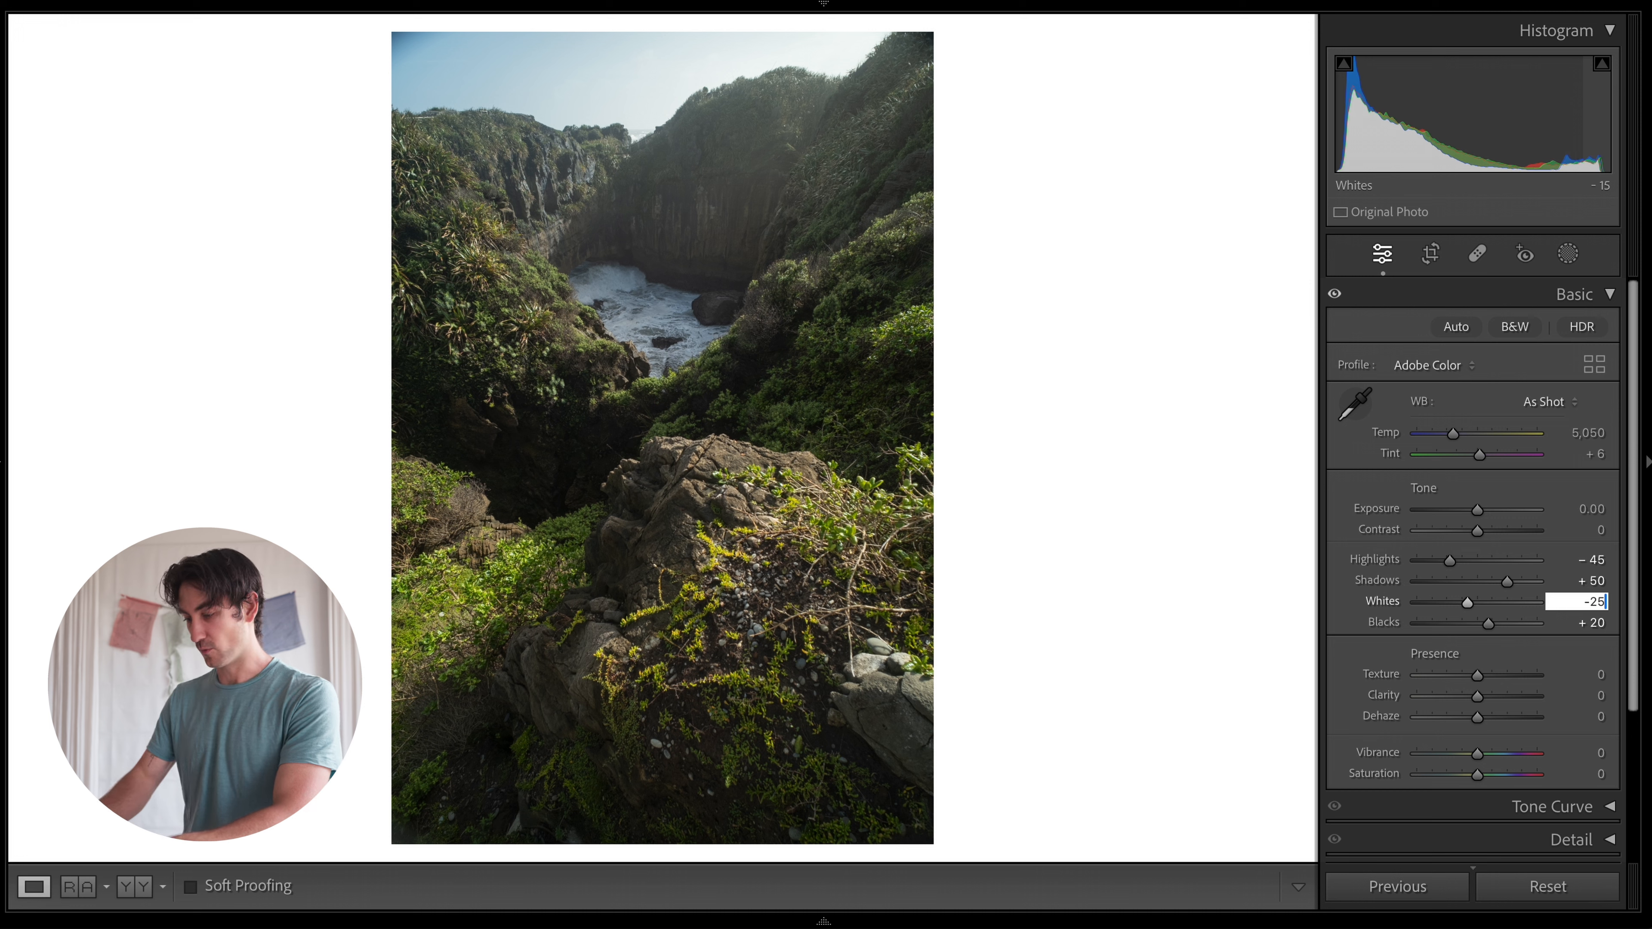
key("Return")
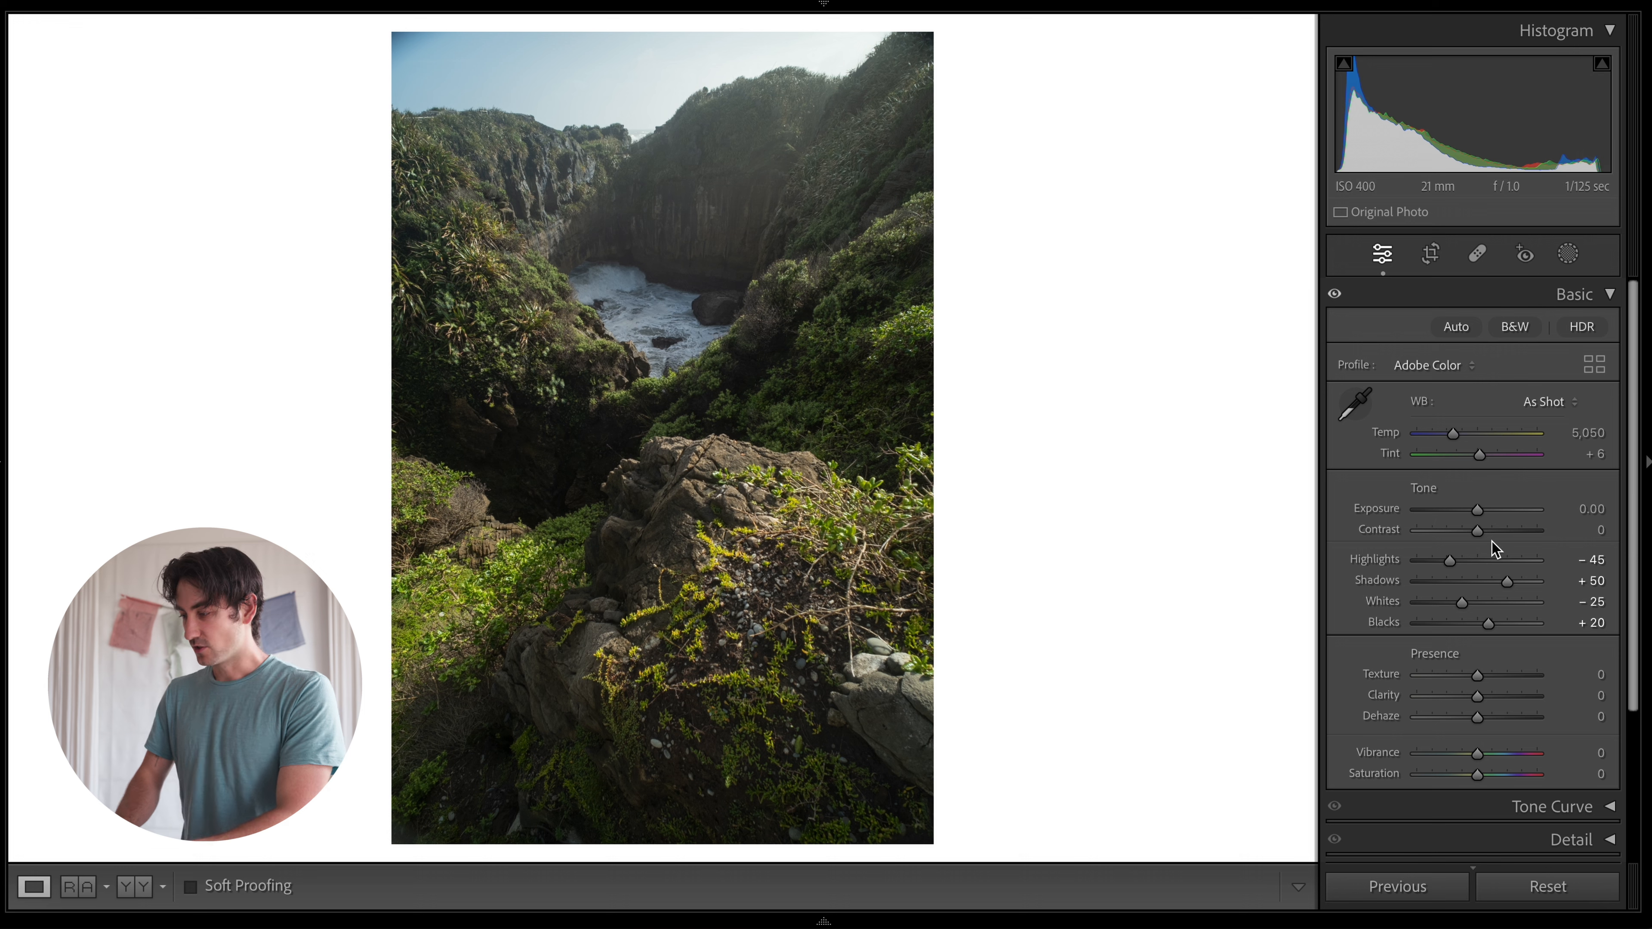
Set the photo's Clarity to -10 in the Presence adjustments.
scroll(1516, 564, "down", 3)
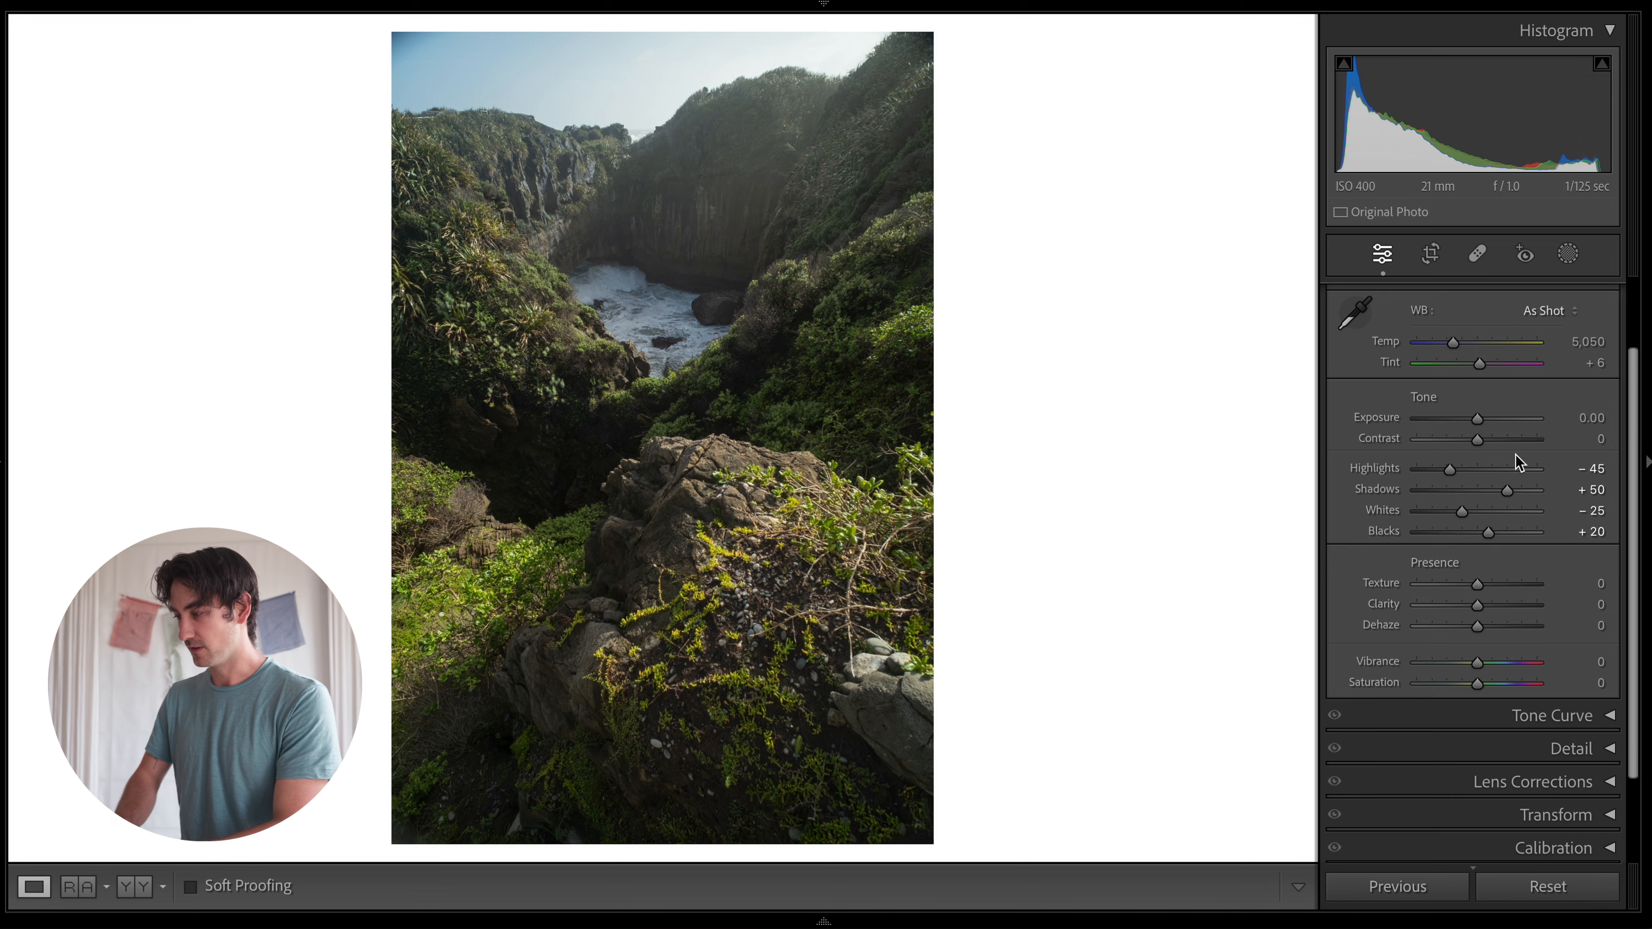
scroll(1516, 464, "up", 2)
scroll(1442, 397, "up", 1)
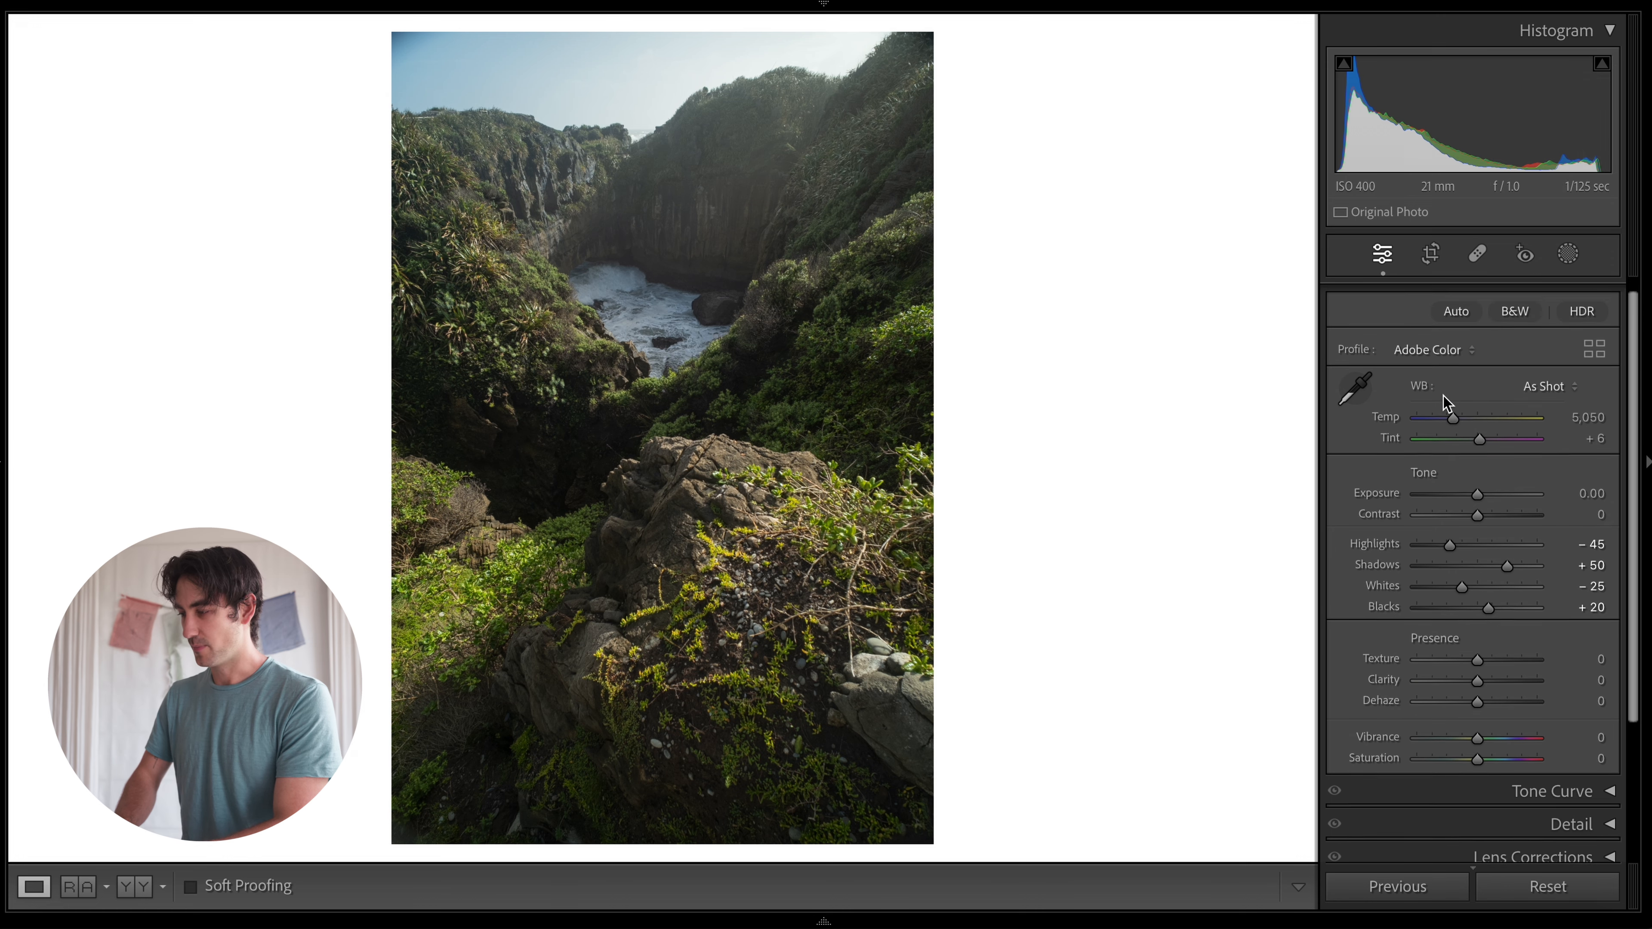
scroll(1492, 476, "down", 2)
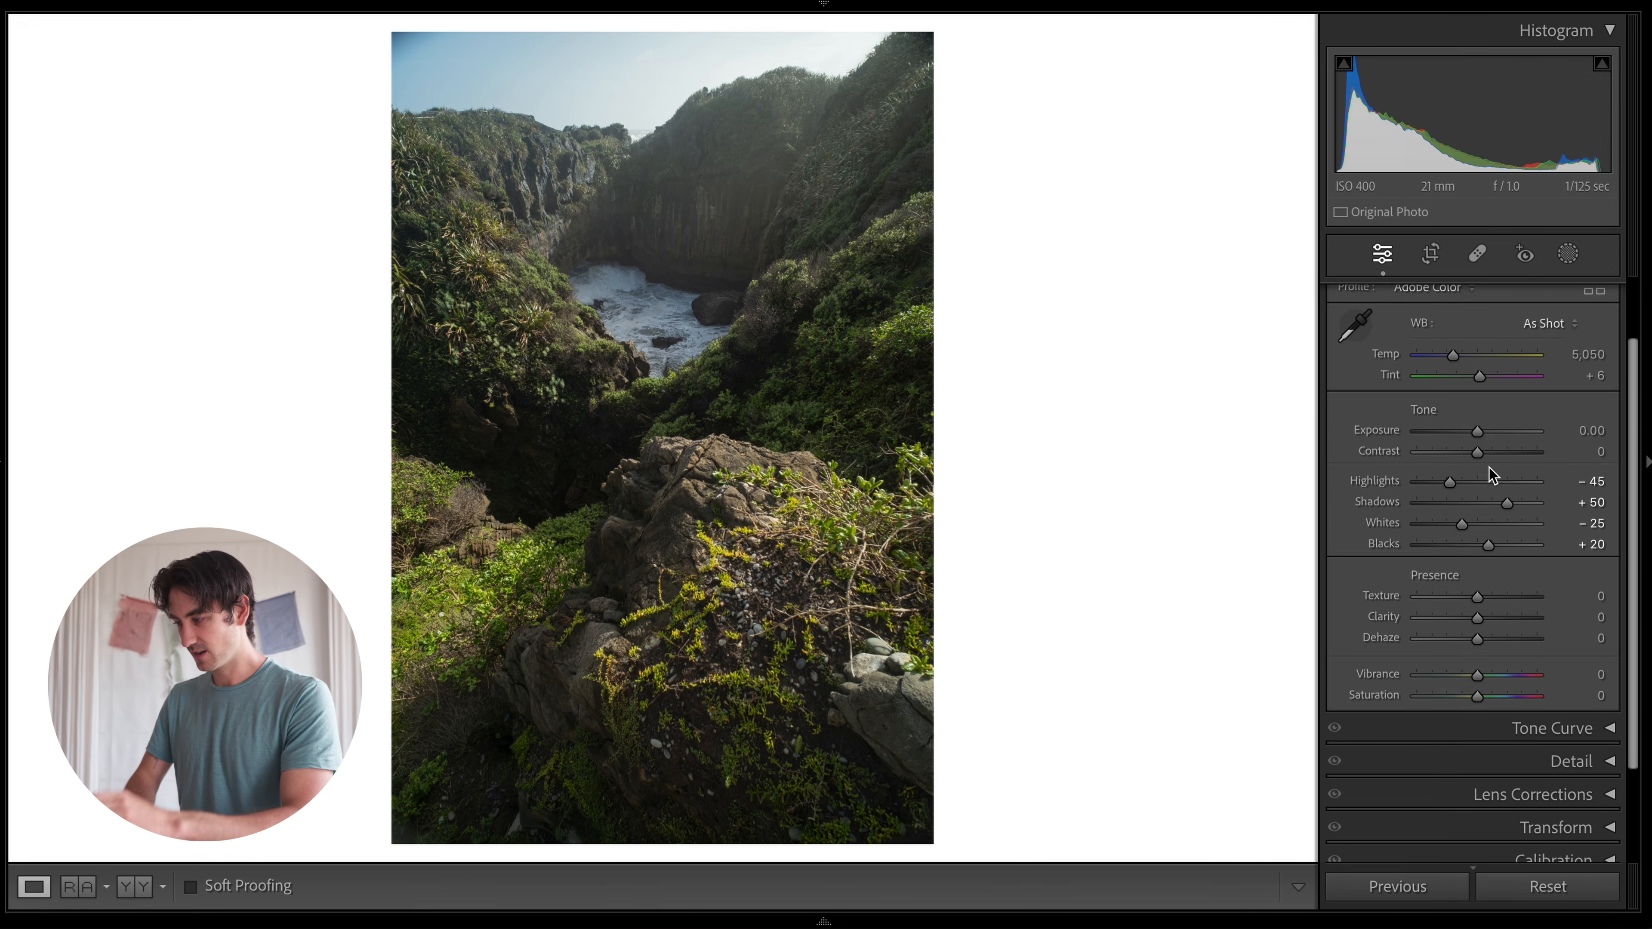
scroll(1506, 491, "down", 3)
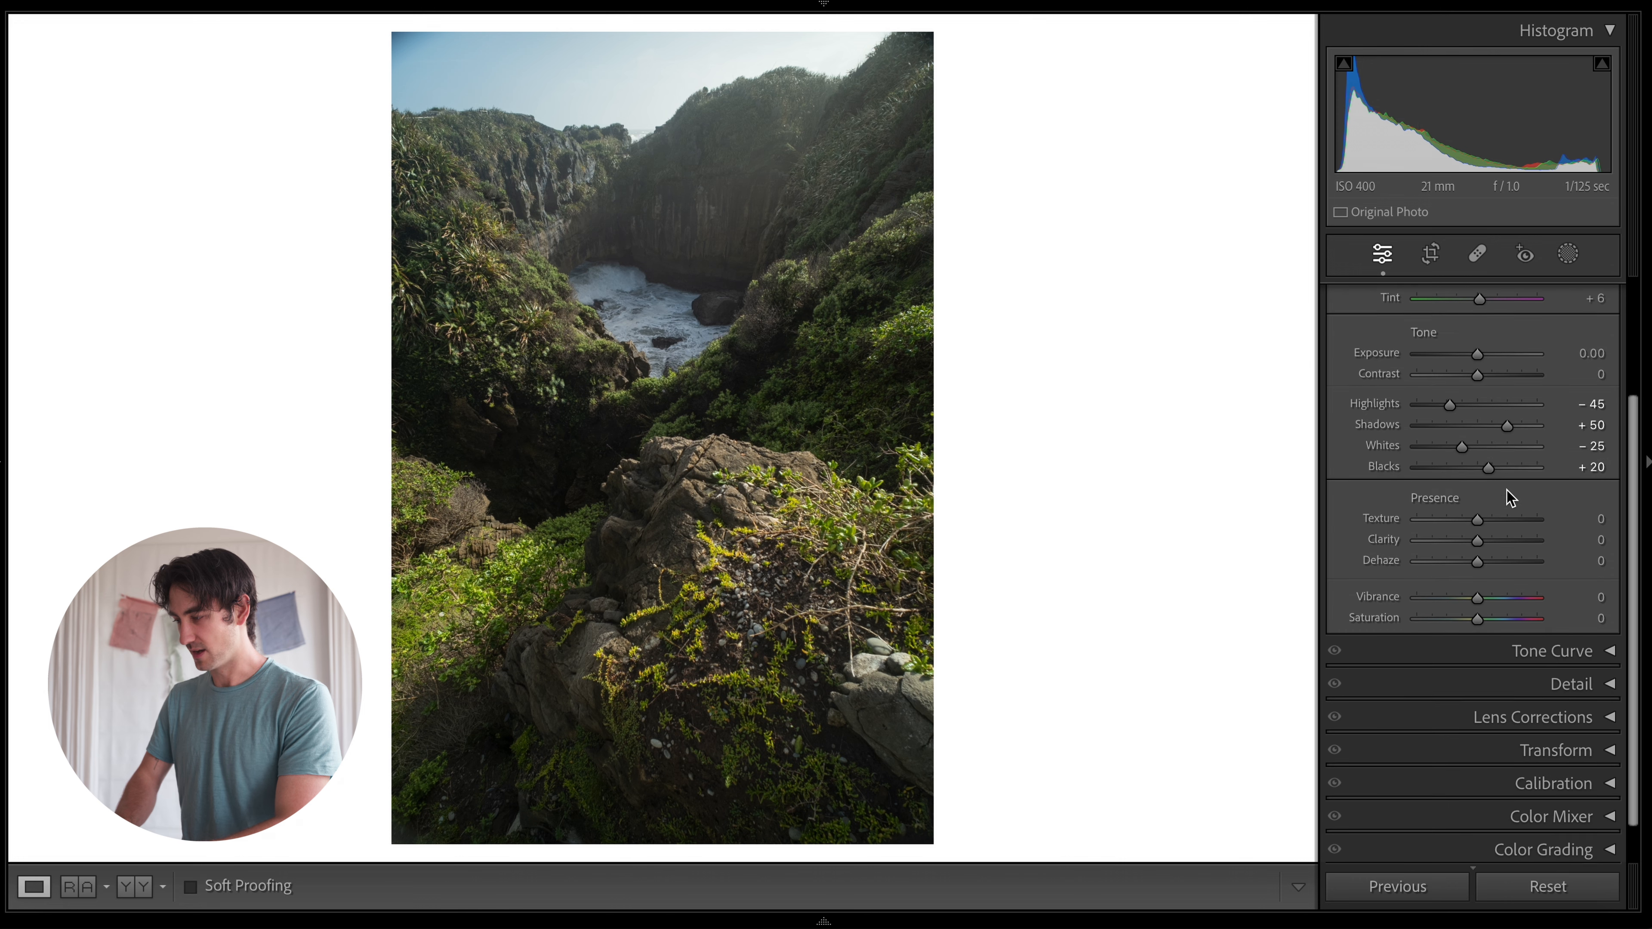
left_click(1596, 499)
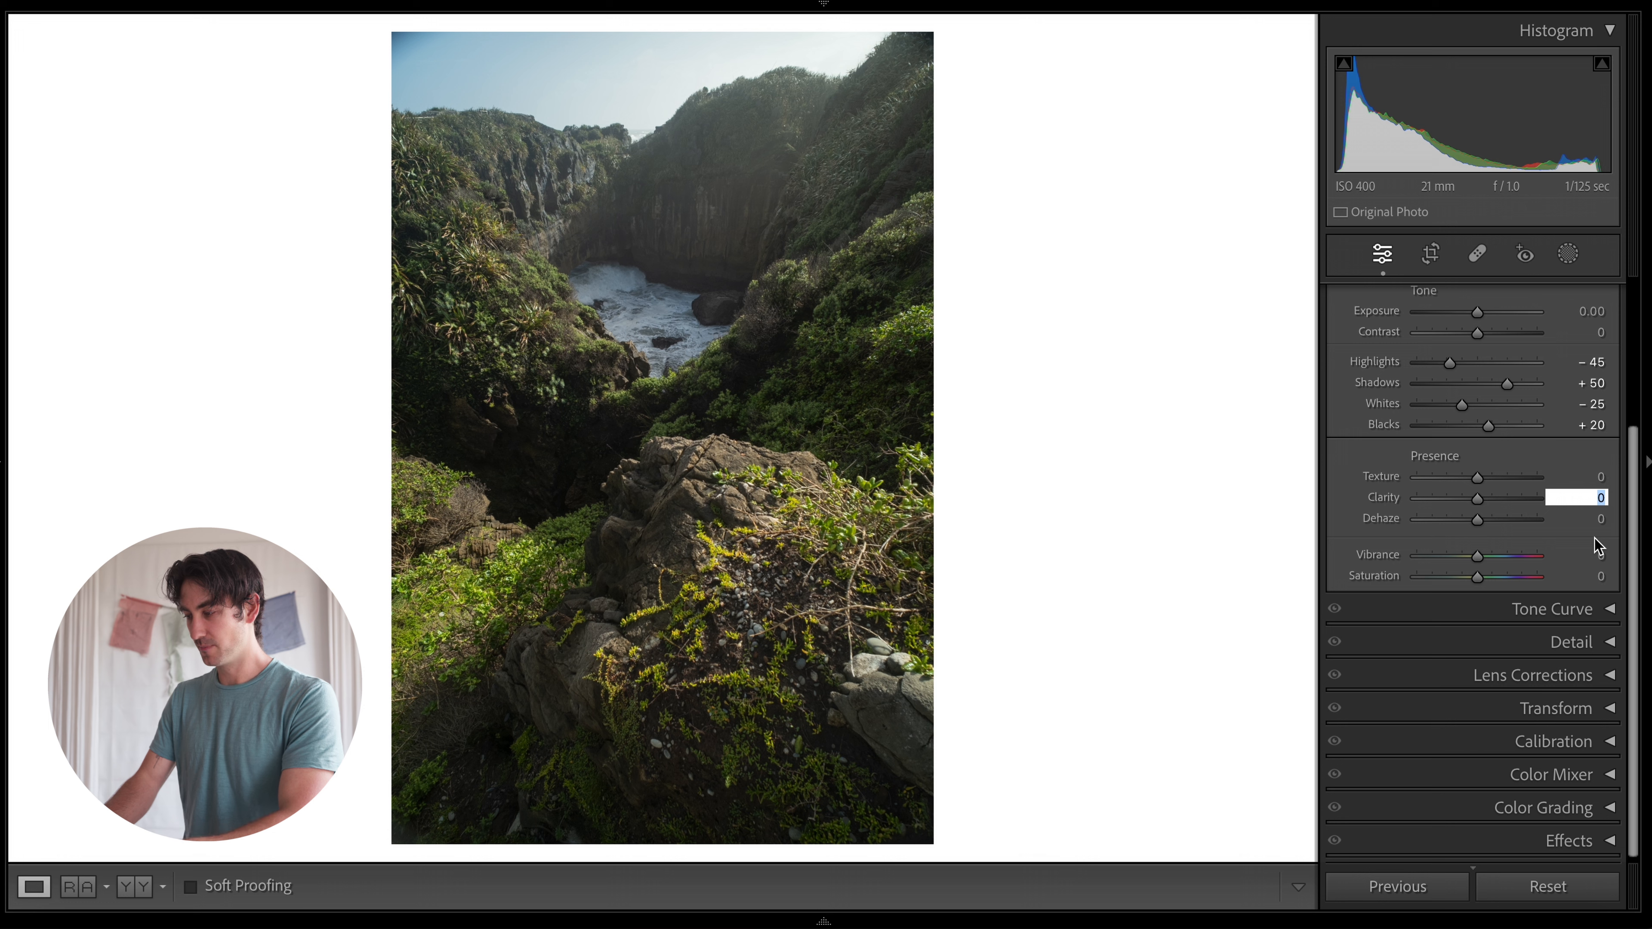
type("-10")
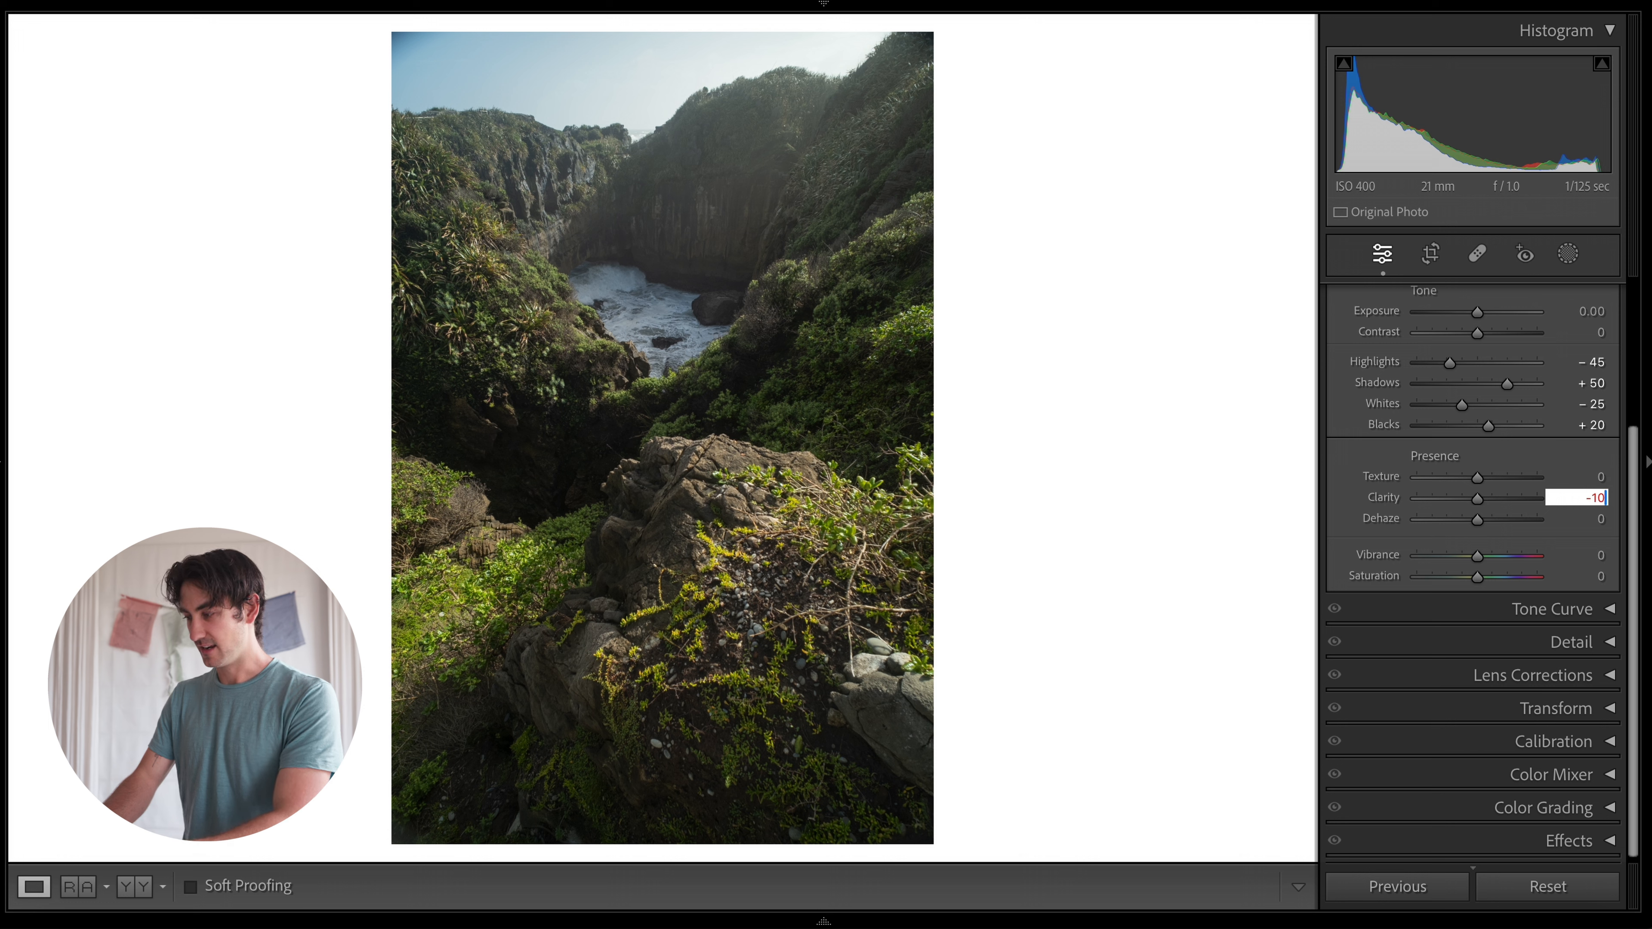
key("Return")
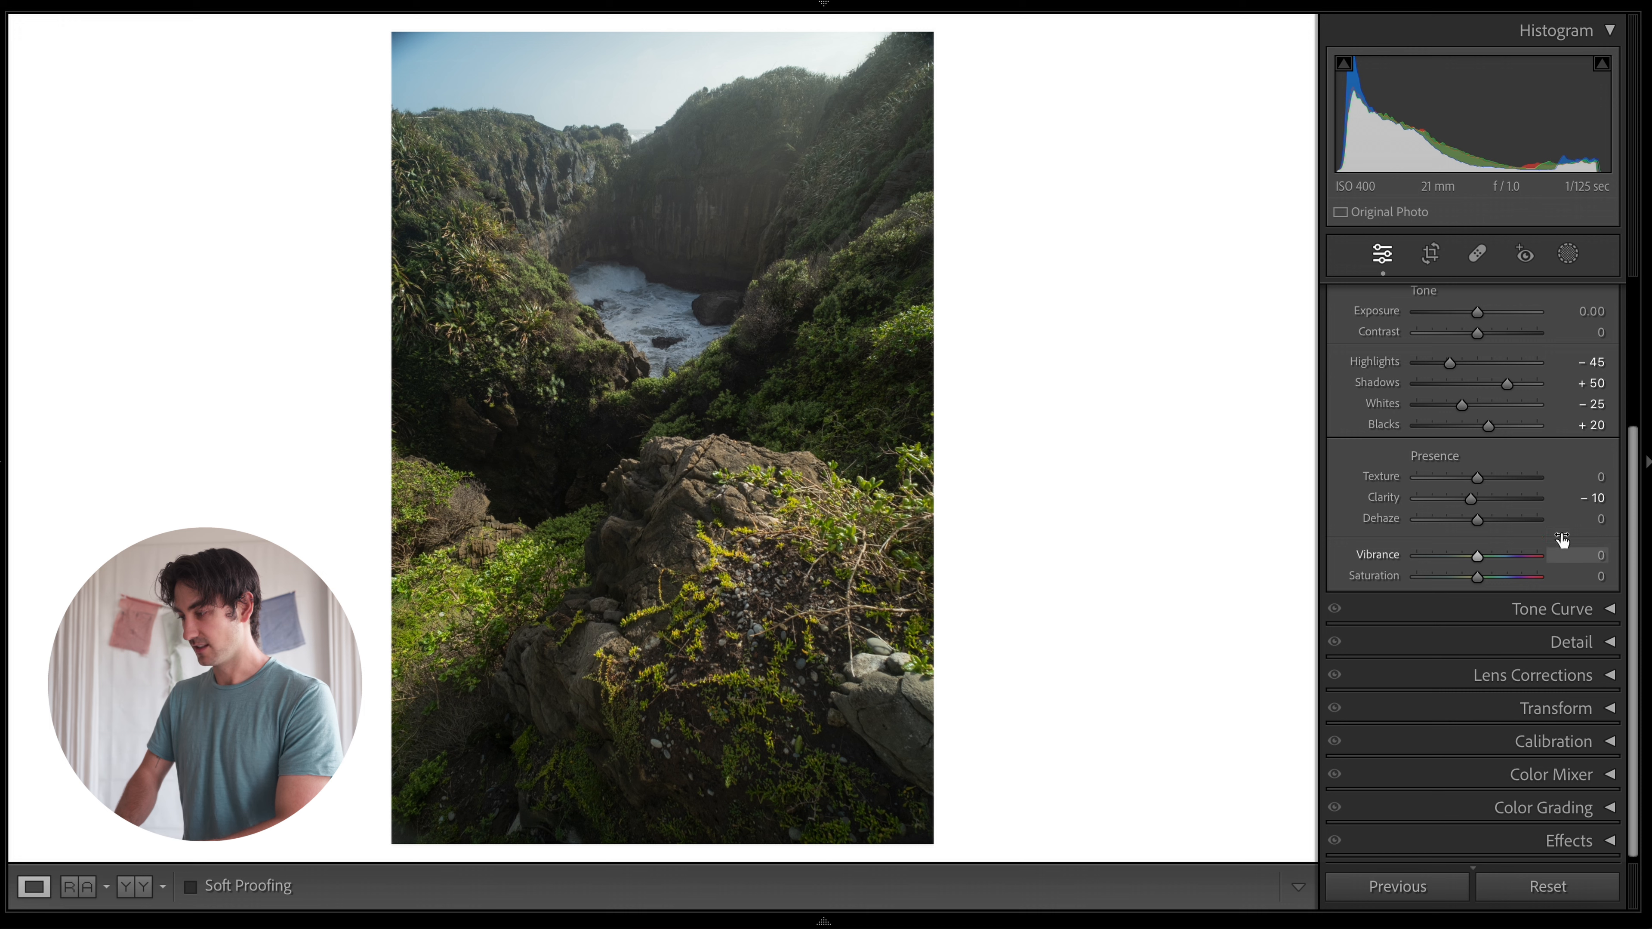
scroll(1552, 542, "up", 5)
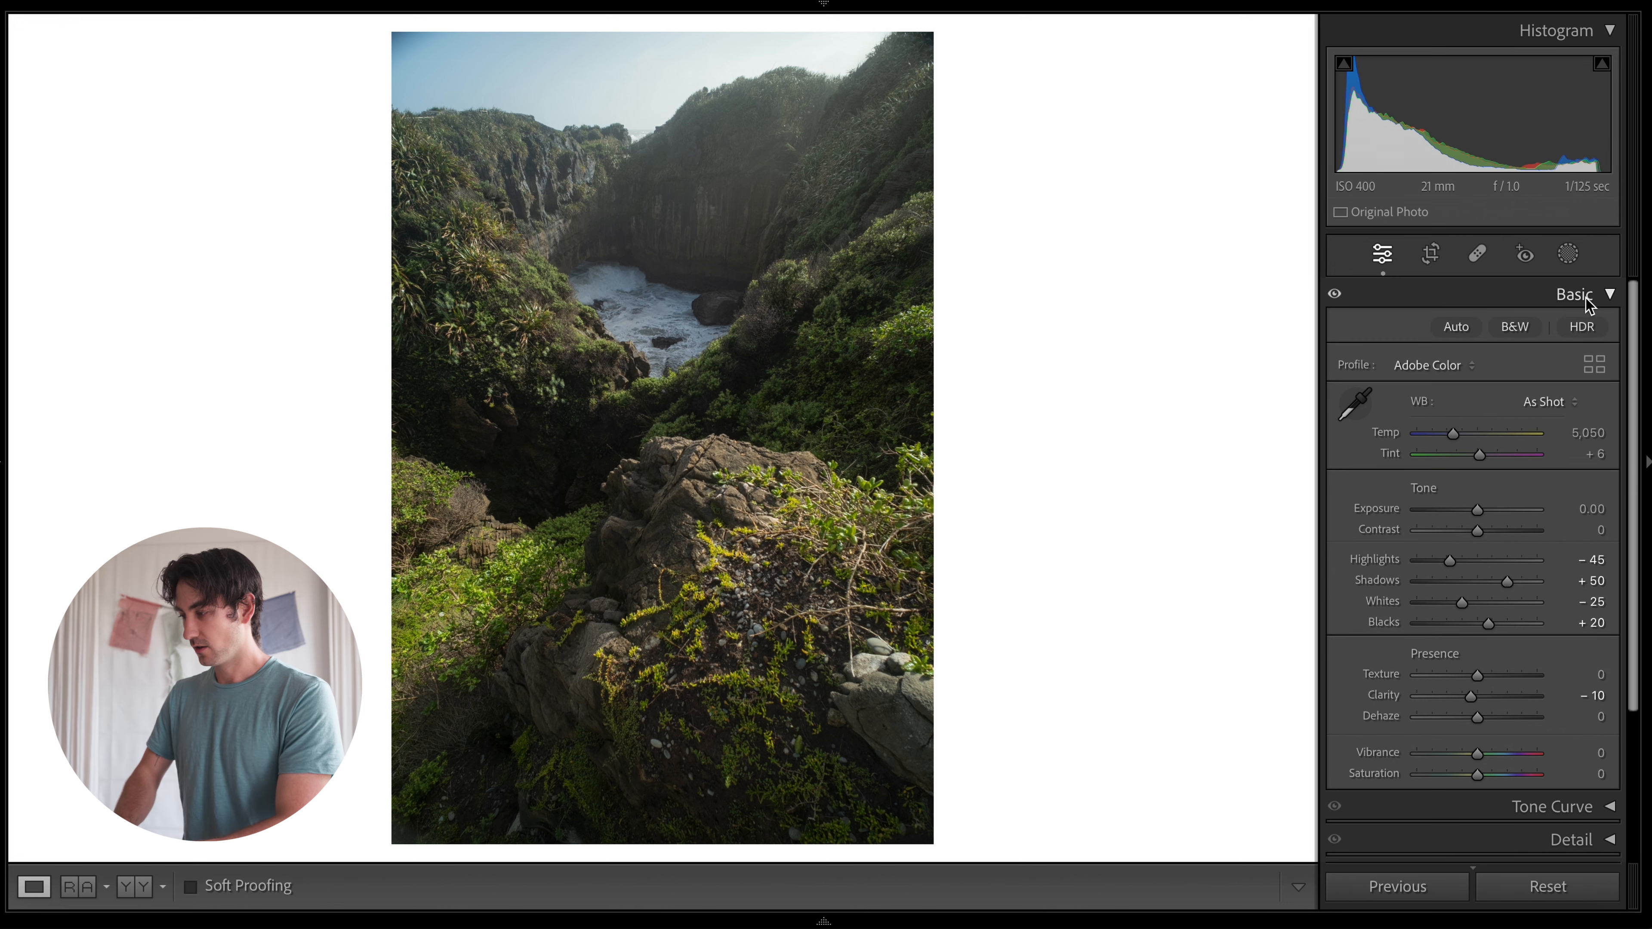
Add three points along the linear Tone Curve at input values 189, 128 and 66.
left_click(1571, 296)
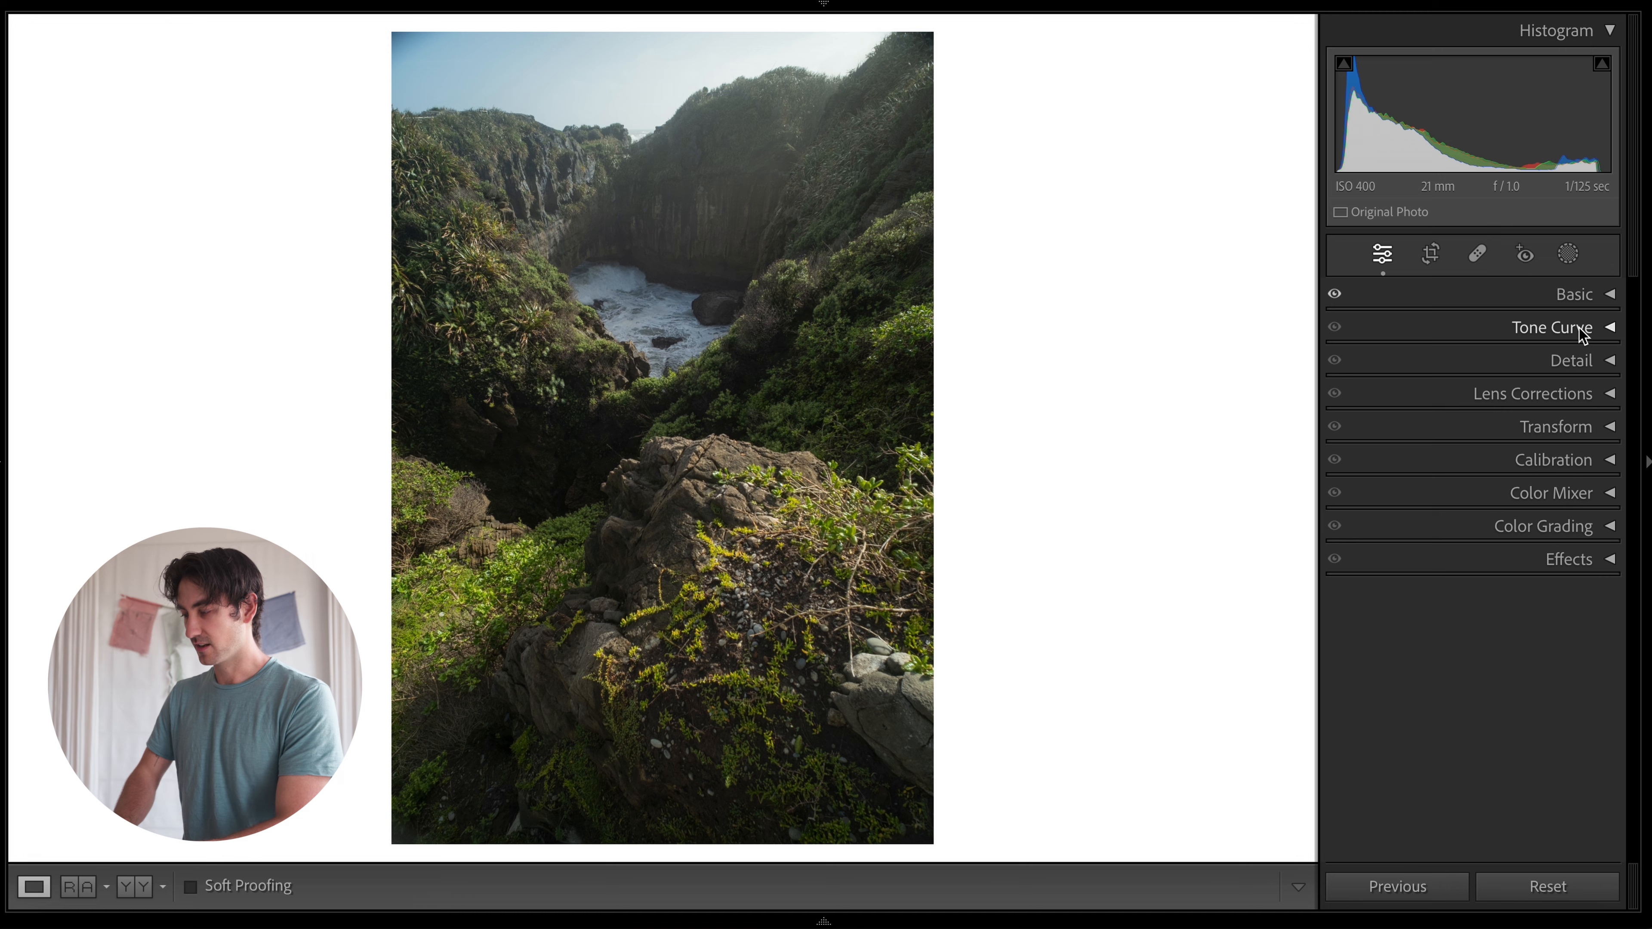
left_click(1579, 328)
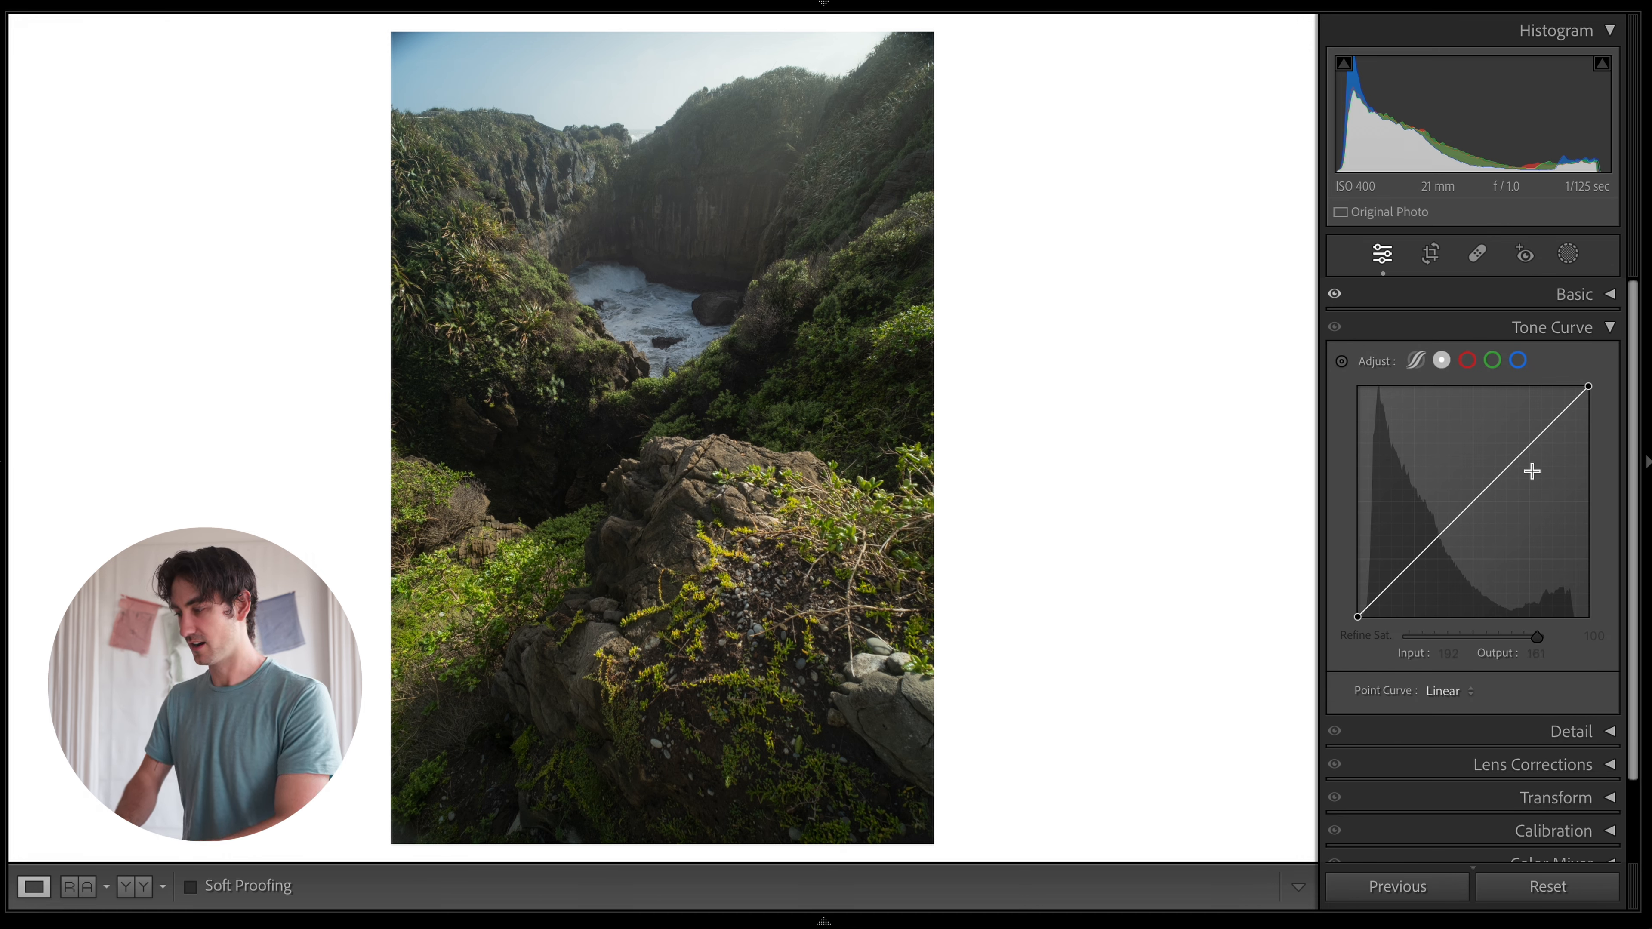
left_click(1574, 295)
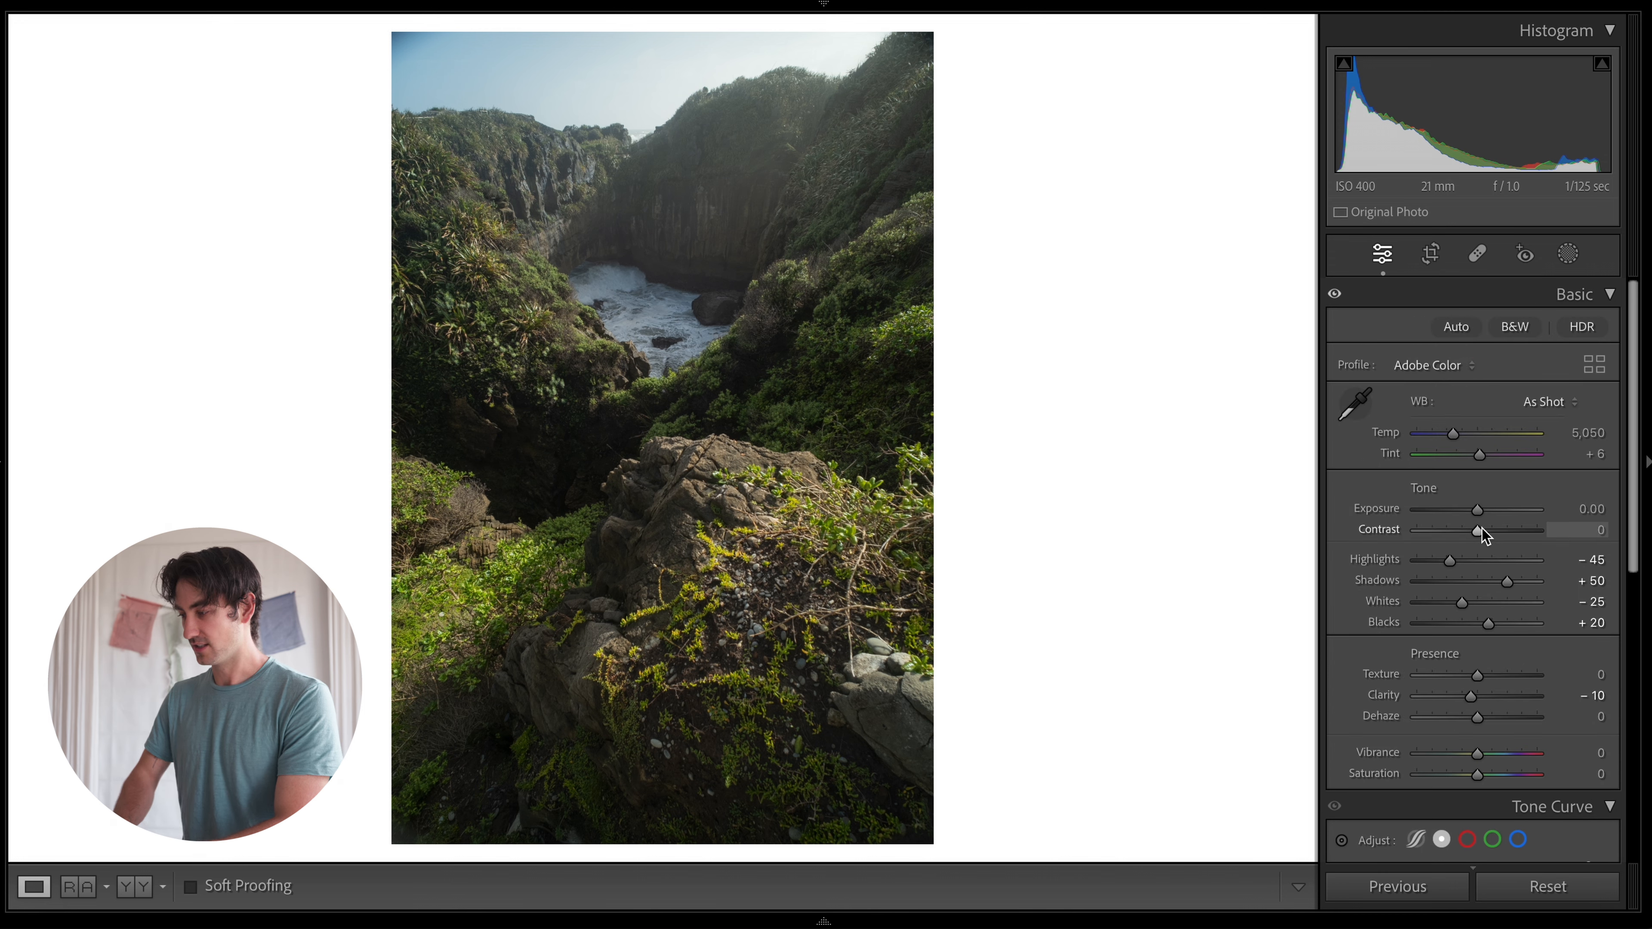
scroll(1475, 592, "down", 3)
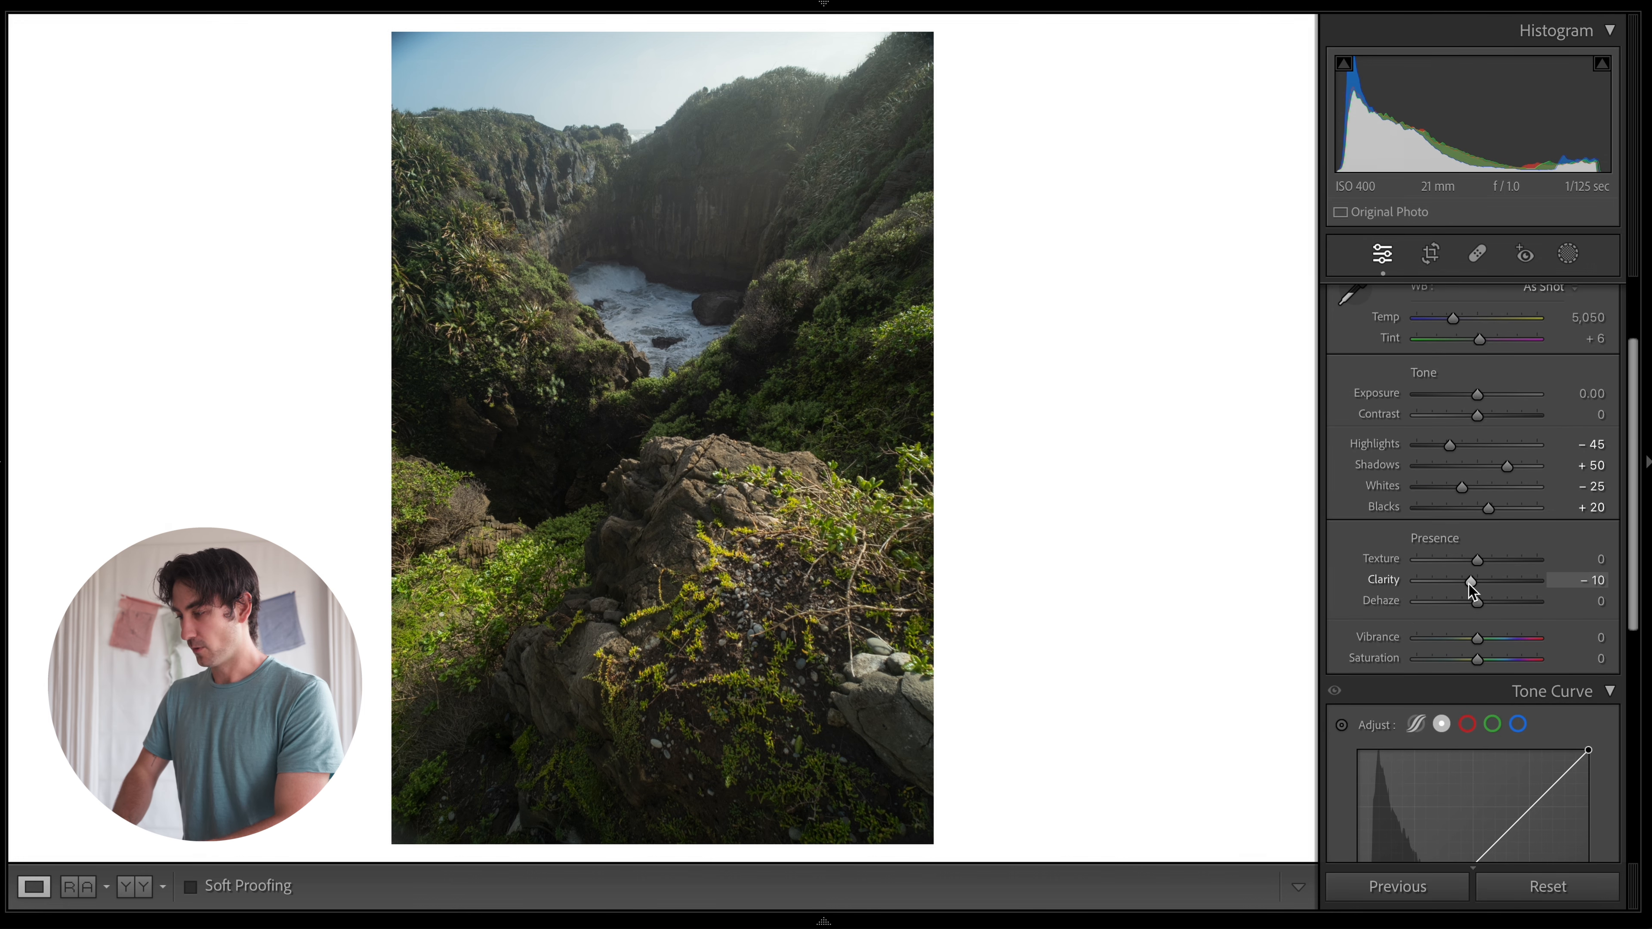
scroll(1497, 543, "up", 2)
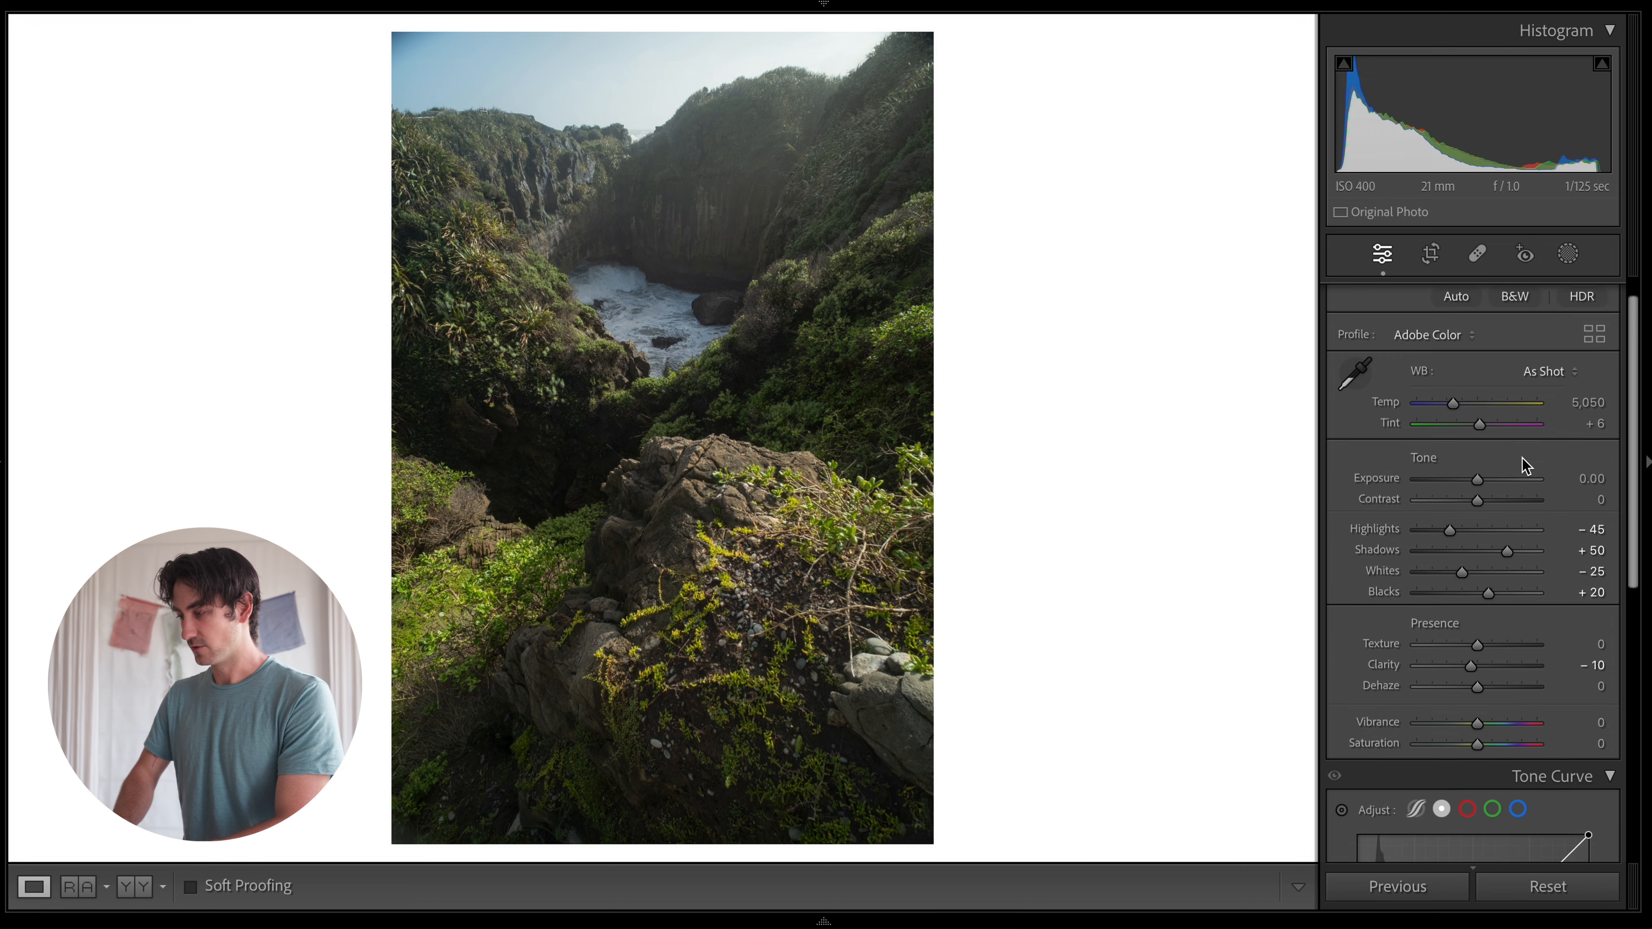
scroll(1525, 466, "up", 1)
left_click(1574, 293)
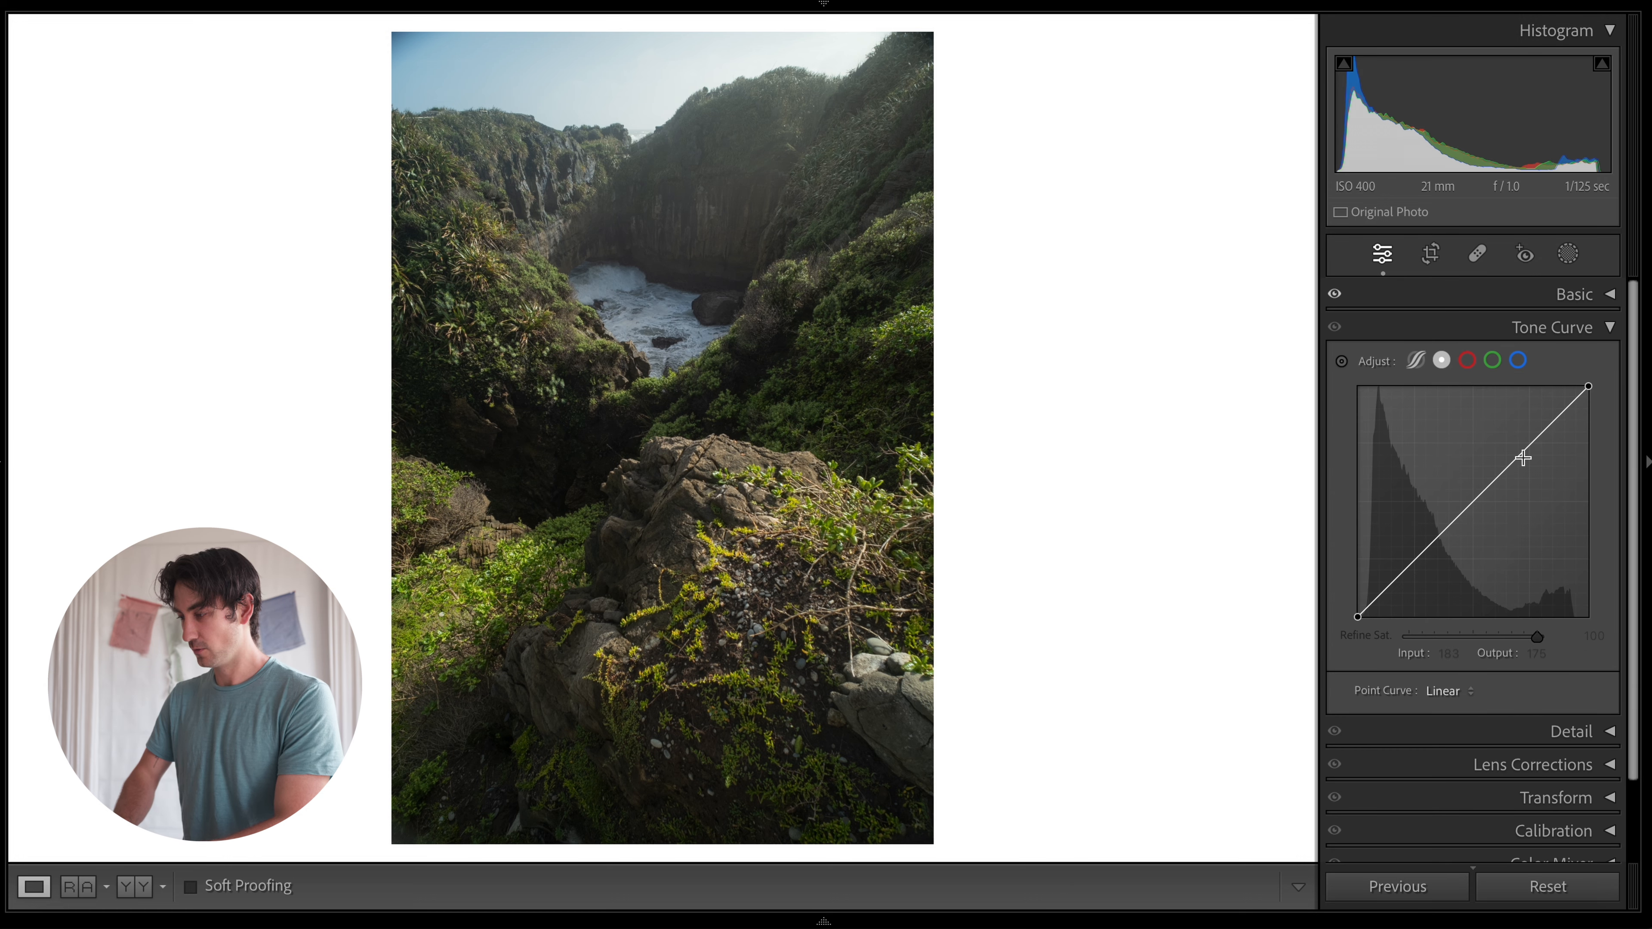
mouse_move(1527, 447)
left_mouse_down()
mouse_move(1527, 430)
mouse_move(1528, 447)
left_mouse_up()
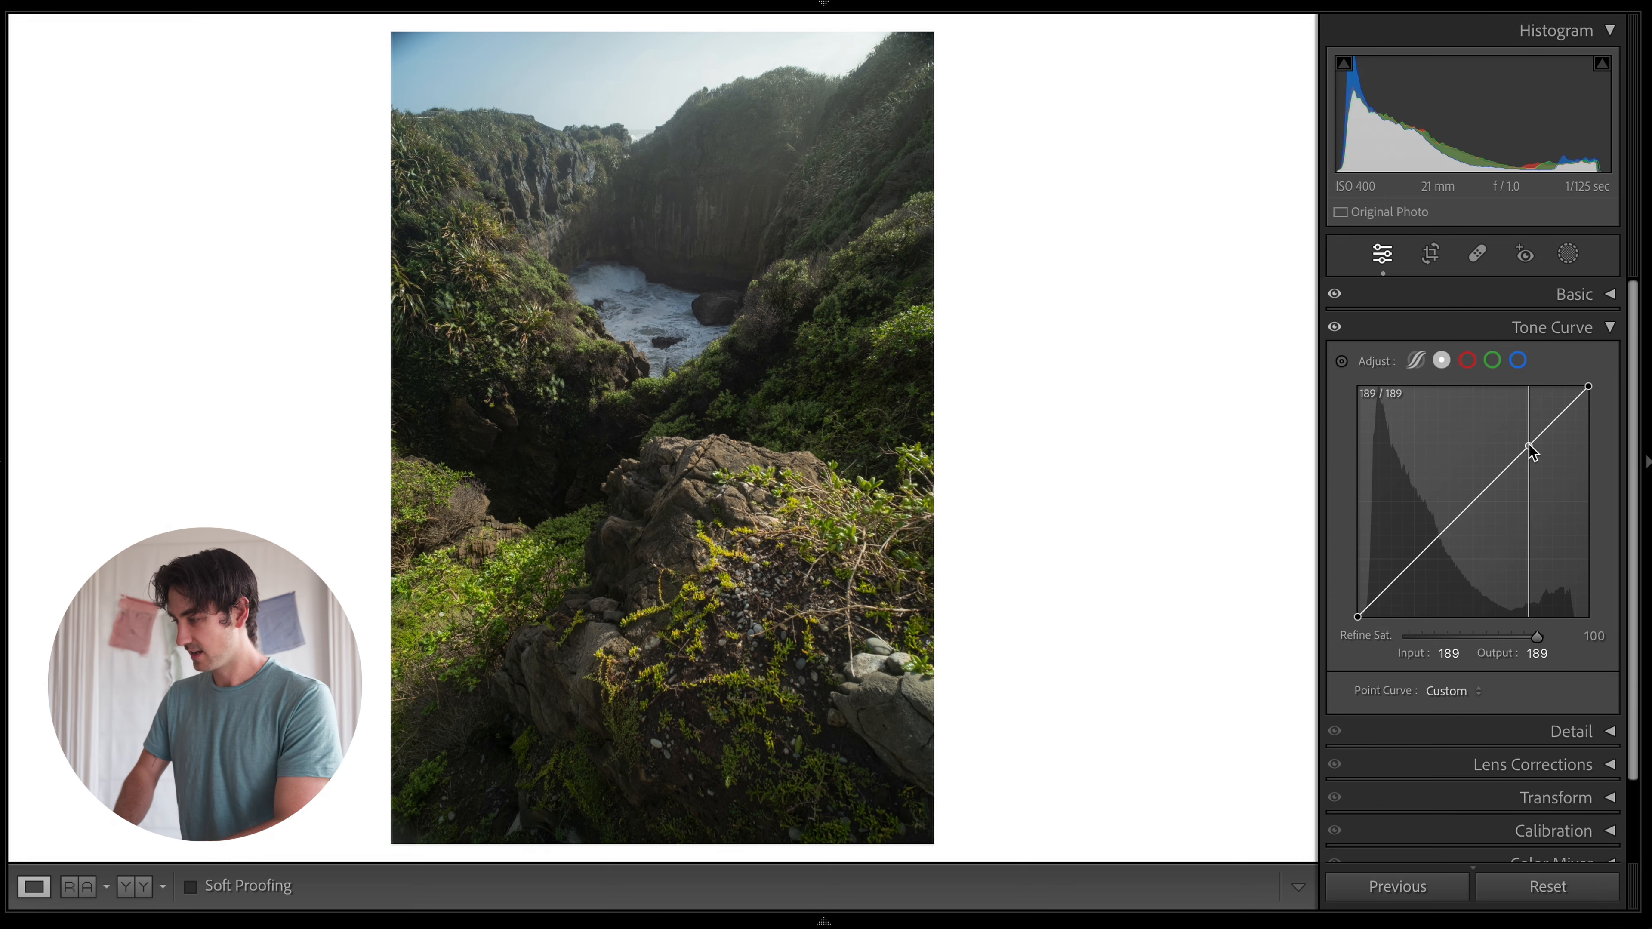
left_click(1474, 501)
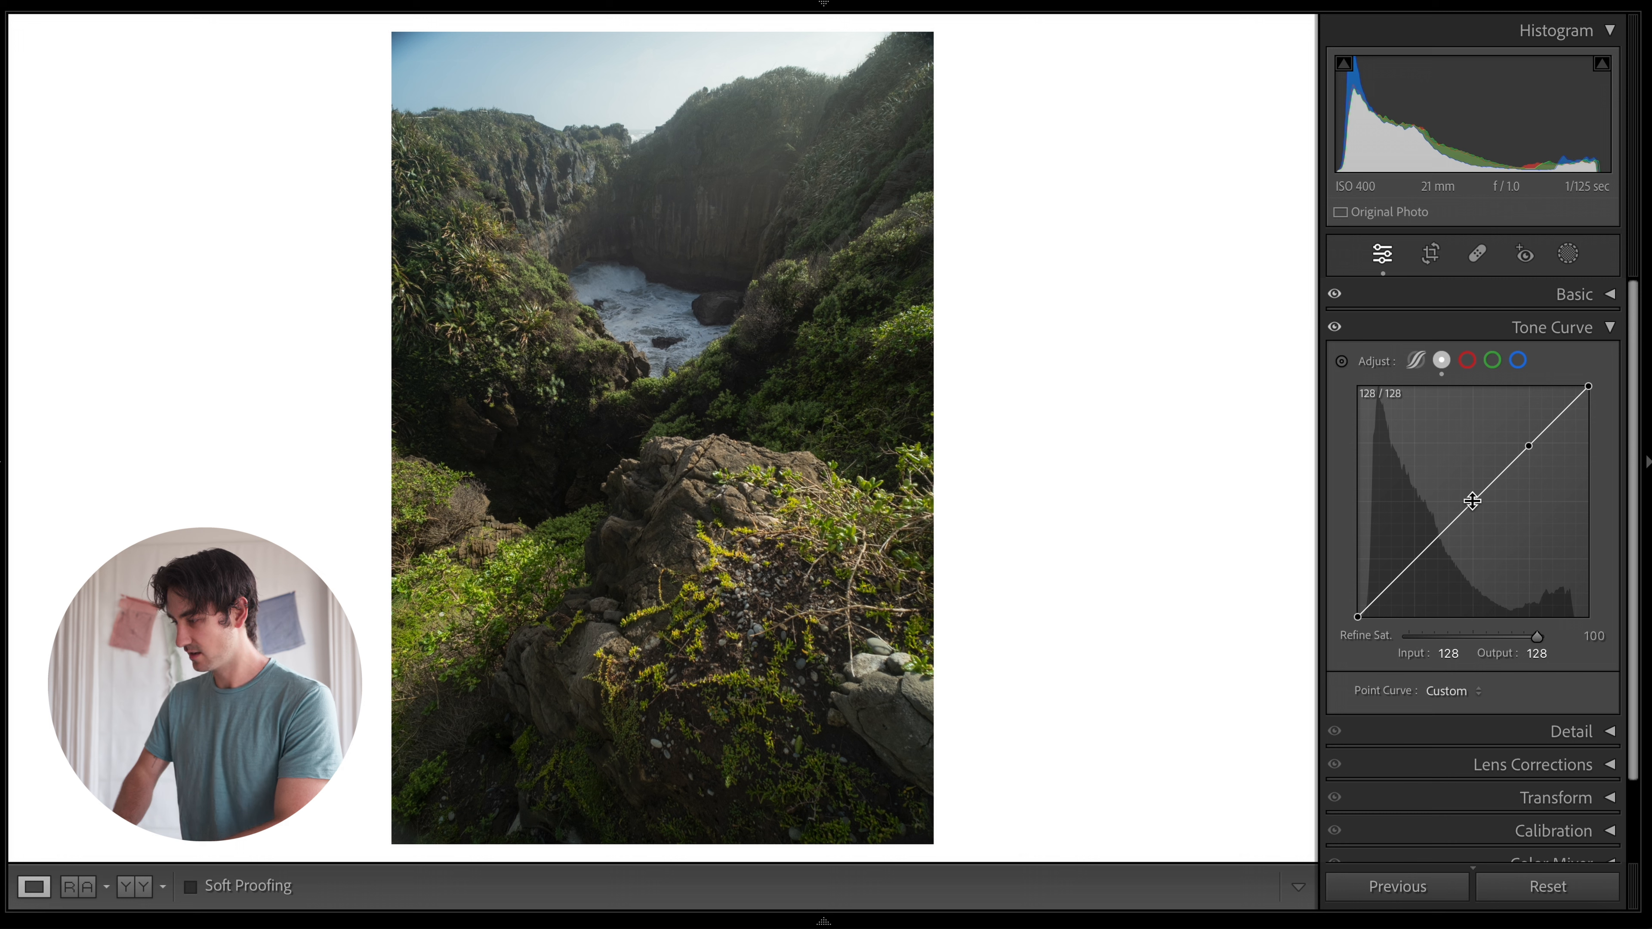
left_click(1416, 560)
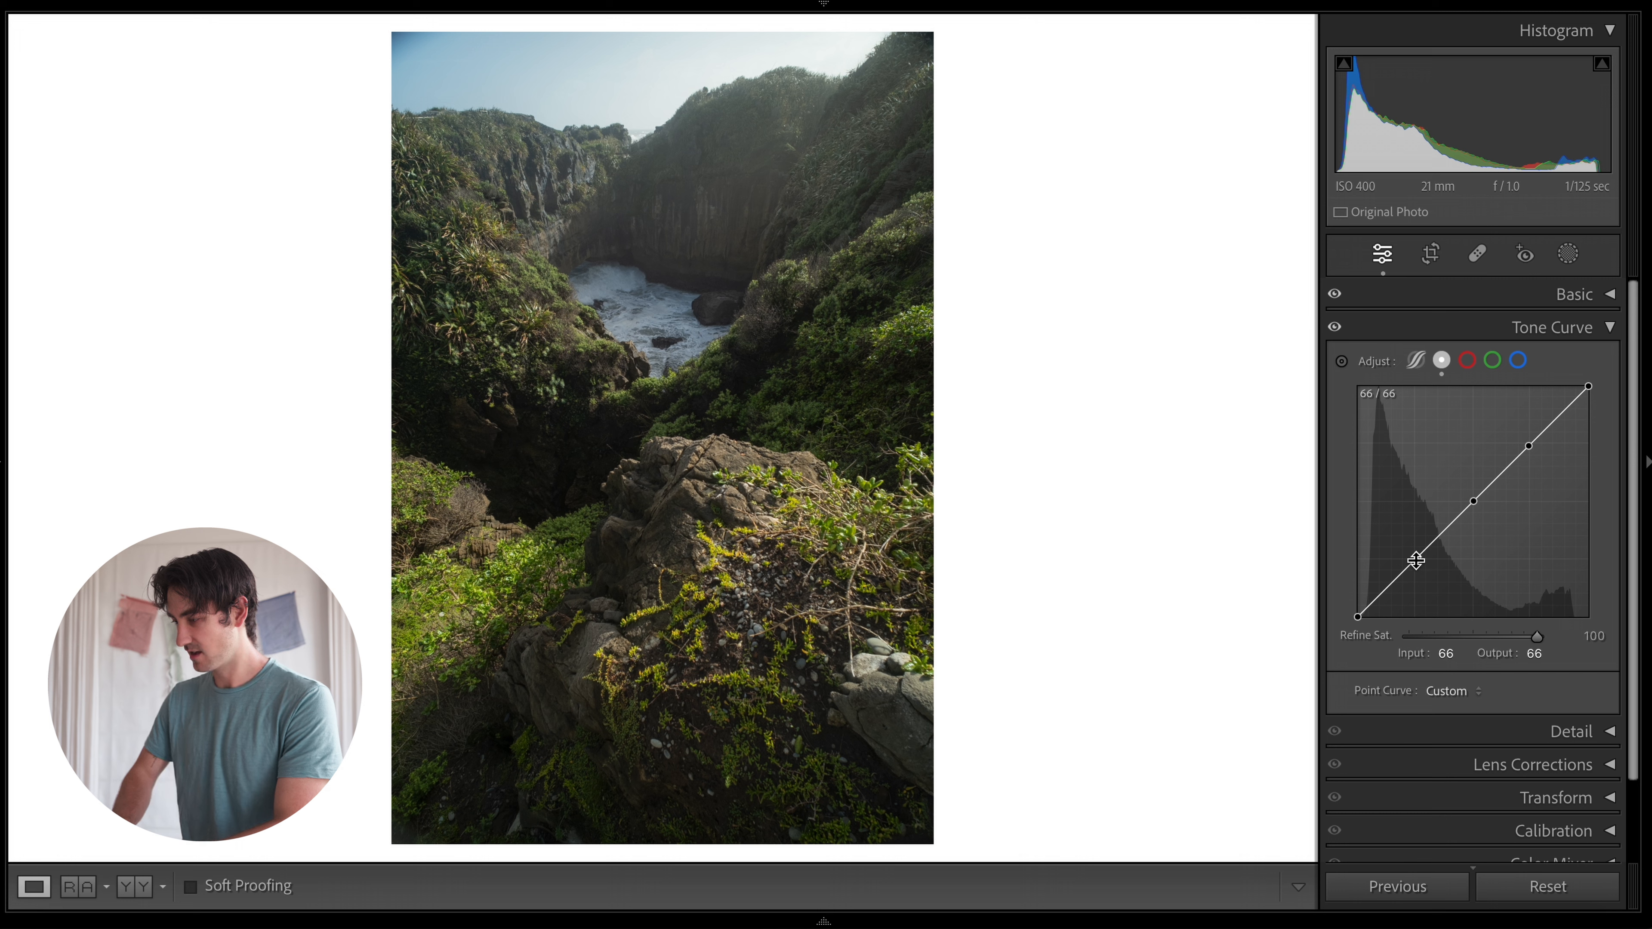
Raise the upper curve point to input 180, output 194, and lower the shadow point to input 65, output 62.
left_click(1527, 447)
left_click_drag(1528, 447, 1520, 442)
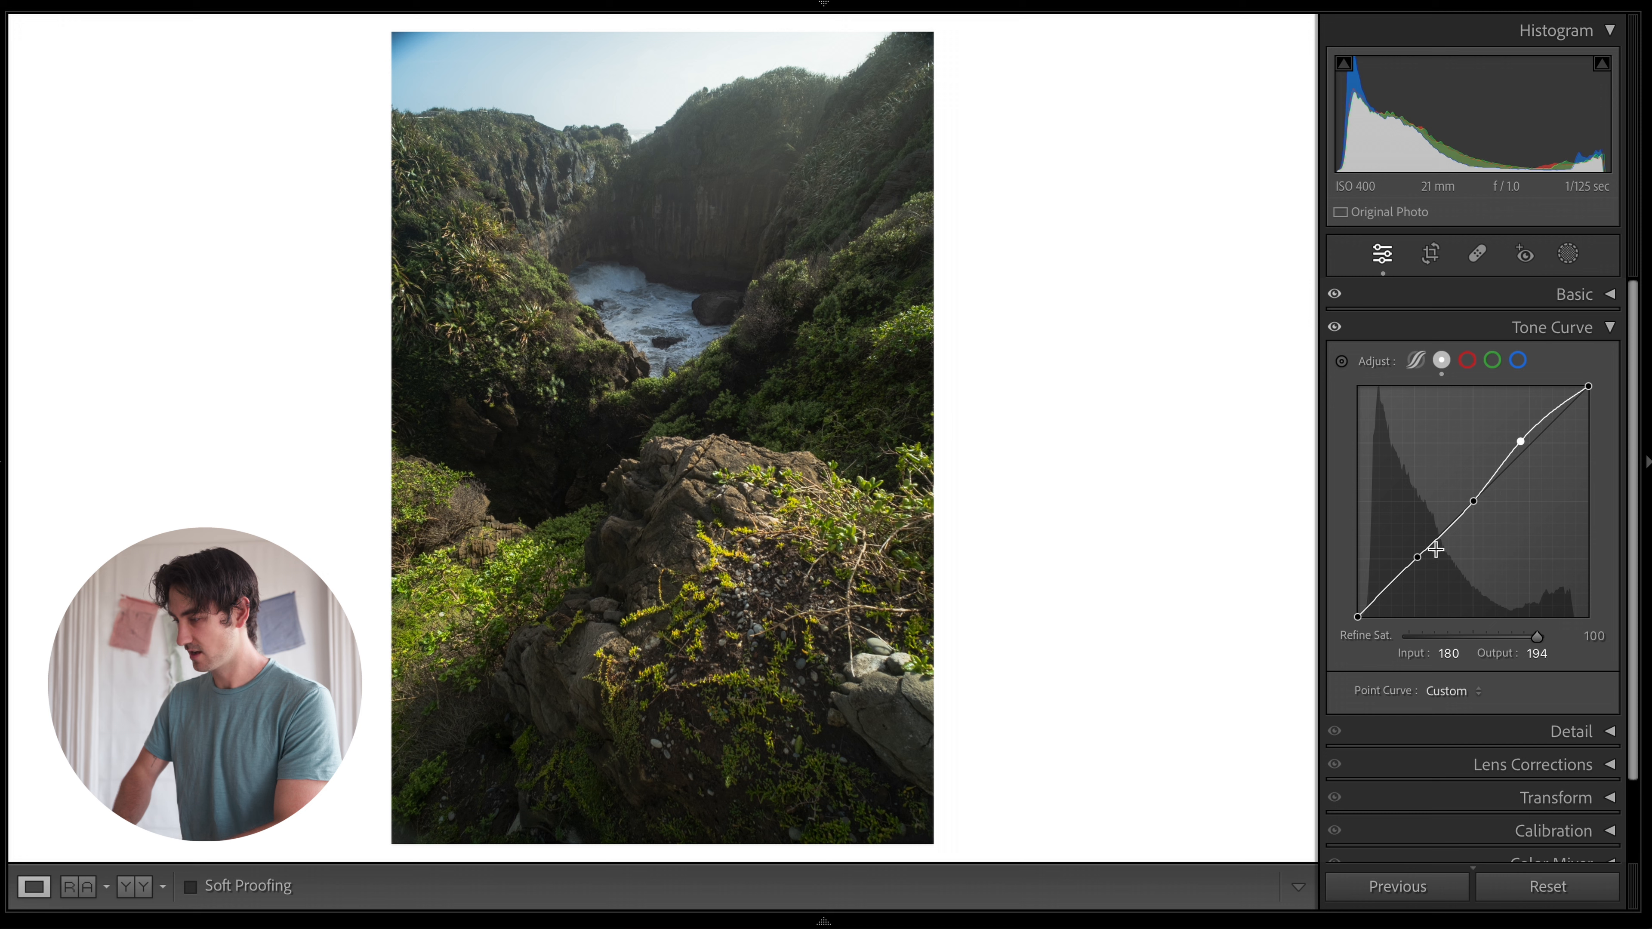
left_click_drag(1418, 558, 1415, 561)
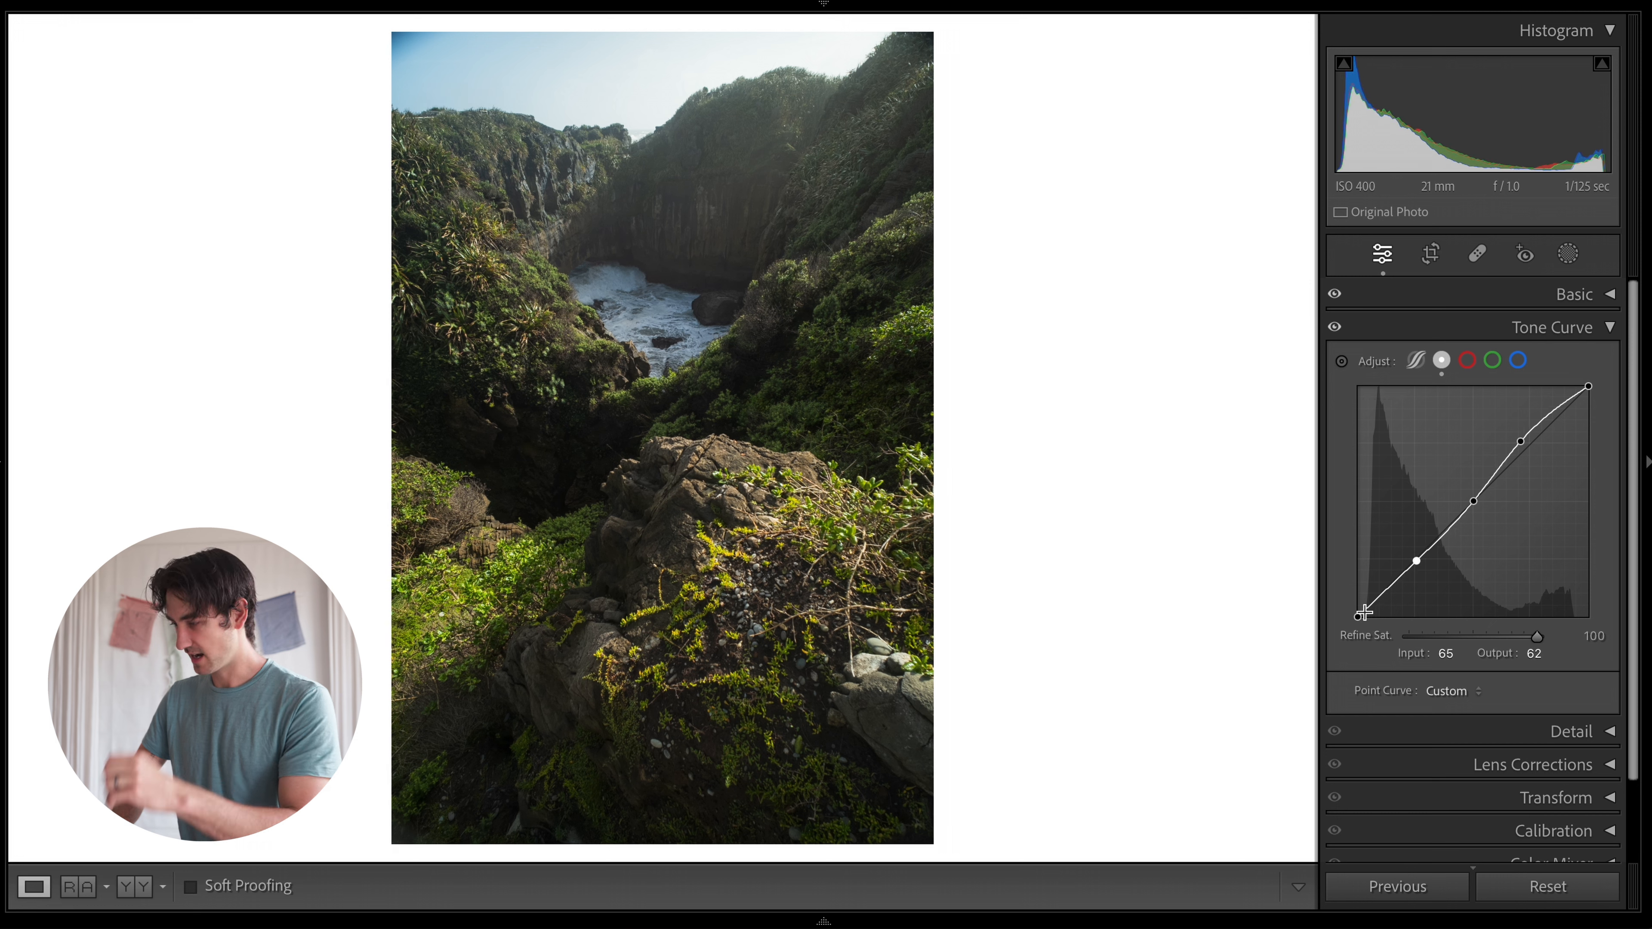
Lift the Tone Curve's black endpoint to output 6 and slightly lower its white endpoint.
left_click_drag(1358, 617, 1358, 609)
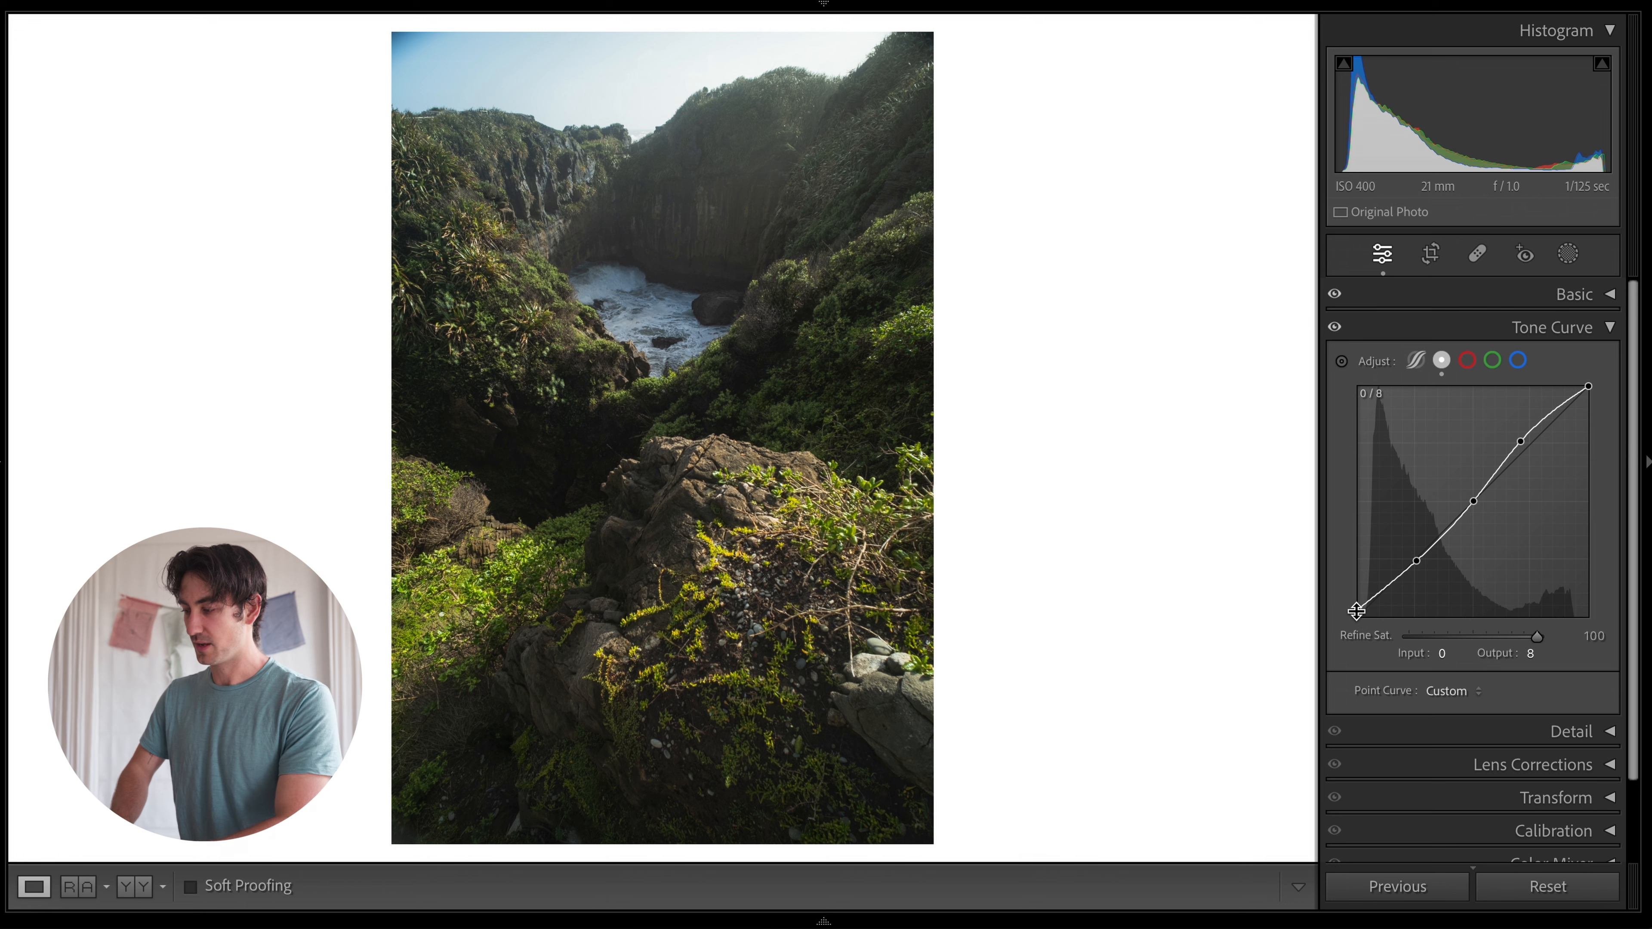
mouse_move(1358, 610)
left_mouse_down()
mouse_move(1341, 634)
mouse_move(1337, 613)
left_mouse_up()
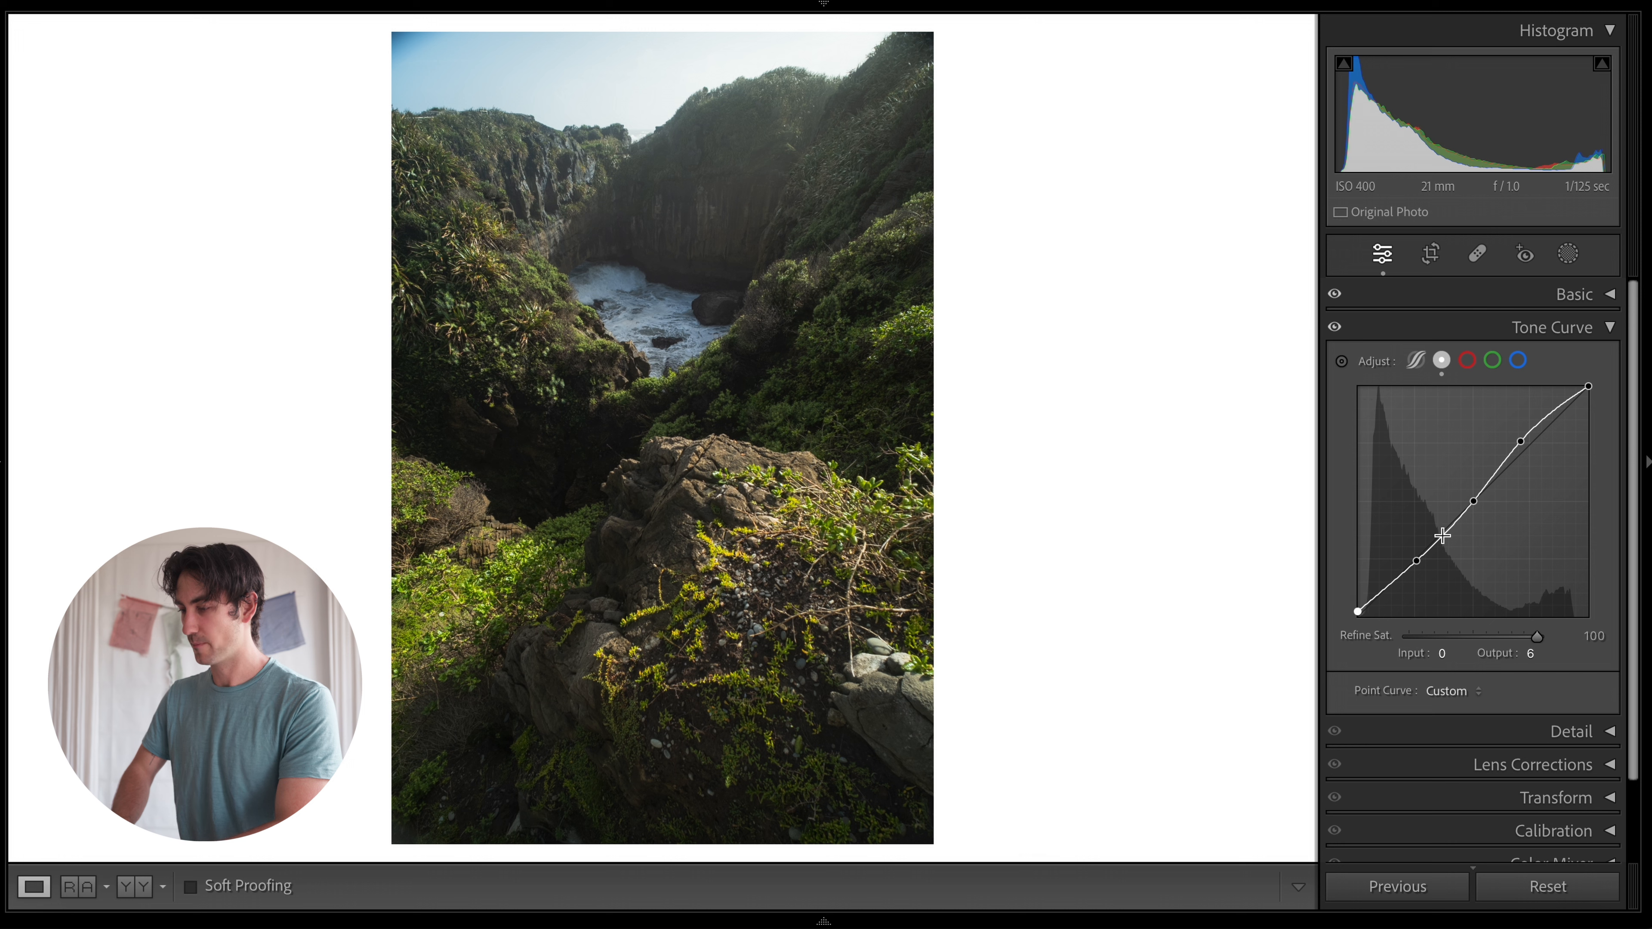
left_click(1589, 386)
left_click_drag(1590, 386, 1595, 395)
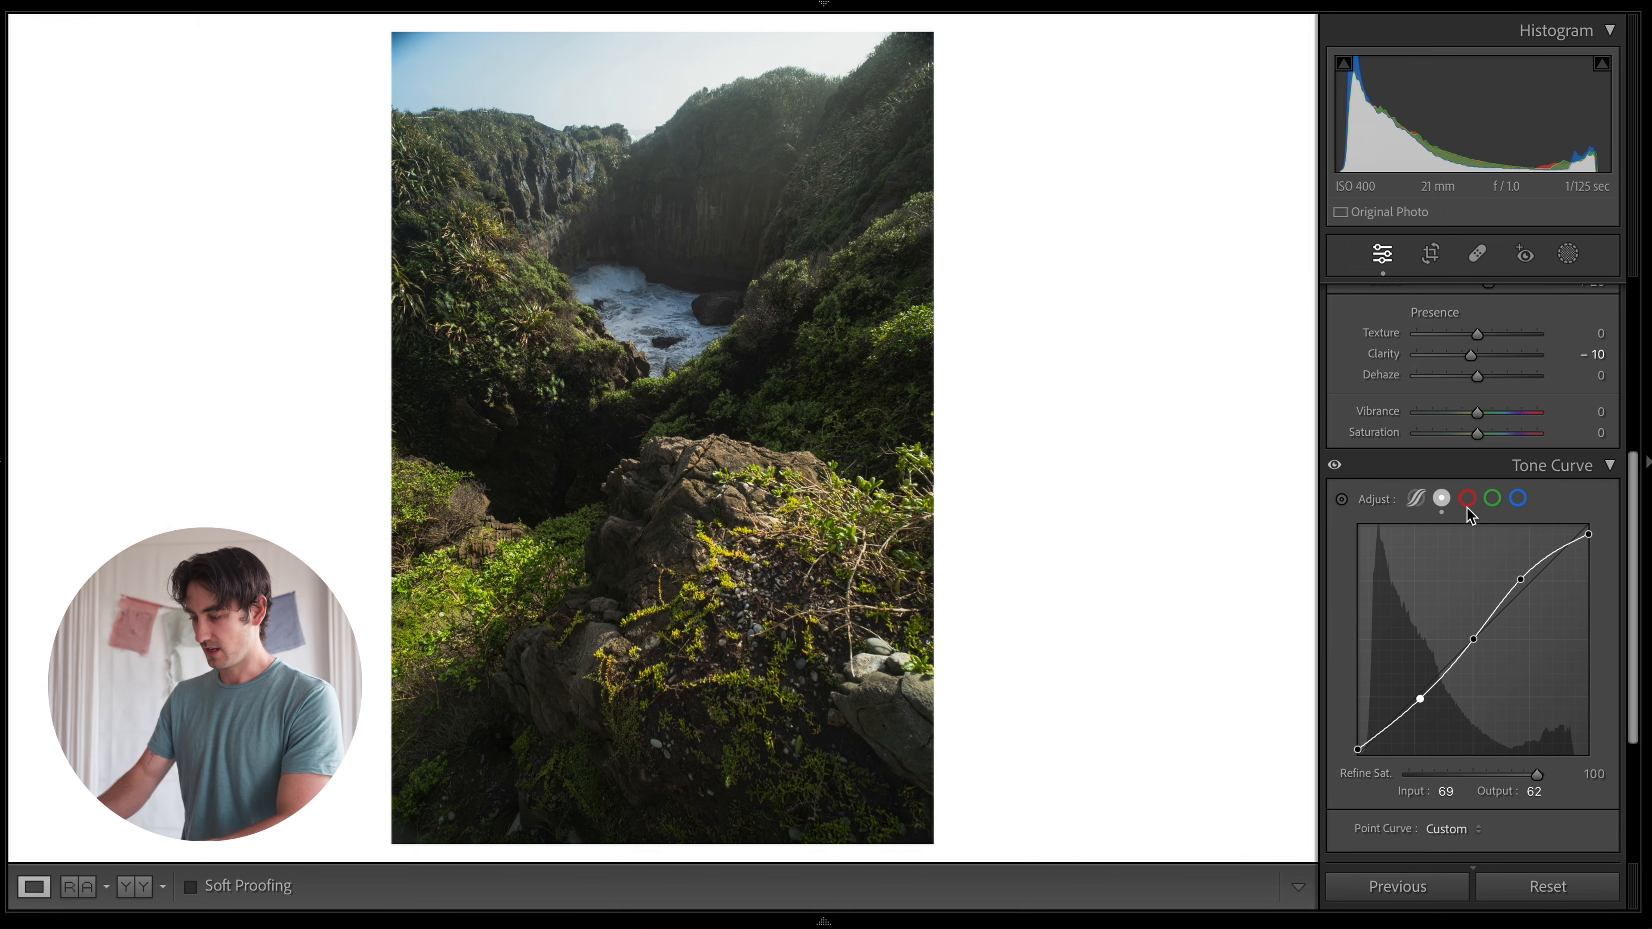
Compare the edited photo with its Before version several times.
key("backslash")
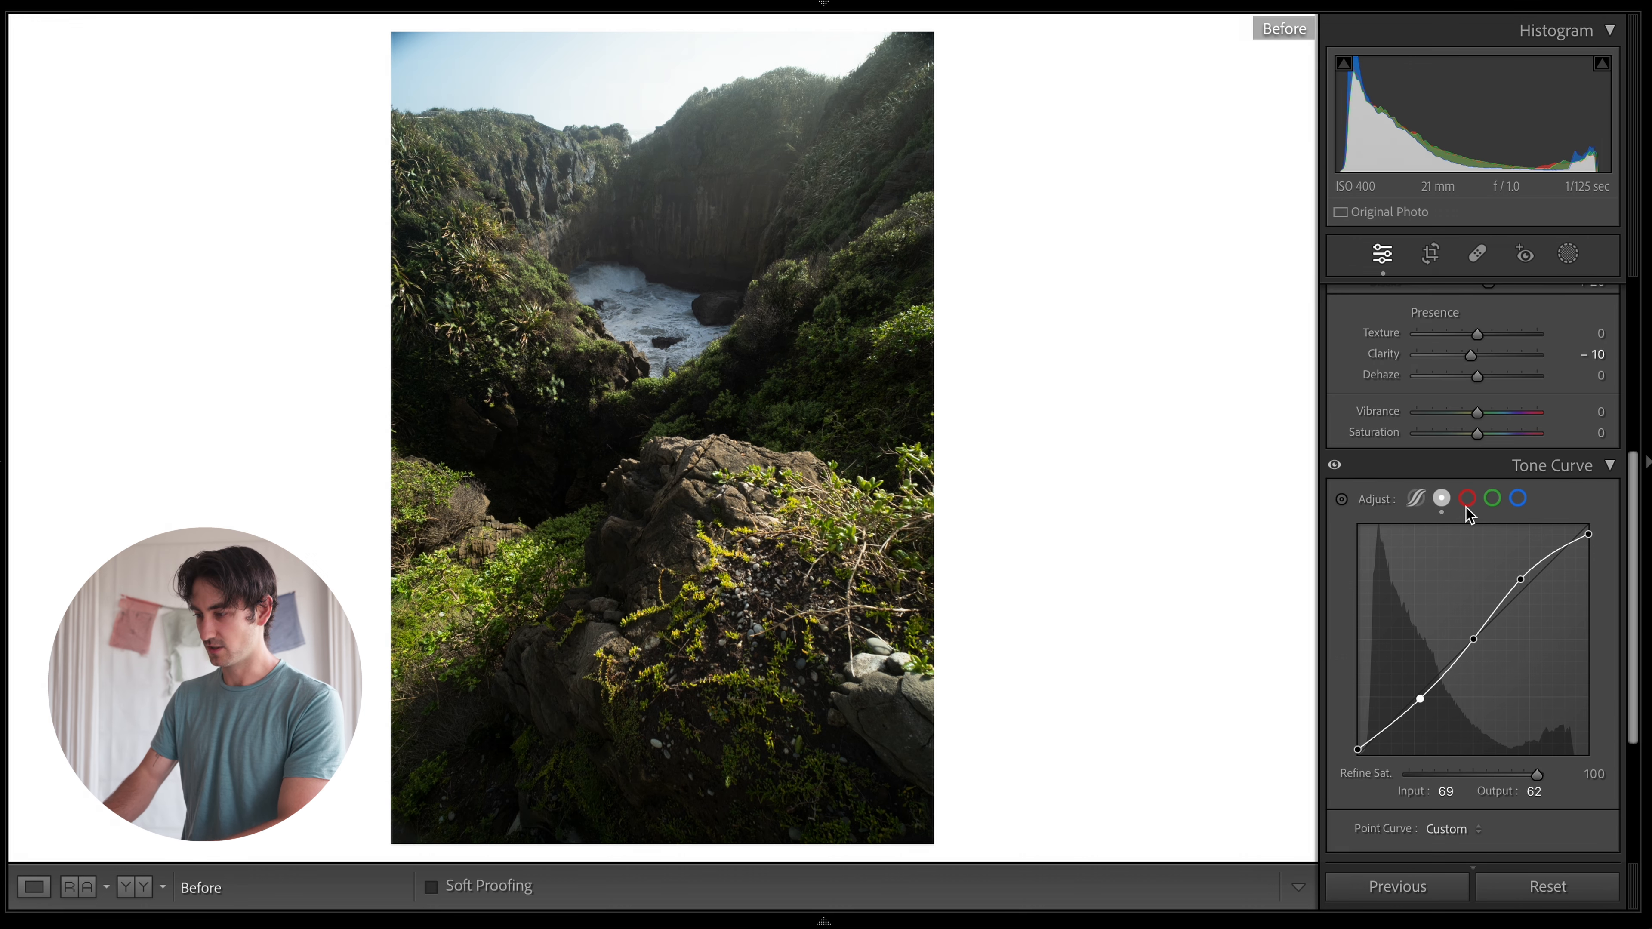
key("backslash")
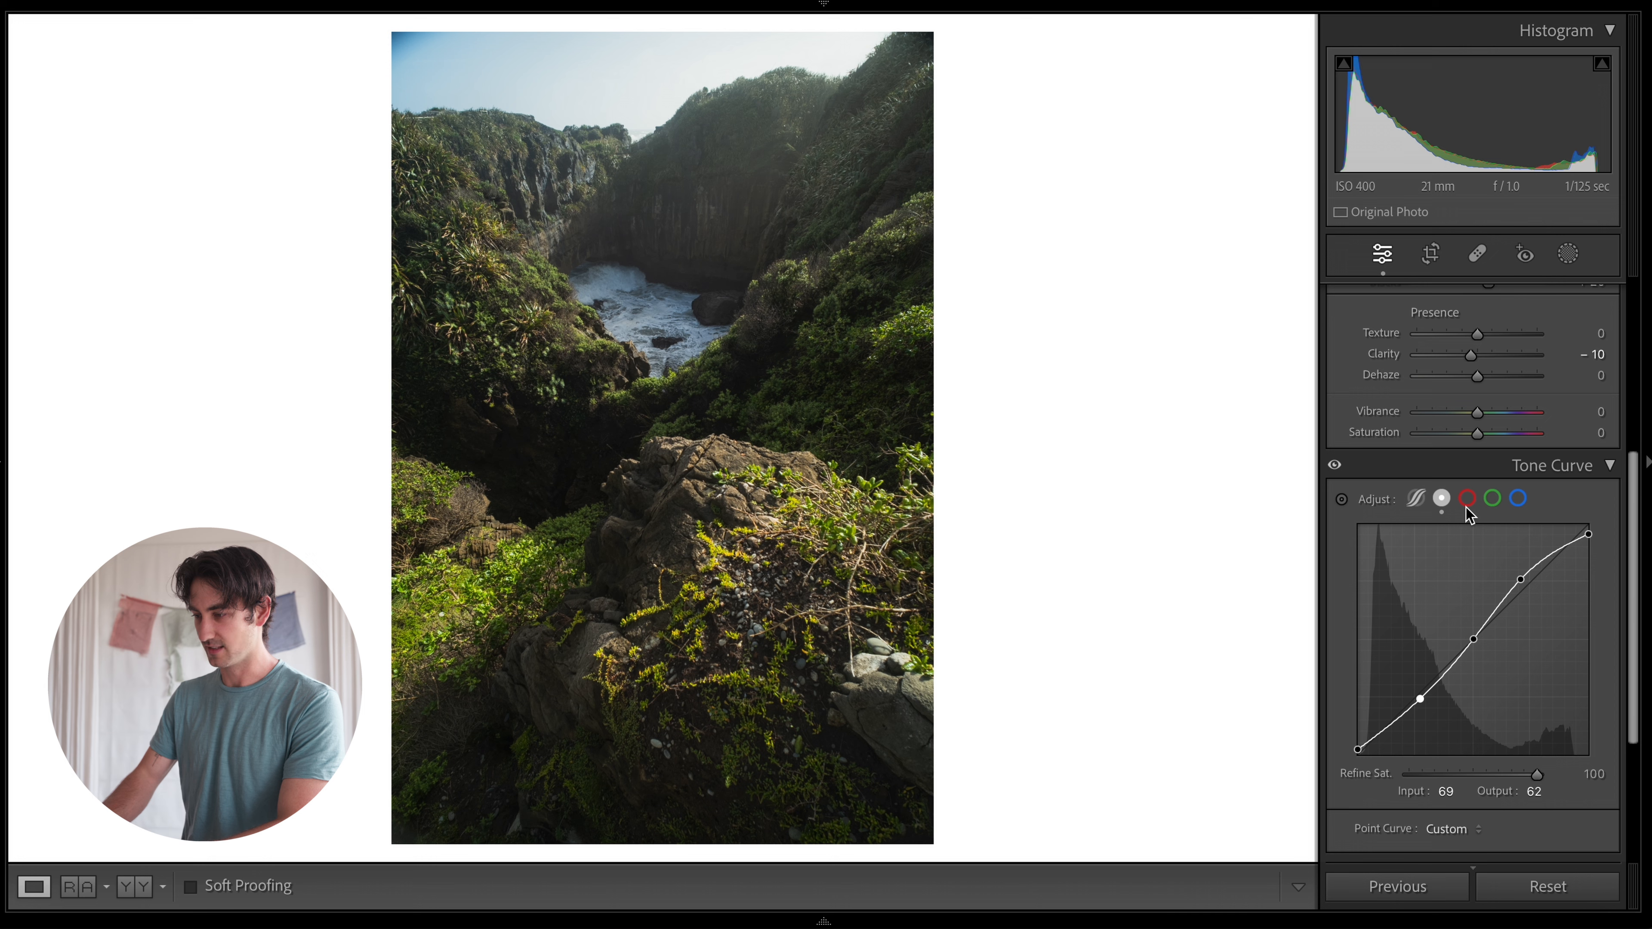
key("backslash")
key("backslash")
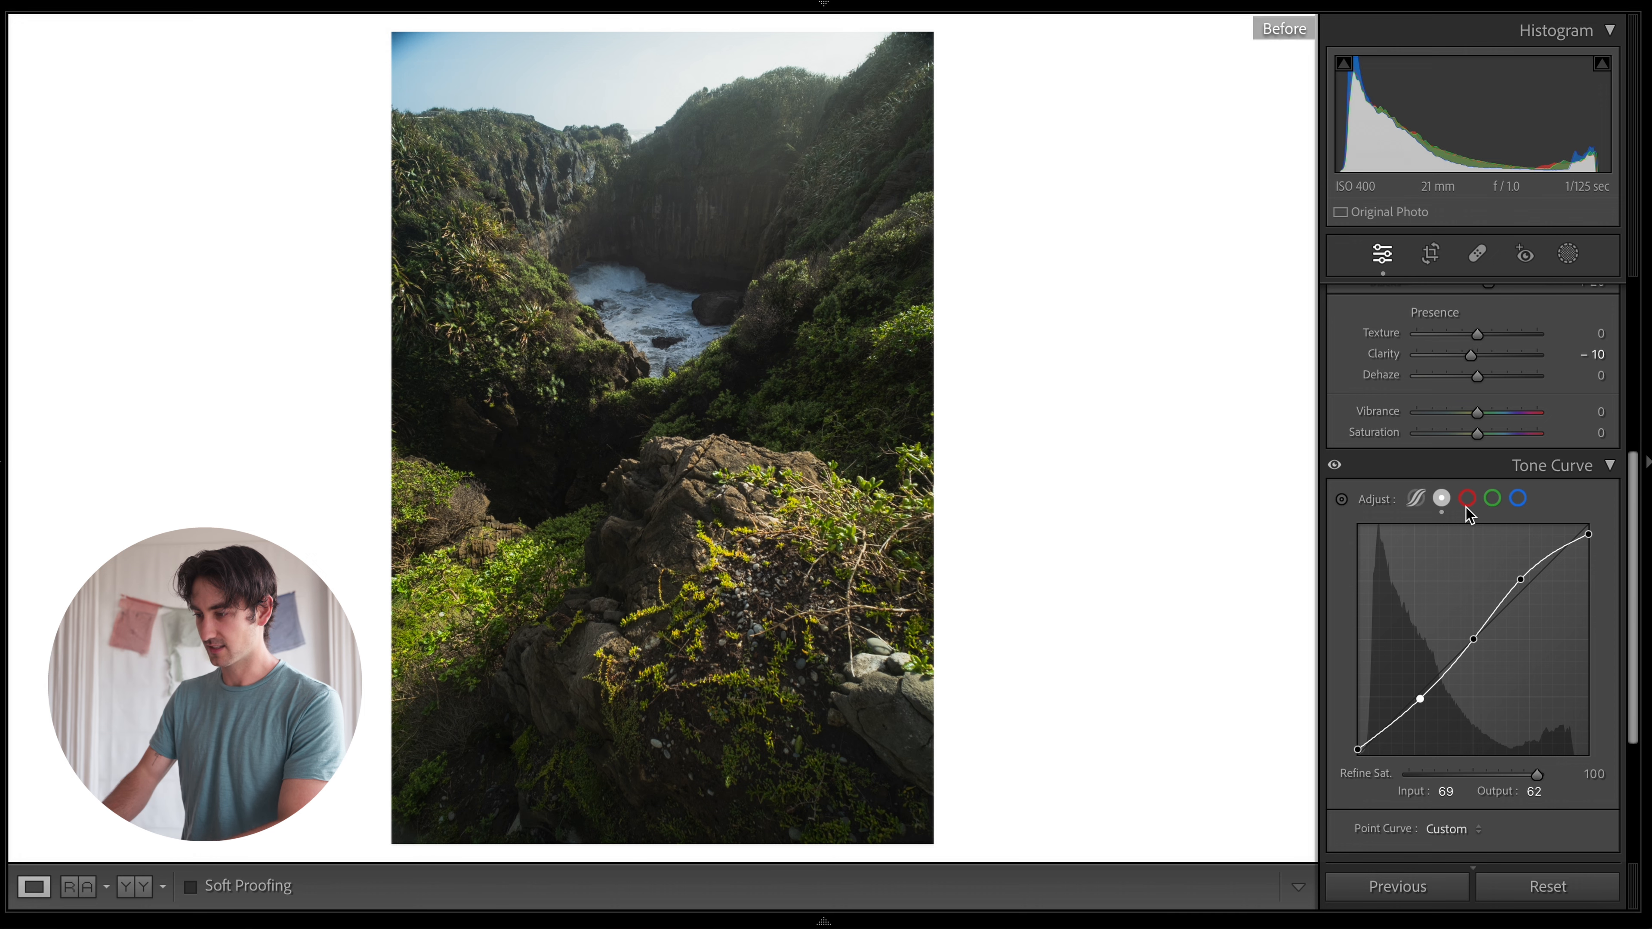
key("backslash")
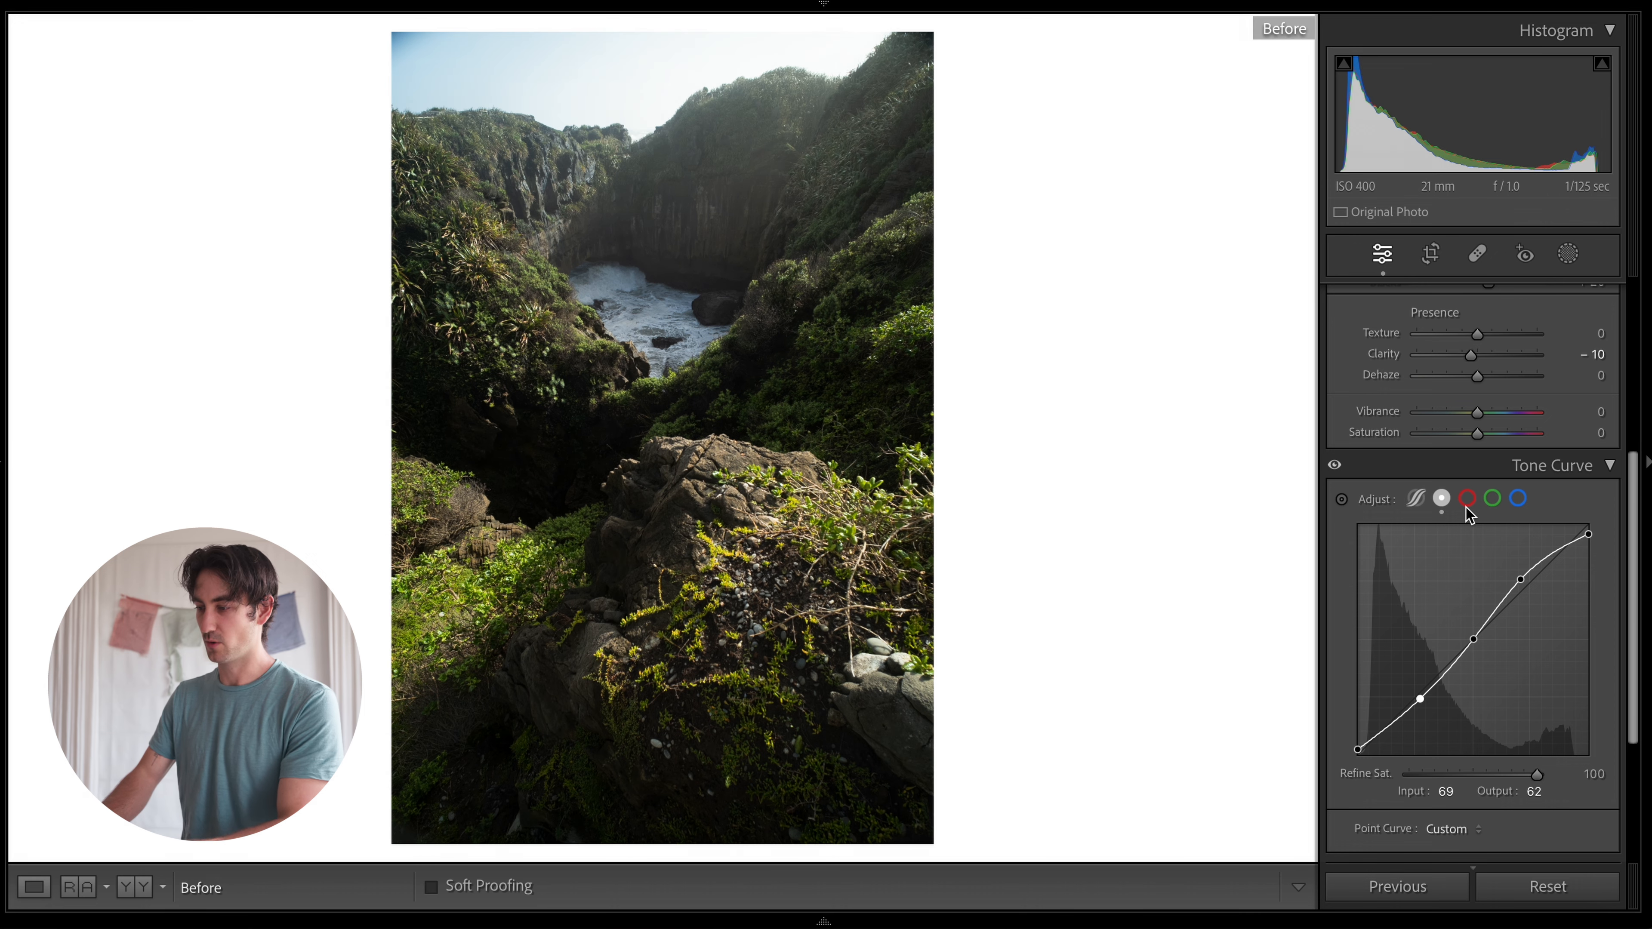
key("backslash")
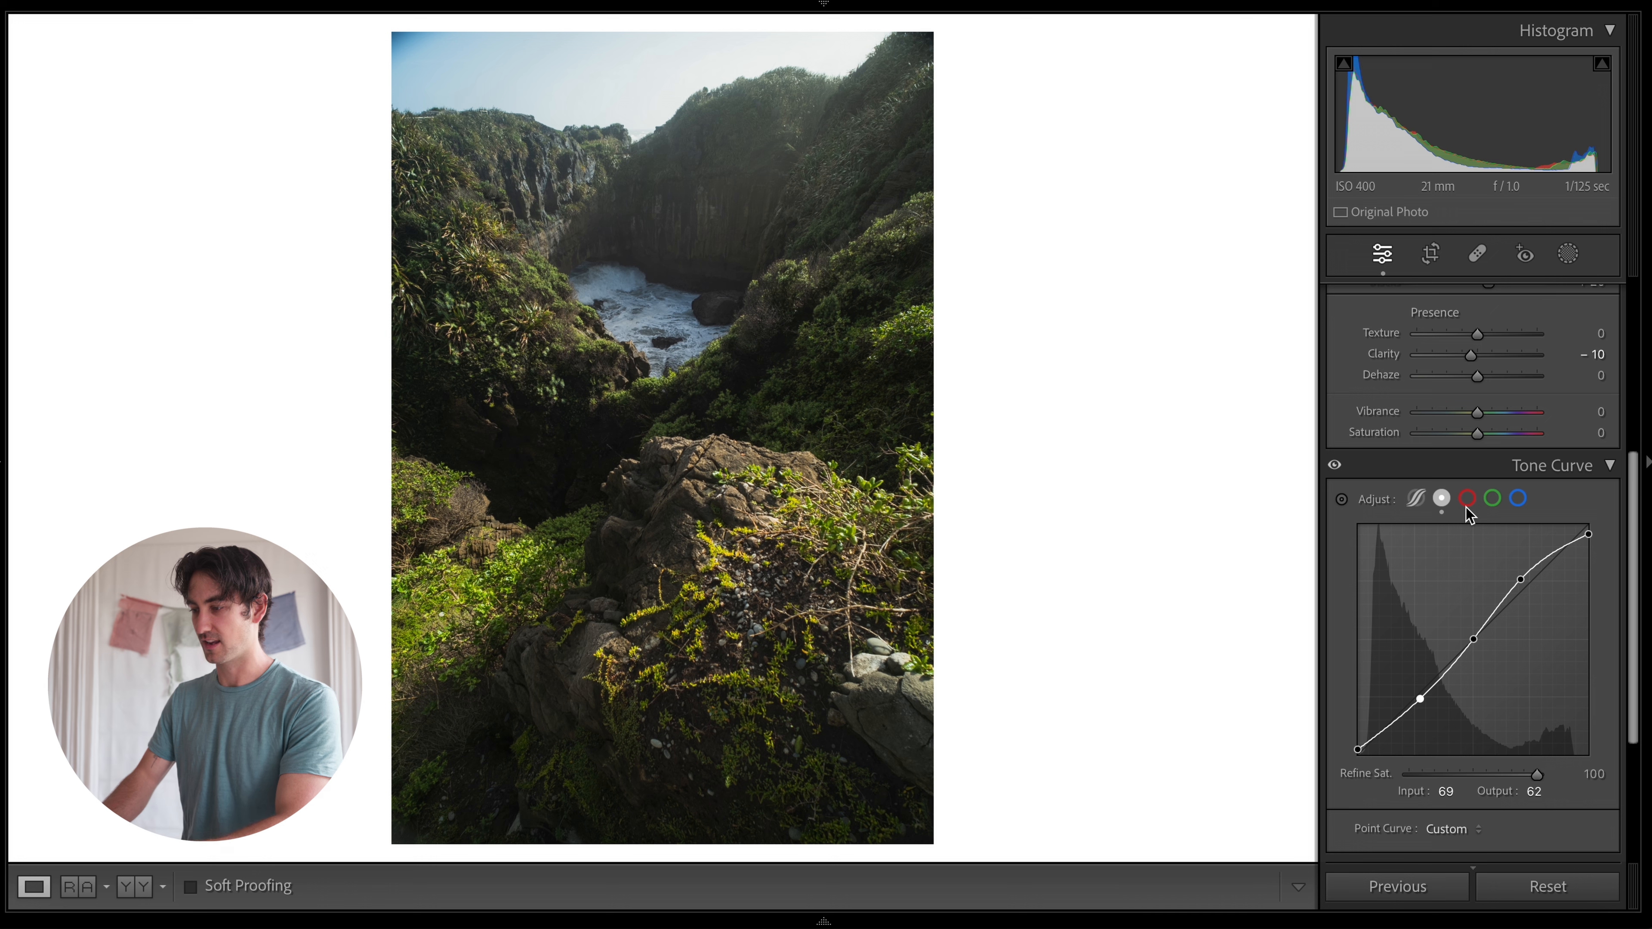
key("backslash")
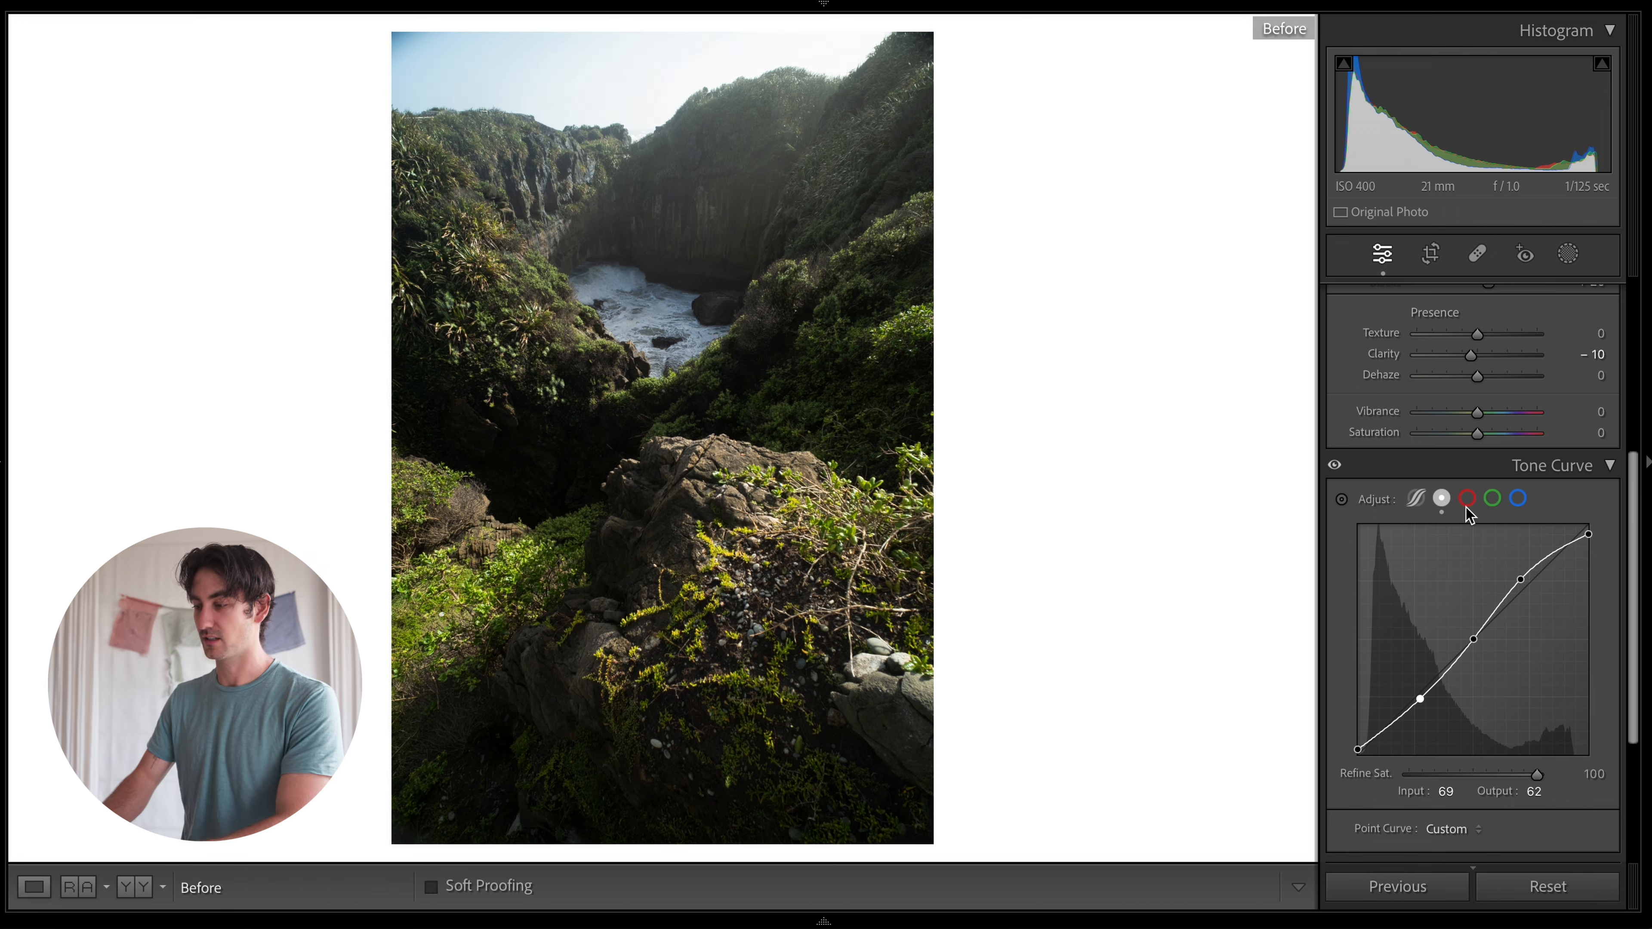
key("backslash")
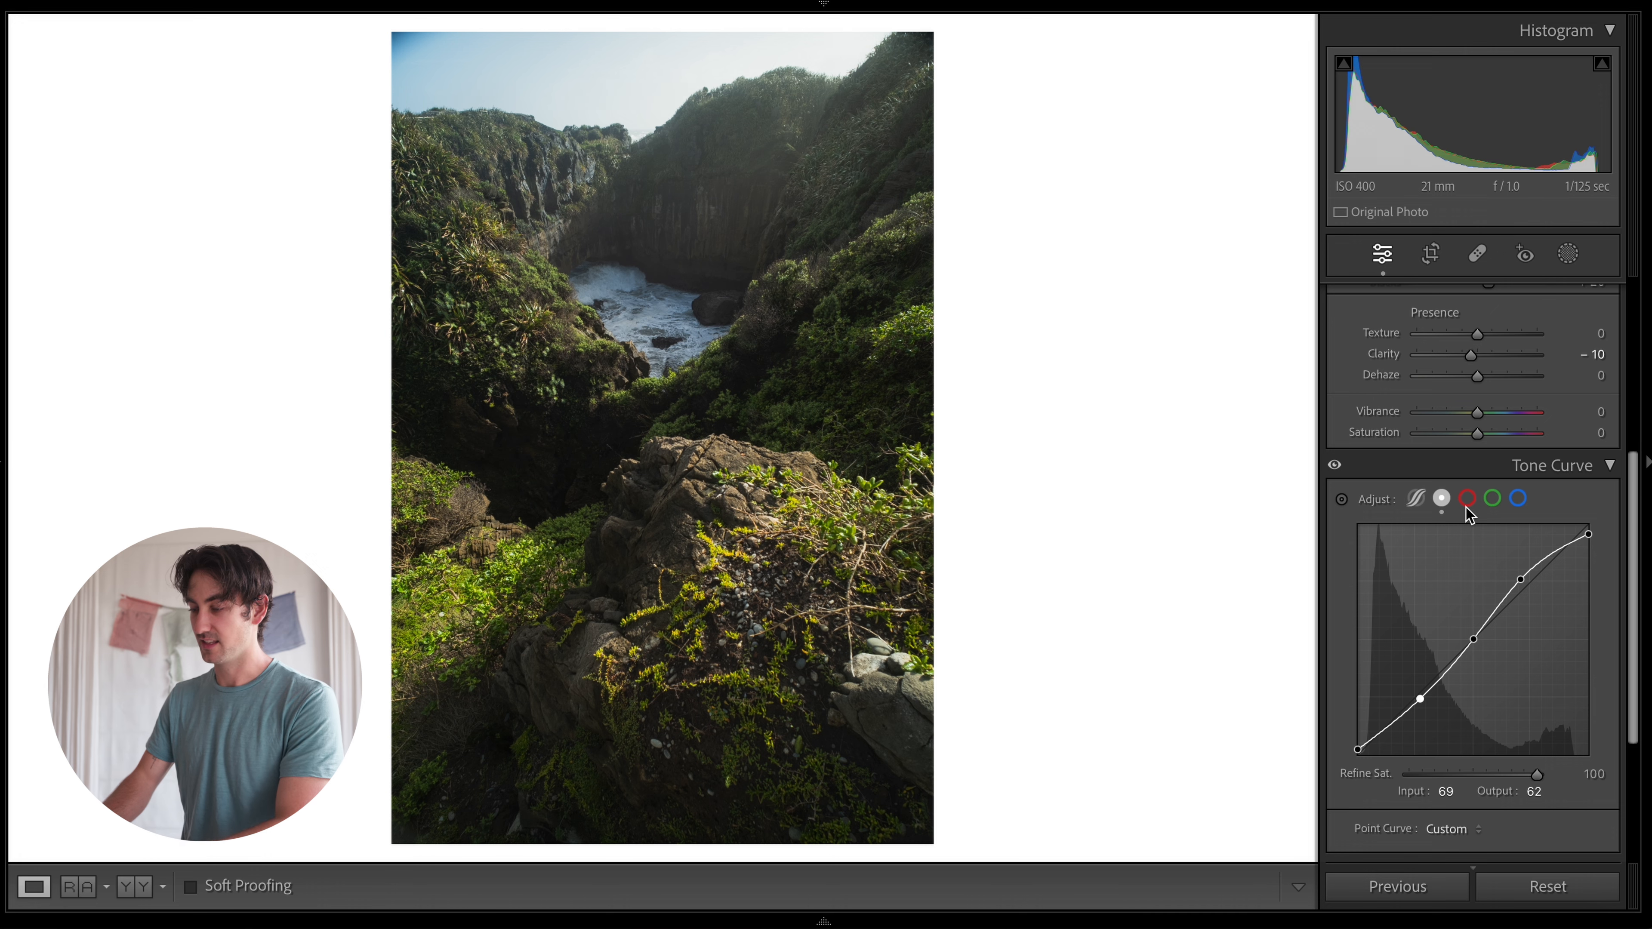
key("backslash")
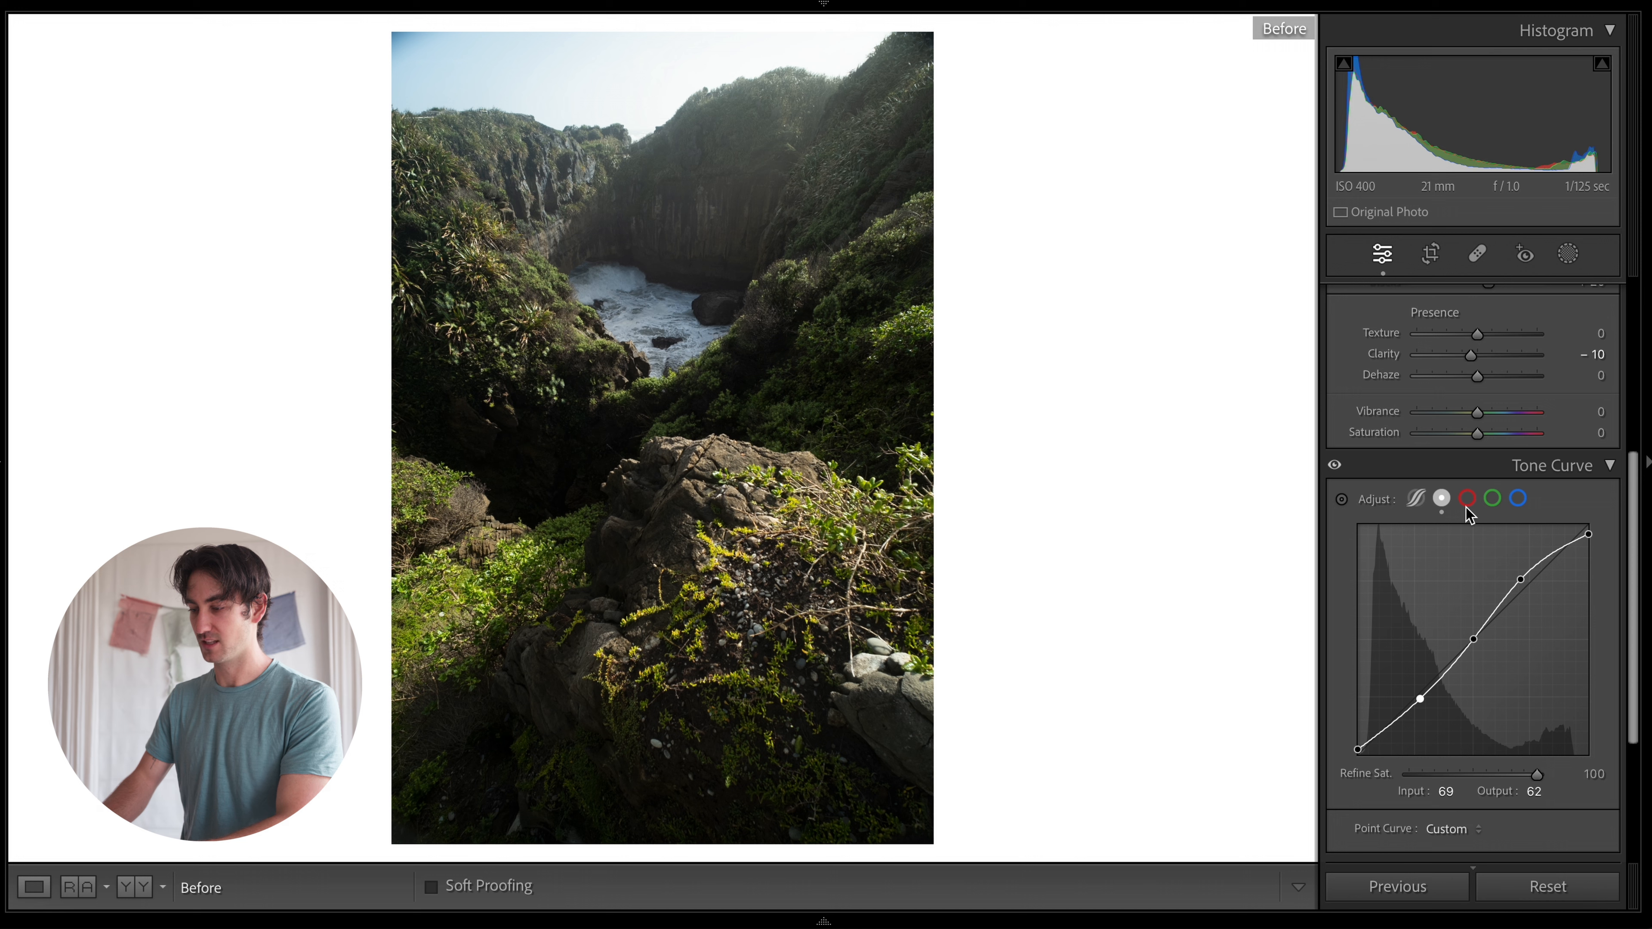
key("backslash")
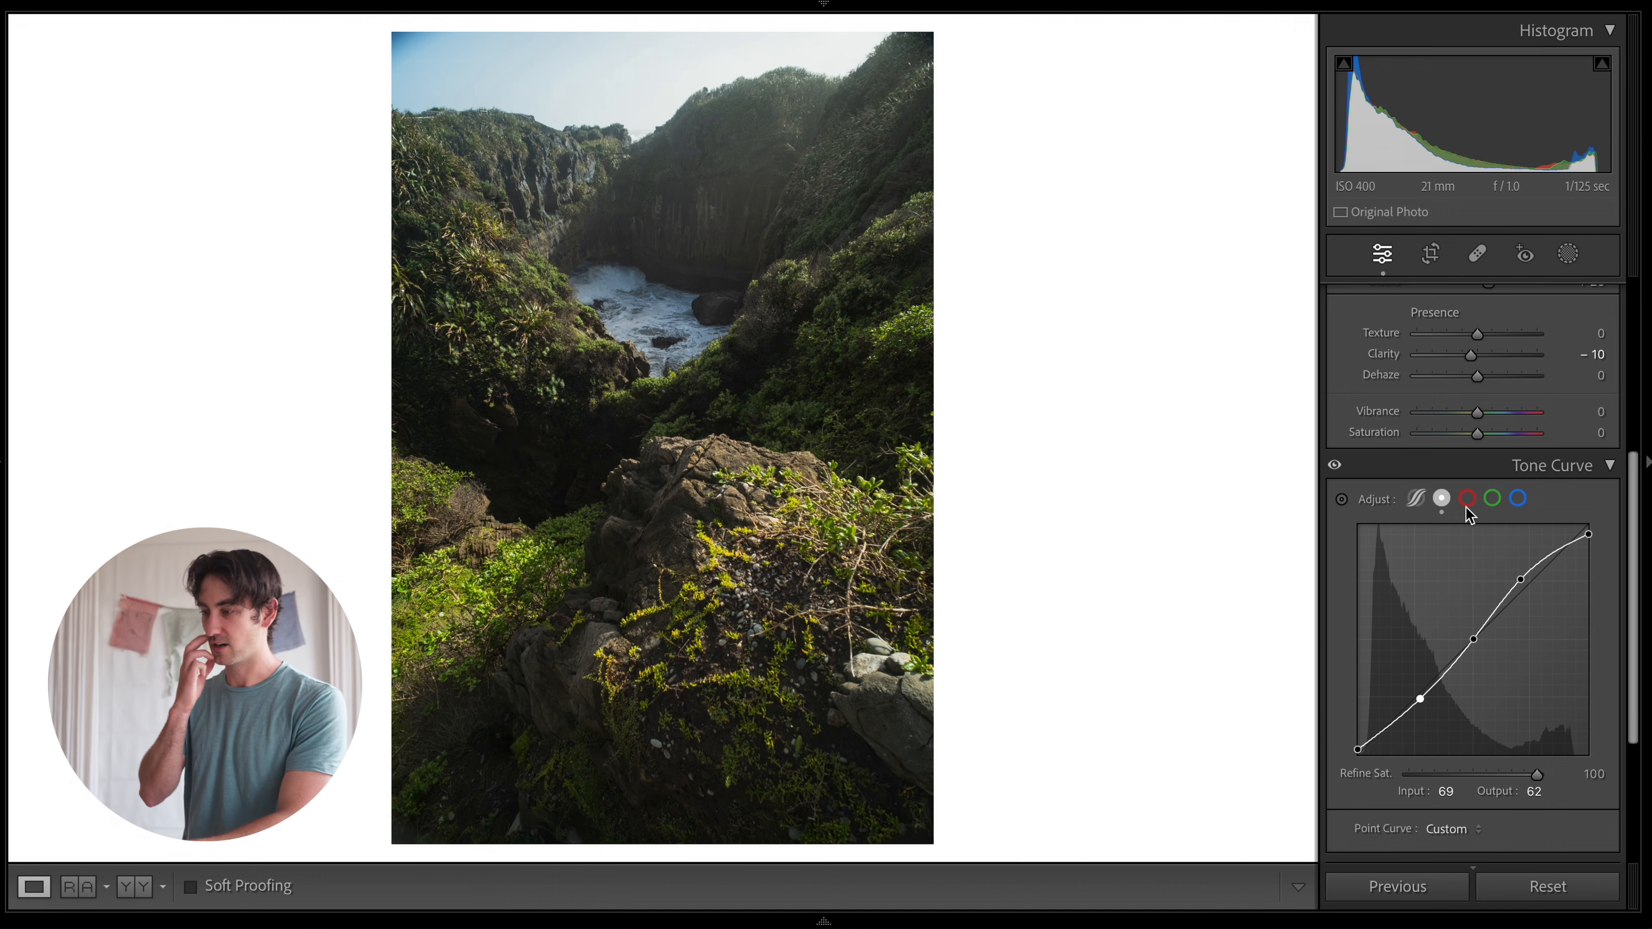
Set the Sharpening Amount to 85 and Masking to 94 in the Detail adjustments, previewing the mask.
left_click(1566, 475)
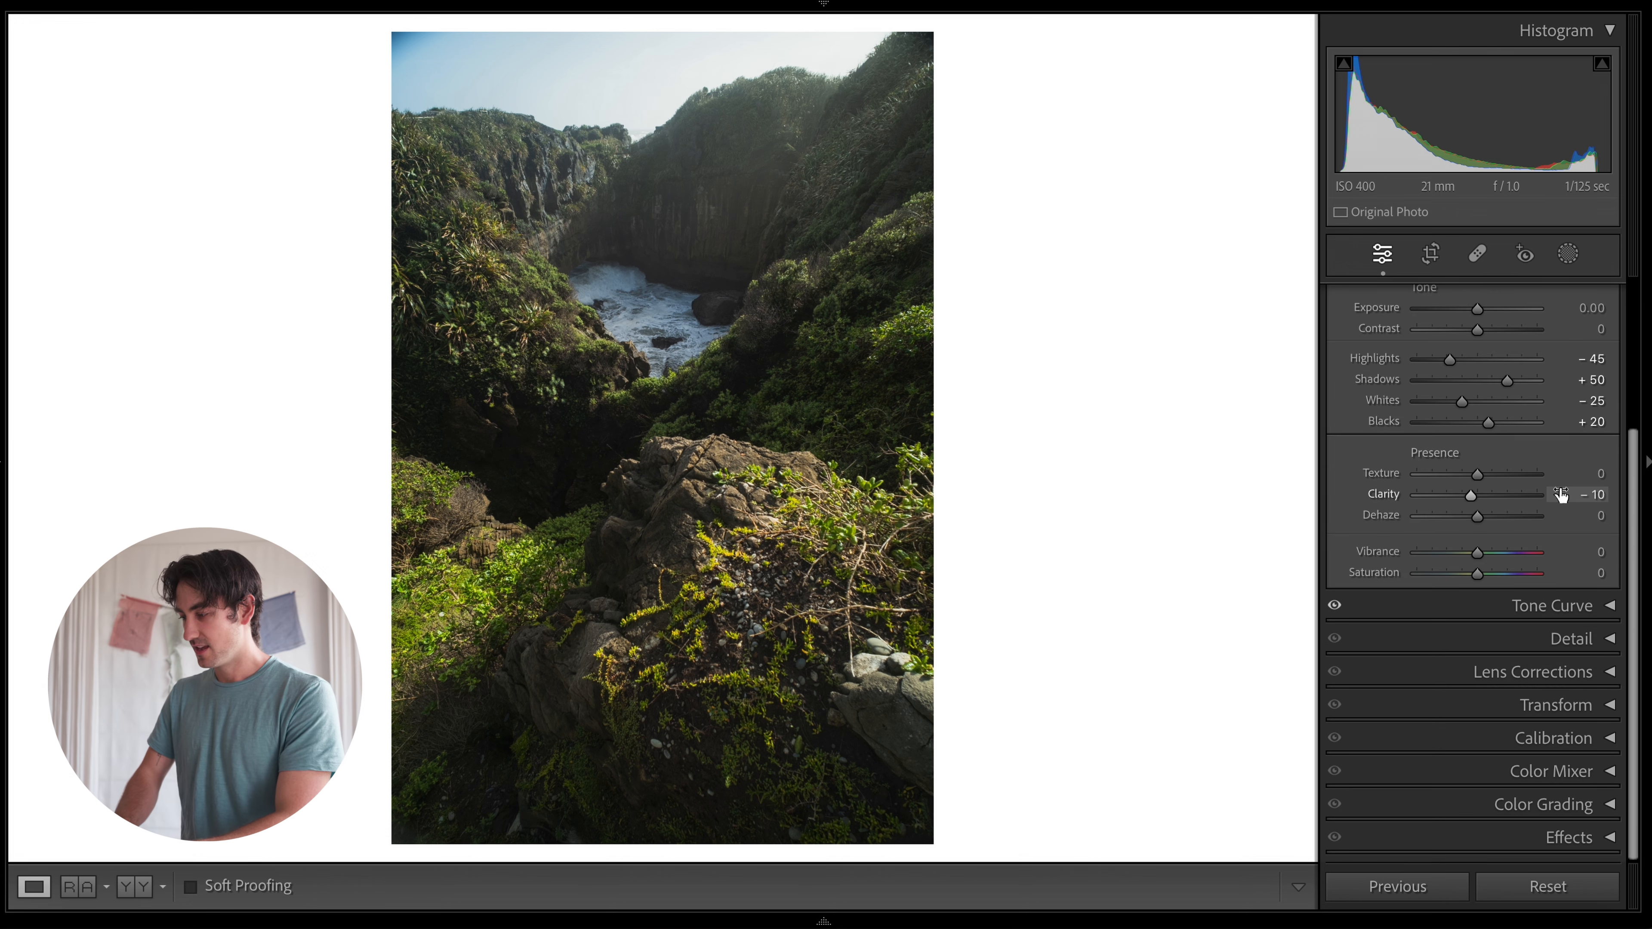
scroll(1586, 442, "up", 5)
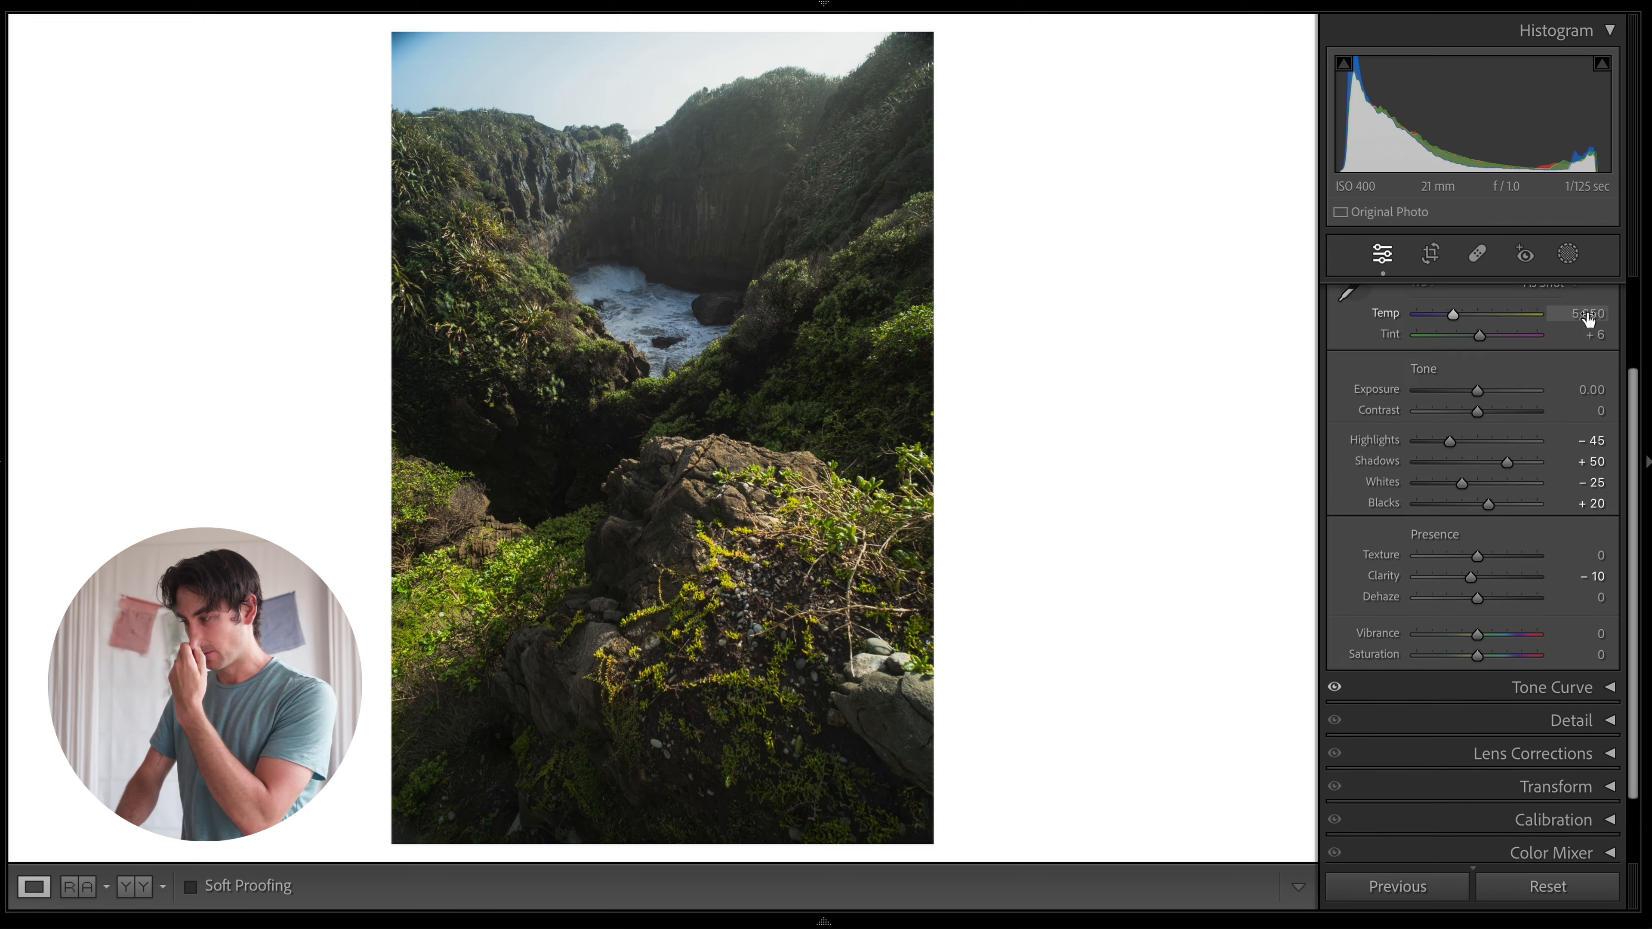
scroll(1579, 302, "up", 1)
left_click(1578, 301)
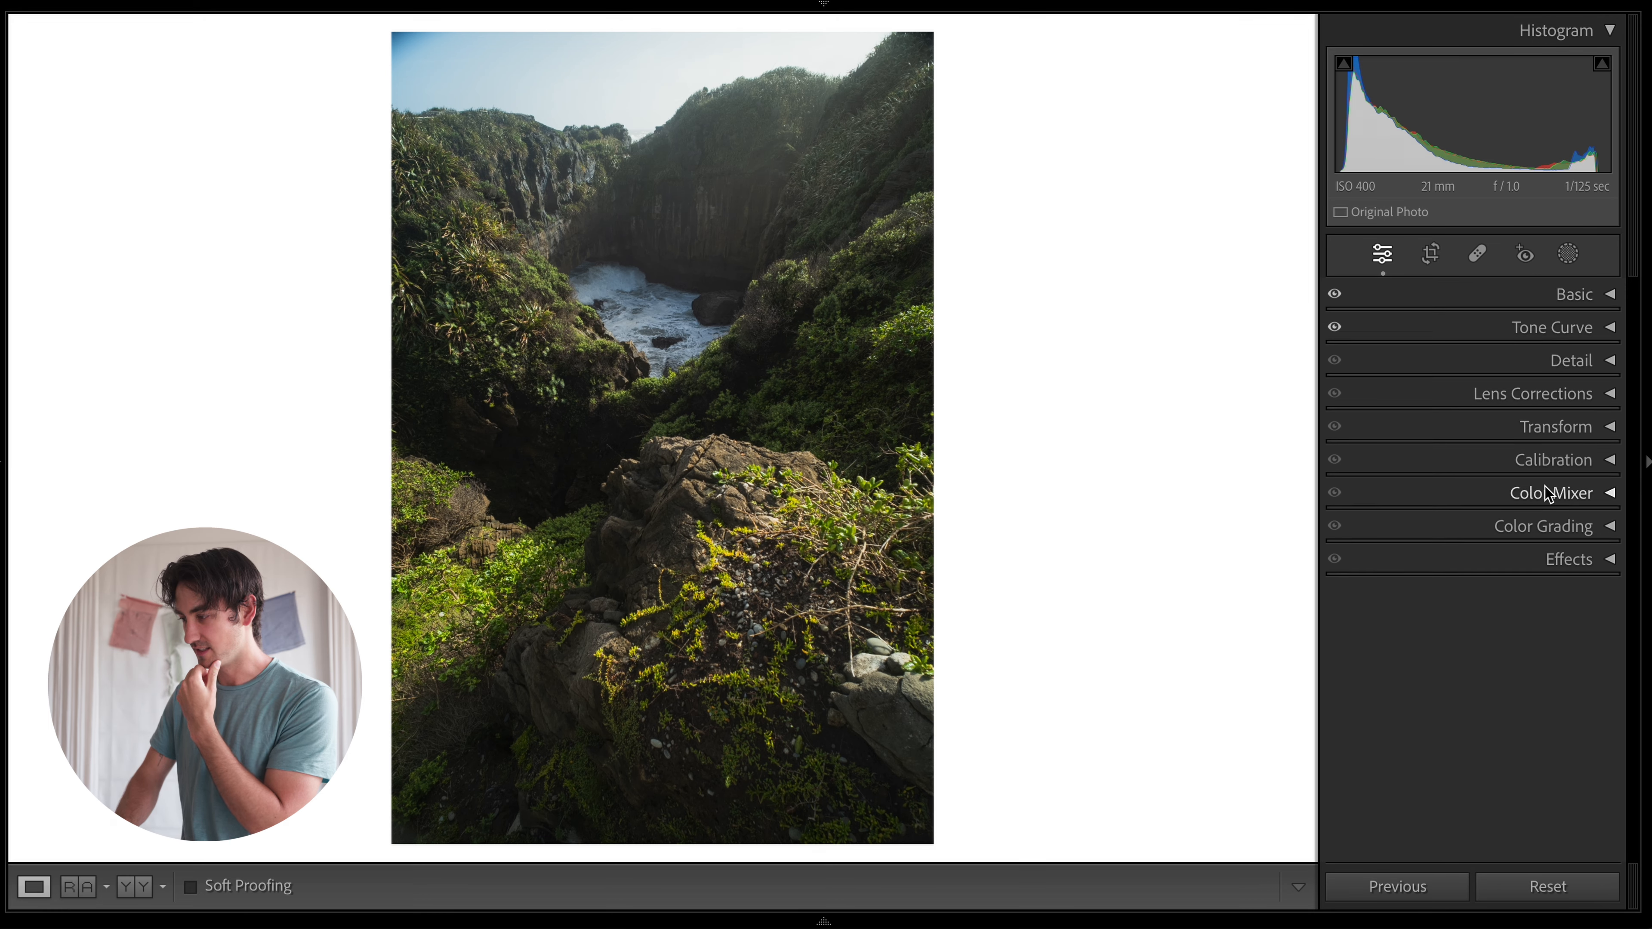
left_click(1586, 355)
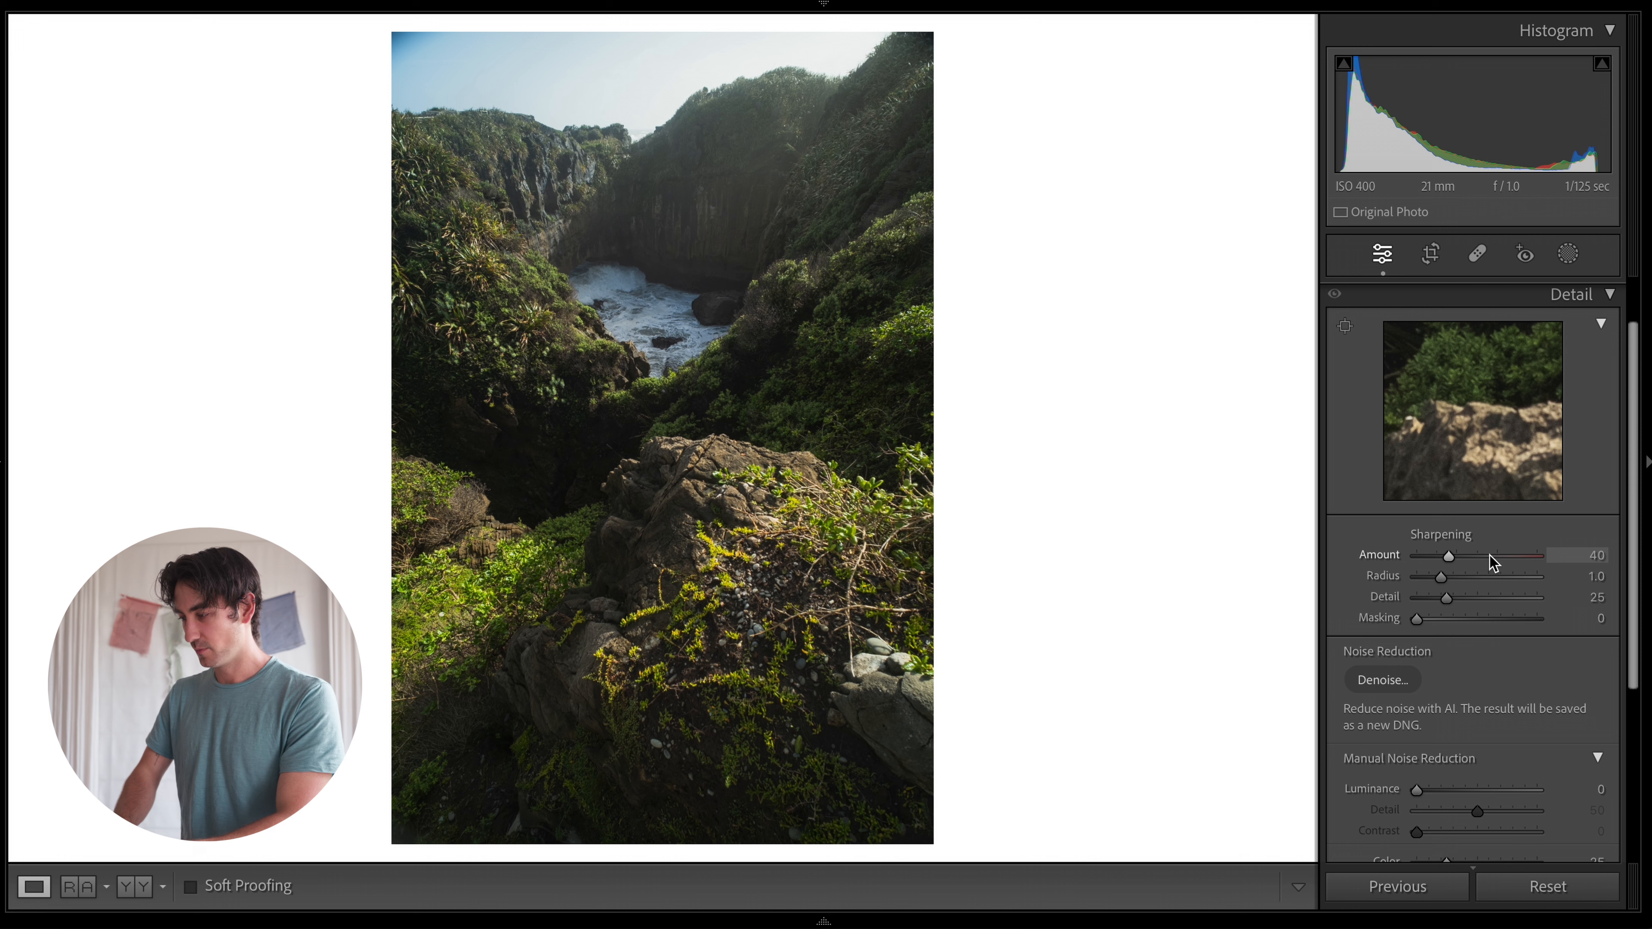
left_click(1489, 557)
left_click_drag(1488, 555, 1486, 555)
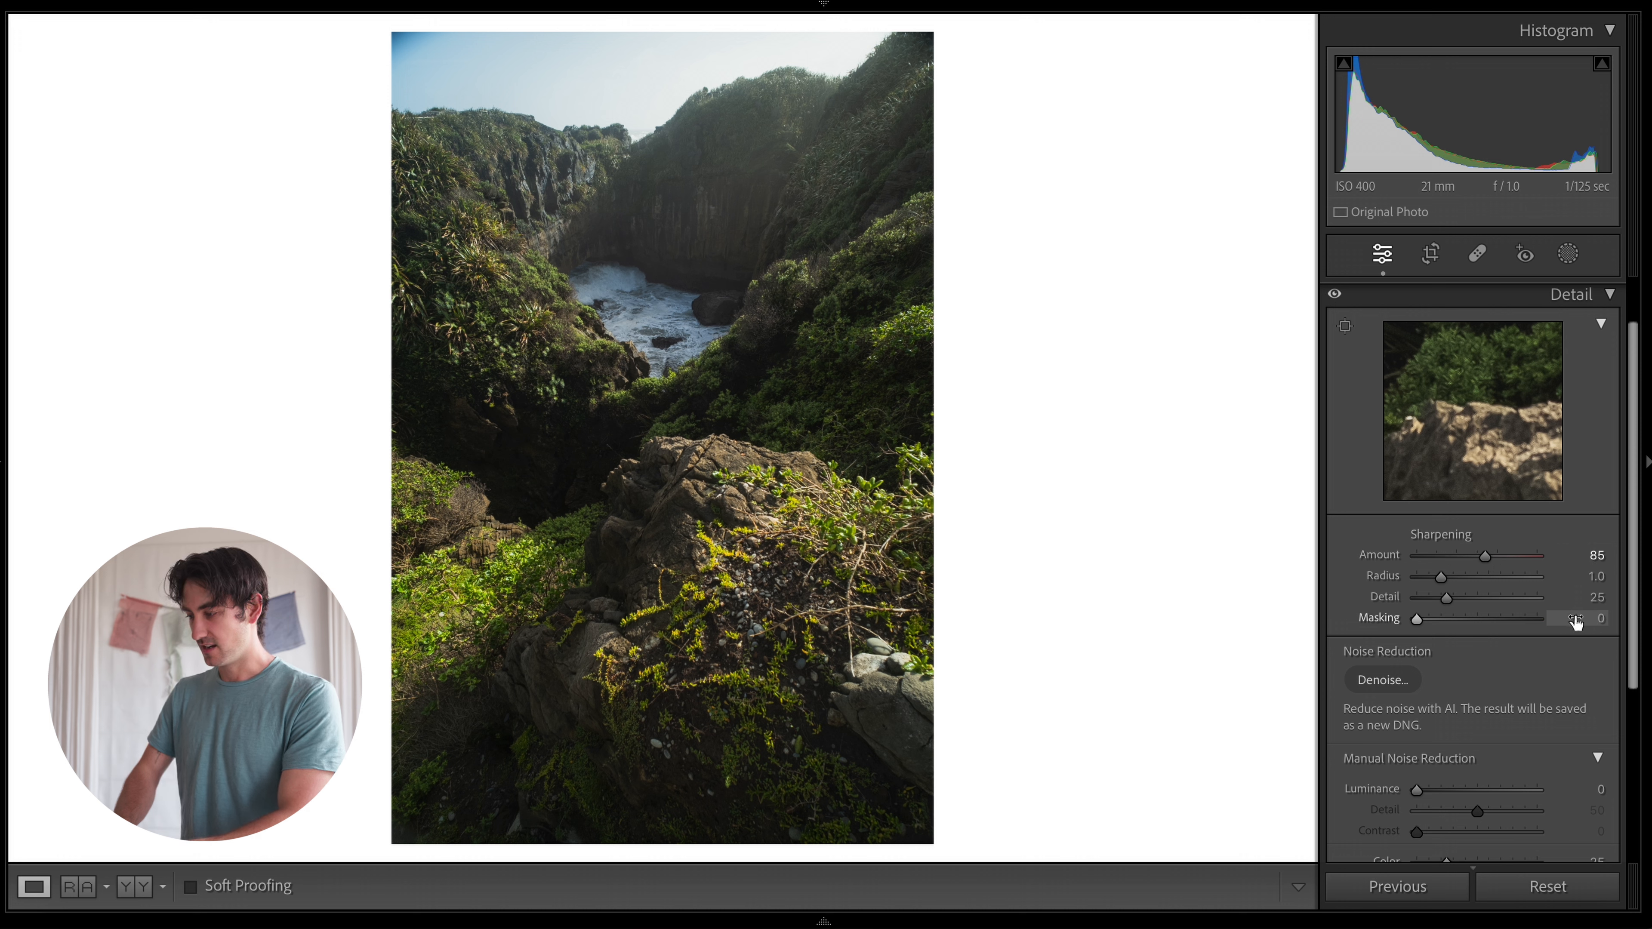
left_click(1417, 619, "alt")
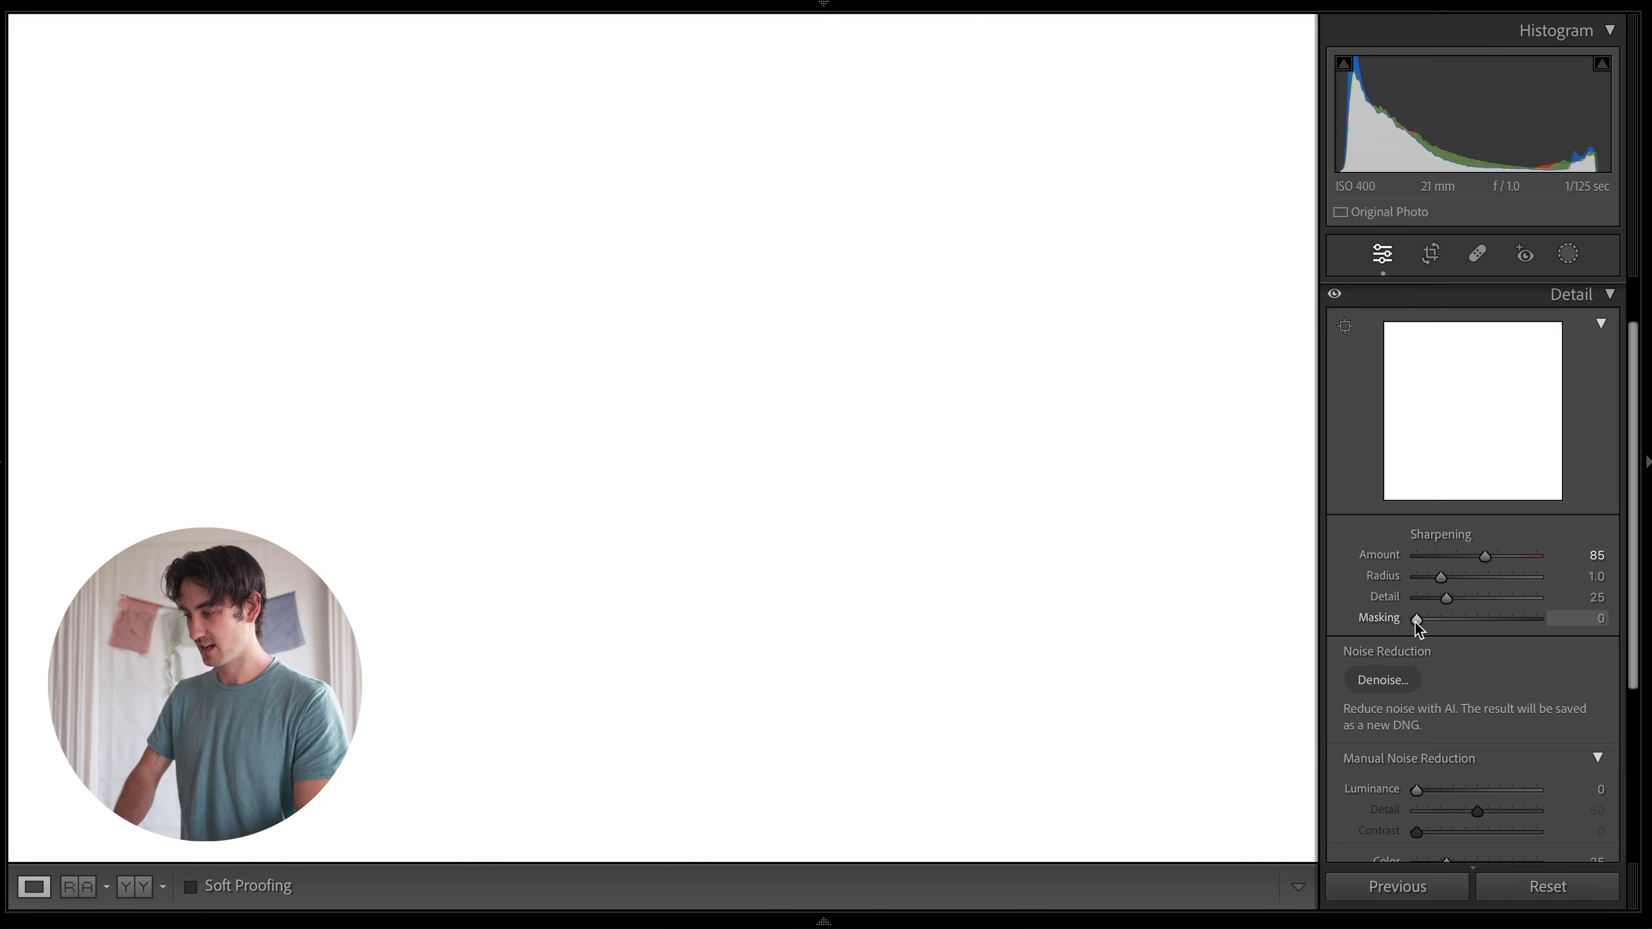
left_click_drag(1416, 620, 1530, 622)
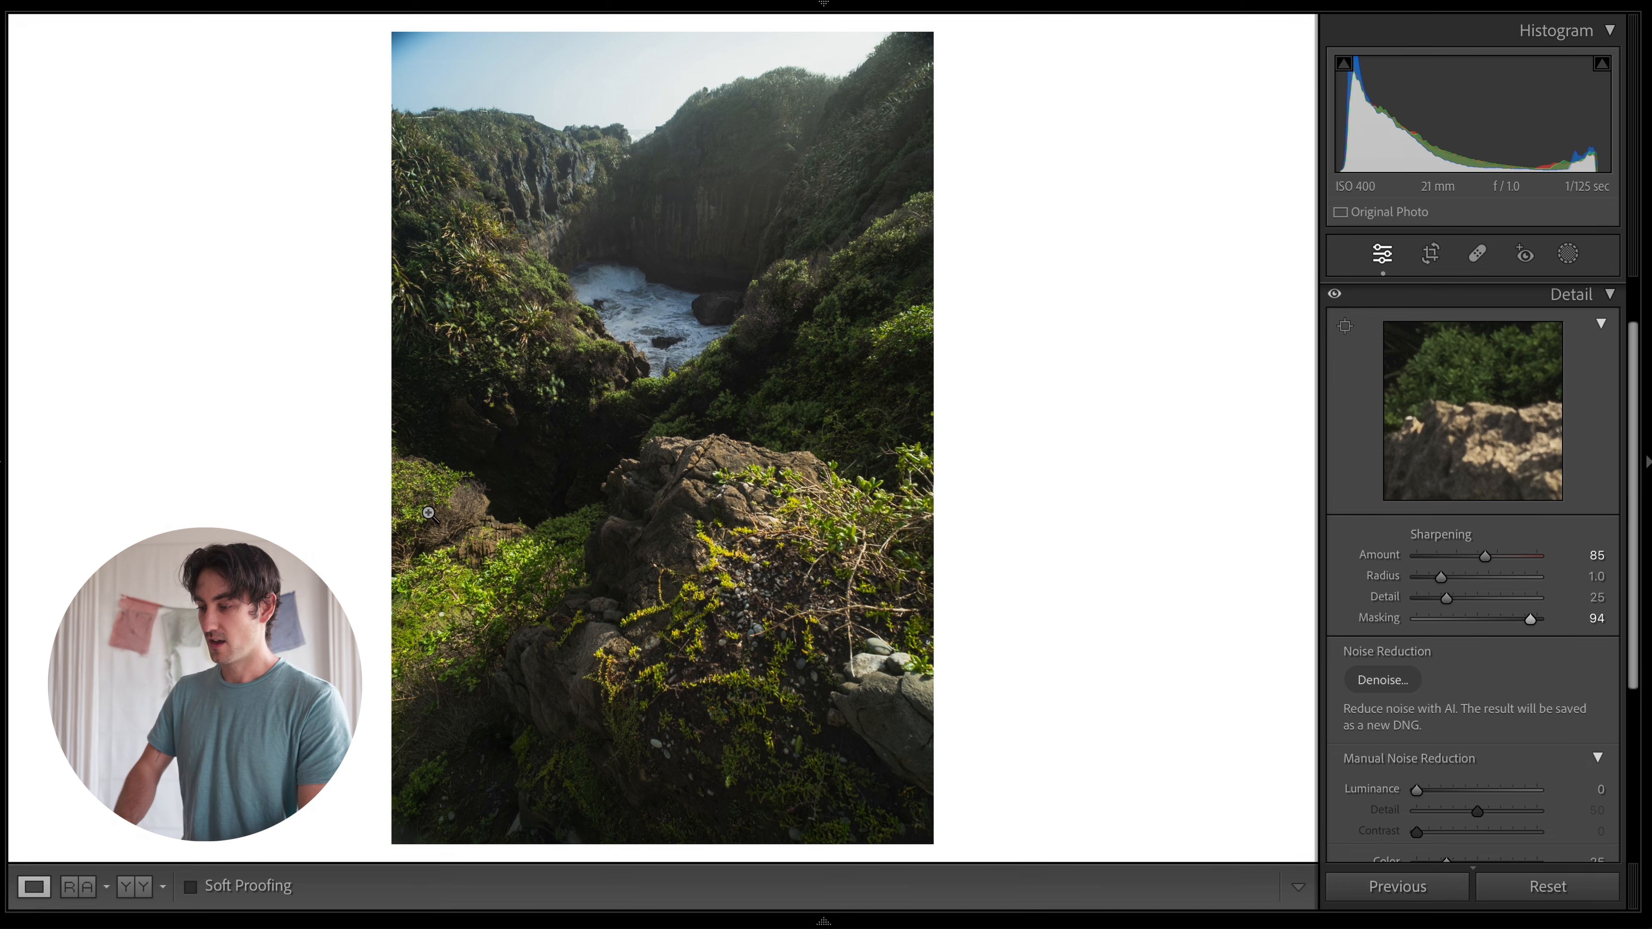
Increase the Sharpening Amount to 95, examining the foreground rock up close before and after the change.
left_click(757, 522)
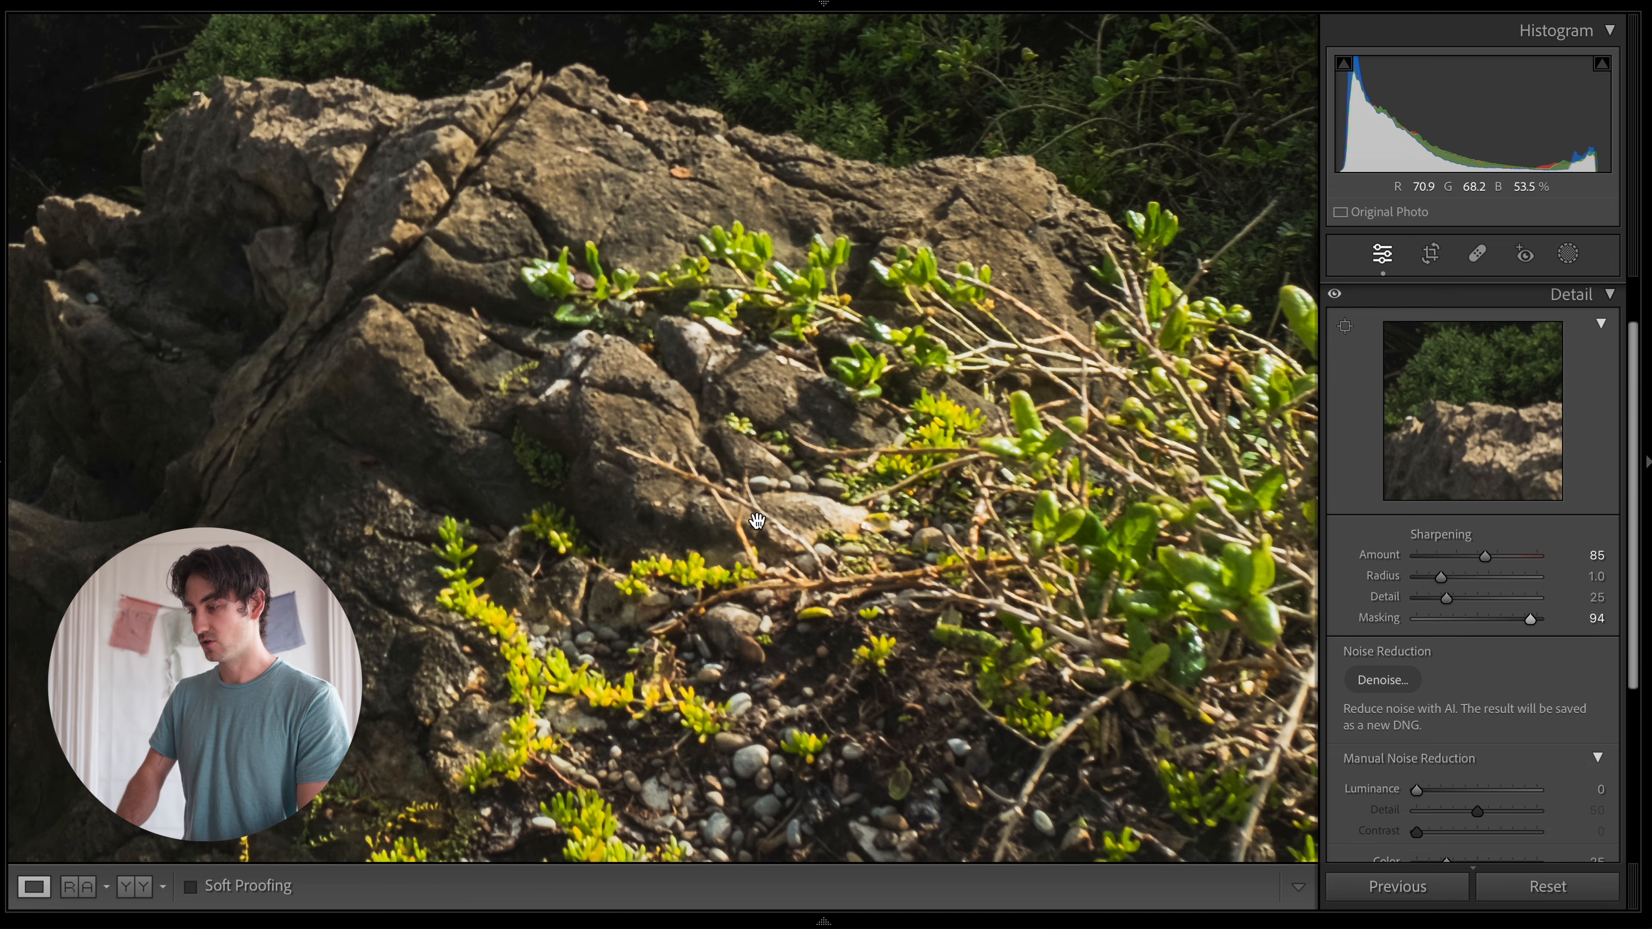
left_click(592, 331)
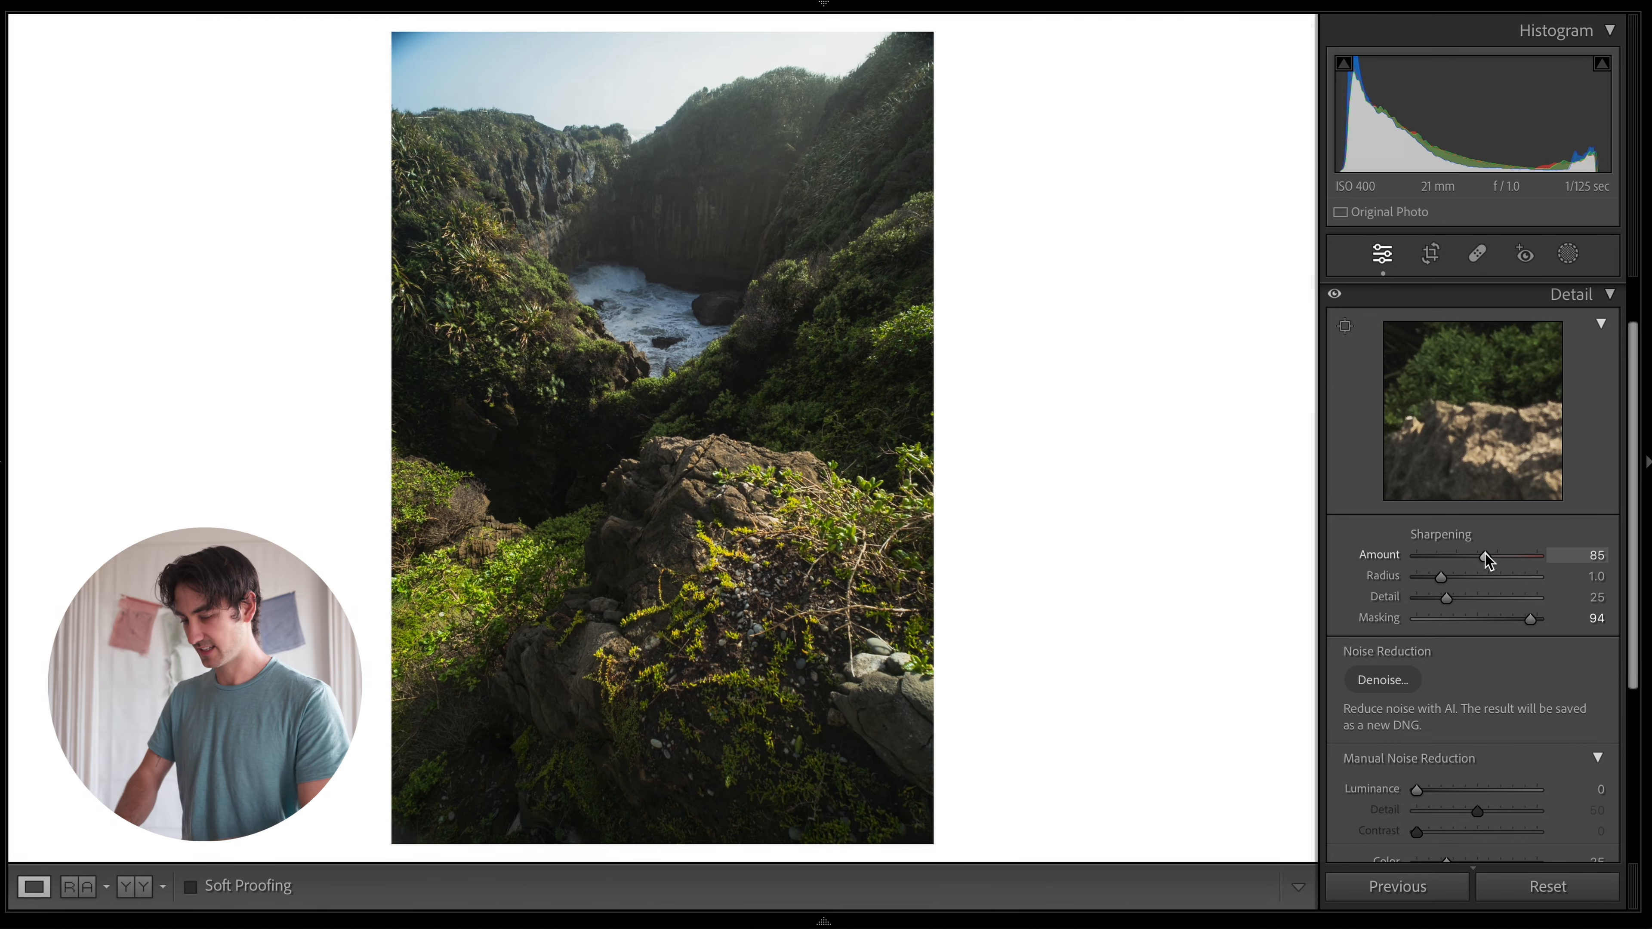
left_click_drag(1485, 554, 1492, 556)
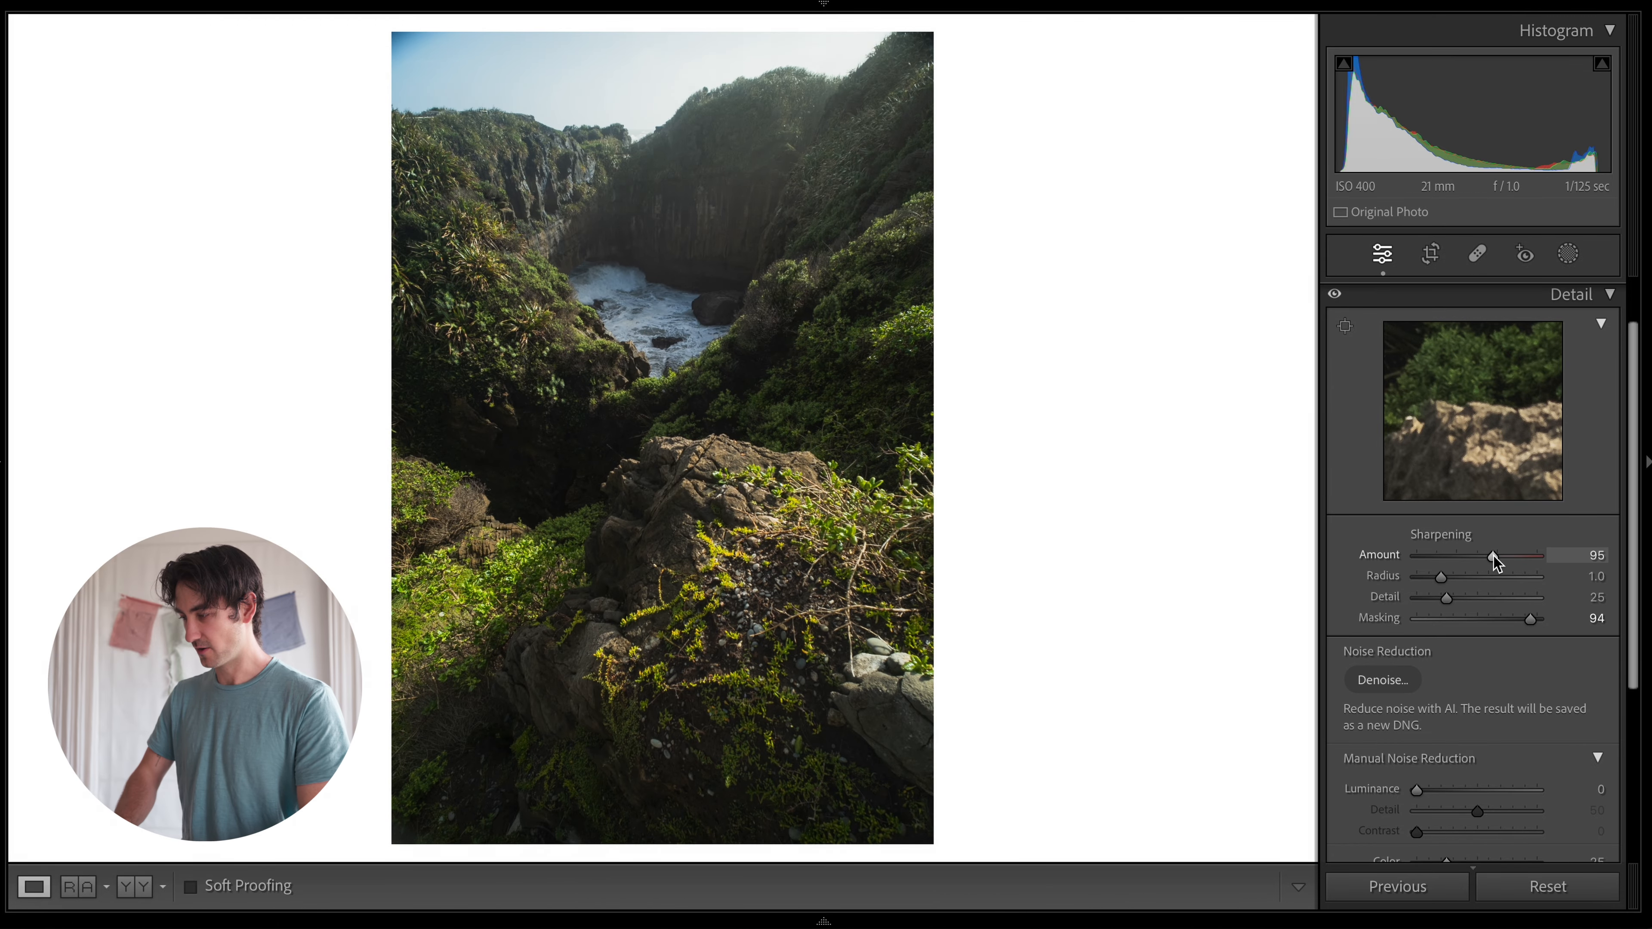
left_click(760, 480)
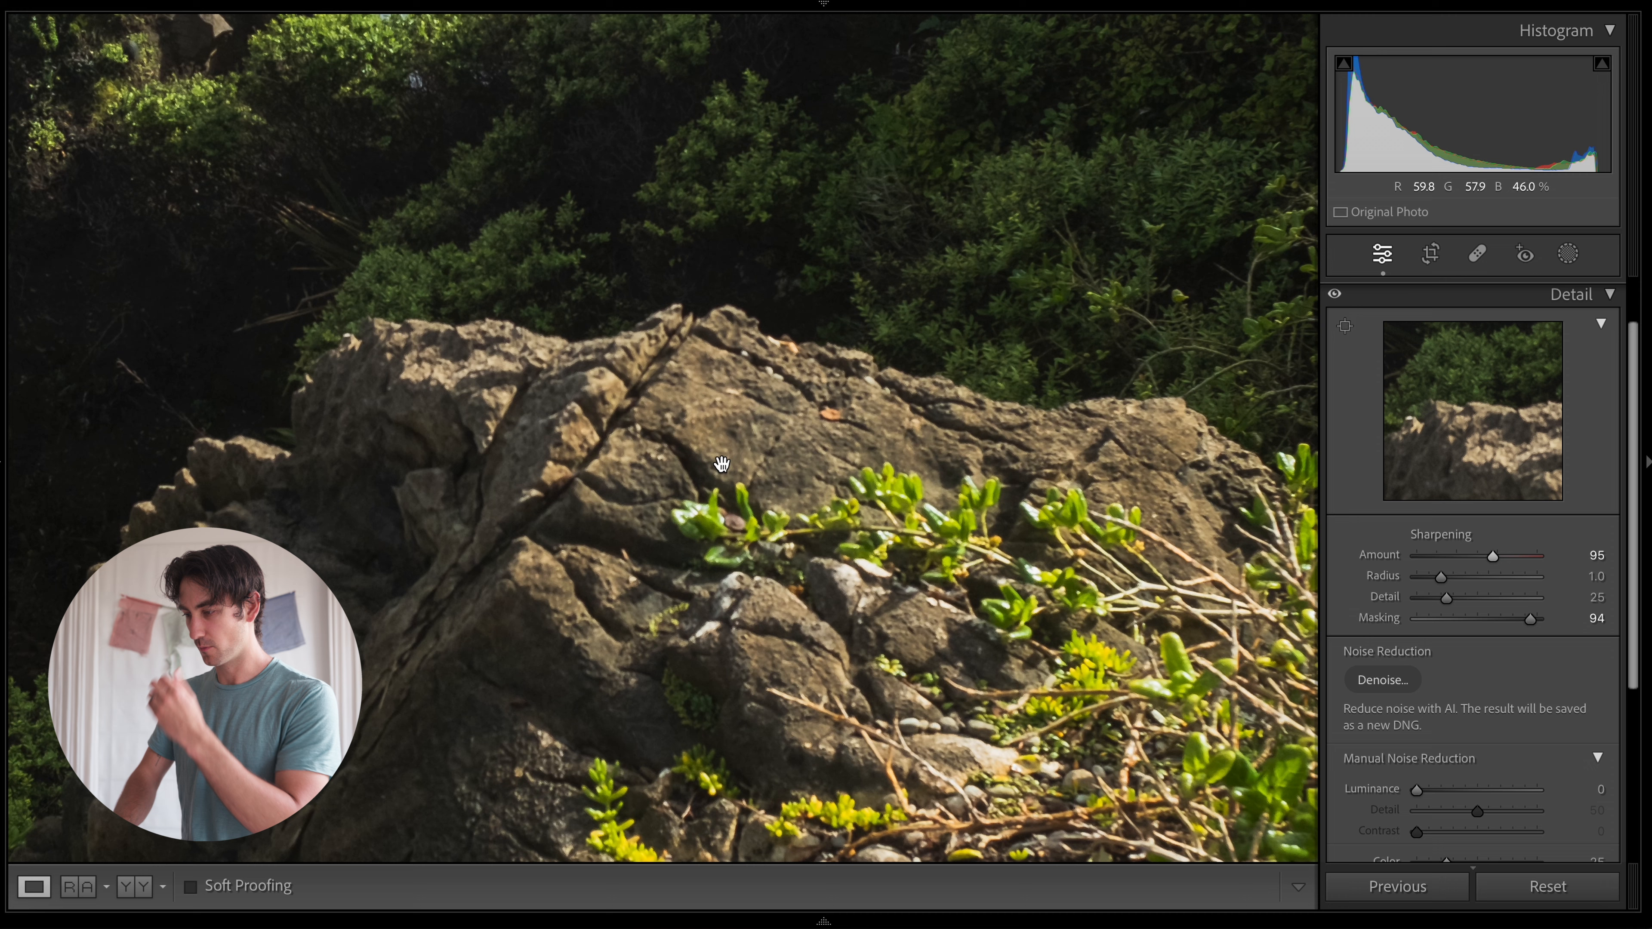
left_click(640, 480)
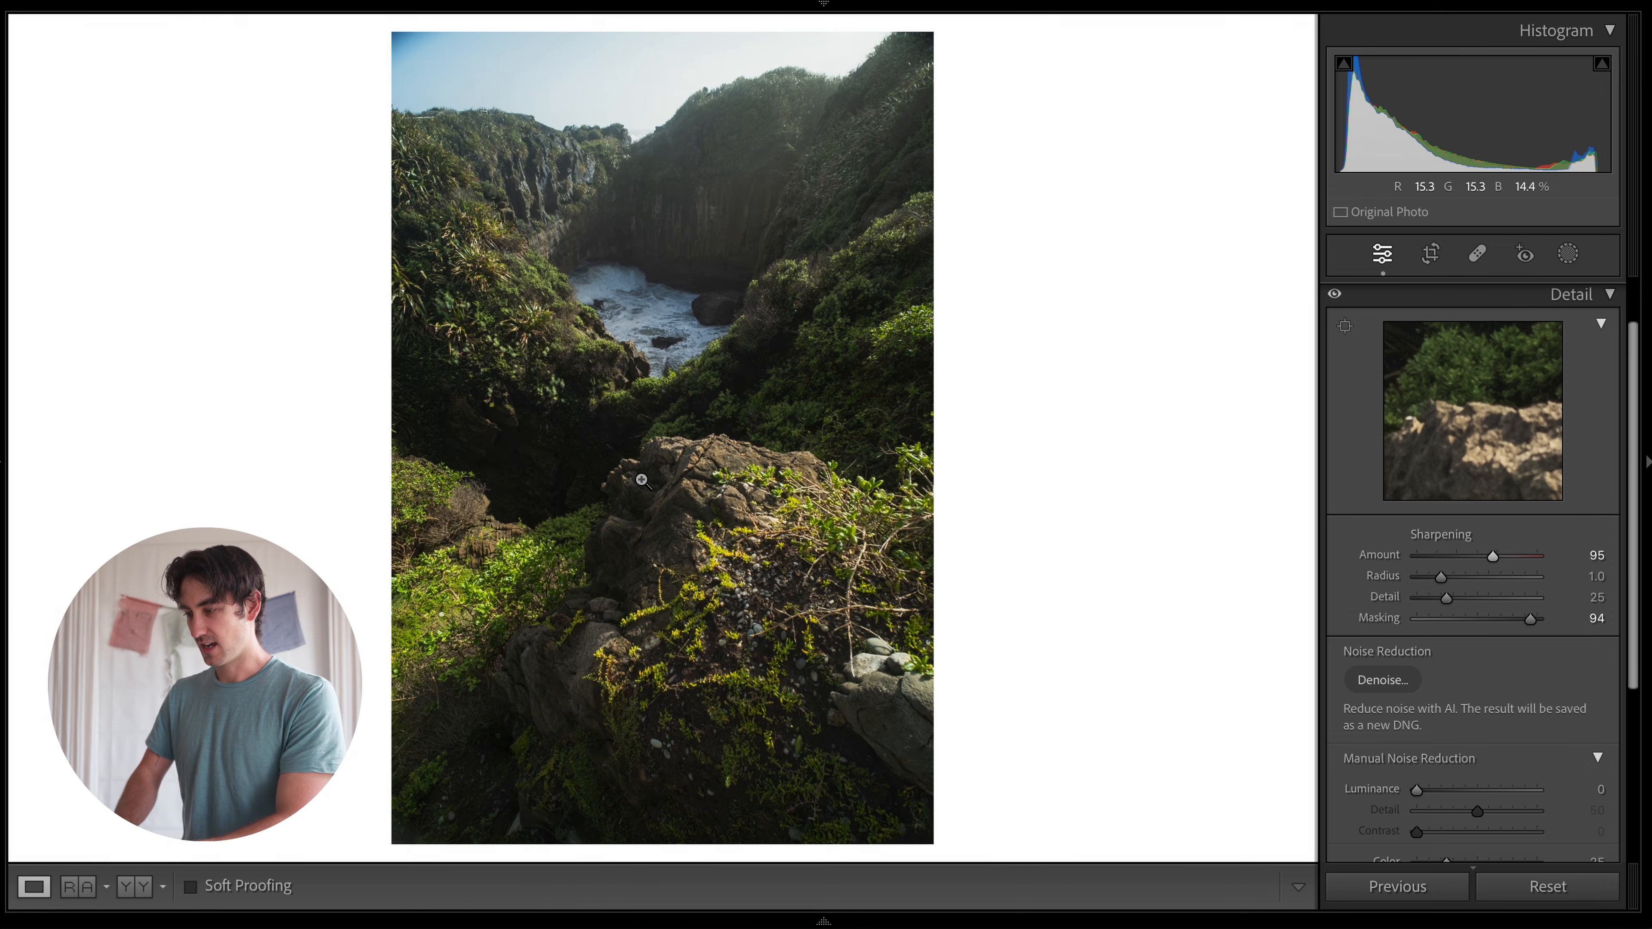
Look over the Noise Reduction settings in the Detail adjustments and collapse Detail.
left_click(482, 252)
left_click(546, 302)
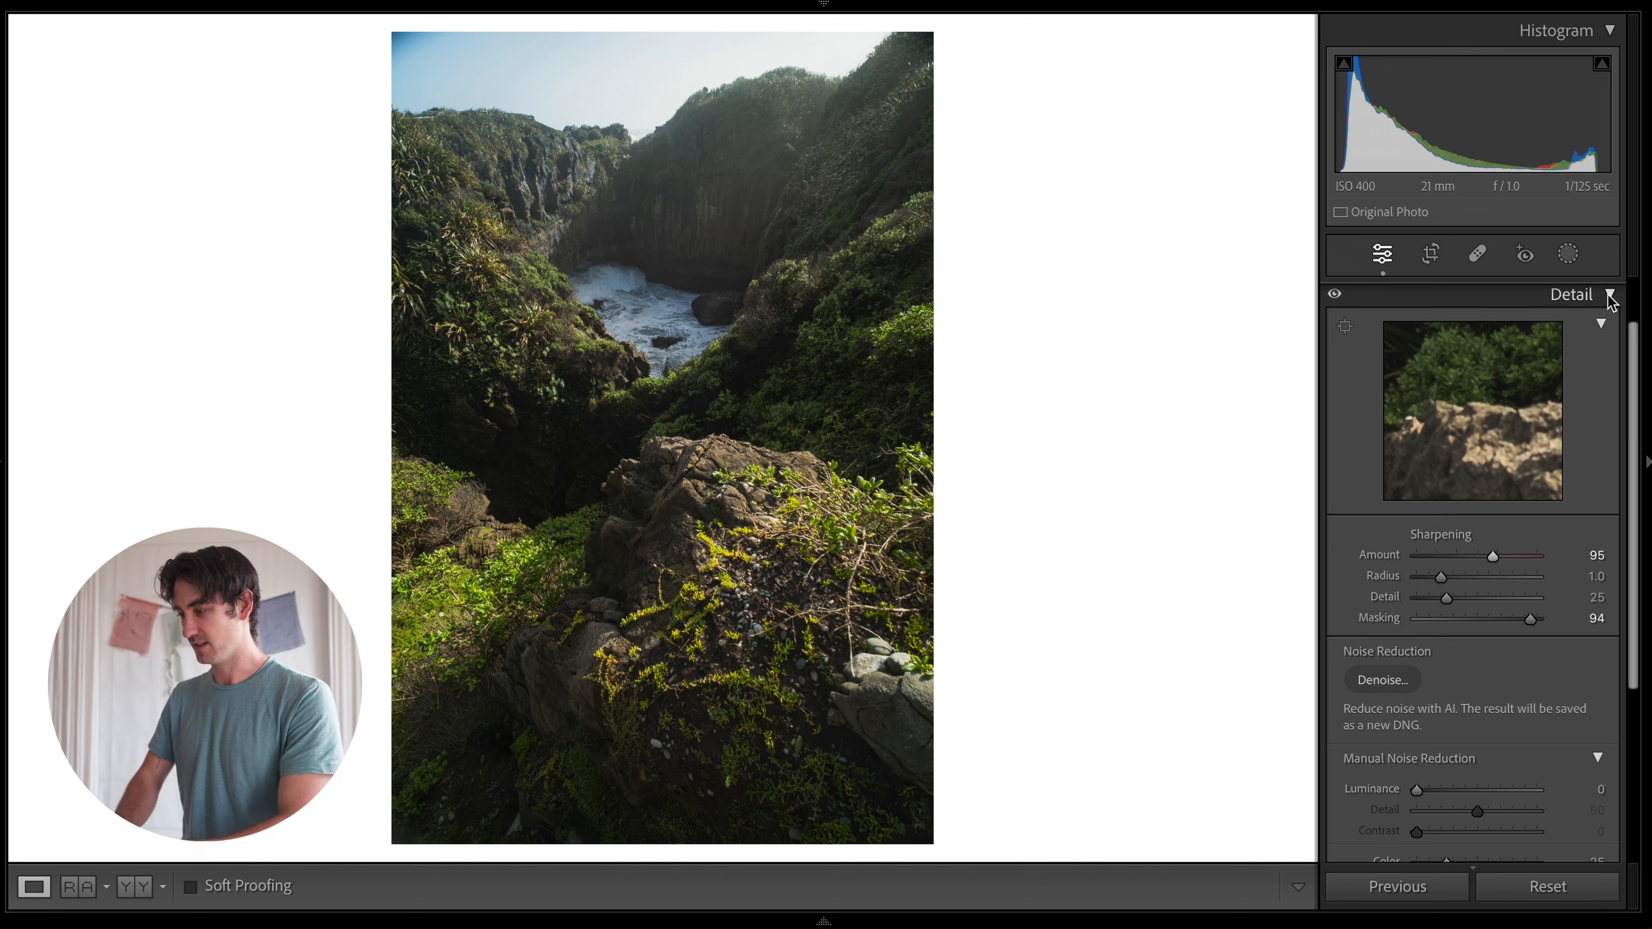
scroll(1471, 480, "down", 5)
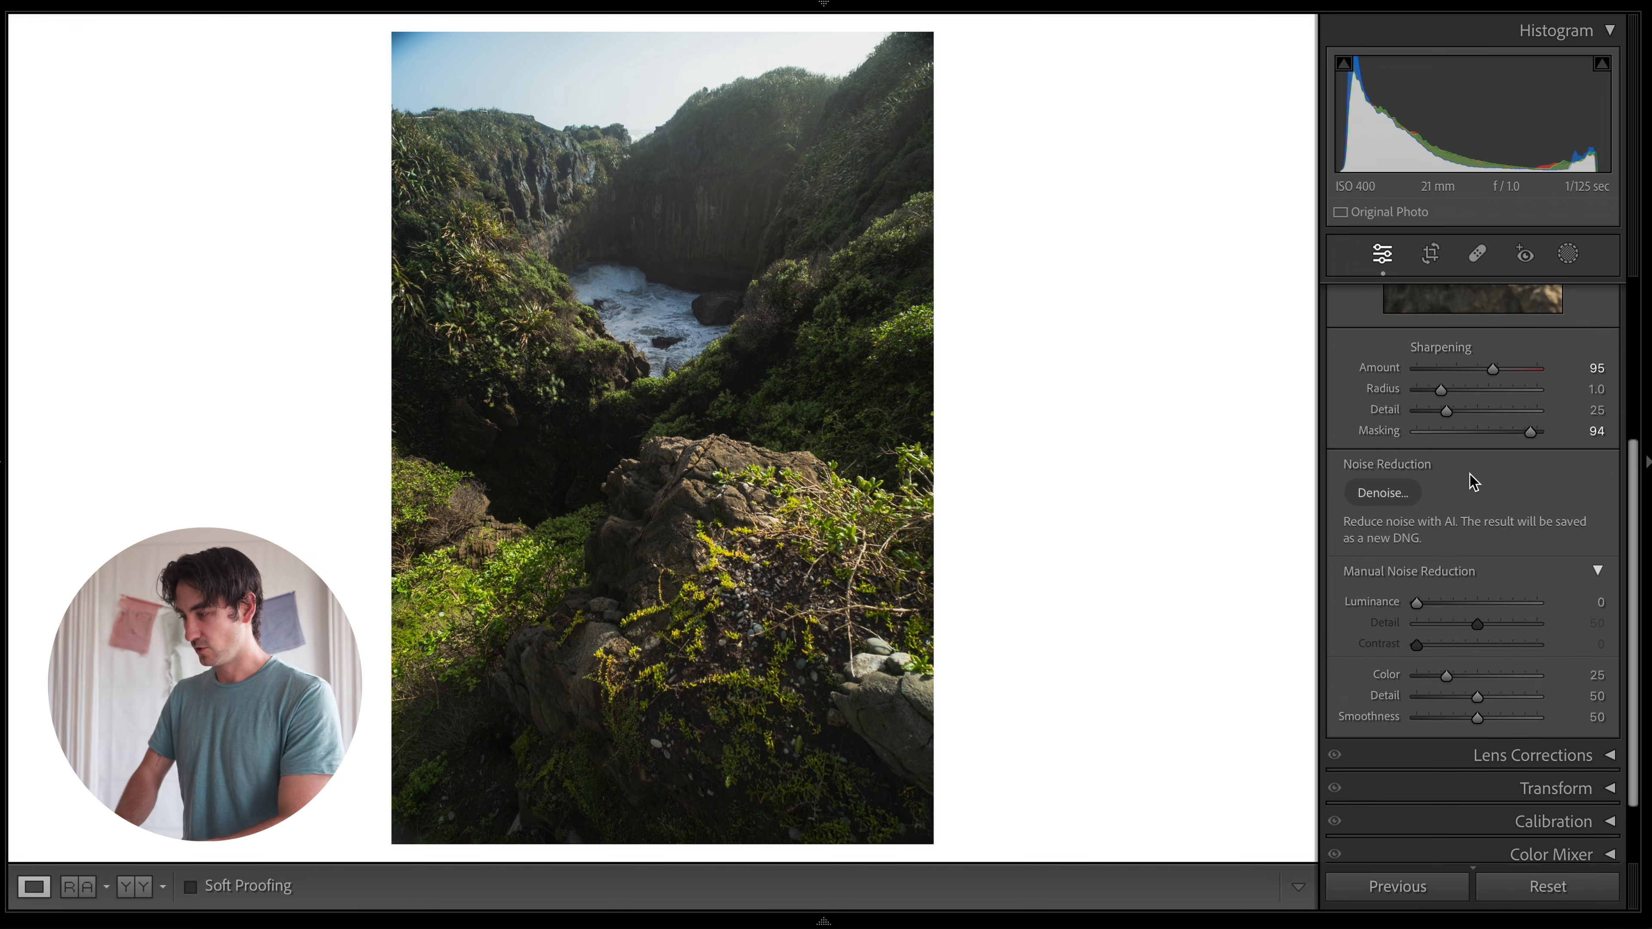
scroll(1472, 480, "down", 1)
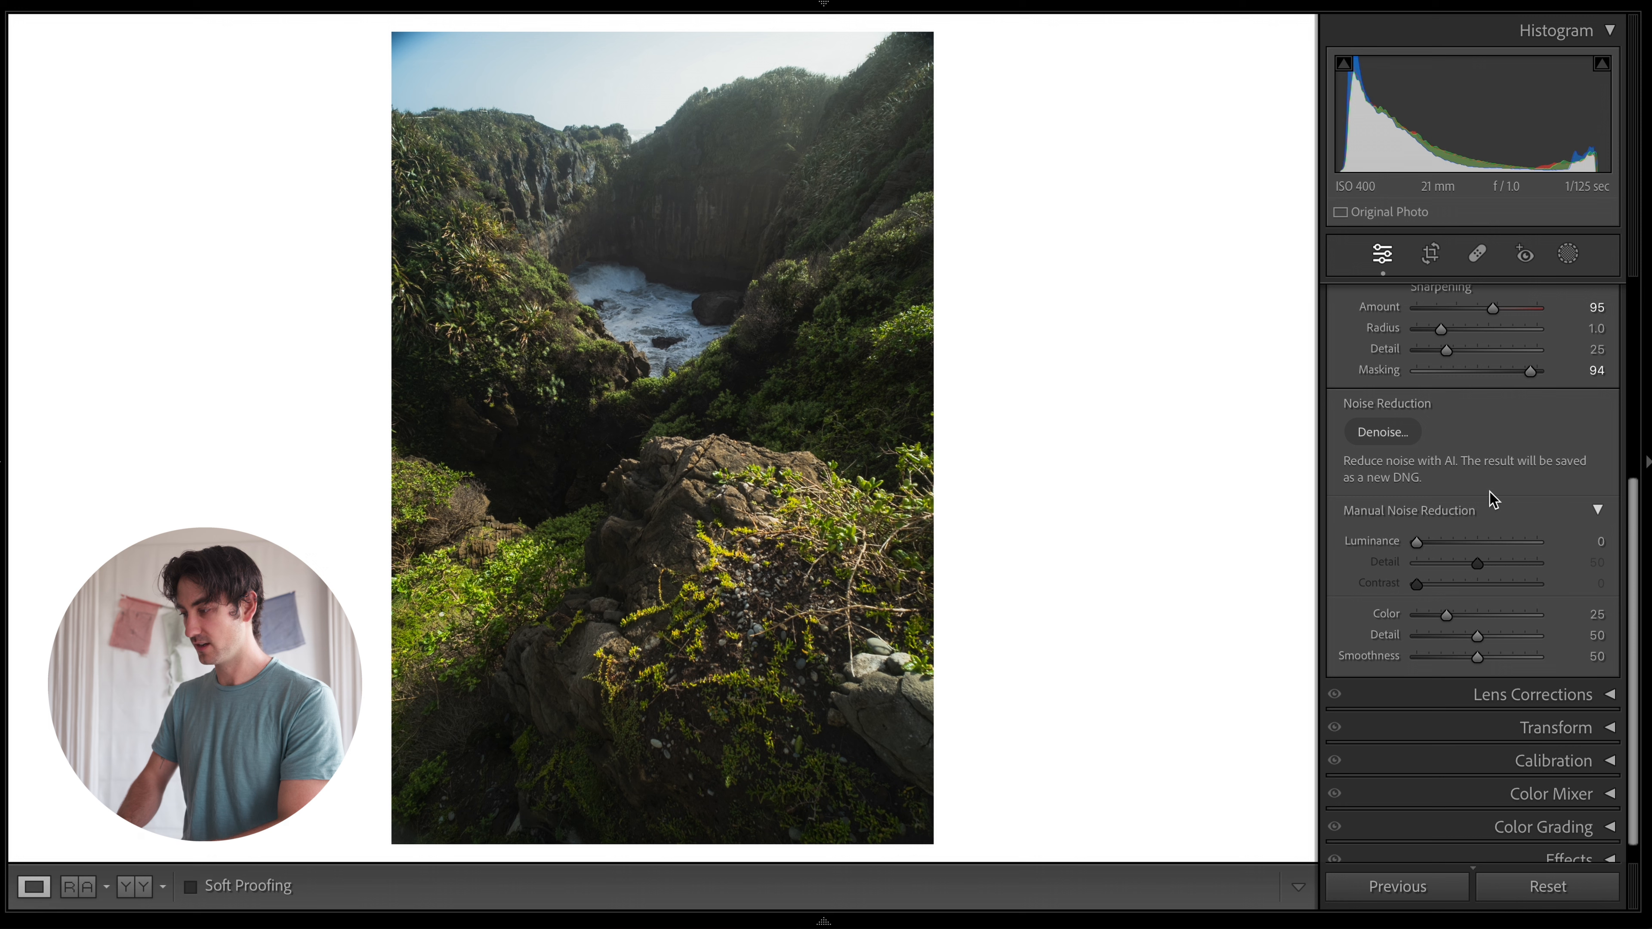
scroll(1487, 509, "up", 6)
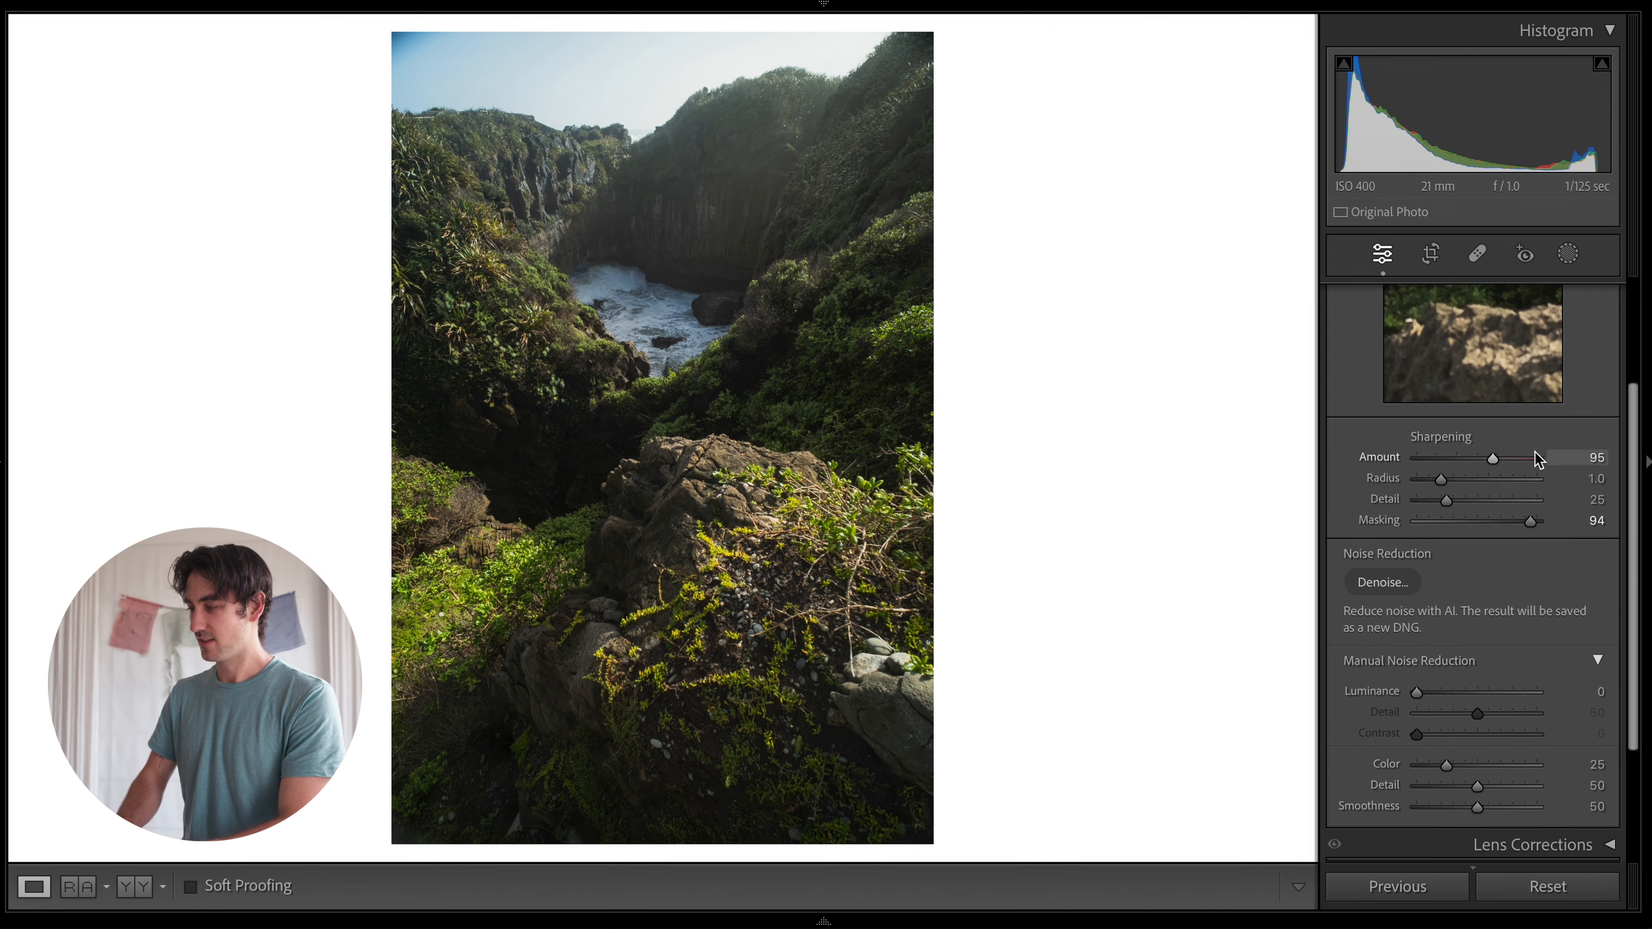
scroll(1534, 452, "up", 1)
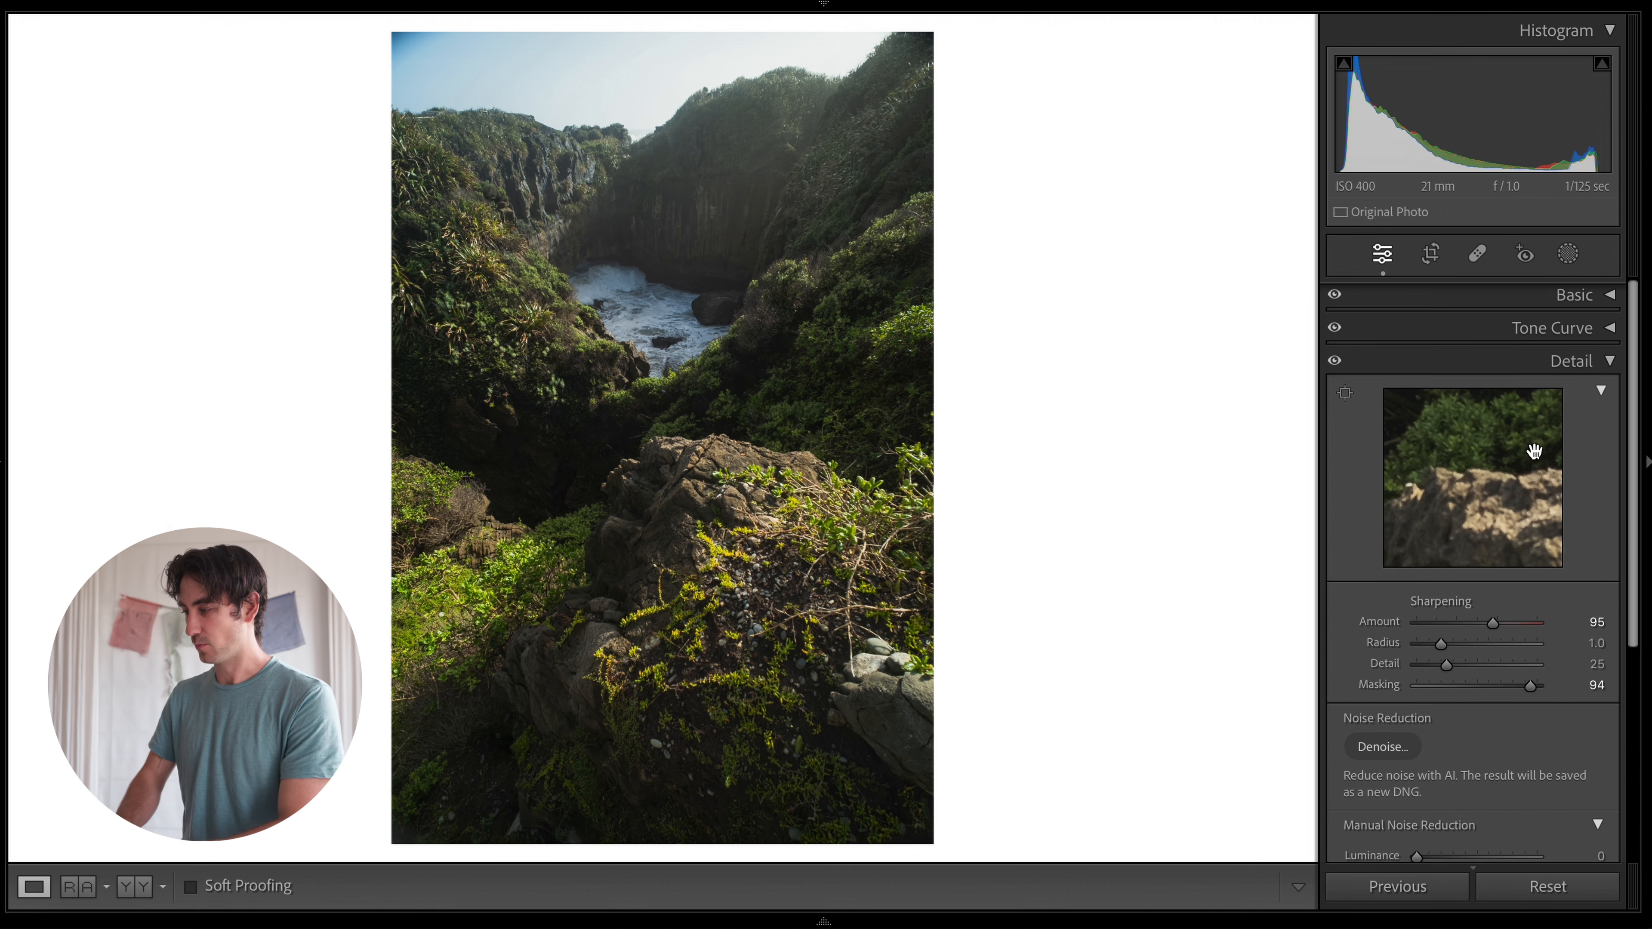
left_click(1587, 361)
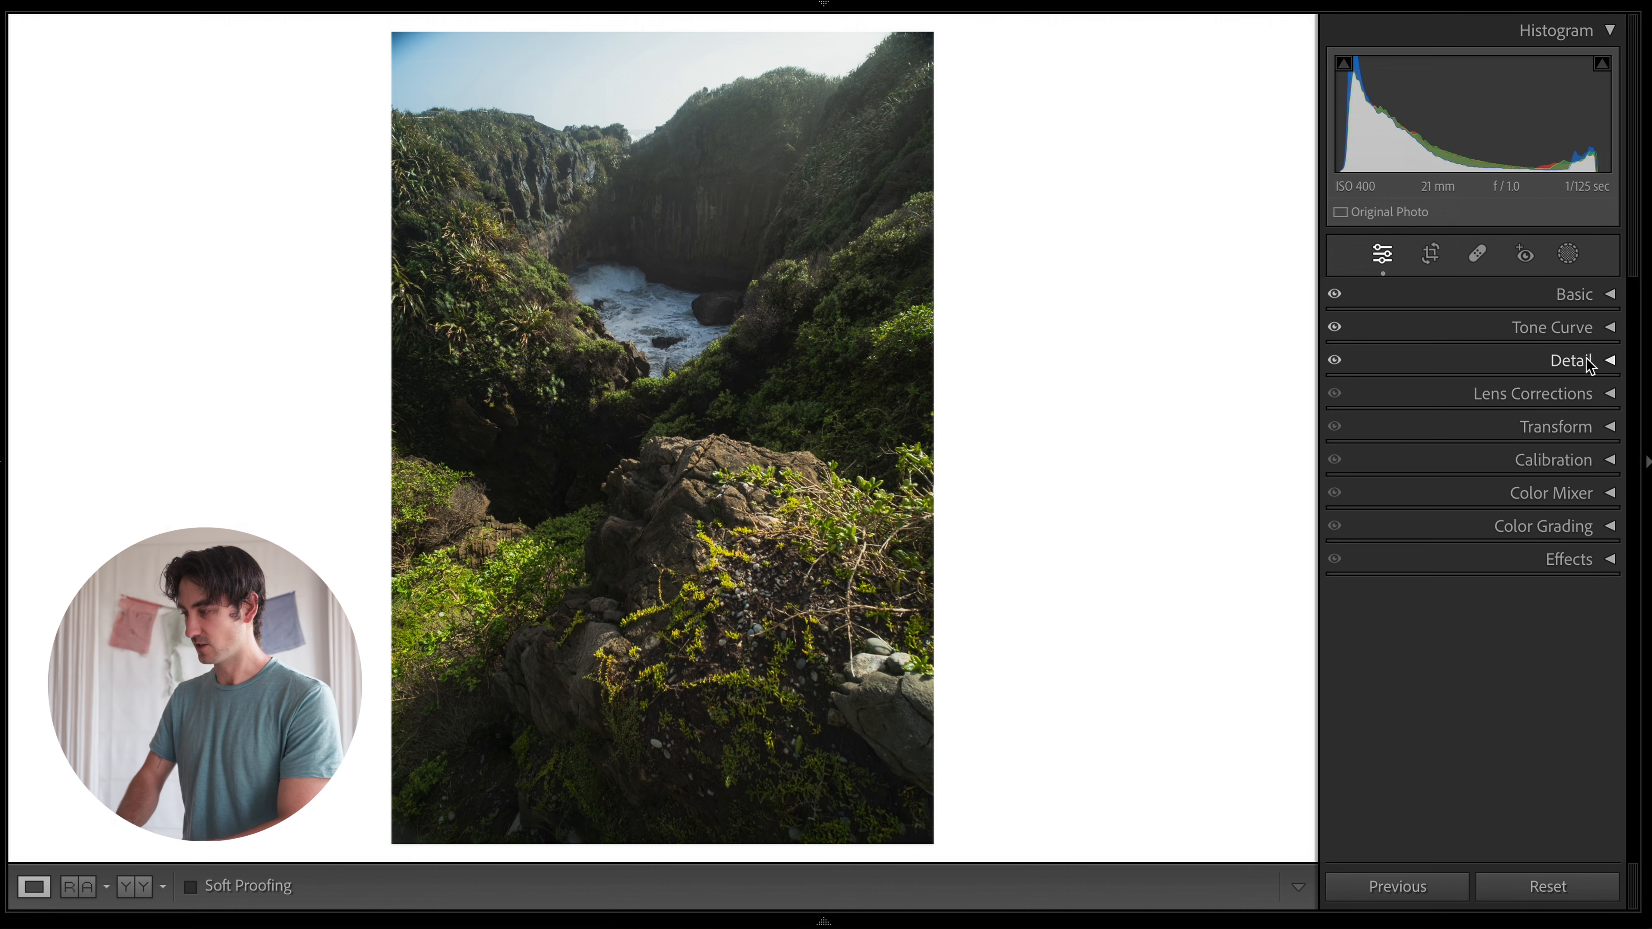
Try enabling the lens profile corrections in Lens Corrections and switch them back off.
left_click(1572, 391)
scroll(1555, 398, "down", 3)
left_click(1444, 420)
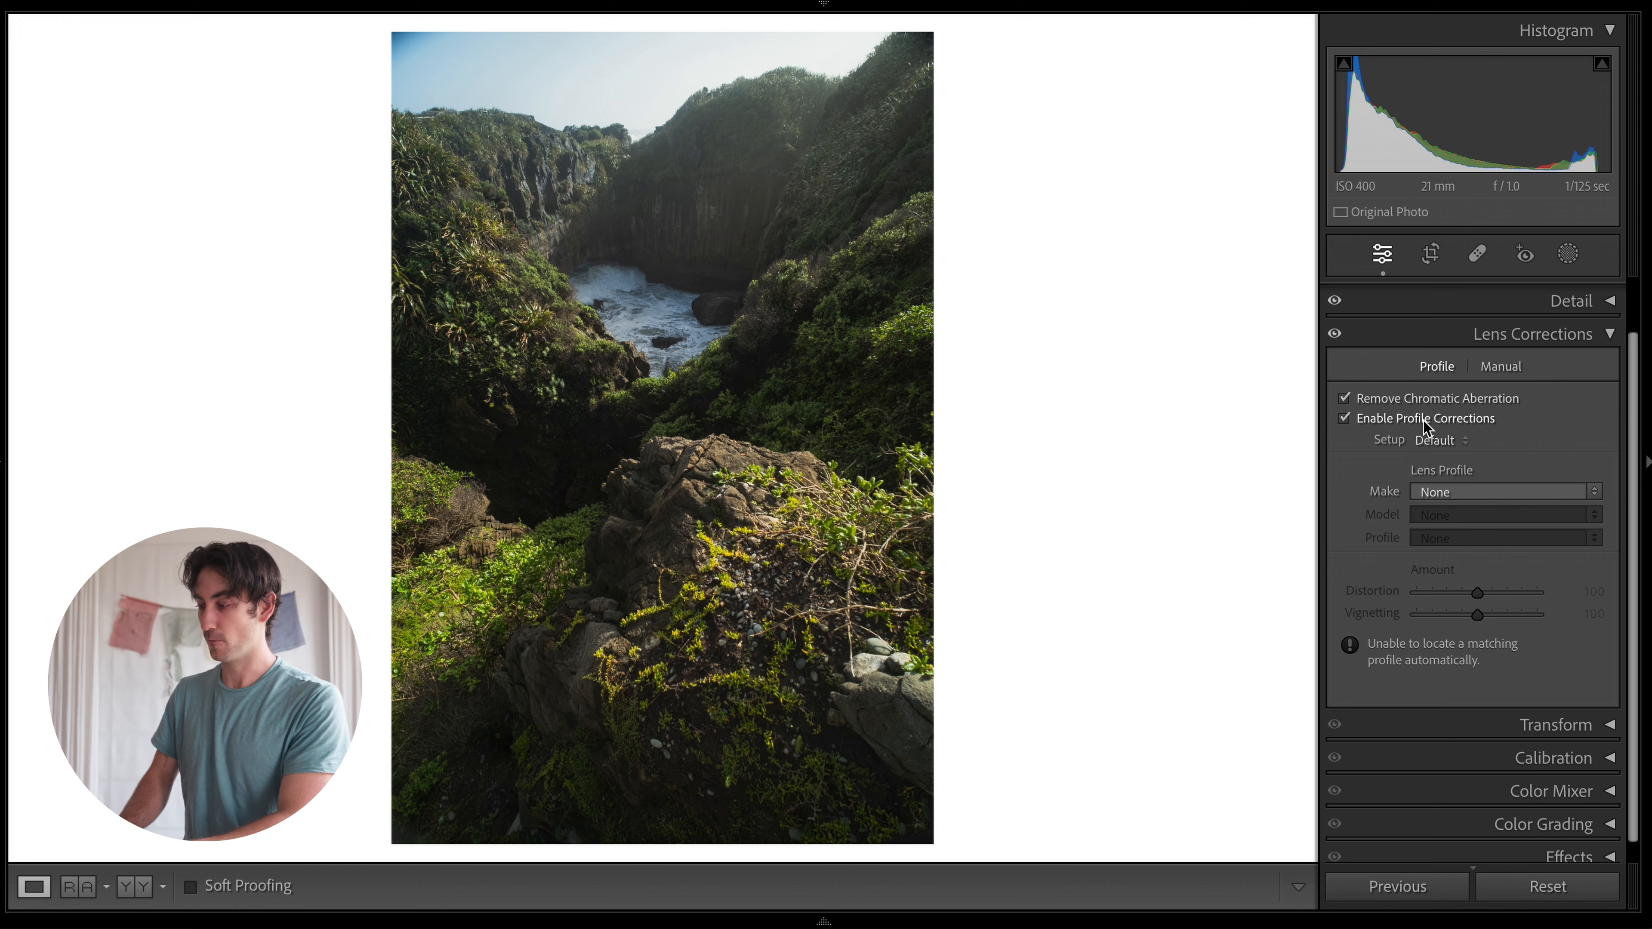
left_click(1423, 421)
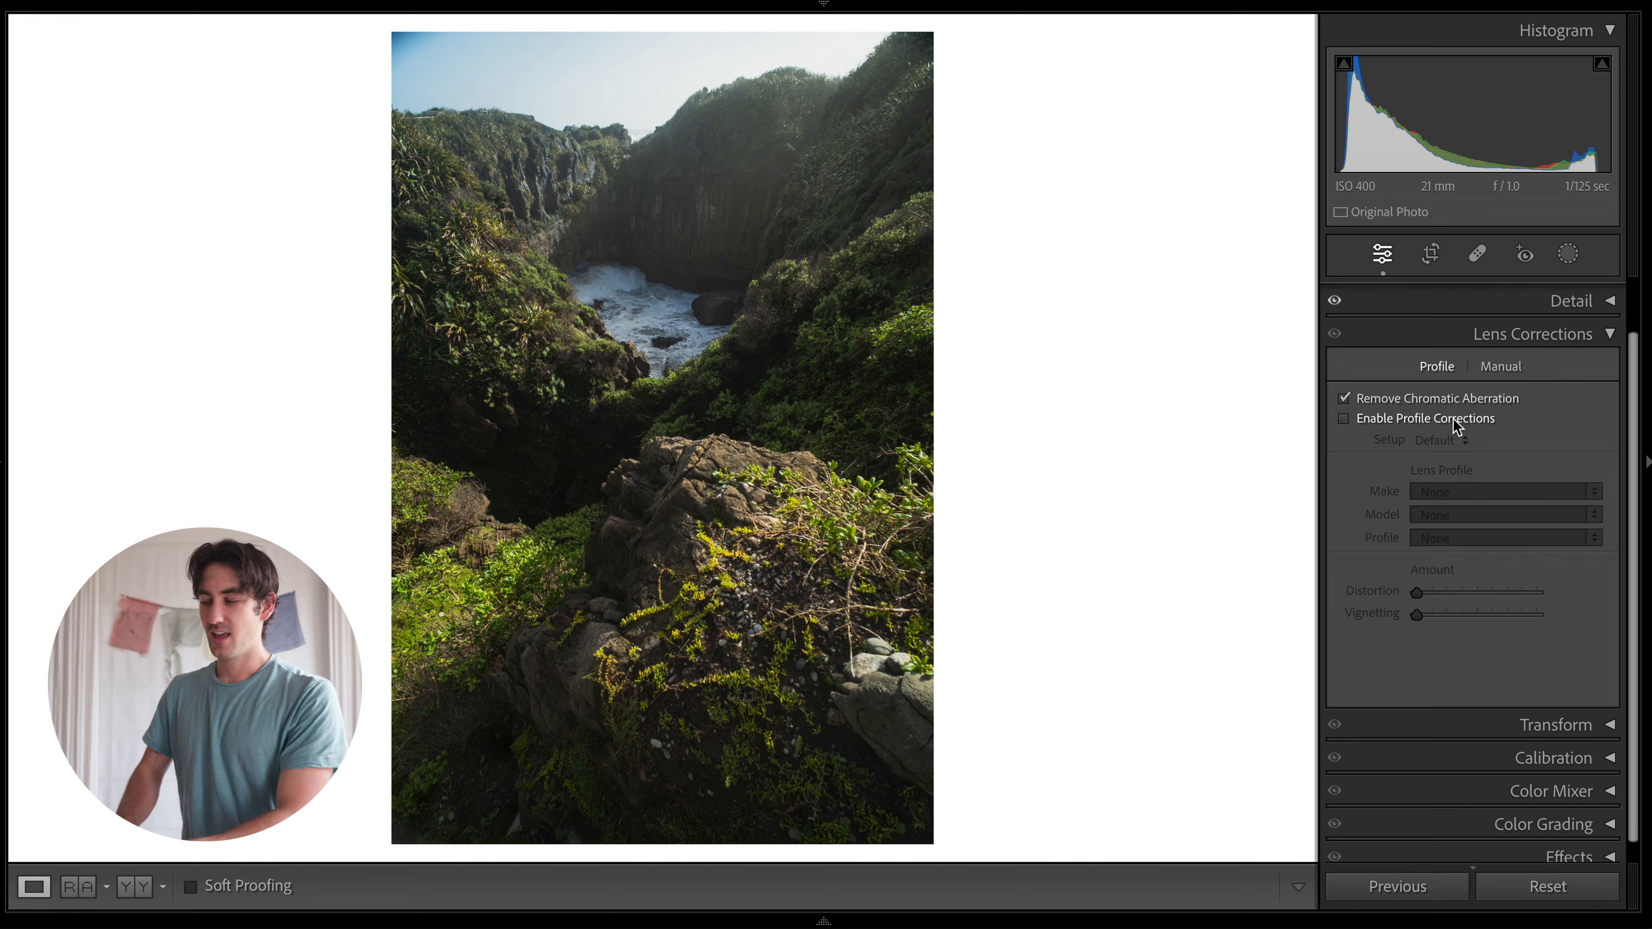
left_click(1456, 424)
Set the manual lens corrections to a Distortion Amount of -4 and a Vignetting Amount of +51.
left_click(1507, 368)
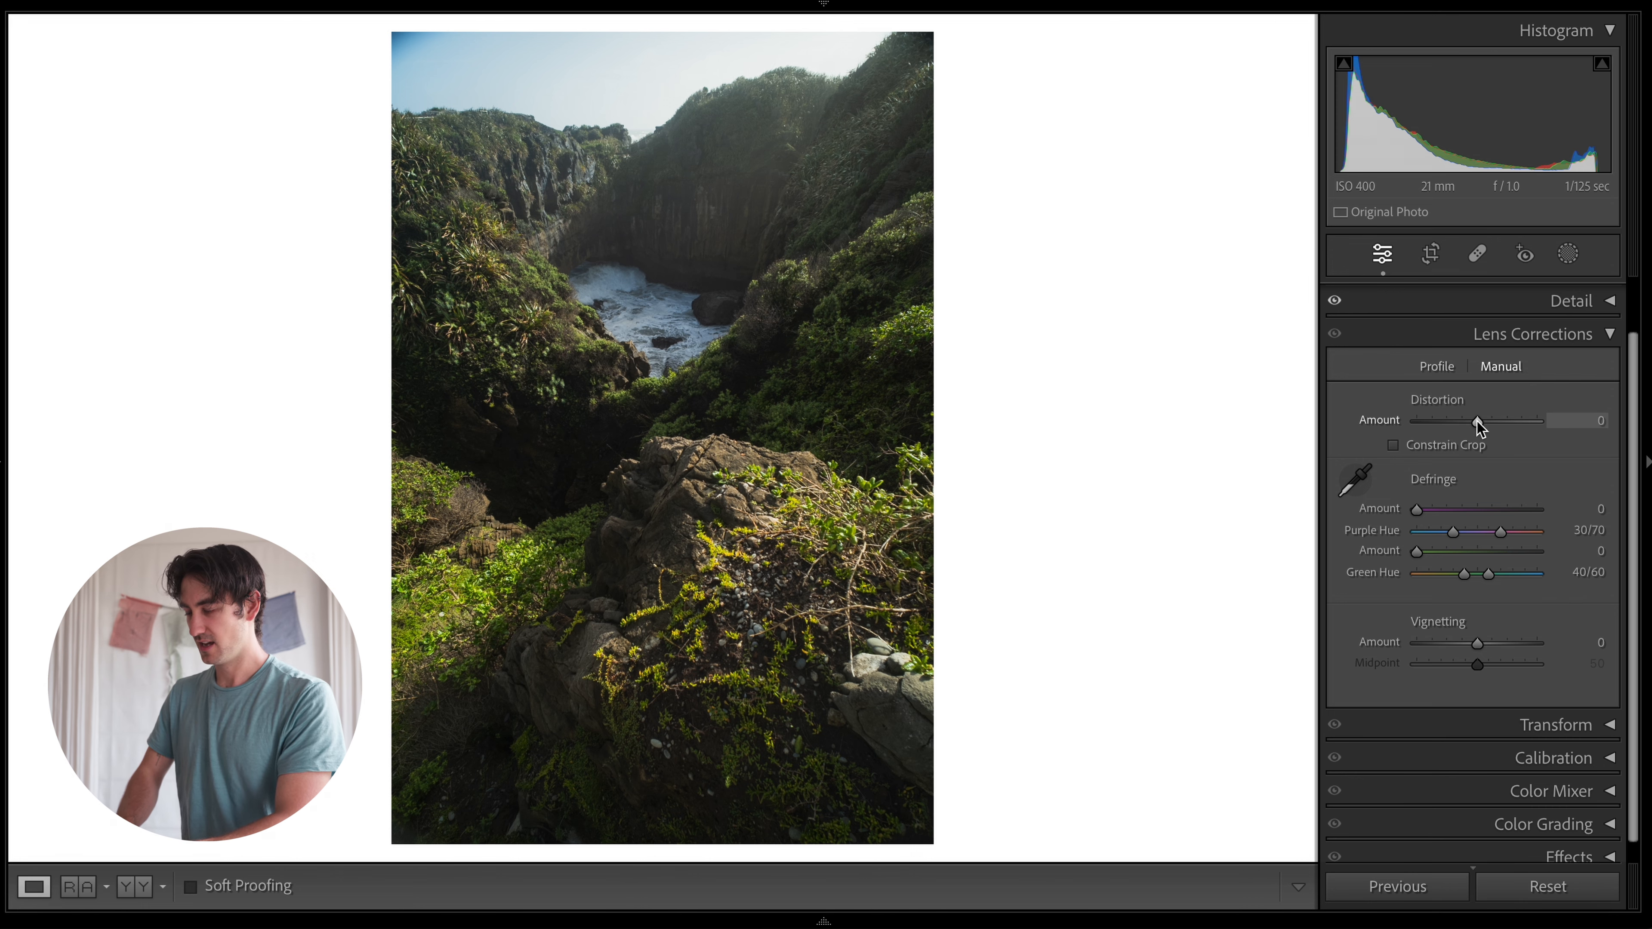
left_click_drag(1479, 422, 1474, 423)
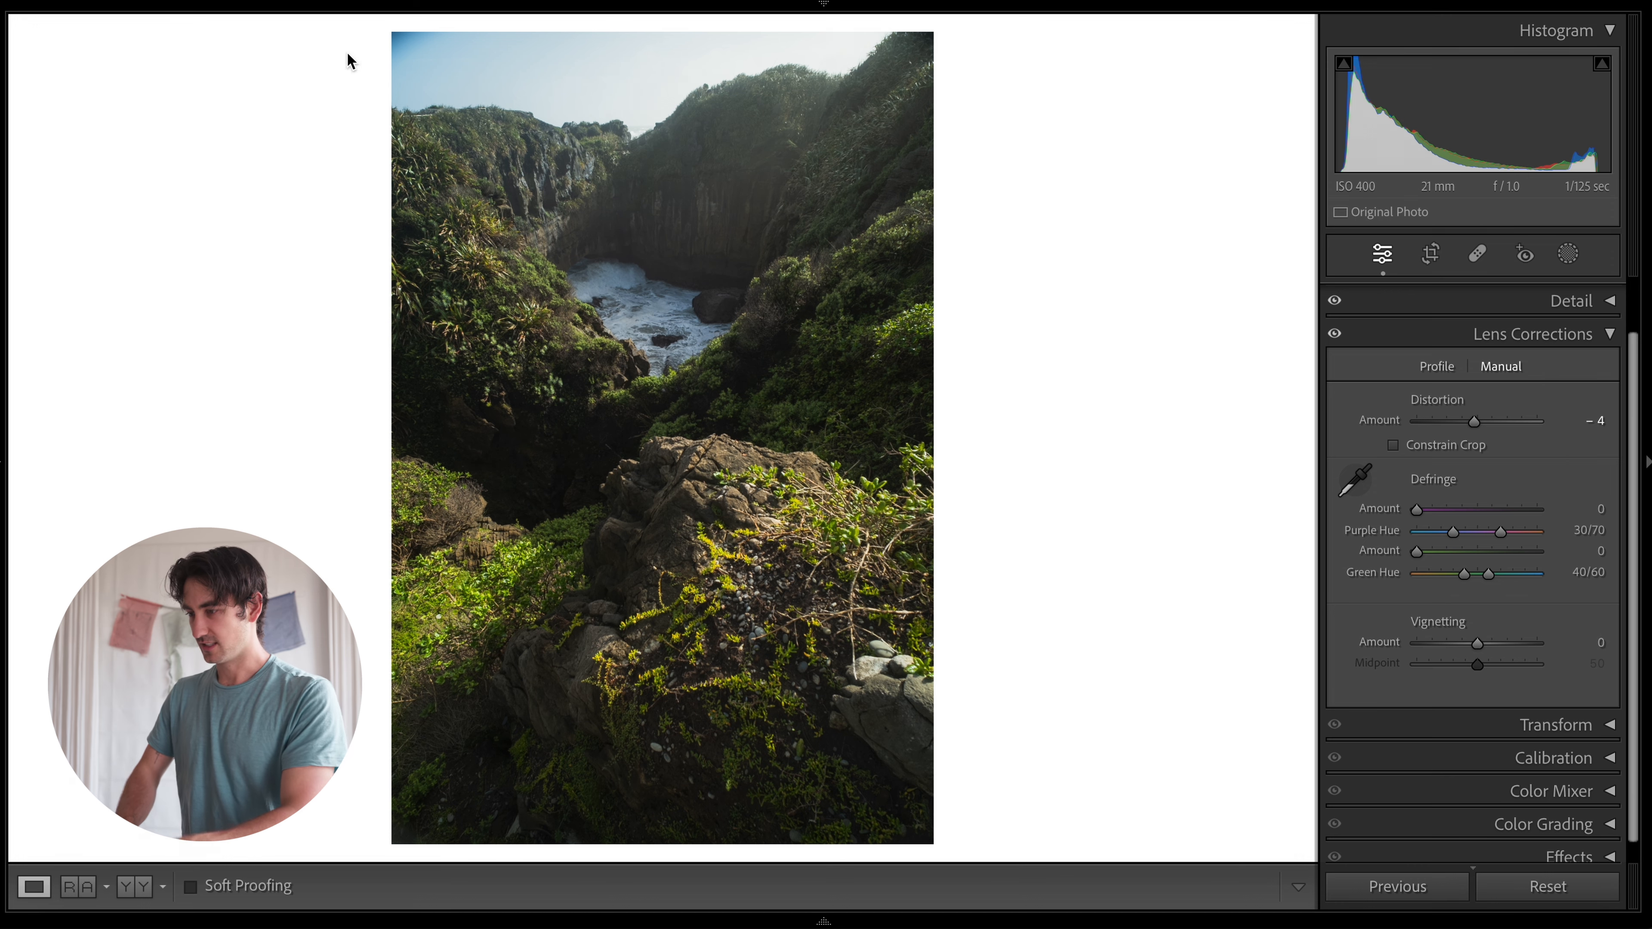
left_click_drag(409, 40, 450, 227)
left_click_drag(1479, 647, 1509, 651)
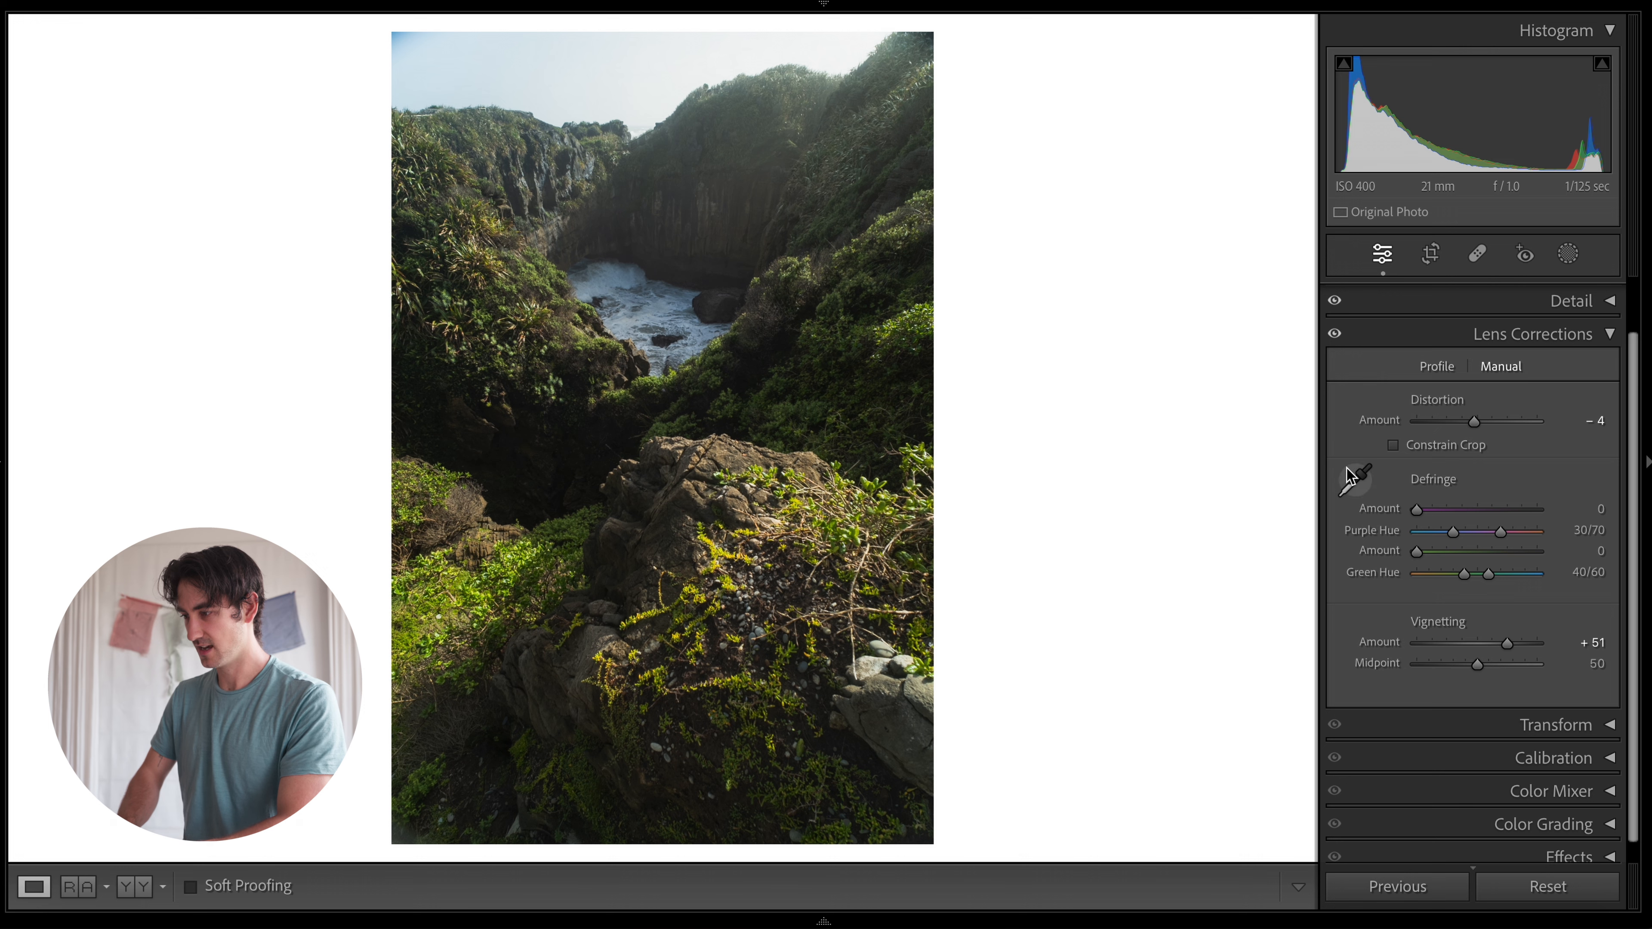
Compare the photo with and without the Lens Corrections several times and collapse that section.
left_click(1335, 337)
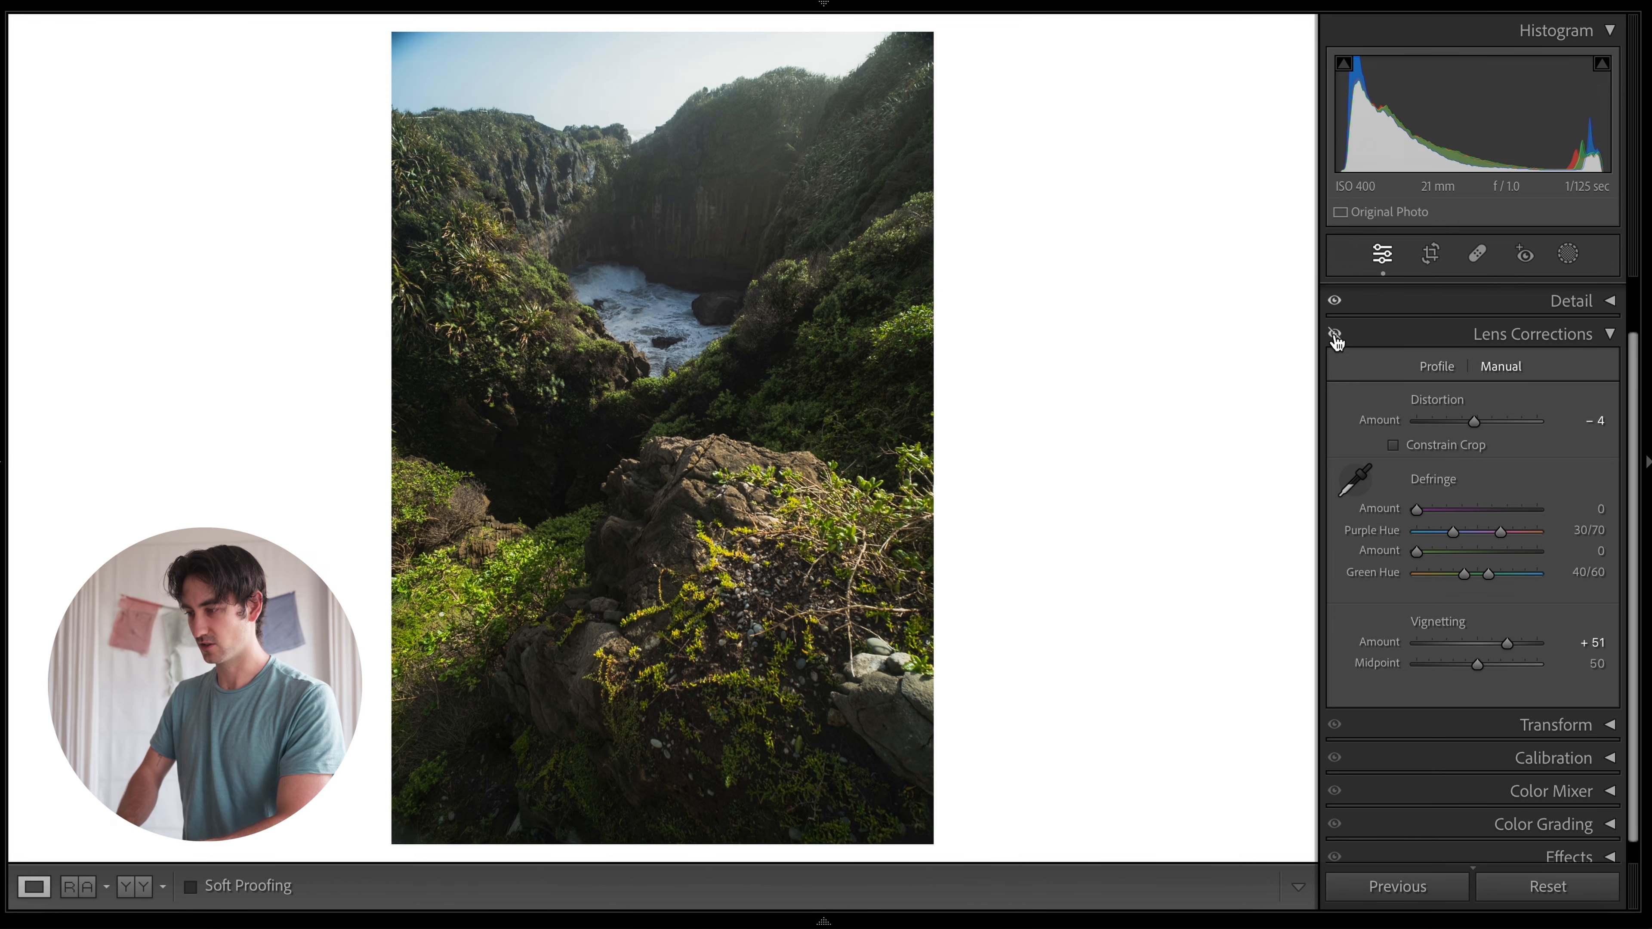
left_click(1336, 337)
left_click(1336, 337)
left_click(1335, 337)
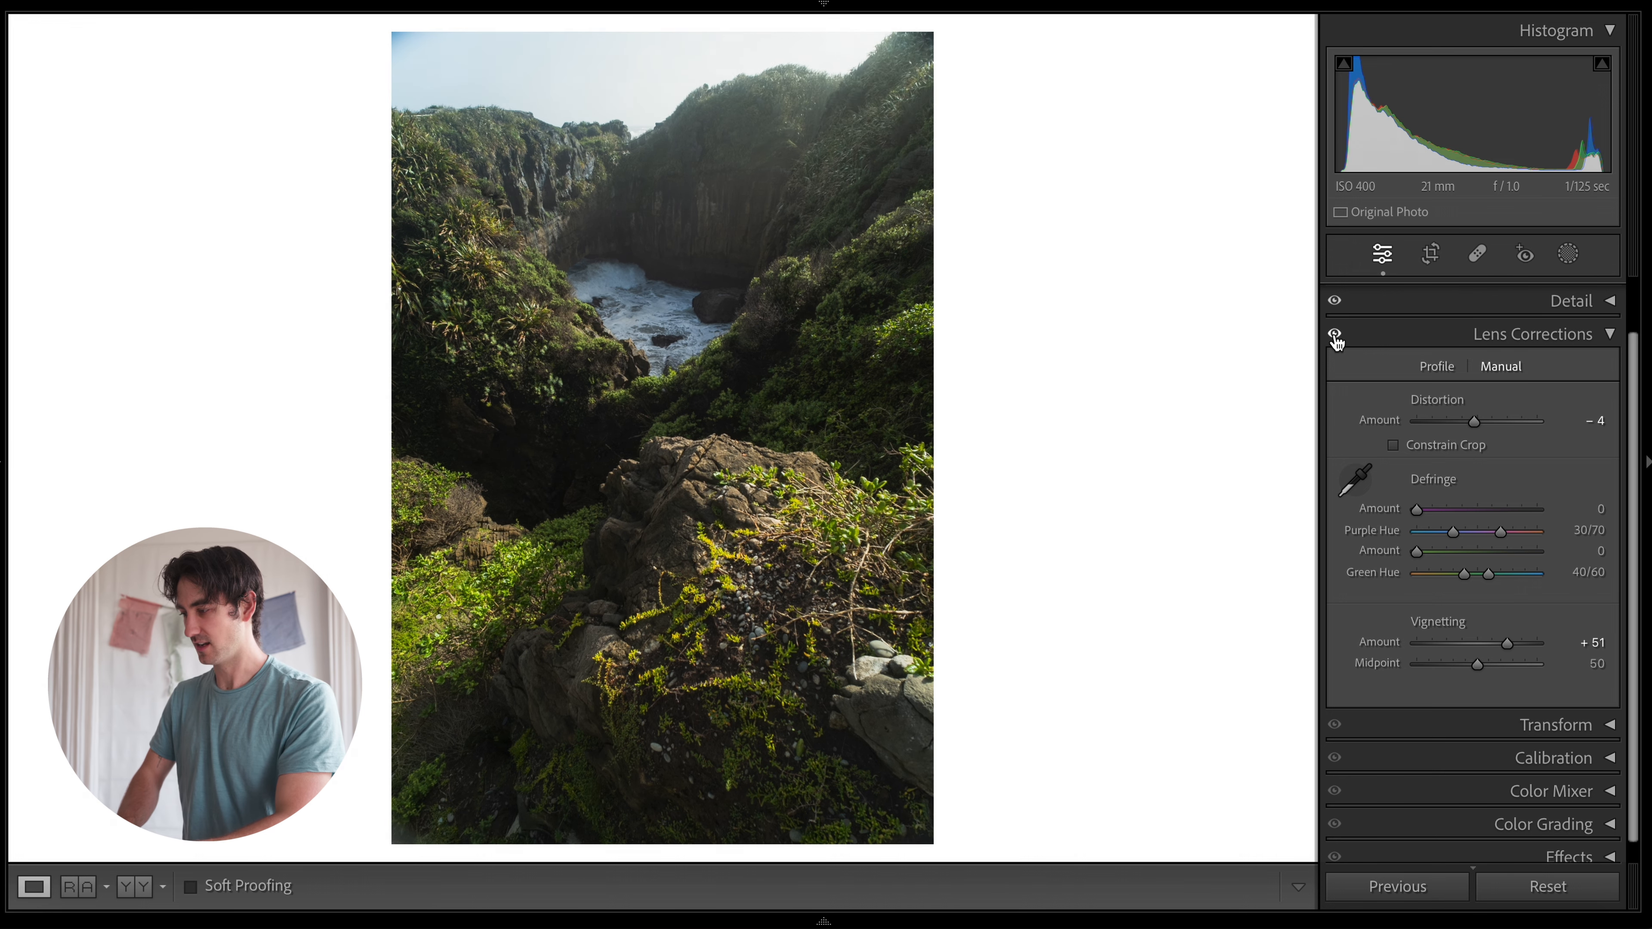
left_click(1545, 342)
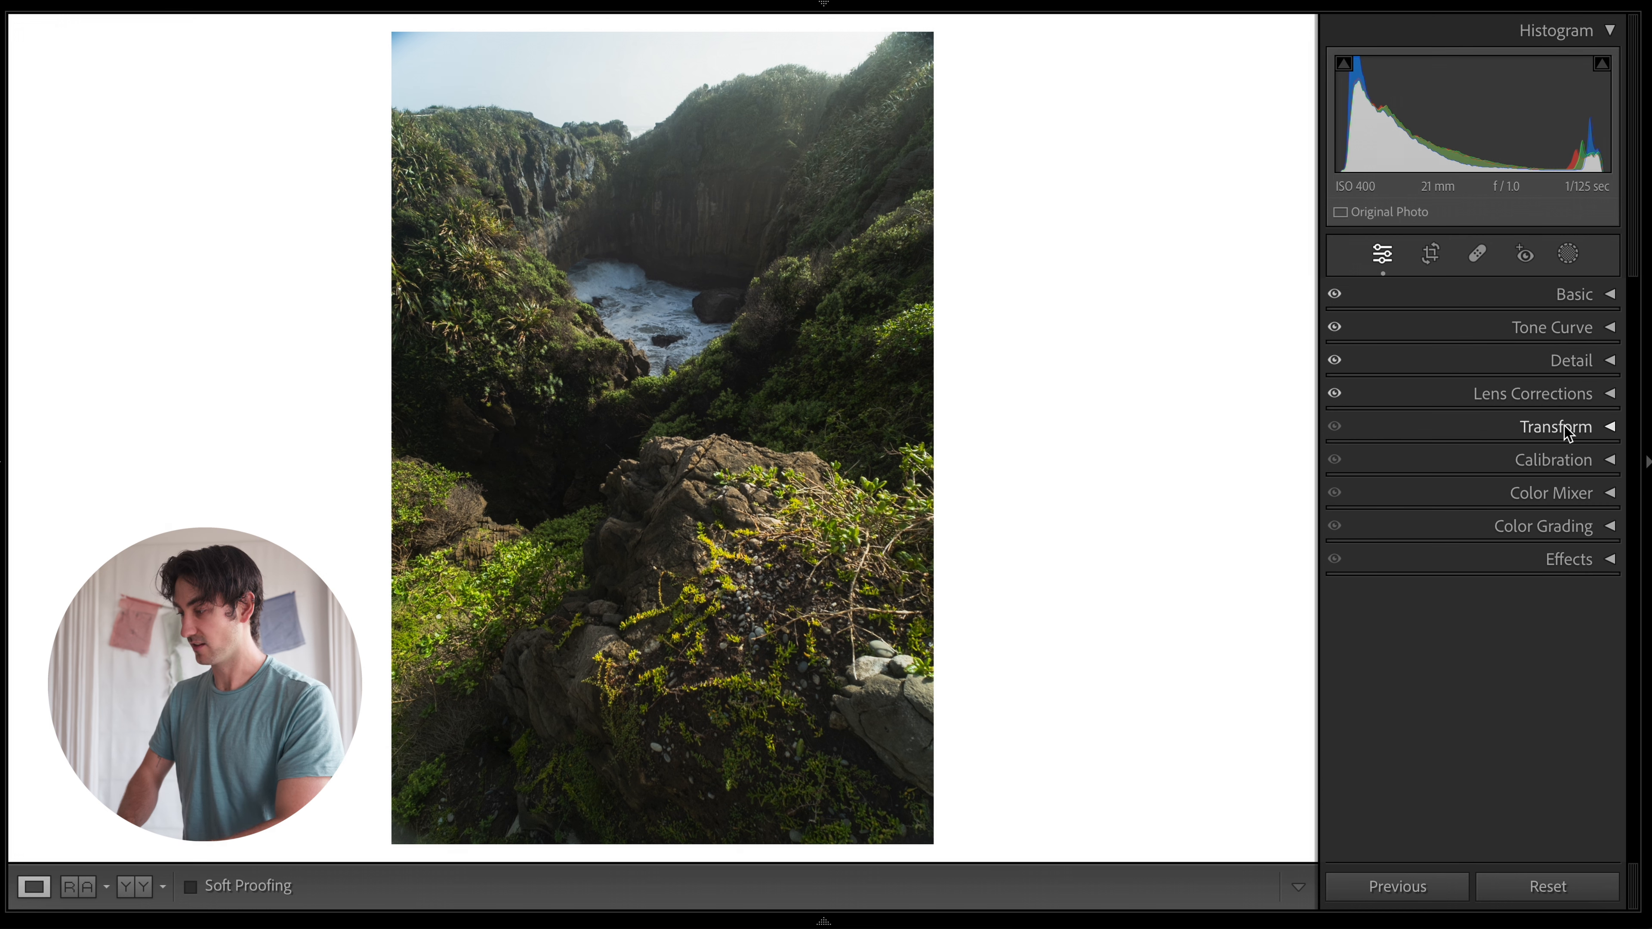
Try the Auto Upright transform and undo it, and check the framing with the Crop & Straighten overlay.
left_click(1563, 426)
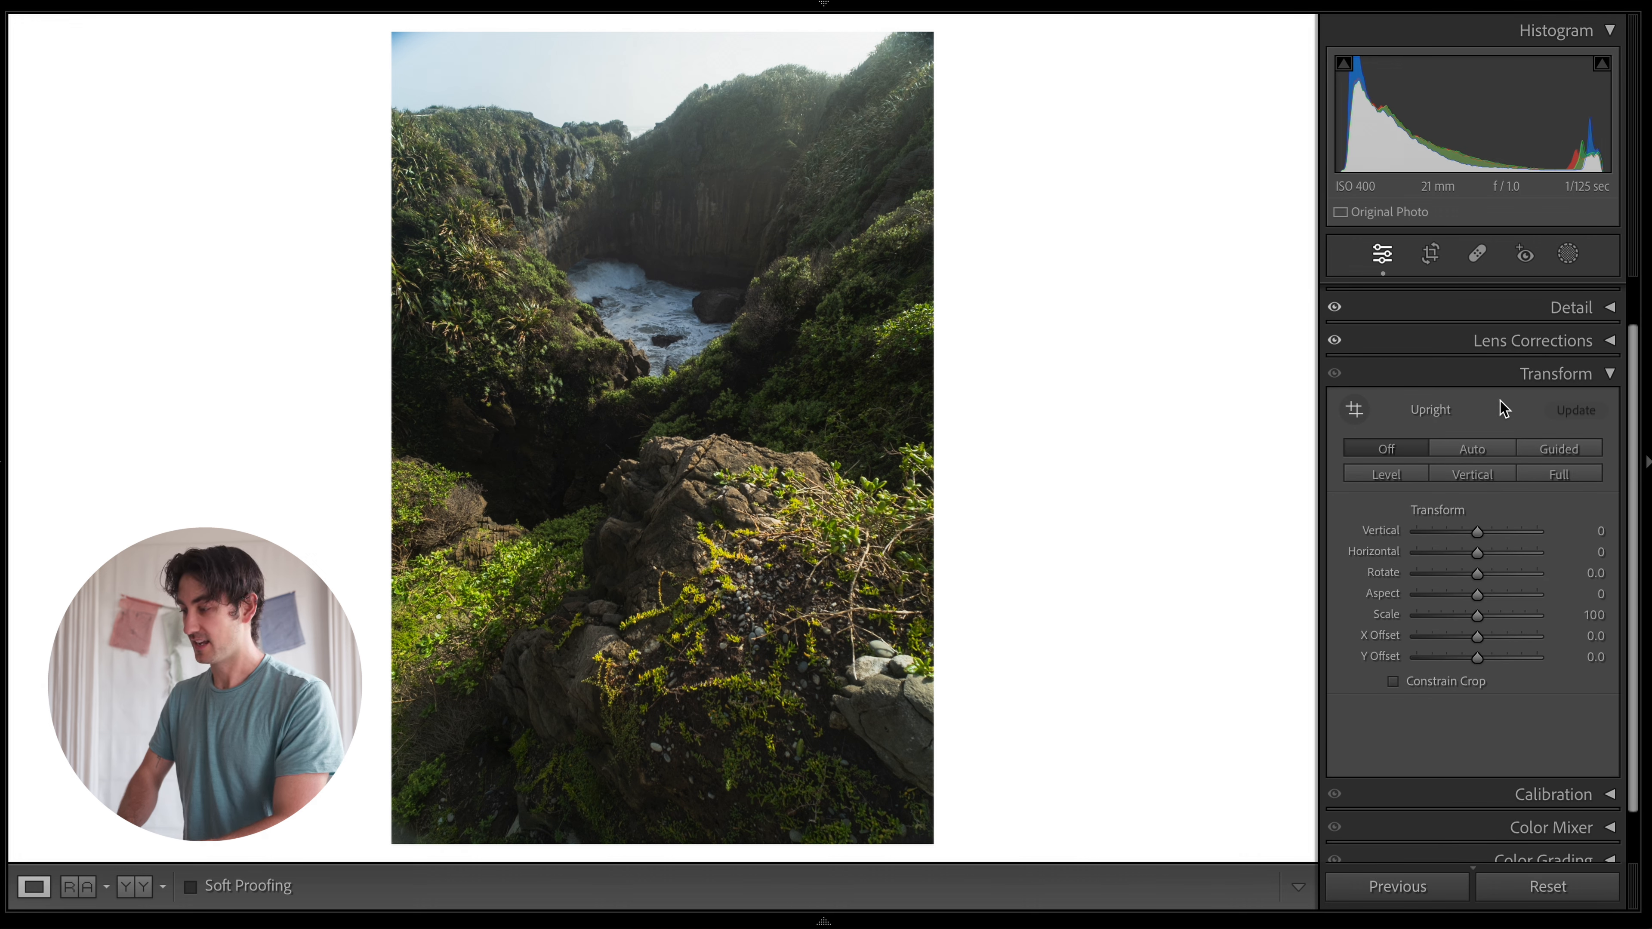
scroll(1463, 429, "down", 1)
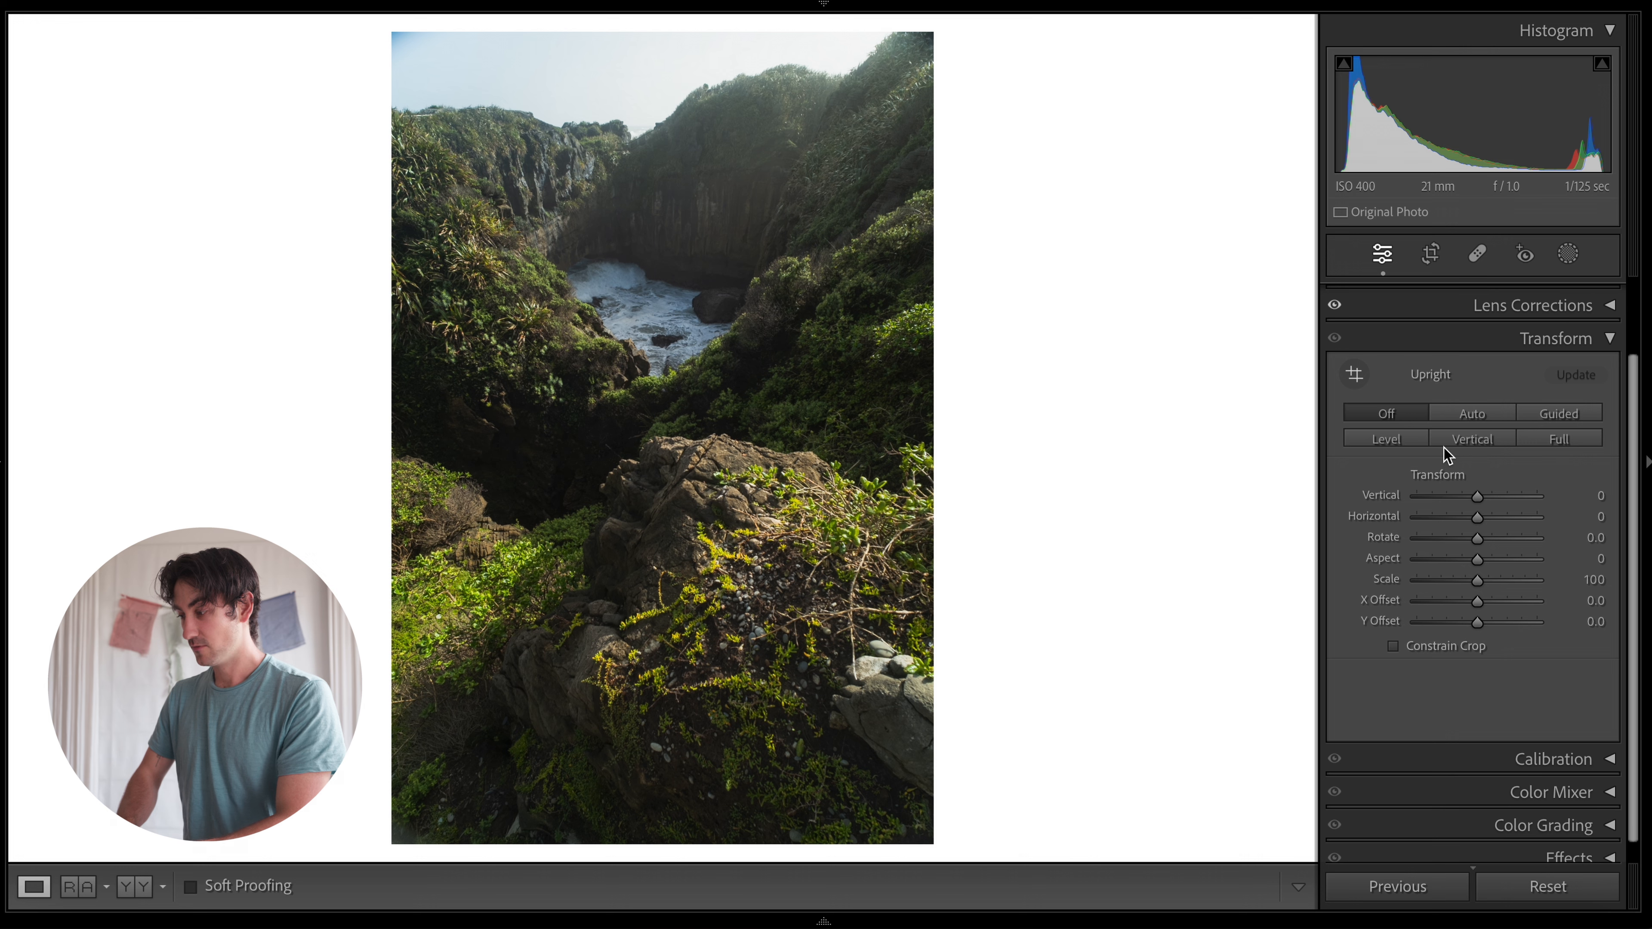
left_click(1481, 417)
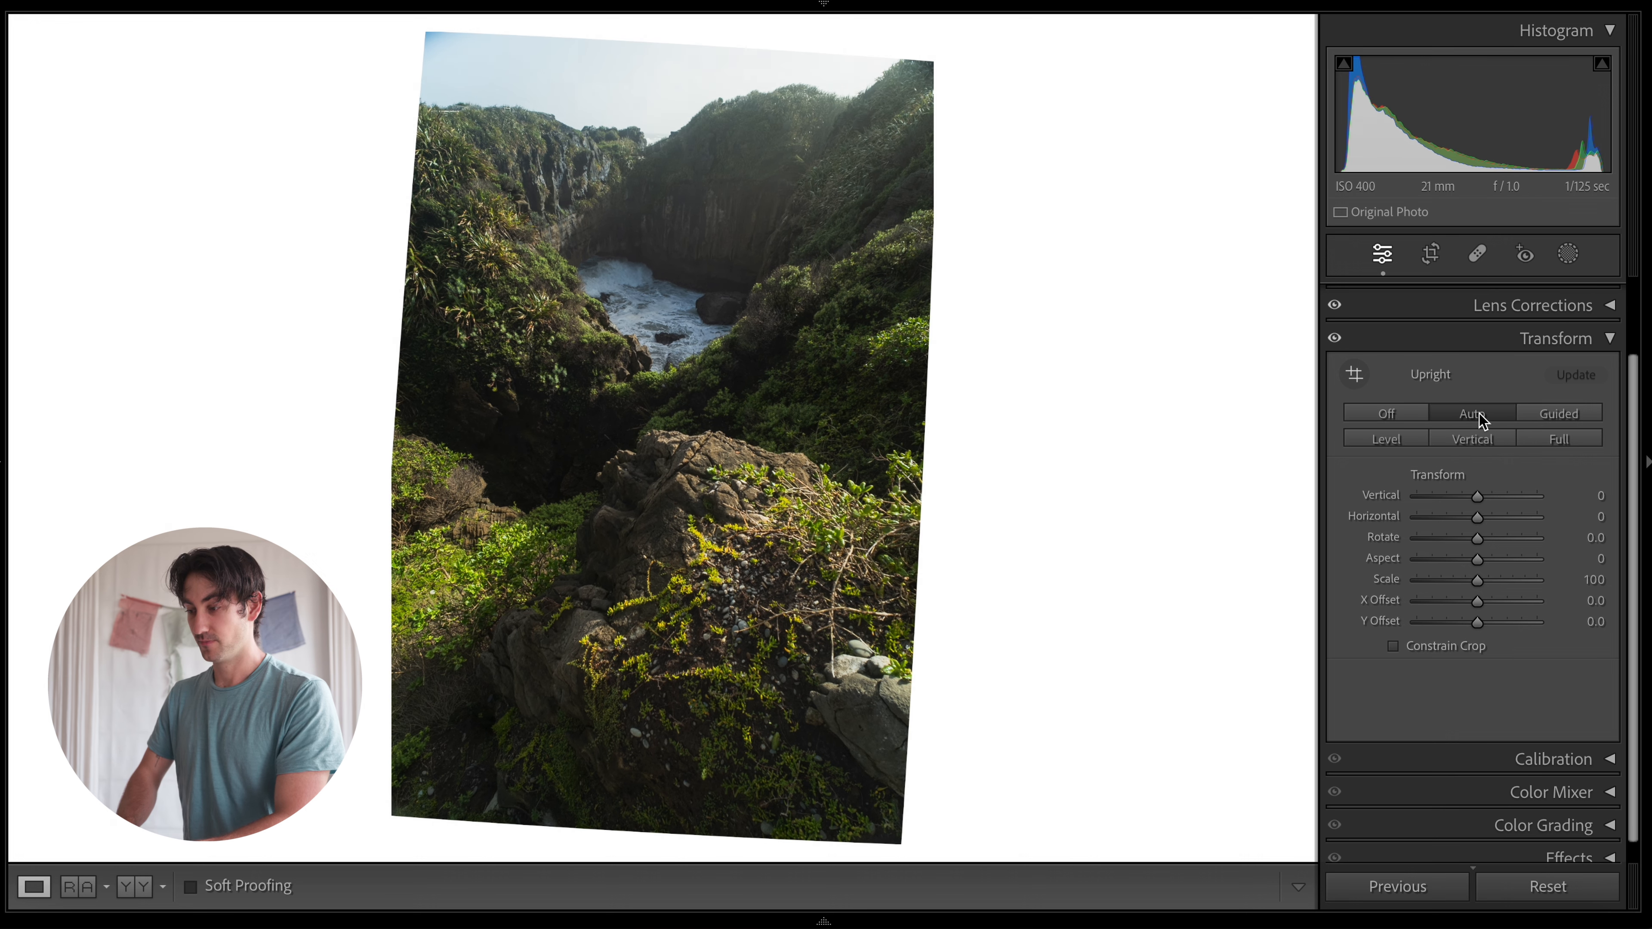
key("ctrl+z")
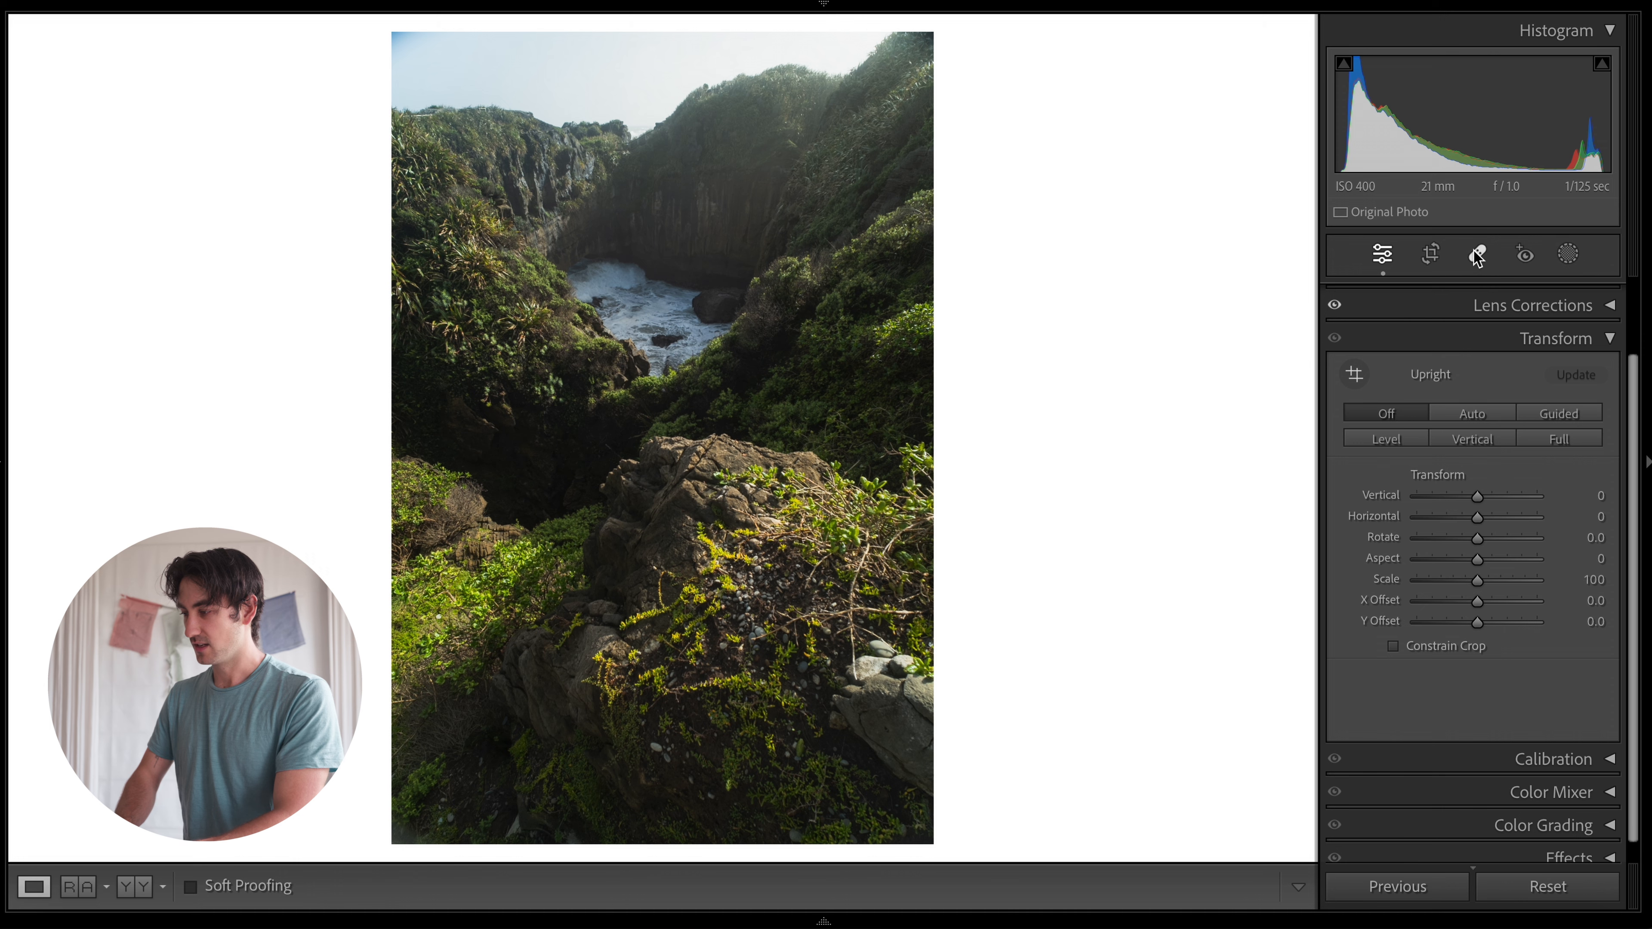
left_click(1431, 255)
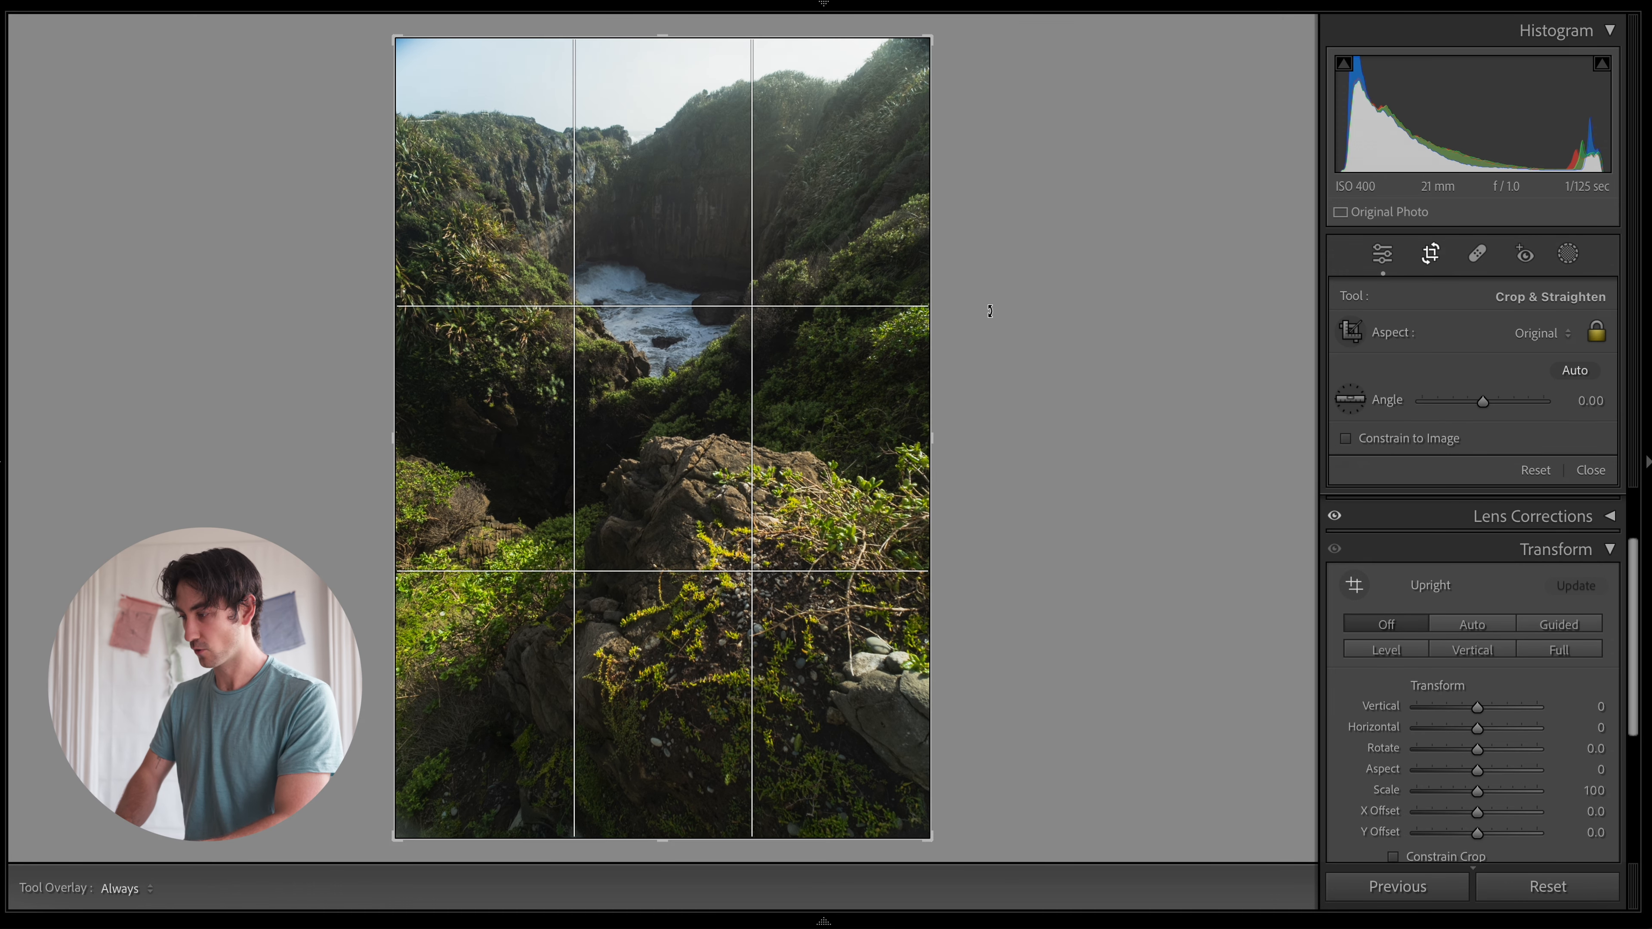
left_click_drag(657, 854, 650, 852)
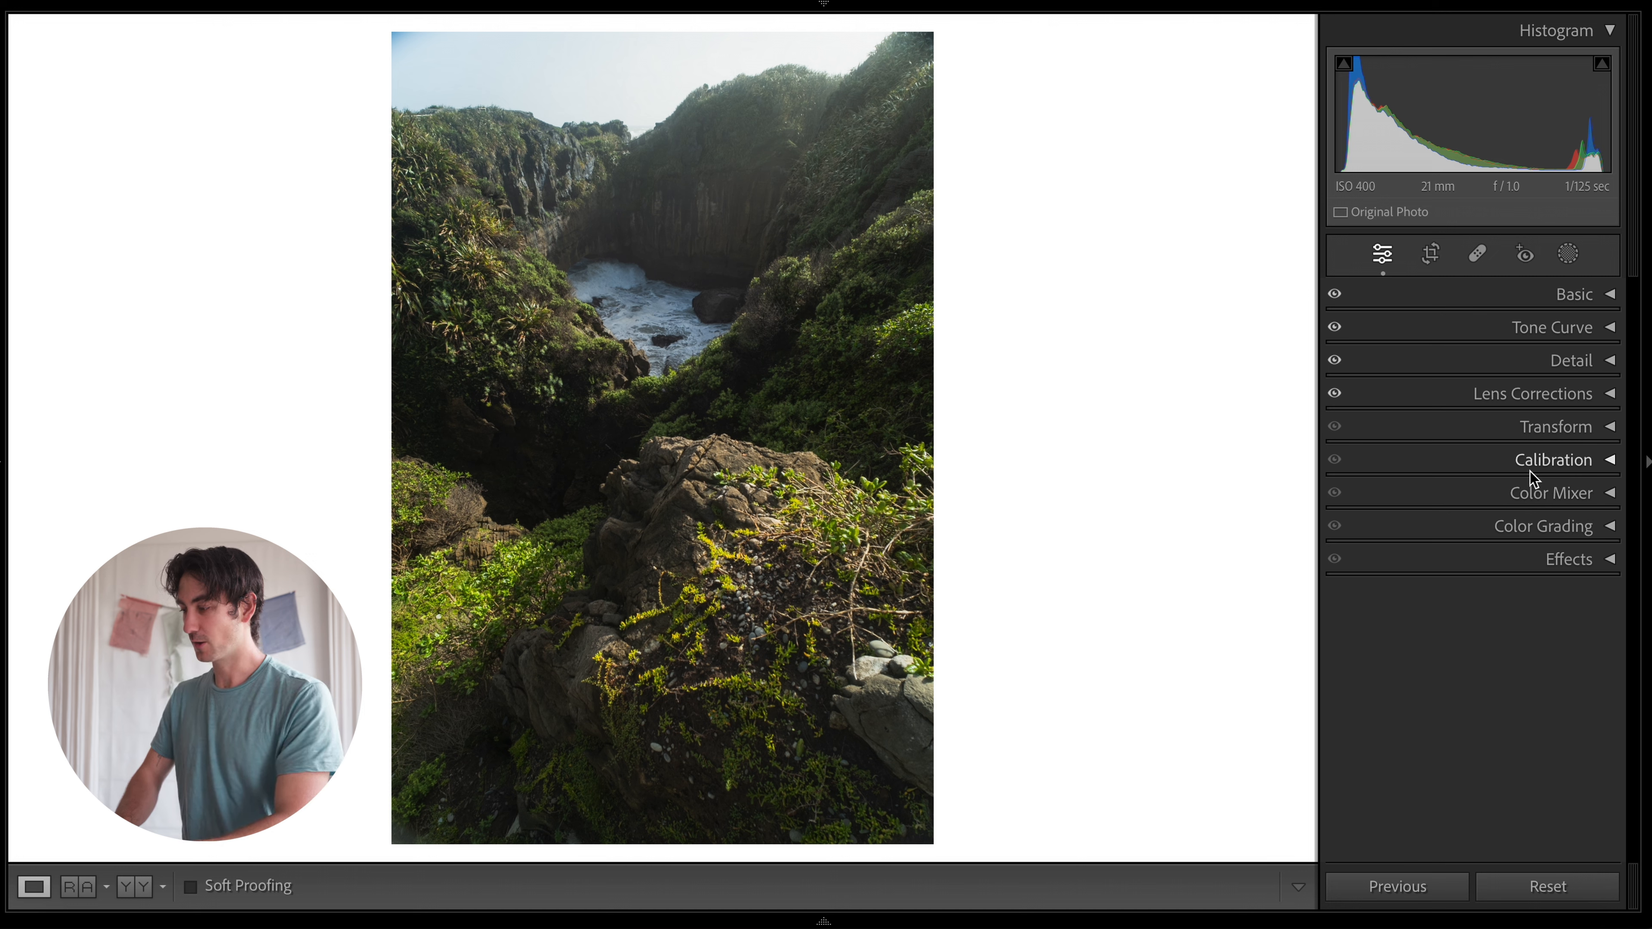
Try shifting the Red, Green and Blue Primary hues in Calibration, resetting each to 0.
left_click(1548, 461)
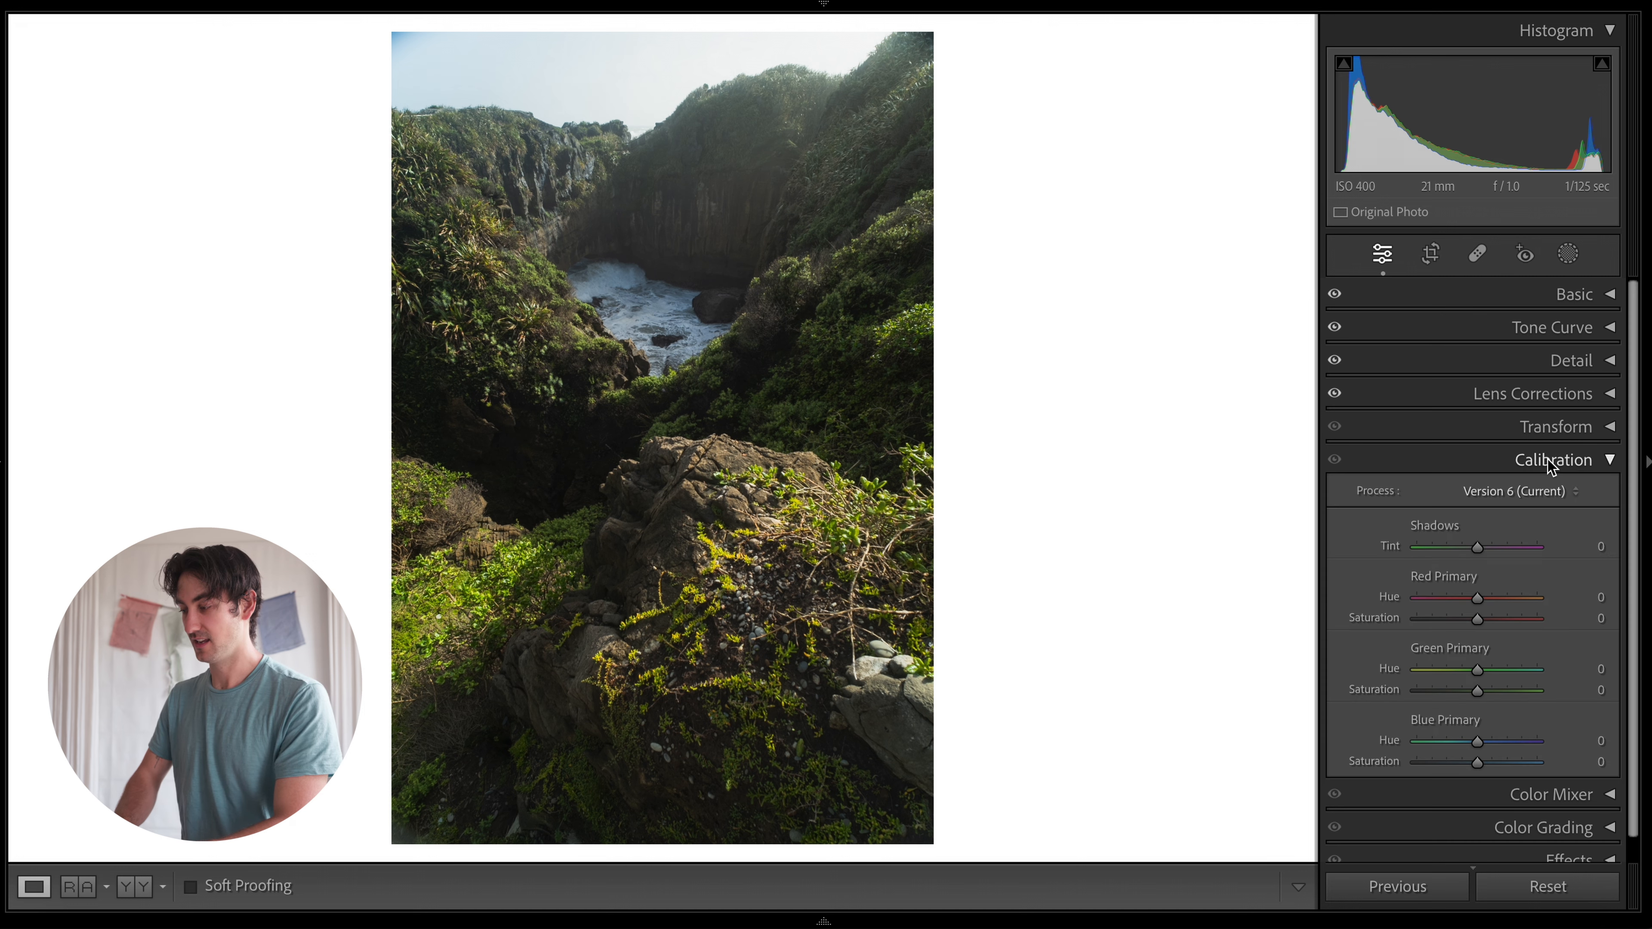
scroll(1551, 464, "down", 1)
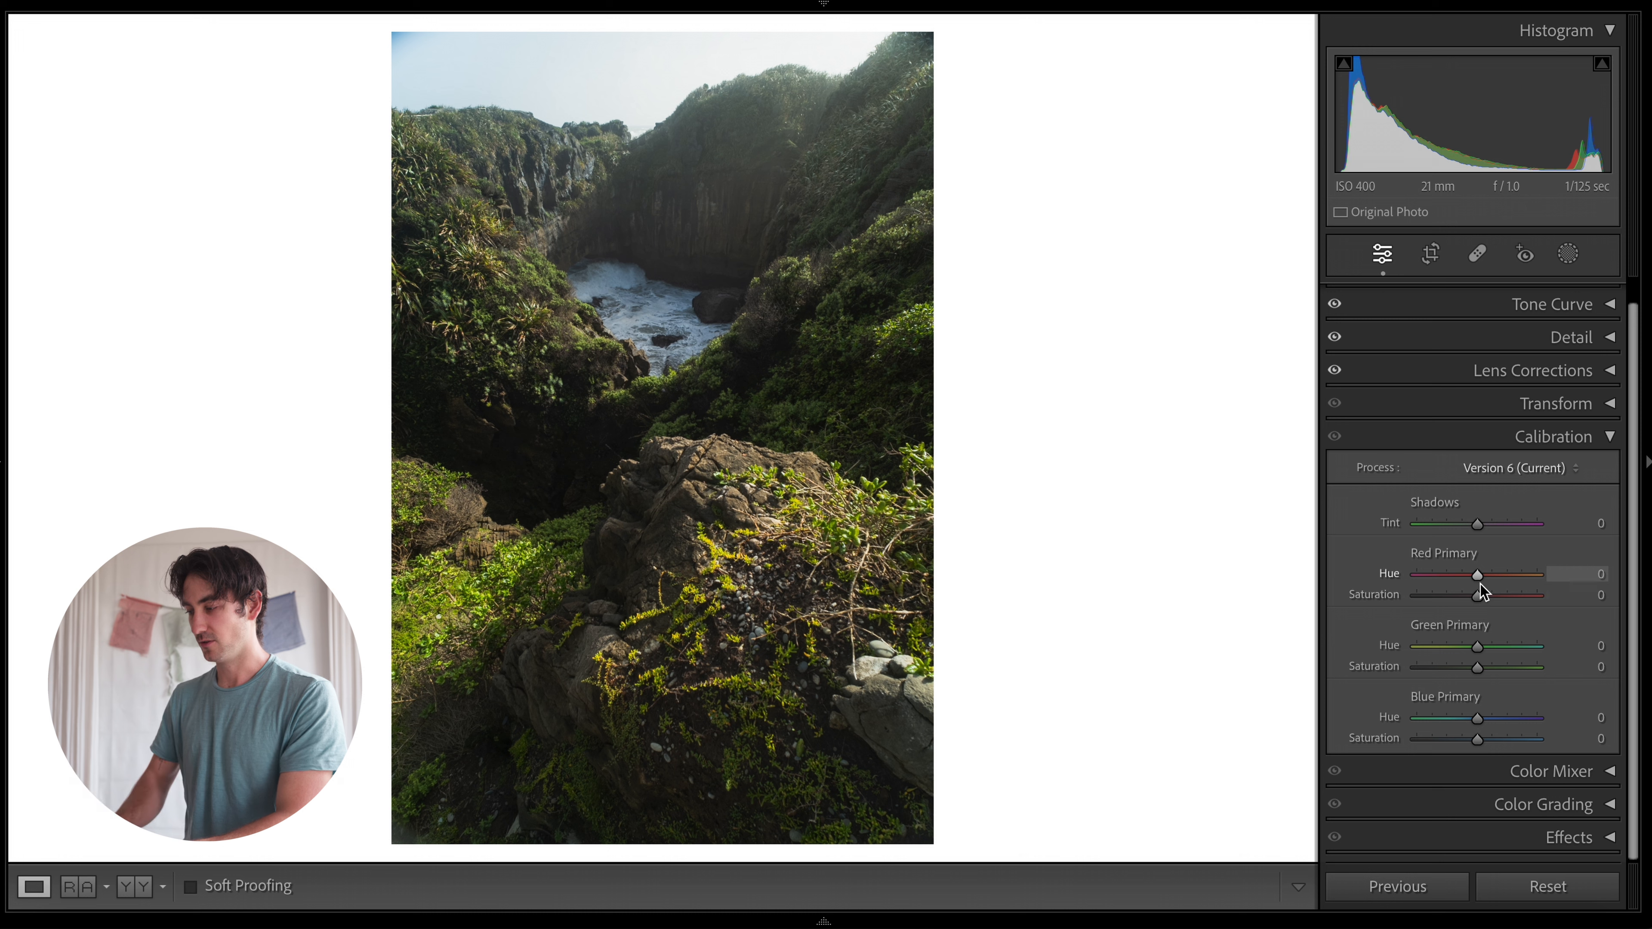
mouse_move(1479, 579)
left_mouse_down()
mouse_move(1451, 581)
mouse_move(1533, 580)
mouse_move(1448, 585)
mouse_move(1502, 585)
mouse_move(1467, 586)
left_mouse_up()
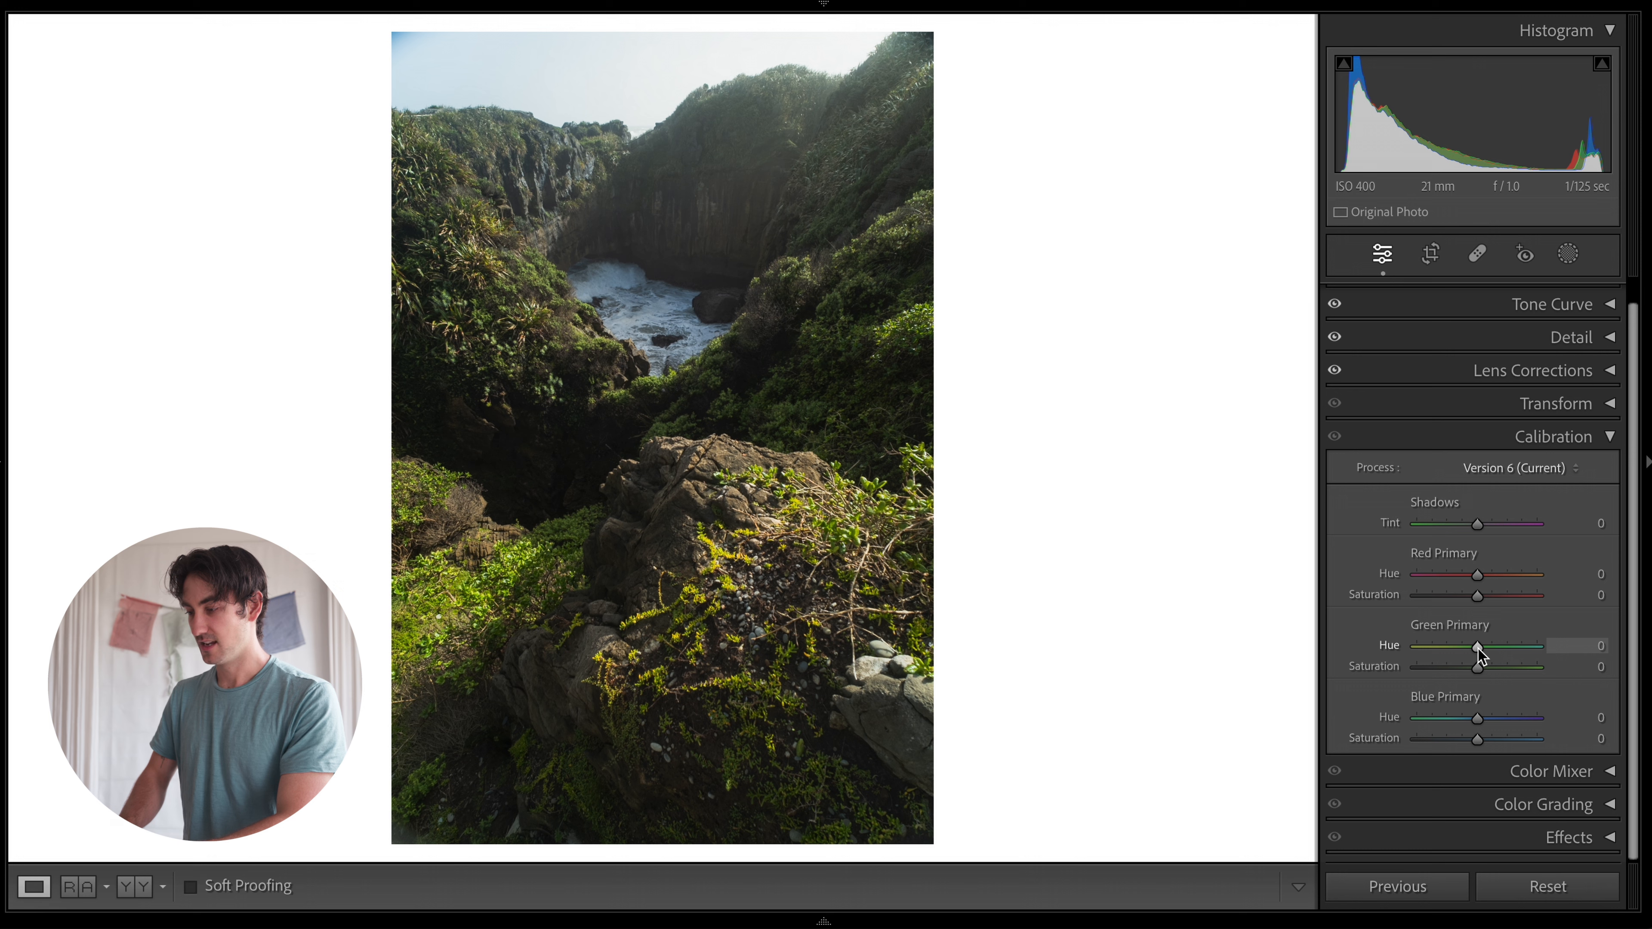
mouse_move(1478, 649)
left_mouse_down()
mouse_move(1439, 649)
mouse_move(1522, 654)
mouse_move(1439, 660)
mouse_move(1517, 673)
mouse_move(1460, 650)
left_mouse_up()
left_click(1482, 718)
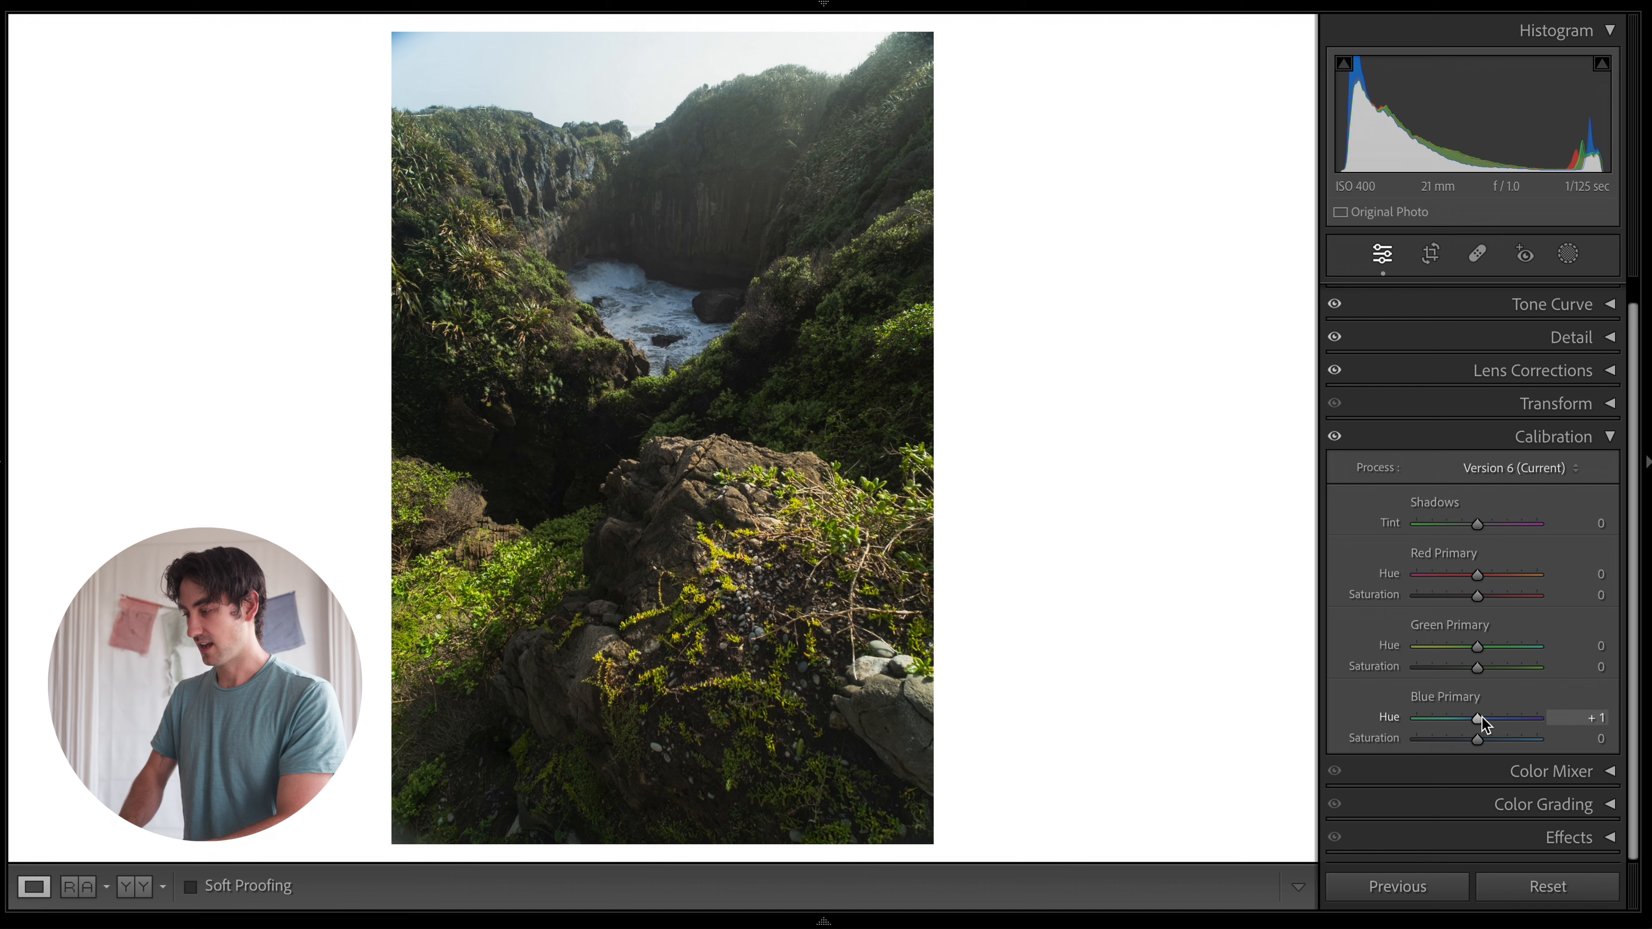
mouse_move(1482, 718)
left_mouse_down()
mouse_move(1502, 718)
mouse_move(1460, 717)
mouse_move(1486, 721)
left_mouse_up()
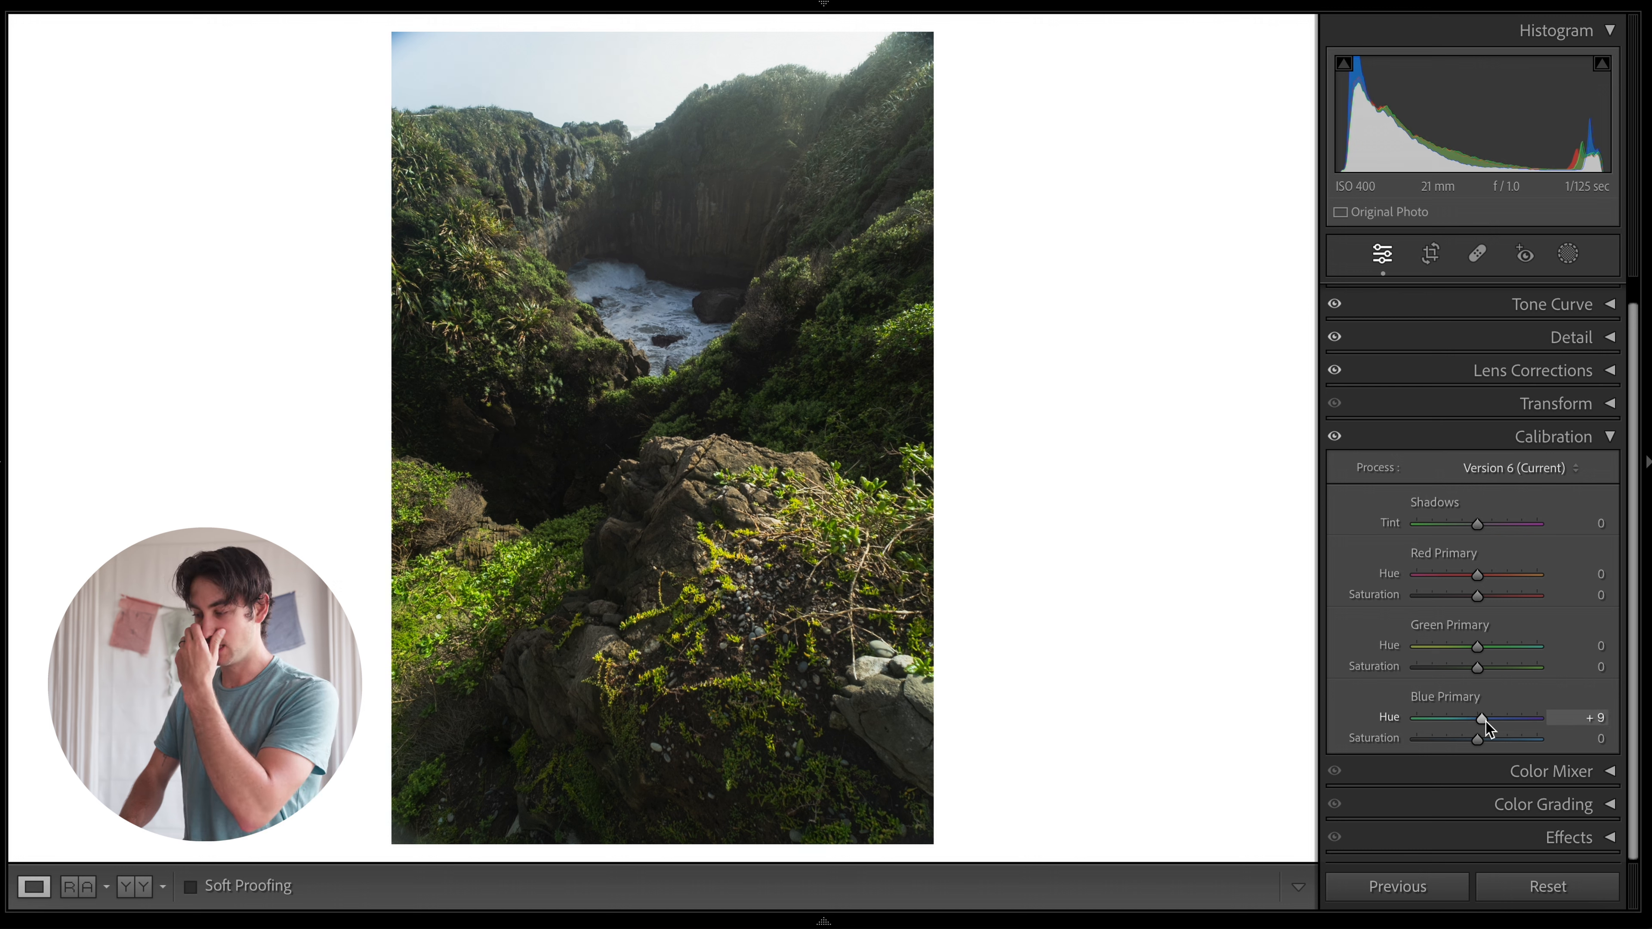
double_click(1486, 721)
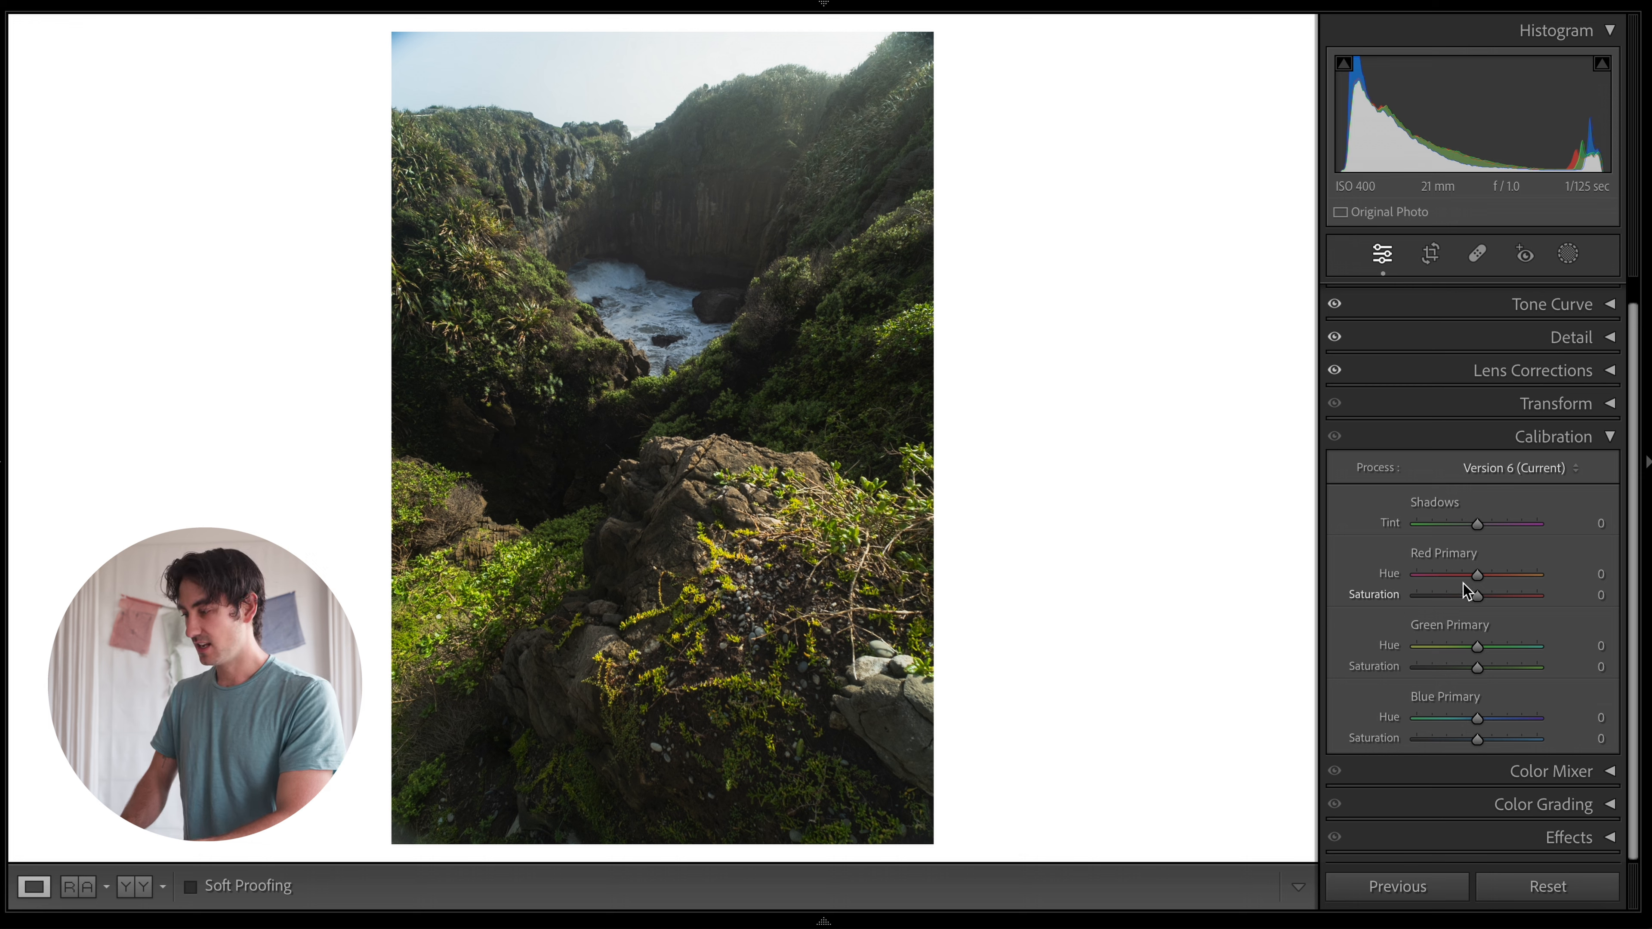
Look over the Color Mixer and Color Grading adjustments and collapse them again.
scroll(1552, 516, "up", 1)
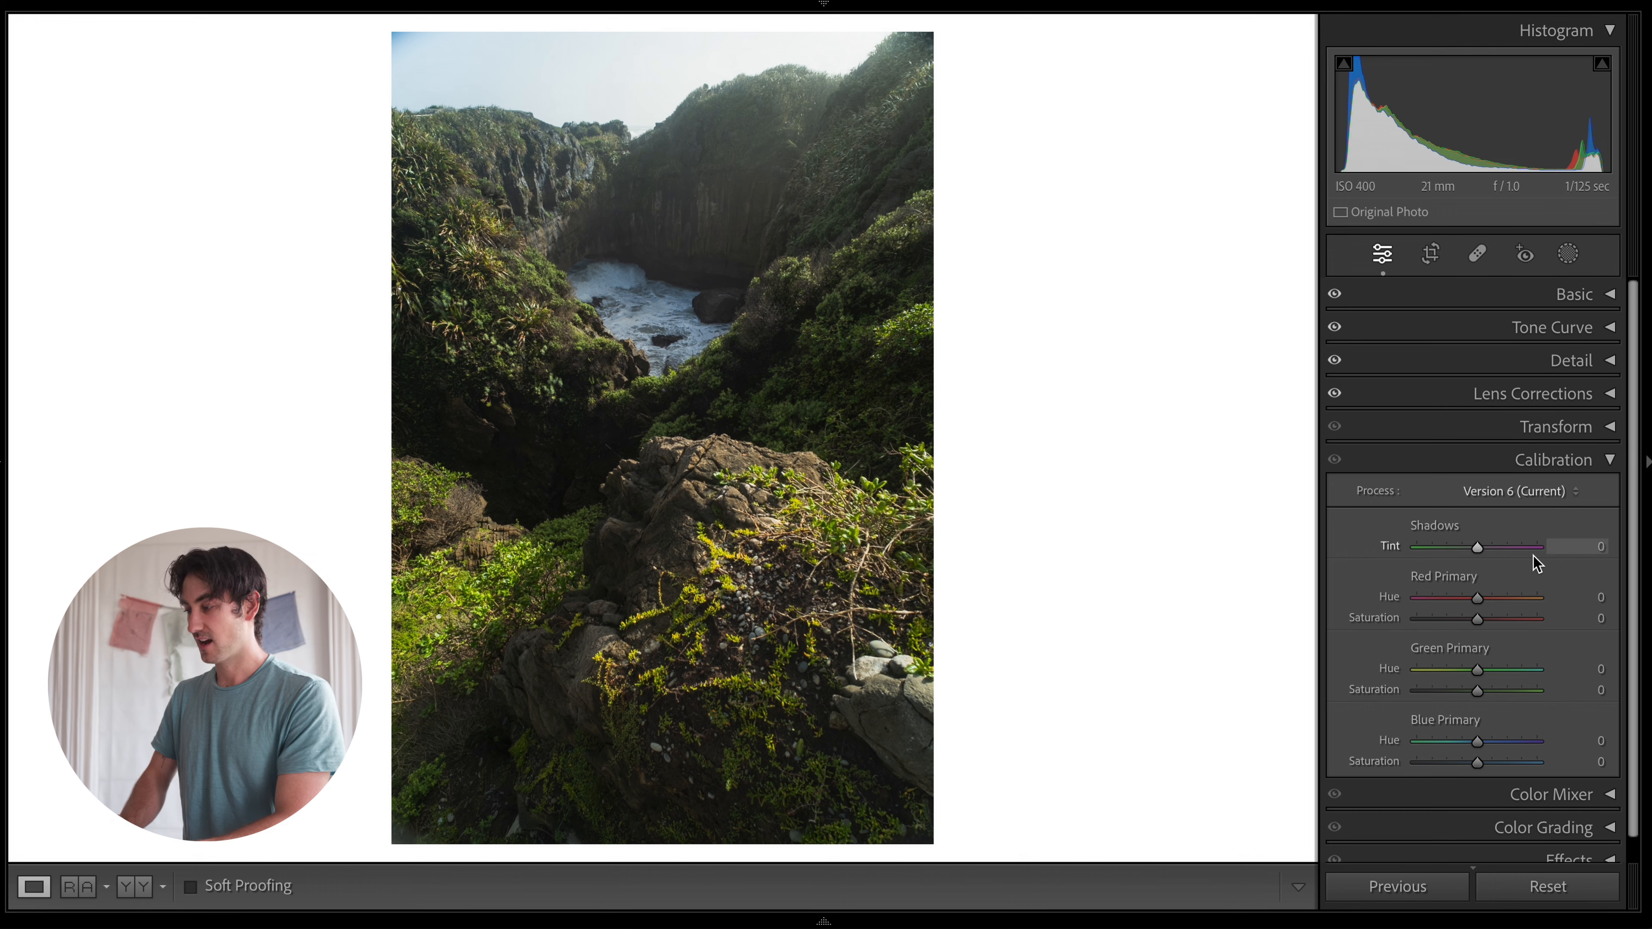
scroll(1561, 716, "down", 1)
left_click(1571, 772)
scroll(1571, 772, "down", 8)
left_click(1610, 559)
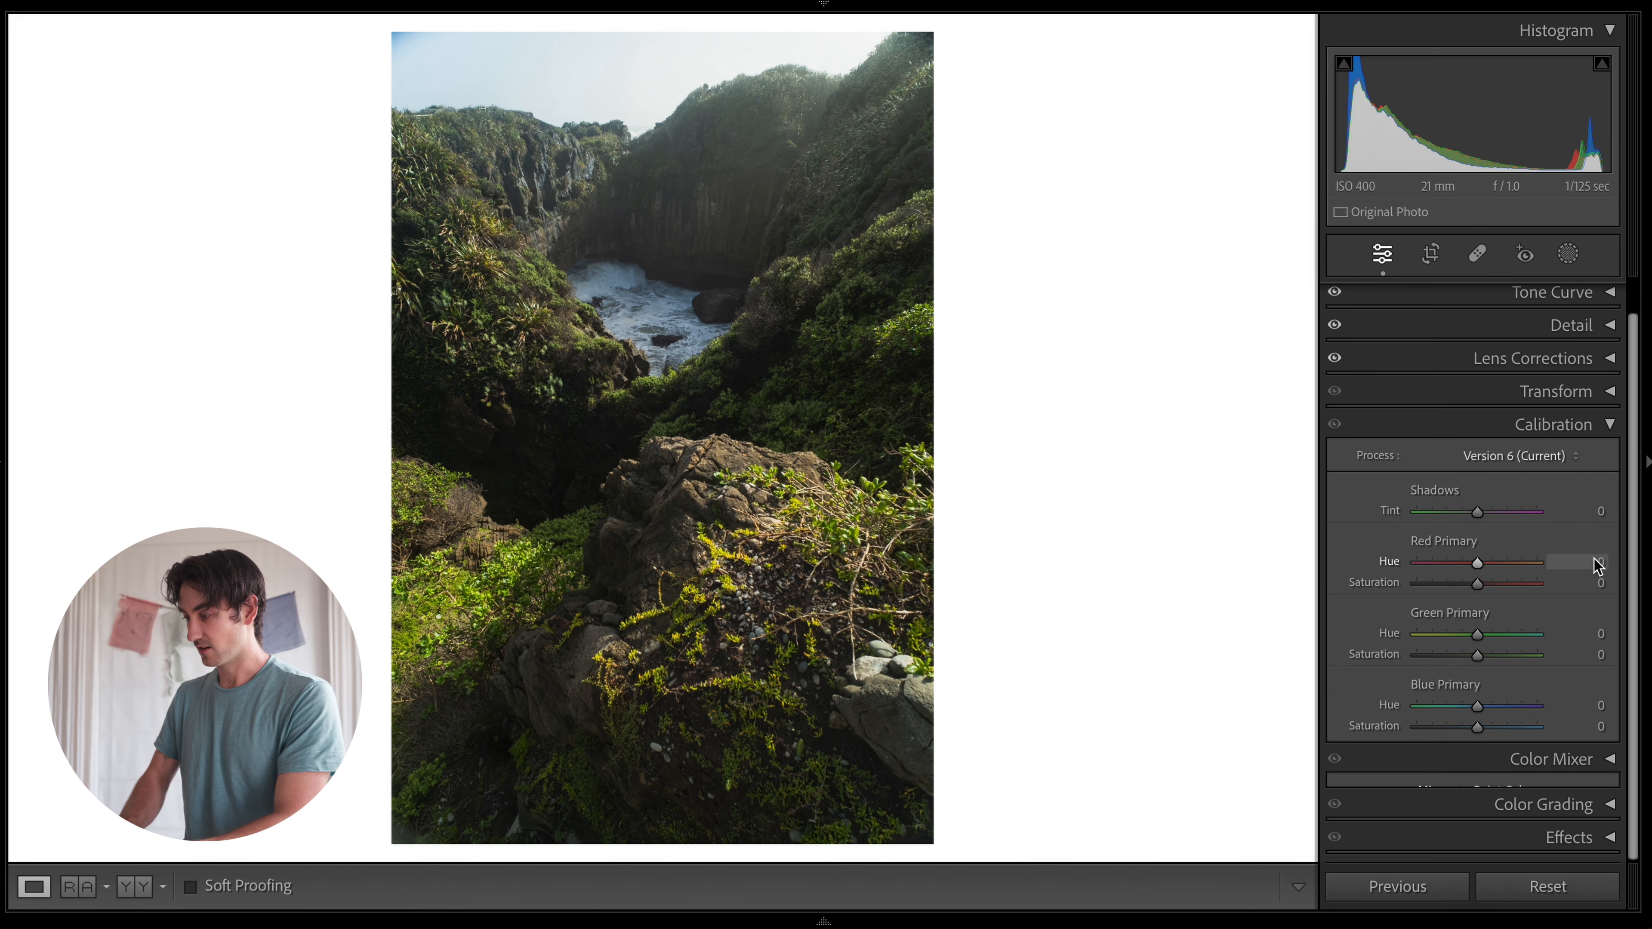
left_click(1568, 799)
scroll(1567, 798, "down", 10)
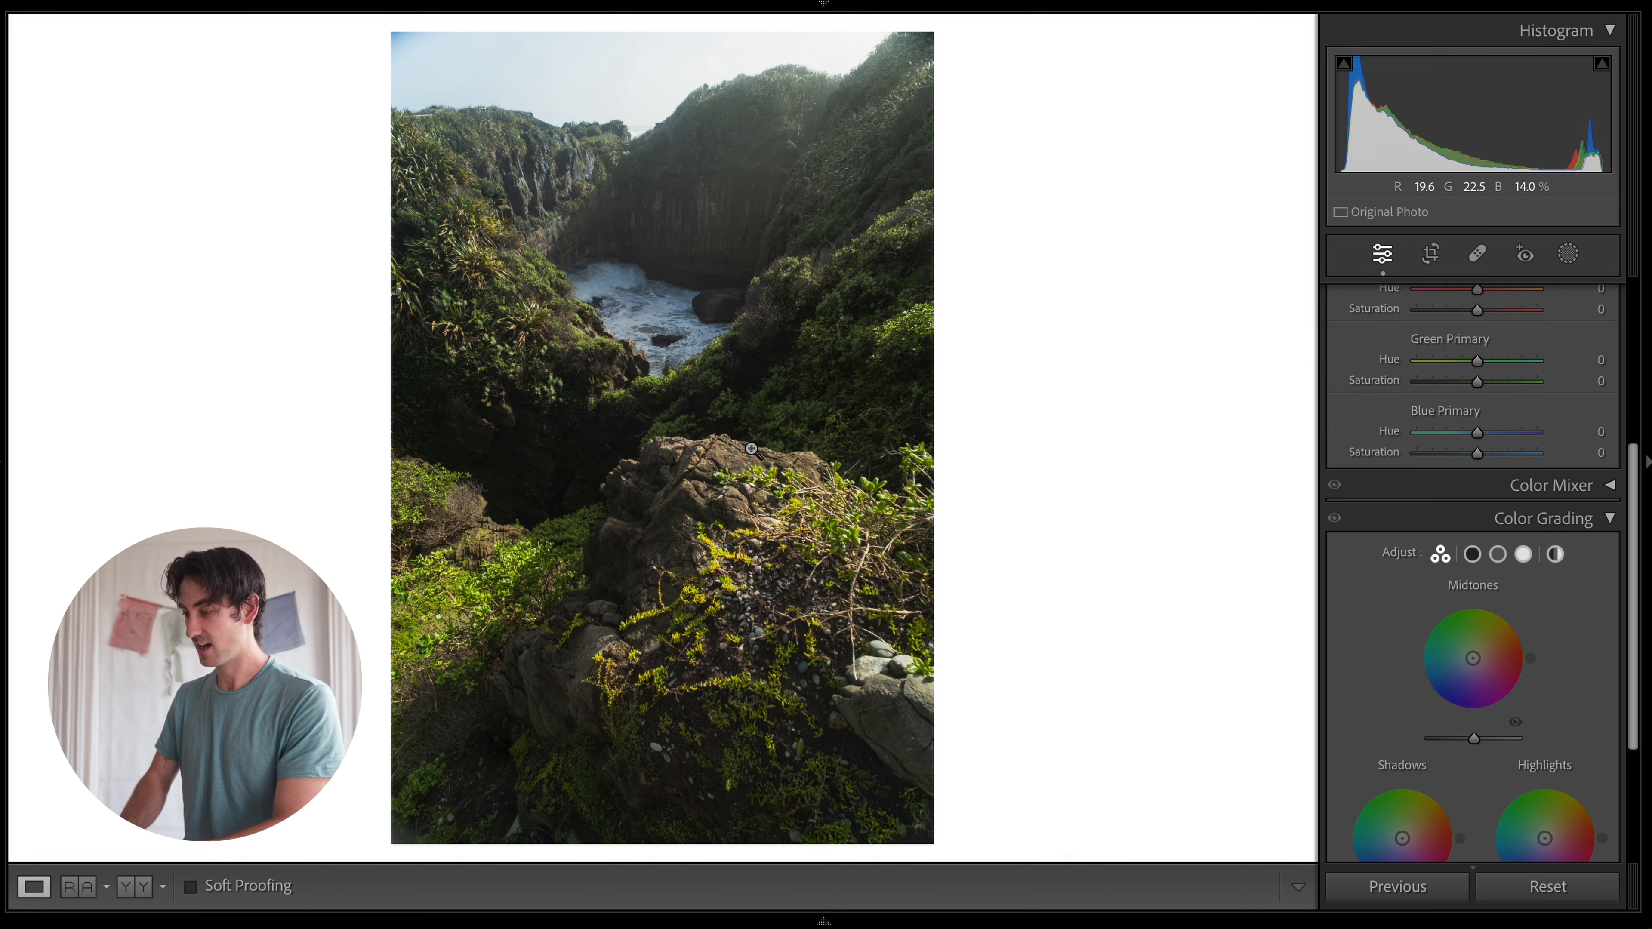
left_click(1576, 485)
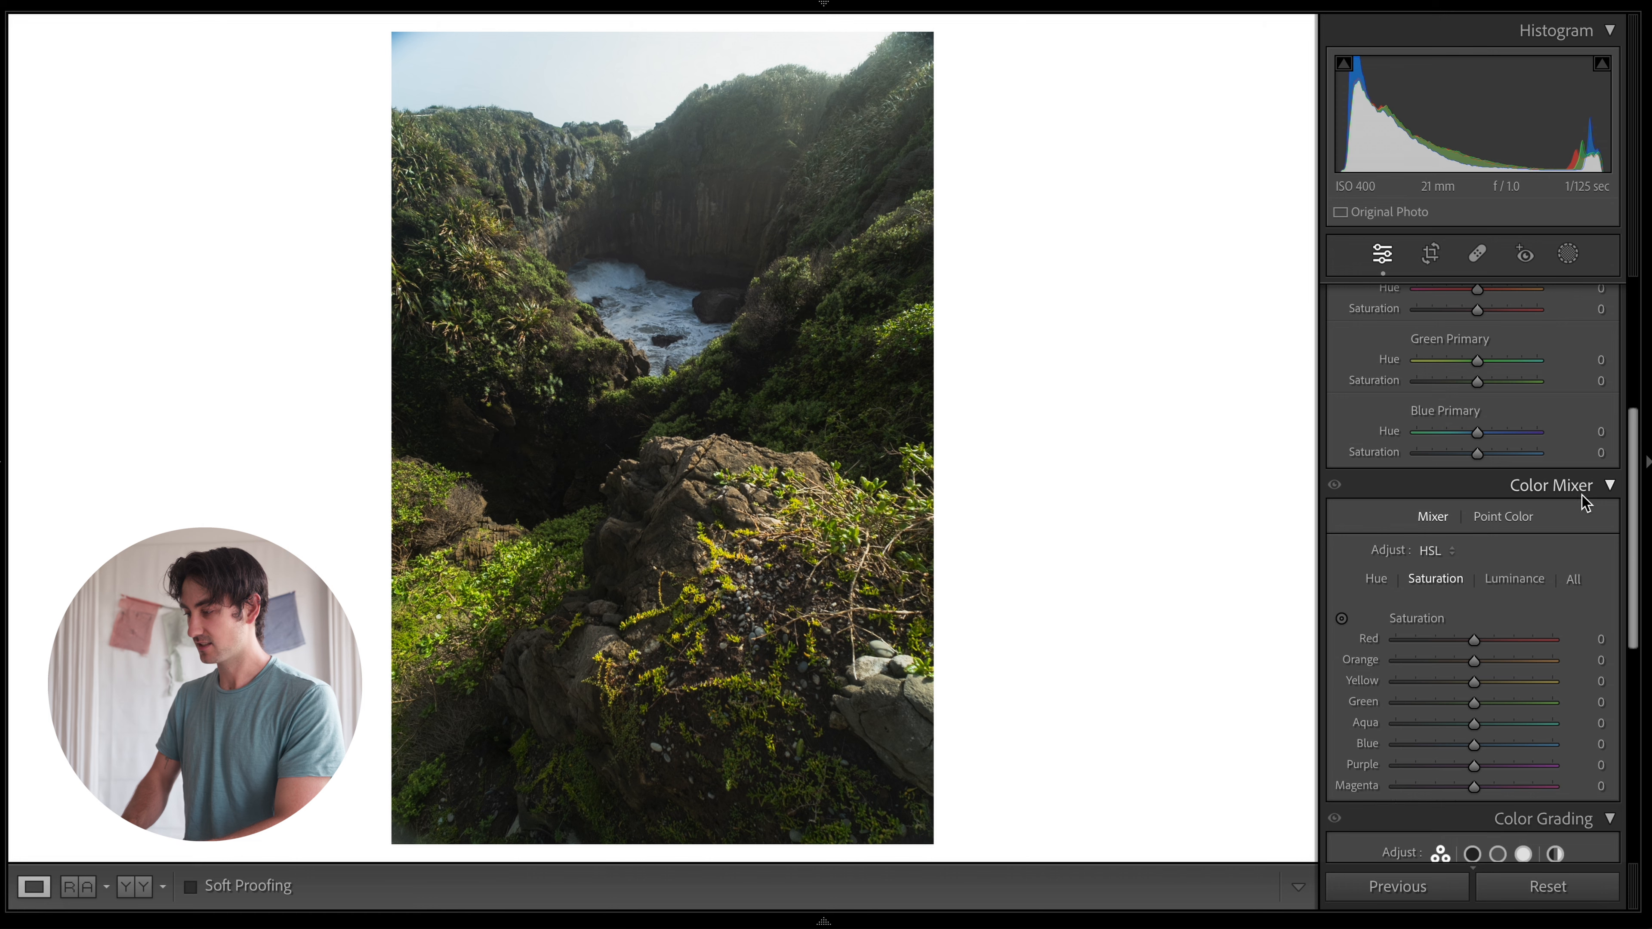
left_click(1579, 496)
left_click(1568, 522)
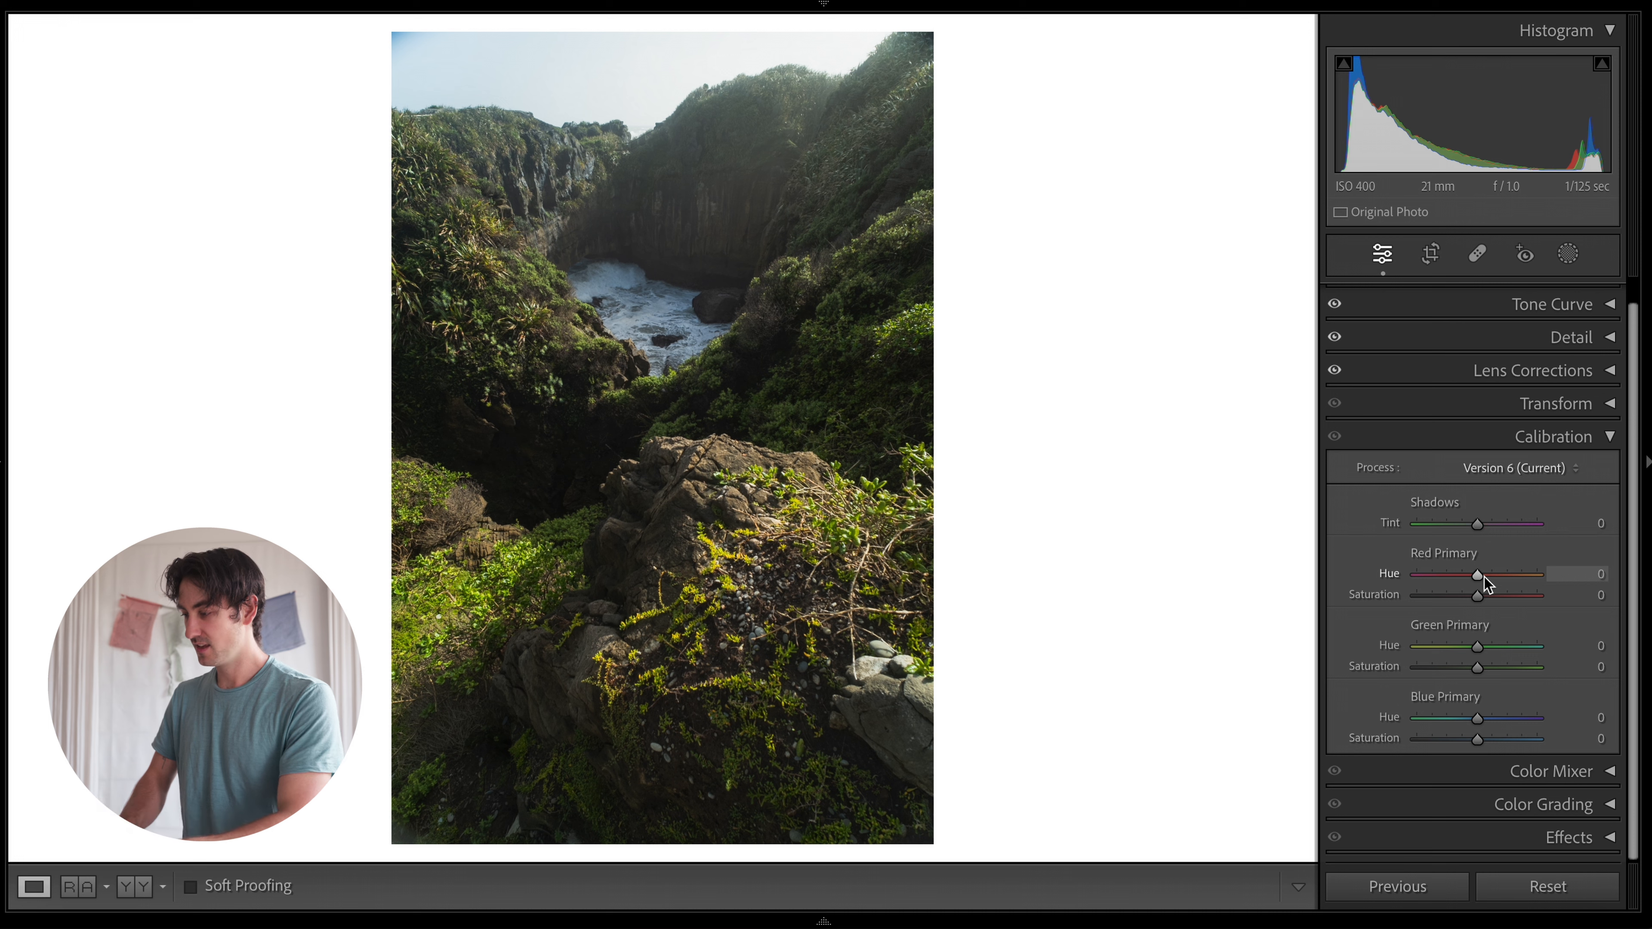
Set Calibration to Red Primary Hue +50, Saturation -15; Green Primary Hue -29, Saturation +11; Blue Primary Hue -10, Saturation -10.
left_click_drag(1479, 576, 1471, 719)
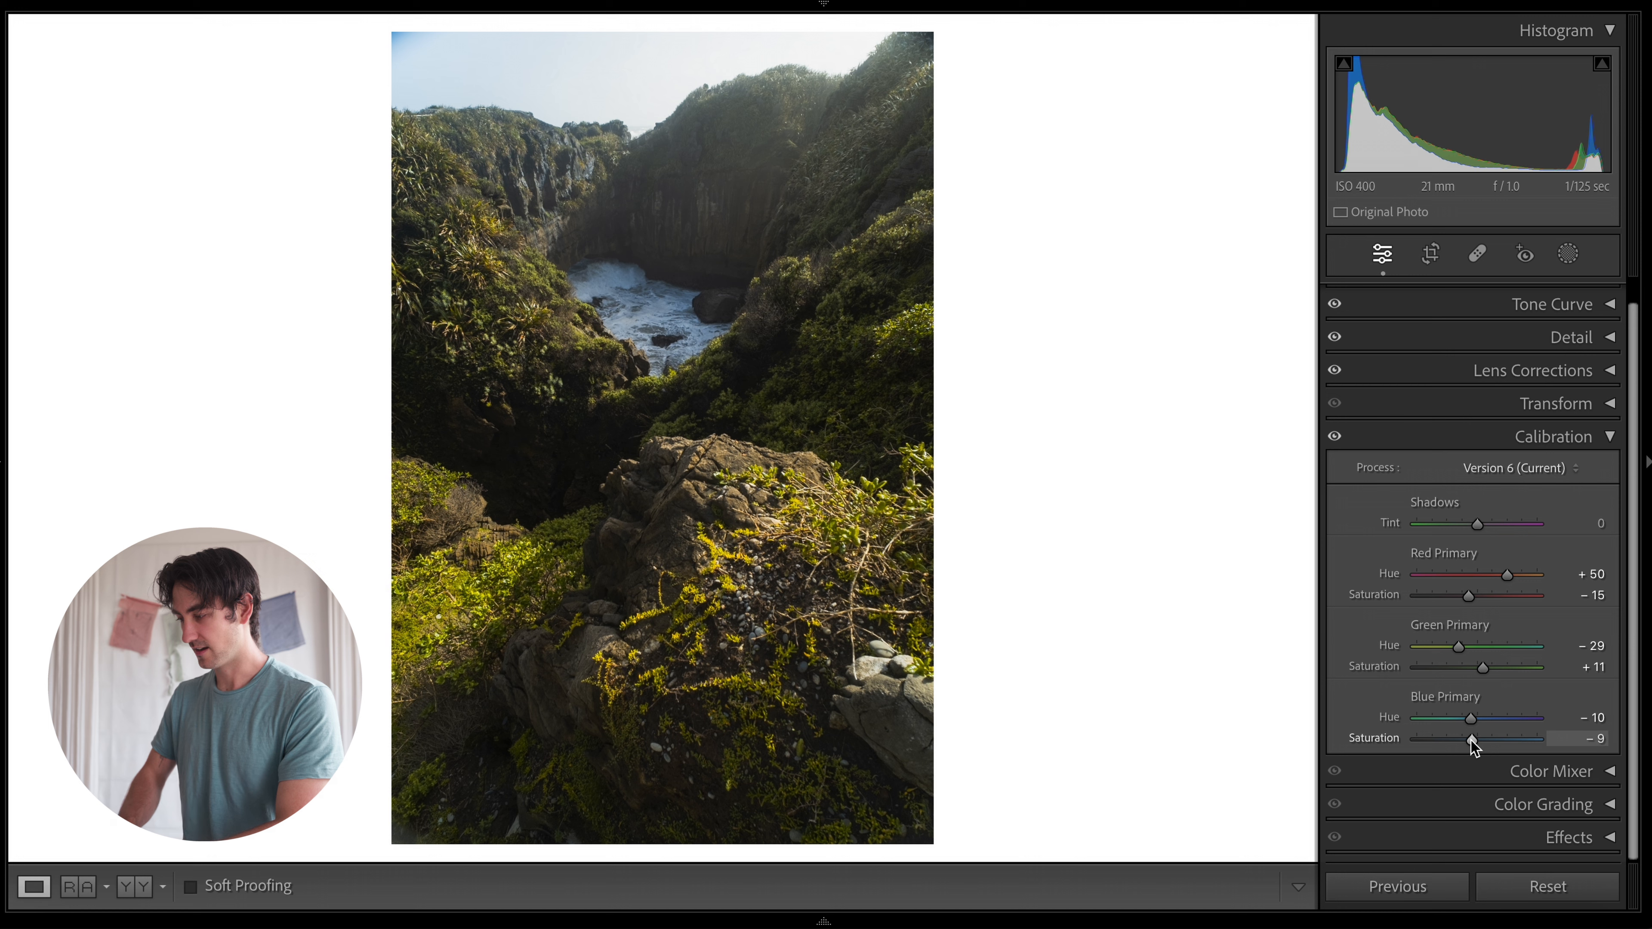
left_click_drag(1471, 741, 1470, 740)
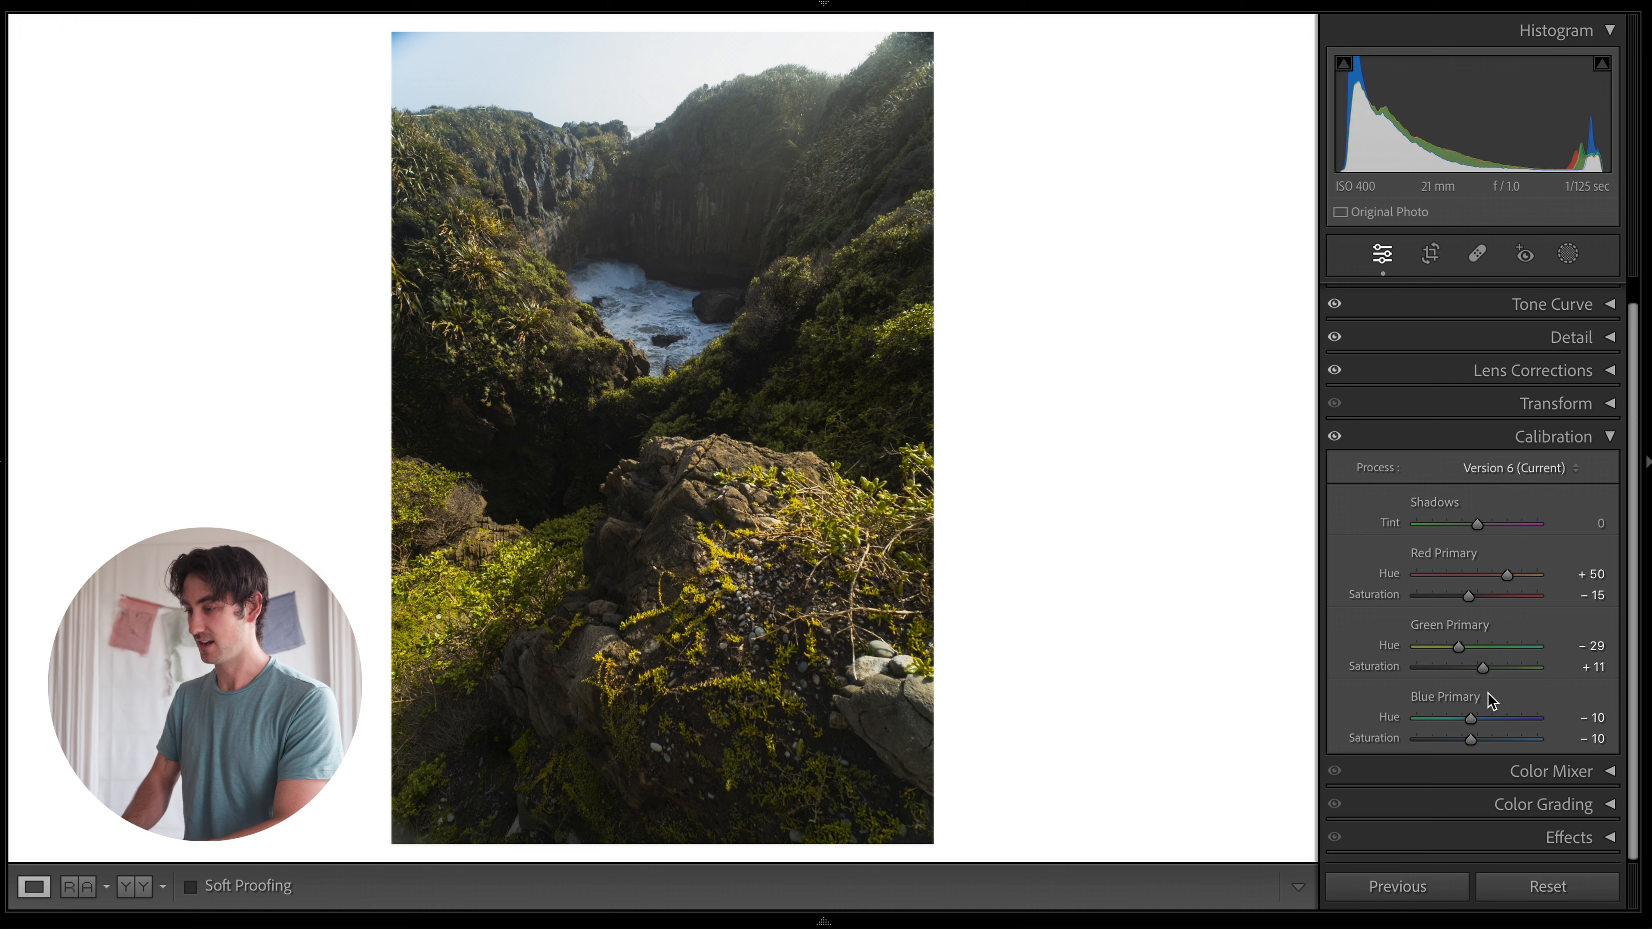
left_click(1565, 448)
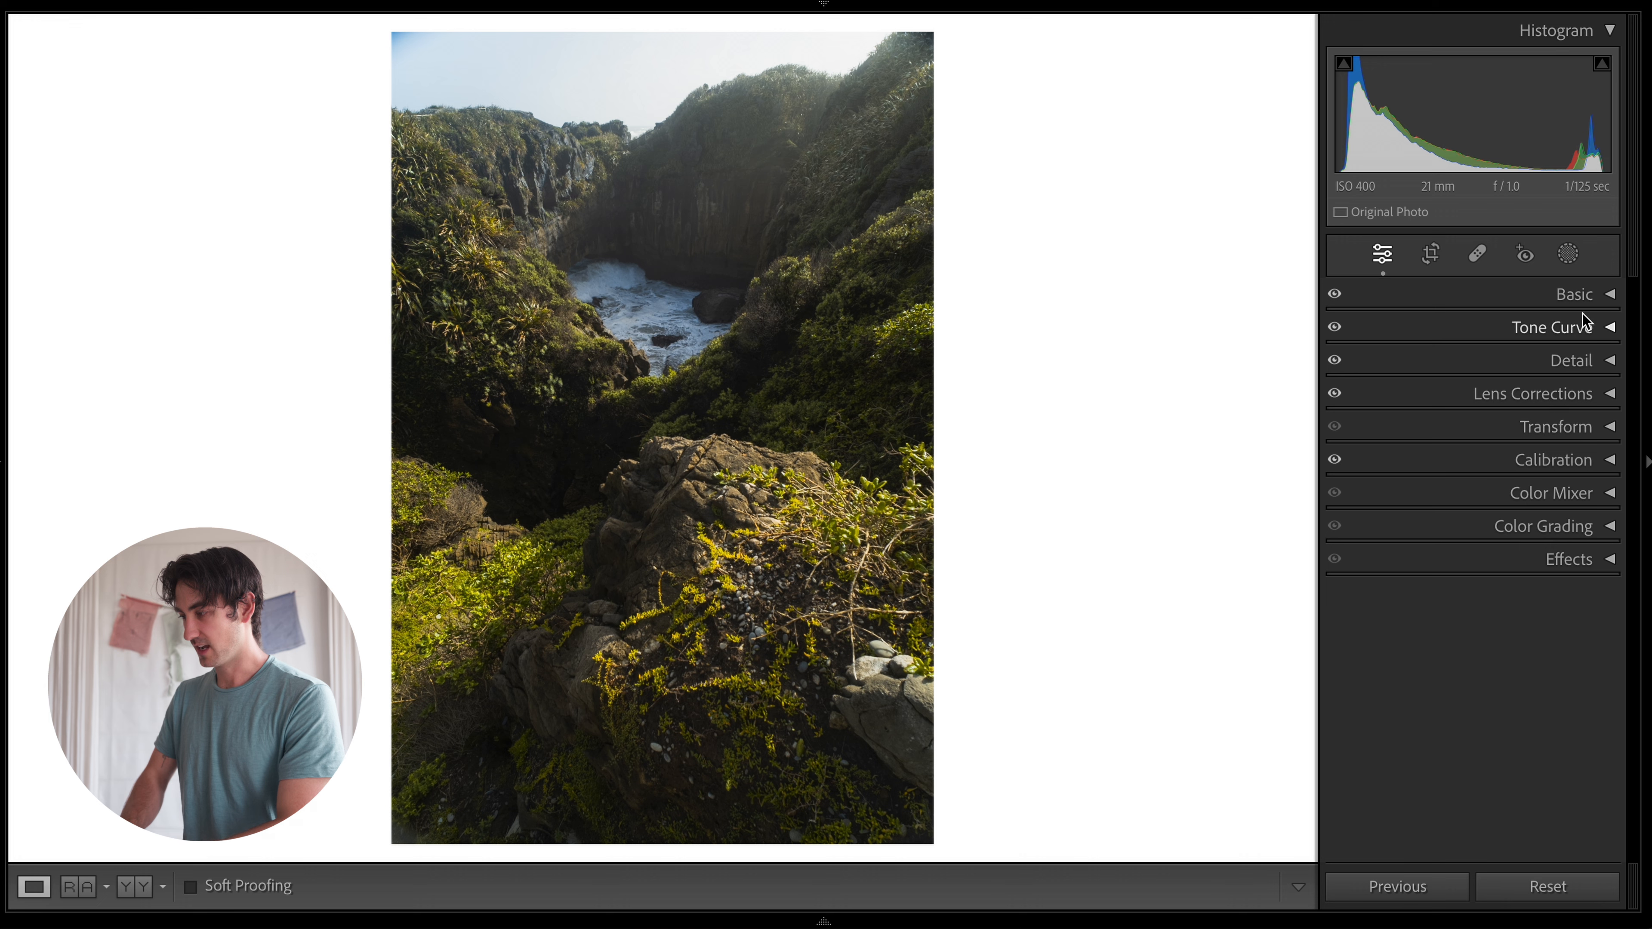
Return the white balance to As Shot in the Basic adjustments, and set Temp to 5,550.
left_click(1590, 296)
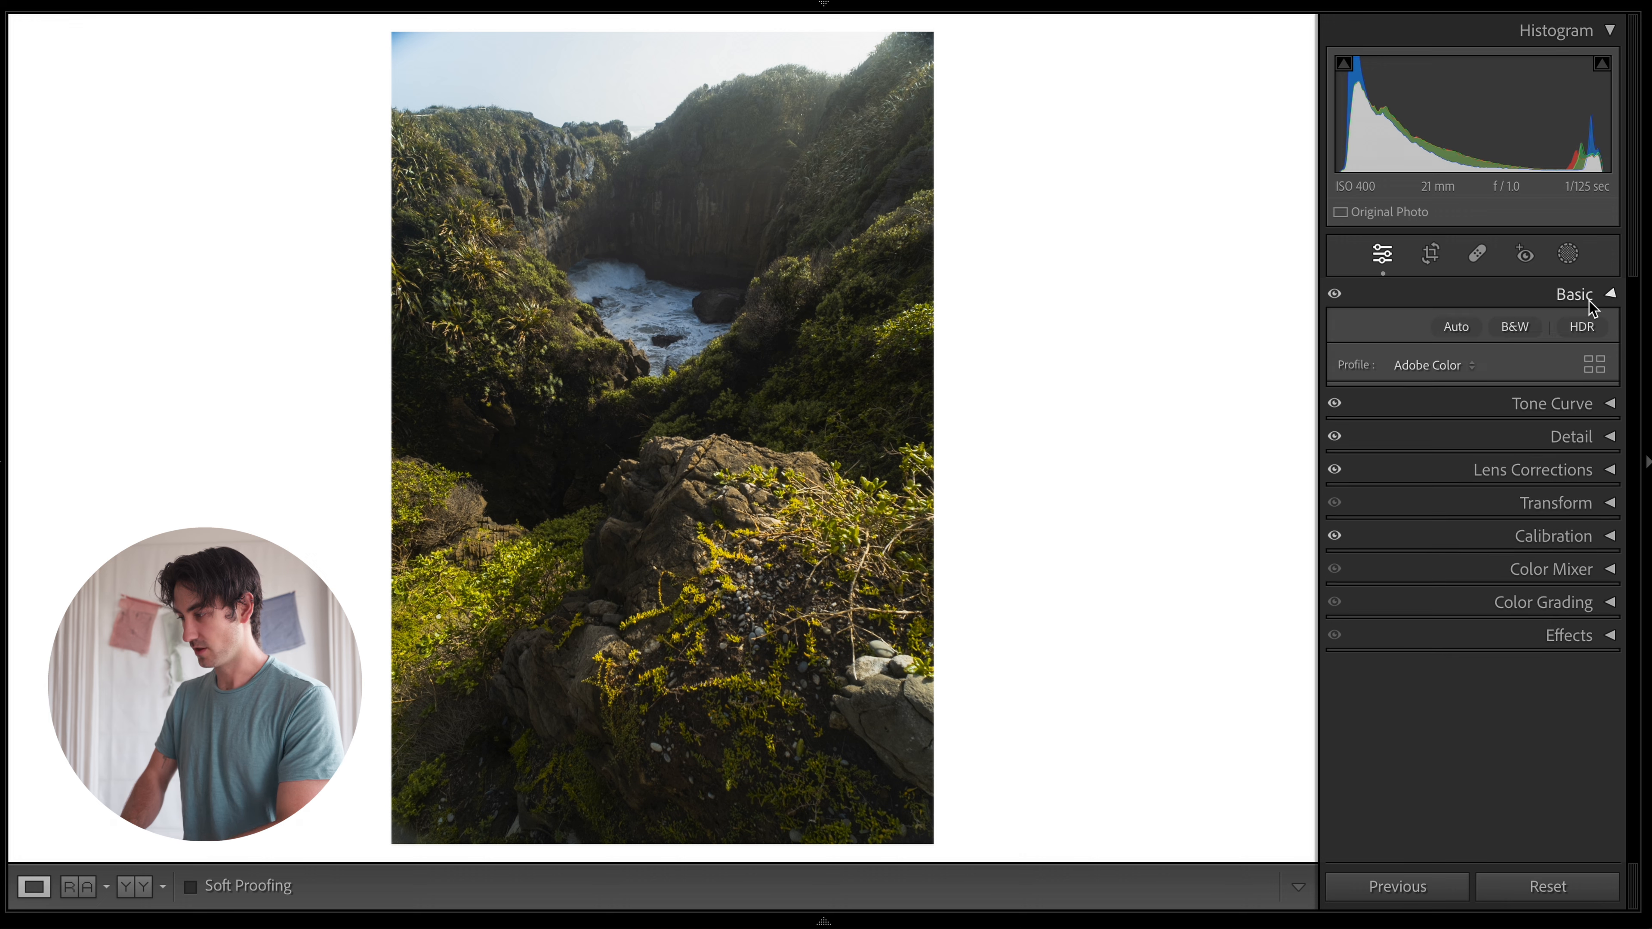
scroll(1511, 500, "down", 1)
scroll(1511, 500, "up", 1)
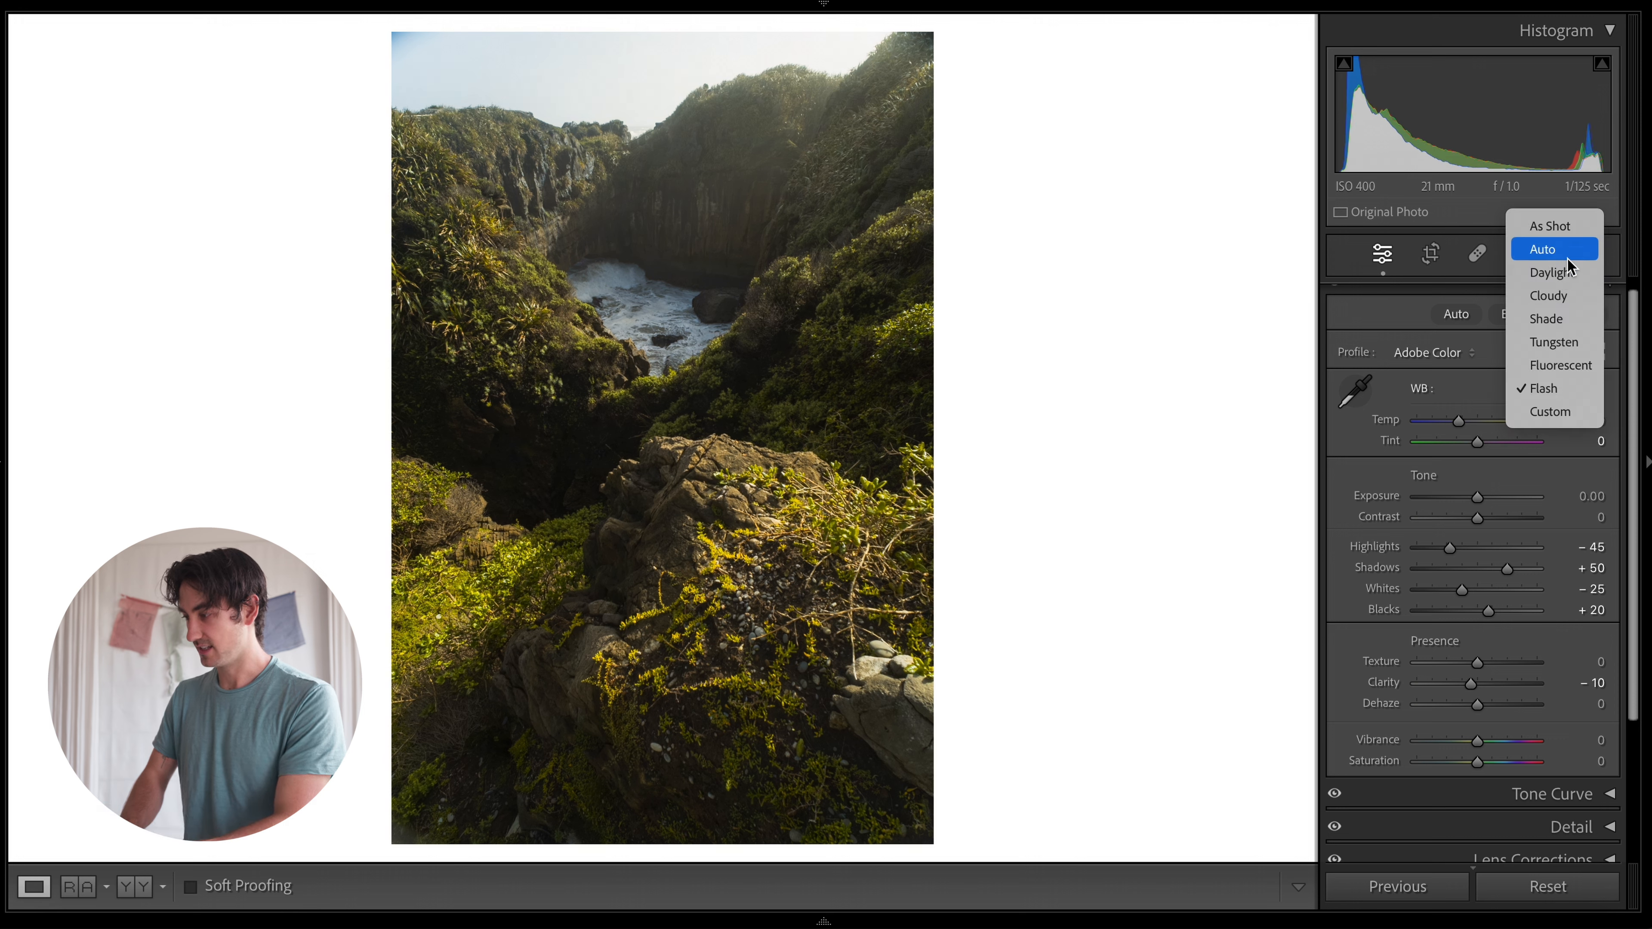
left_click(1558, 227)
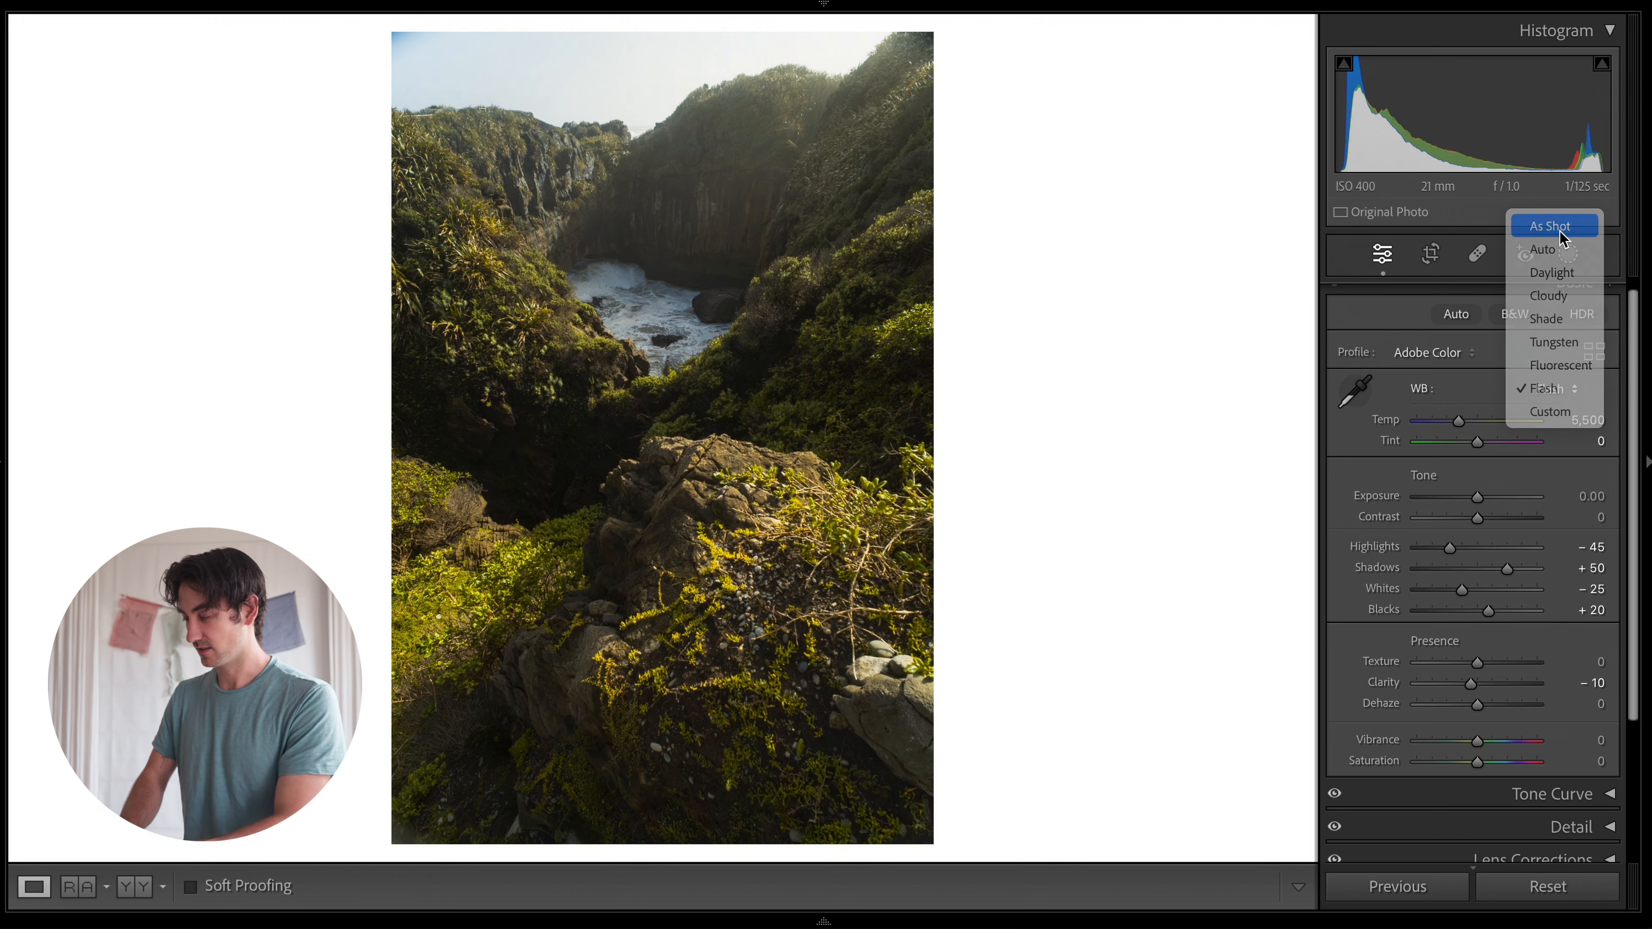
left_click_drag(1460, 420, 1466, 415)
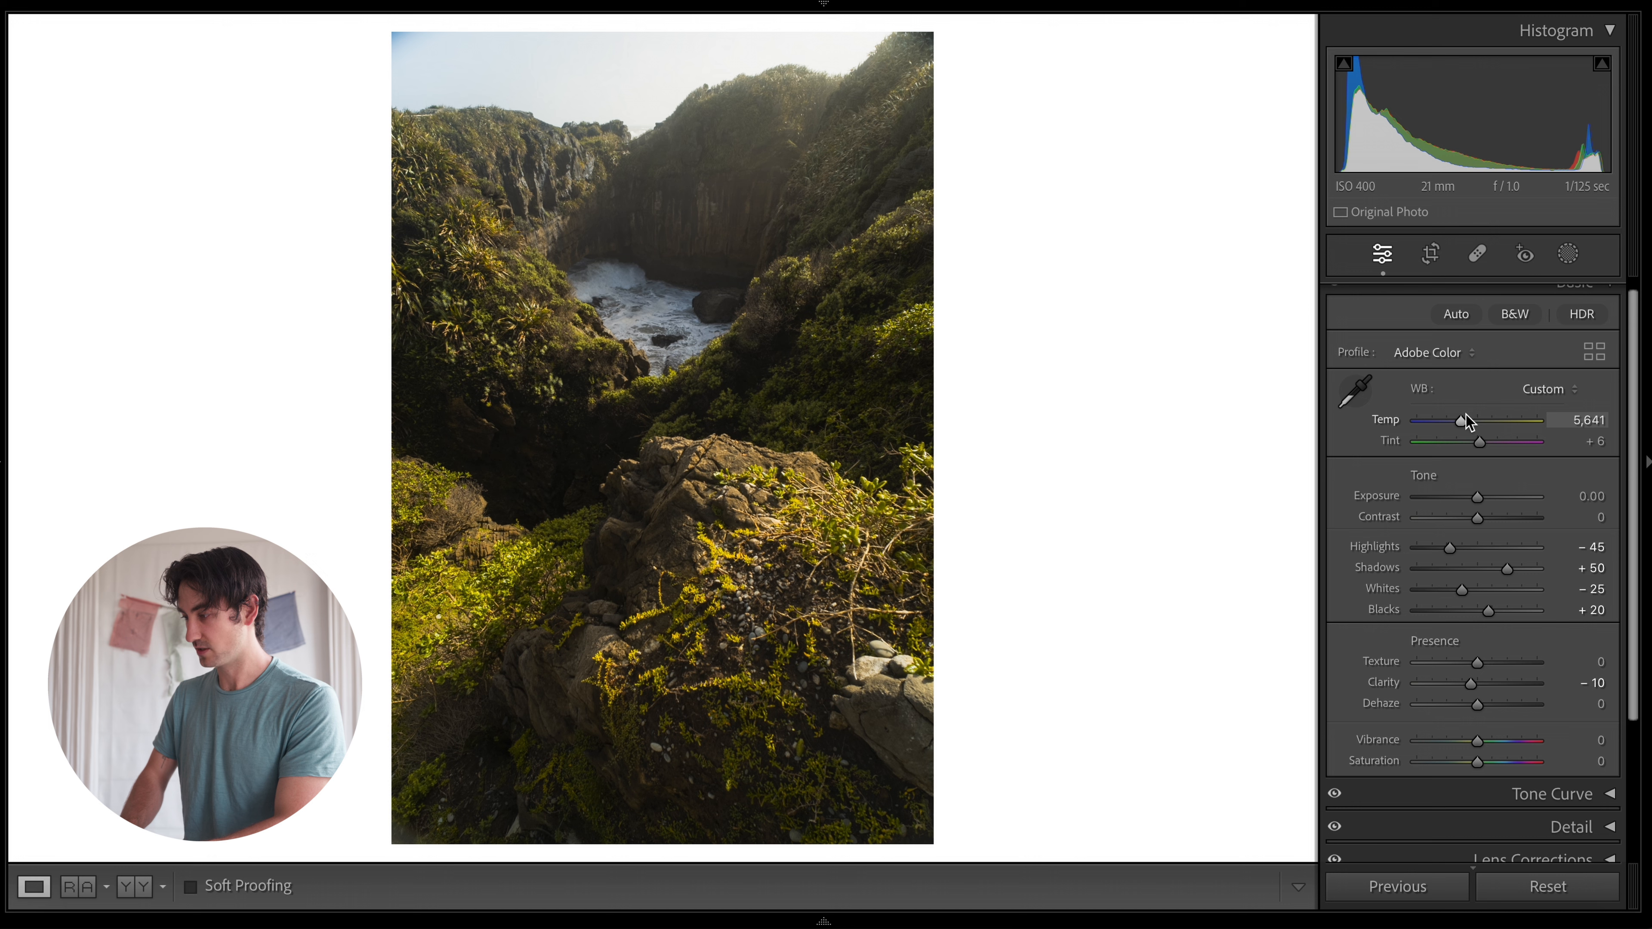
left_click(1597, 420)
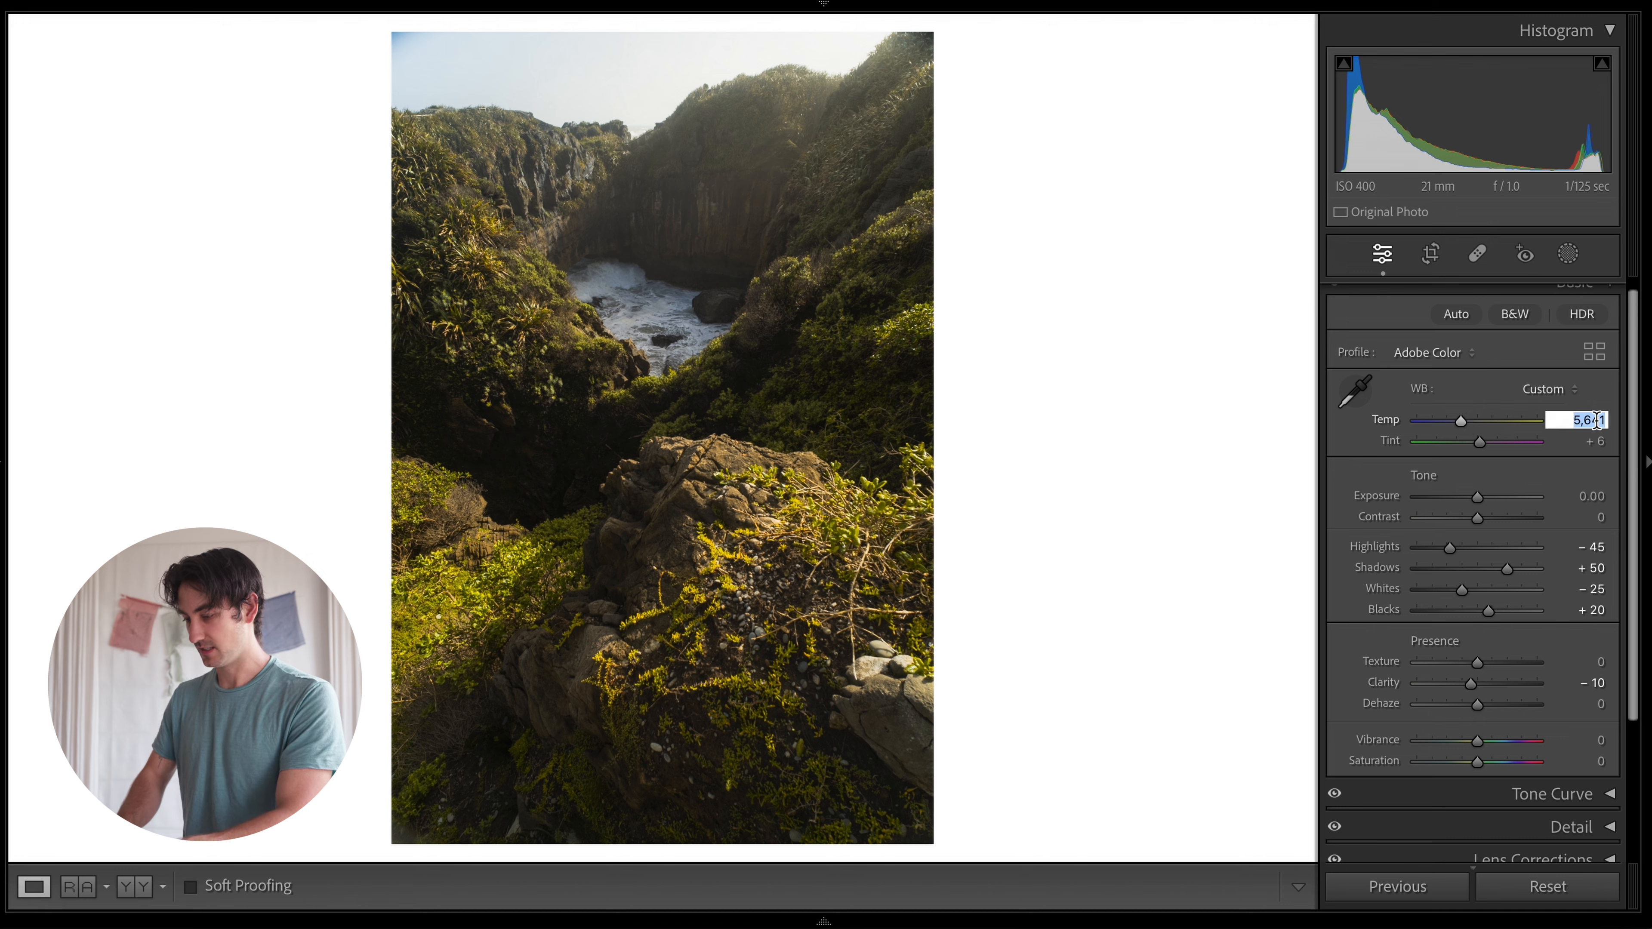
type("550")
Try a more magenta white balance tint and settle on Tint +5.
left_click_drag(1483, 442, 1485, 442)
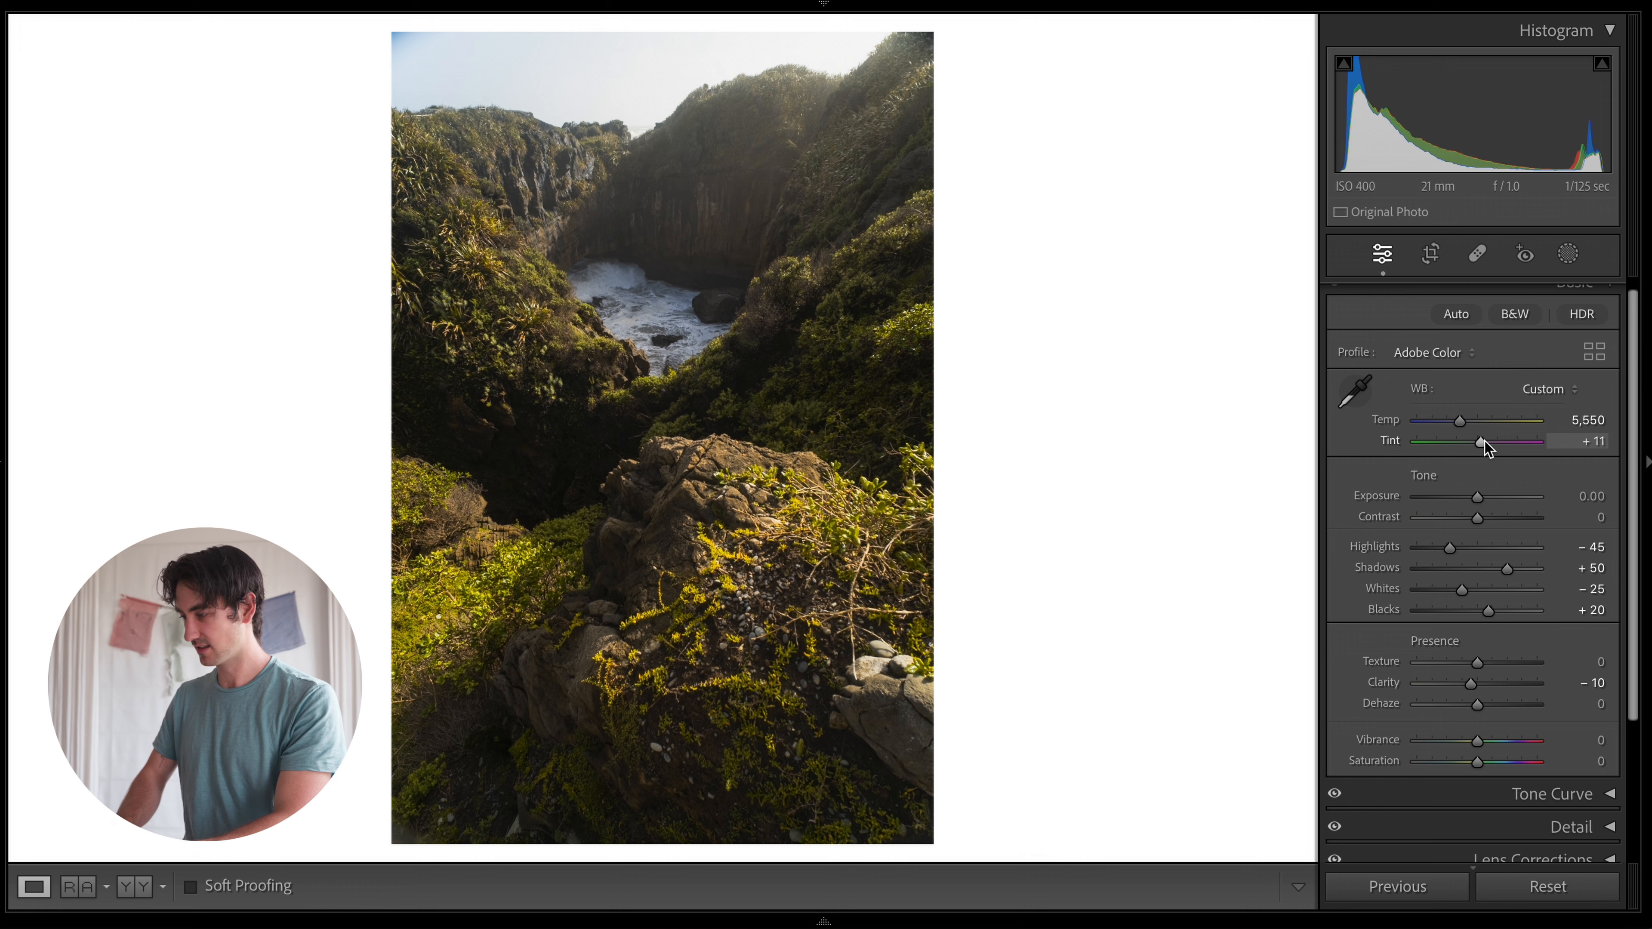
left_click(1600, 442)
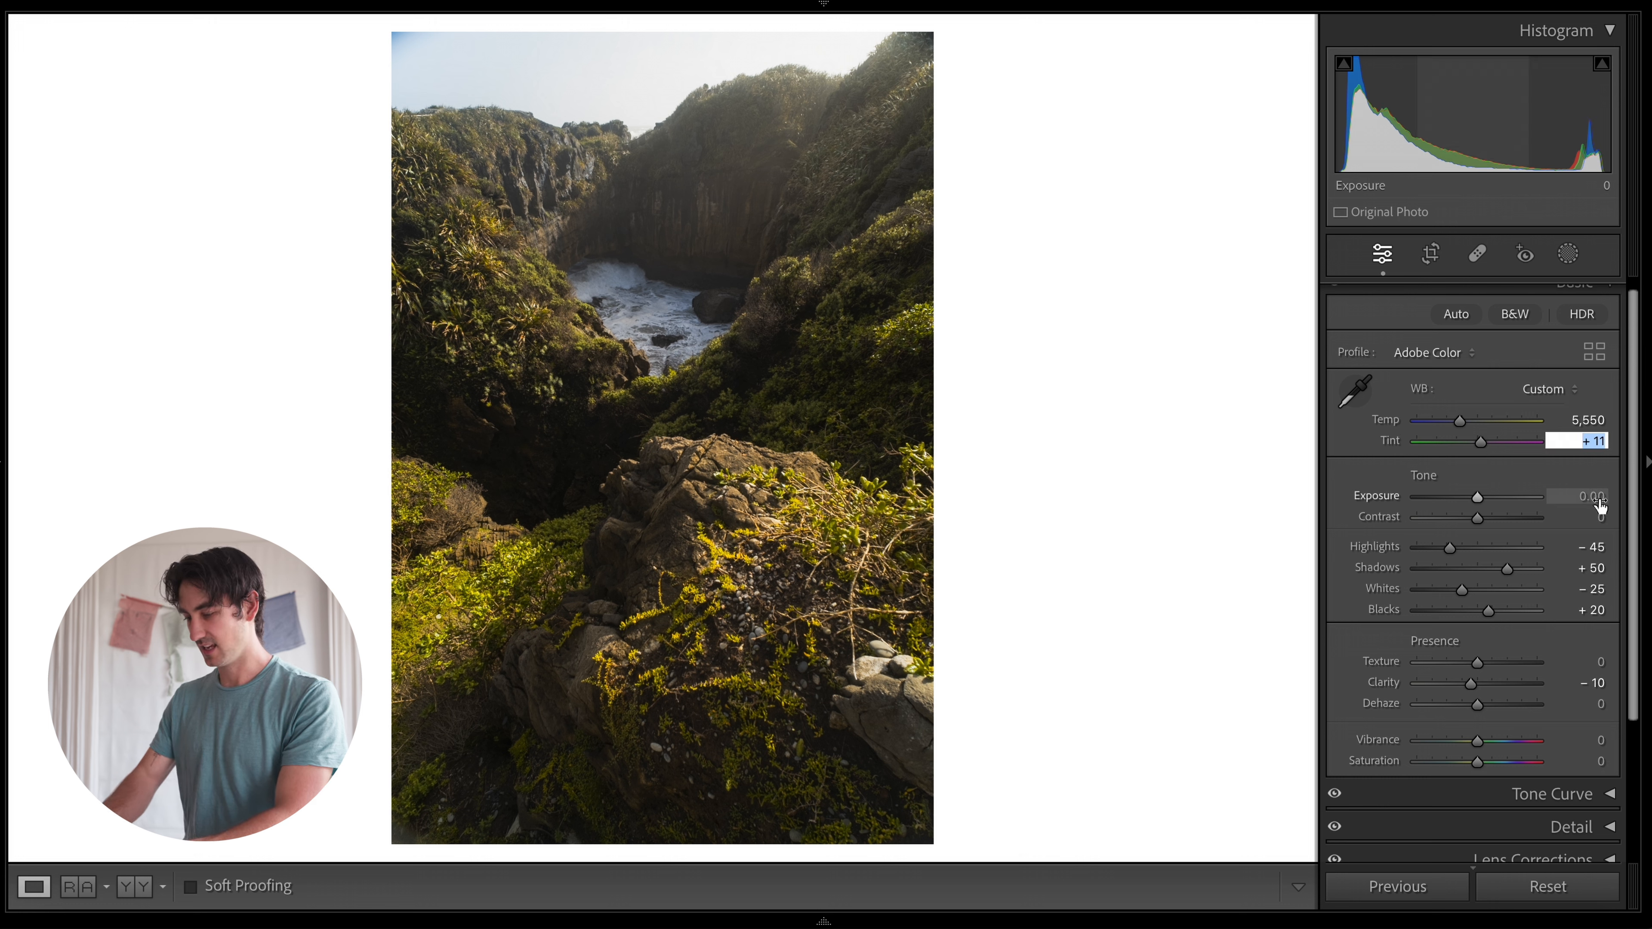
type("5")
key("Return")
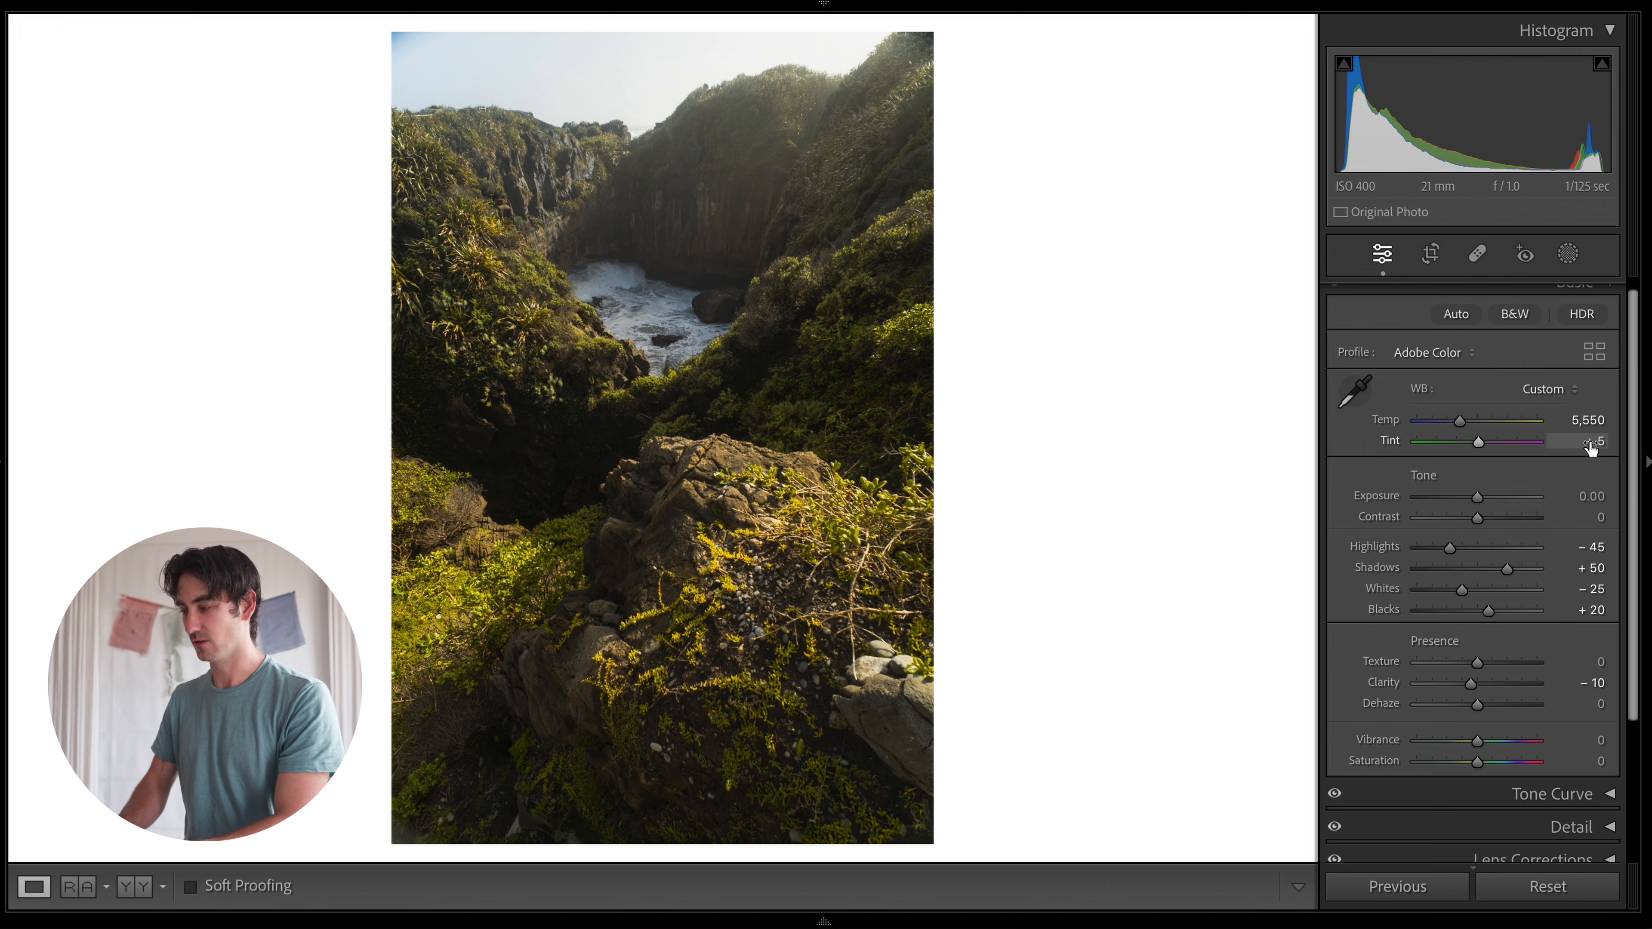
scroll(1591, 448, "up", 1)
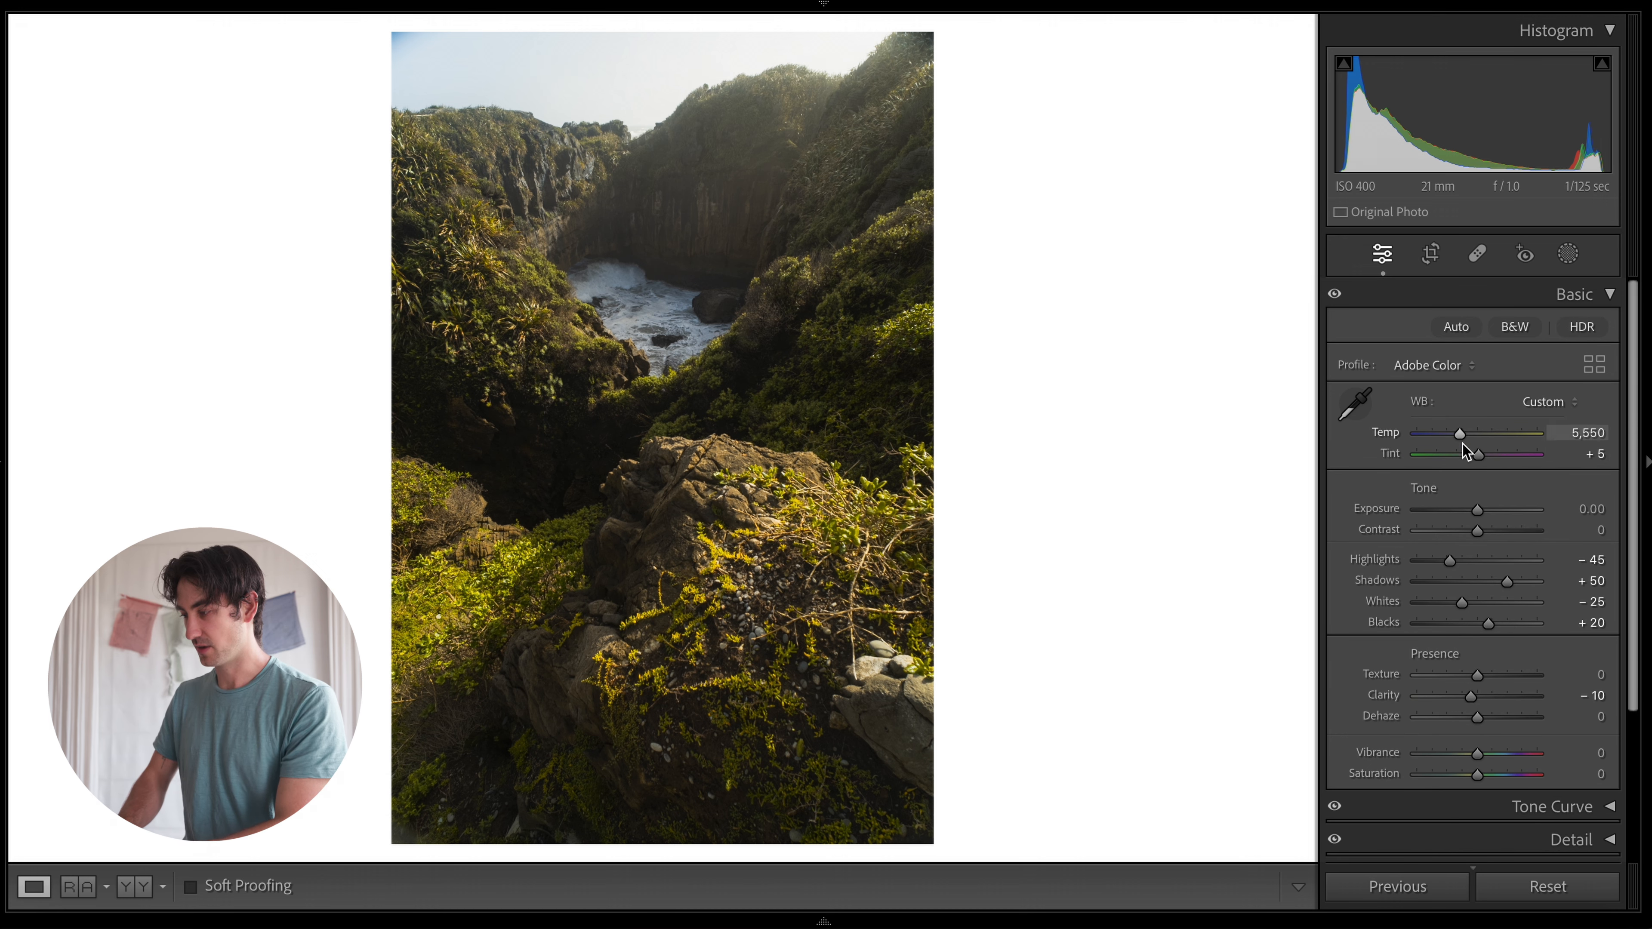
Inspect the foreground foliage up close, lower the Yellow saturation in the Color Mixer, and set Hue to Yellow -3 and Green -10.
scroll(1487, 452, "down", 3)
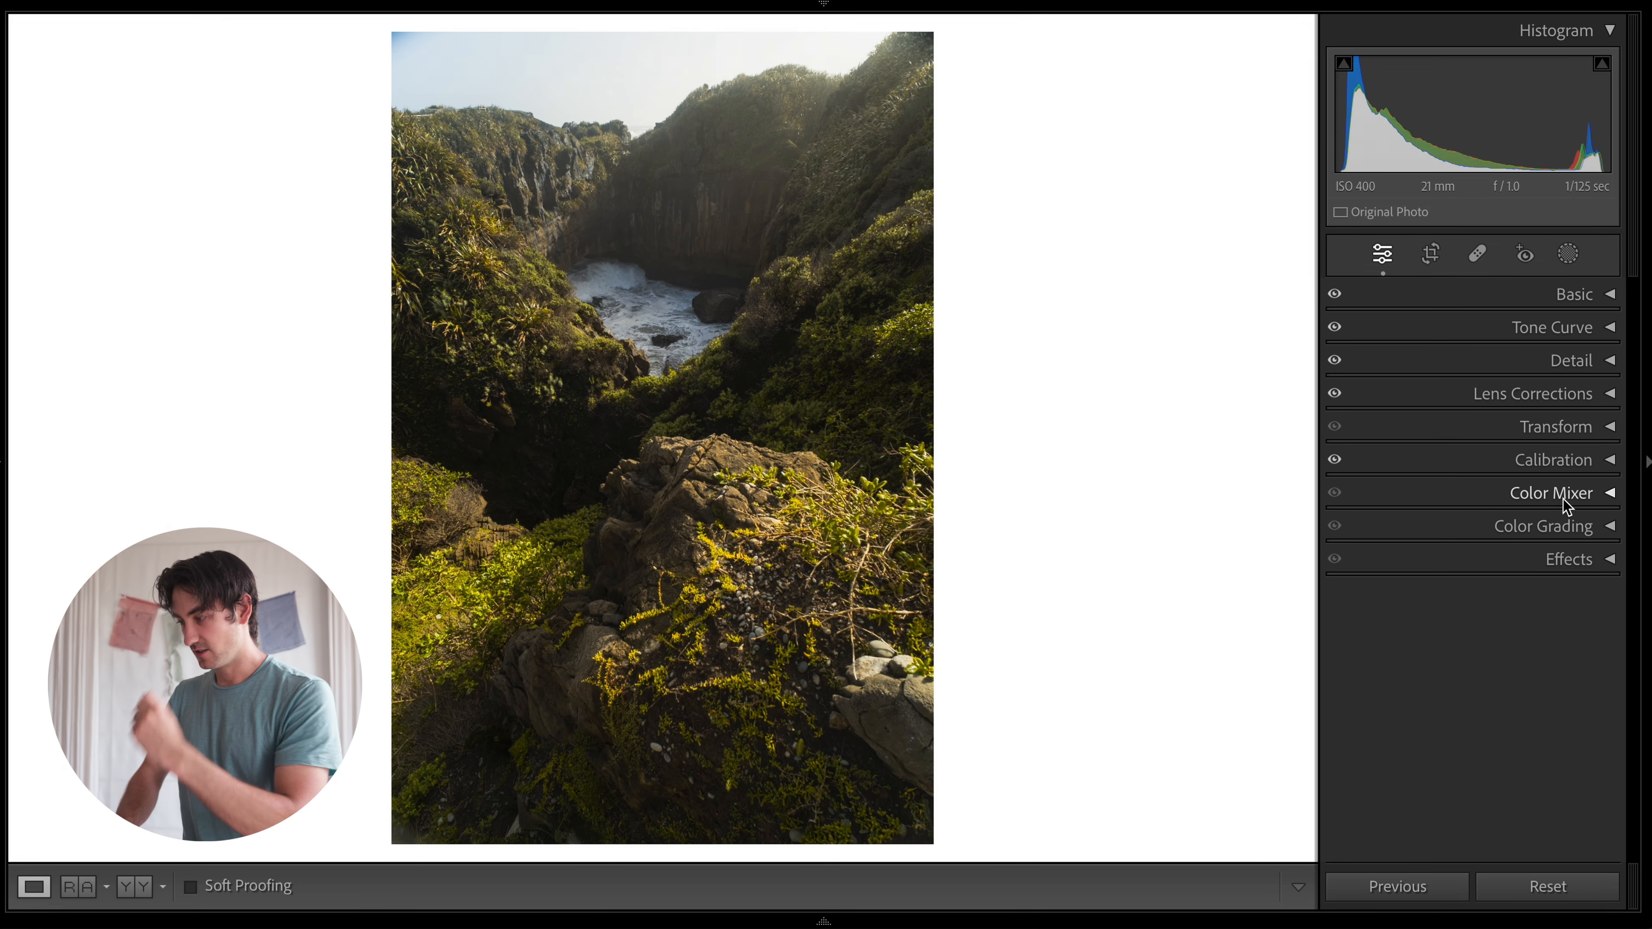
left_click(1563, 500)
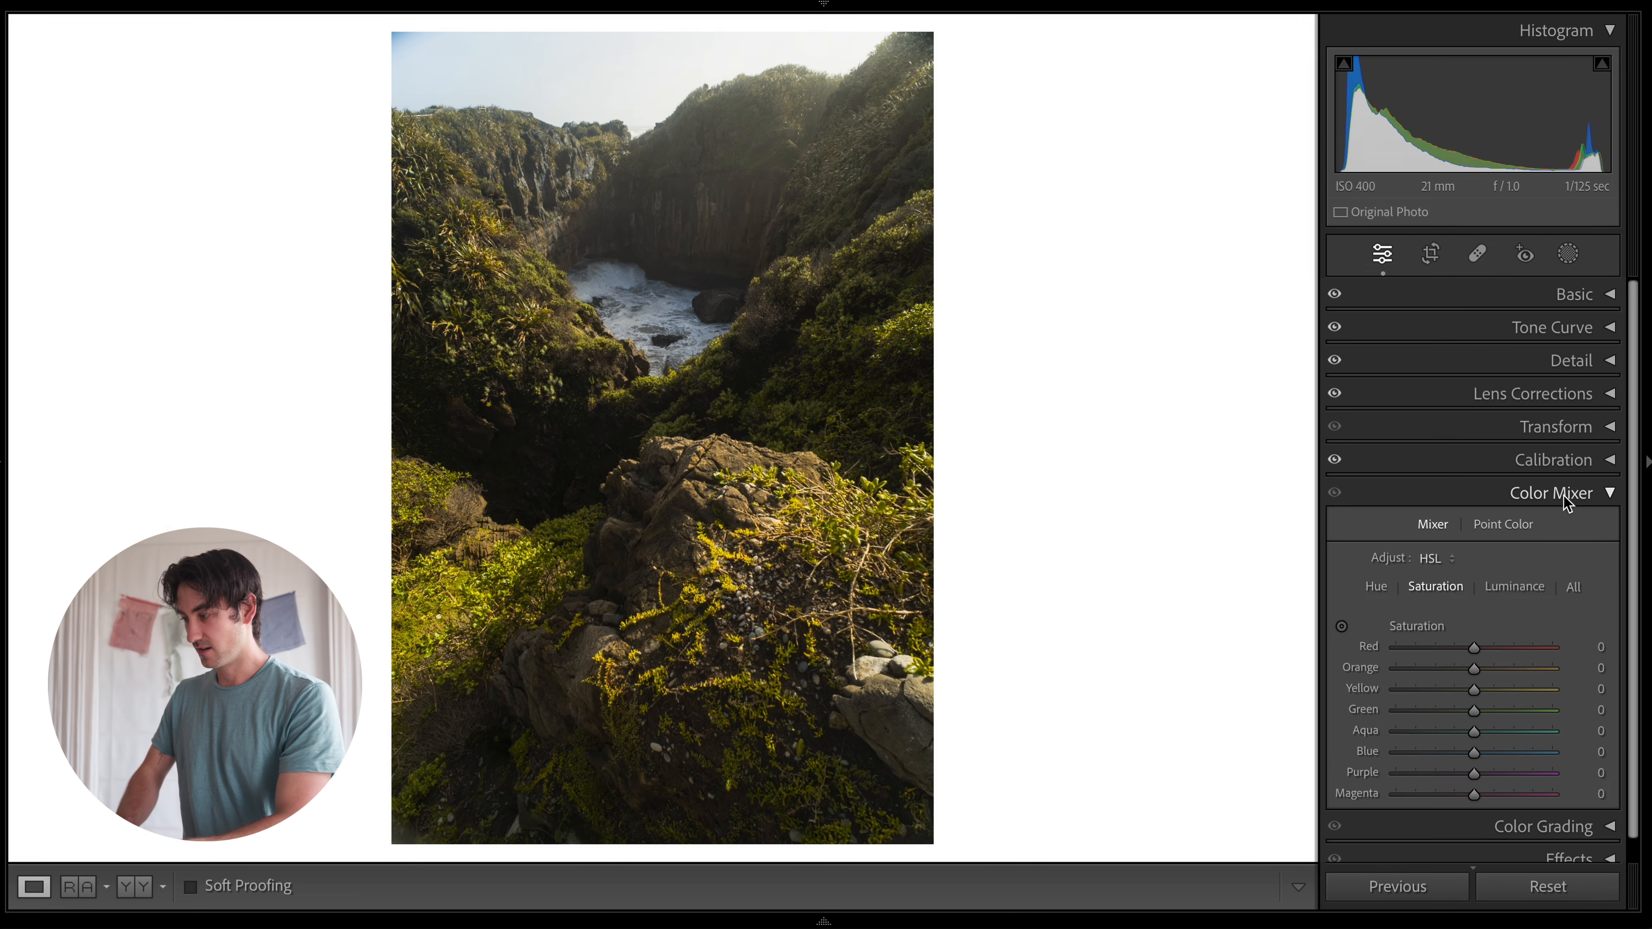
scroll(1507, 547, "down", 1)
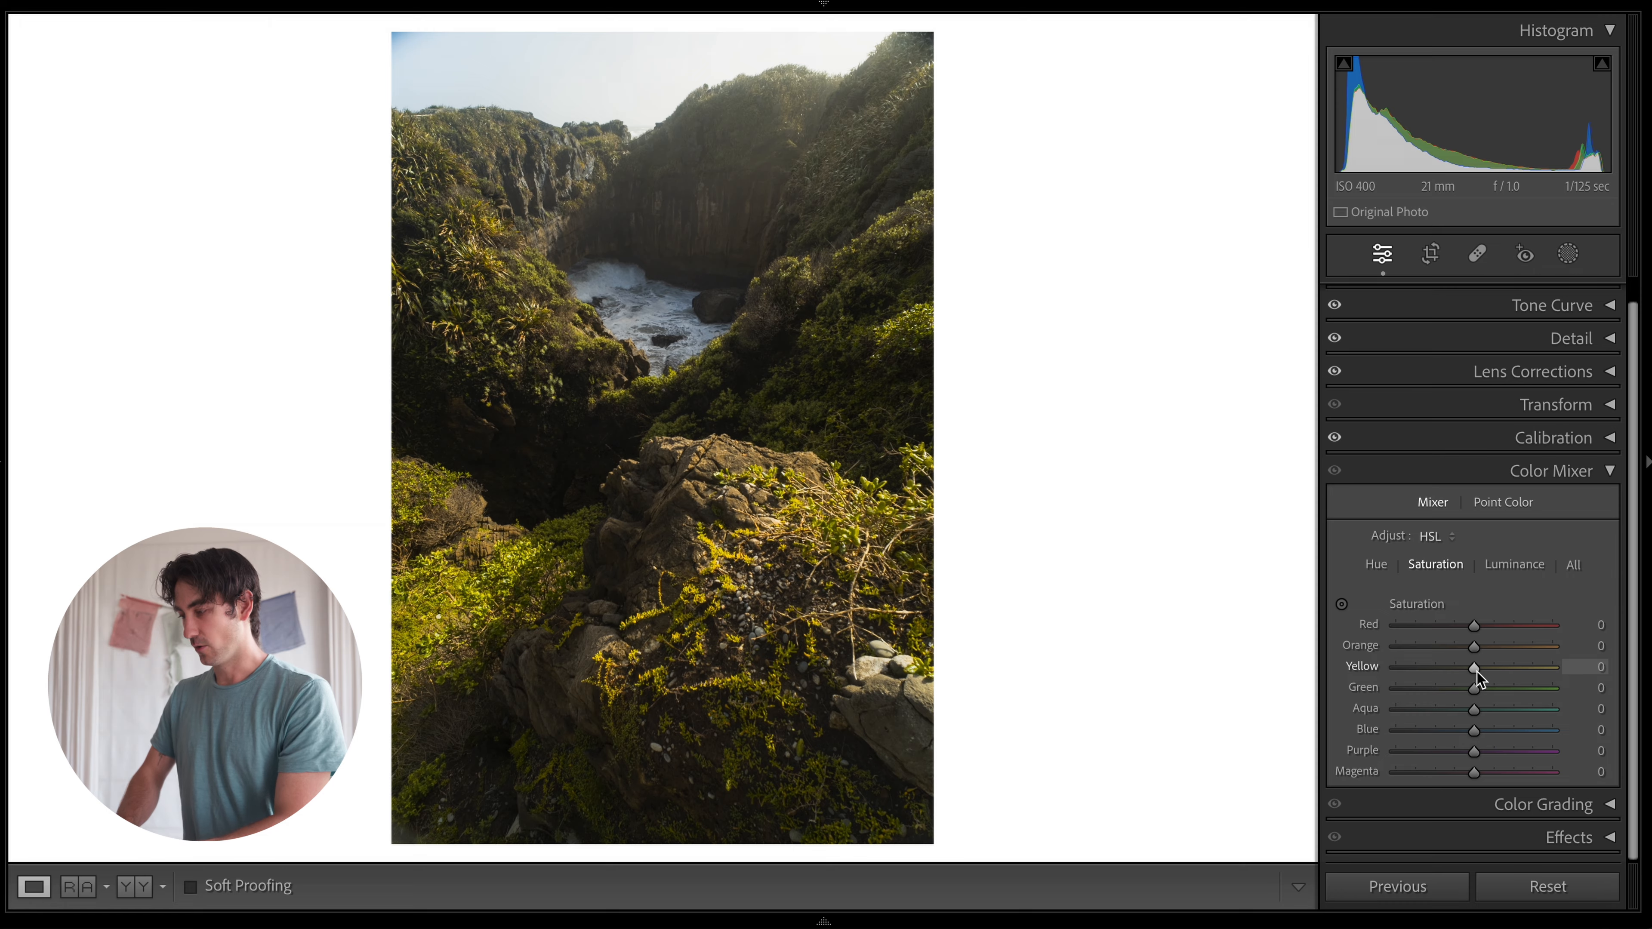
left_click(718, 558)
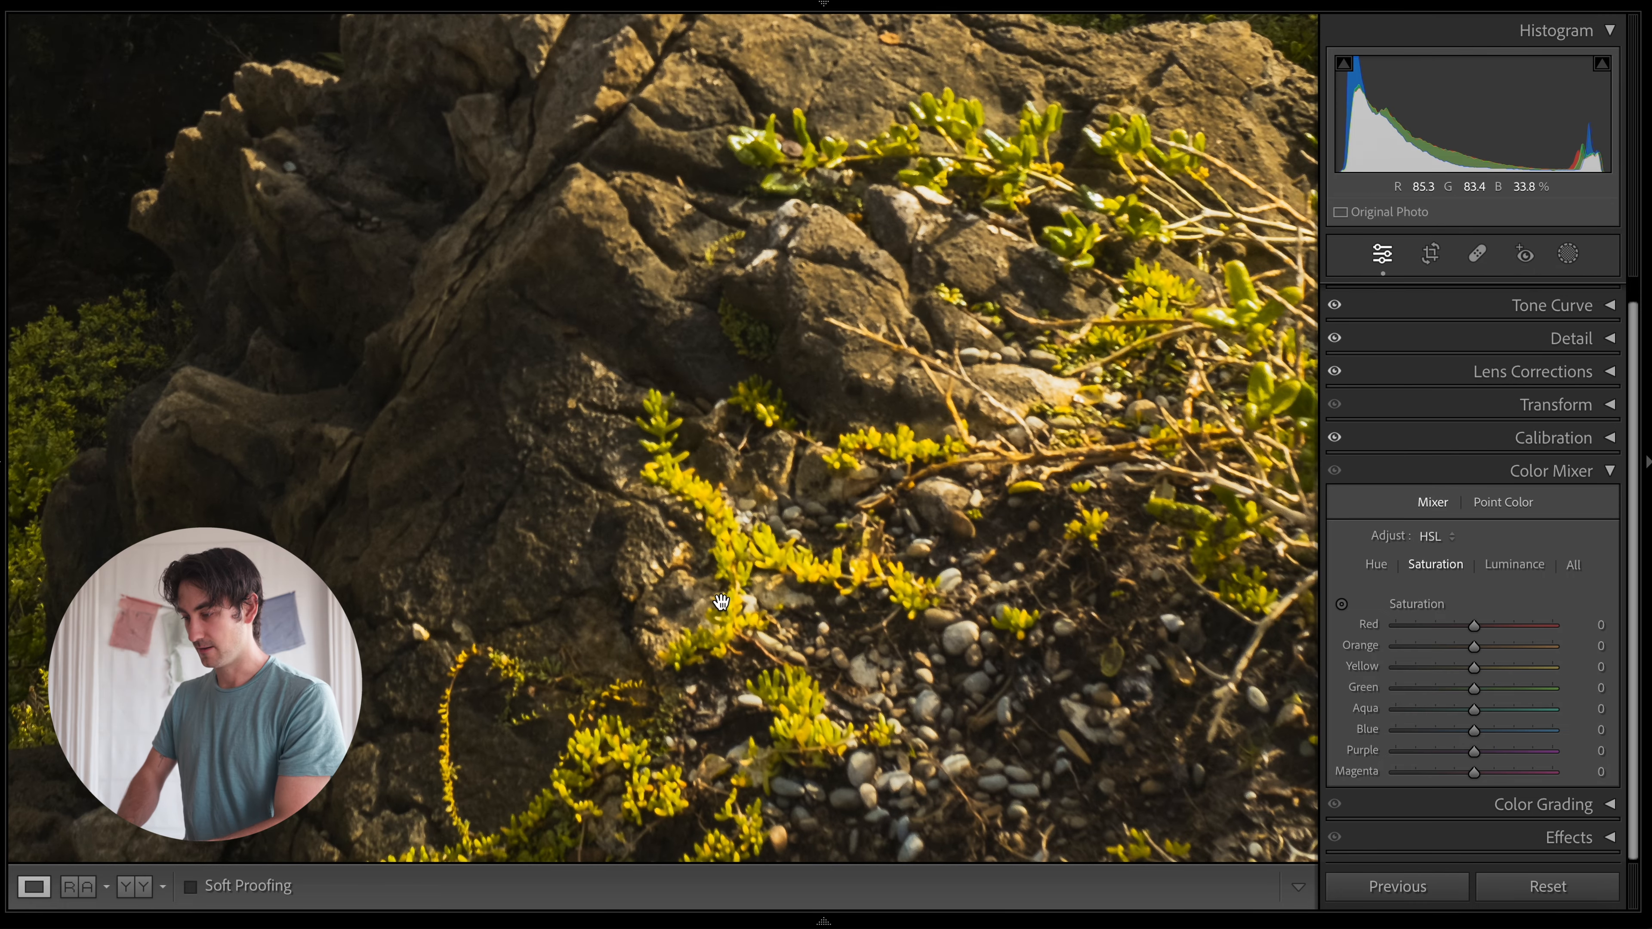
left_click(721, 602)
left_click(709, 574)
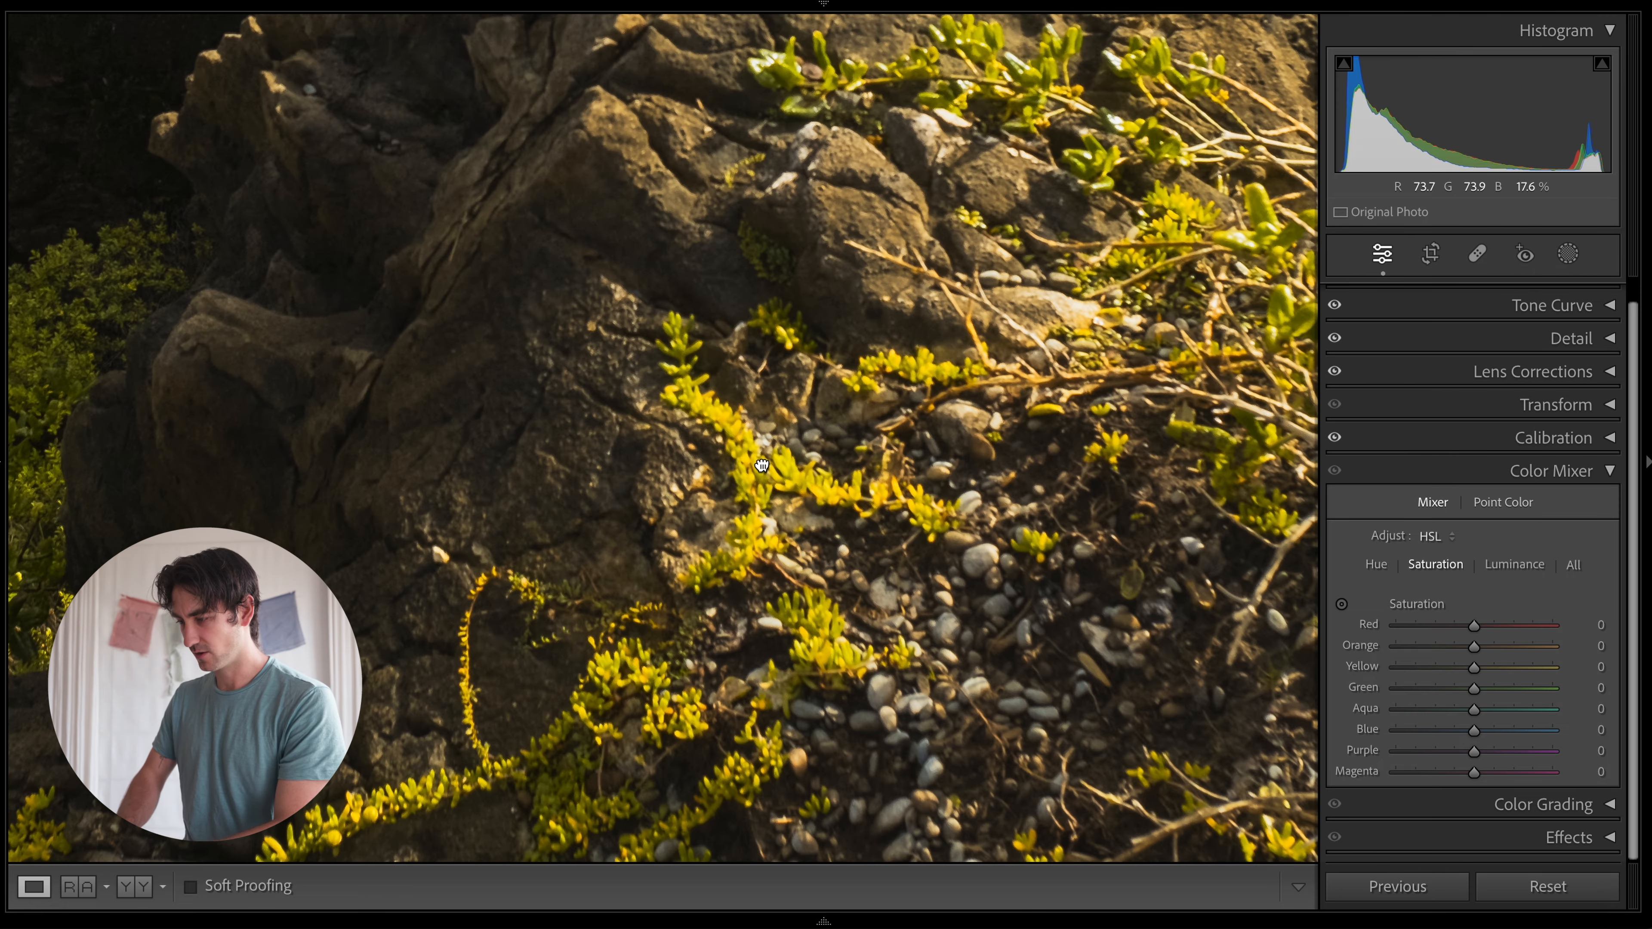
left_click(761, 466)
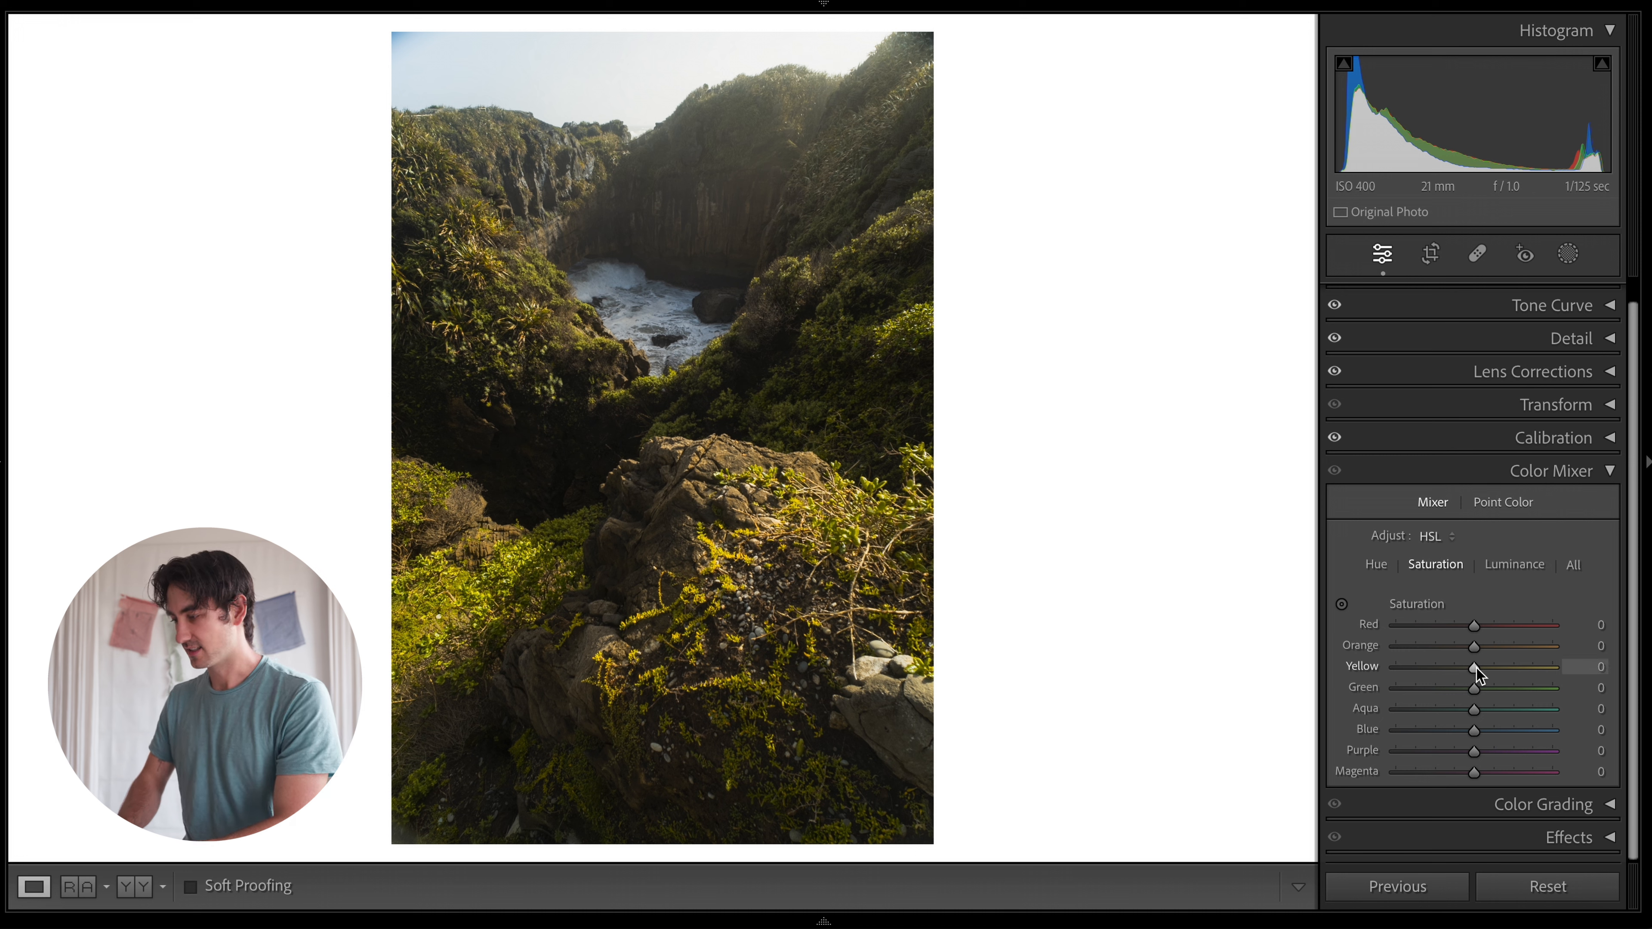
left_click_drag(1477, 668, 1449, 692)
left_click(1377, 565)
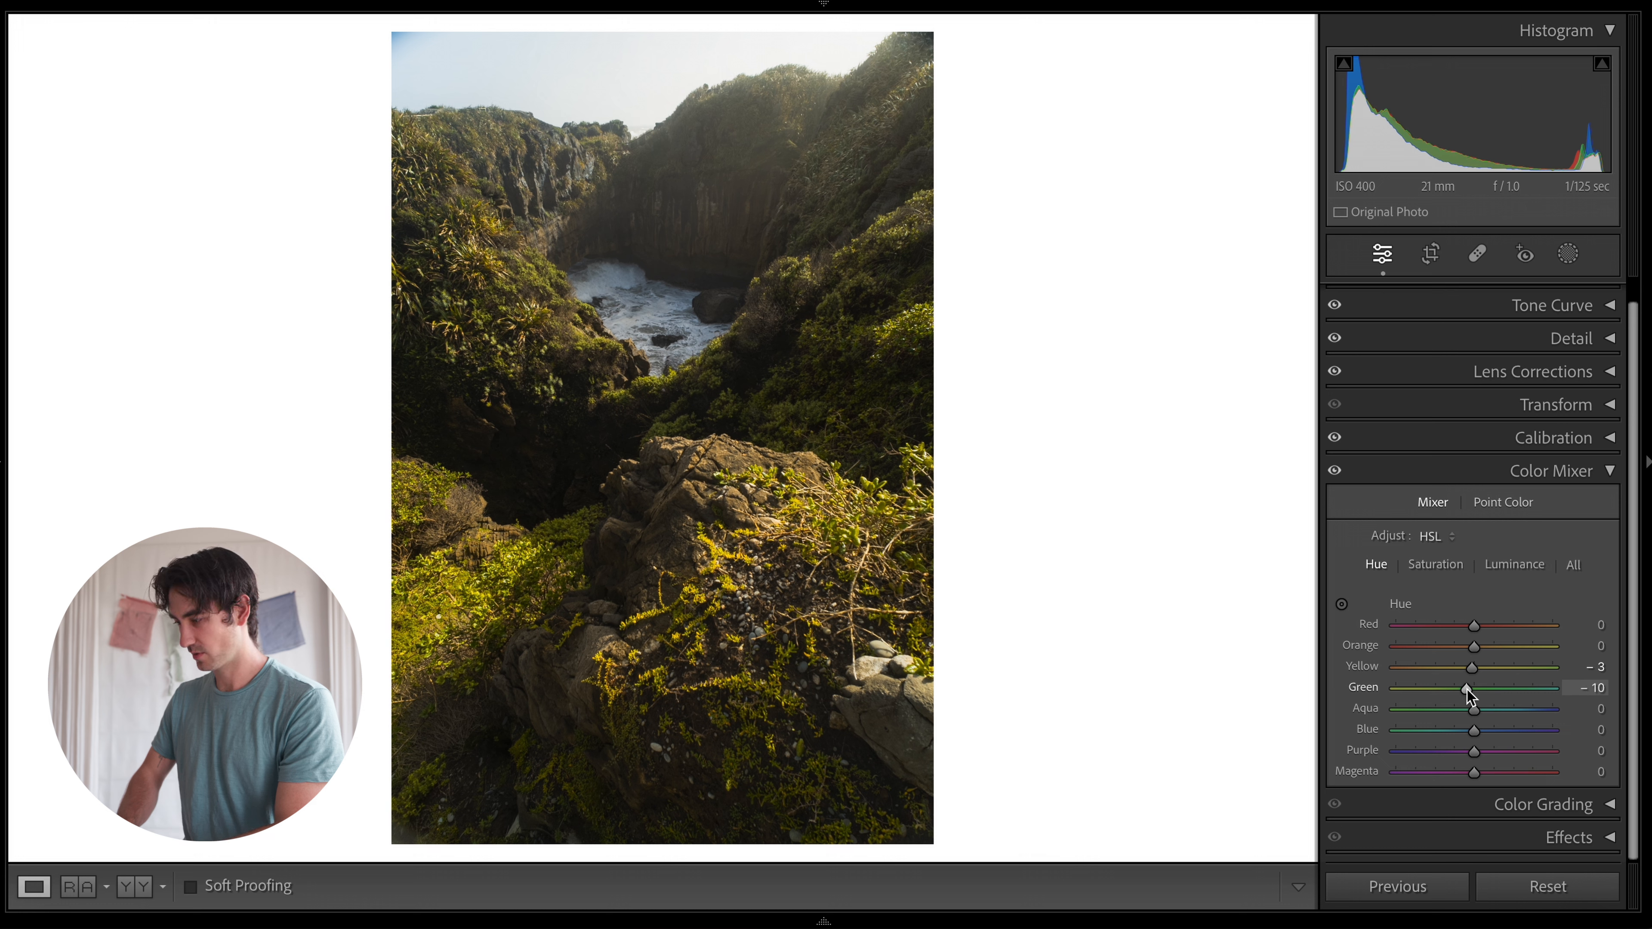
Set the Color Mixer Luminance to Green +9 and Yellow +5.
left_click(1515, 564)
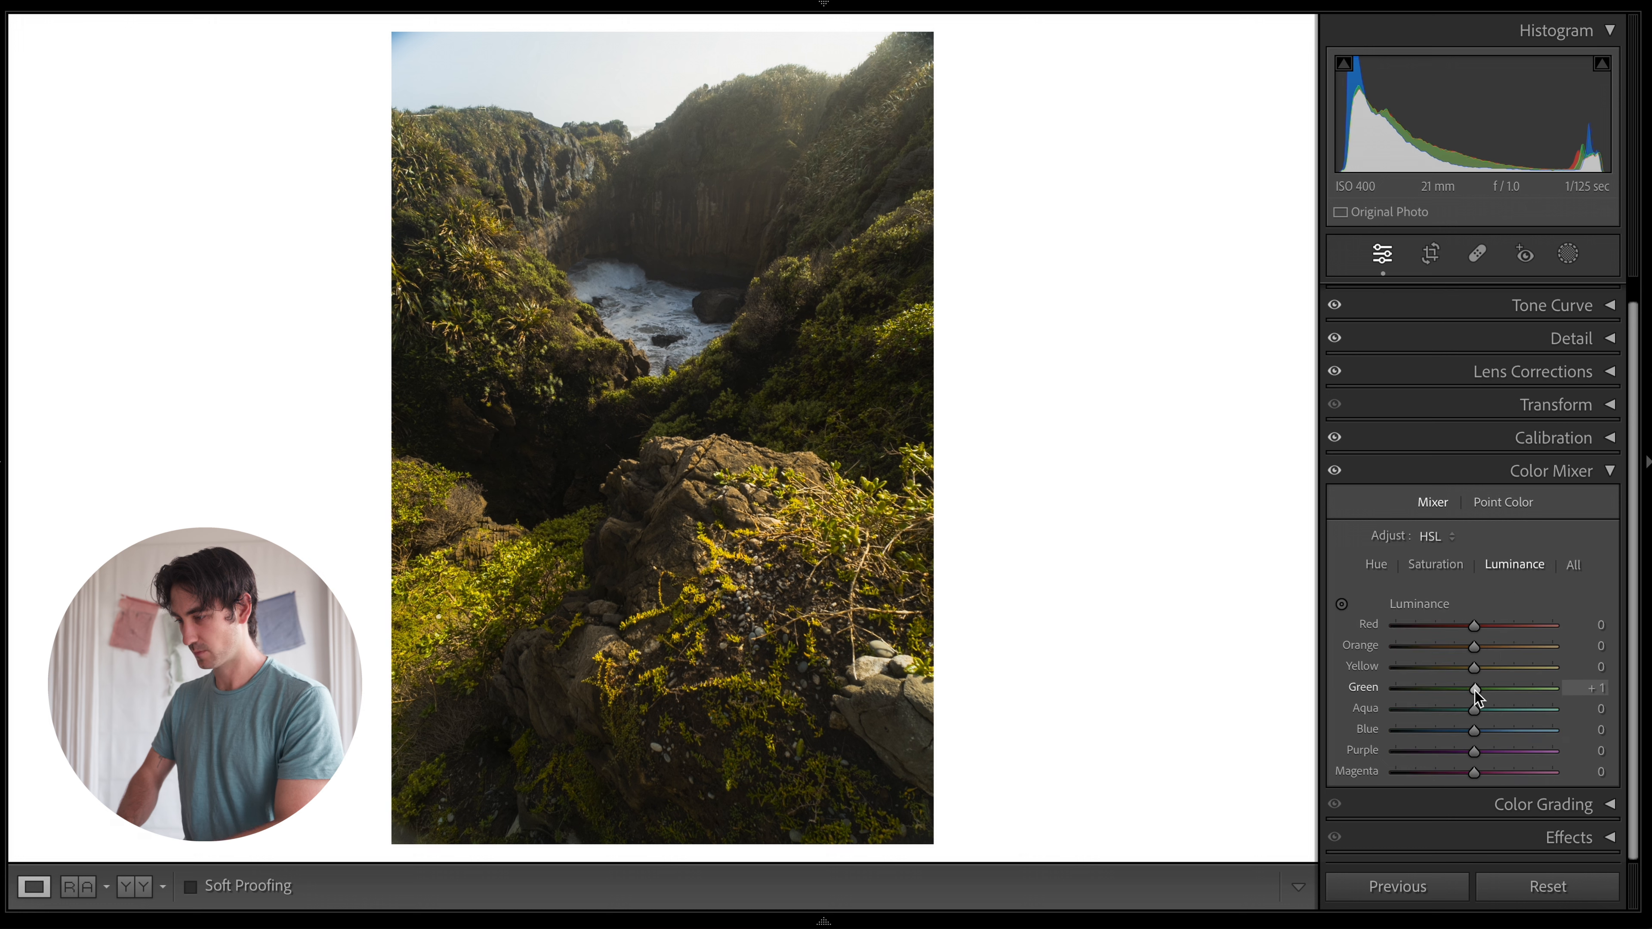
left_click_drag(1449, 690, 1478, 691)
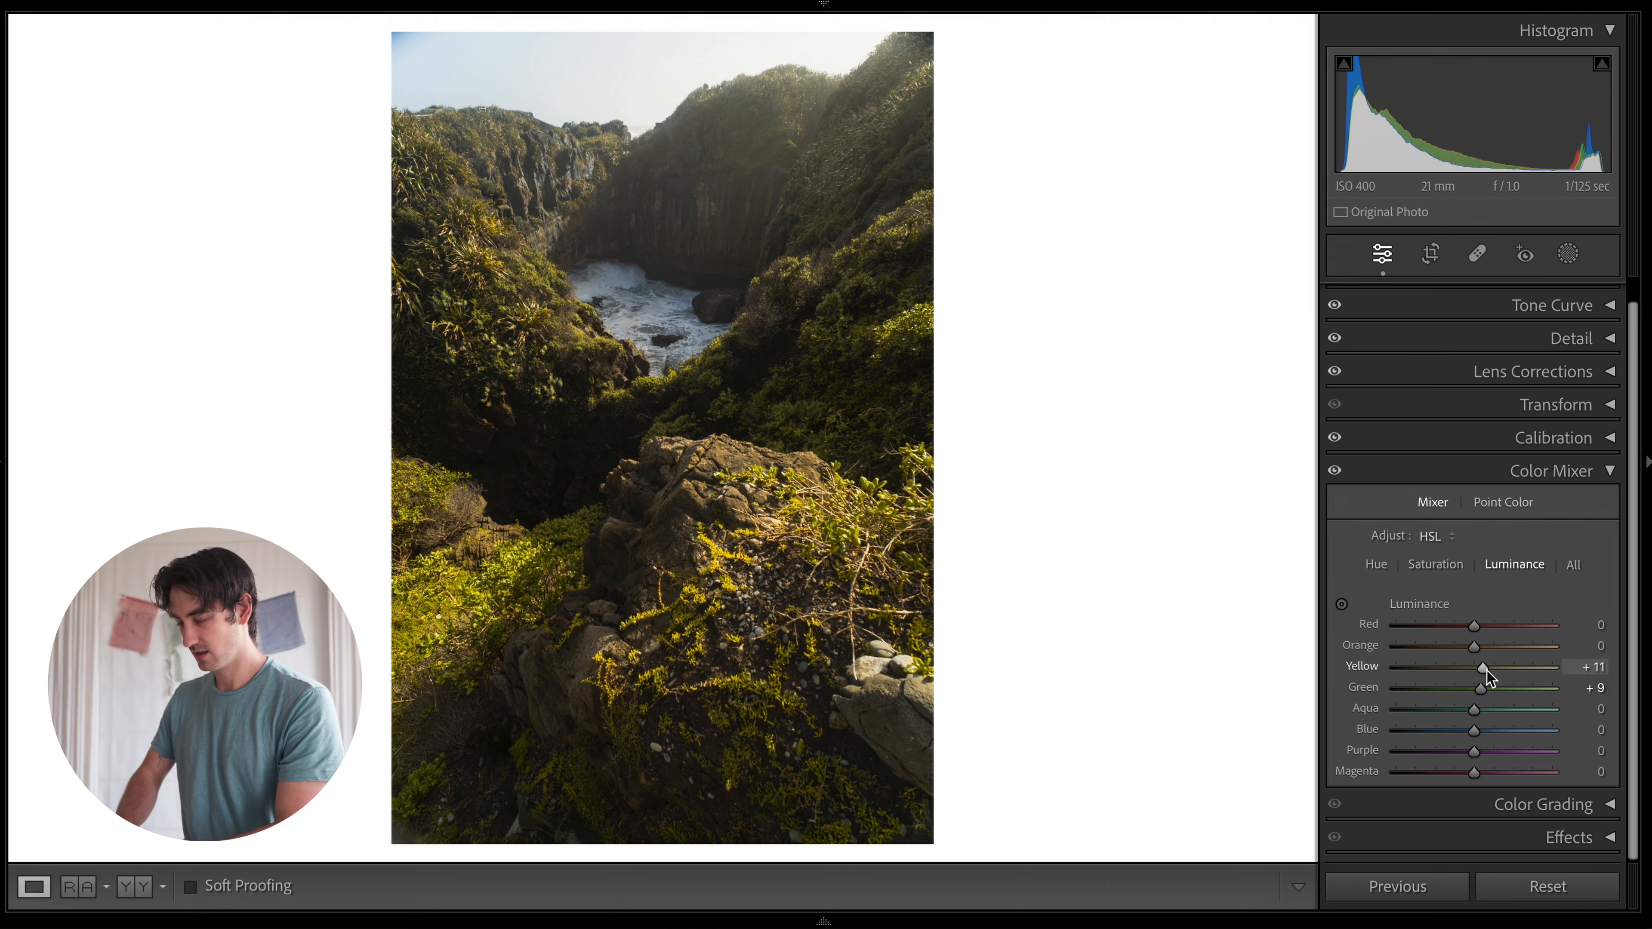
mouse_move(1487, 671)
left_mouse_down()
mouse_move(1465, 670)
mouse_move(1481, 673)
left_mouse_up()
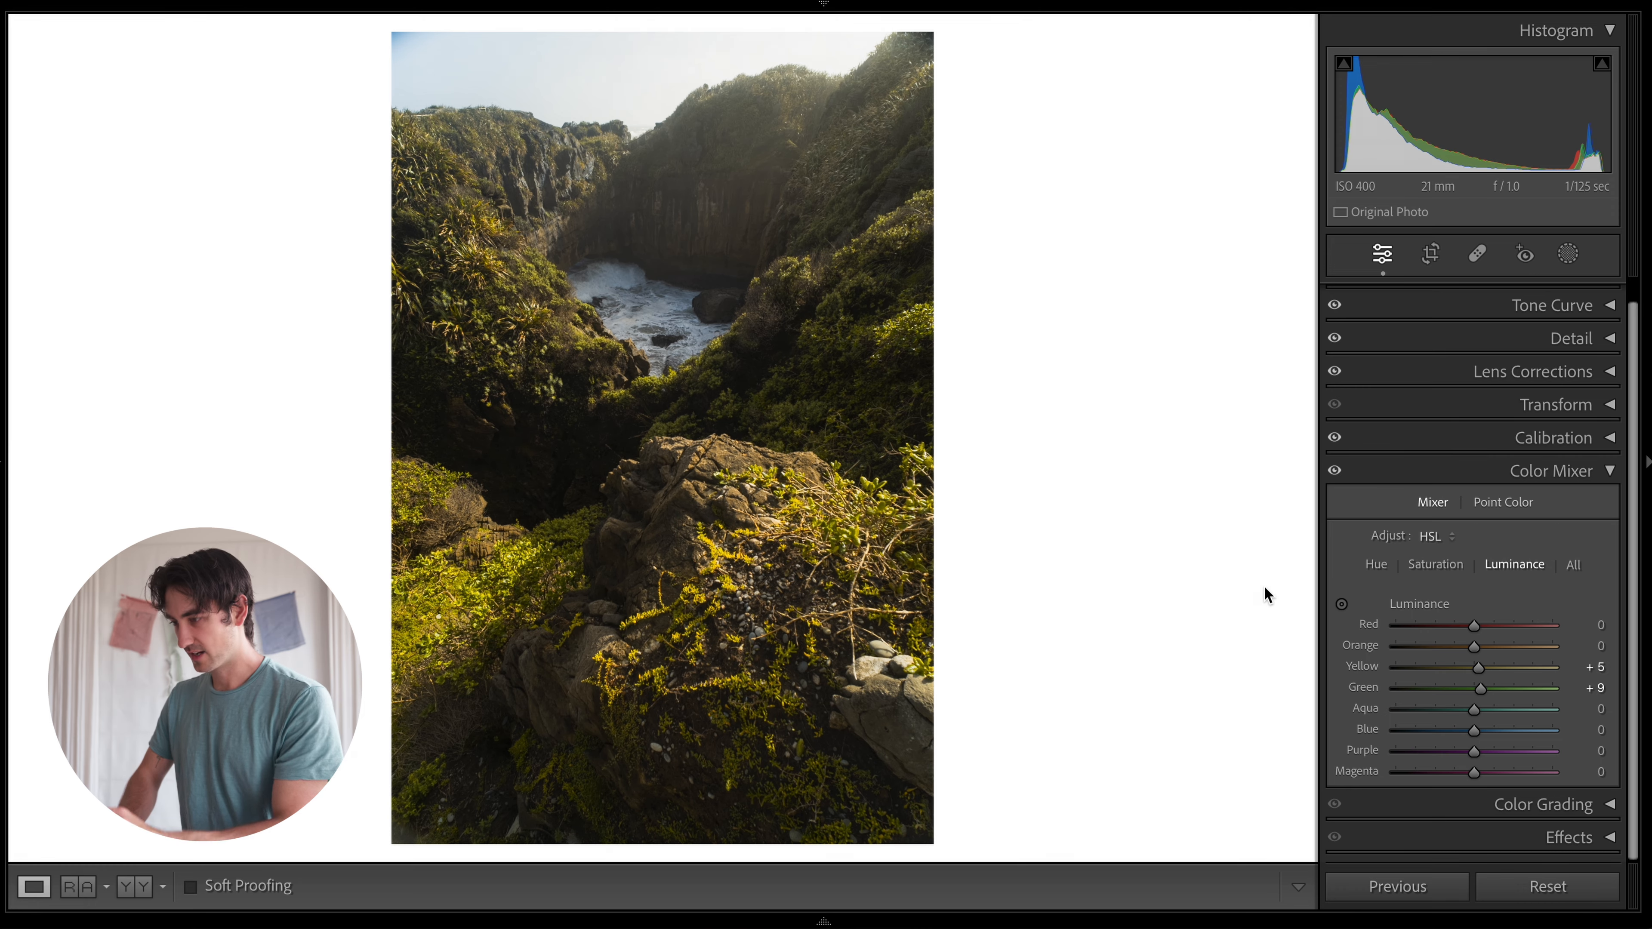
Check the cove and water up close, and raise the Color Mixer's Blue Luminance to +20.
left_click(524, 38)
left_click(524, 37)
left_click(654, 249)
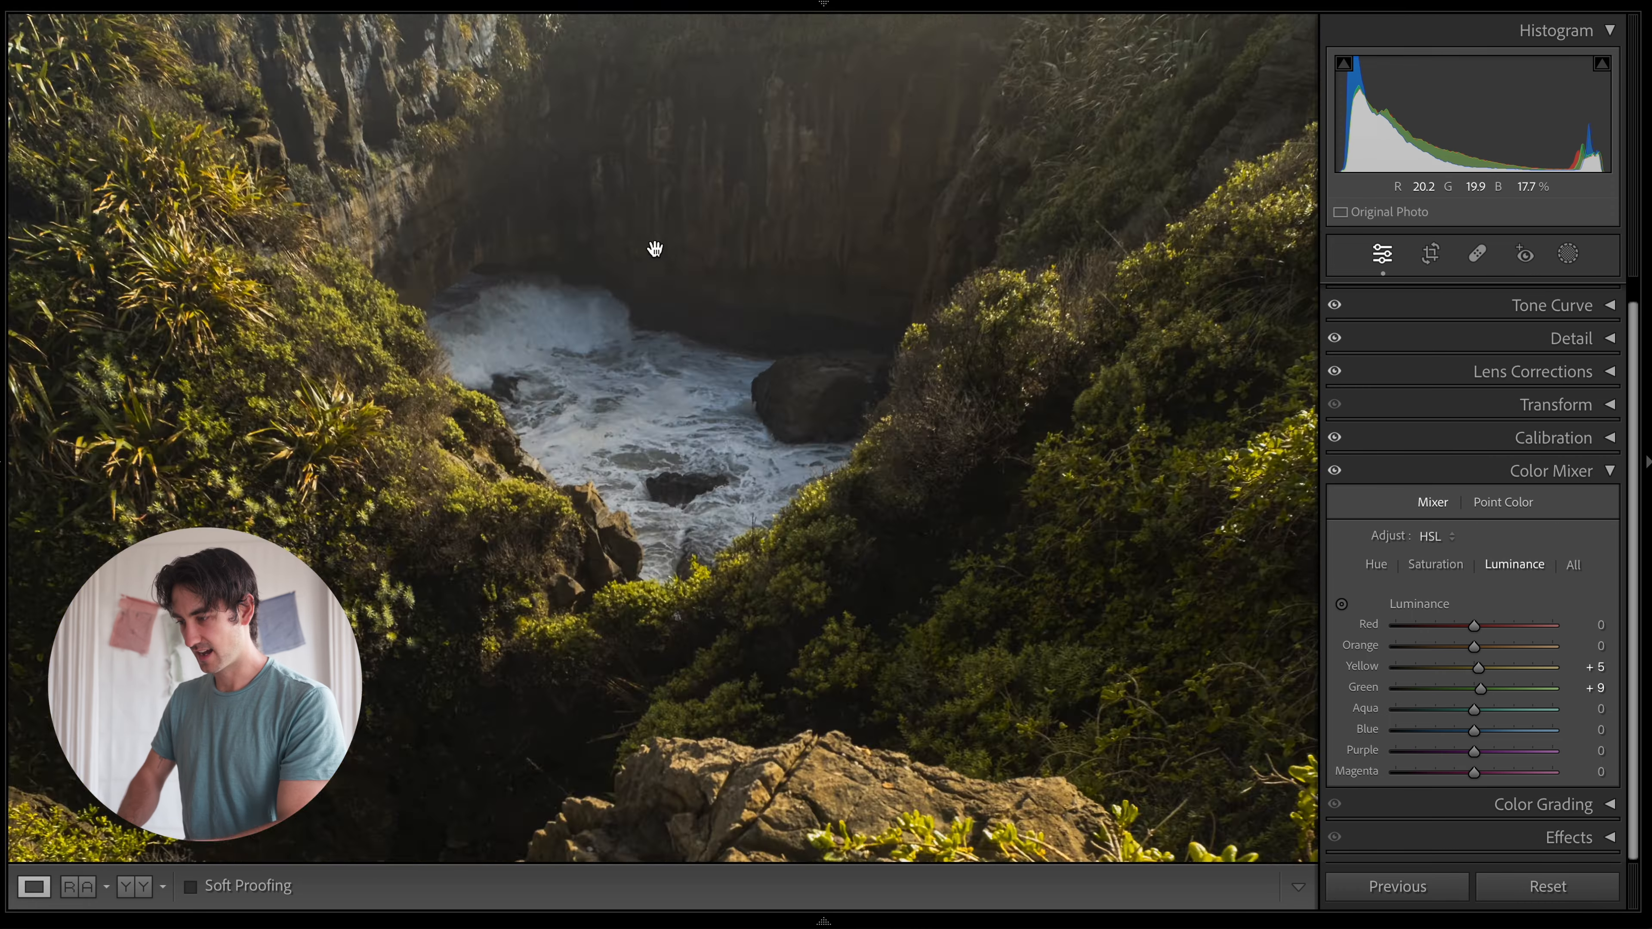
left_click(654, 249)
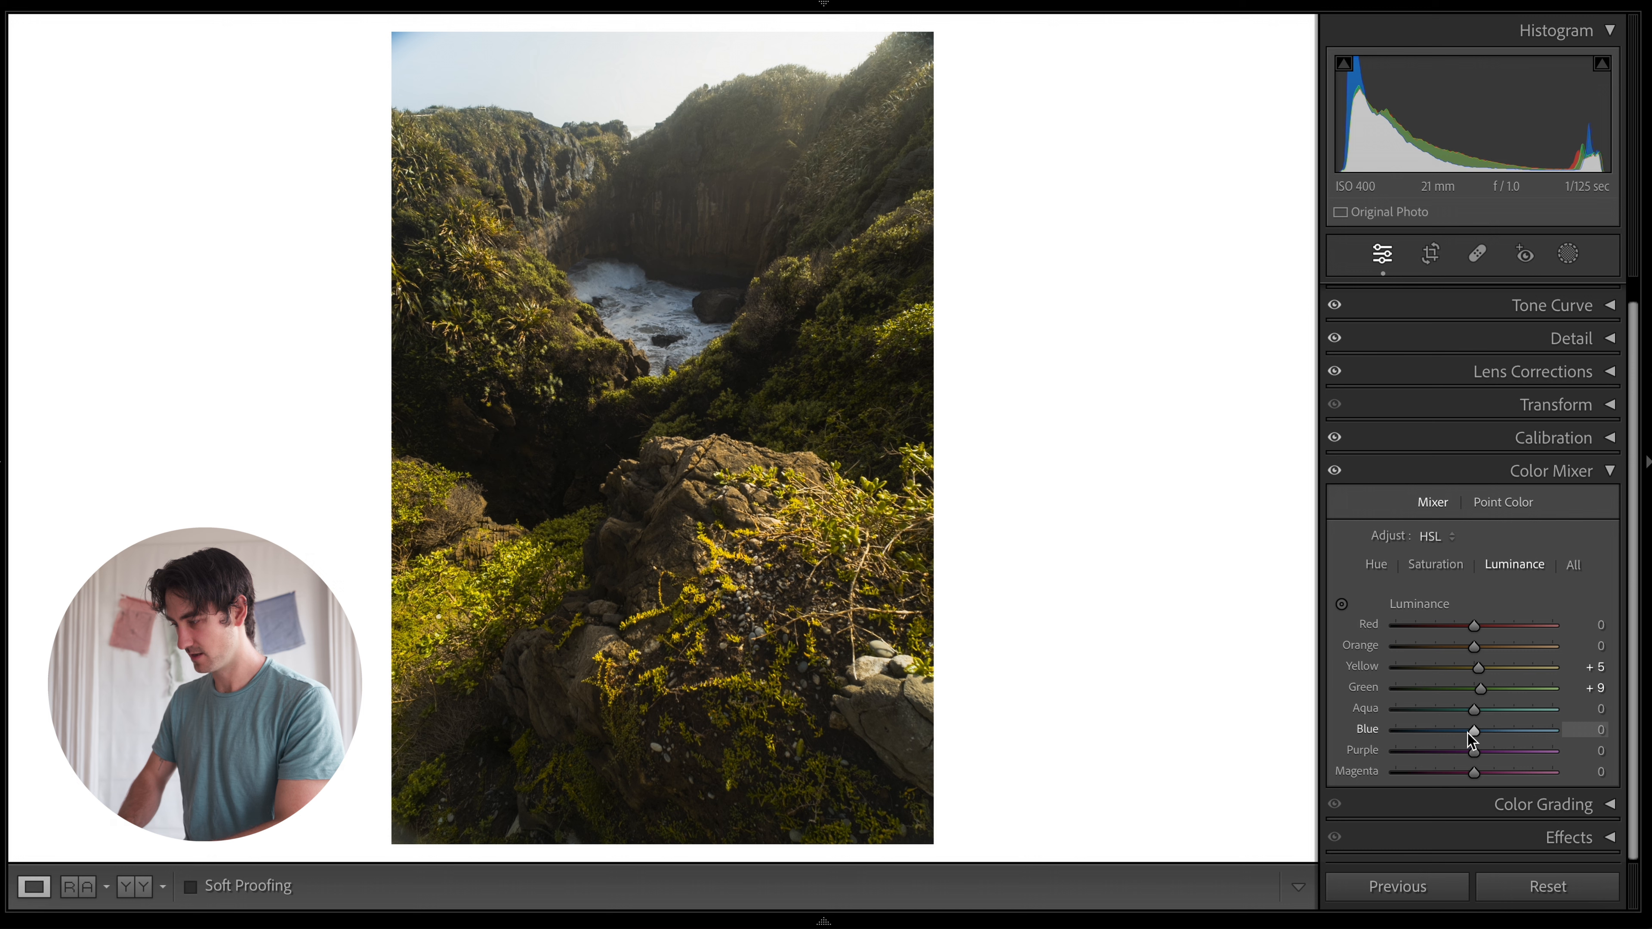
mouse_move(1468, 733)
left_mouse_down()
mouse_move(1505, 735)
mouse_move(1399, 739)
mouse_move(1529, 734)
mouse_move(1487, 733)
left_mouse_up()
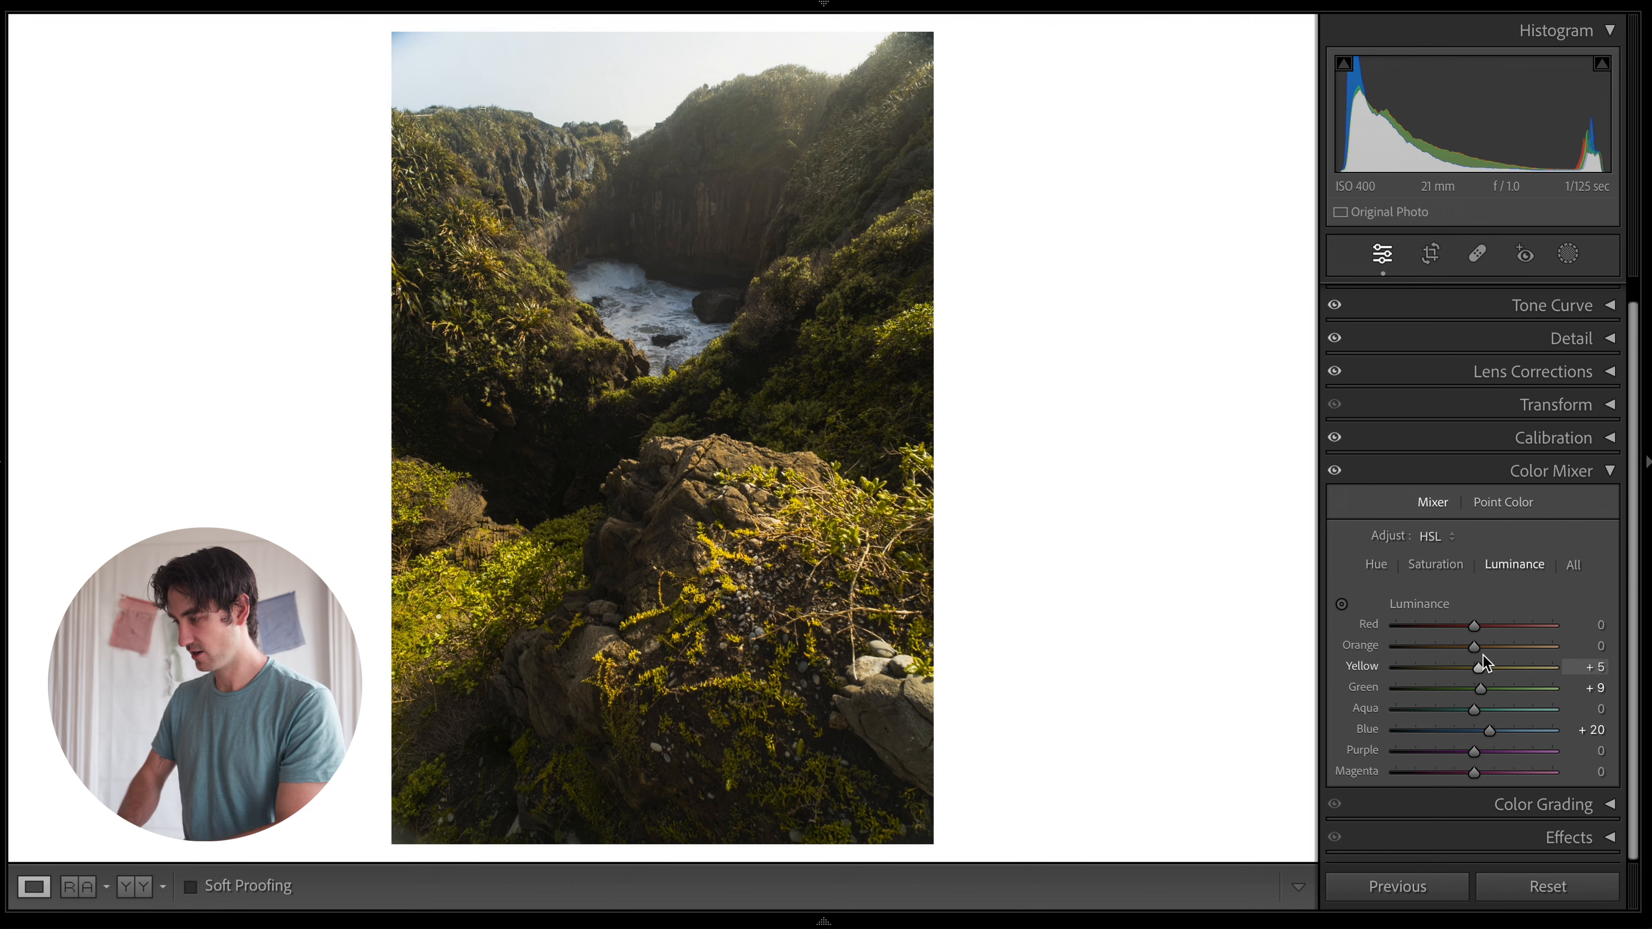
Check the sky and set the Color Mixer's Blue Hue to +9.
left_click(623, 138)
left_click(564, 62)
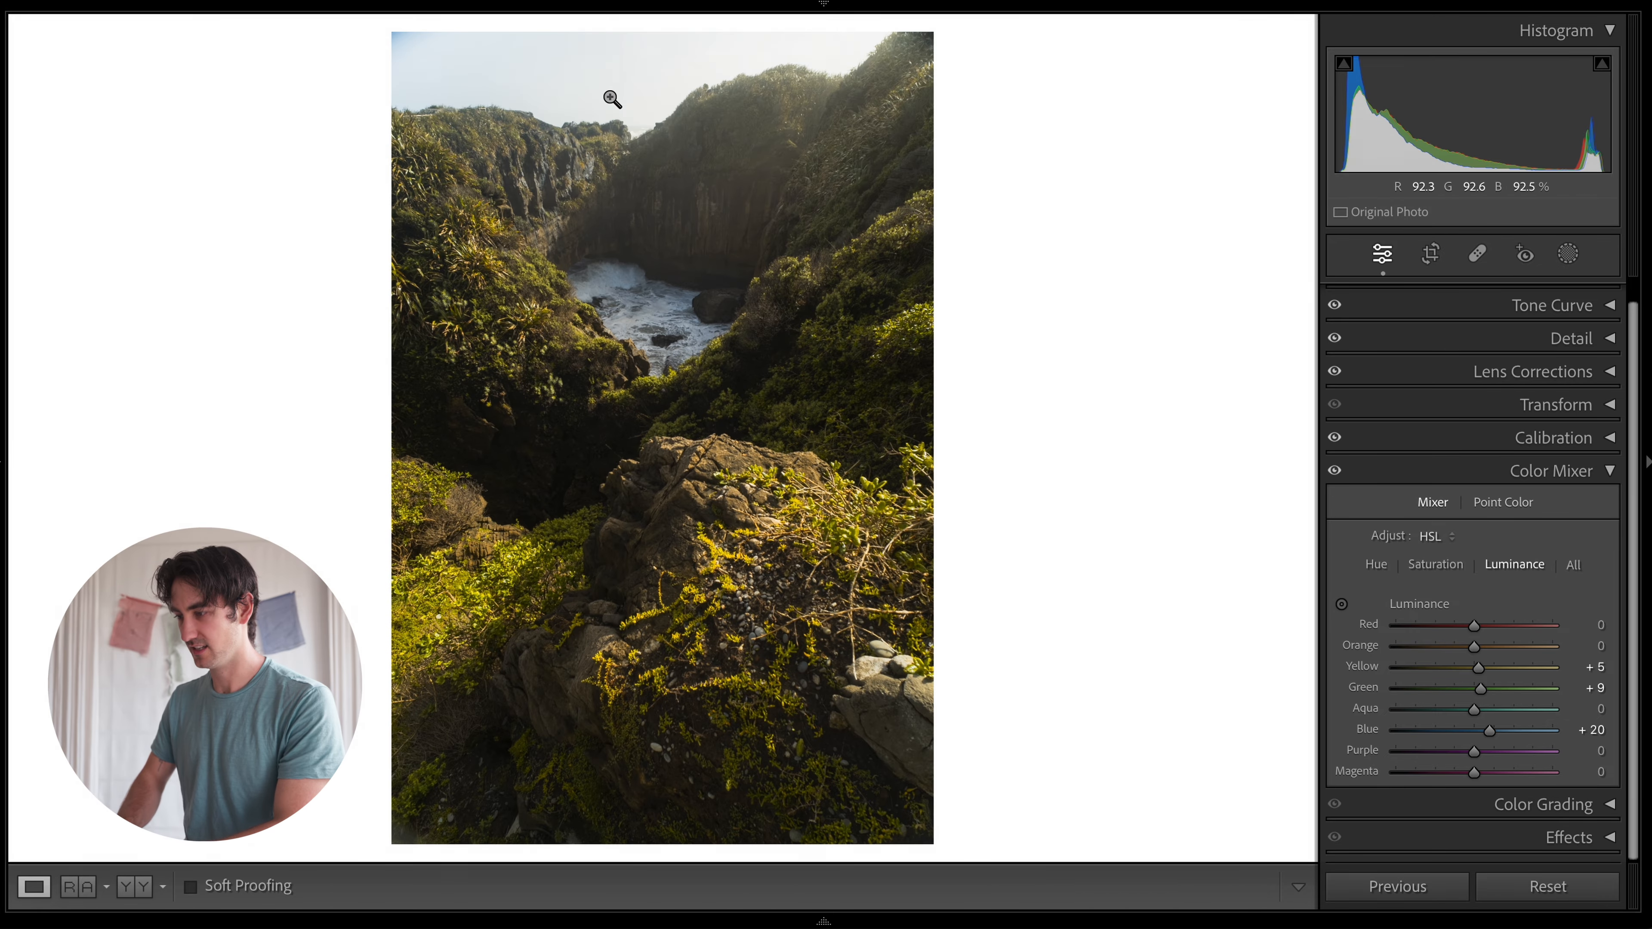
left_click(1378, 567)
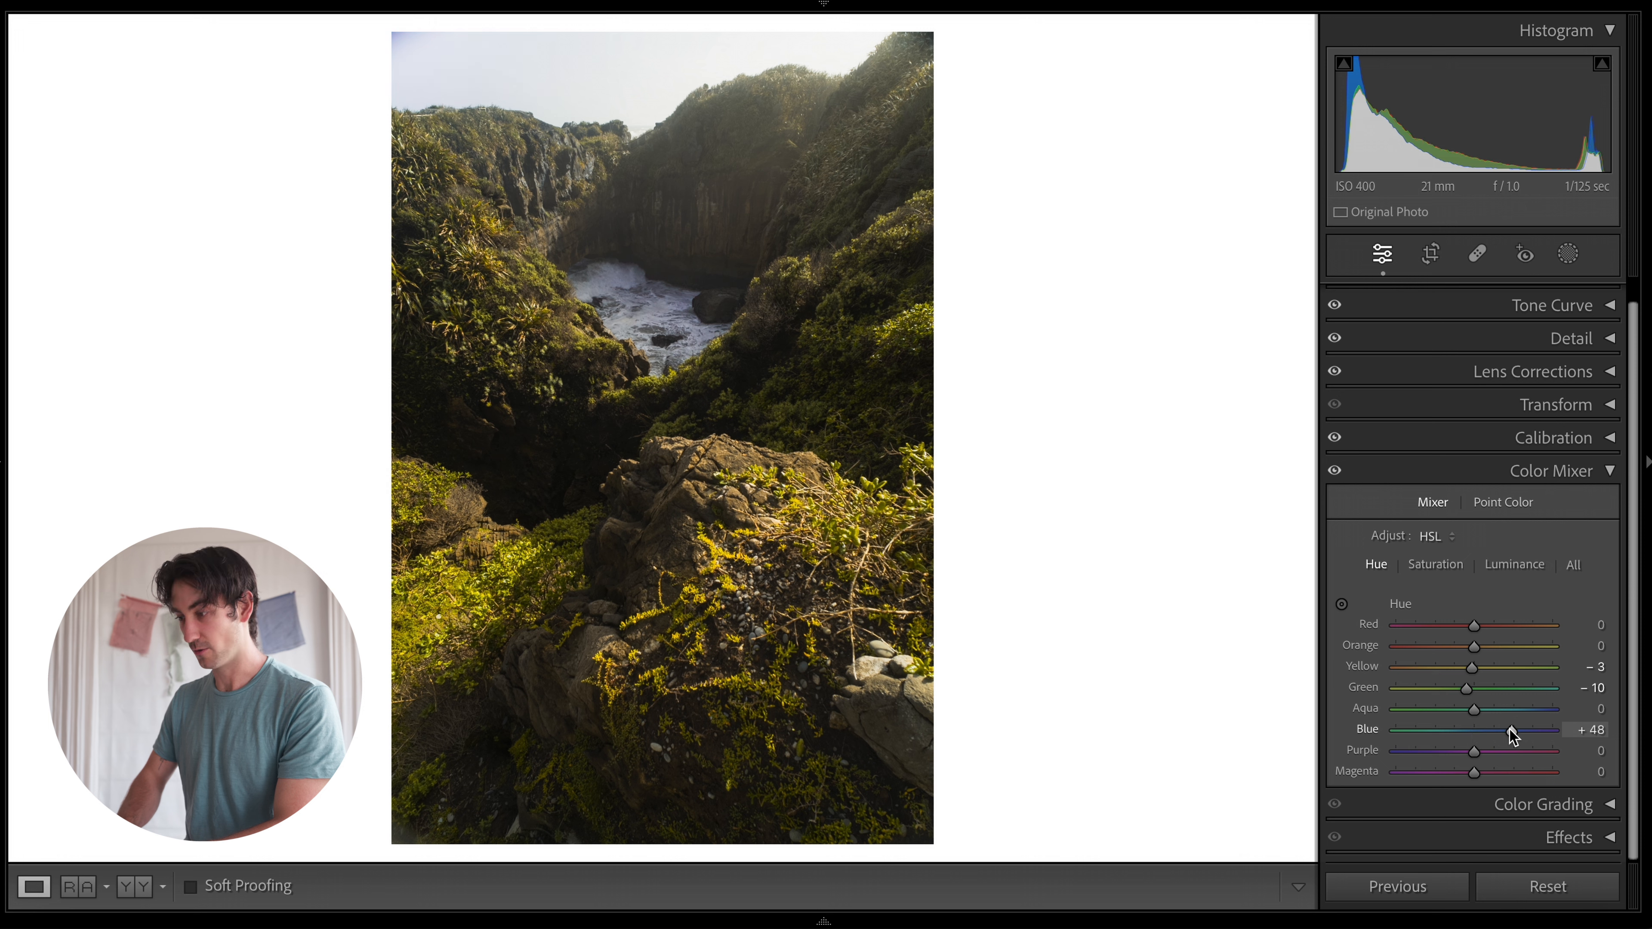
mouse_move(1510, 730)
left_mouse_down()
mouse_move(1438, 730)
mouse_move(1500, 730)
mouse_move(1482, 739)
left_mouse_up()
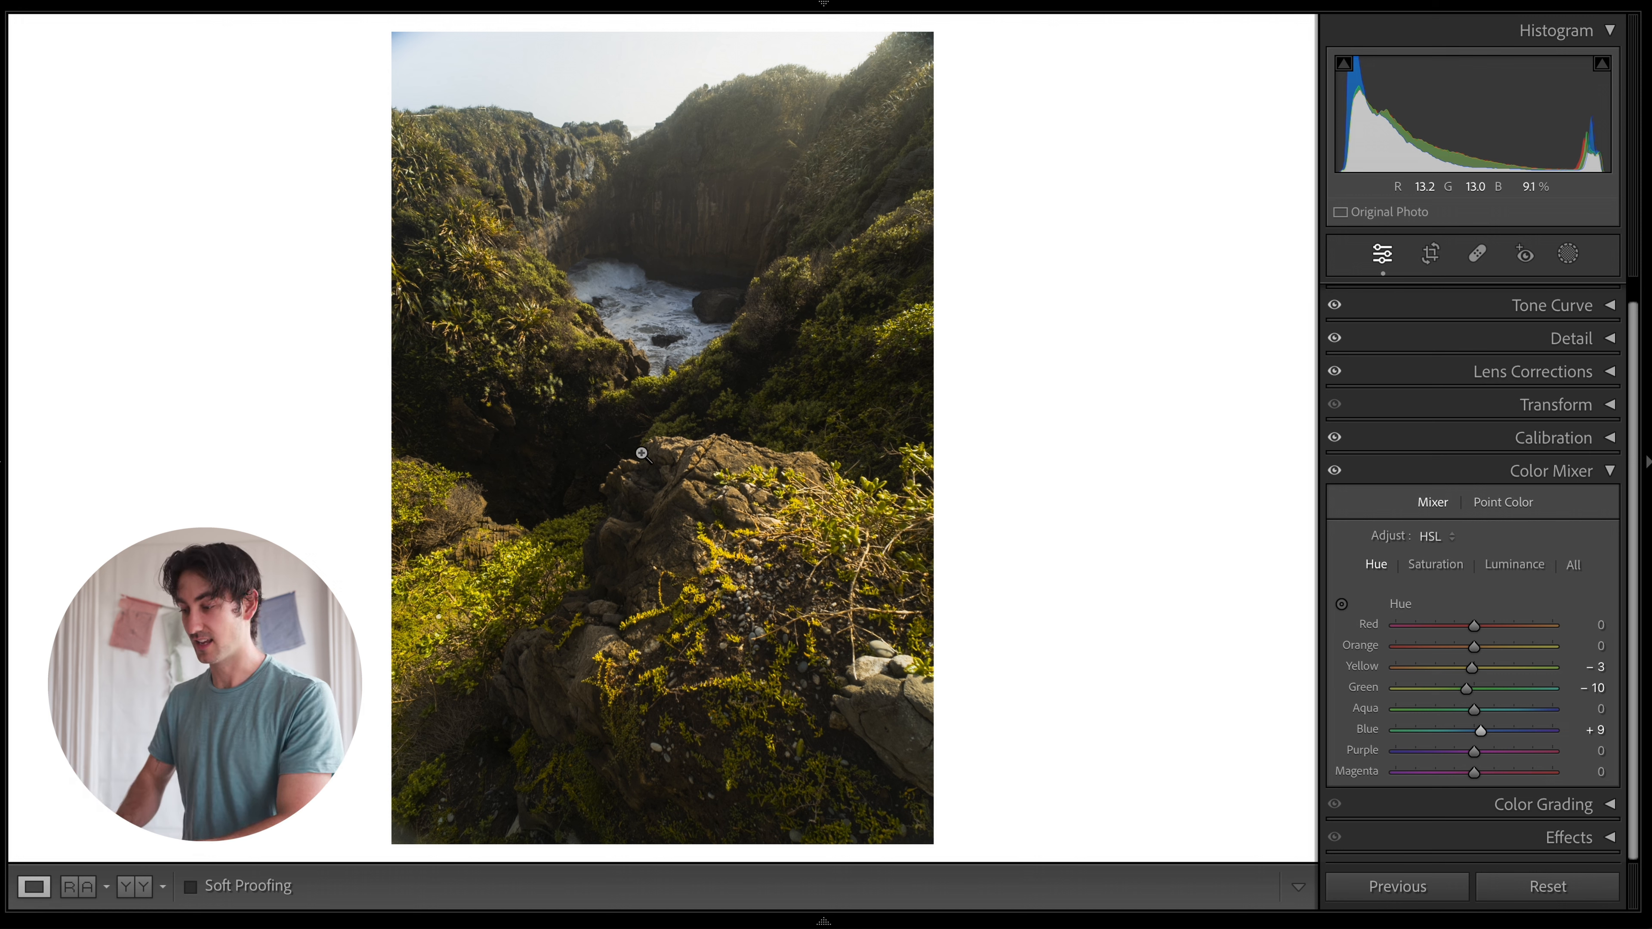
Open the Global wheel in Color Grading and give the photo an orange tint with Hue 30 and Saturation 10.
left_click(1543, 804)
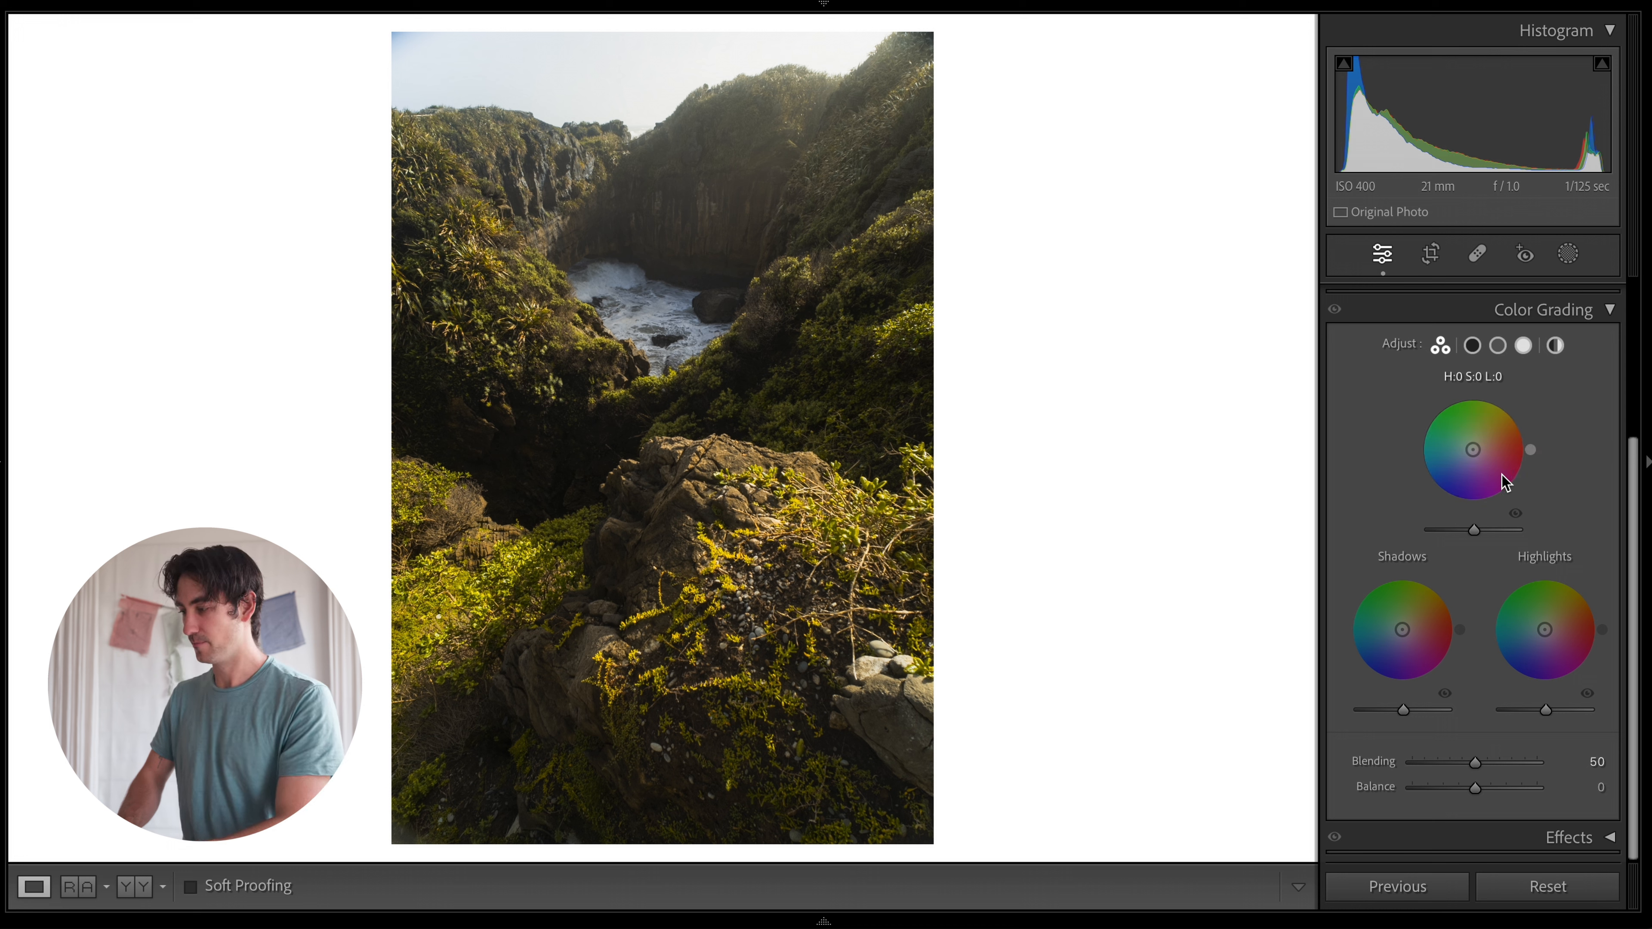
left_click(1555, 345)
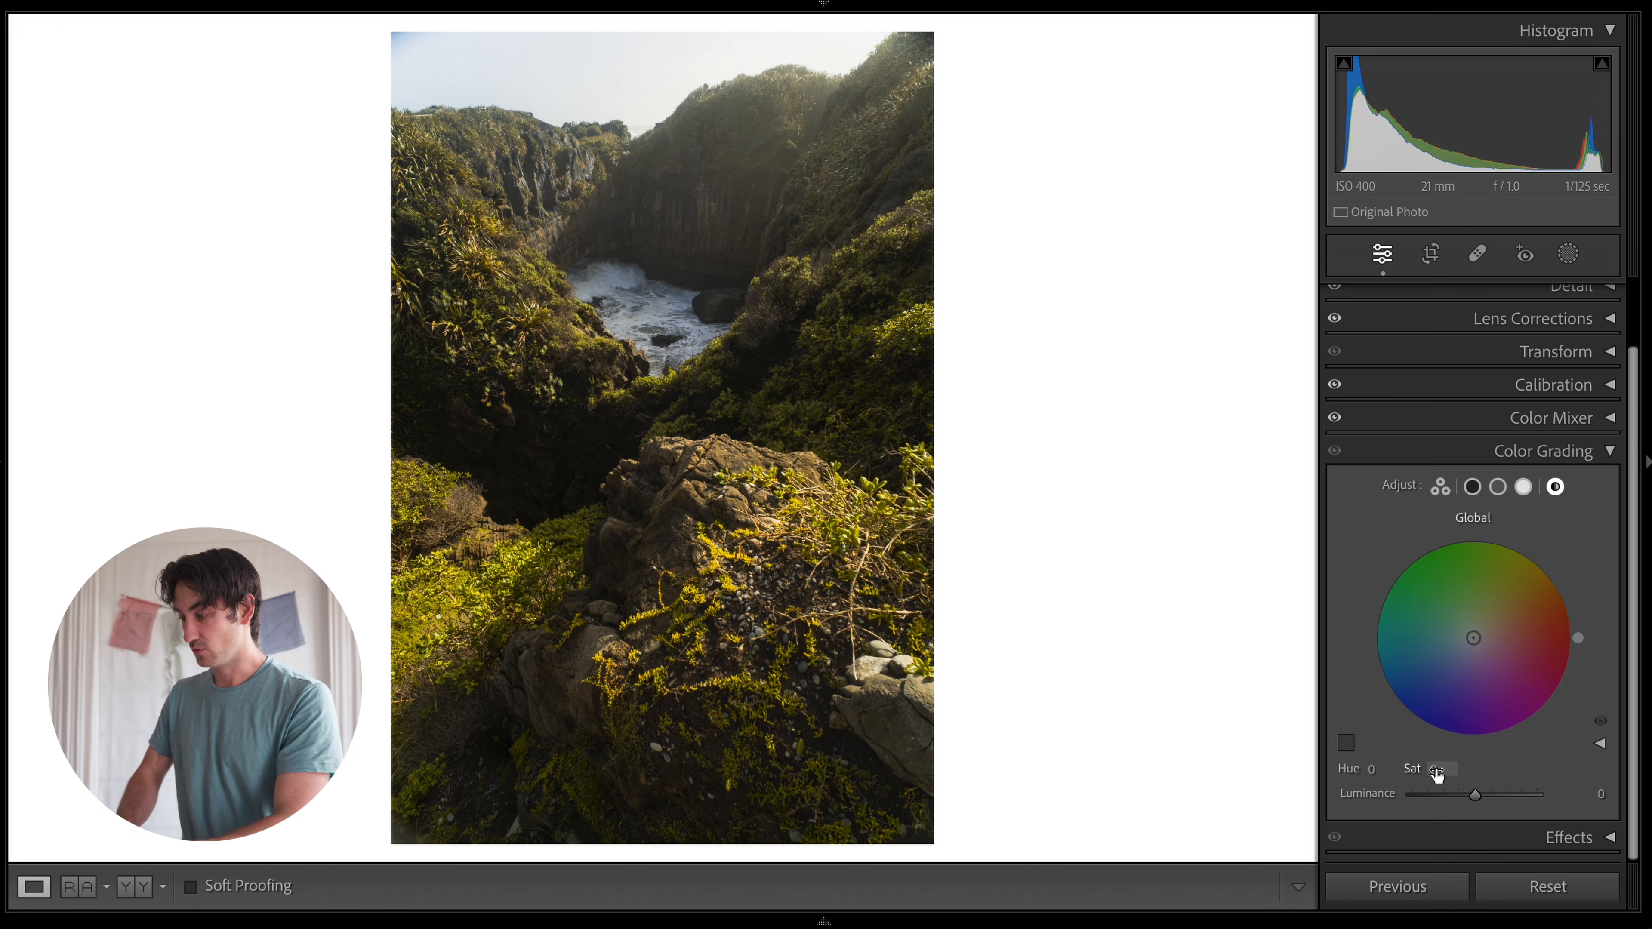
left_click(1433, 769)
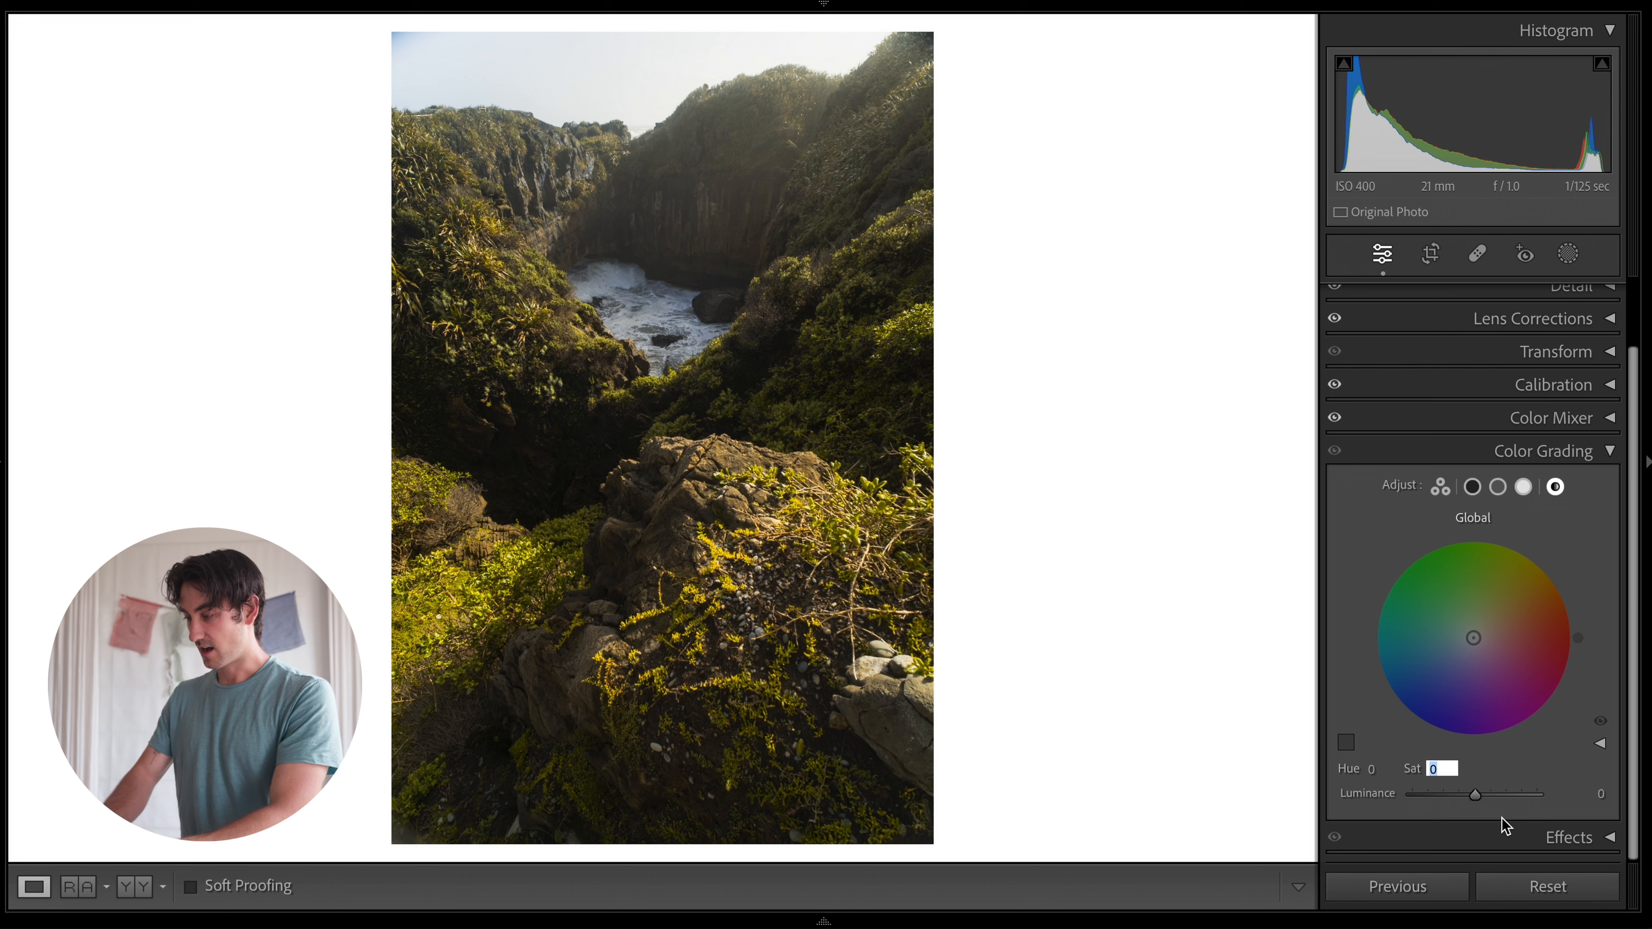
type("5")
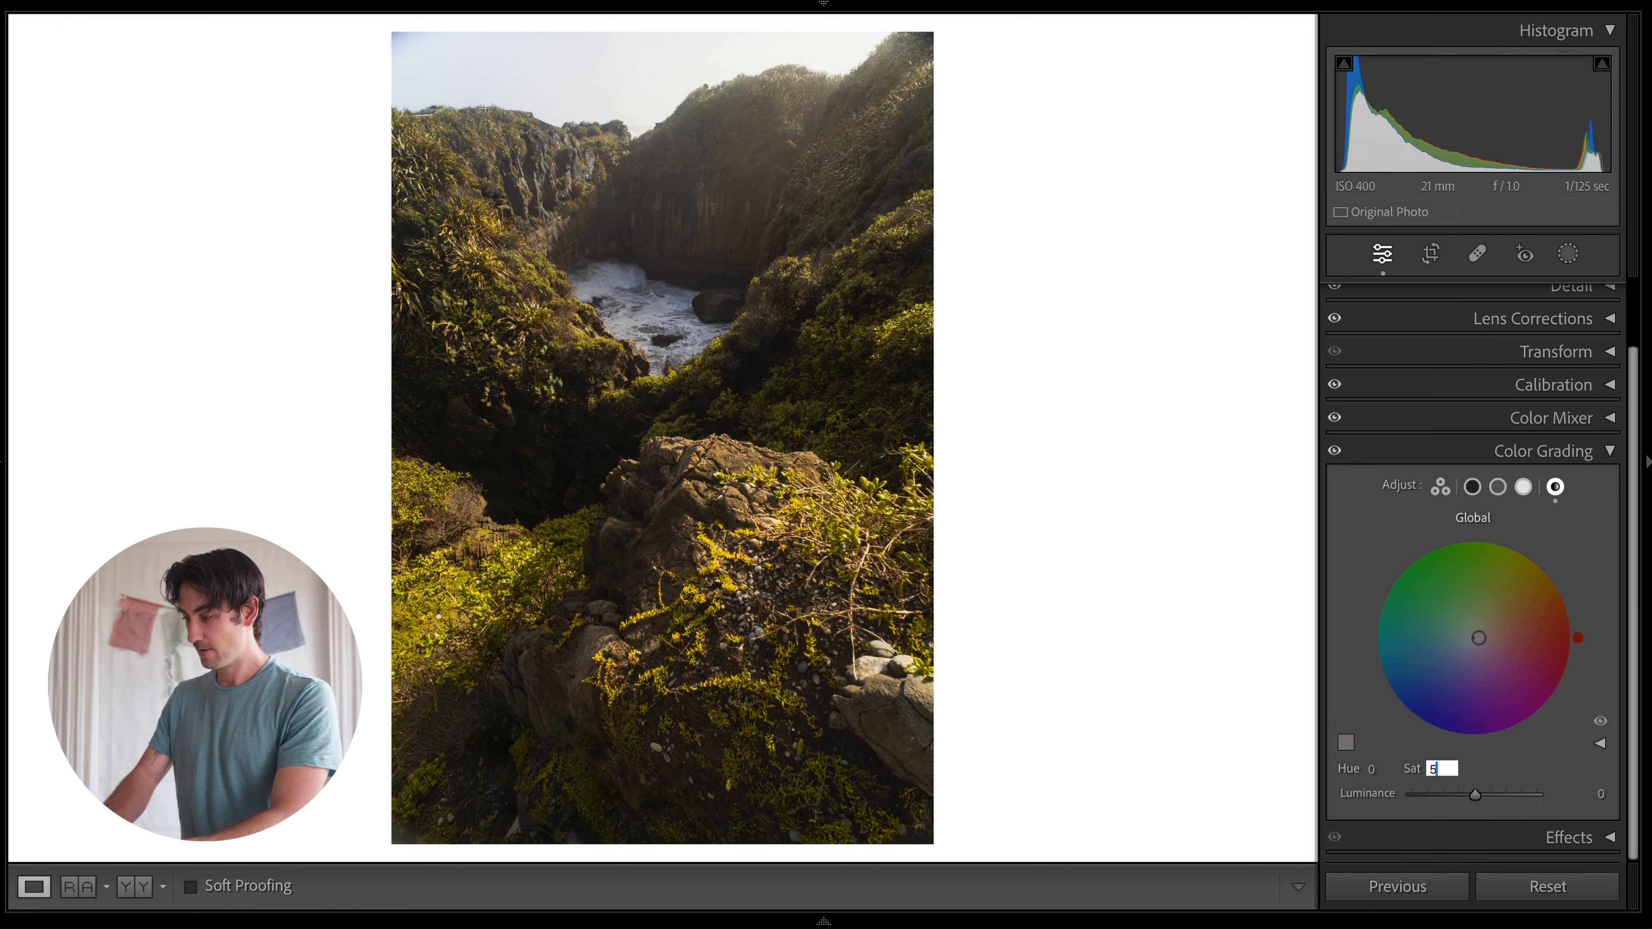
key("Return")
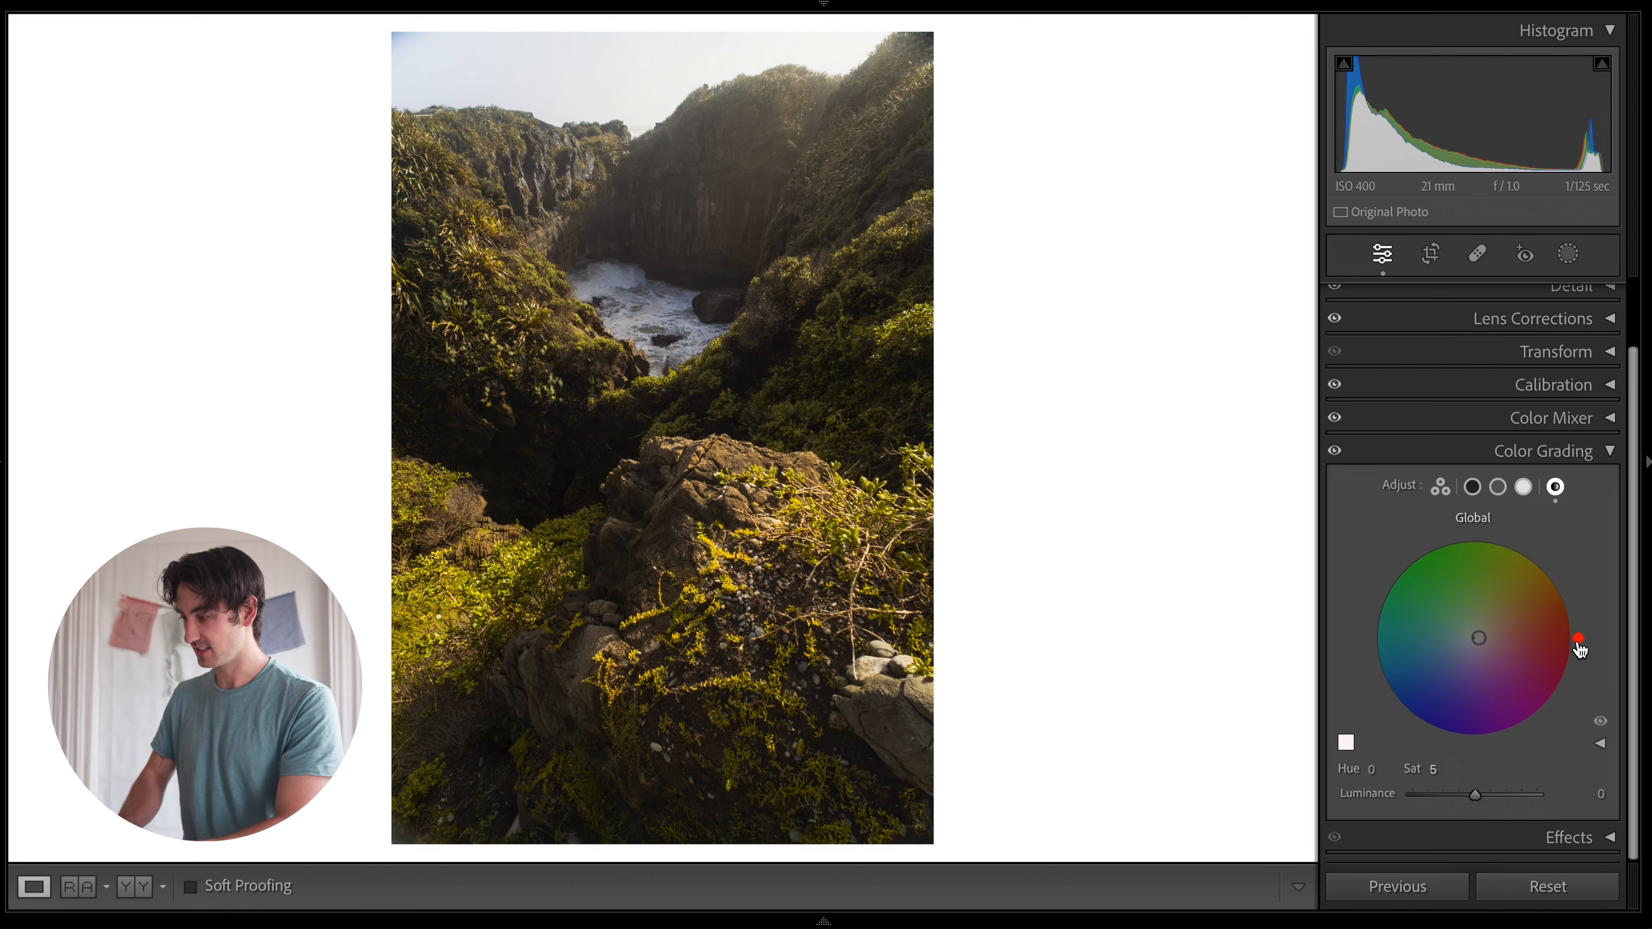
left_click_drag(1579, 636, 1564, 586)
left_click(1434, 768)
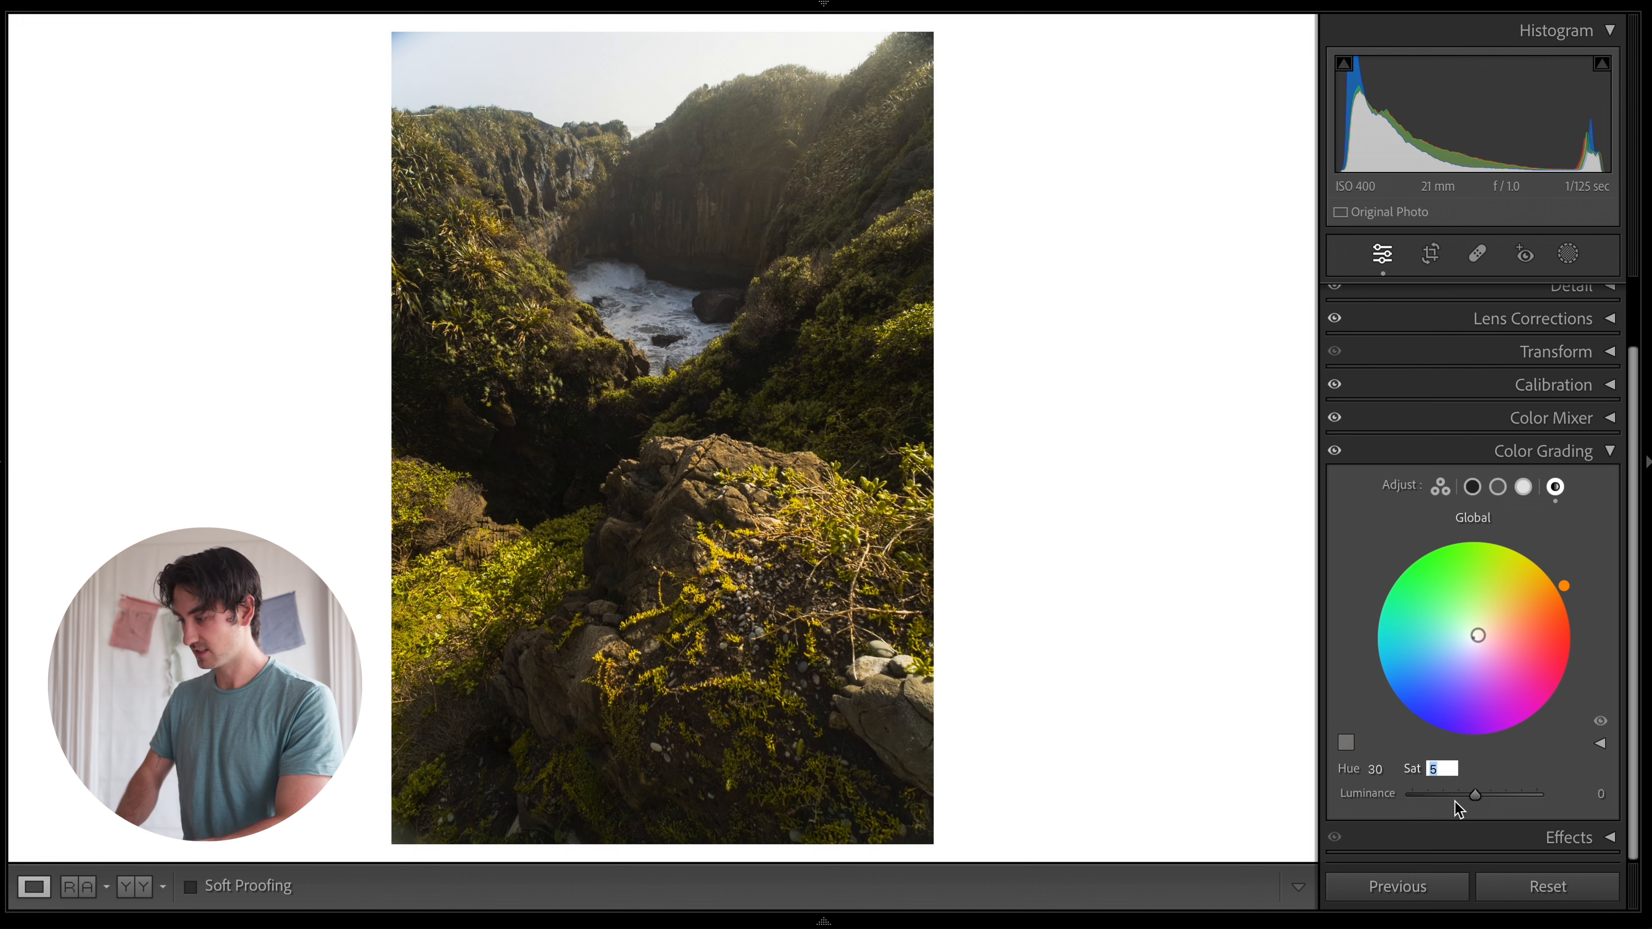
type("10")
key("Return")
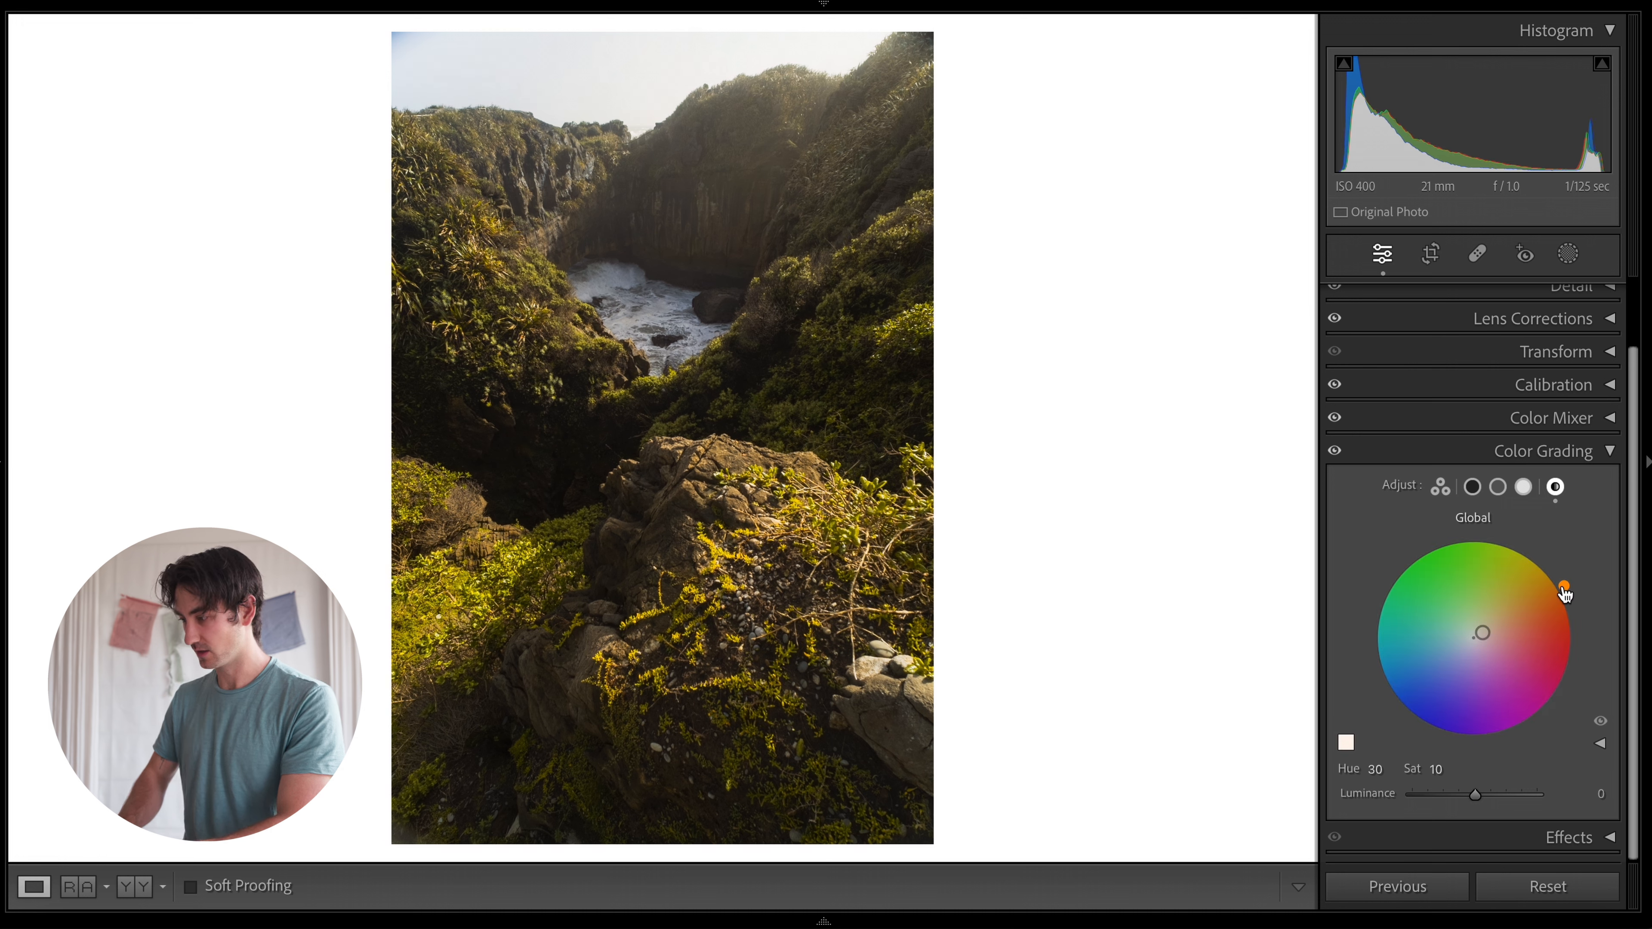
Refine the Global color grade to Hue 39 and Luminance +7, and inspect the shadowed vegetation up close.
left_click_drag(1564, 586, 1555, 574)
mouse_move(1481, 631)
left_mouse_down()
mouse_move(1464, 644)
mouse_move(1481, 631)
left_mouse_up()
mouse_move(1478, 795)
left_mouse_down()
mouse_move(1519, 793)
mouse_move(1431, 794)
mouse_move(1552, 786)
mouse_move(1483, 804)
left_mouse_up()
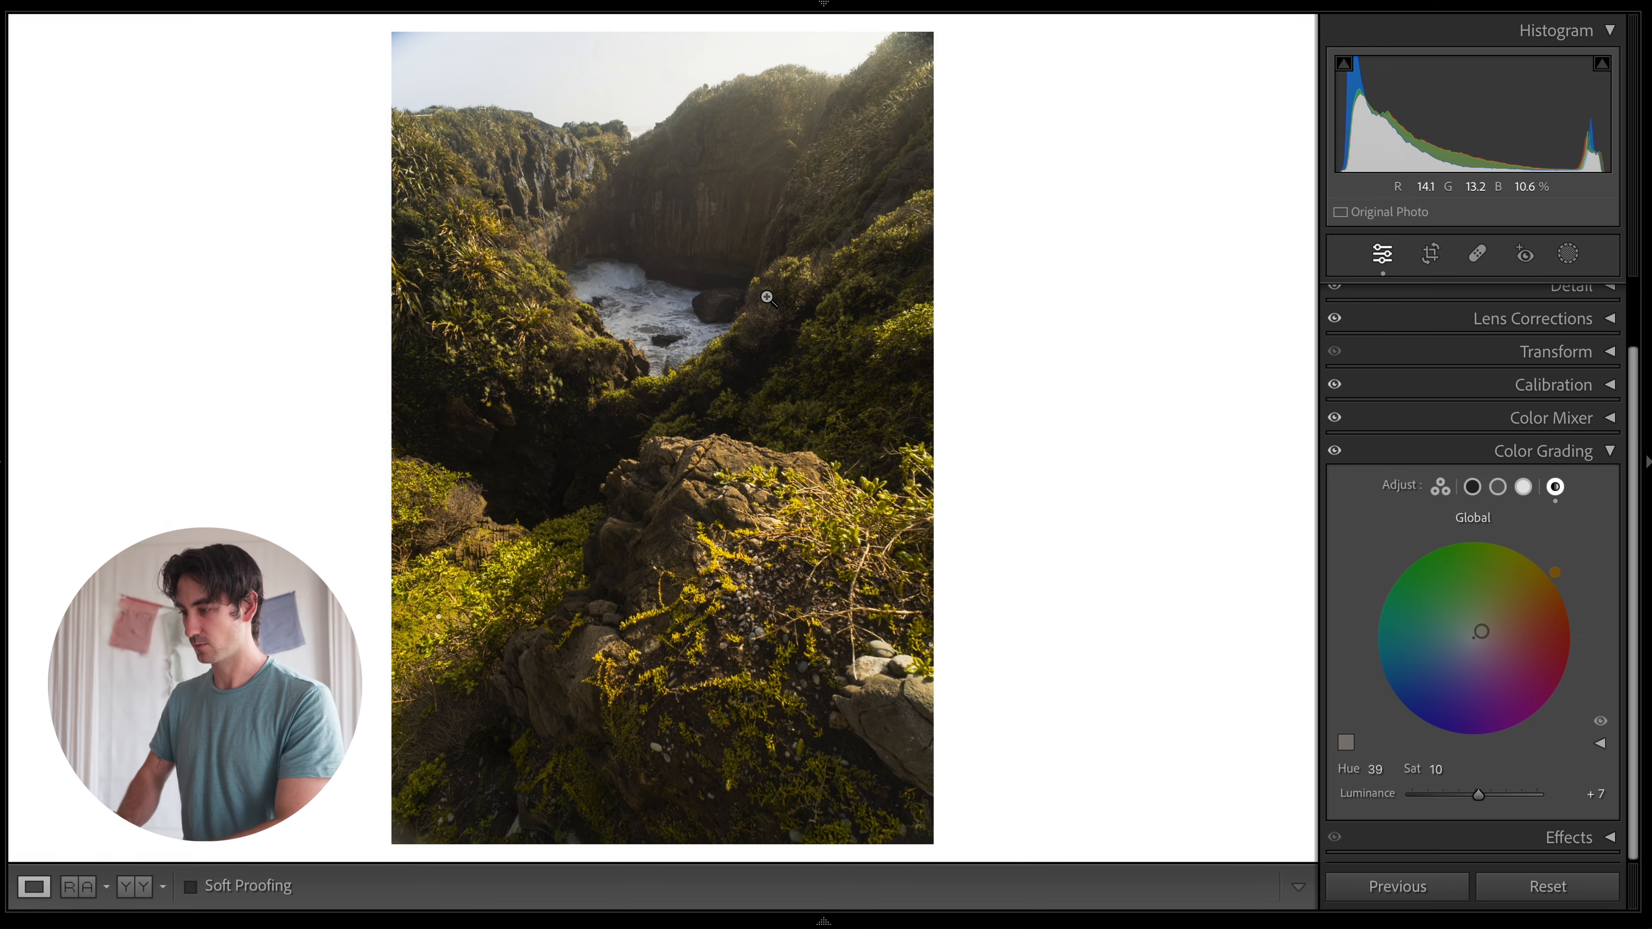
left_click_drag(670, 238, 761, 185)
left_click(508, 375)
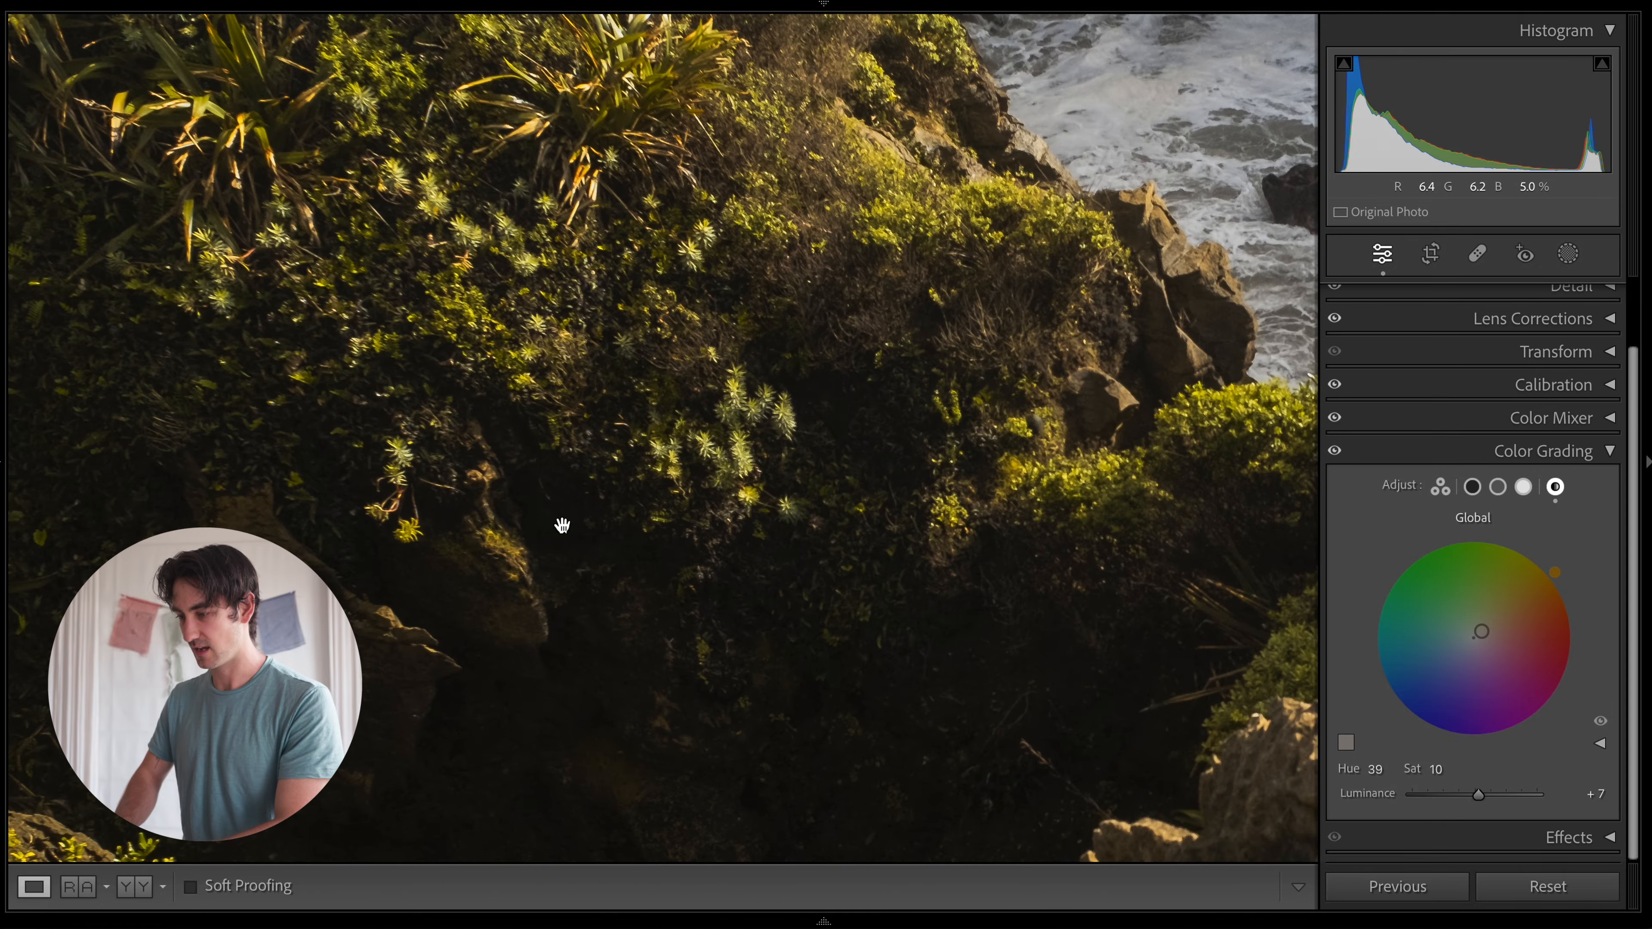
left_click(561, 524)
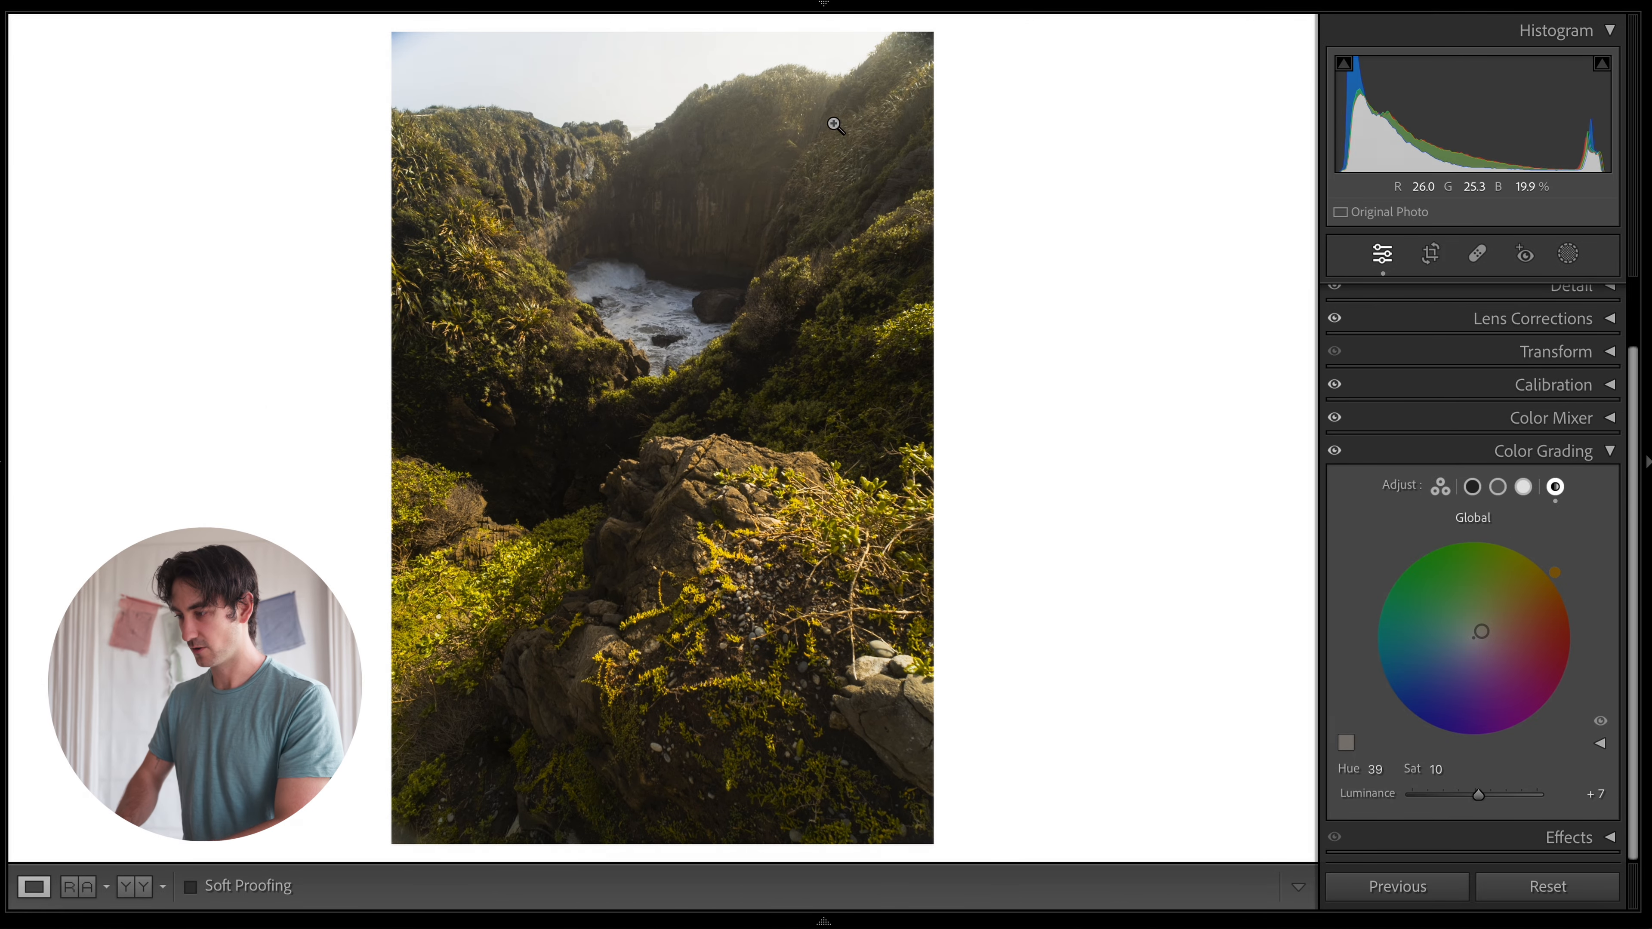
Tint the shadows blue in Color Grading with Hue 246 and Saturation 5, and close the color grade.
left_click(1473, 486)
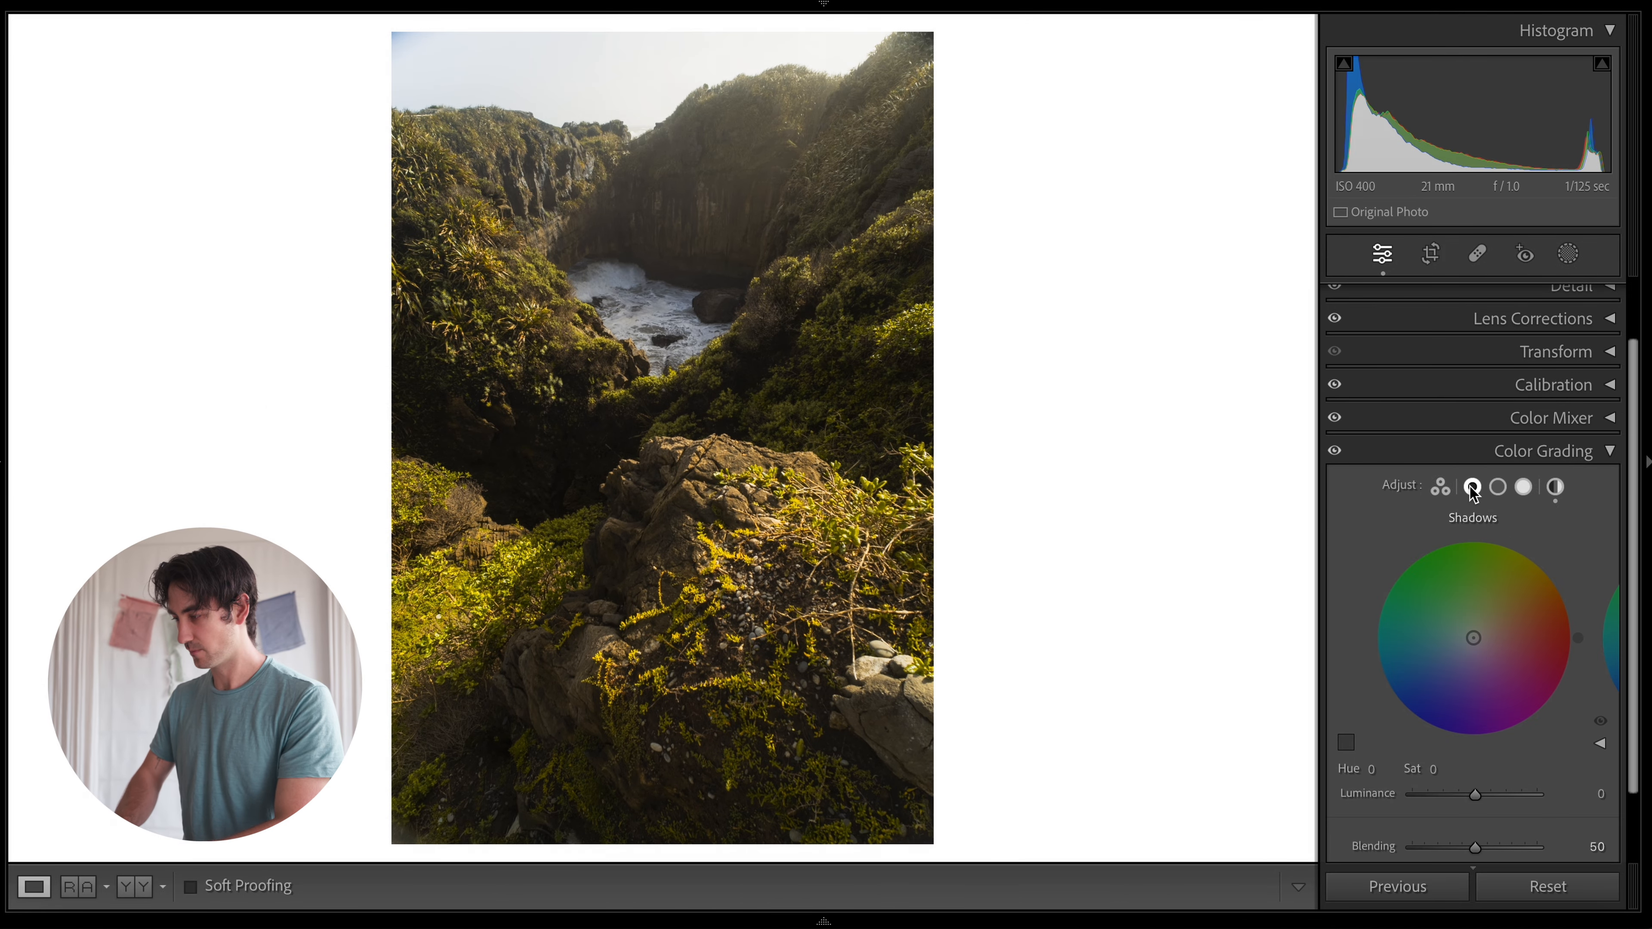
left_click(1437, 768)
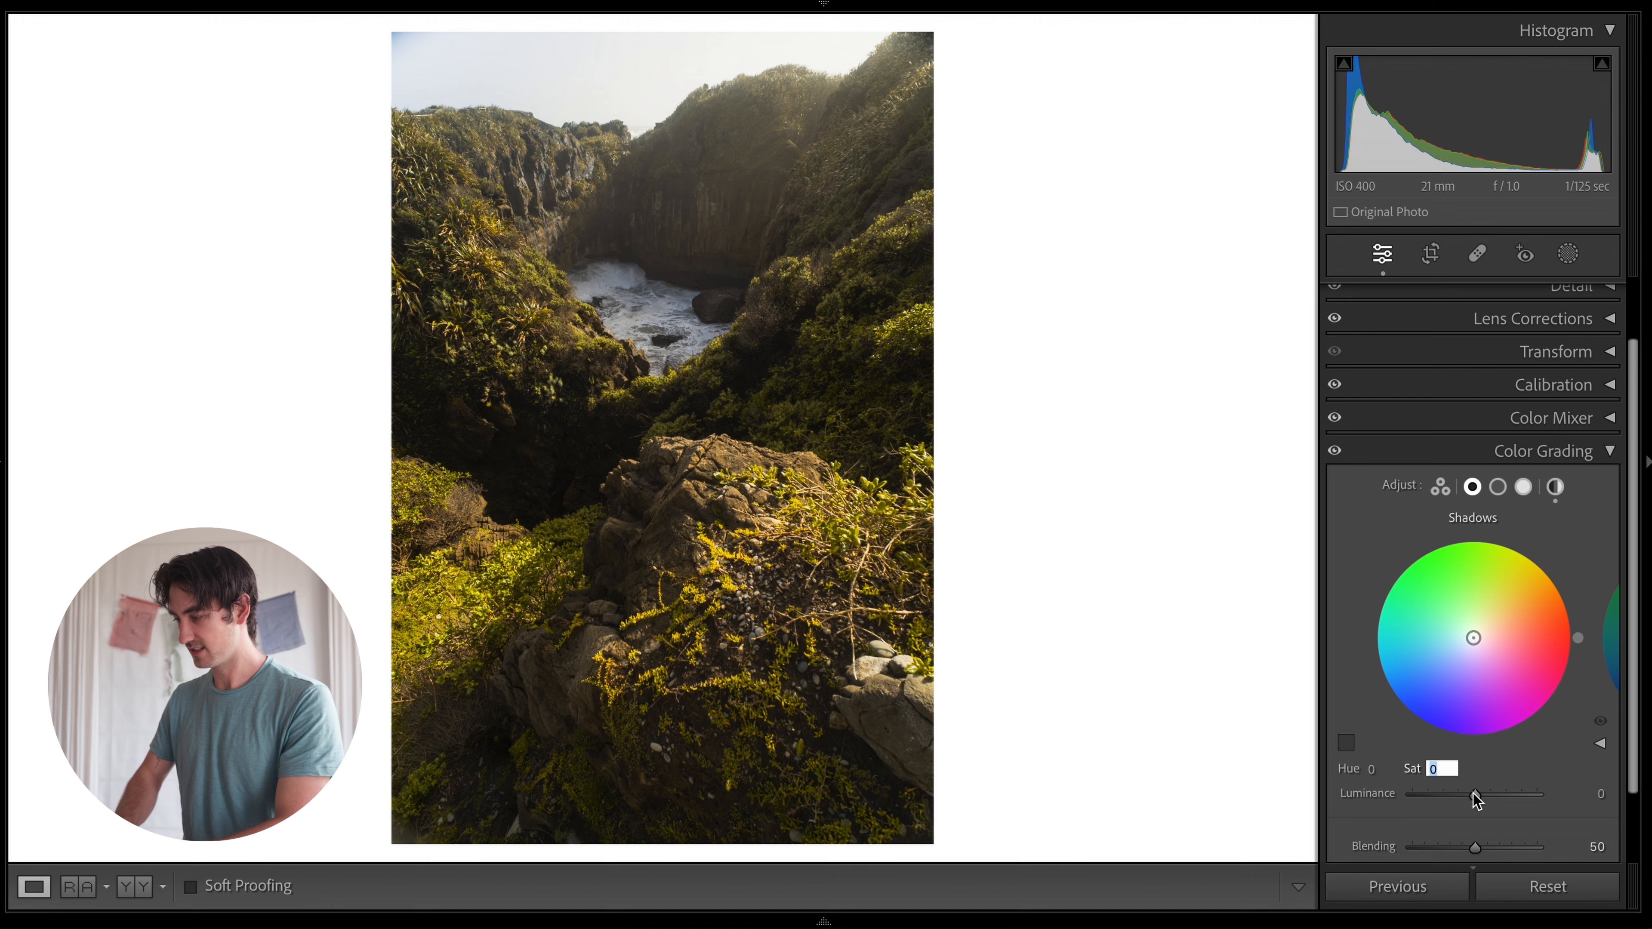
type("5")
key("Return")
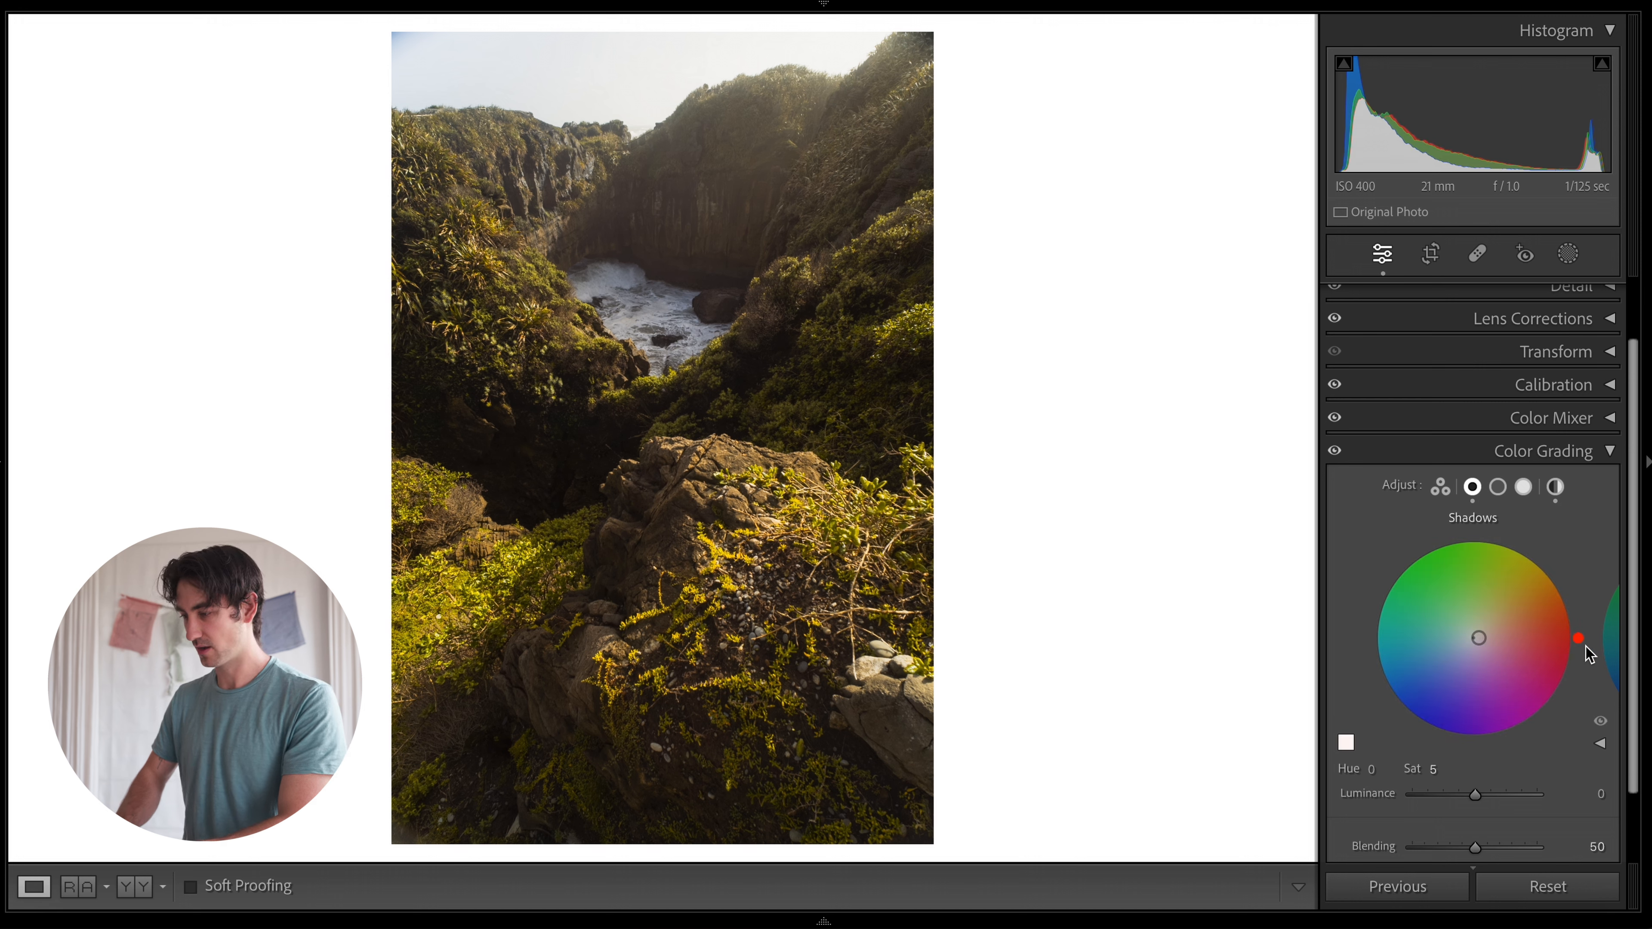
mouse_move(1580, 641)
left_mouse_down()
mouse_move(1525, 729)
mouse_move(1443, 738)
mouse_move(1385, 687)
mouse_move(1369, 635)
mouse_move(1380, 683)
mouse_move(1422, 728)
left_mouse_up()
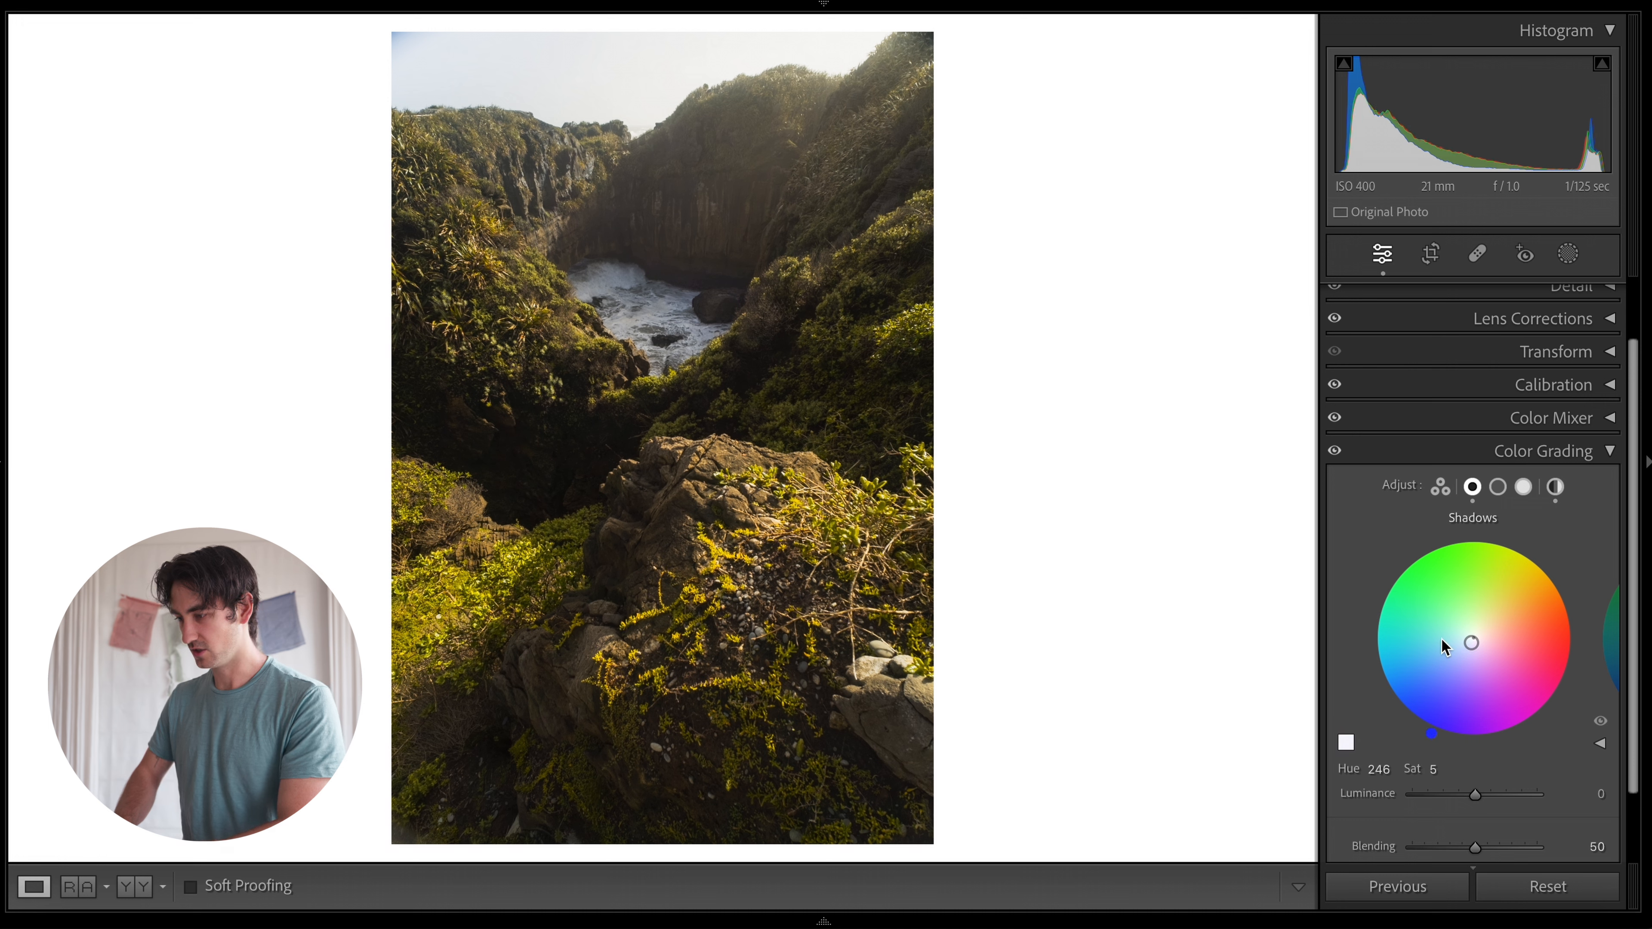
left_click(1577, 452)
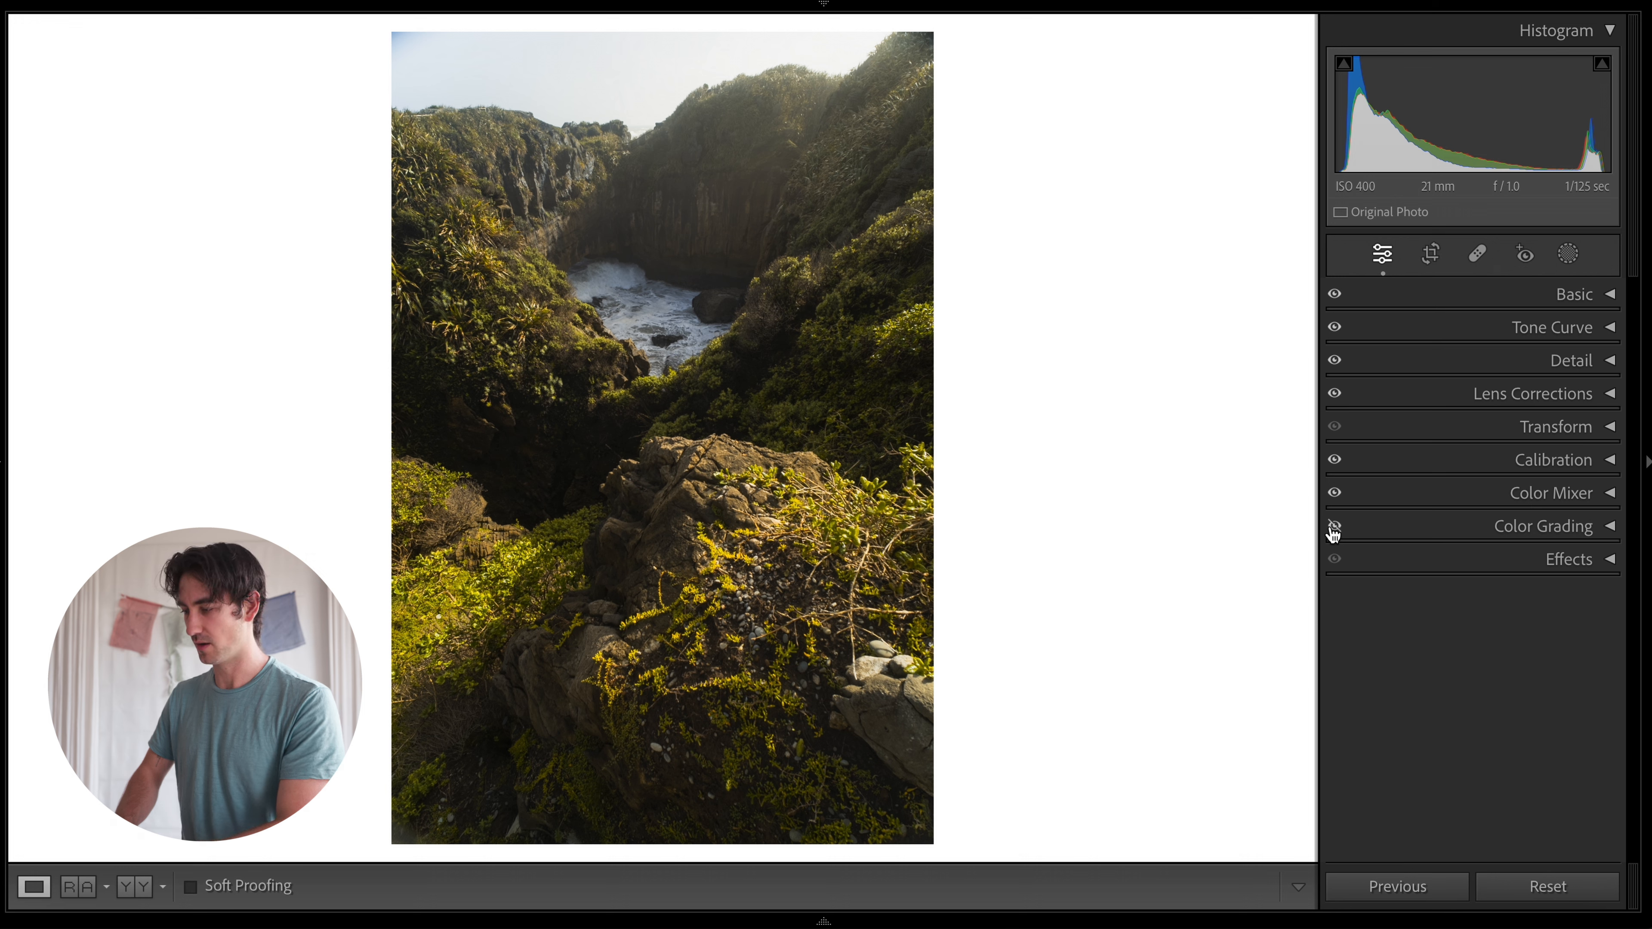
left_click(1563, 557)
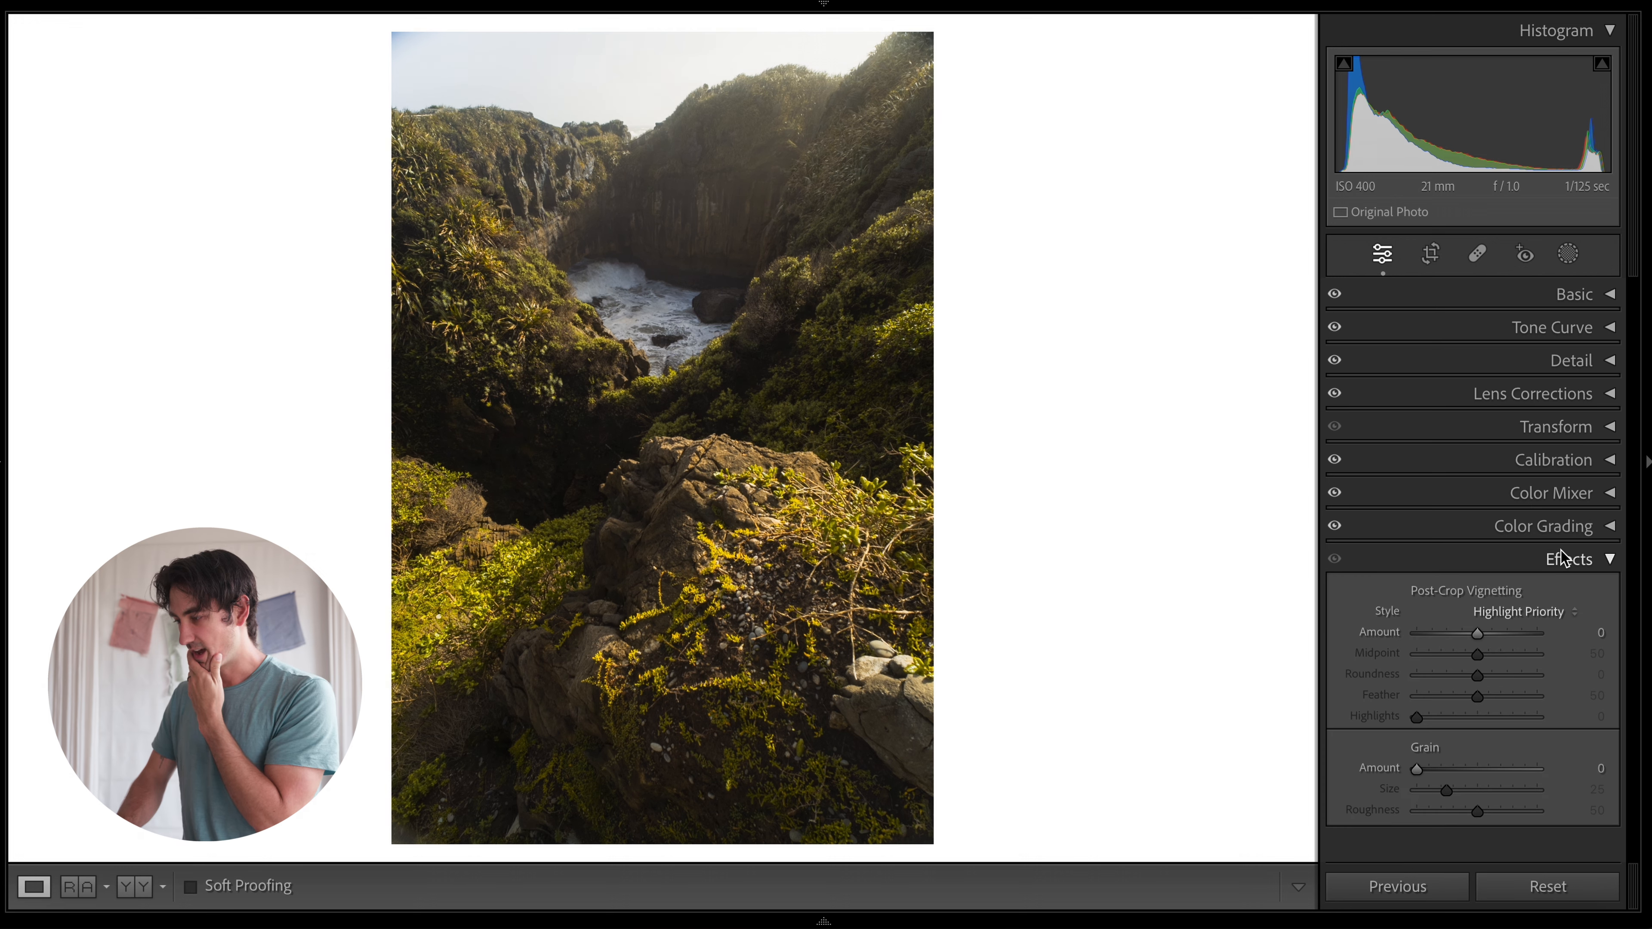
left_click(1562, 541)
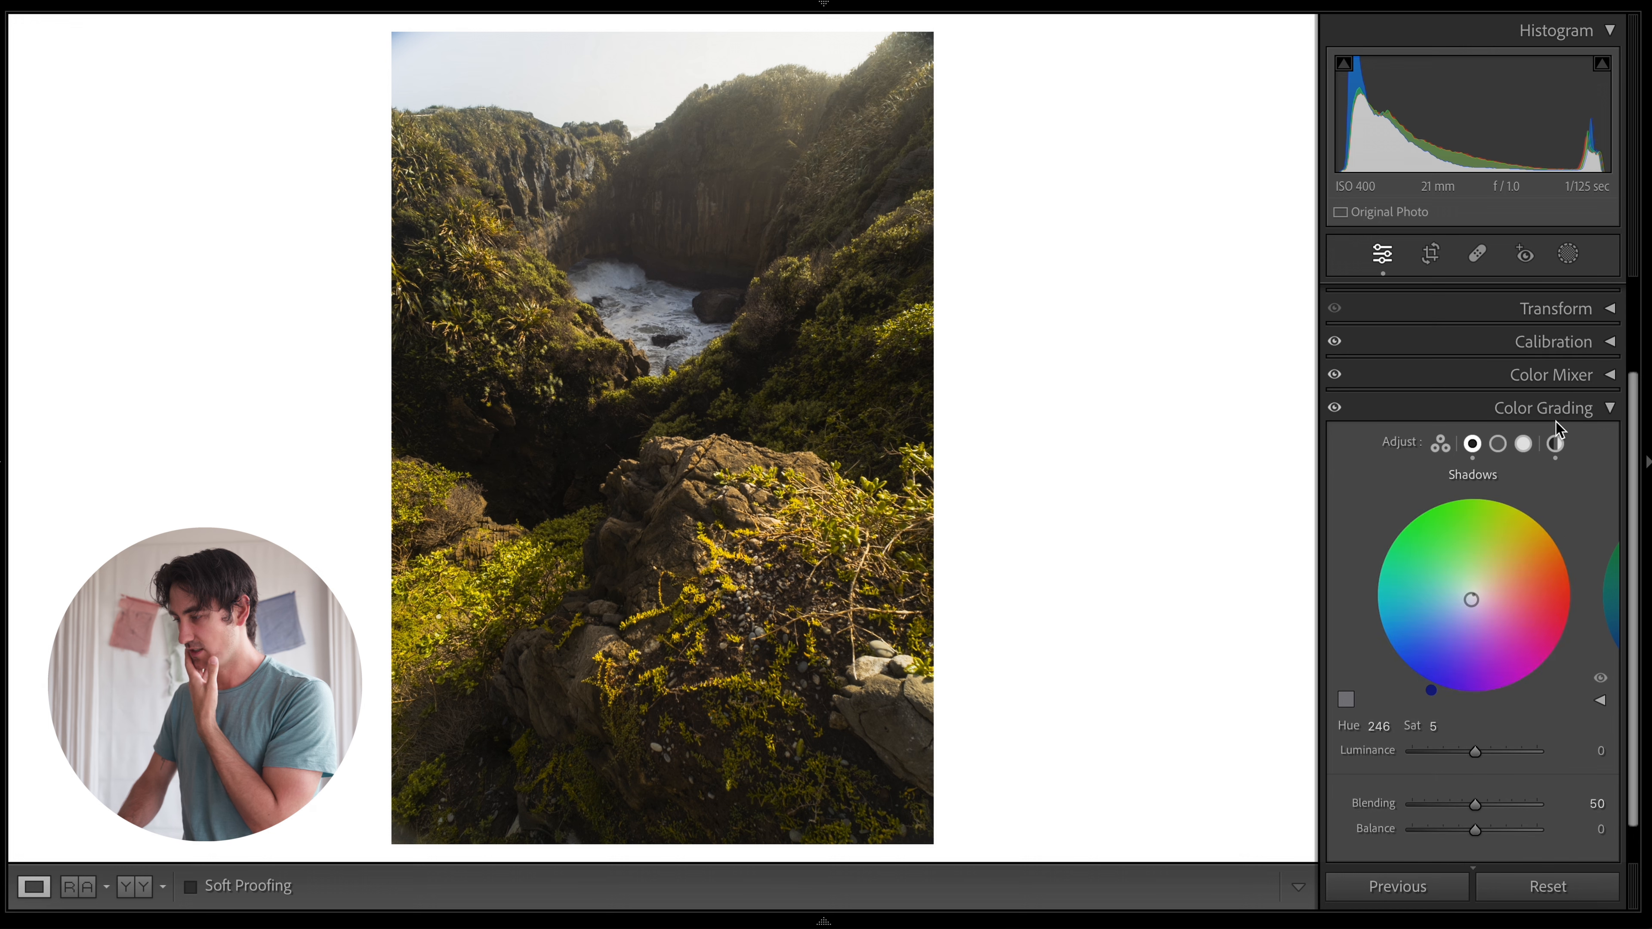
left_click(1571, 404)
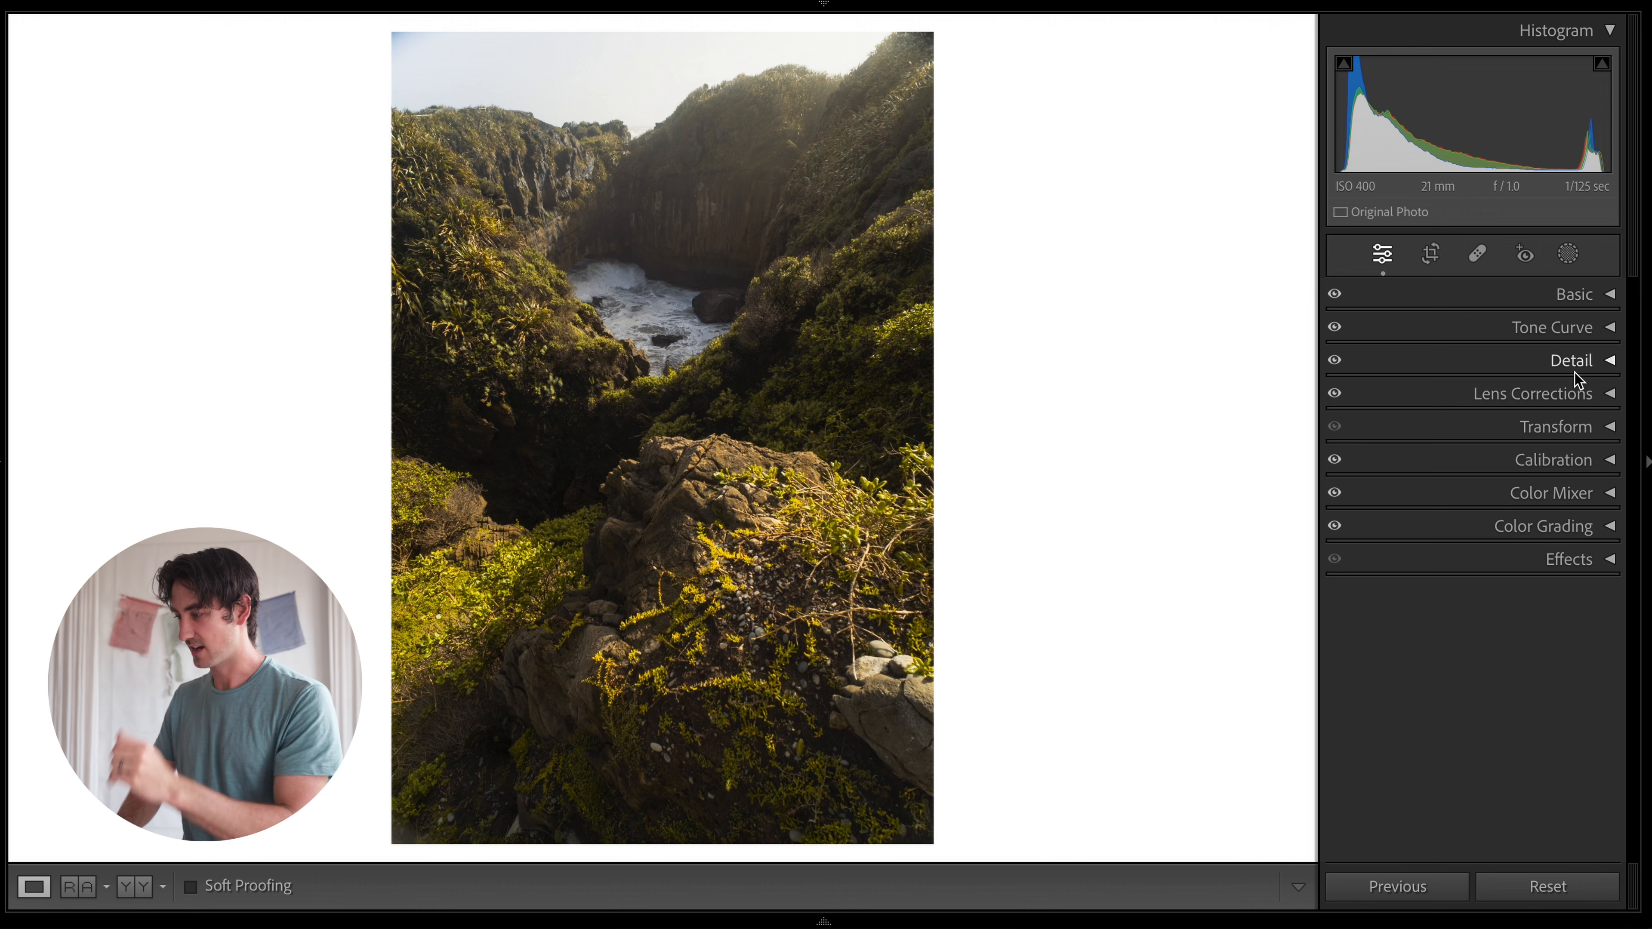
Examine the foreground rock, pebbles and yellow-green plants up close, and compare them with the full view of the cove.
left_click(1570, 254)
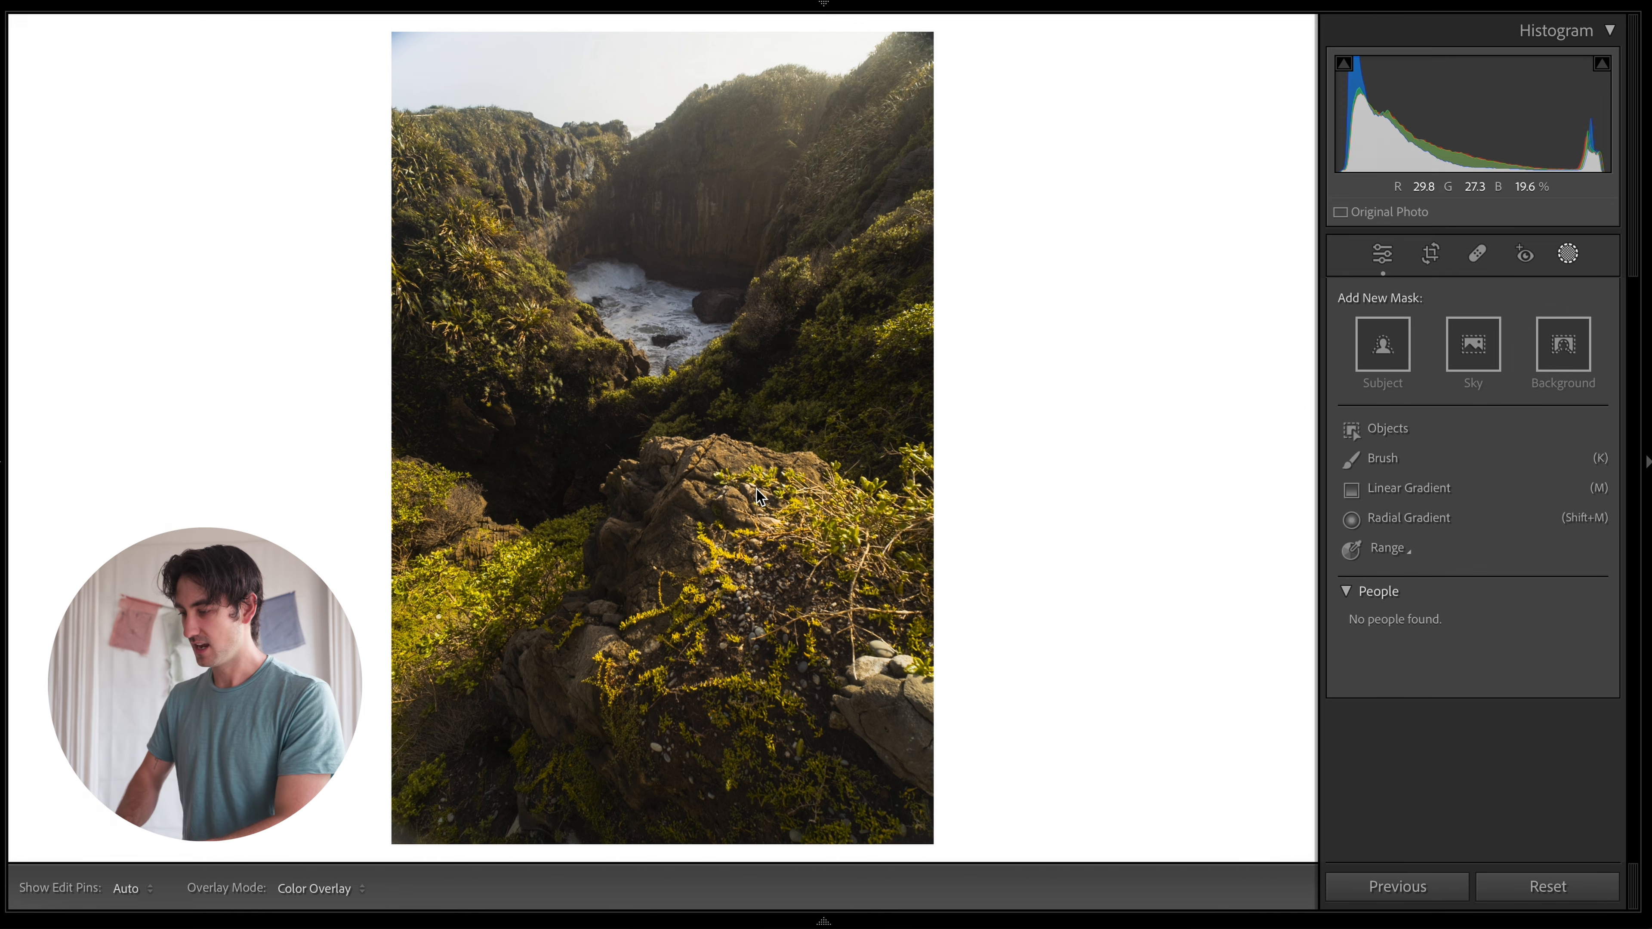
key("shift+w")
left_click(789, 461)
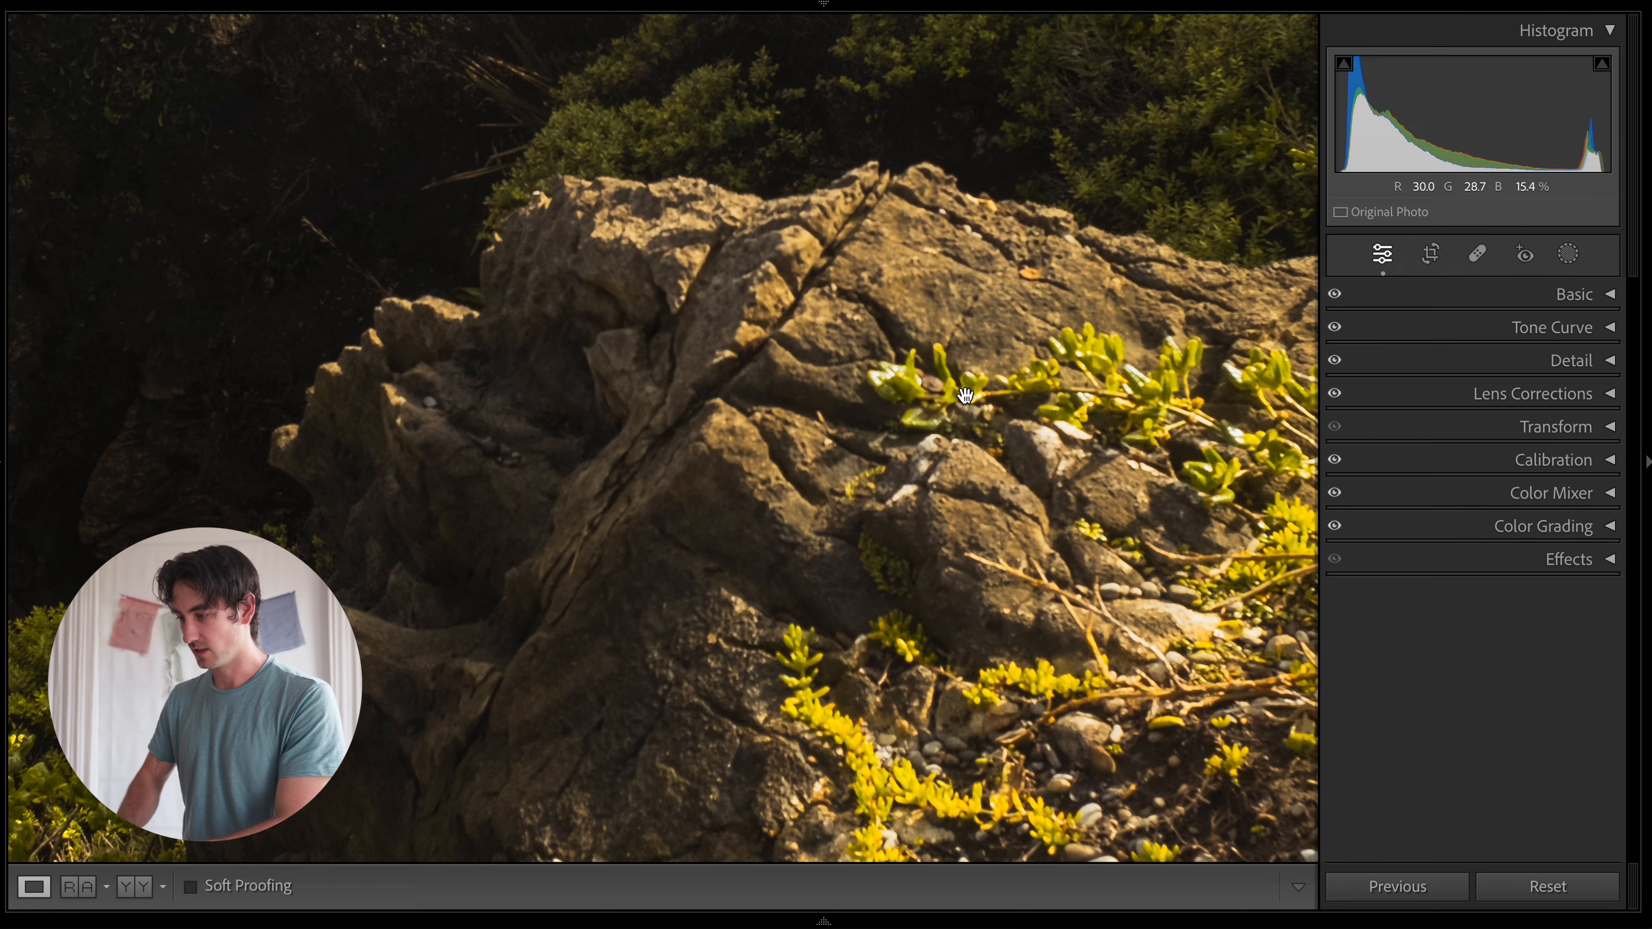
left_click(720, 517)
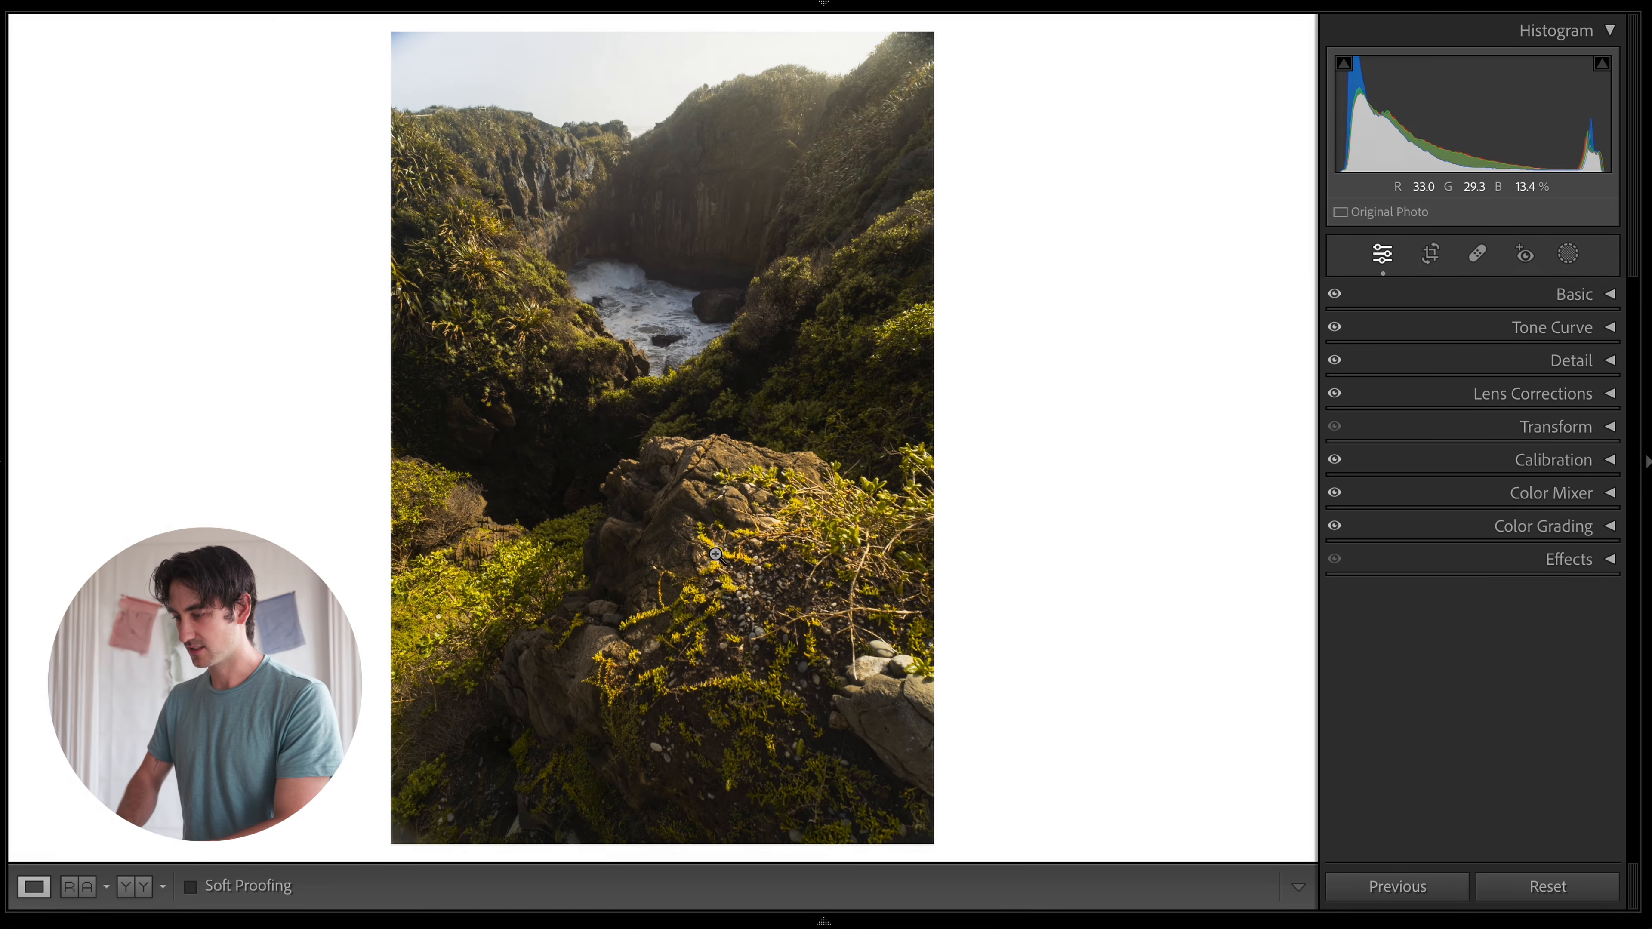
left_click(668, 624)
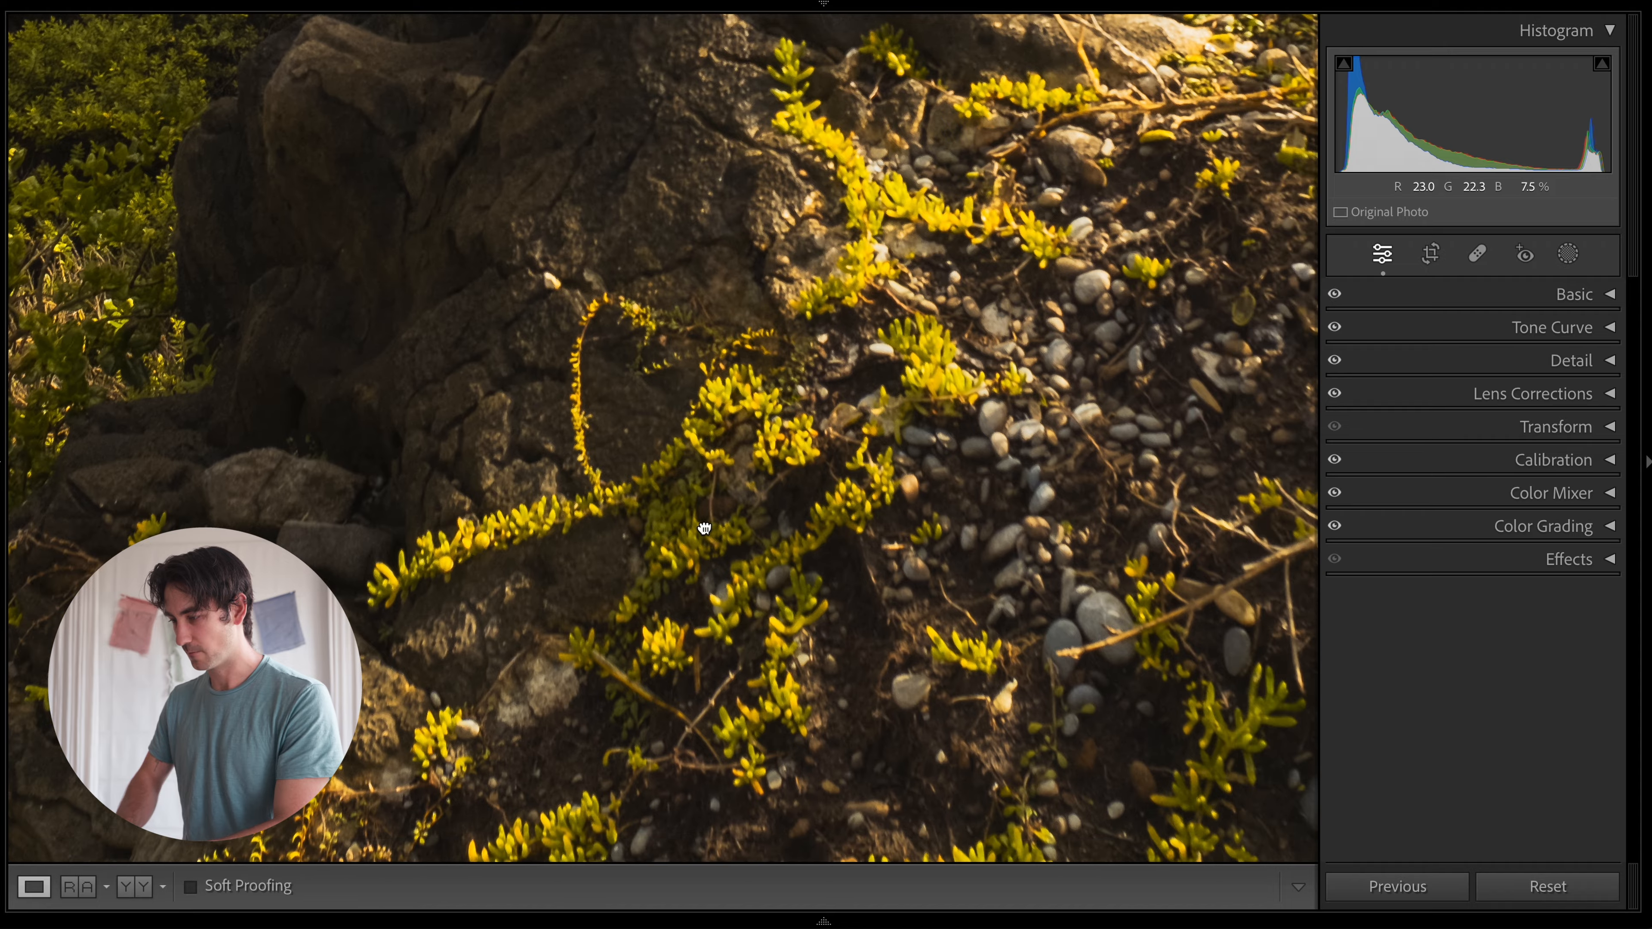
left_click(705, 514)
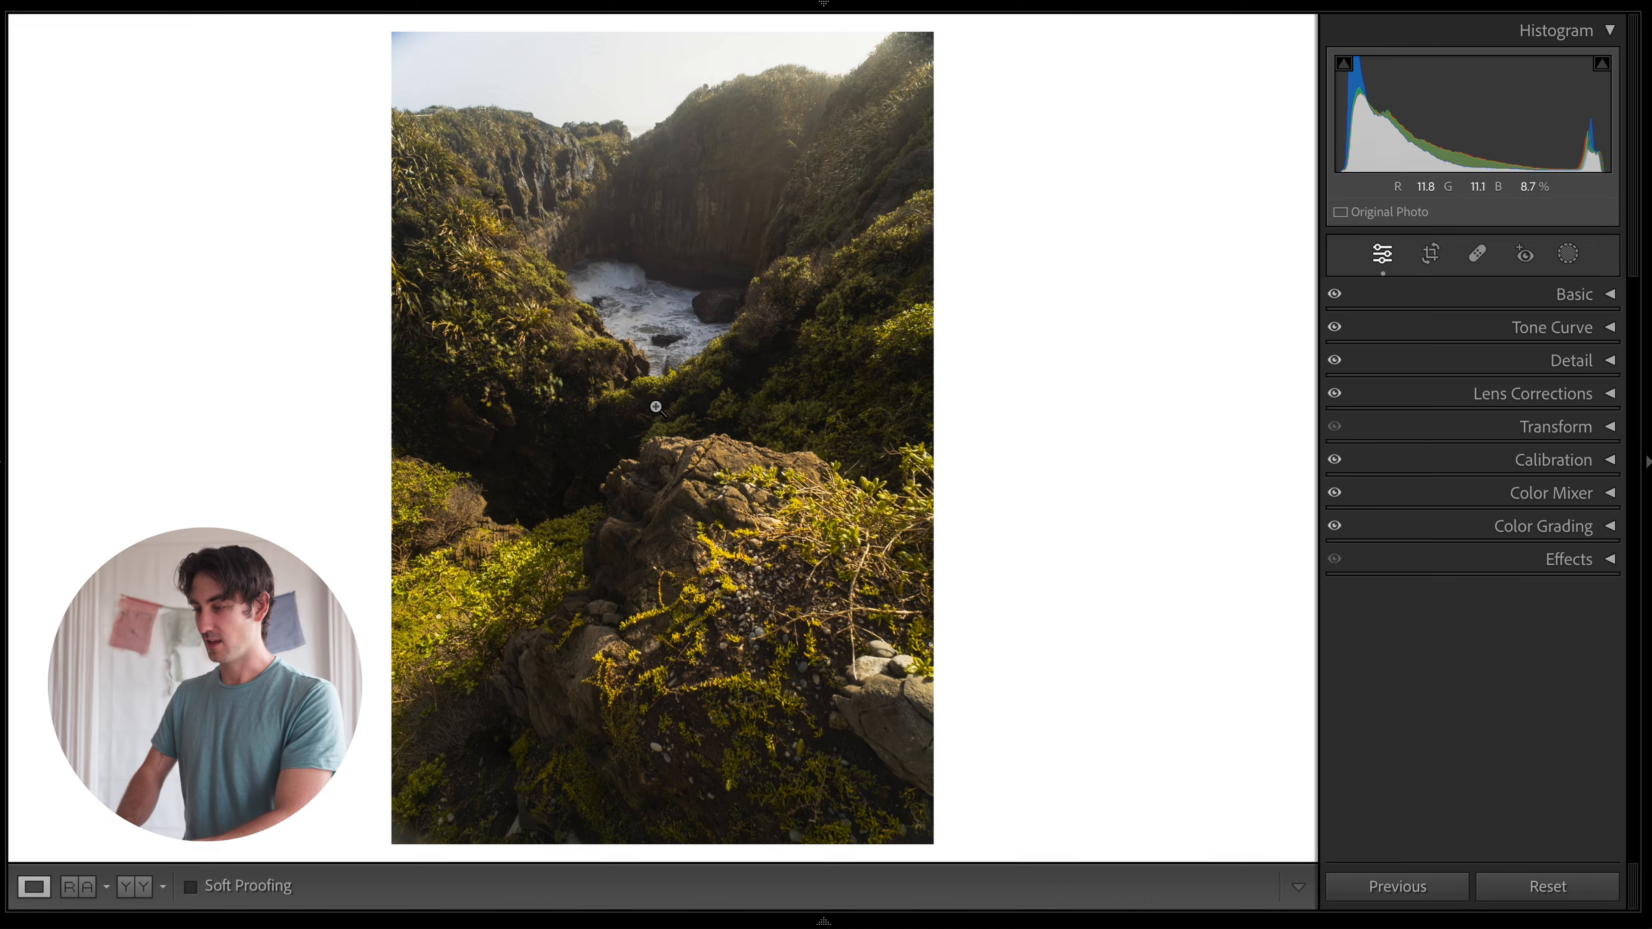
left_click(646, 468)
left_click(651, 463)
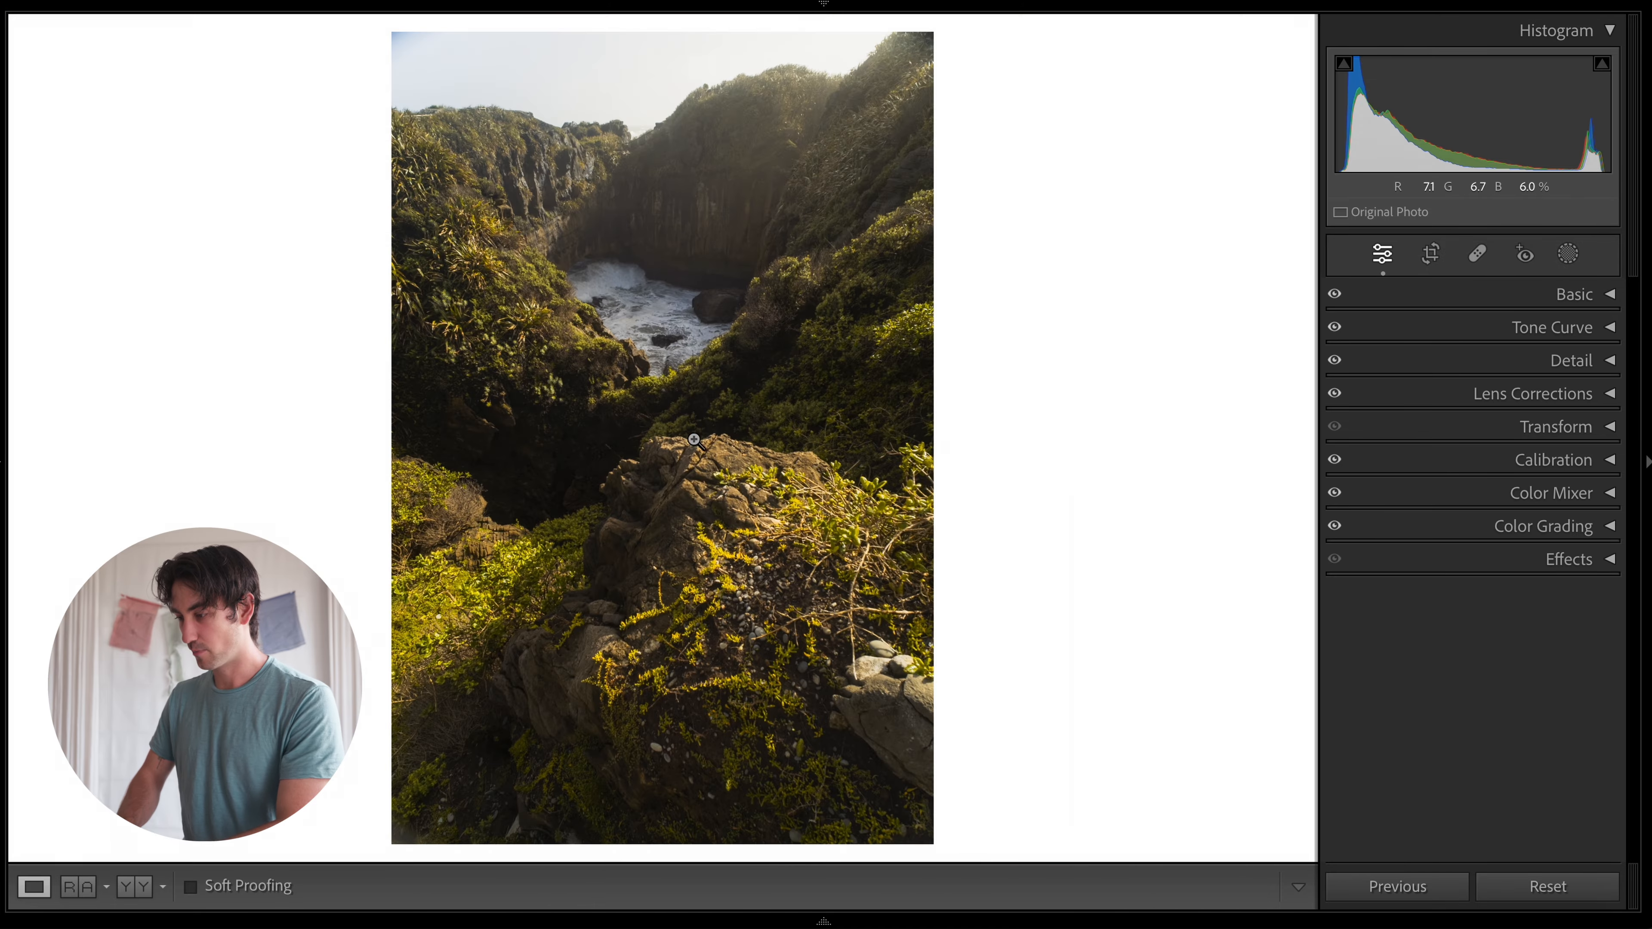
left_click(641, 310)
left_click(641, 310)
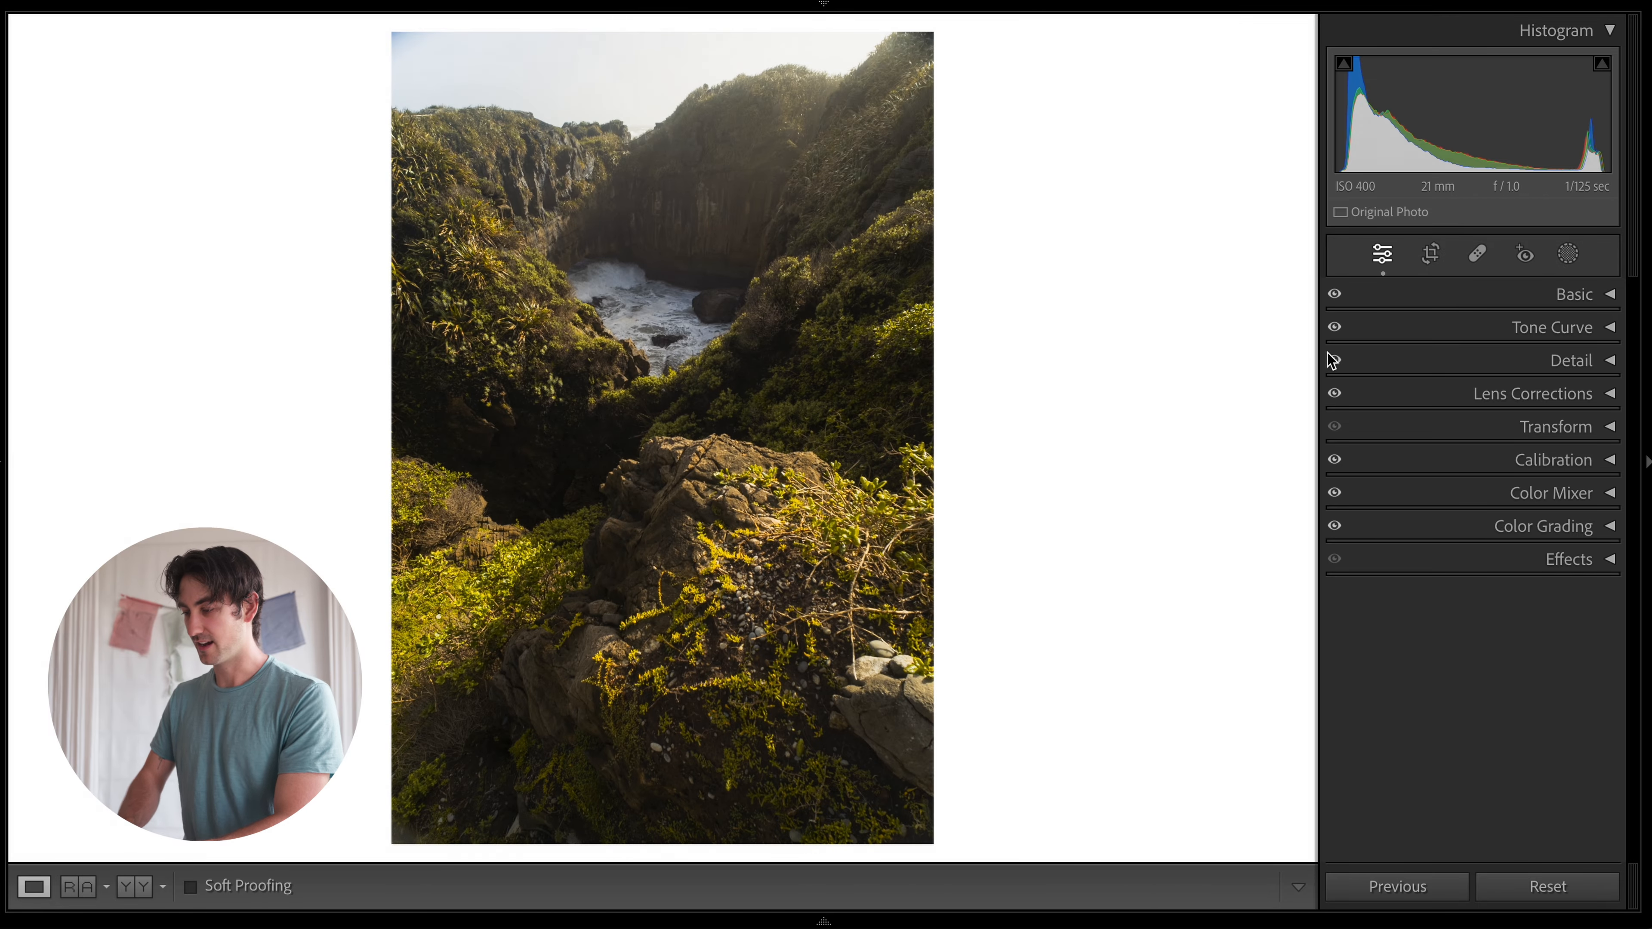
Start a new brush mask and reduce the brush size to 18.
left_click(1577, 250)
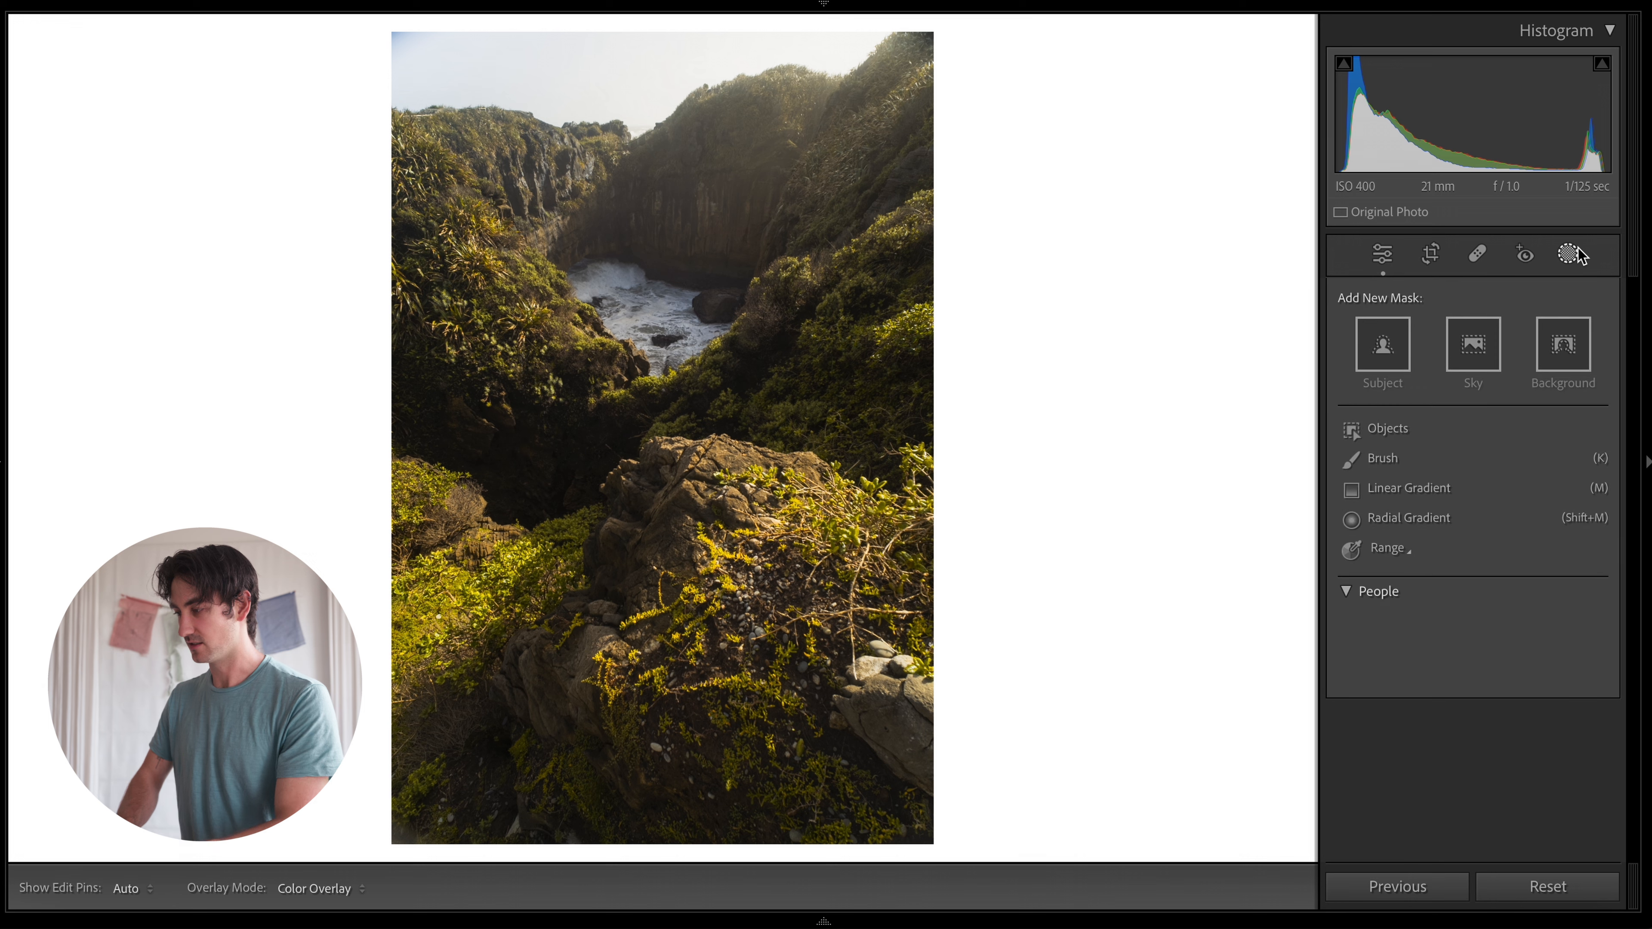
left_click(1391, 457)
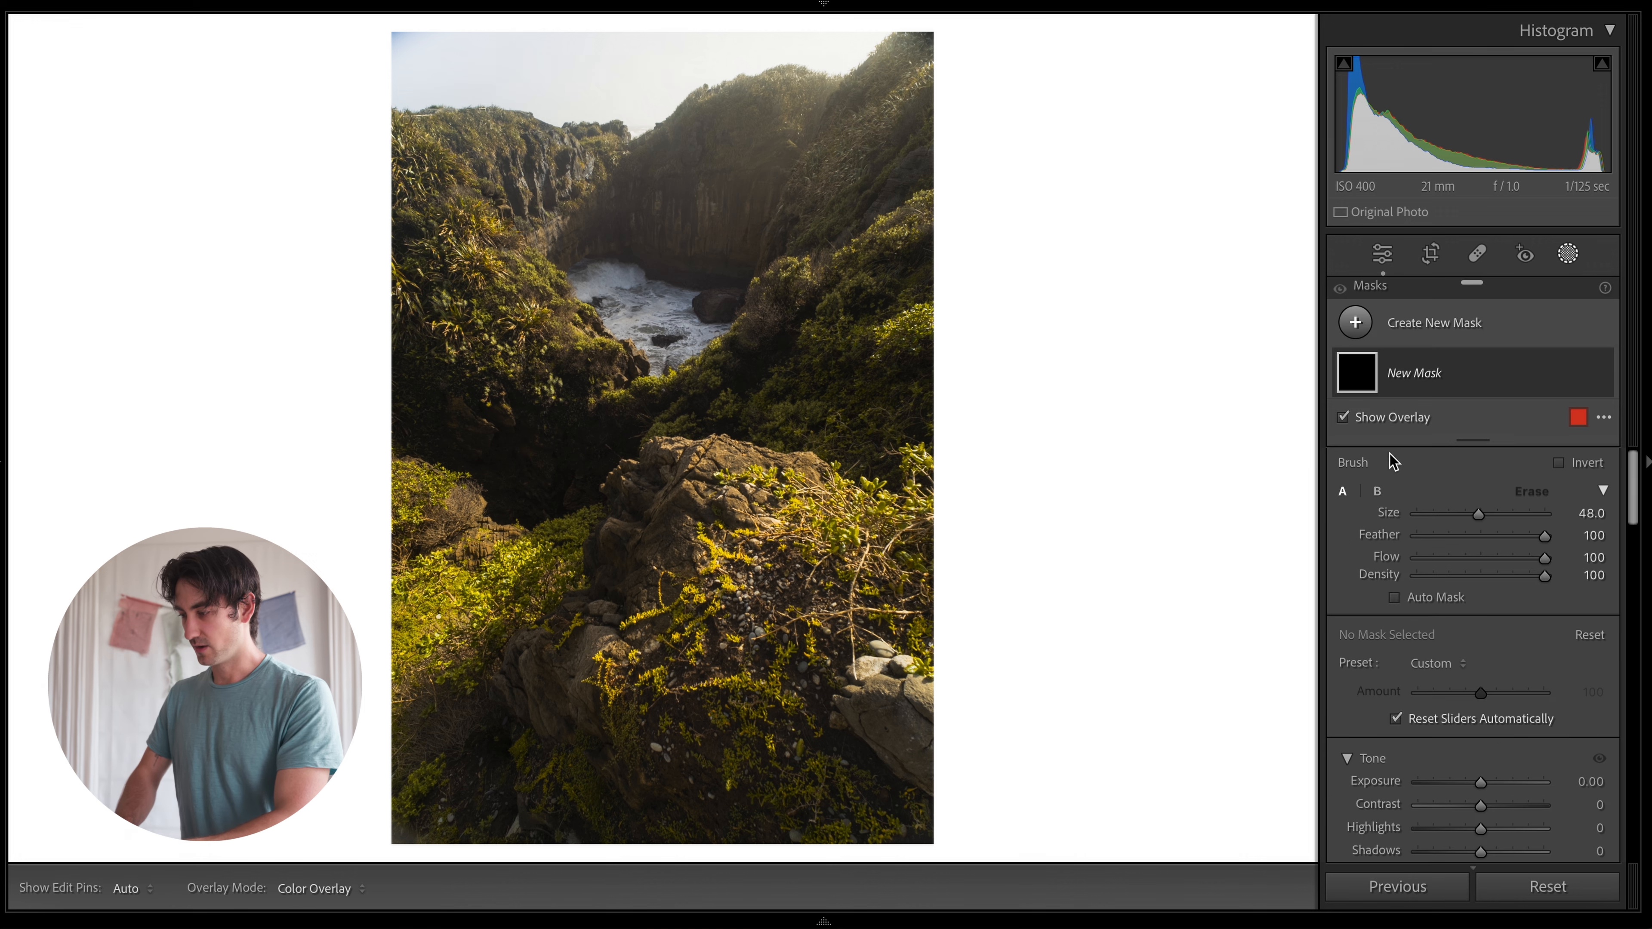
key("bracketleft")
key("bracketleft")
key("bracketleft")
key("bracketleft")
key("bracketleft")
key("bracketleft")
key("bracketleft")
key("bracketleft")
key("bracketleft")
key("bracketleft")
key("bracketleft")
key("bracketleft")
key("bracketleft")
key("bracketleft")
key("bracketleft")
key("bracketleft")
key("bracketleft")
key("bracketleft")
key("bracketleft")
key("bracketleft")
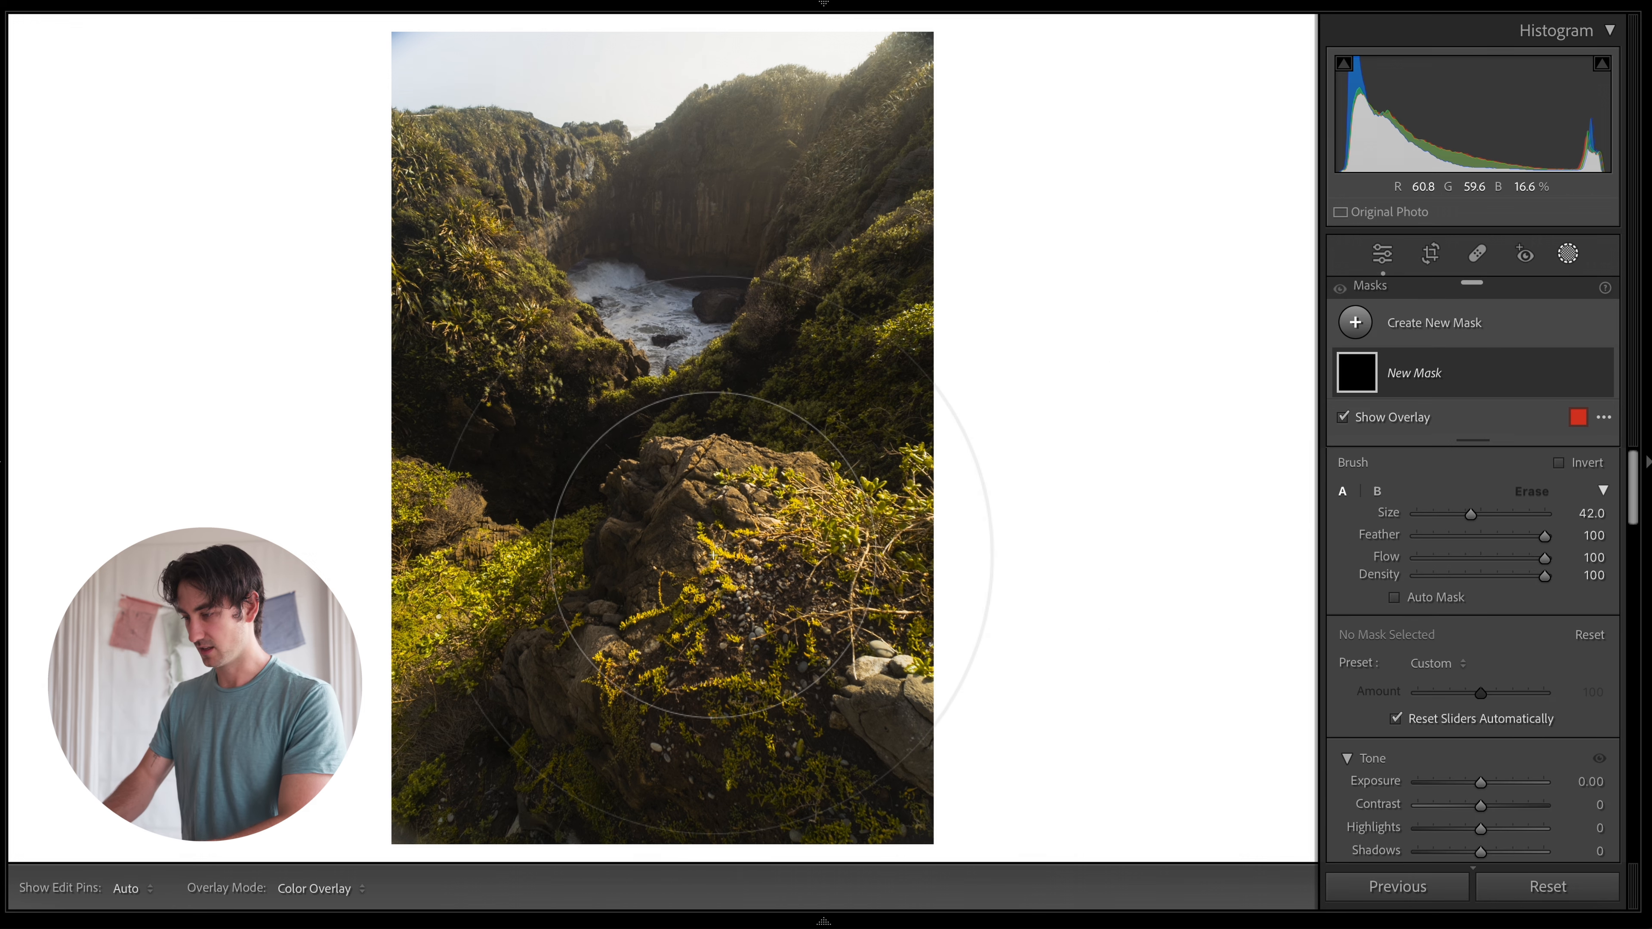
key("bracketleft")
key("bracketleft")
key("bracketleft")
key("bracketleft")
key("bracketleft")
key("bracketleft")
key("bracketleft")
key("bracketleft")
key("bracketleft")
key("bracketleft")
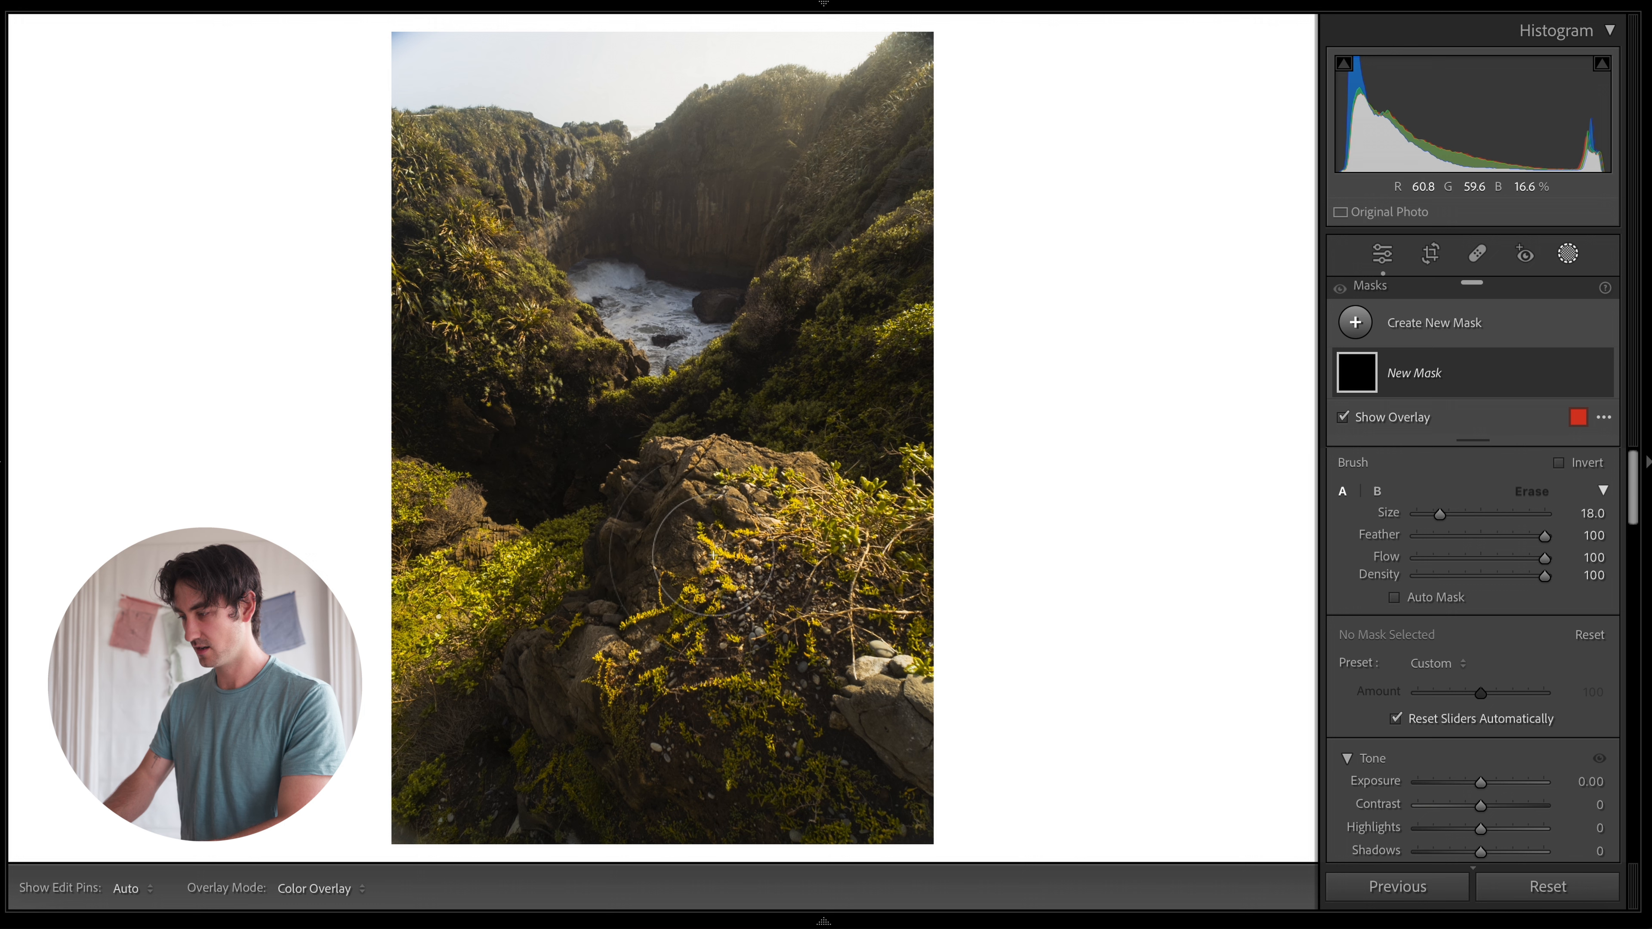
Hide the mask overlay and set the brush's Exposure to 0.20.
scroll(1393, 657, "down", 1)
scroll(1393, 658, "down", 2)
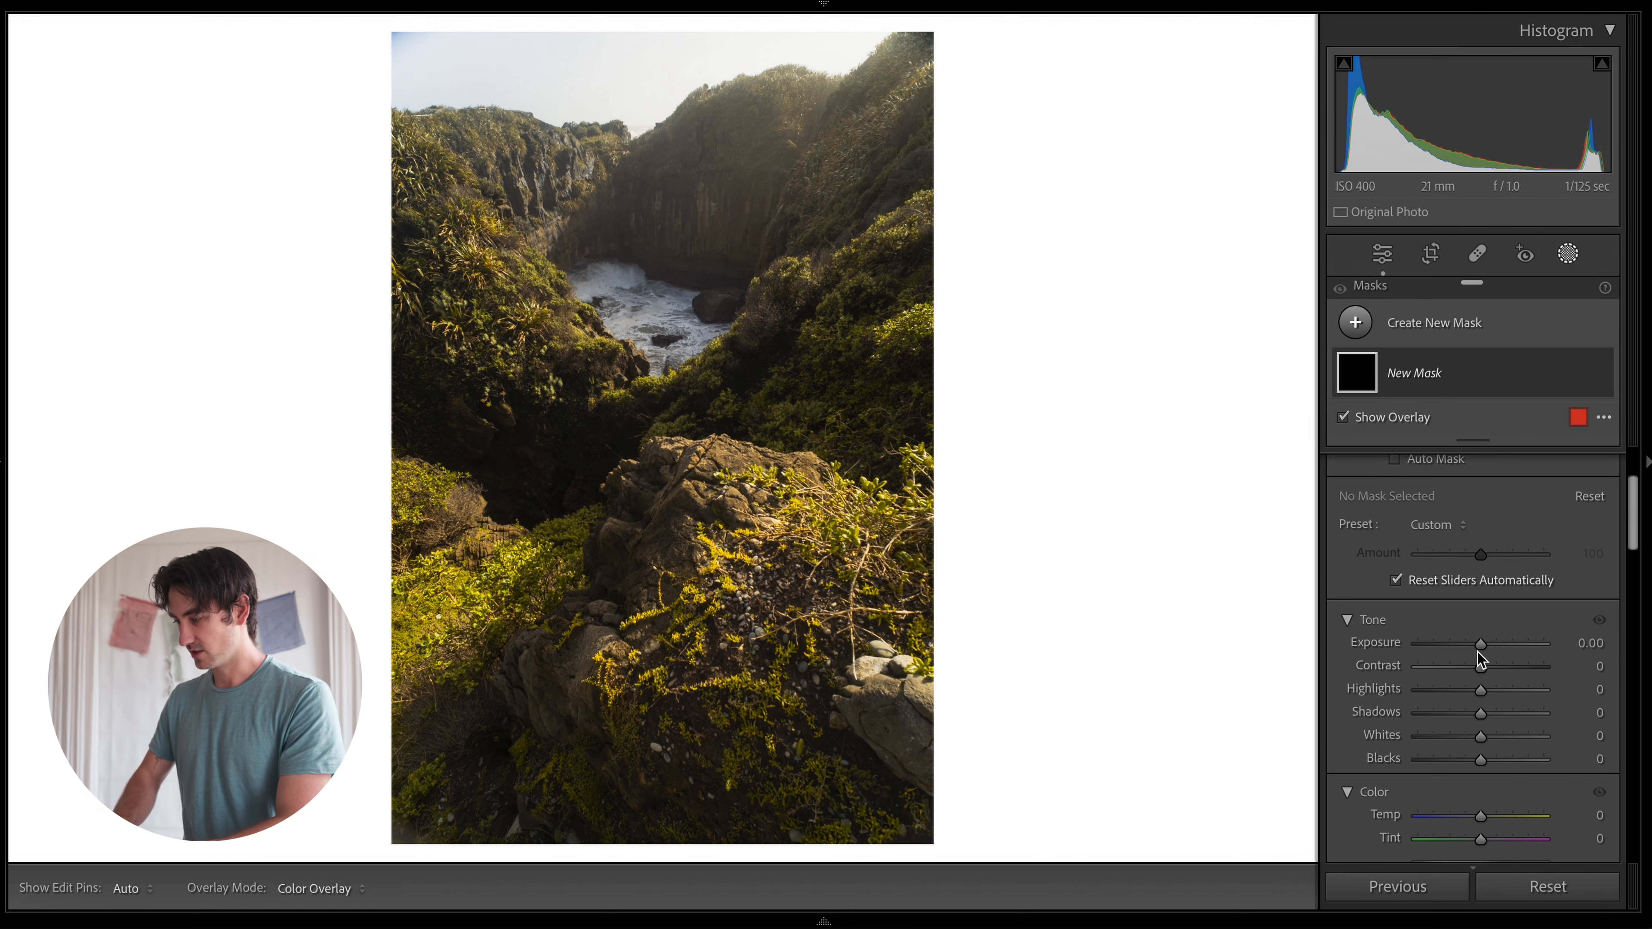
key("o")
left_click_drag(1483, 643, 1485, 643)
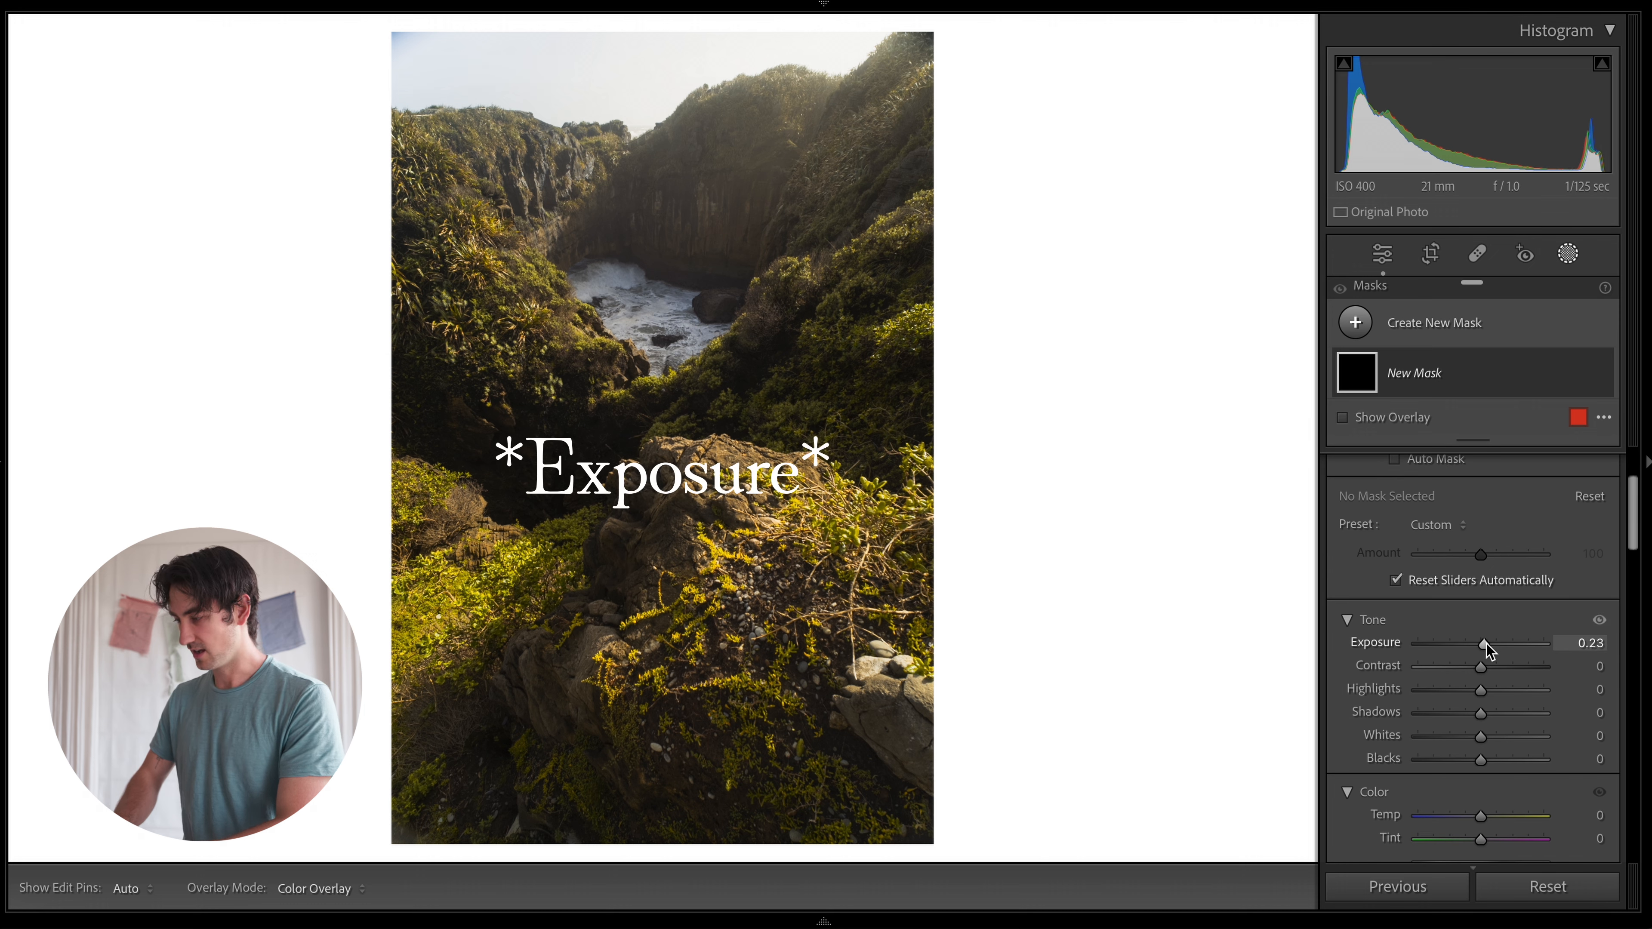
left_click(1604, 643)
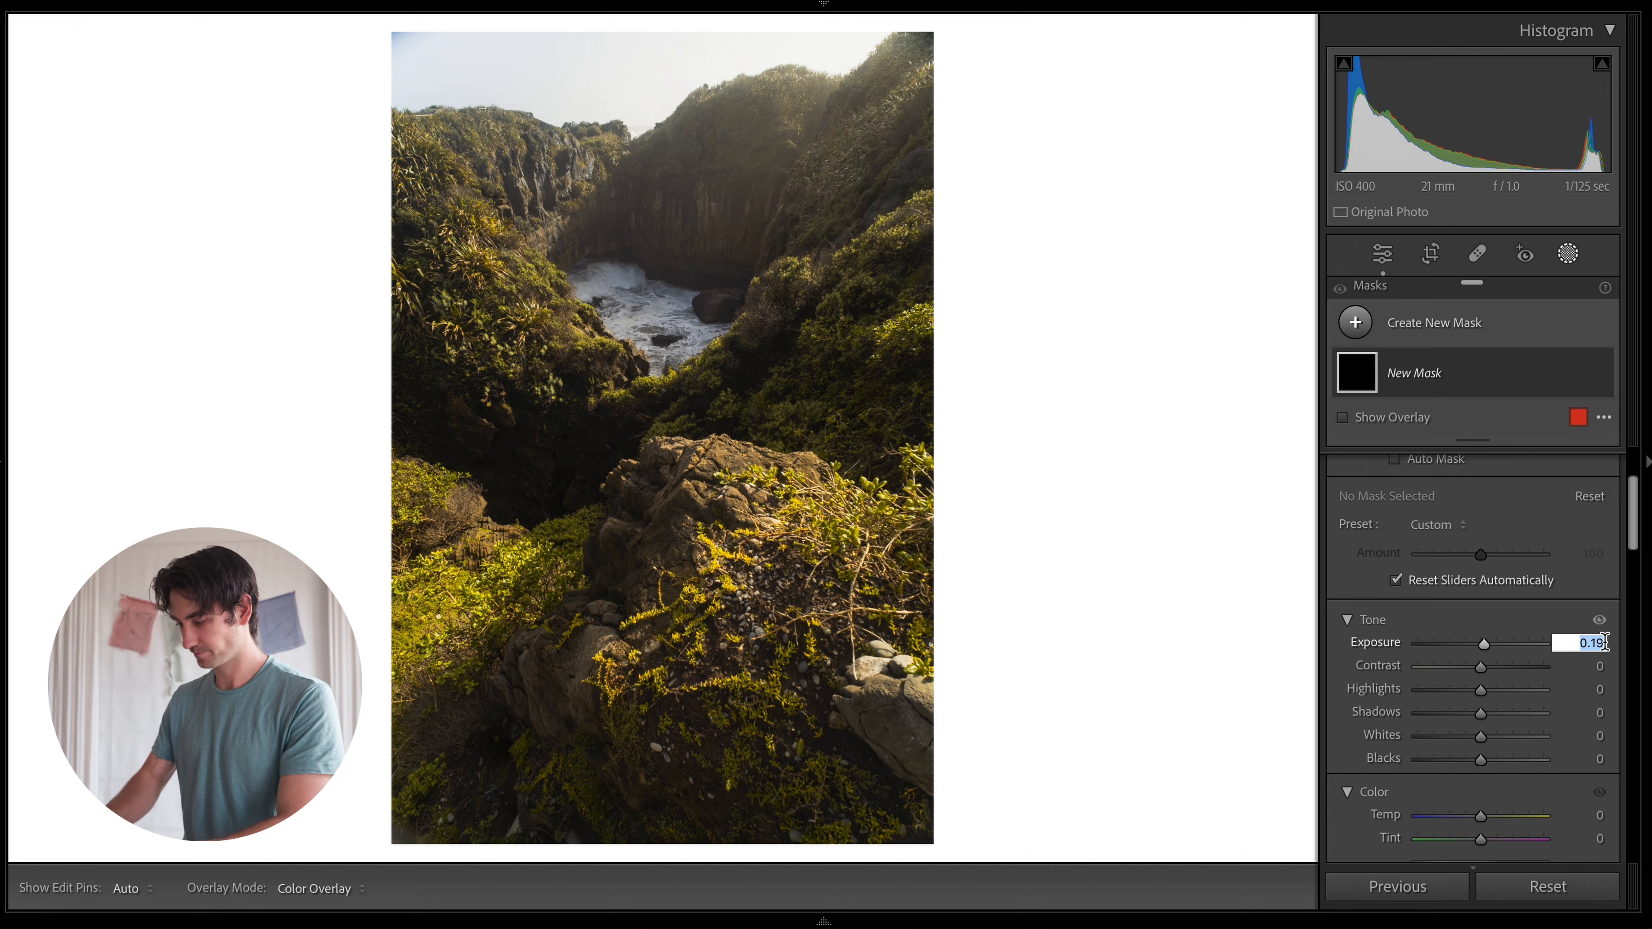
type("0.2")
key("Return")
Set the brush's Clarity to 10 and Texture to 5.
scroll(1587, 716, "down", 12)
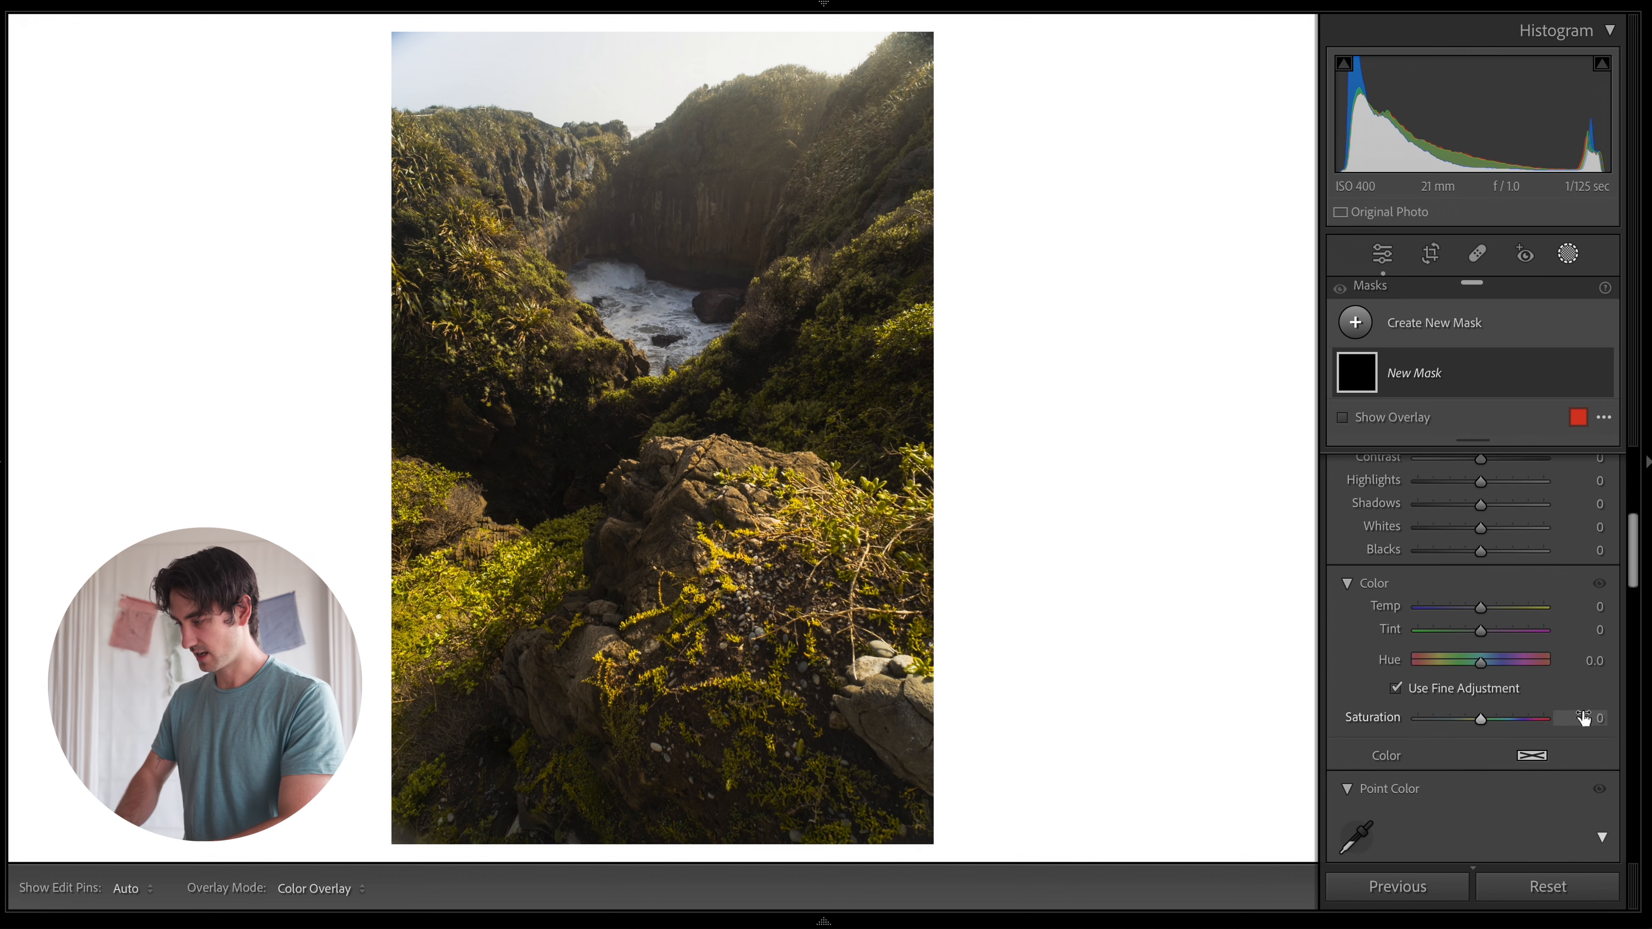
scroll(1585, 723, "down", 8)
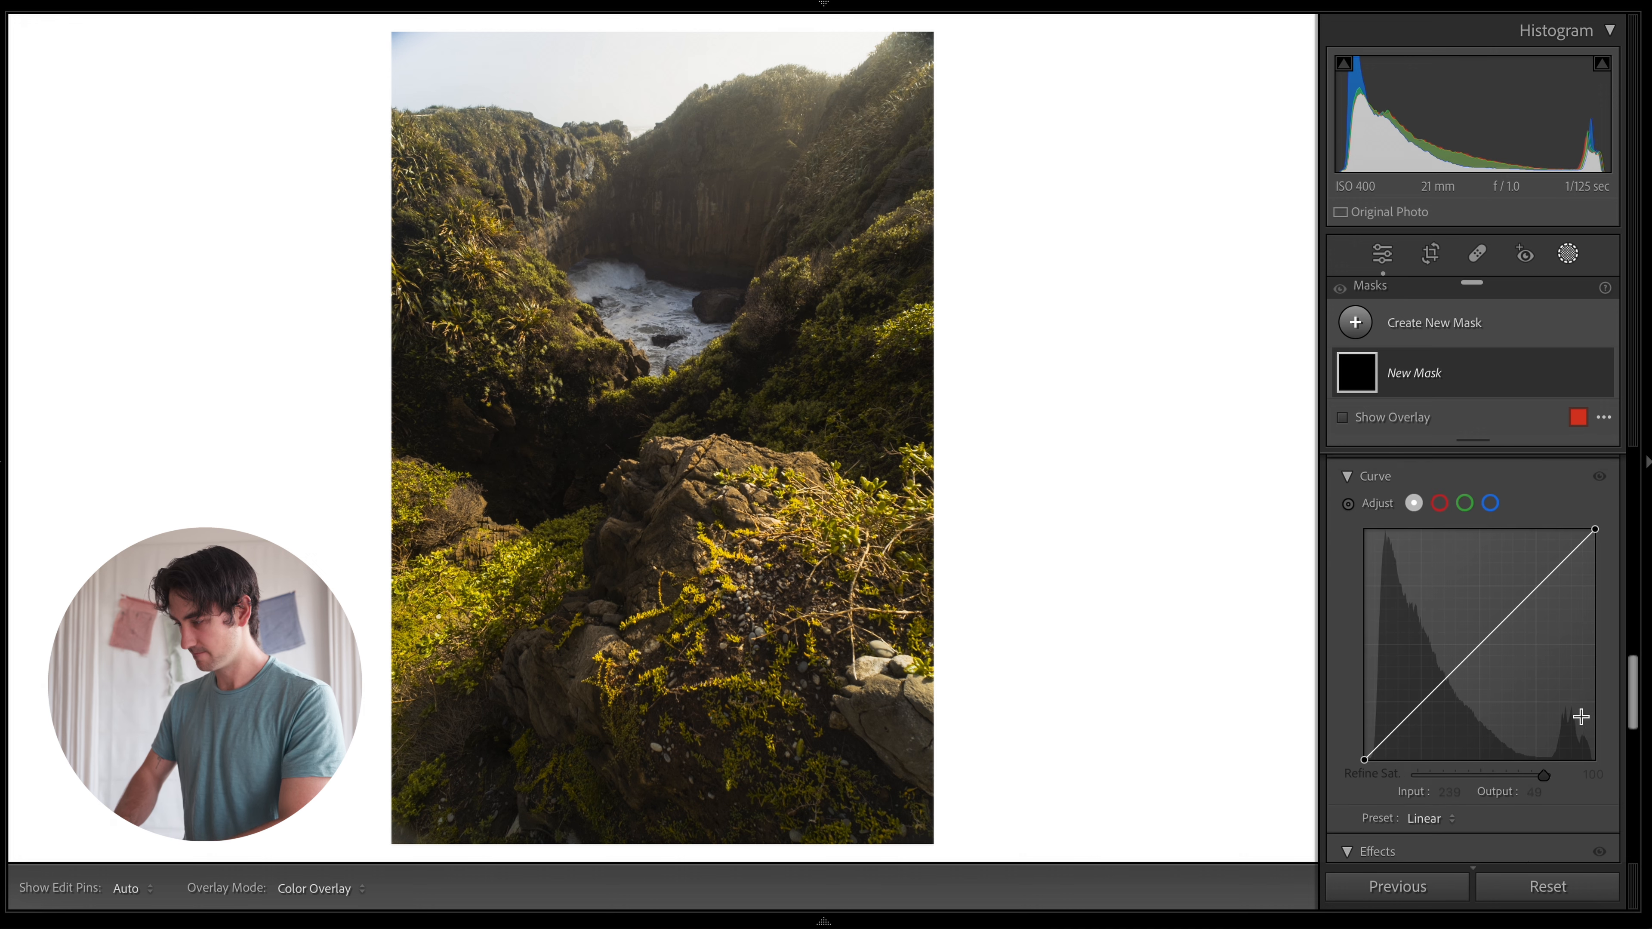
scroll(1531, 738, "up", 1)
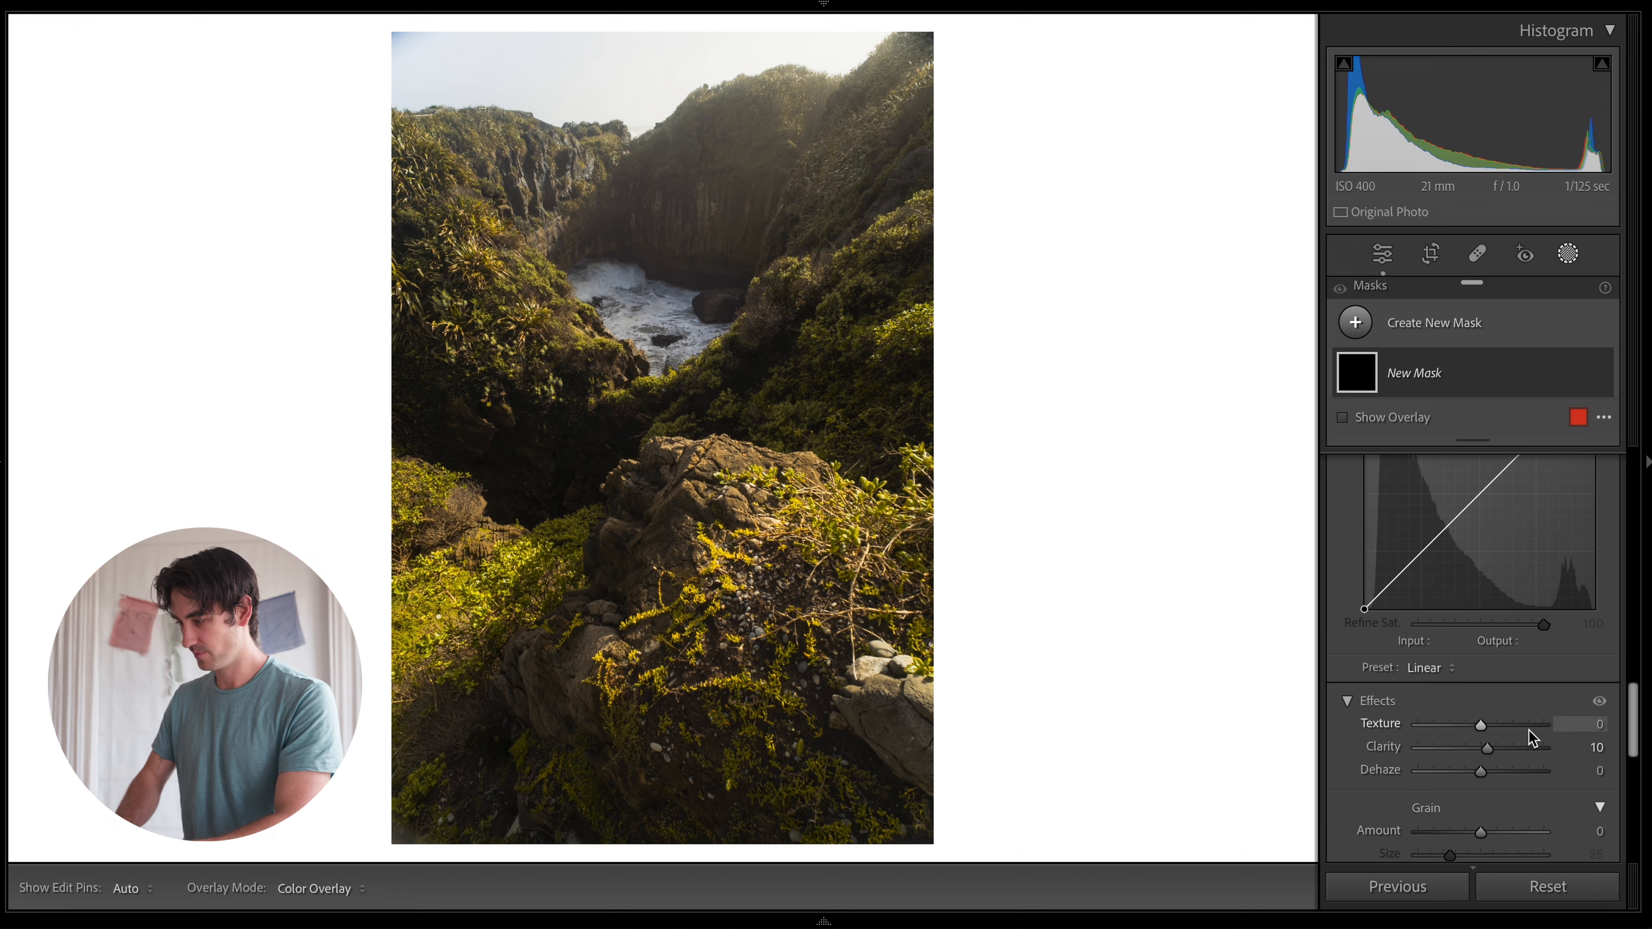
left_click(1590, 722)
type("5")
key("Return")
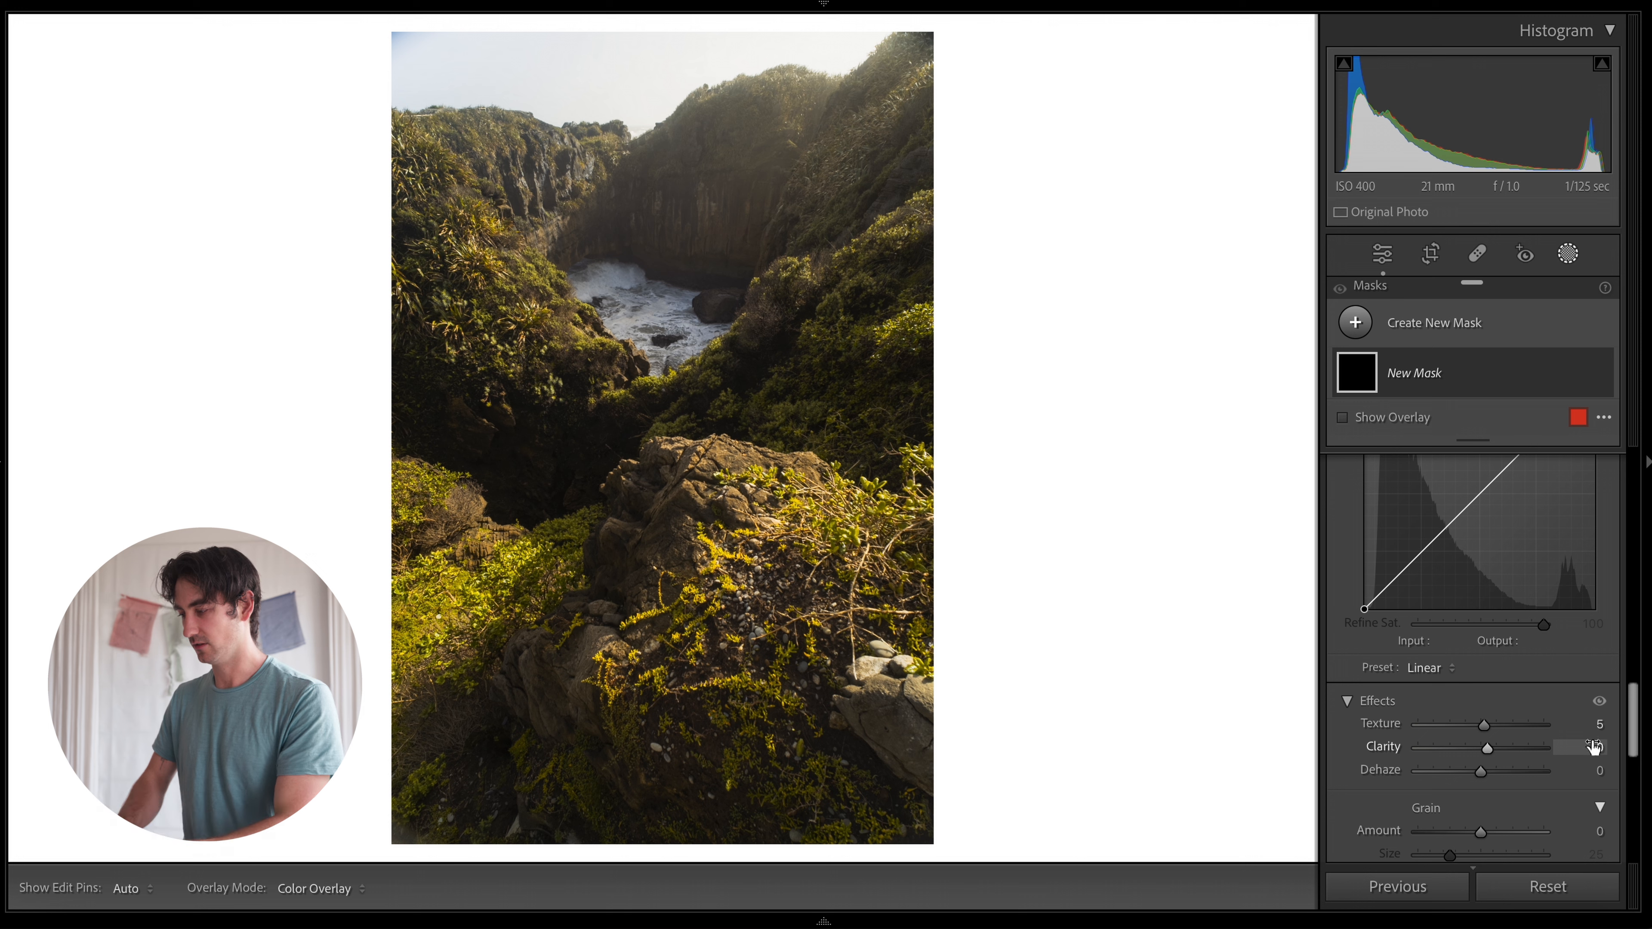
Set the brush's Blacks to -5.
scroll(1594, 747, "up", 1)
scroll(1594, 742, "down", 1)
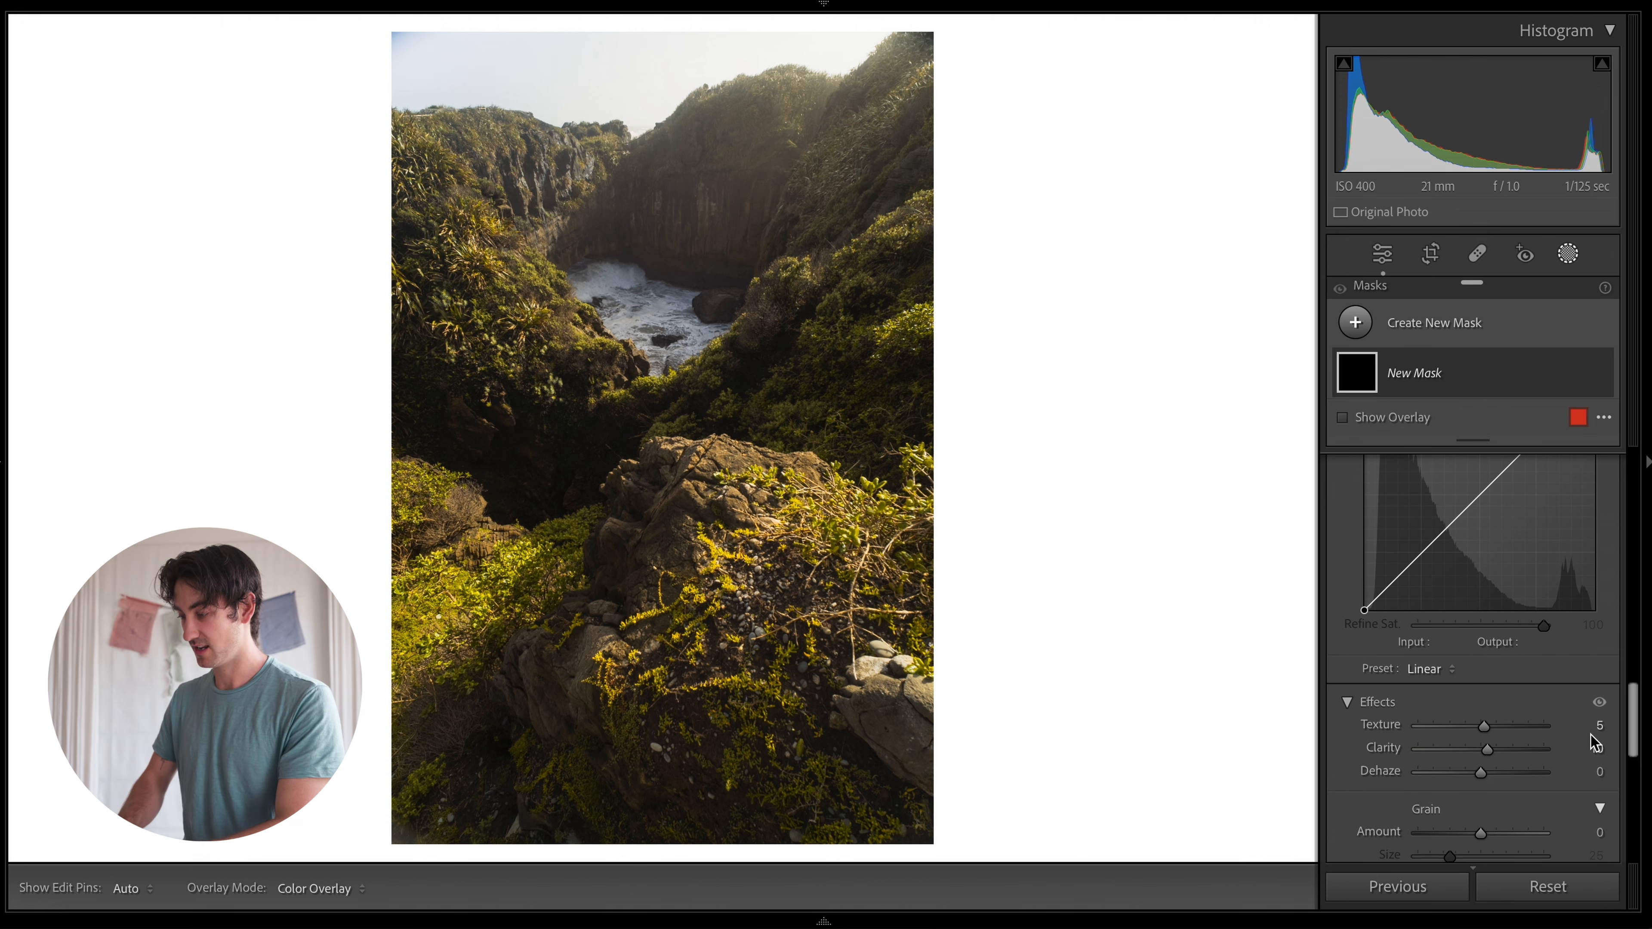
scroll(1591, 735, "up", 15)
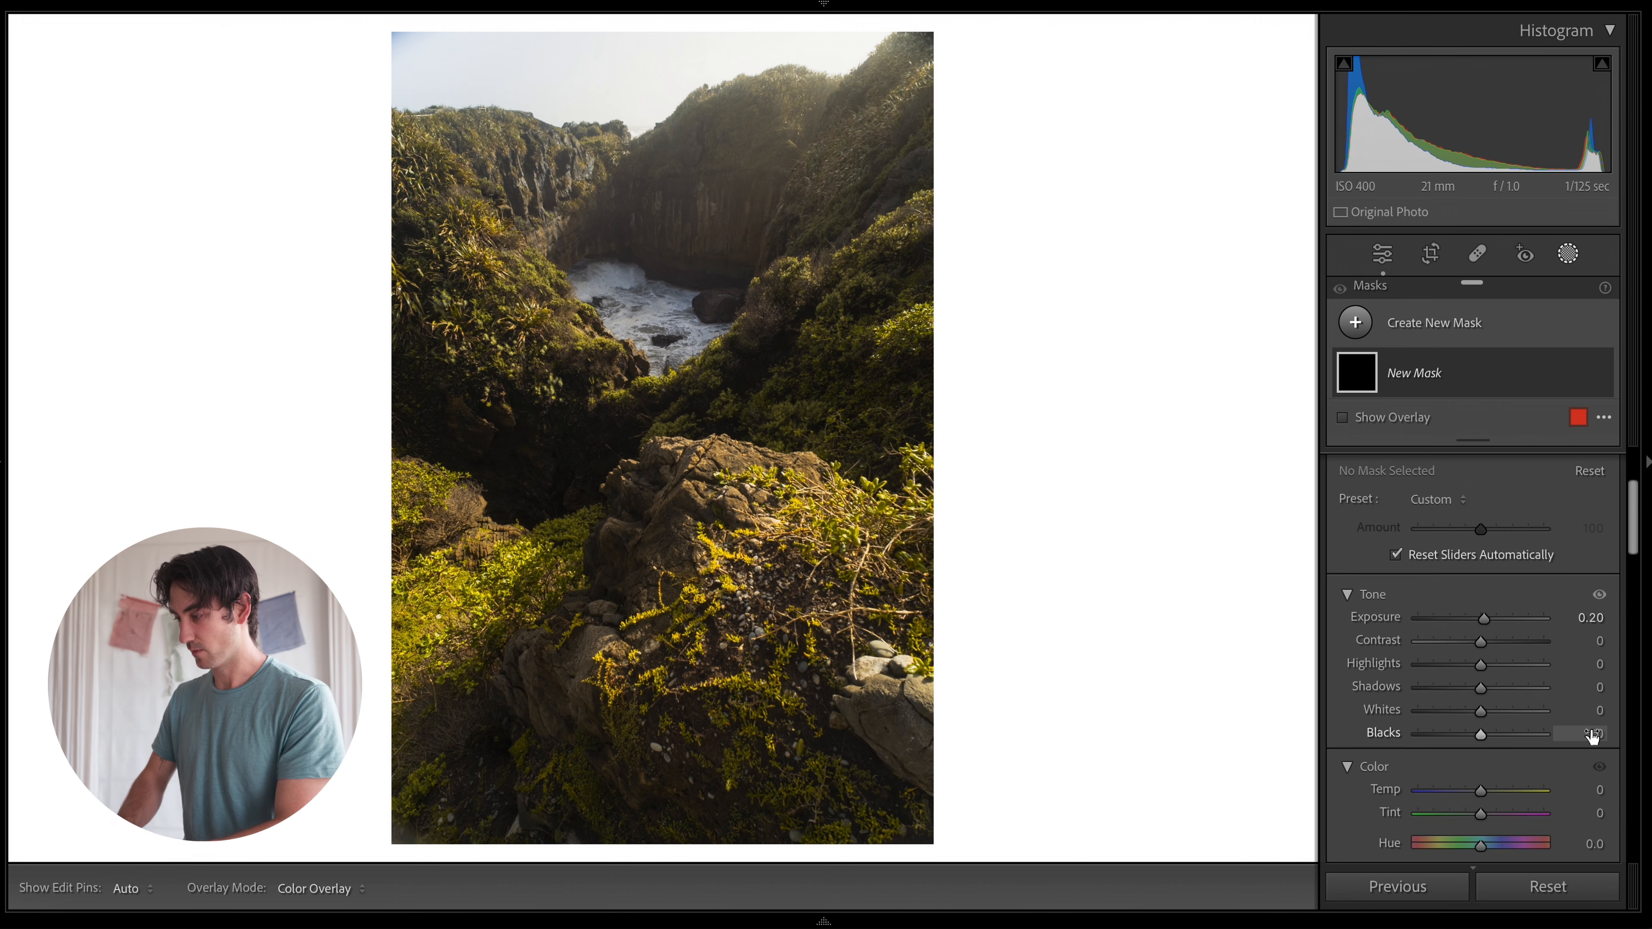
scroll(1585, 696, "down", 2)
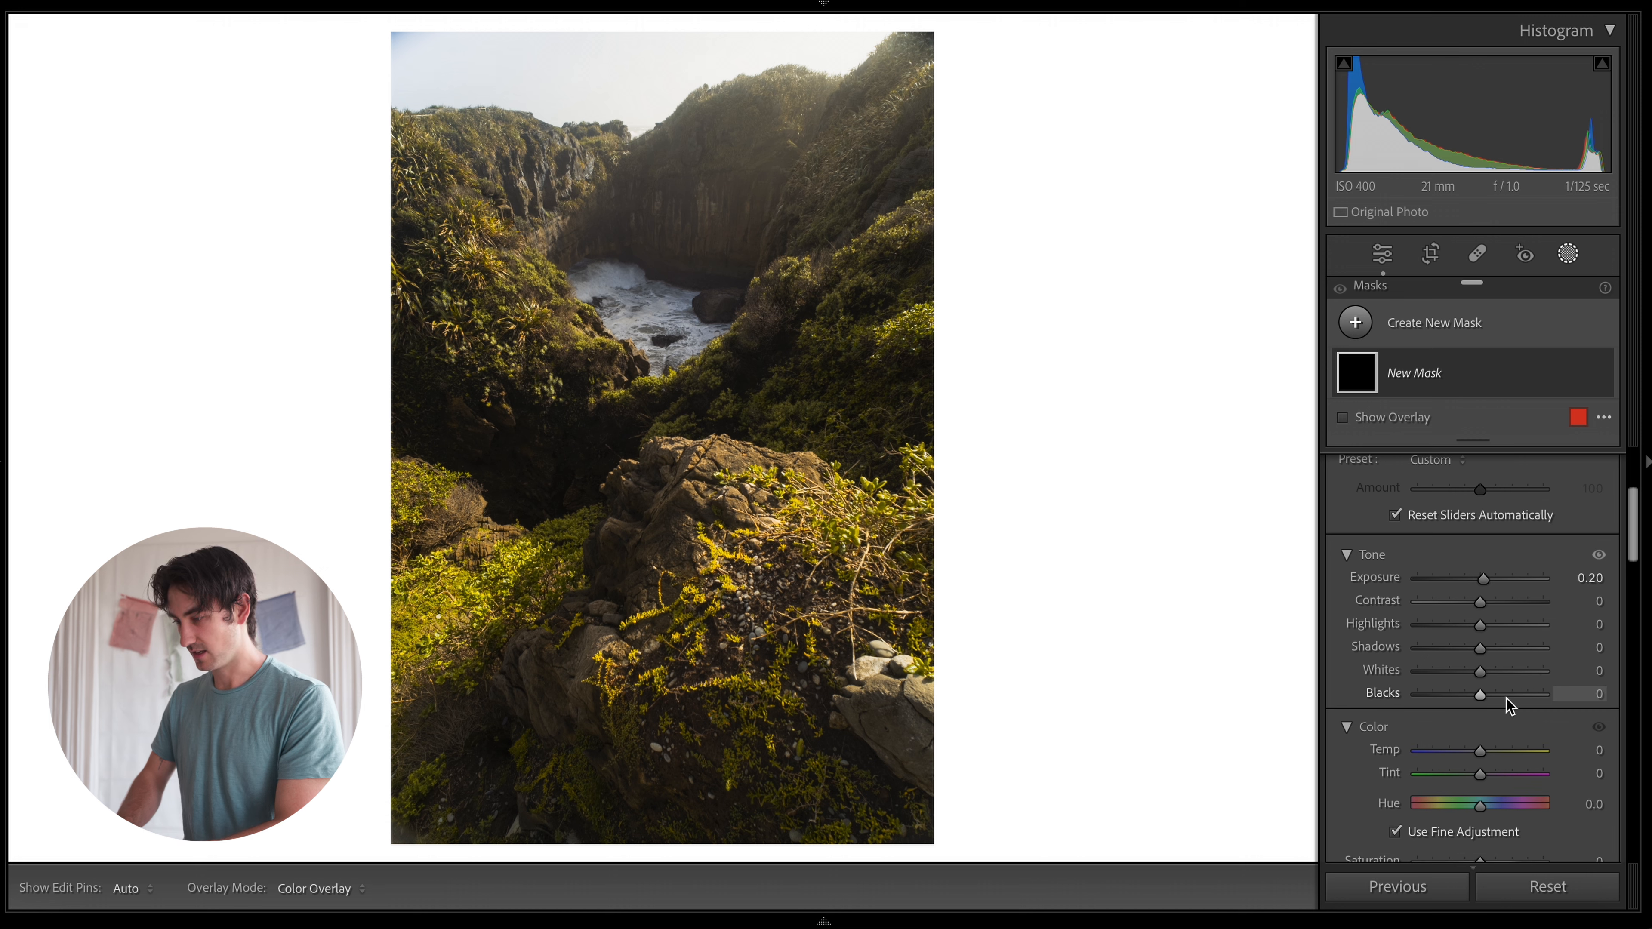
left_click(1597, 692)
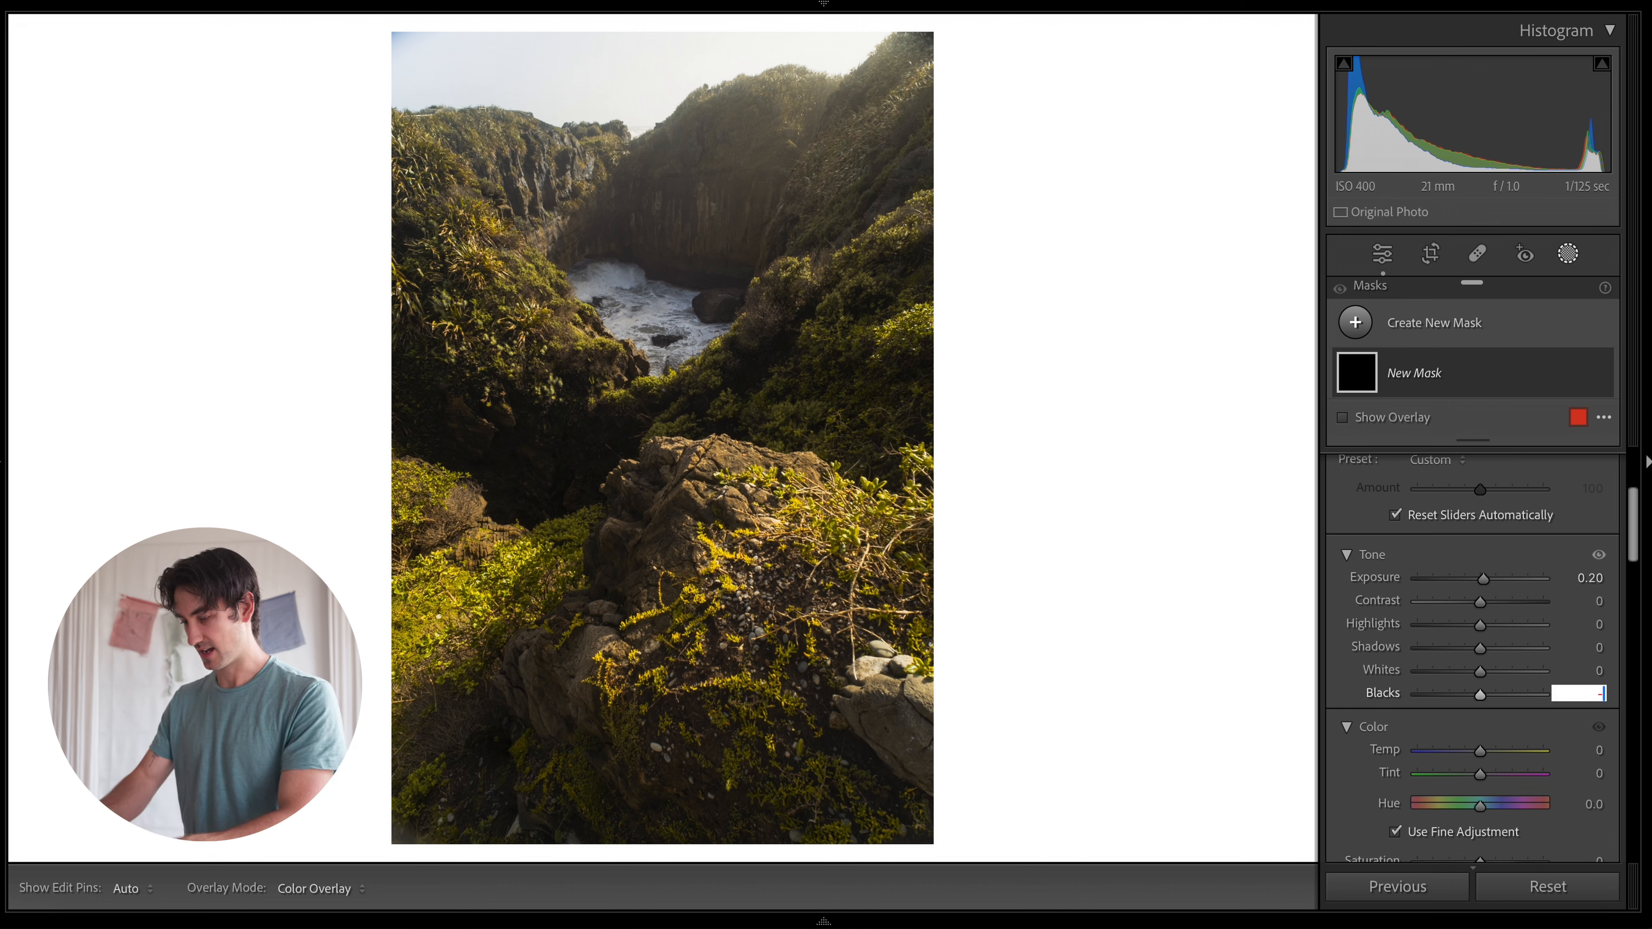
key("Return")
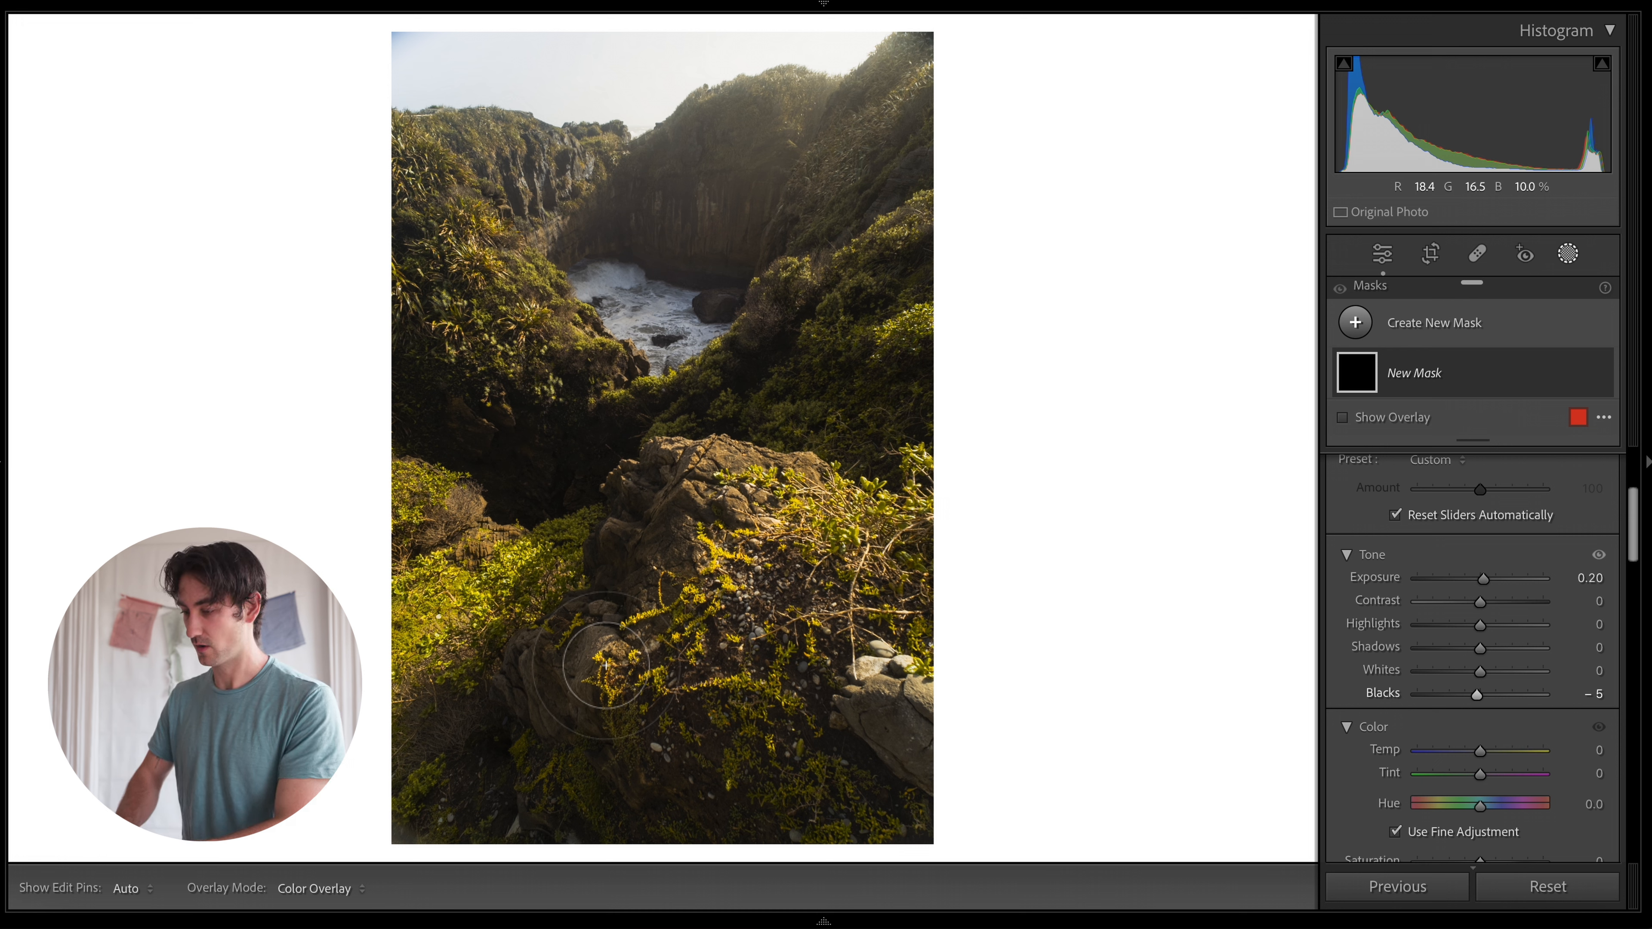
Paint the mask over the foreground rock, pebbles and plants, and compare the photo with and without the mask.
mouse_move(594, 676)
left_mouse_down()
mouse_move(663, 588)
mouse_move(696, 507)
mouse_move(715, 529)
mouse_move(703, 476)
mouse_move(799, 490)
mouse_move(690, 499)
mouse_move(533, 677)
mouse_move(667, 505)
mouse_move(910, 514)
left_mouse_up()
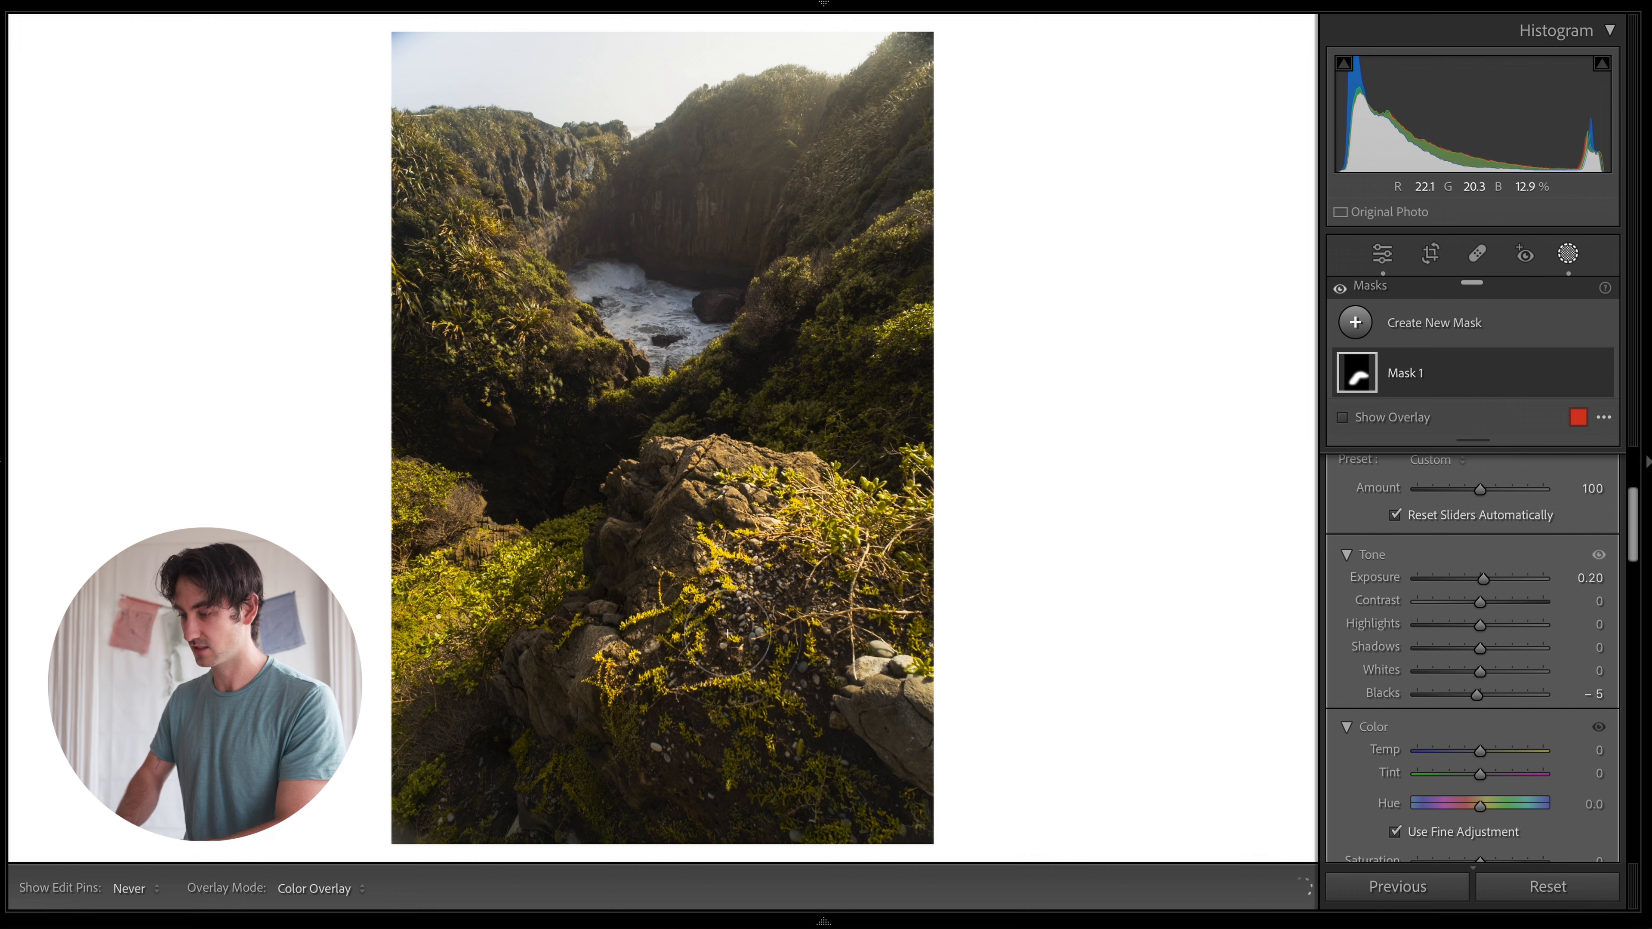
mouse_move(728, 633)
left_mouse_down()
mouse_move(742, 526)
mouse_move(682, 492)
mouse_move(651, 520)
mouse_move(589, 665)
mouse_move(777, 517)
mouse_move(873, 518)
mouse_move(733, 514)
mouse_move(739, 664)
left_mouse_up()
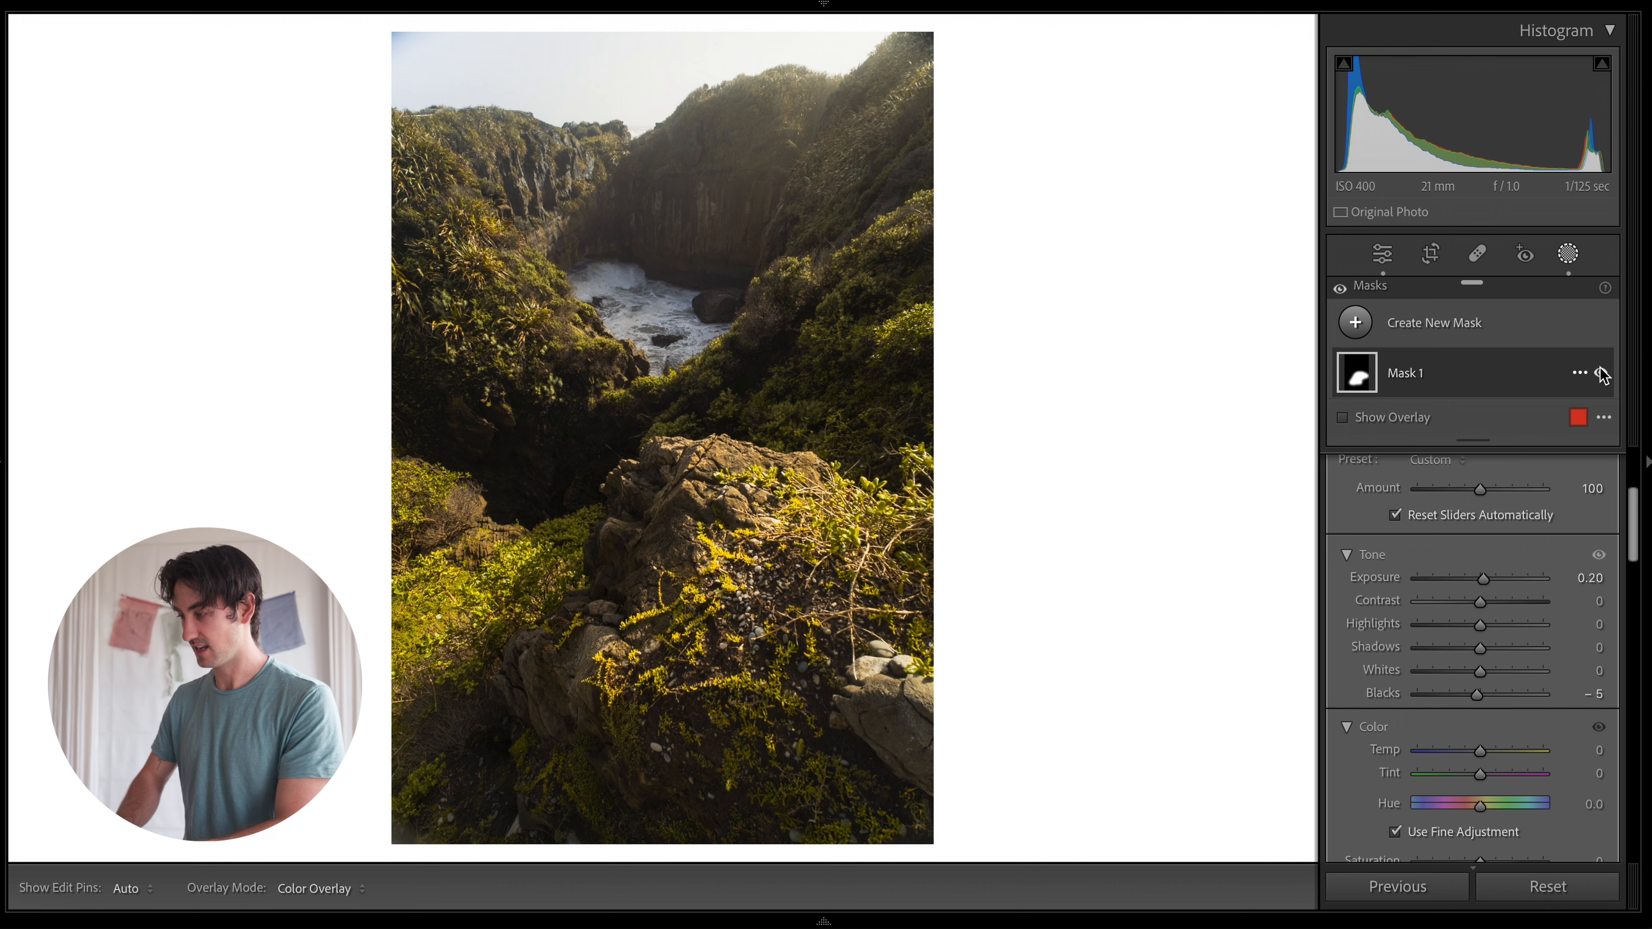
left_click(1601, 374)
left_click(1601, 375)
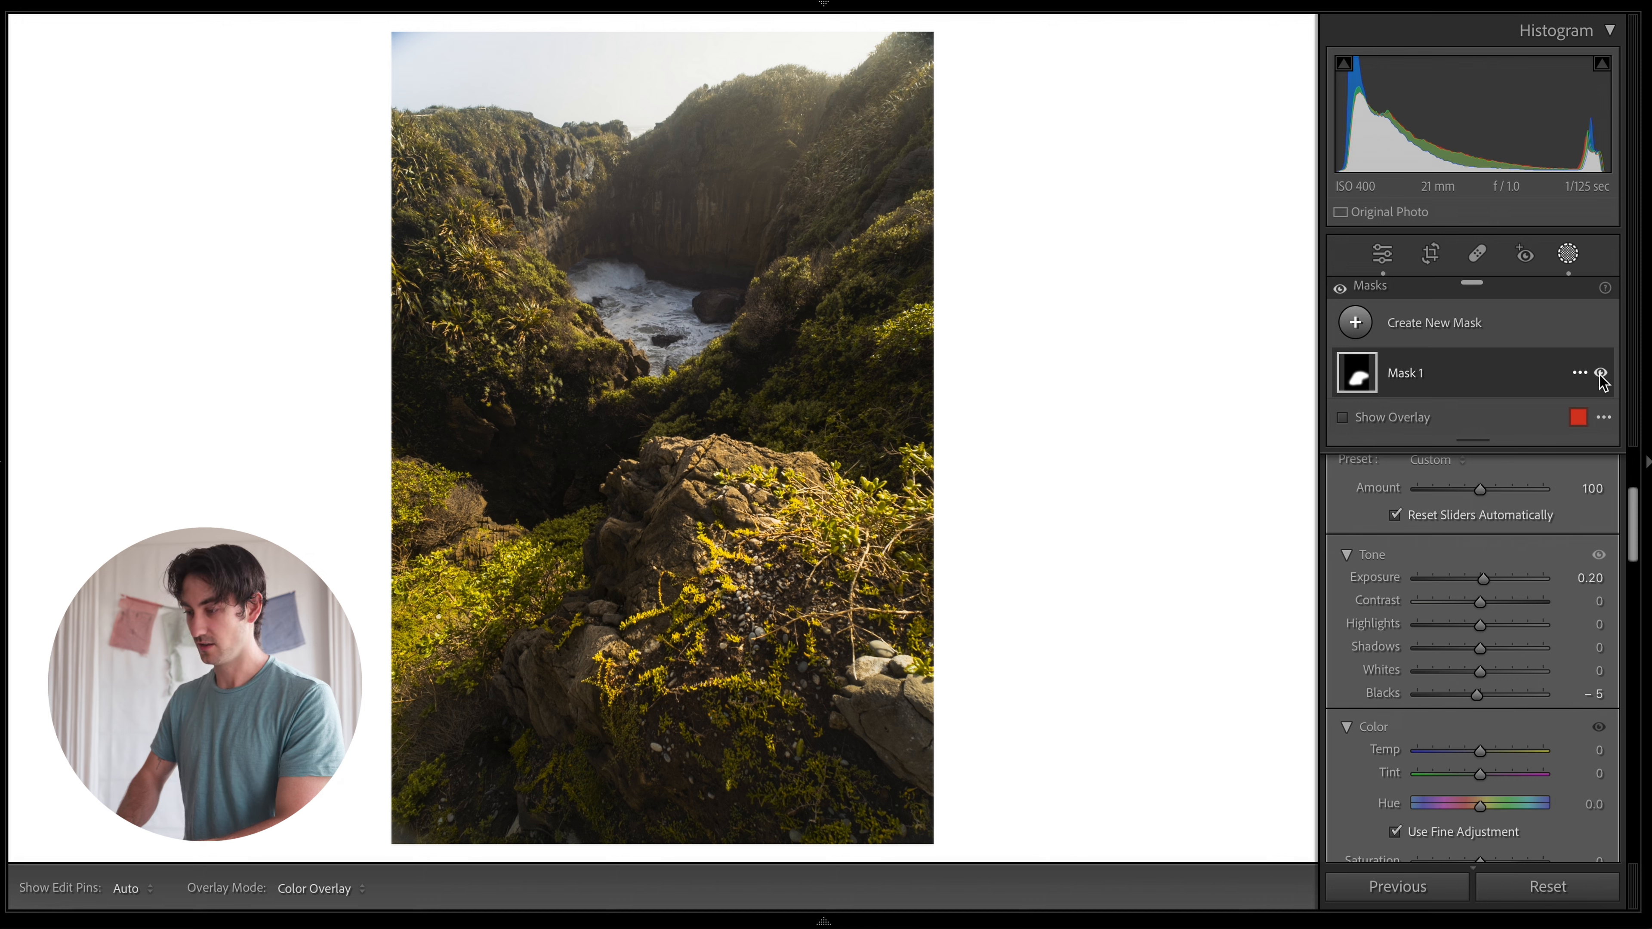
left_click(1602, 373)
left_click(1601, 373)
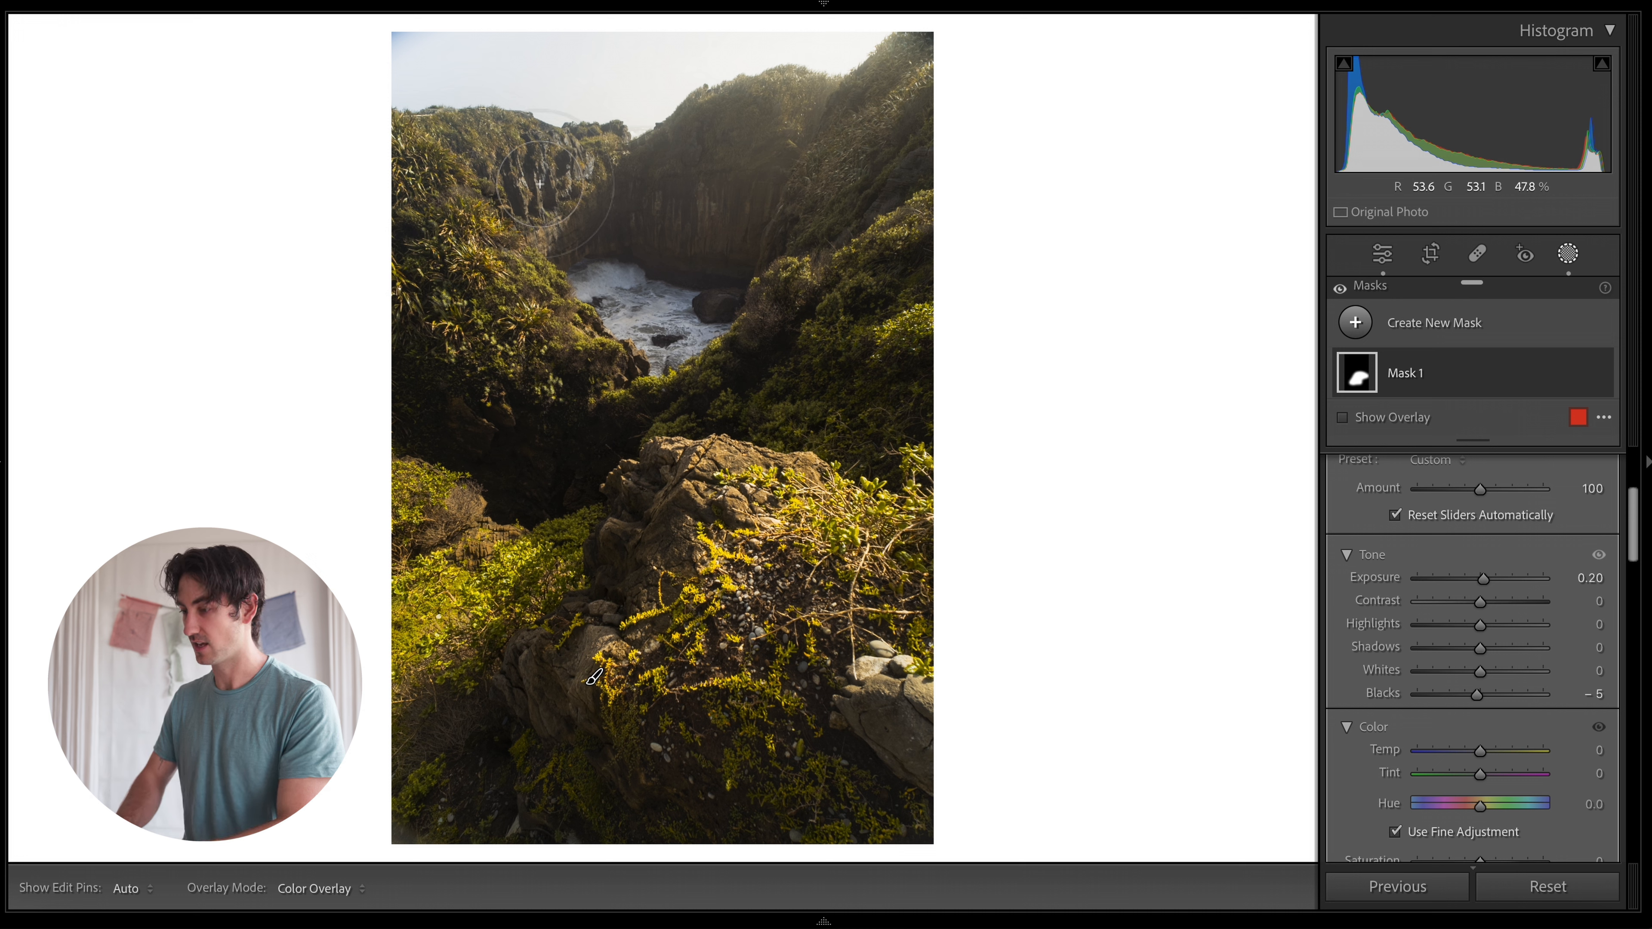
Extend the foreground brush mask over the sunlit plants on the two hillsides flanking the inlet.
key("h")
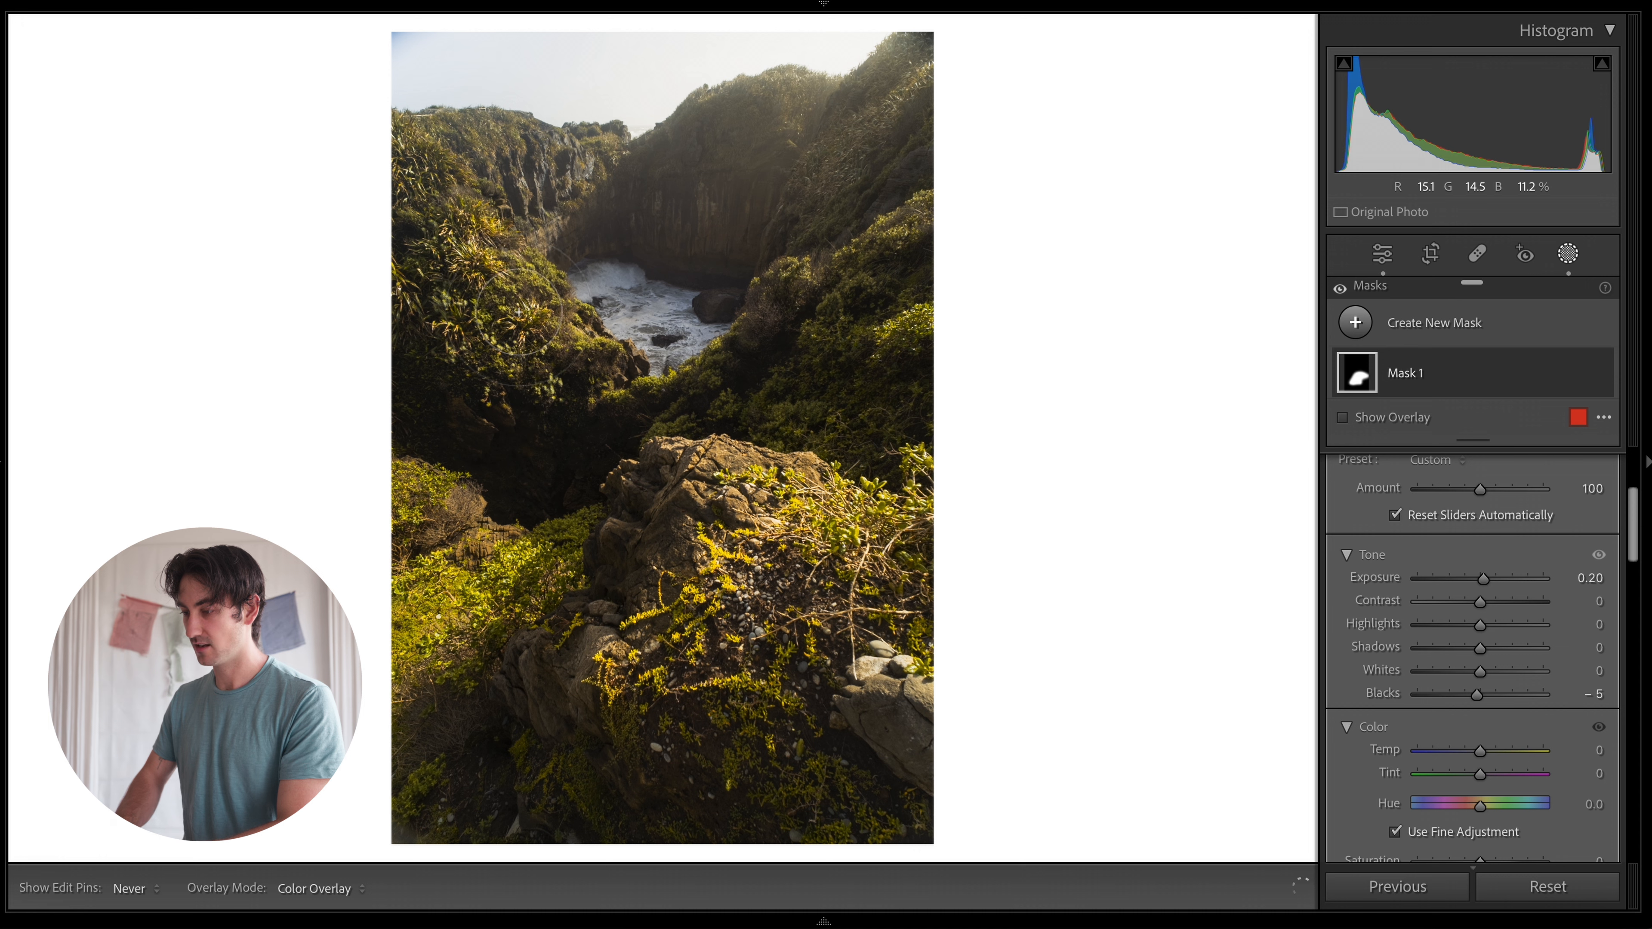
left_click_drag(478, 211, 532, 290)
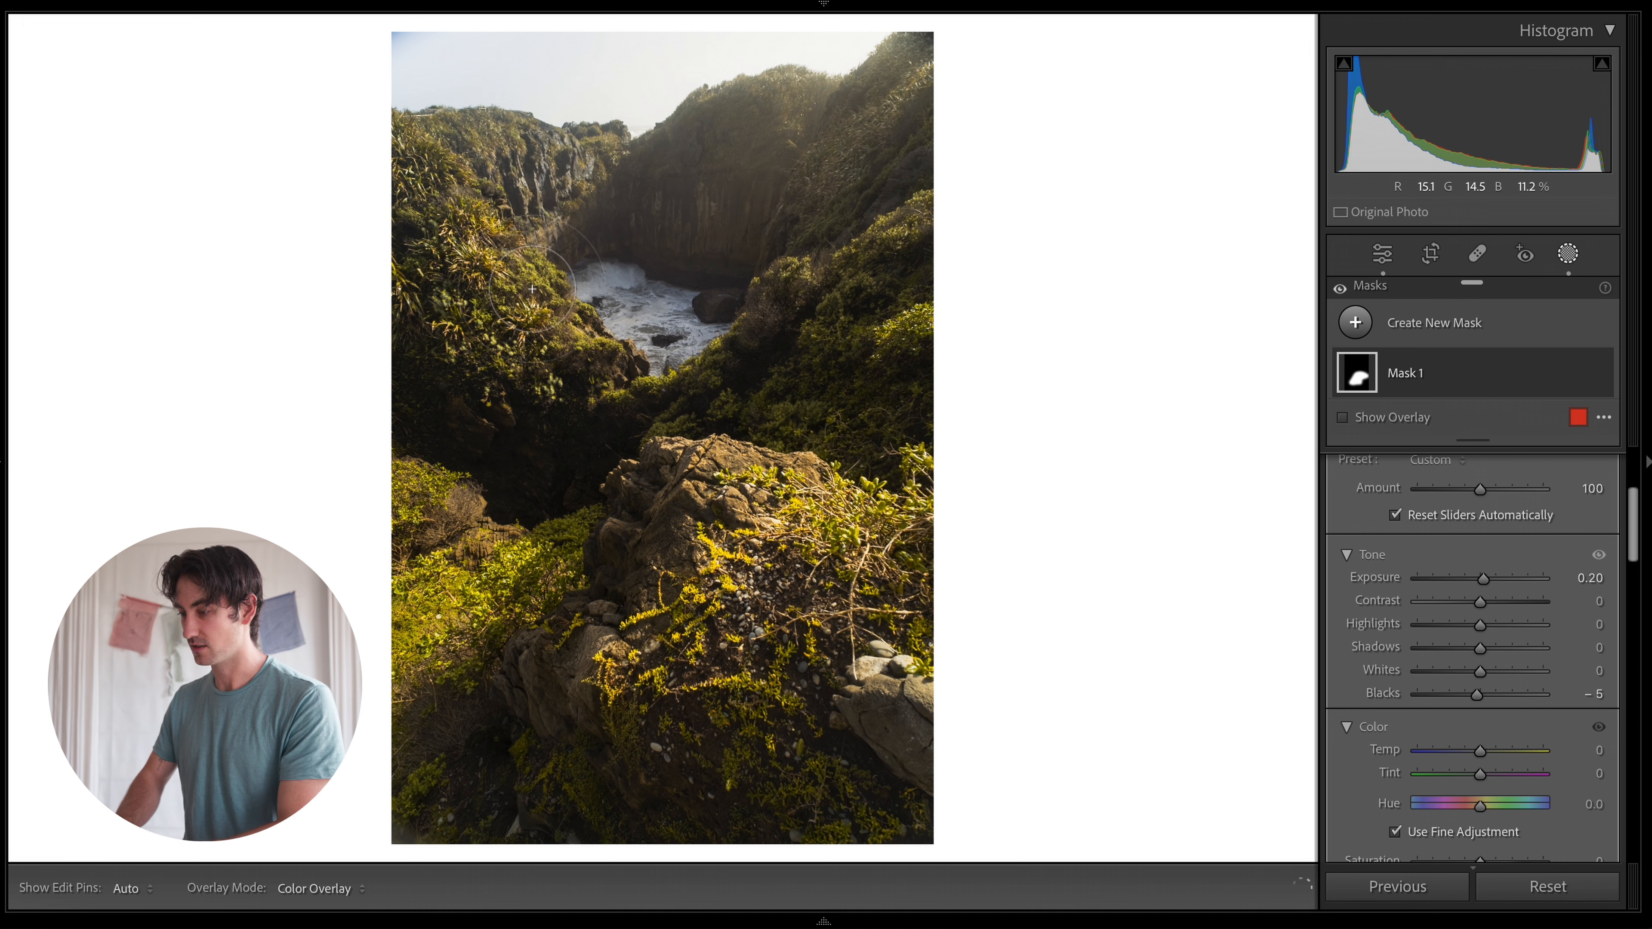
mouse_move(652, 404)
left_mouse_down()
mouse_move(717, 384)
mouse_move(788, 289)
mouse_move(816, 206)
mouse_move(766, 123)
mouse_move(837, 183)
mouse_move(800, 123)
mouse_move(818, 147)
mouse_move(915, 86)
left_mouse_up()
left_click_drag(915, 85, 835, 170)
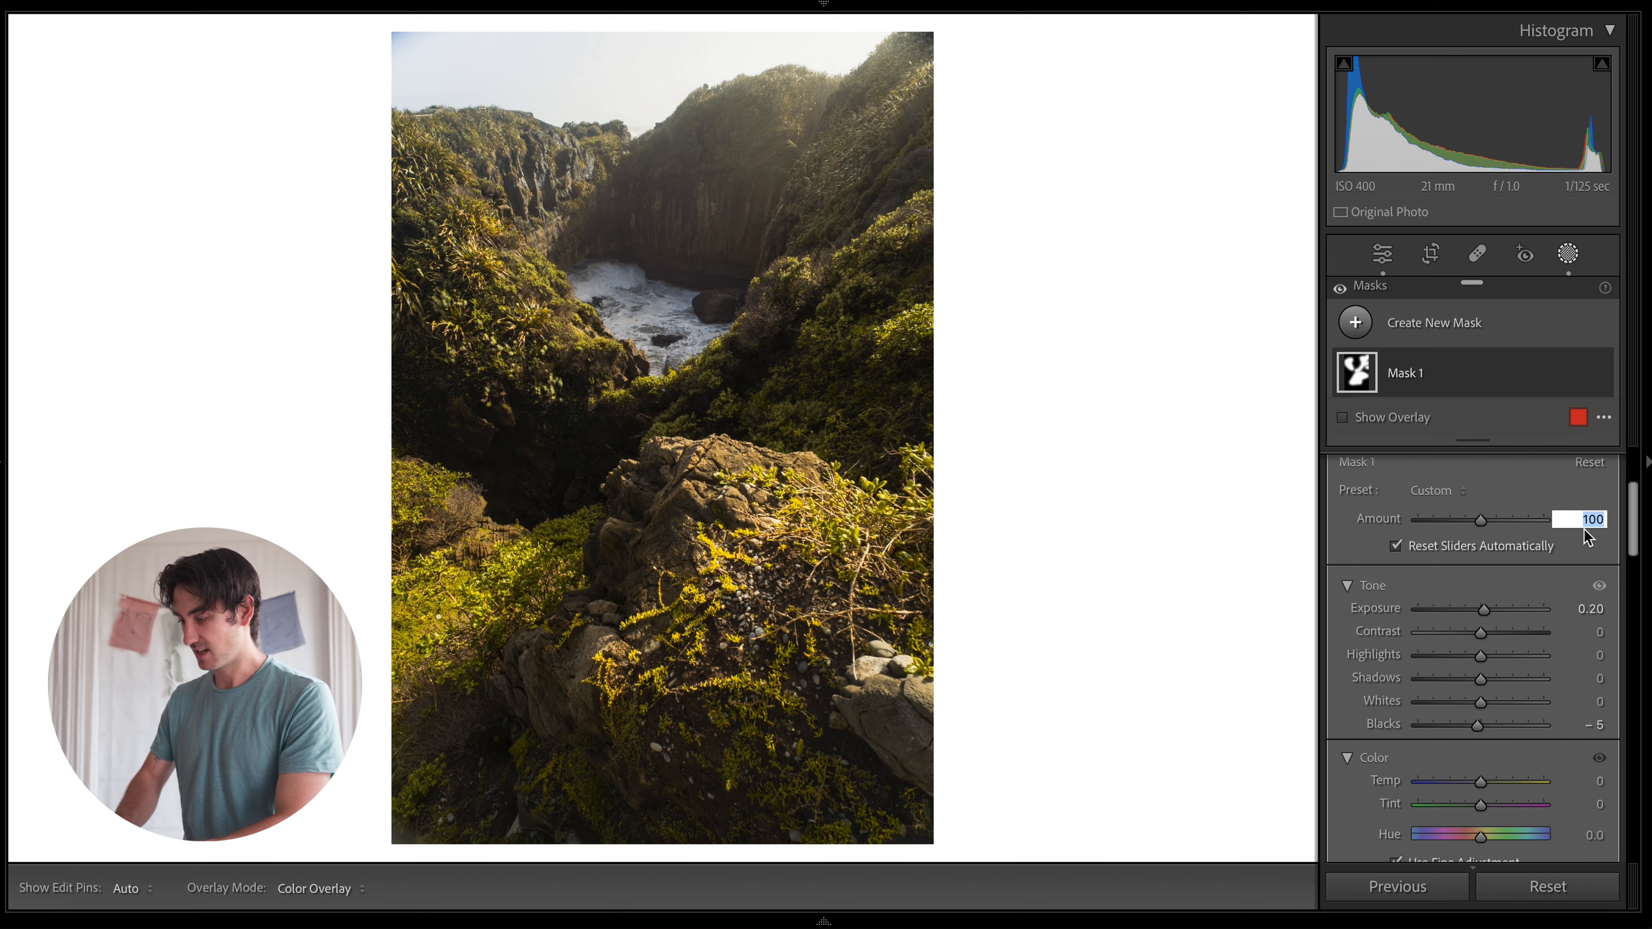
Set the brush mask's Amount to 80, then toggle its visibility to compare the effect, leaving the mask hidden.
type("80")
key("Return")
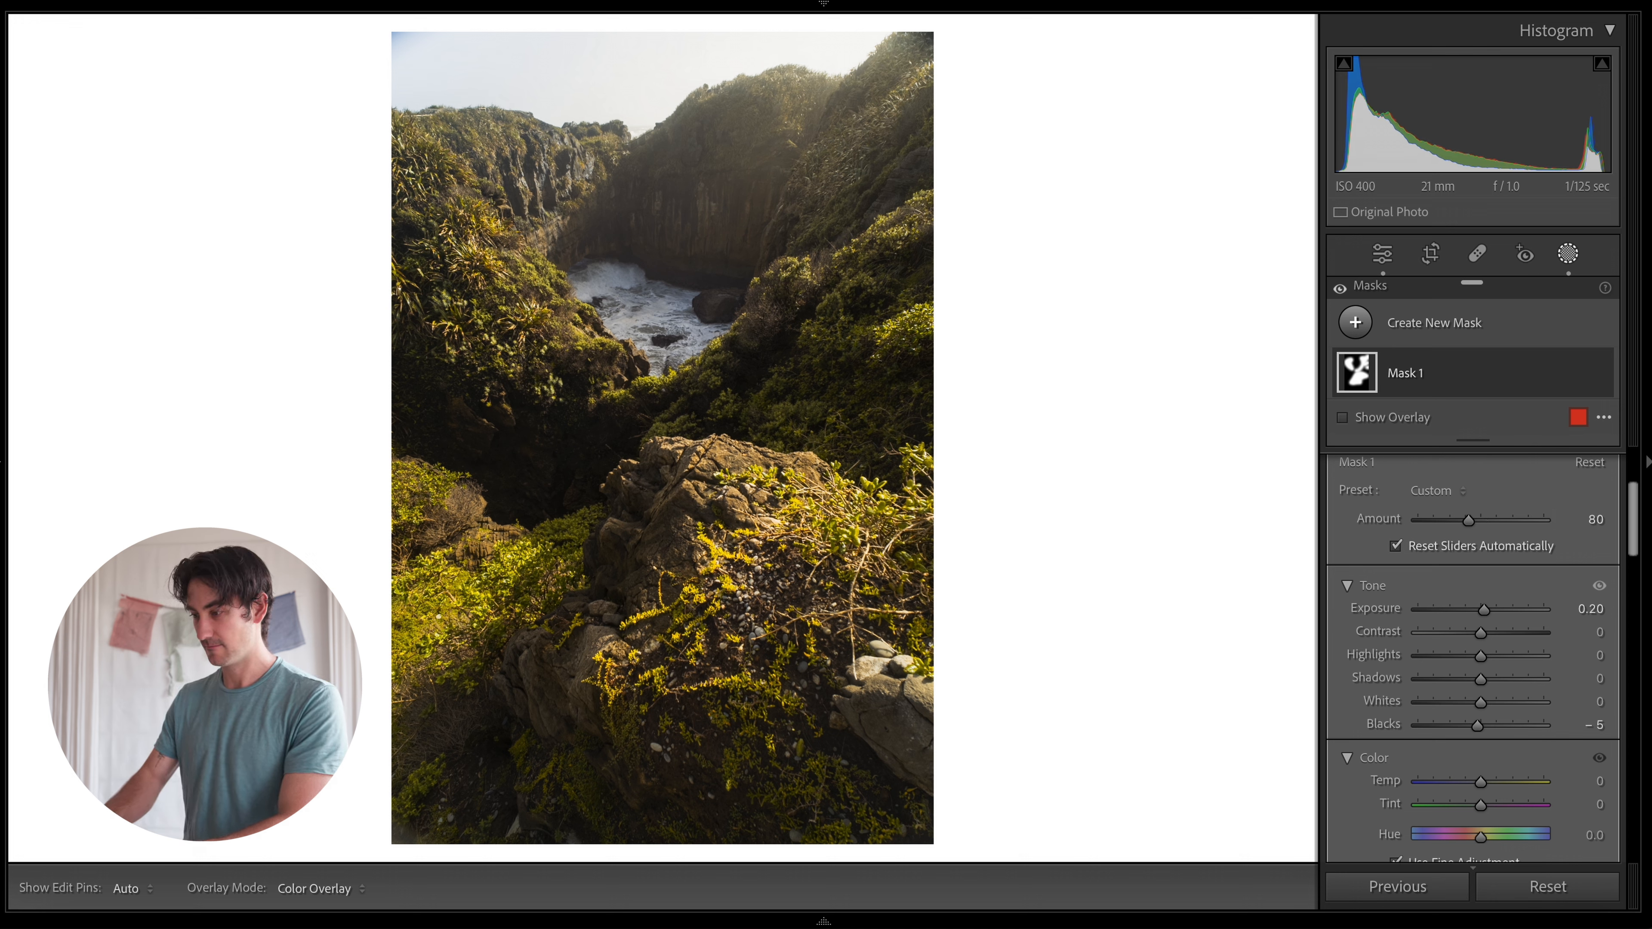
scroll(1587, 533, "up", 5)
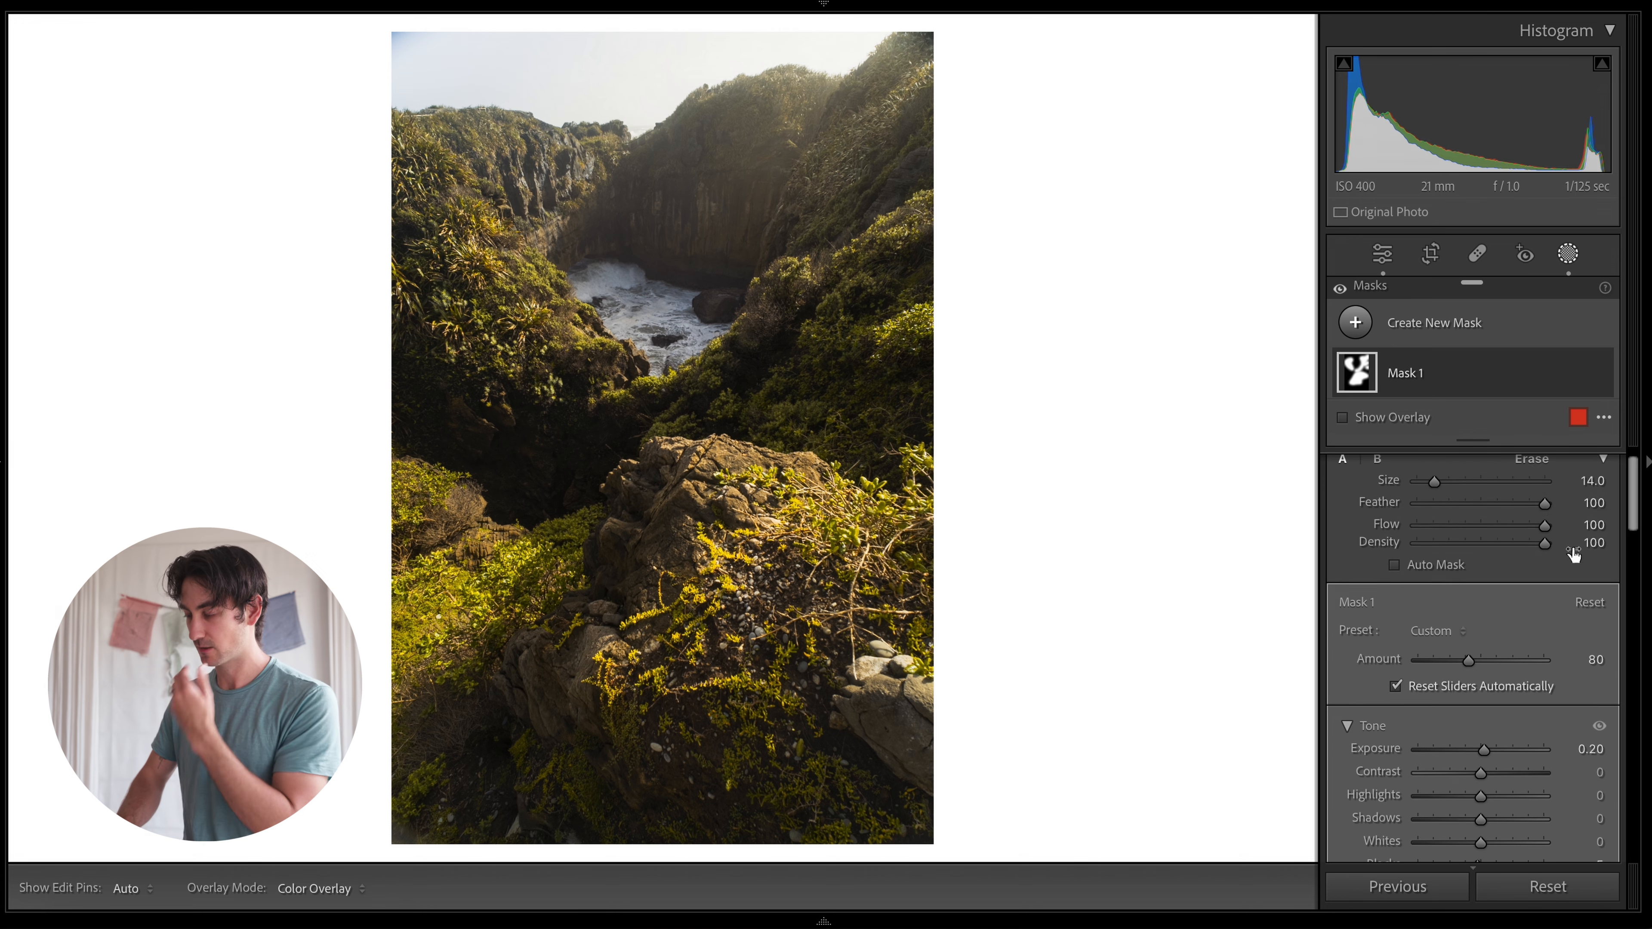
scroll(1548, 651, "down", 3)
scroll(1530, 701, "down", 2)
scroll(1488, 687, "up", 5)
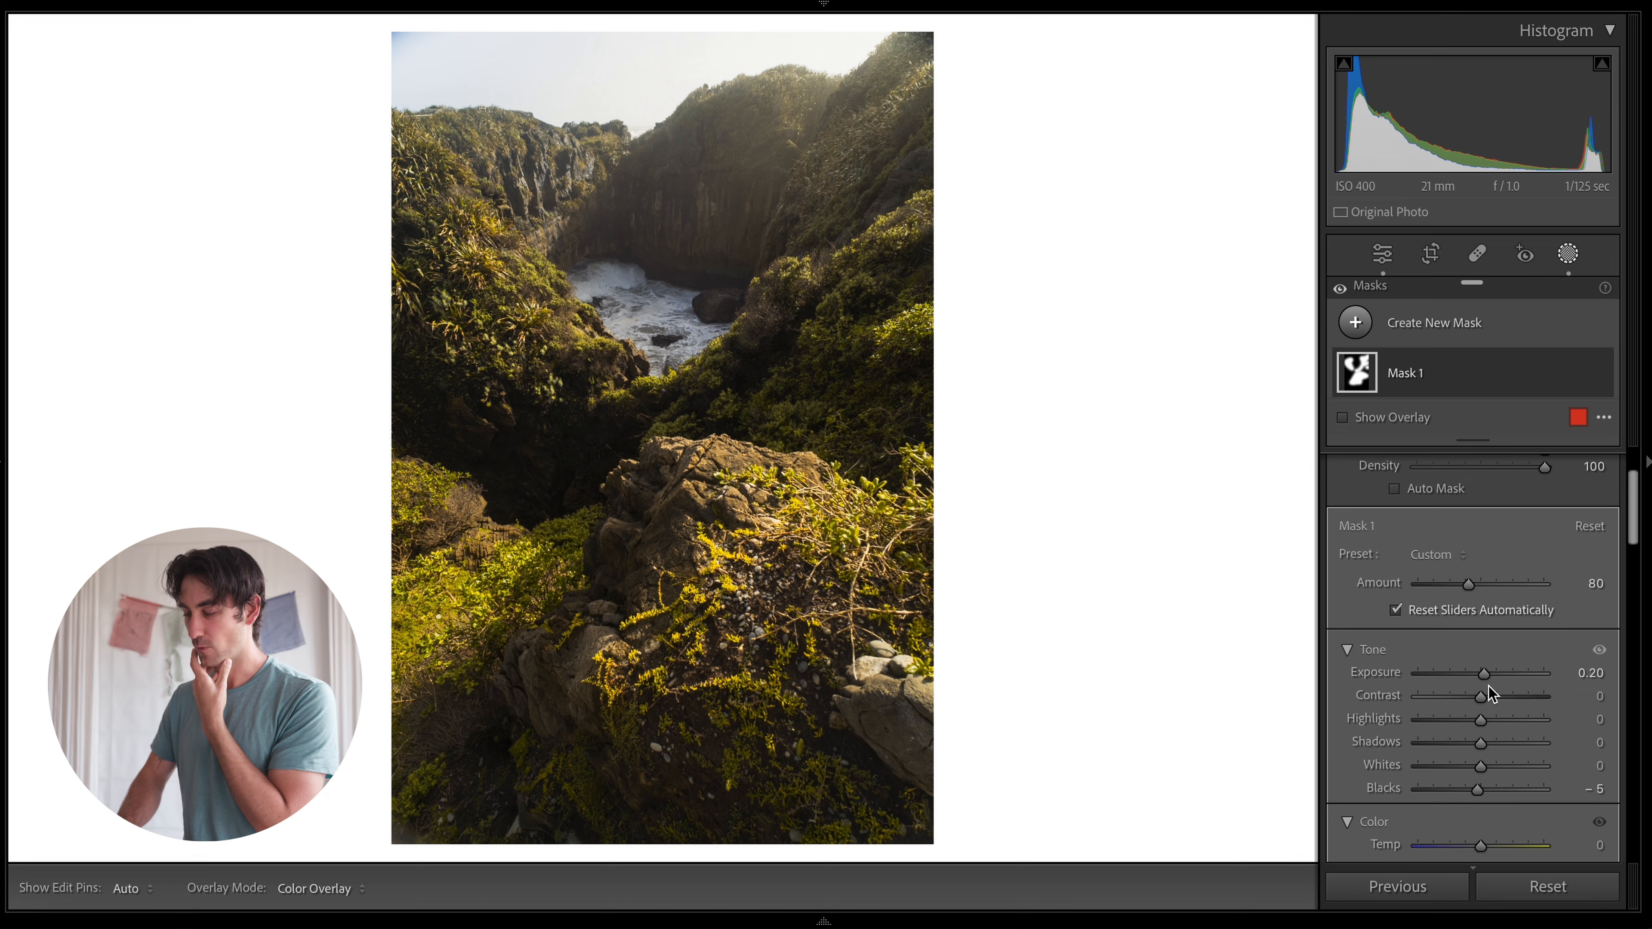
scroll(1547, 661, "up", 1)
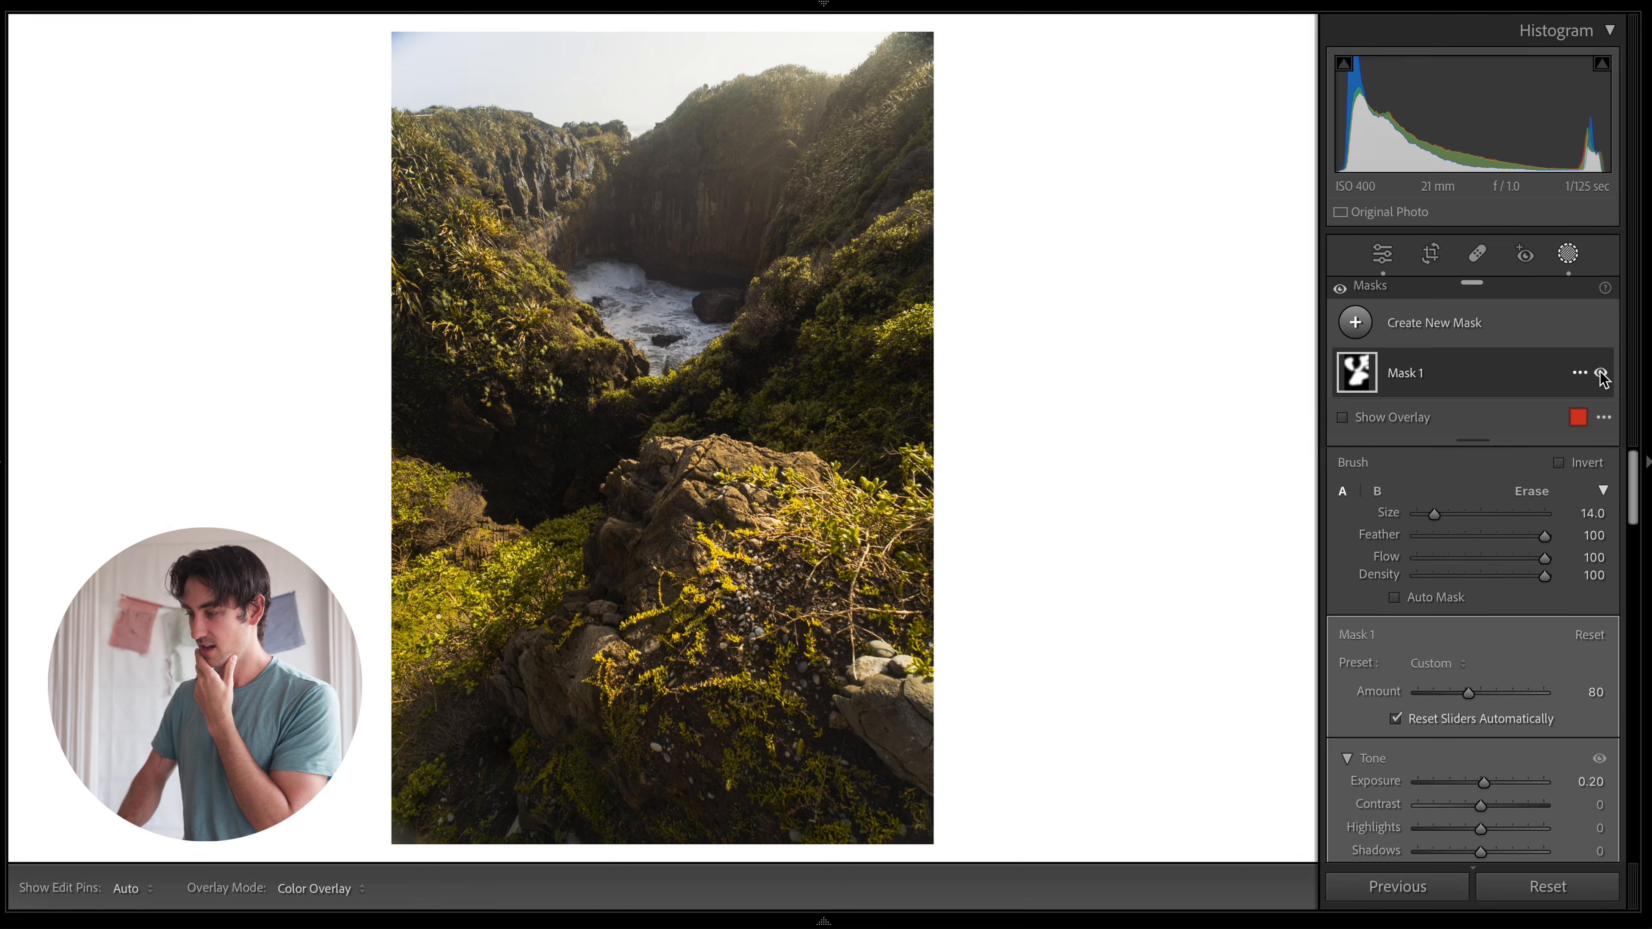
left_click(1601, 375)
left_click(1600, 374)
left_click(1601, 374)
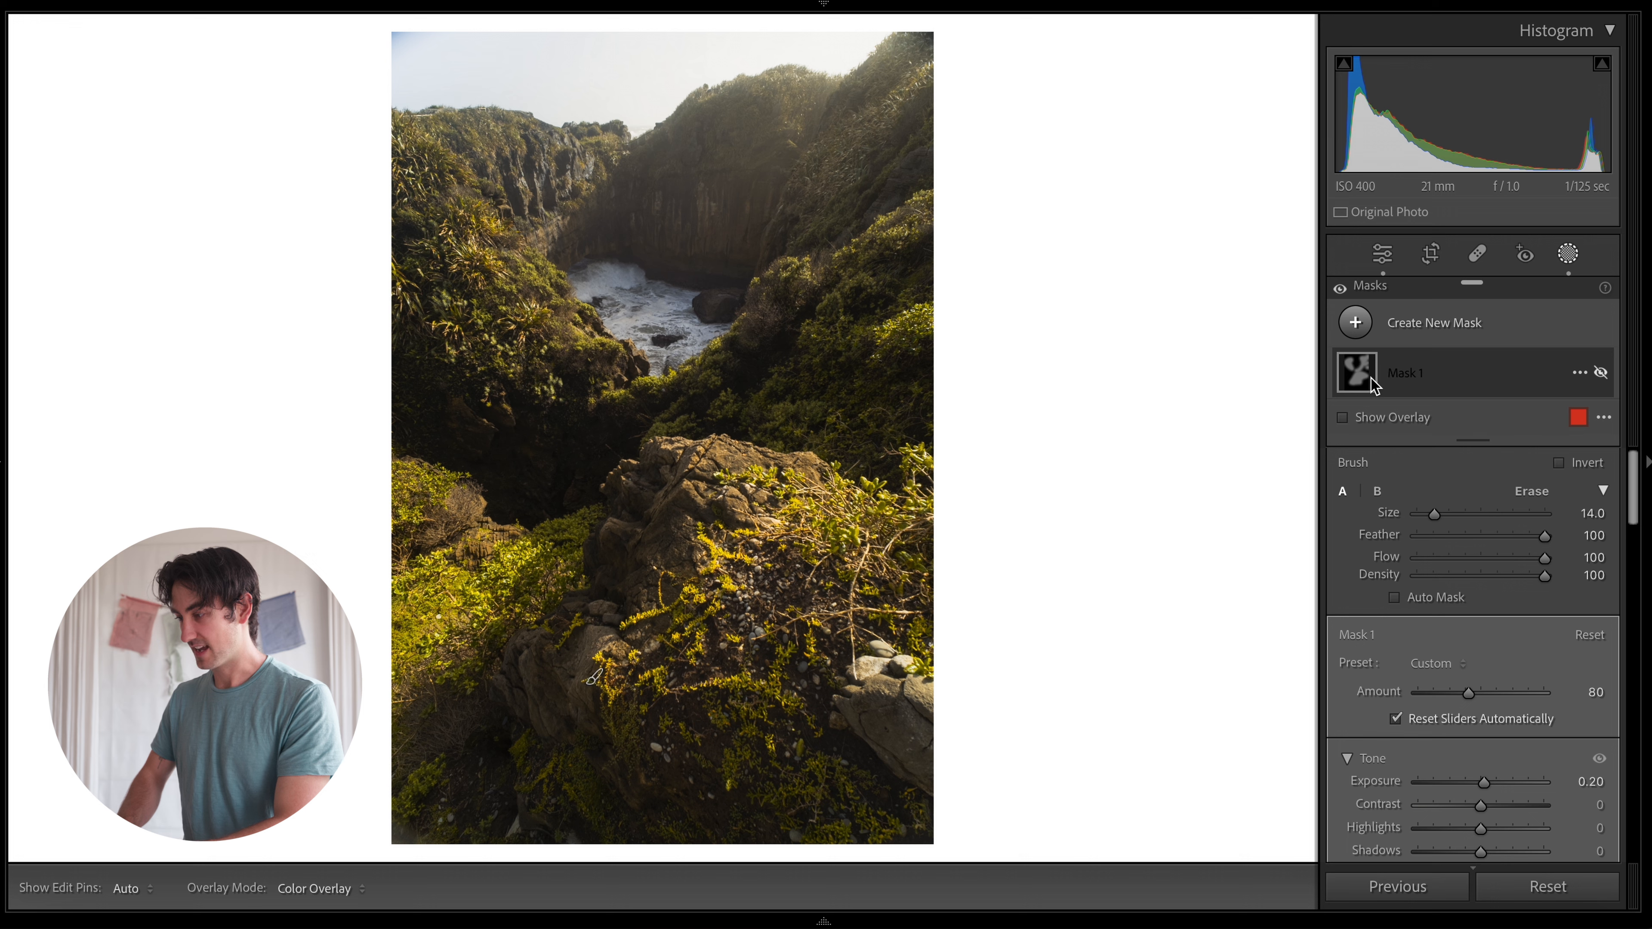
Create a large Radial Gradient mask centred on the photo, enlarge its inner ellipse with Feather 26, and invert it to cover the edges.
left_click(1356, 323)
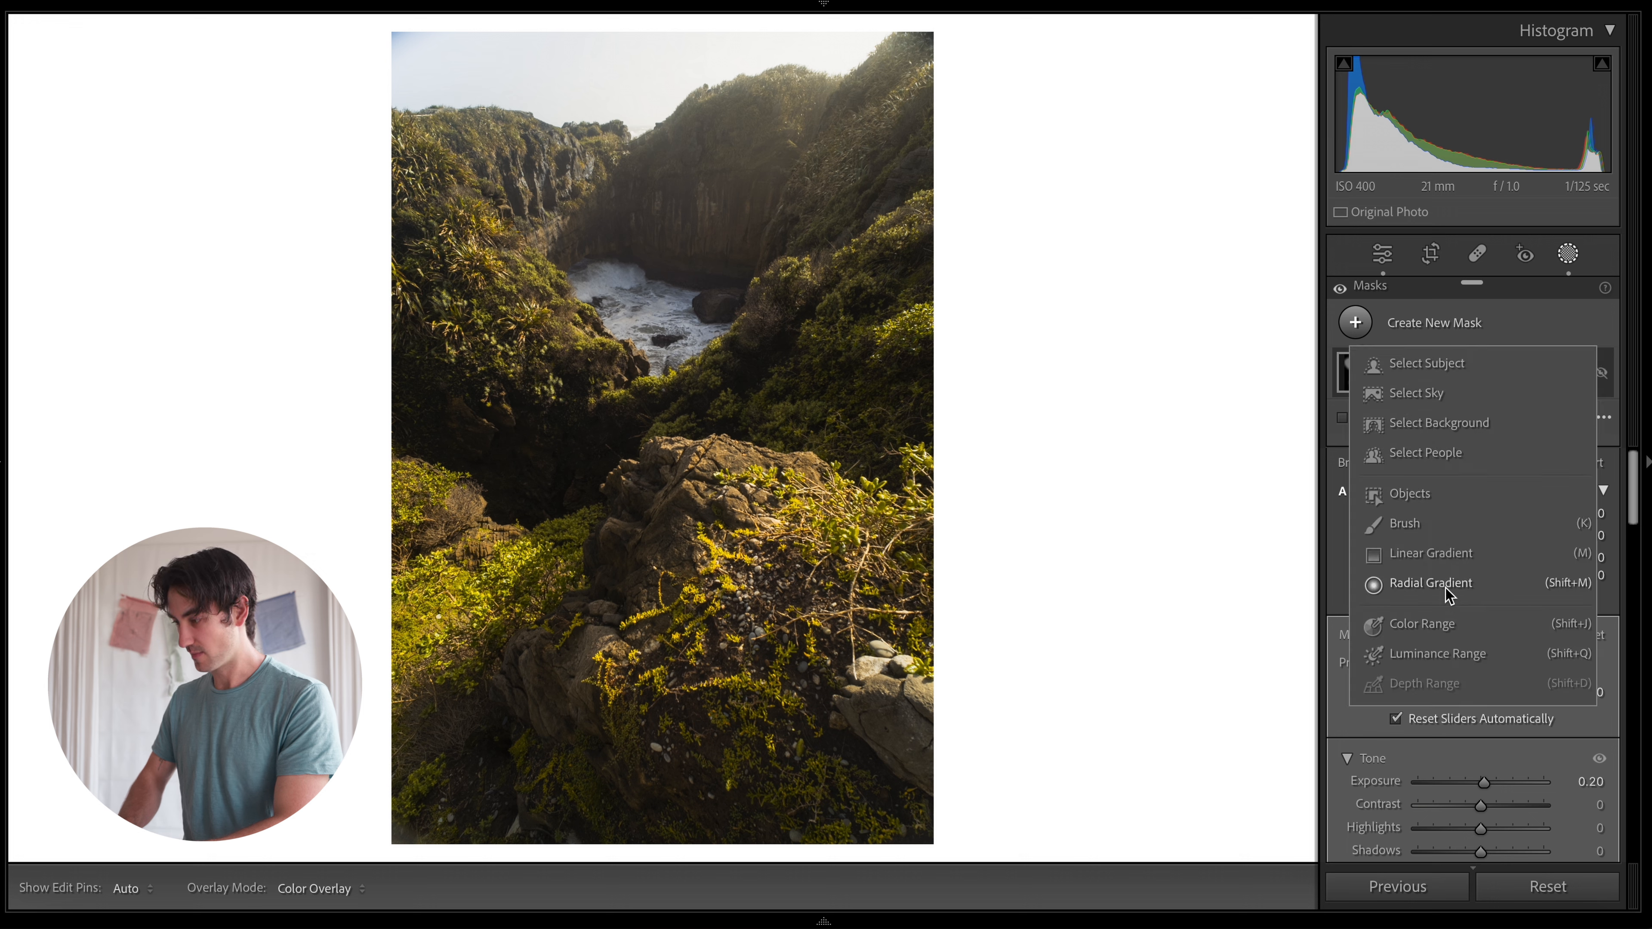
left_click(1431, 583)
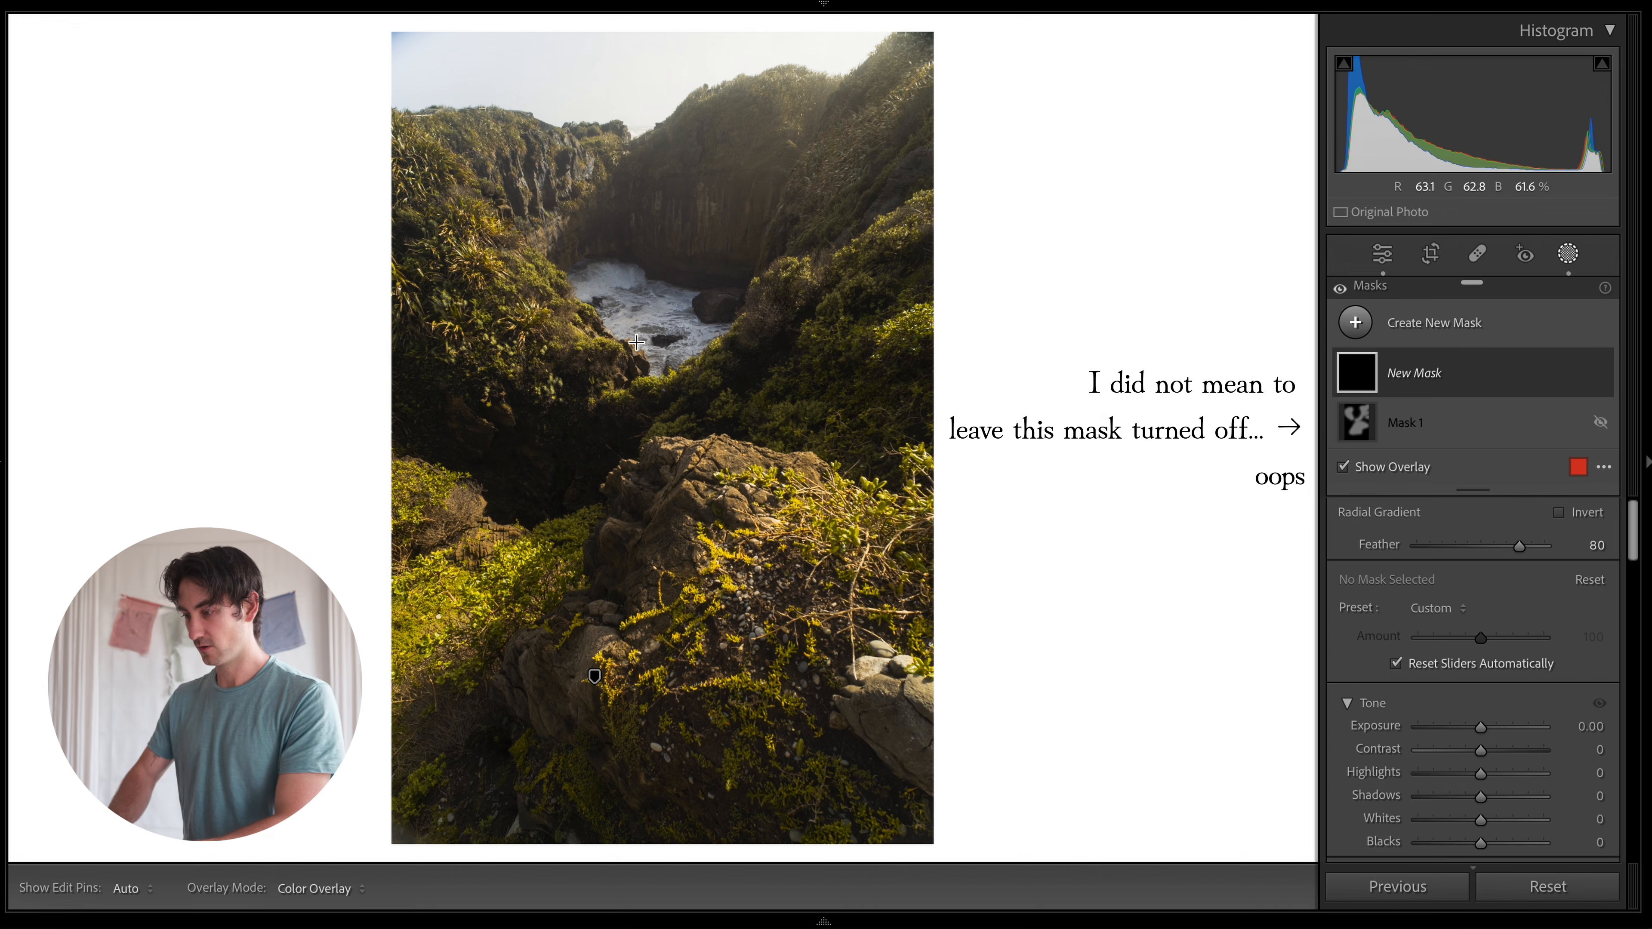
mouse_move(636, 342)
left_mouse_down()
mouse_move(940, 763)
mouse_move(1033, 786)
left_mouse_up()
left_click_drag(812, 417, 829, 507)
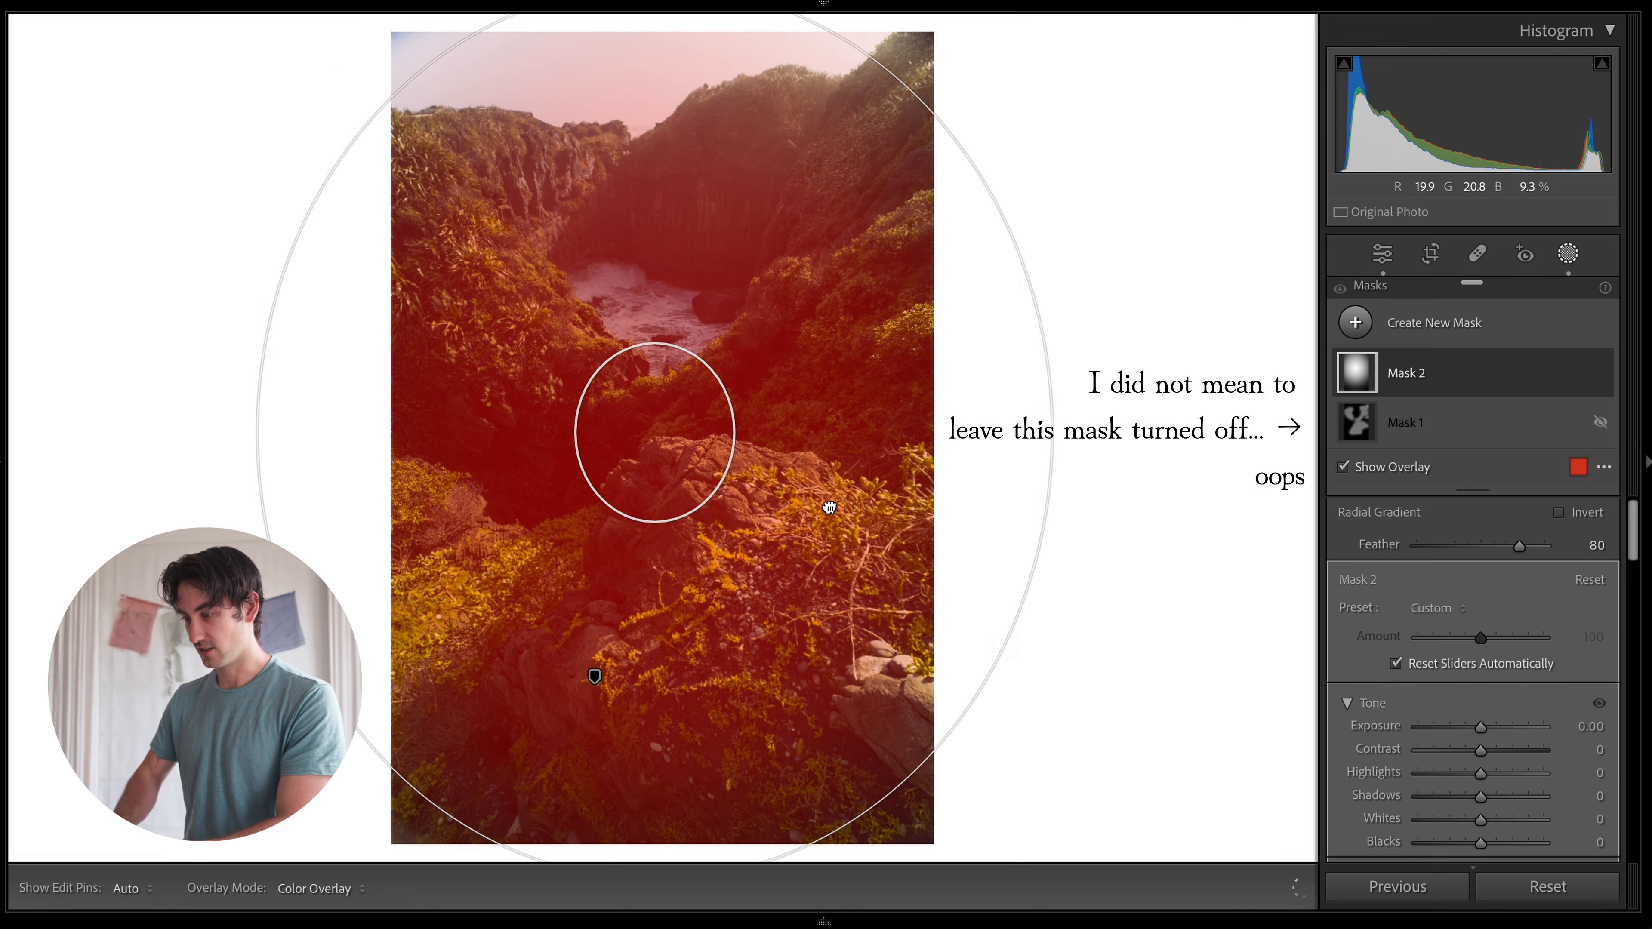
left_click_drag(653, 519, 655, 632)
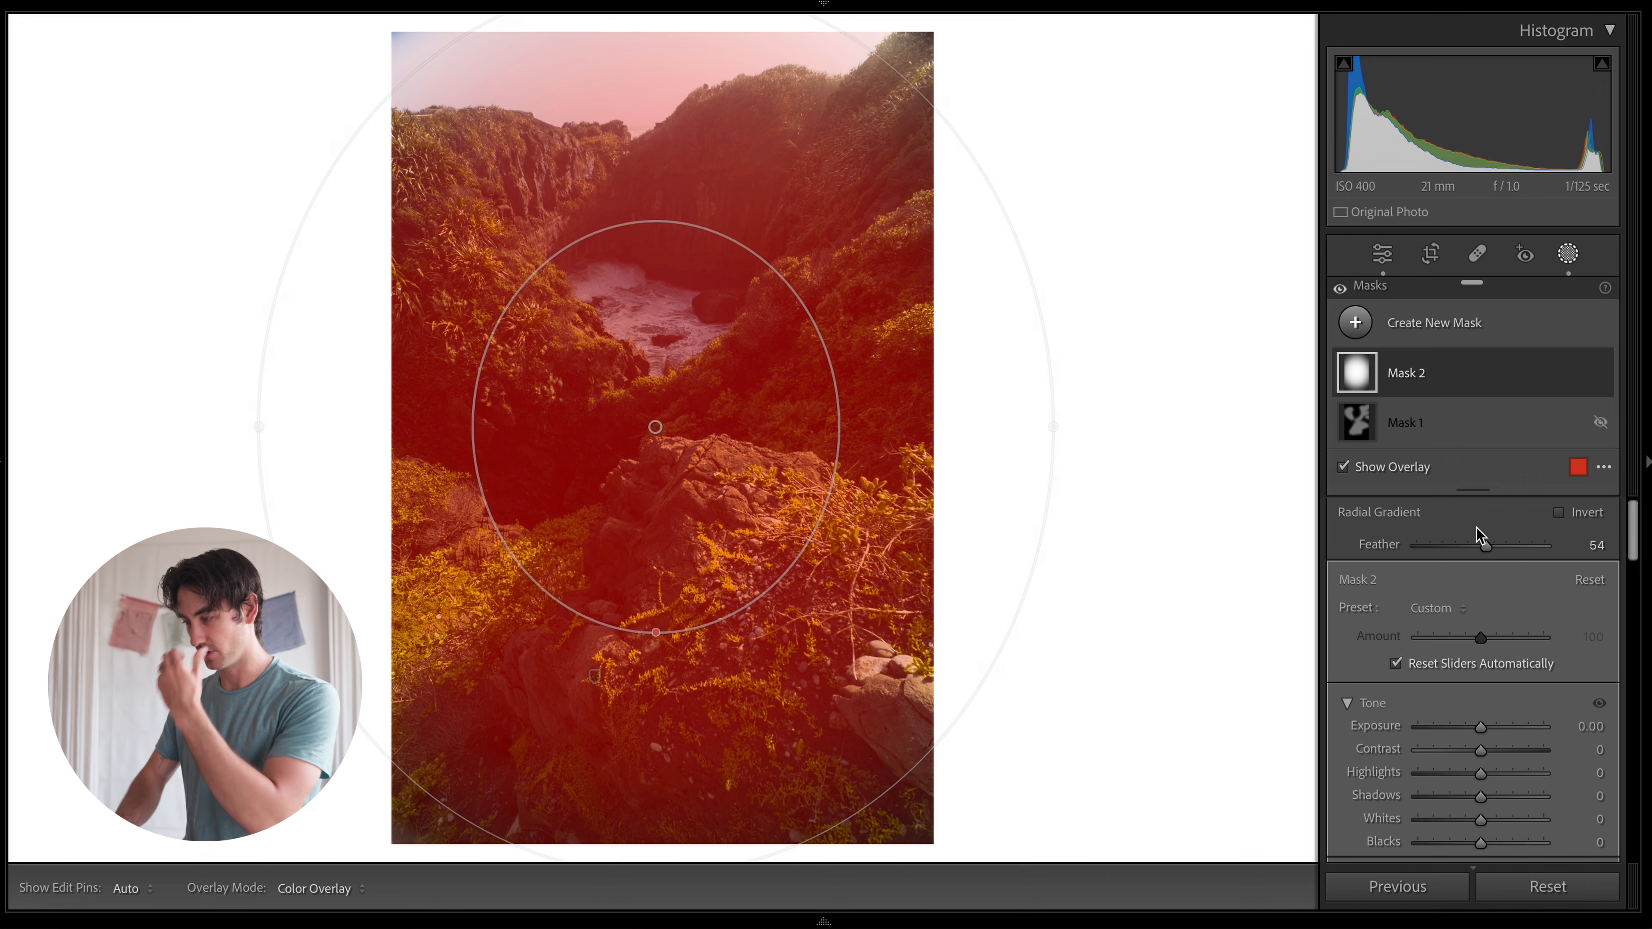
left_click(1559, 513)
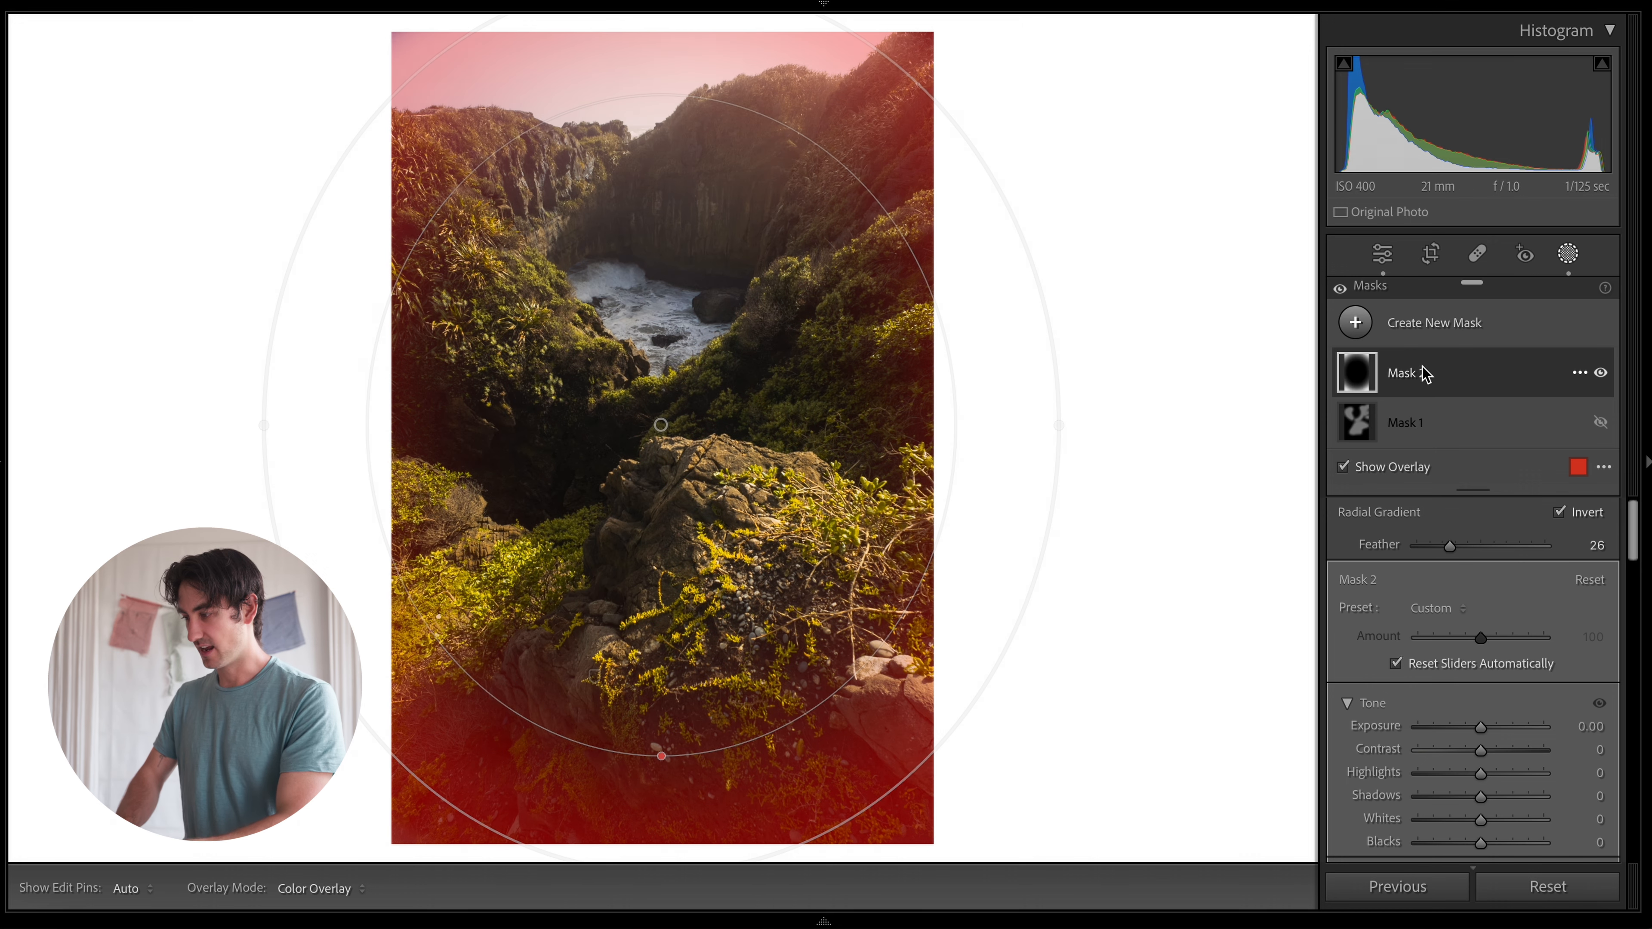
Subtract the sky from the inverted radial mask using Select Sky.
left_click(1421, 373)
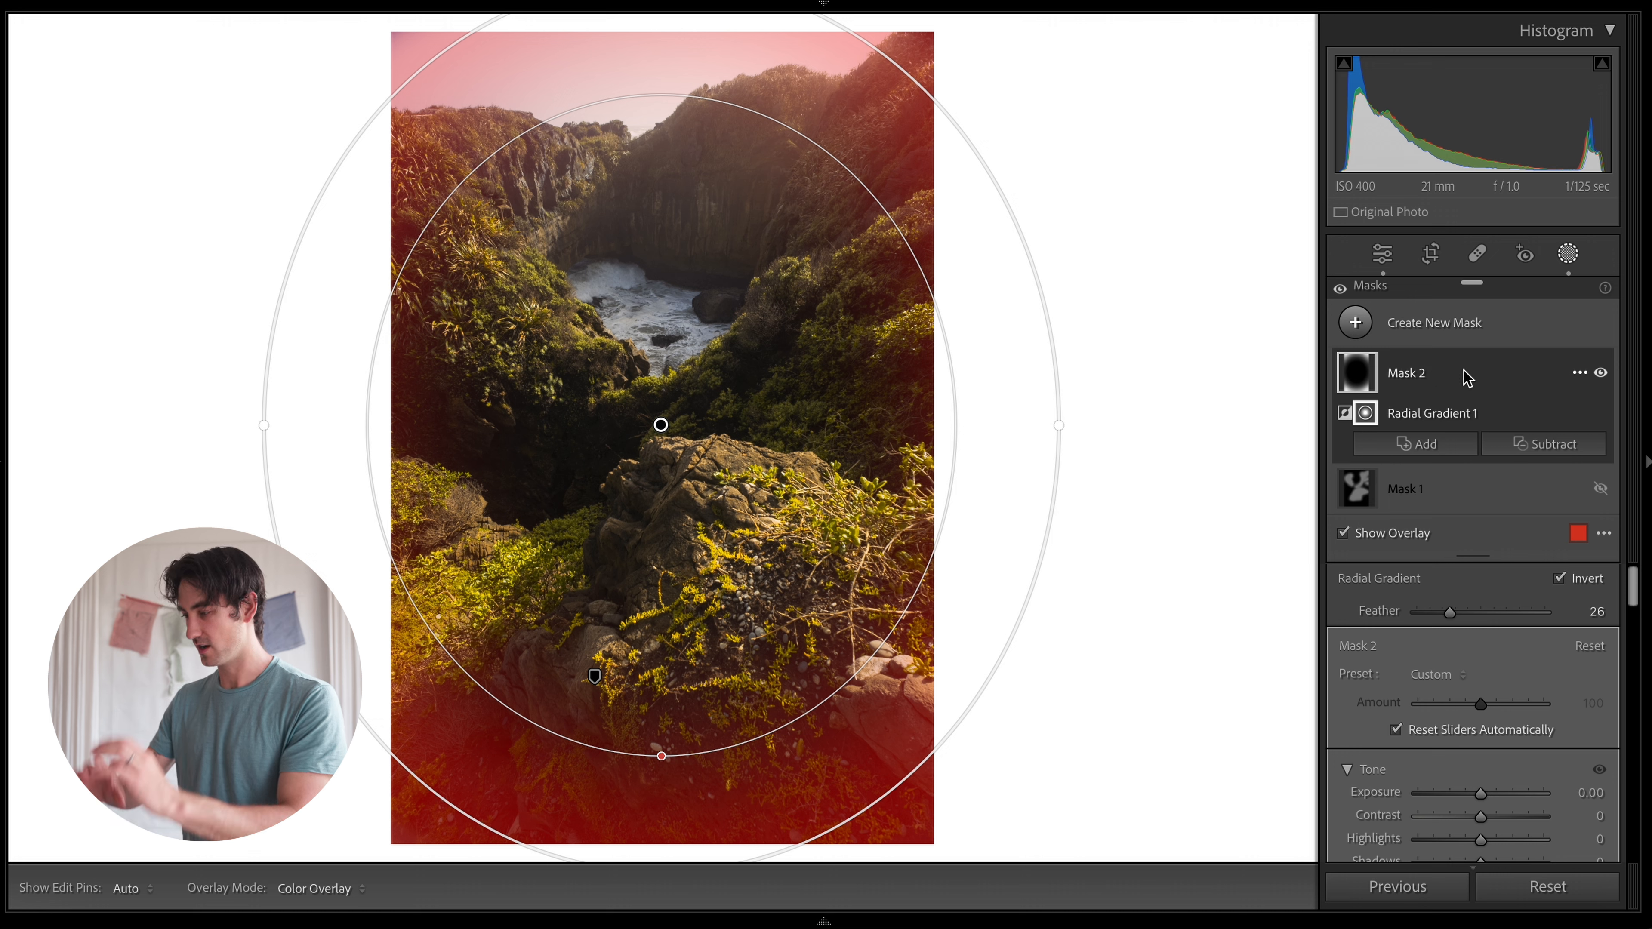
left_click(1530, 447)
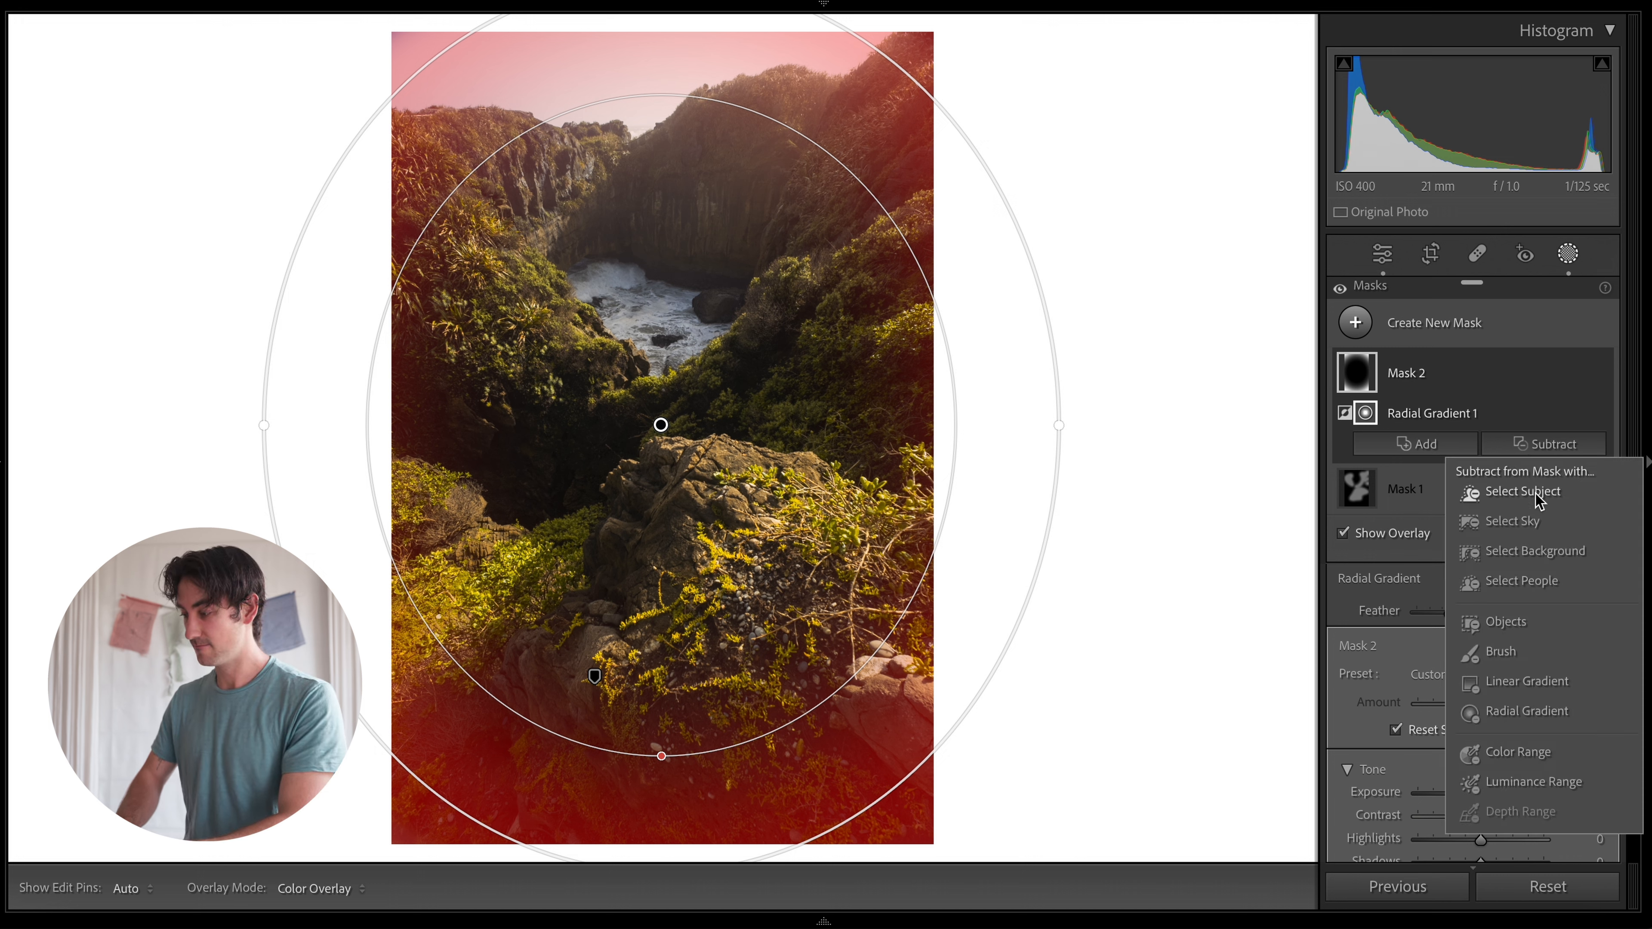
left_click(1480, 485)
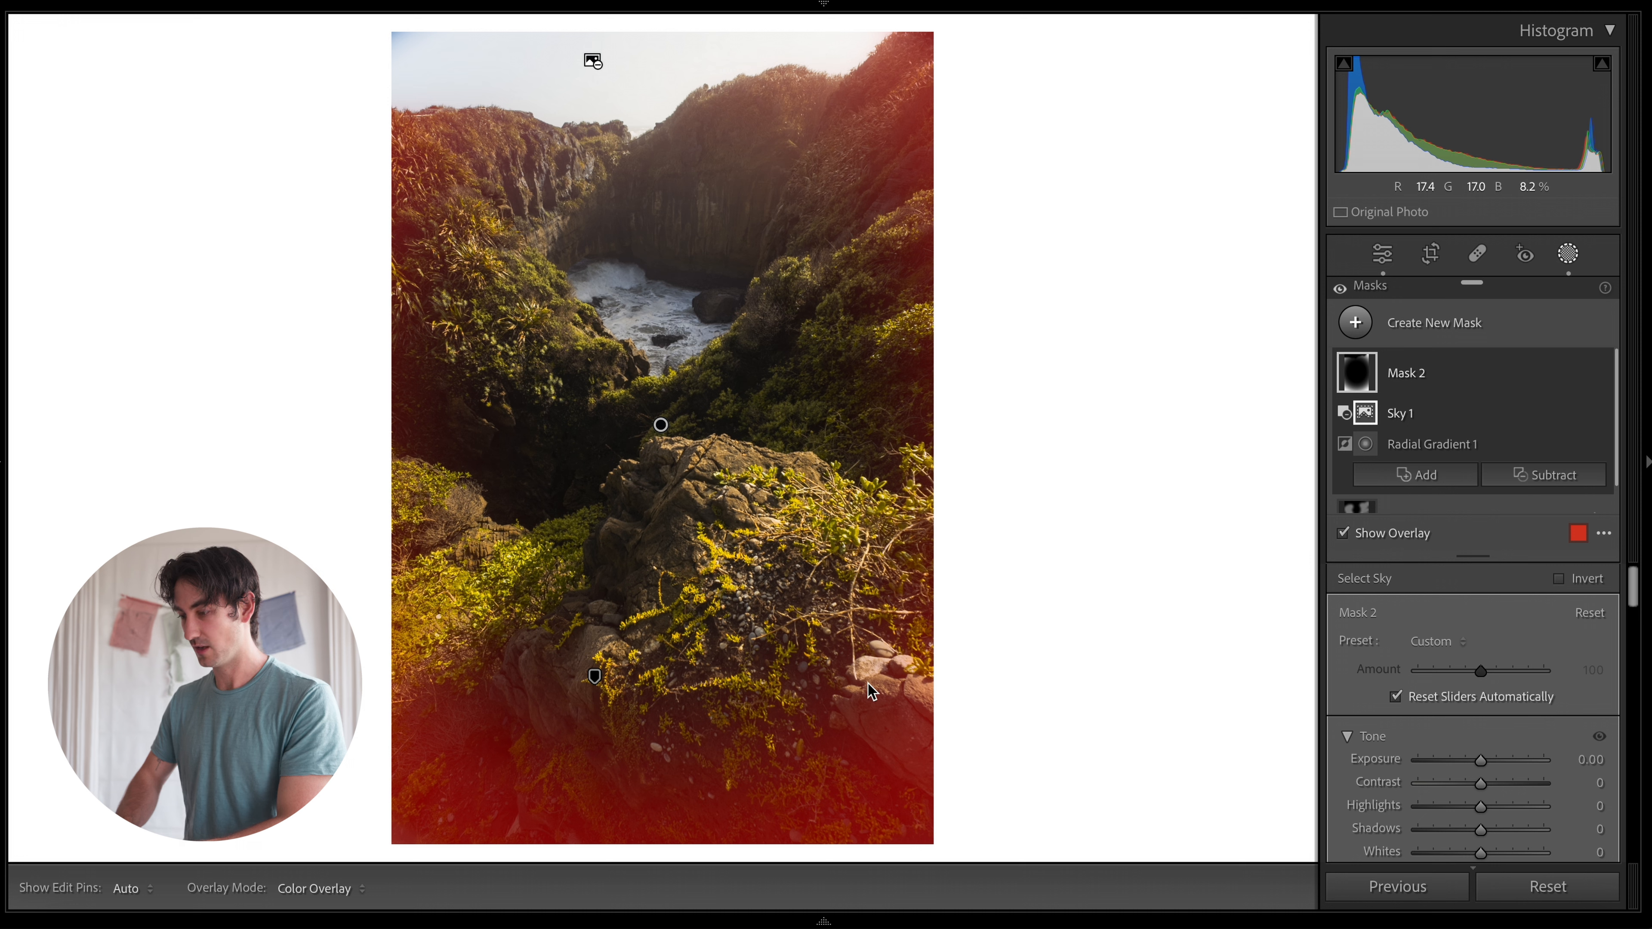
Set the radial edge mask's Exposure to -0.15.
left_click(1561, 759)
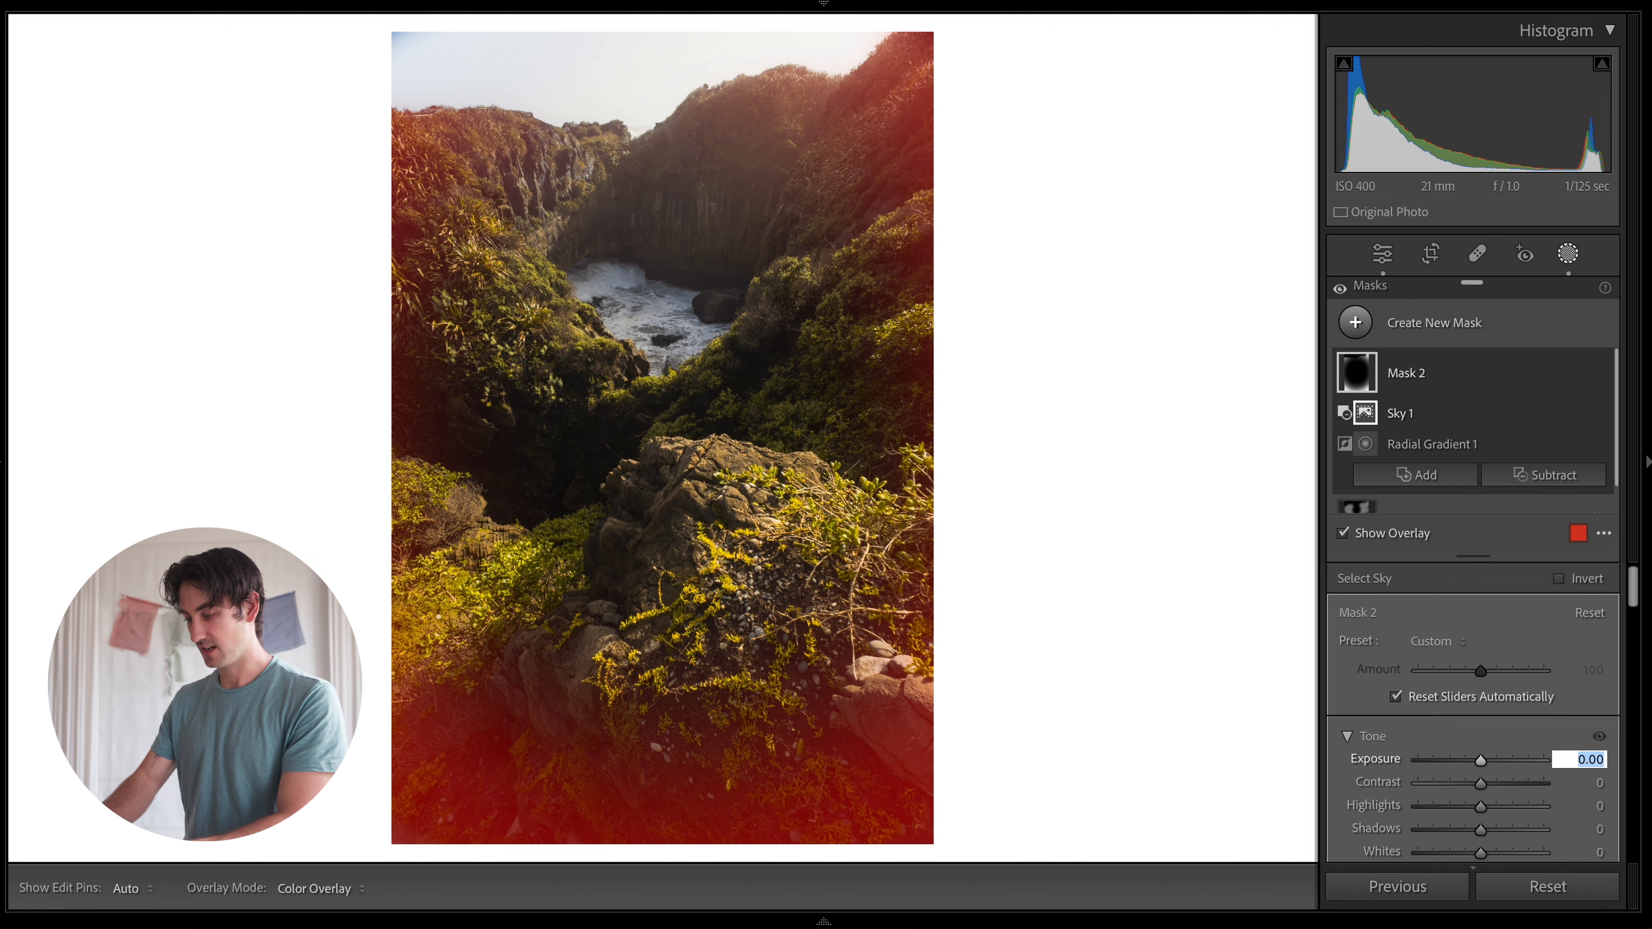
type("-.15")
key("Return")
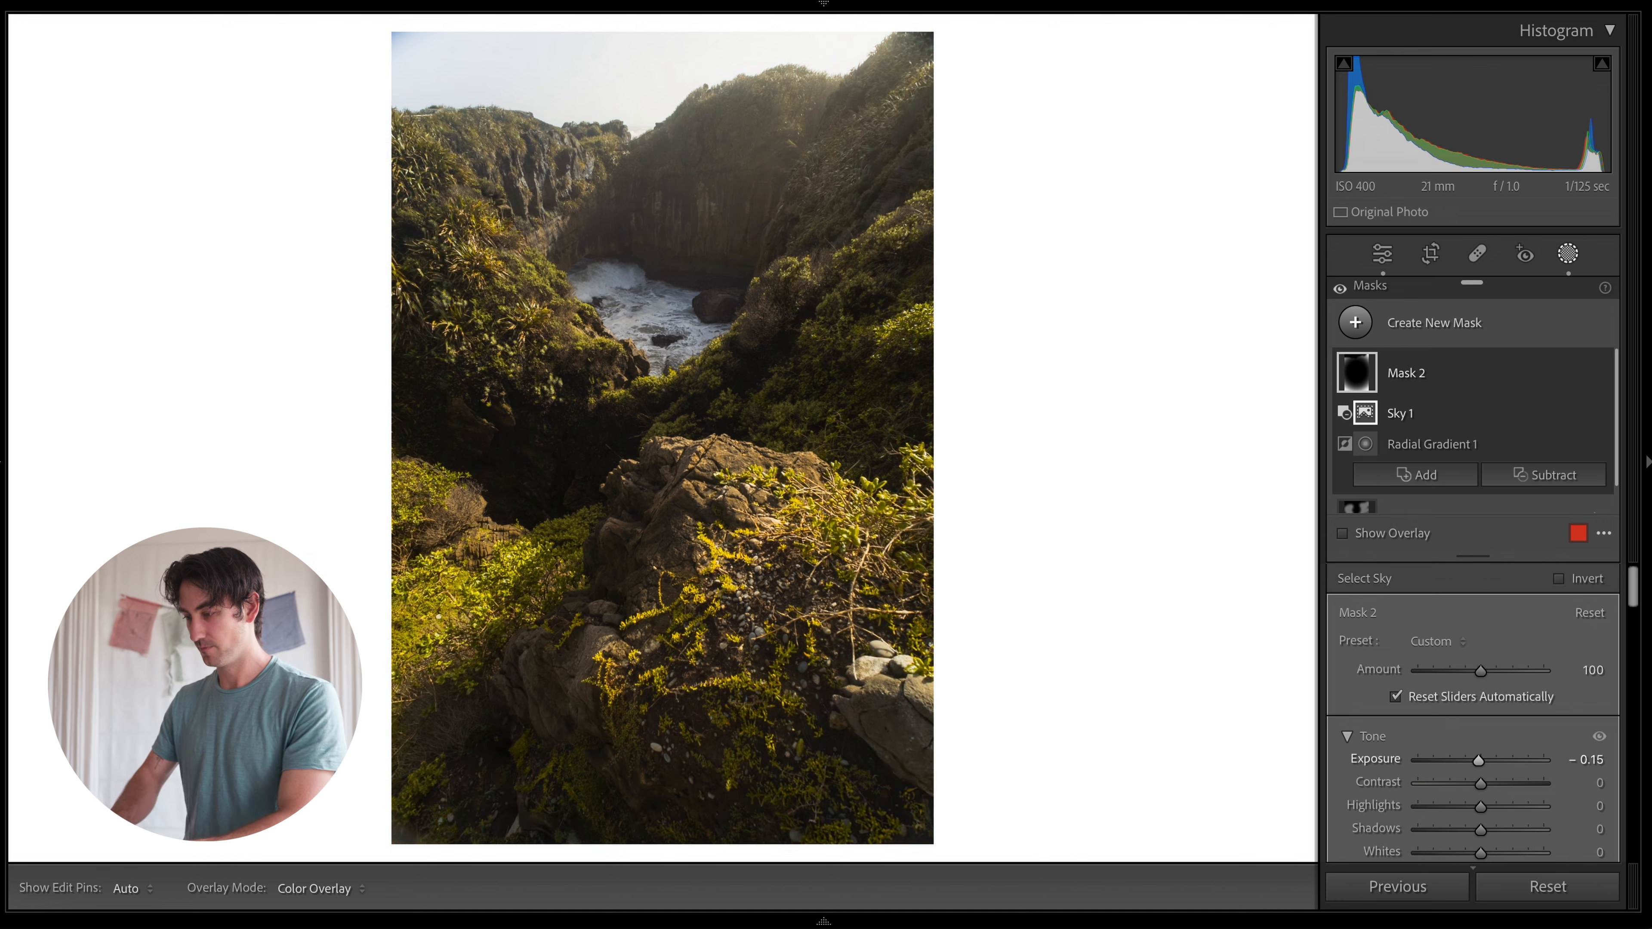
Compare the photo with and without the darkened radial edge mask.
left_click(1600, 374)
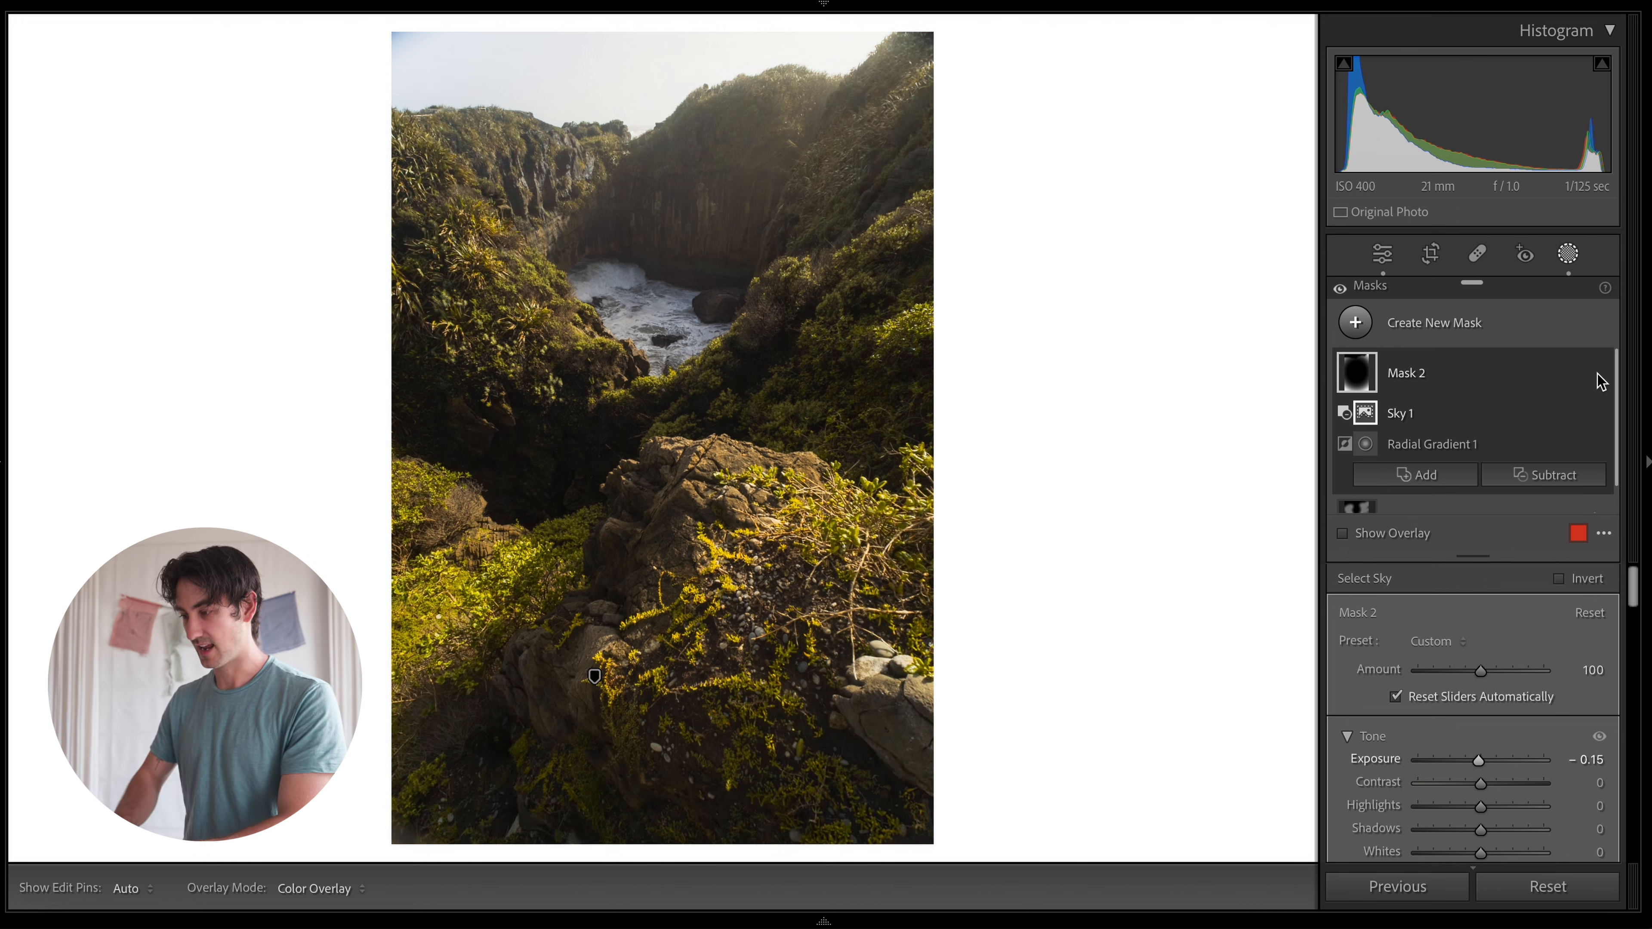
left_click(1600, 373)
left_click(1600, 374)
left_click(1599, 374)
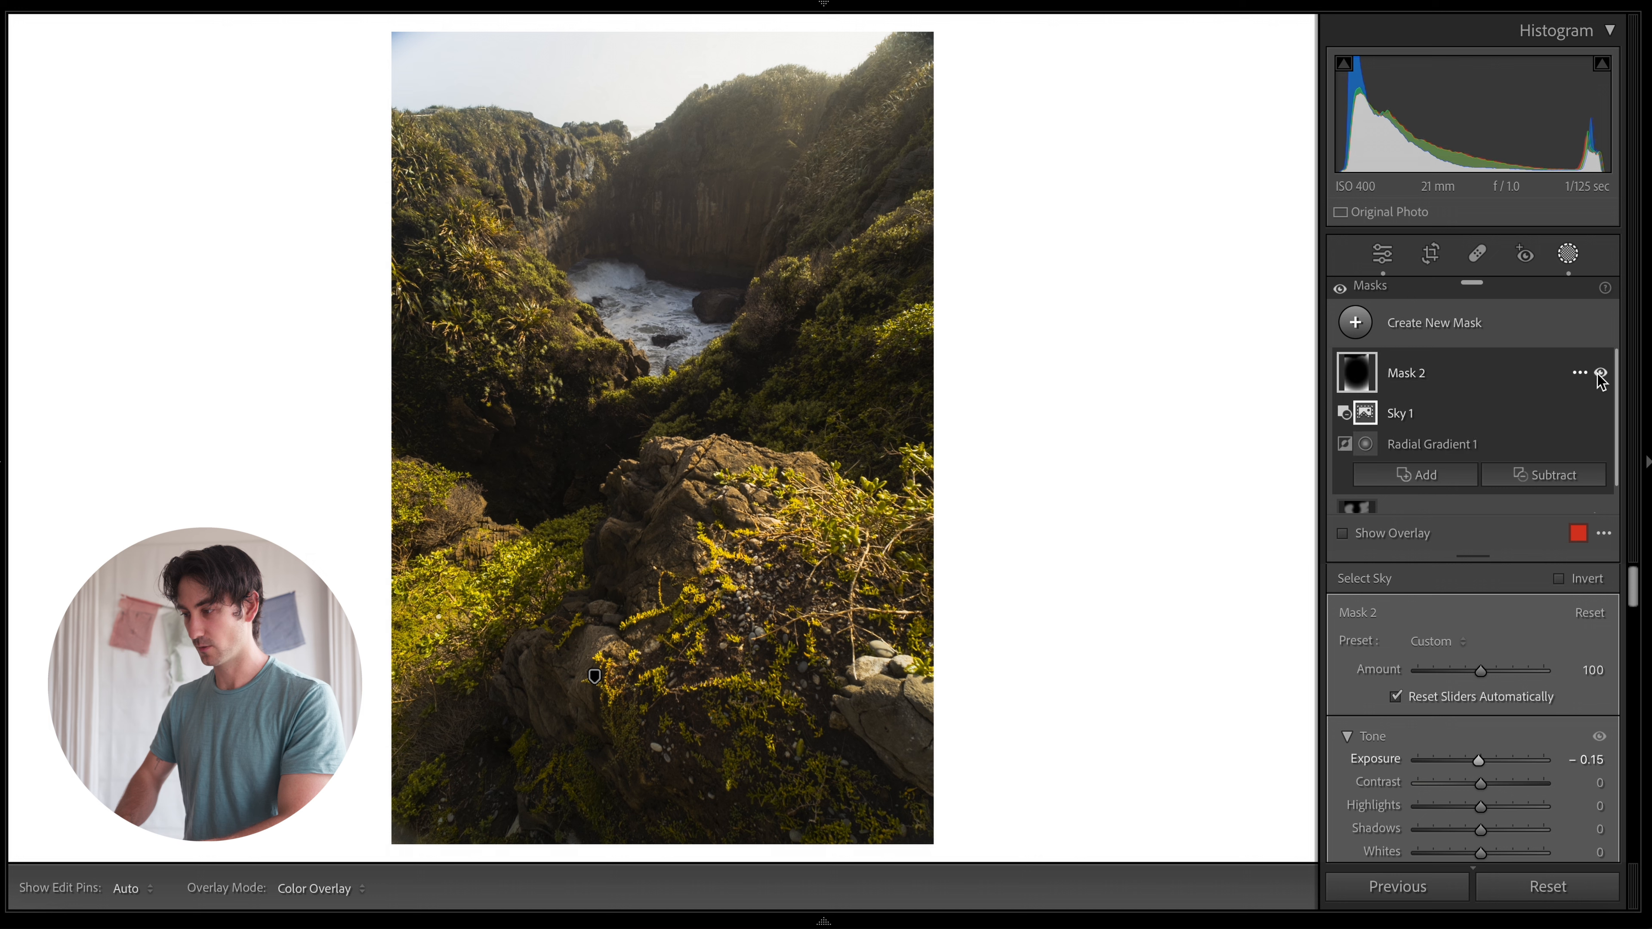
left_click(1600, 374)
left_click(1599, 373)
left_click(1600, 374)
left_click(1599, 374)
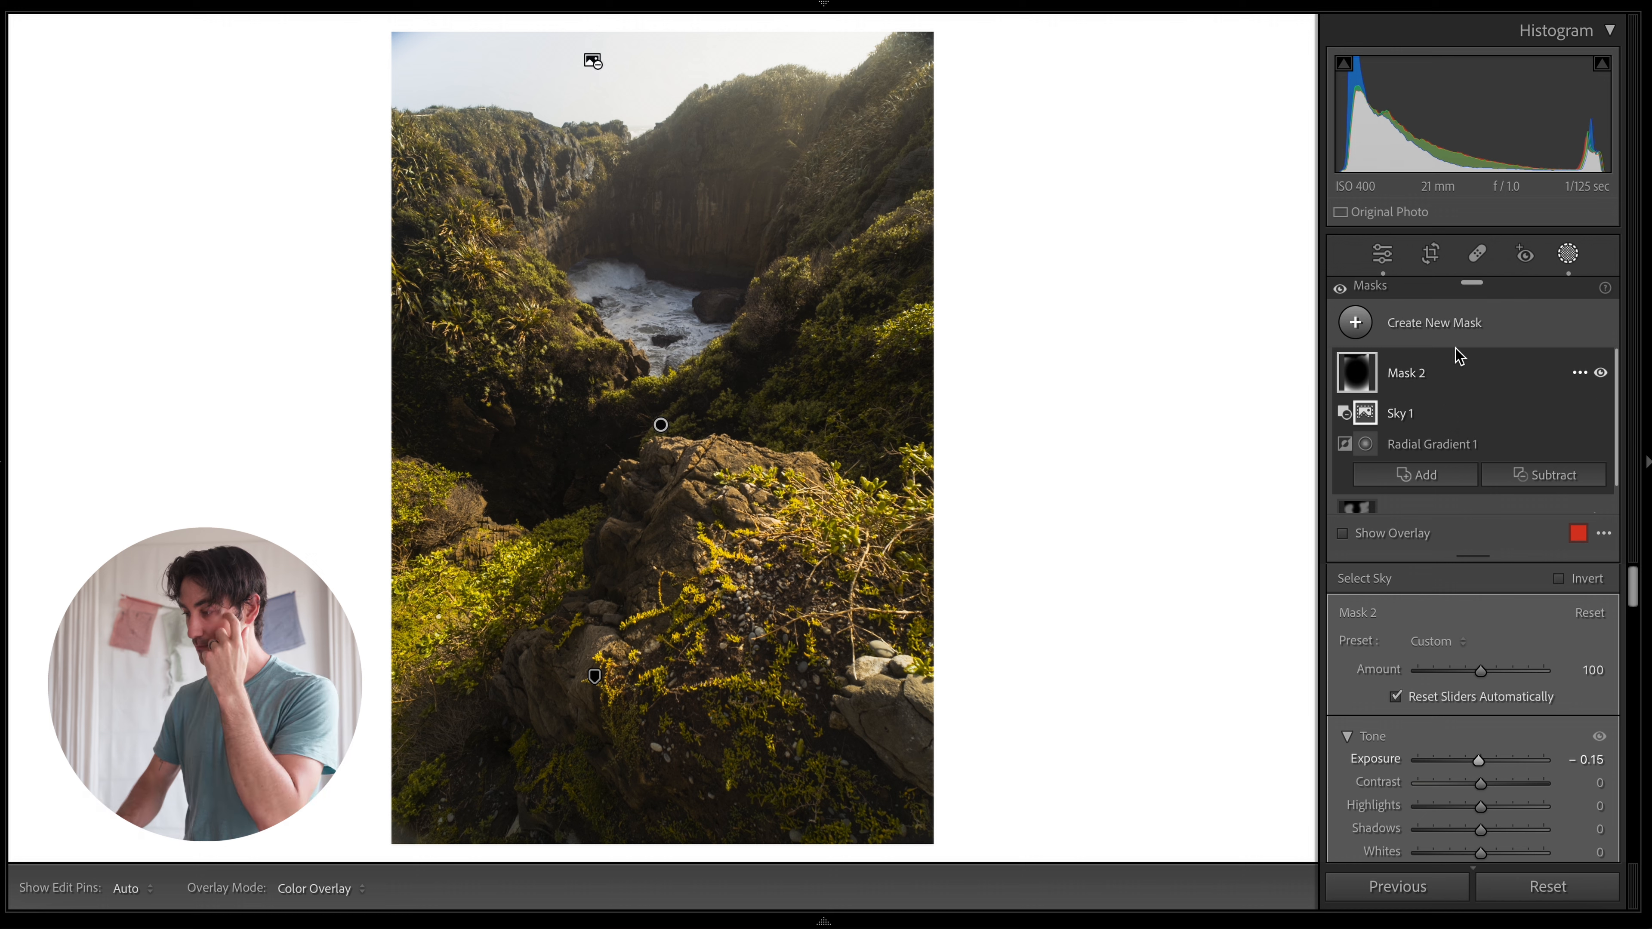
Create a new Brush mask, hide its overlay, and set Exposure to 0.25, Shadows to 10 and Blacks to 5.
left_click(1417, 327)
left_click(1396, 525)
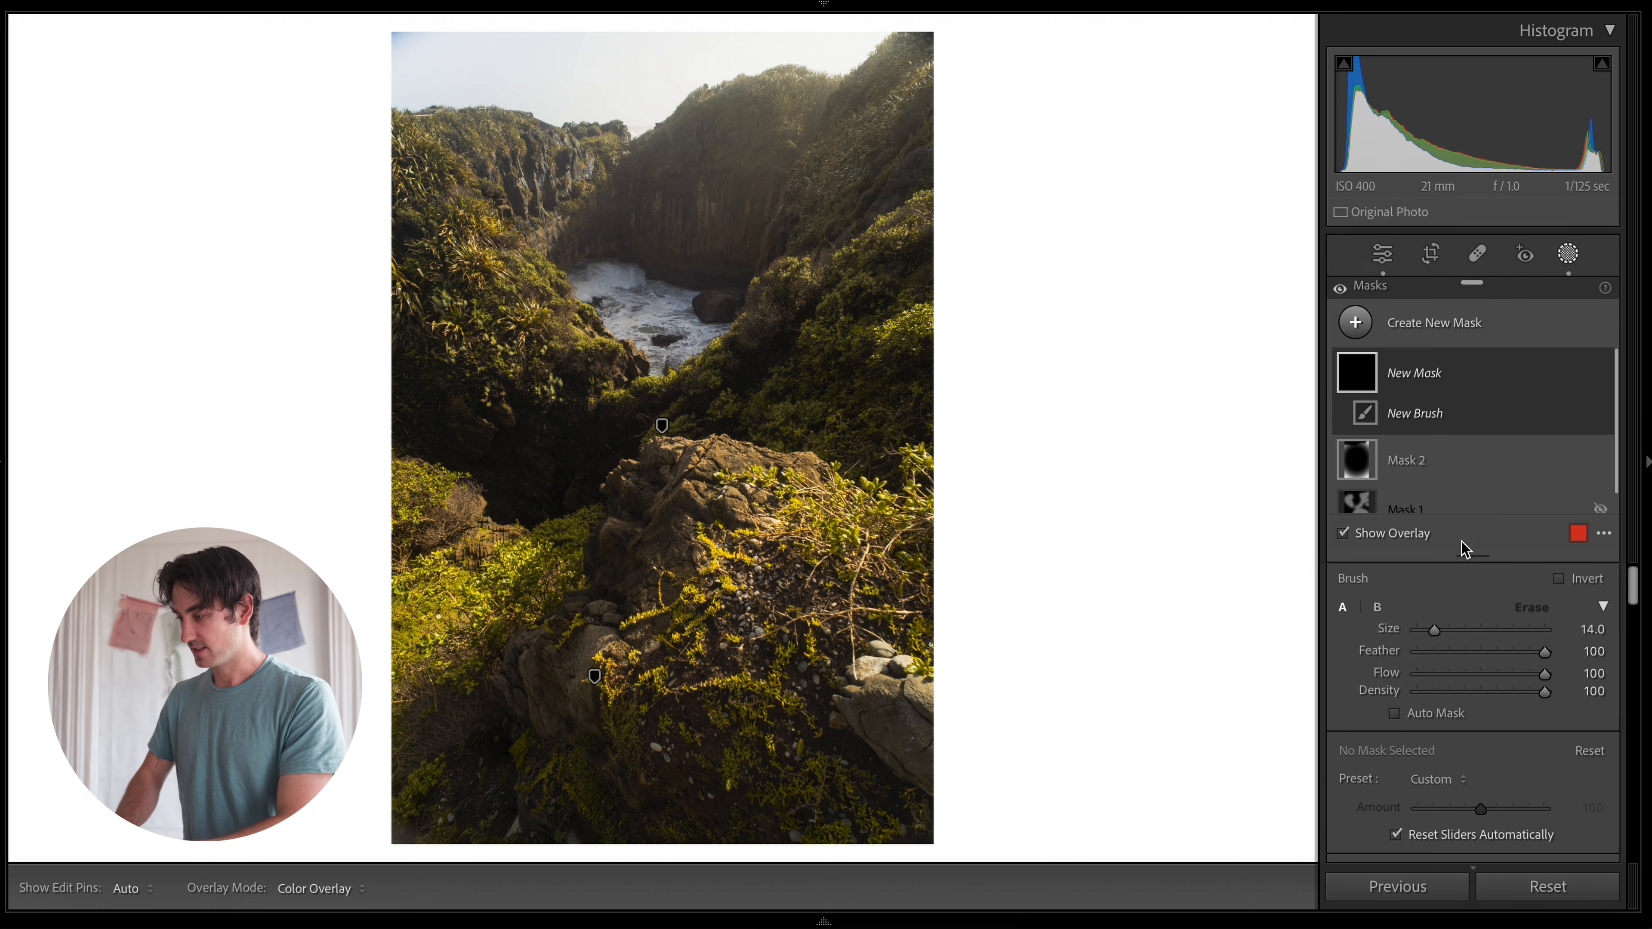
scroll(1464, 674, "down", 1)
scroll(1463, 674, "down", 8)
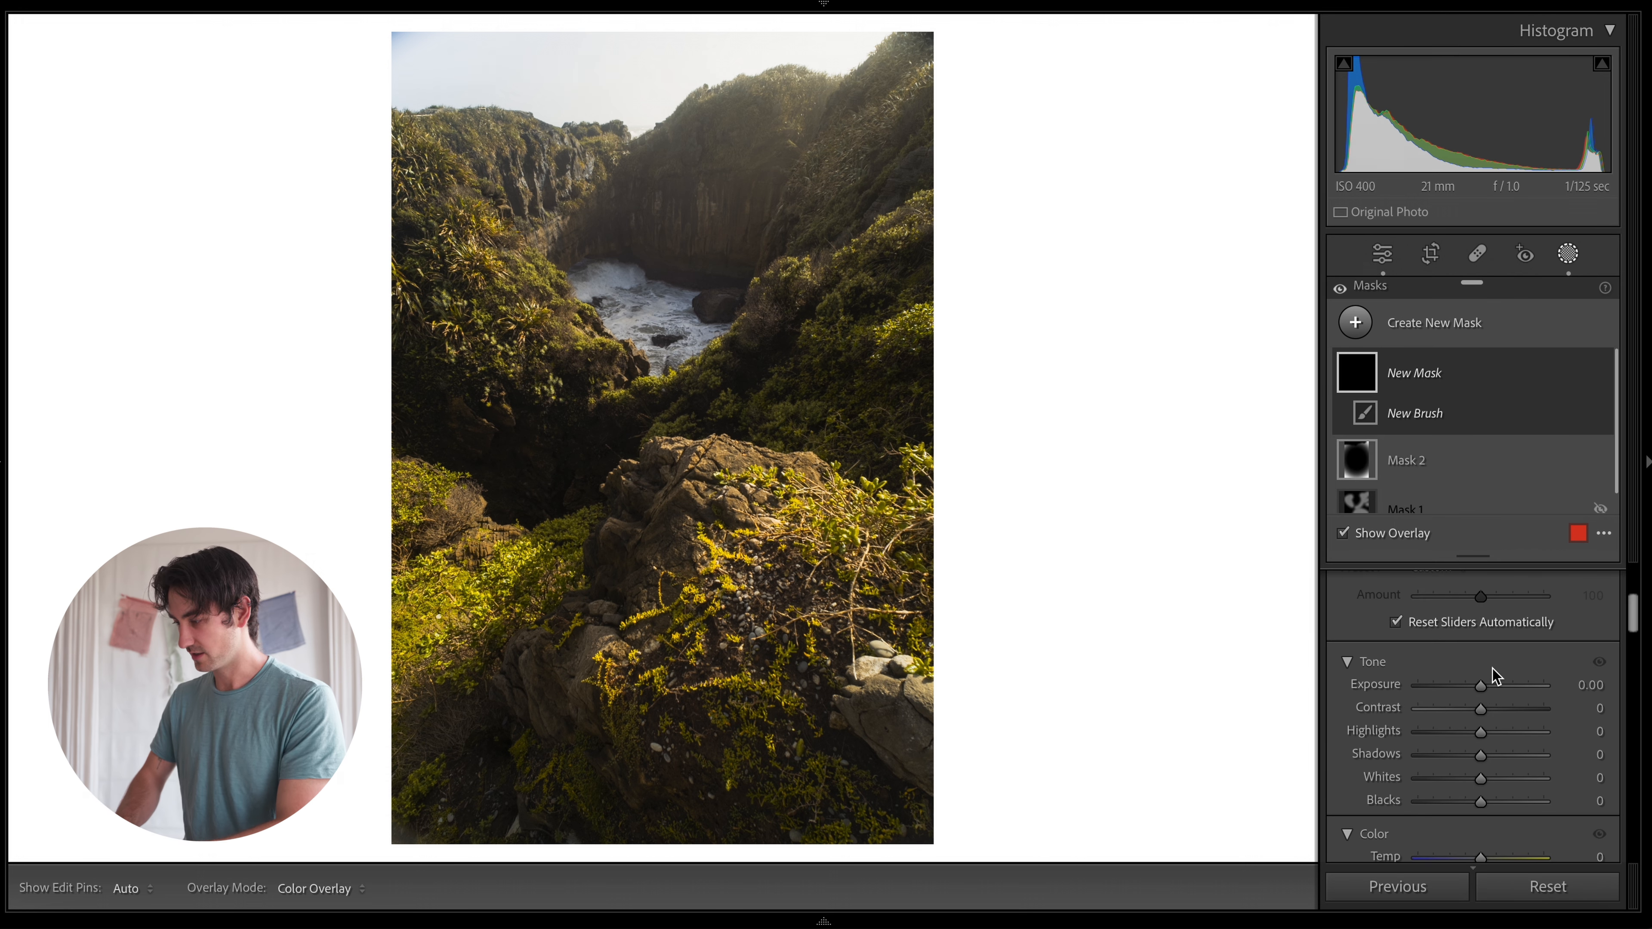
key("o")
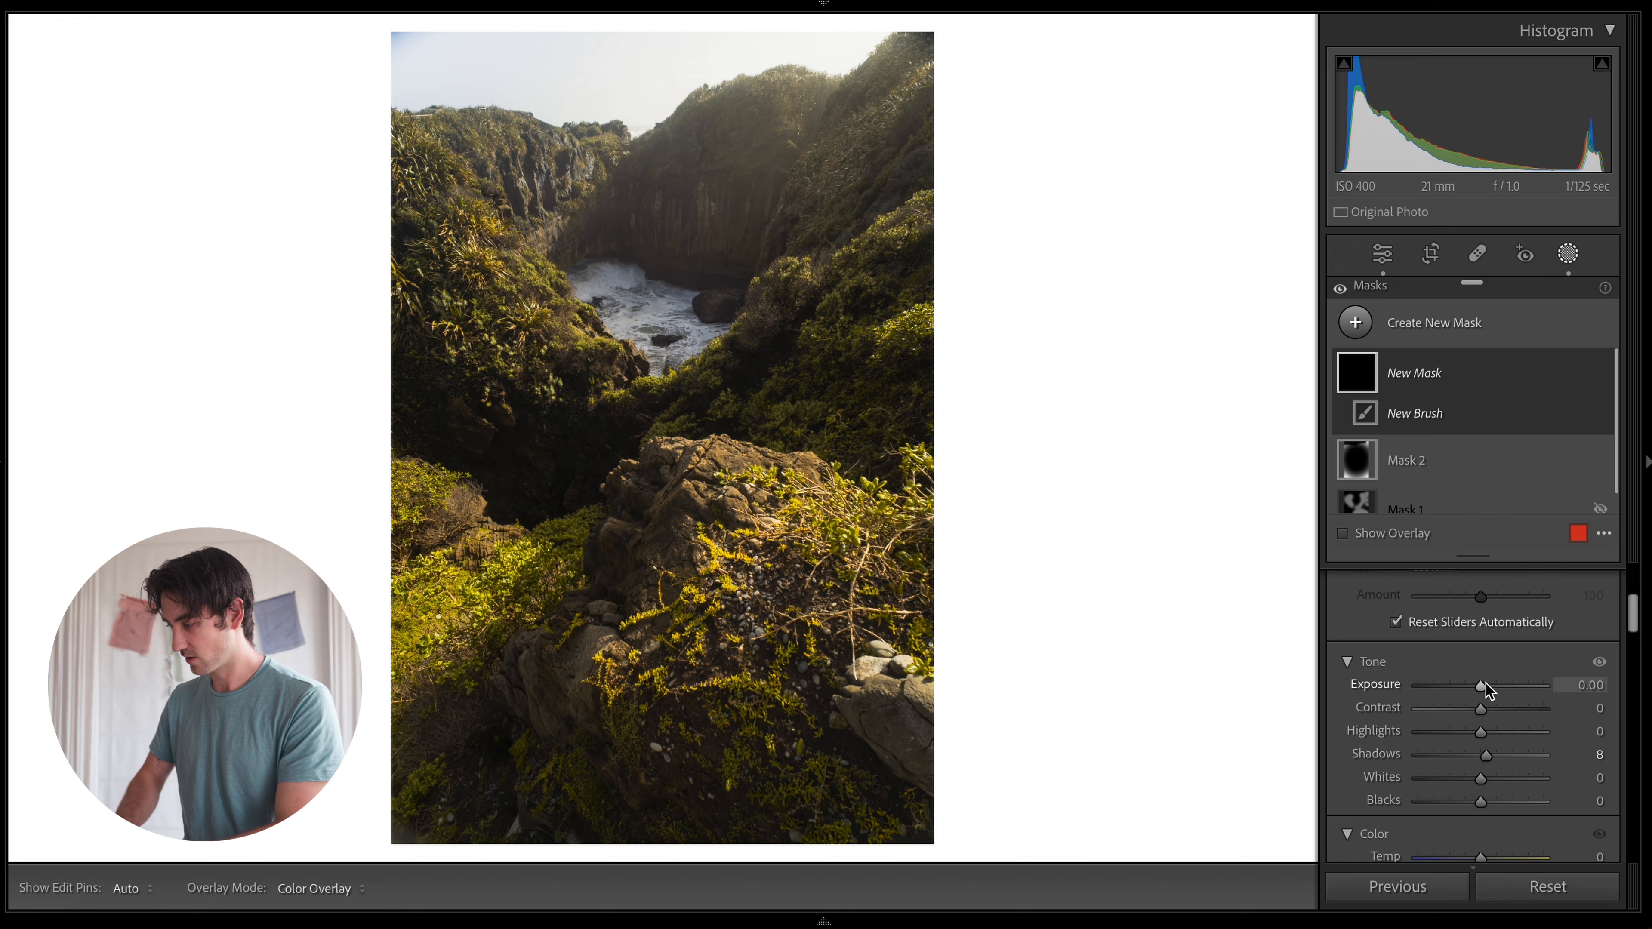
left_click_drag(1483, 688, 1488, 689)
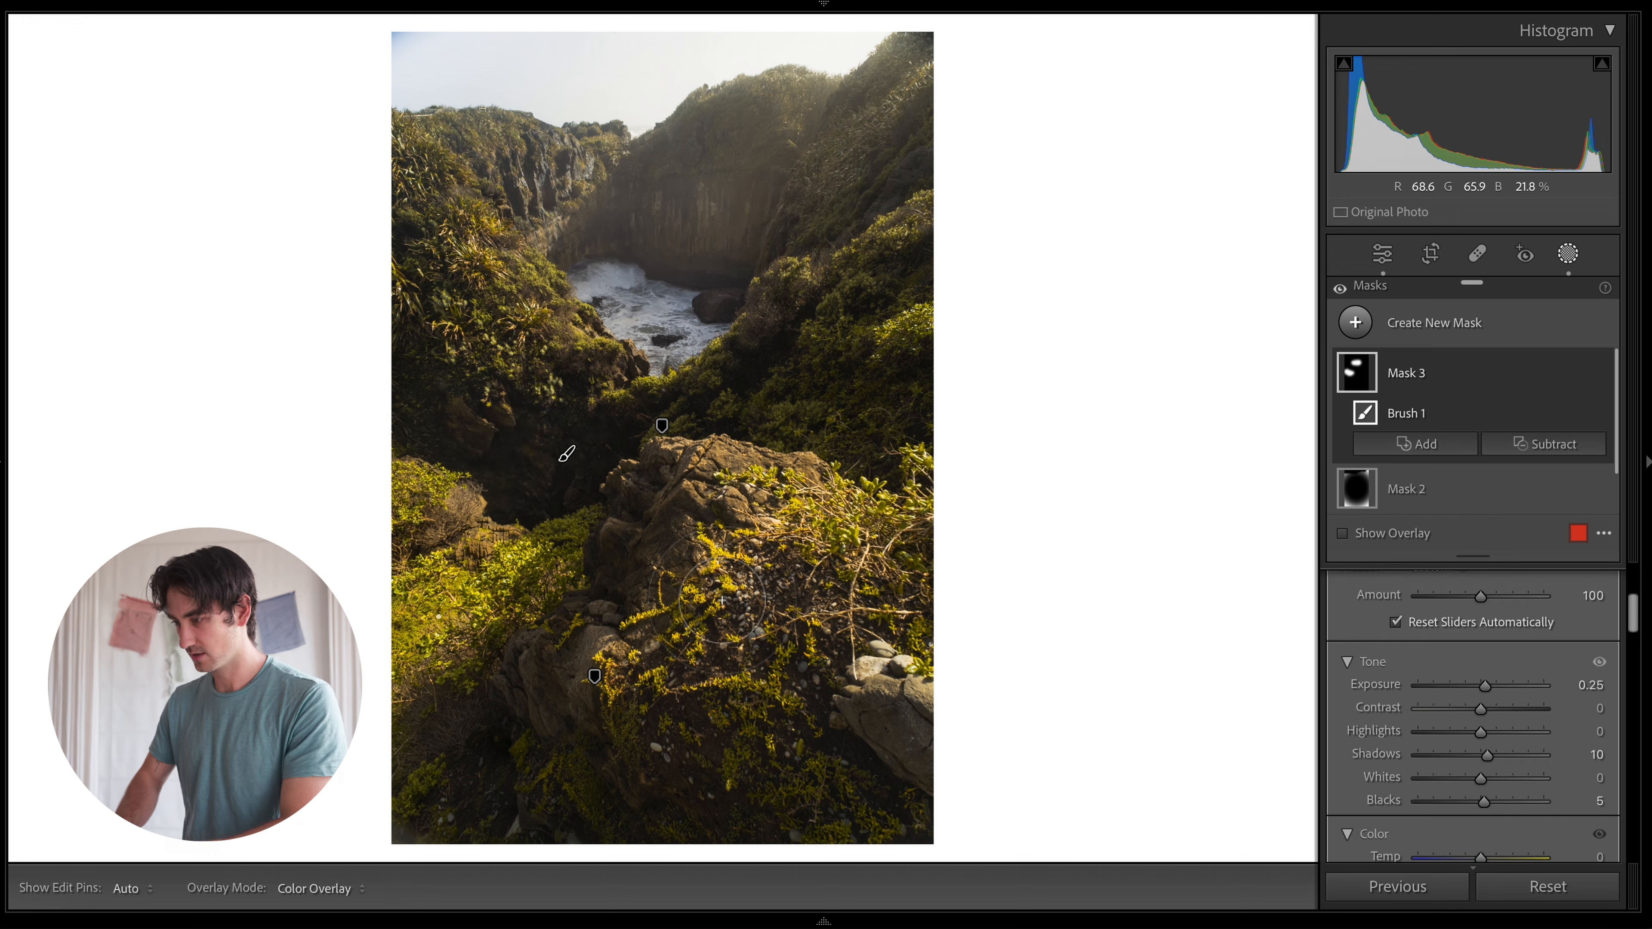
Paint the new brush mask over the dark areas of the lower foreground, central gully, cliffs and hillsides.
mouse_move(484, 709)
left_mouse_down()
mouse_move(441, 793)
mouse_move(523, 723)
mouse_move(489, 784)
left_mouse_up()
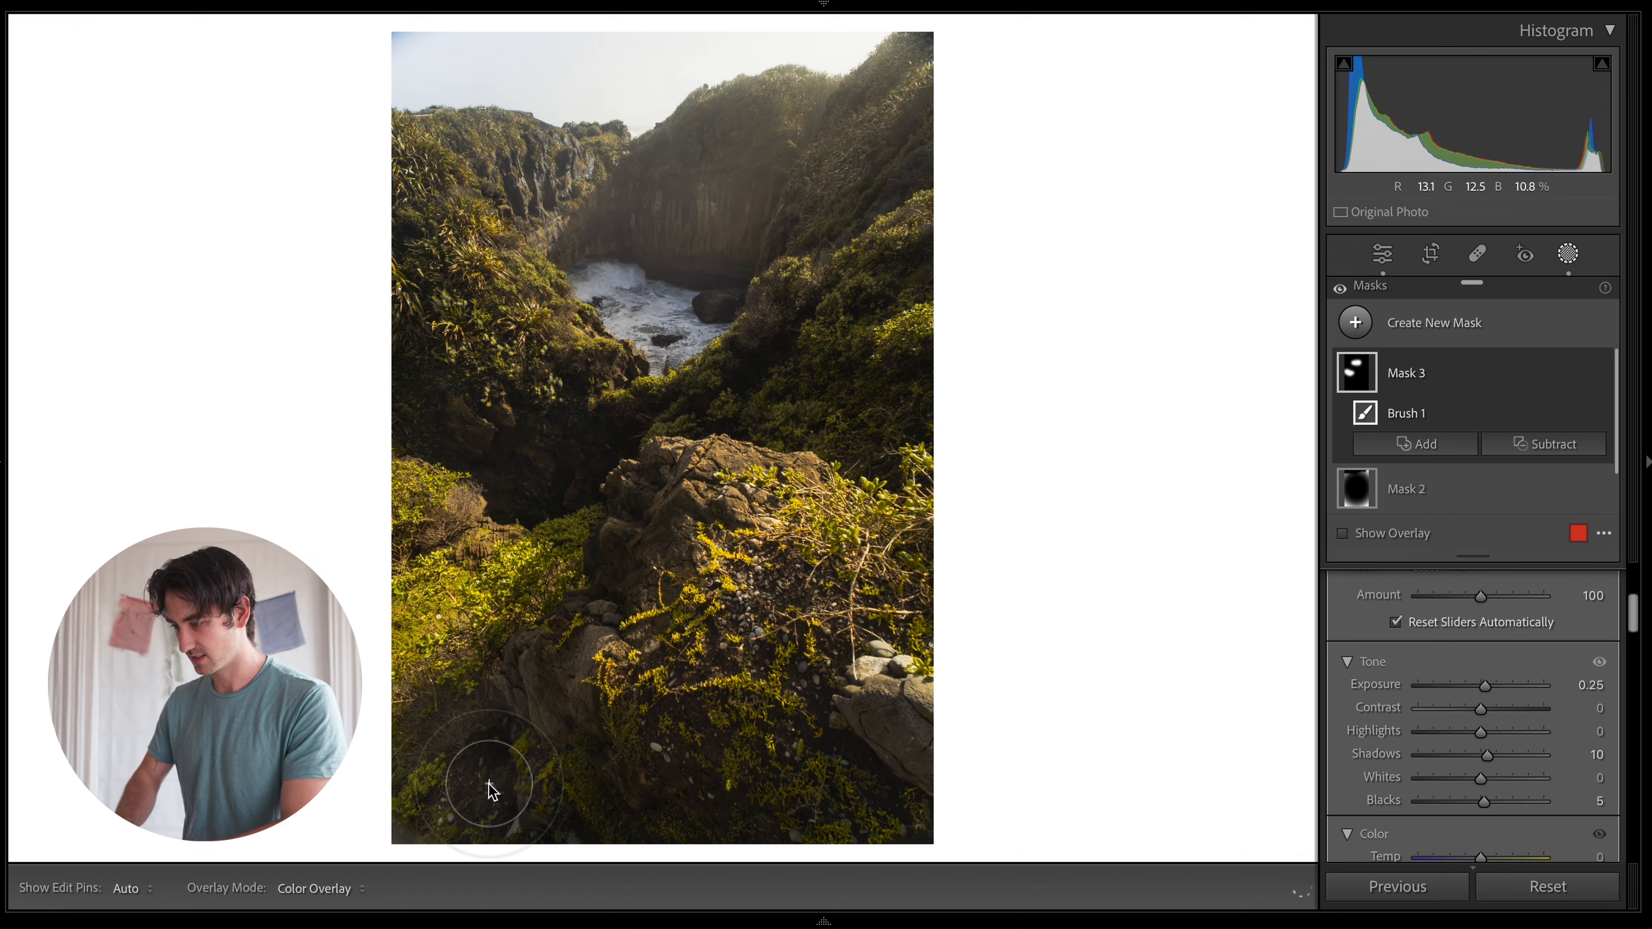
mouse_move(597, 456)
left_mouse_down()
mouse_move(479, 411)
mouse_move(499, 449)
mouse_move(390, 345)
left_mouse_up()
mouse_move(595, 236)
left_mouse_down()
mouse_move(628, 201)
mouse_move(680, 241)
mouse_move(737, 203)
left_mouse_up()
left_click_drag(909, 159, 844, 201)
left_click_drag(762, 385, 754, 386)
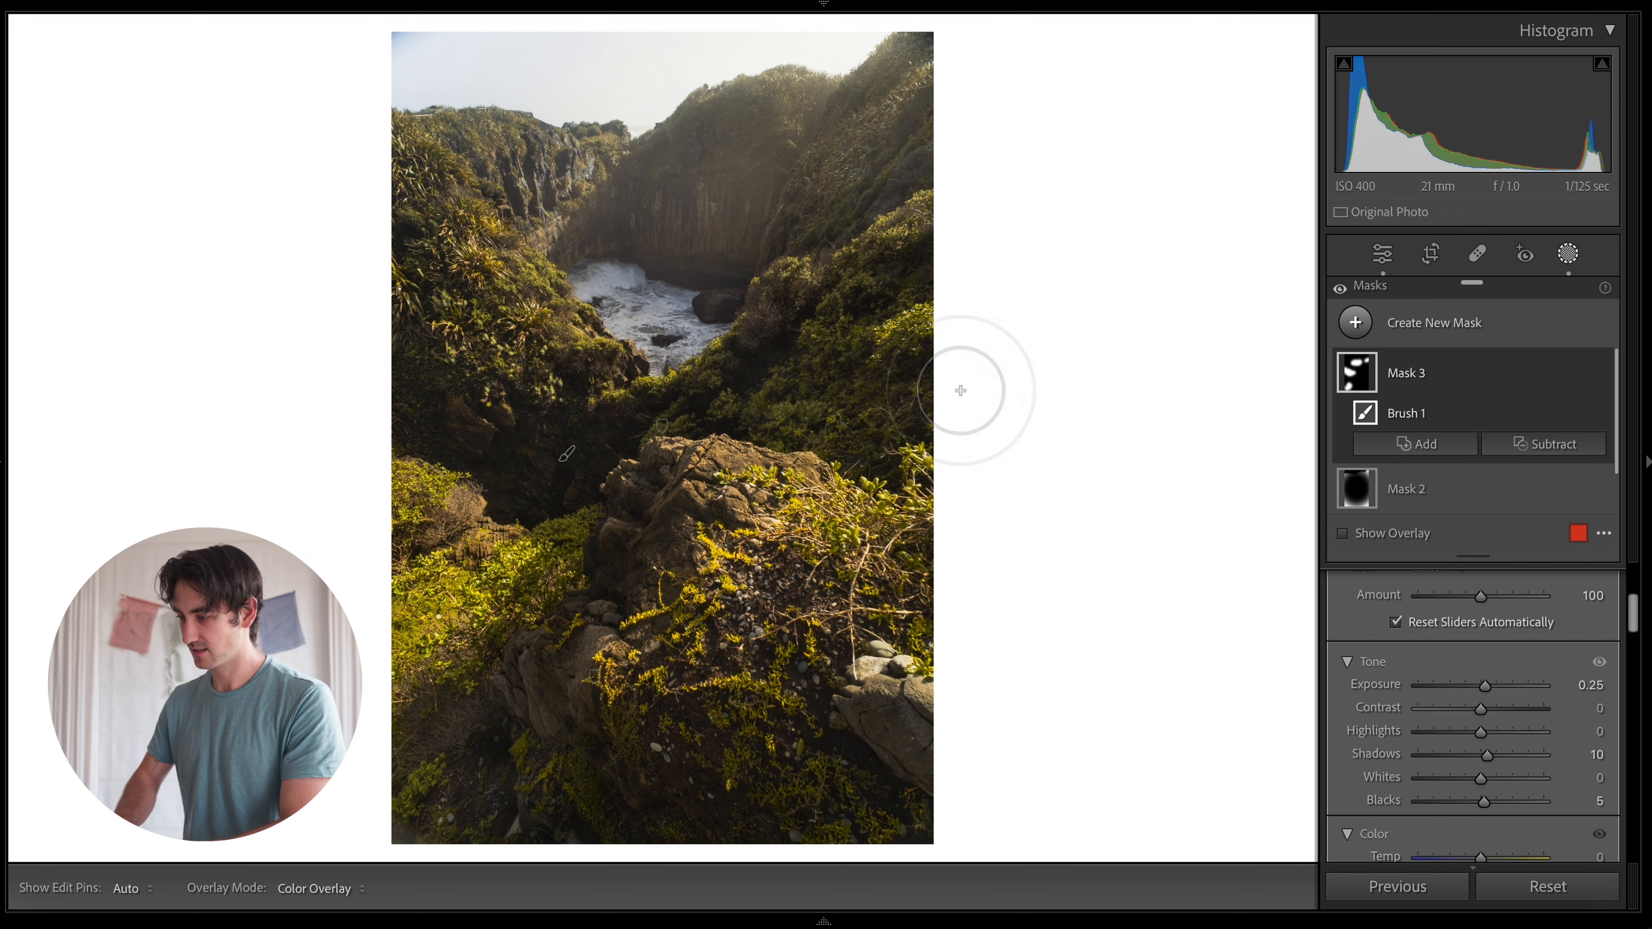
Leave masking and compare the edited photo with its unedited version.
left_click(1356, 322)
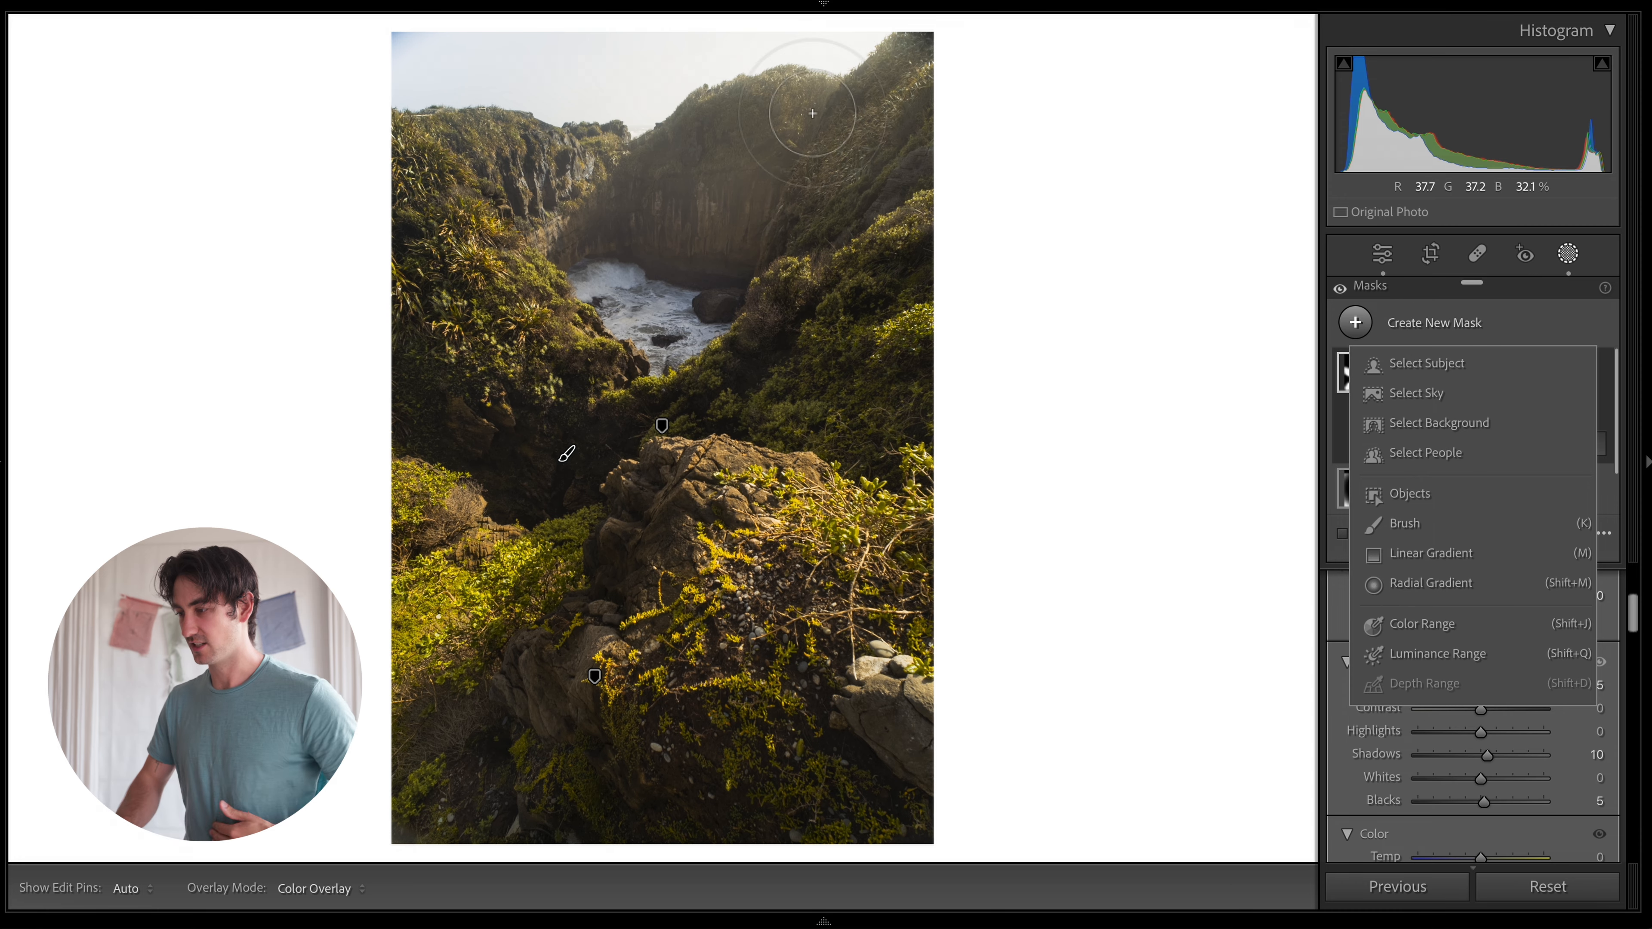
left_click(1427, 329)
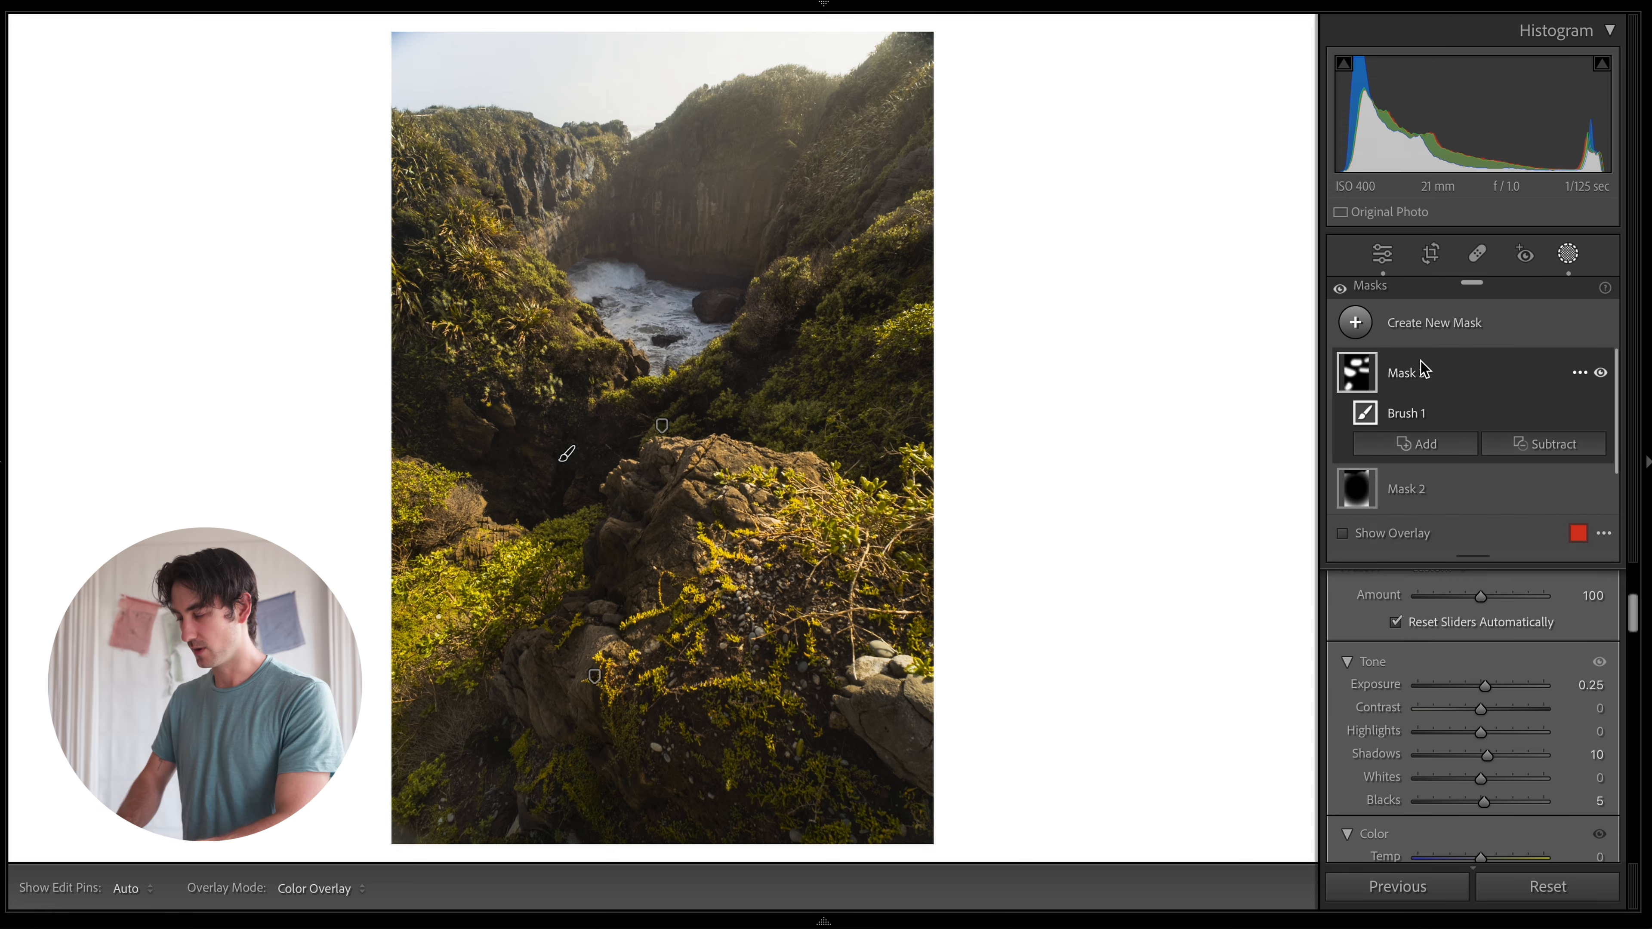
left_click(1475, 345)
key("Escape")
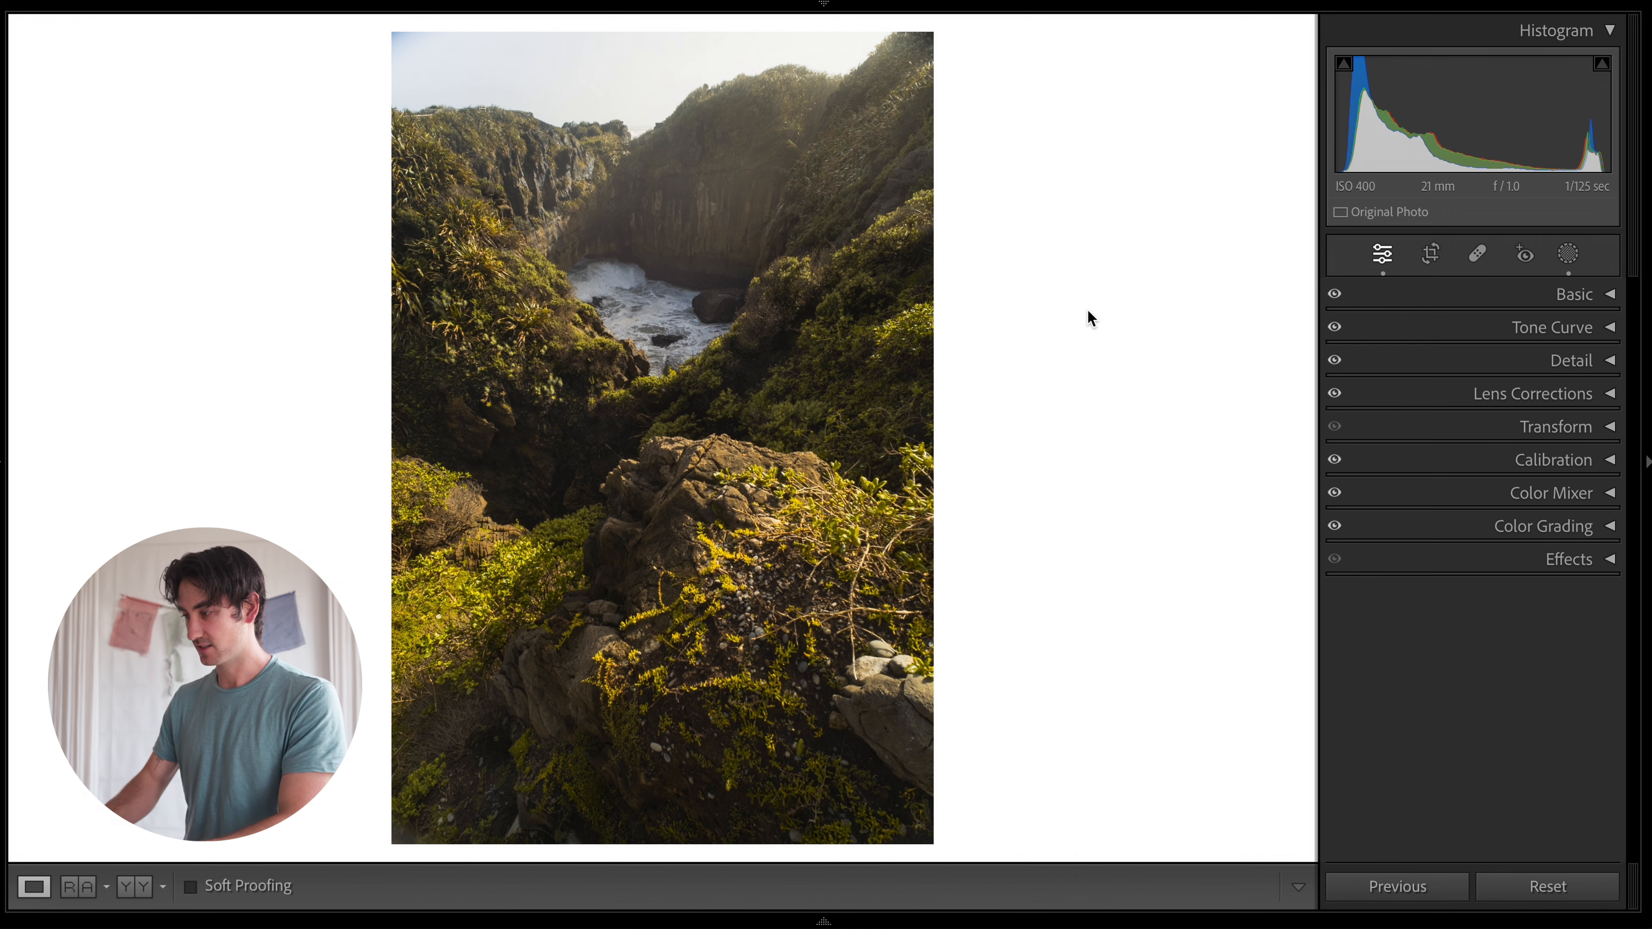
key("backslash")
key("backslash")
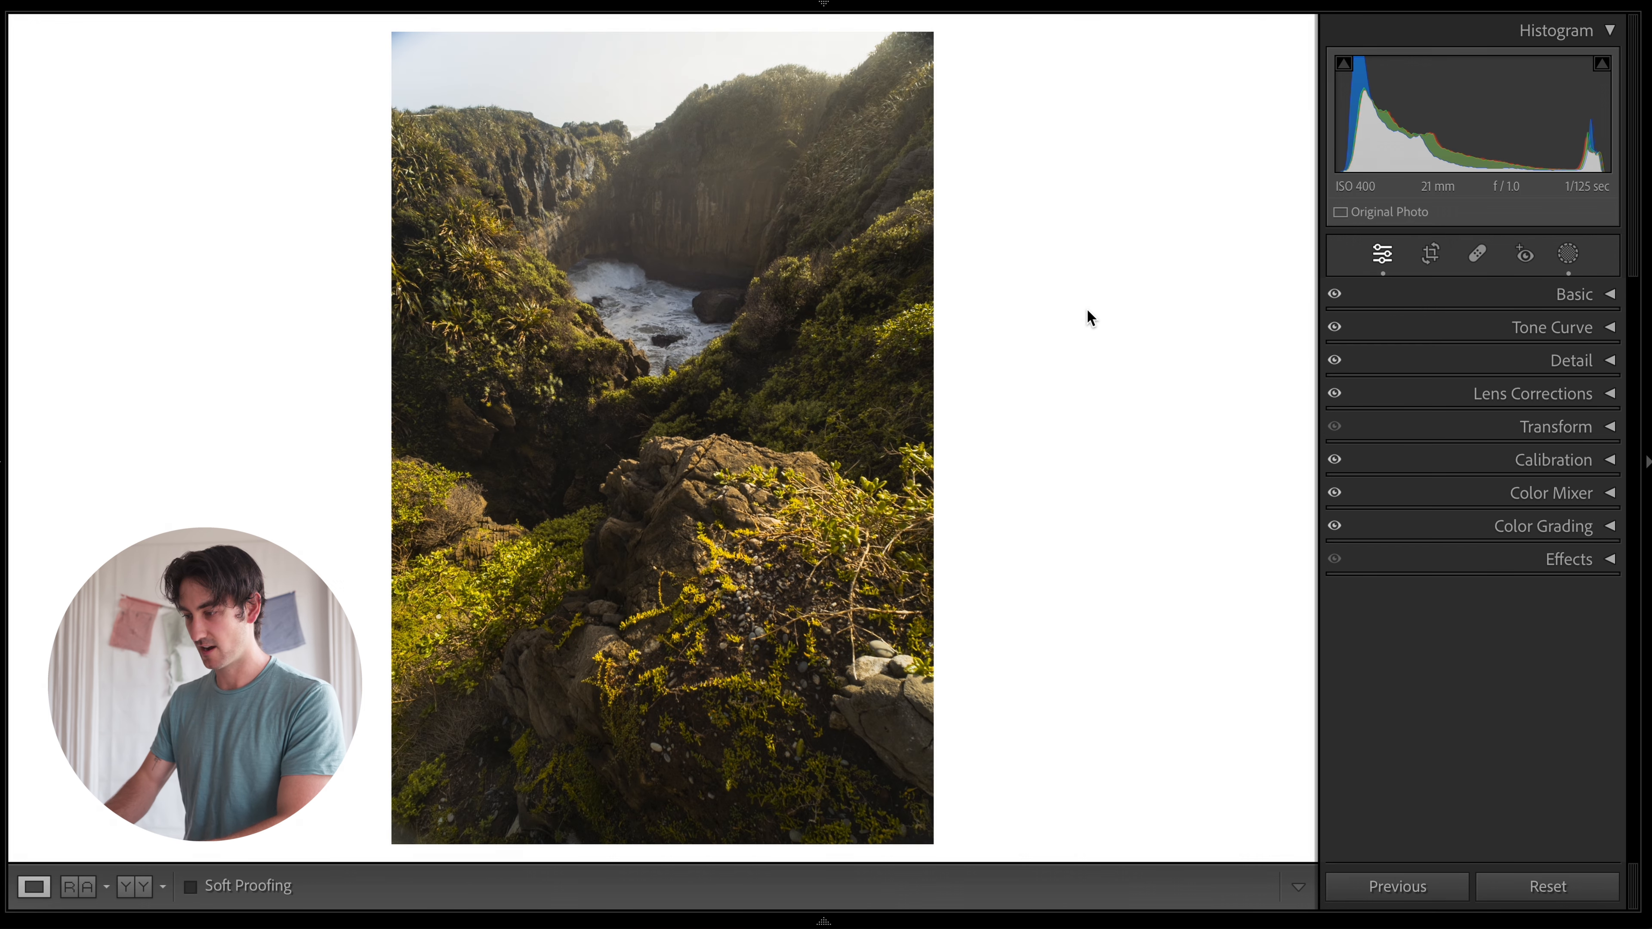
key("backslash")
key("backslash")
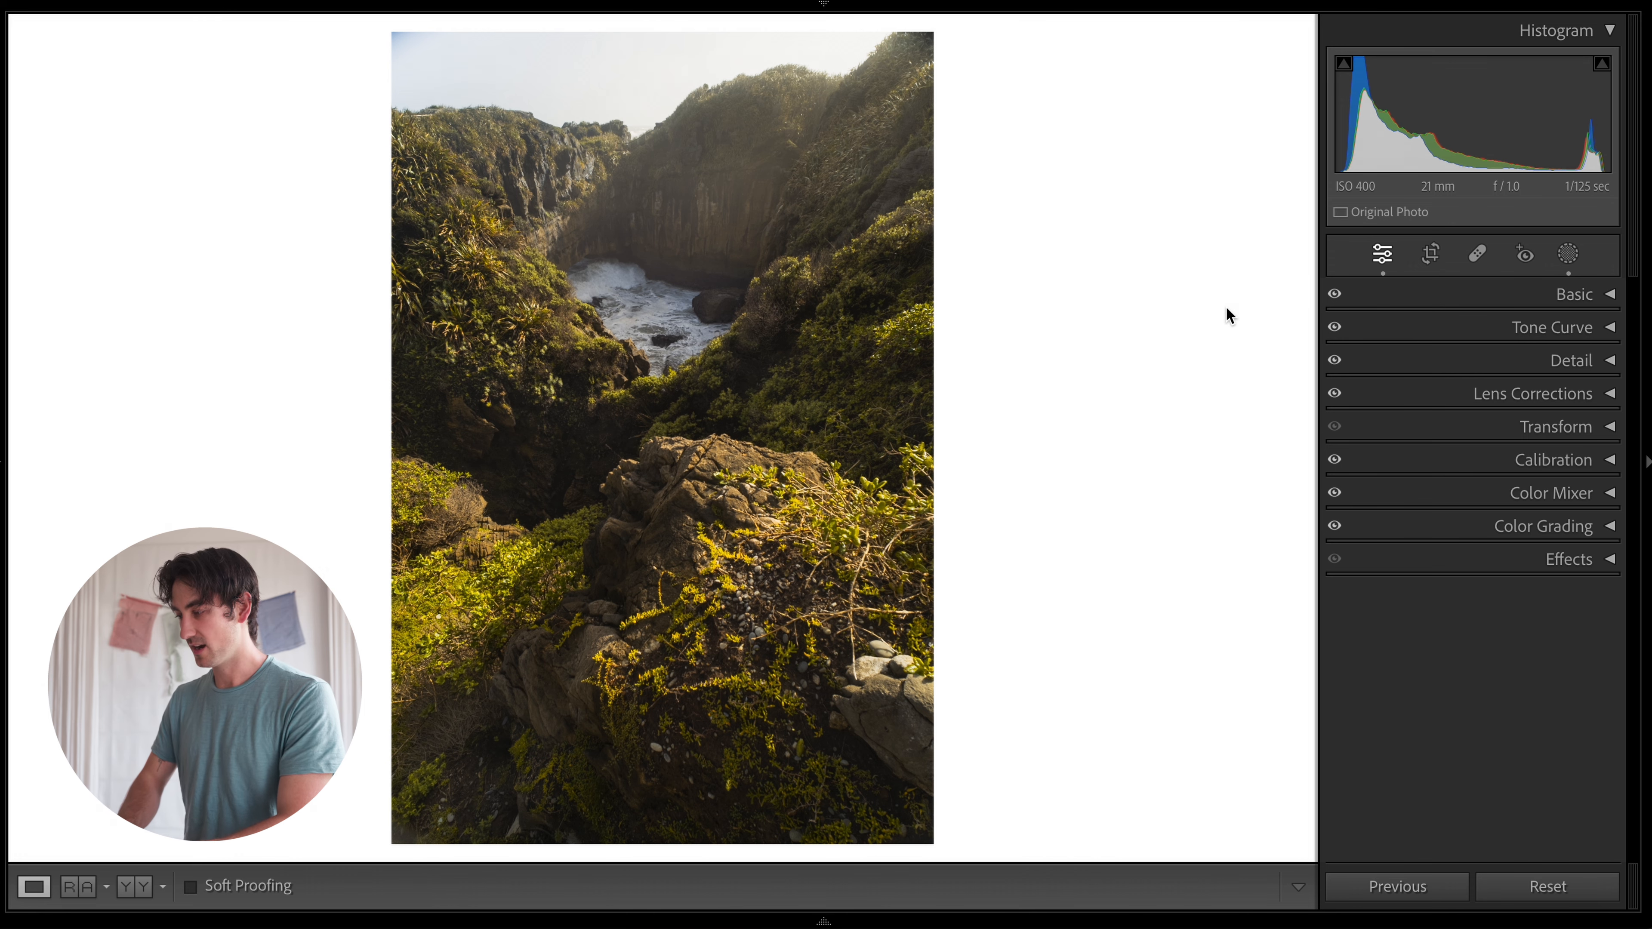
Crop the photo to a 5 x 7 aspect ratio.
key("r")
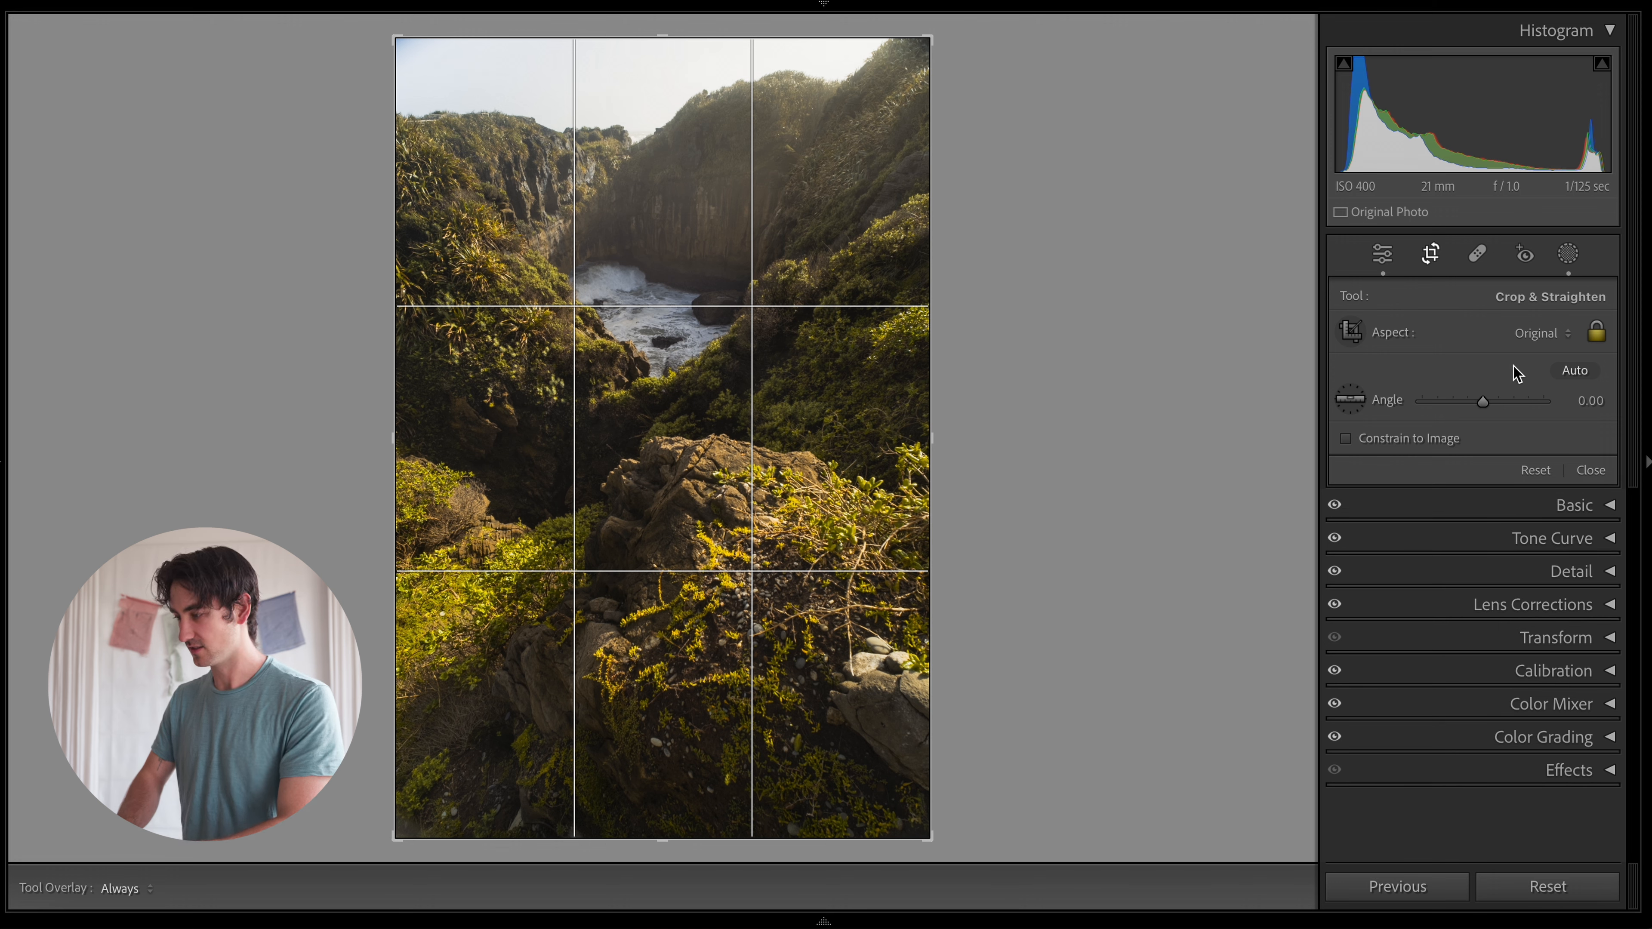
left_click(1537, 334)
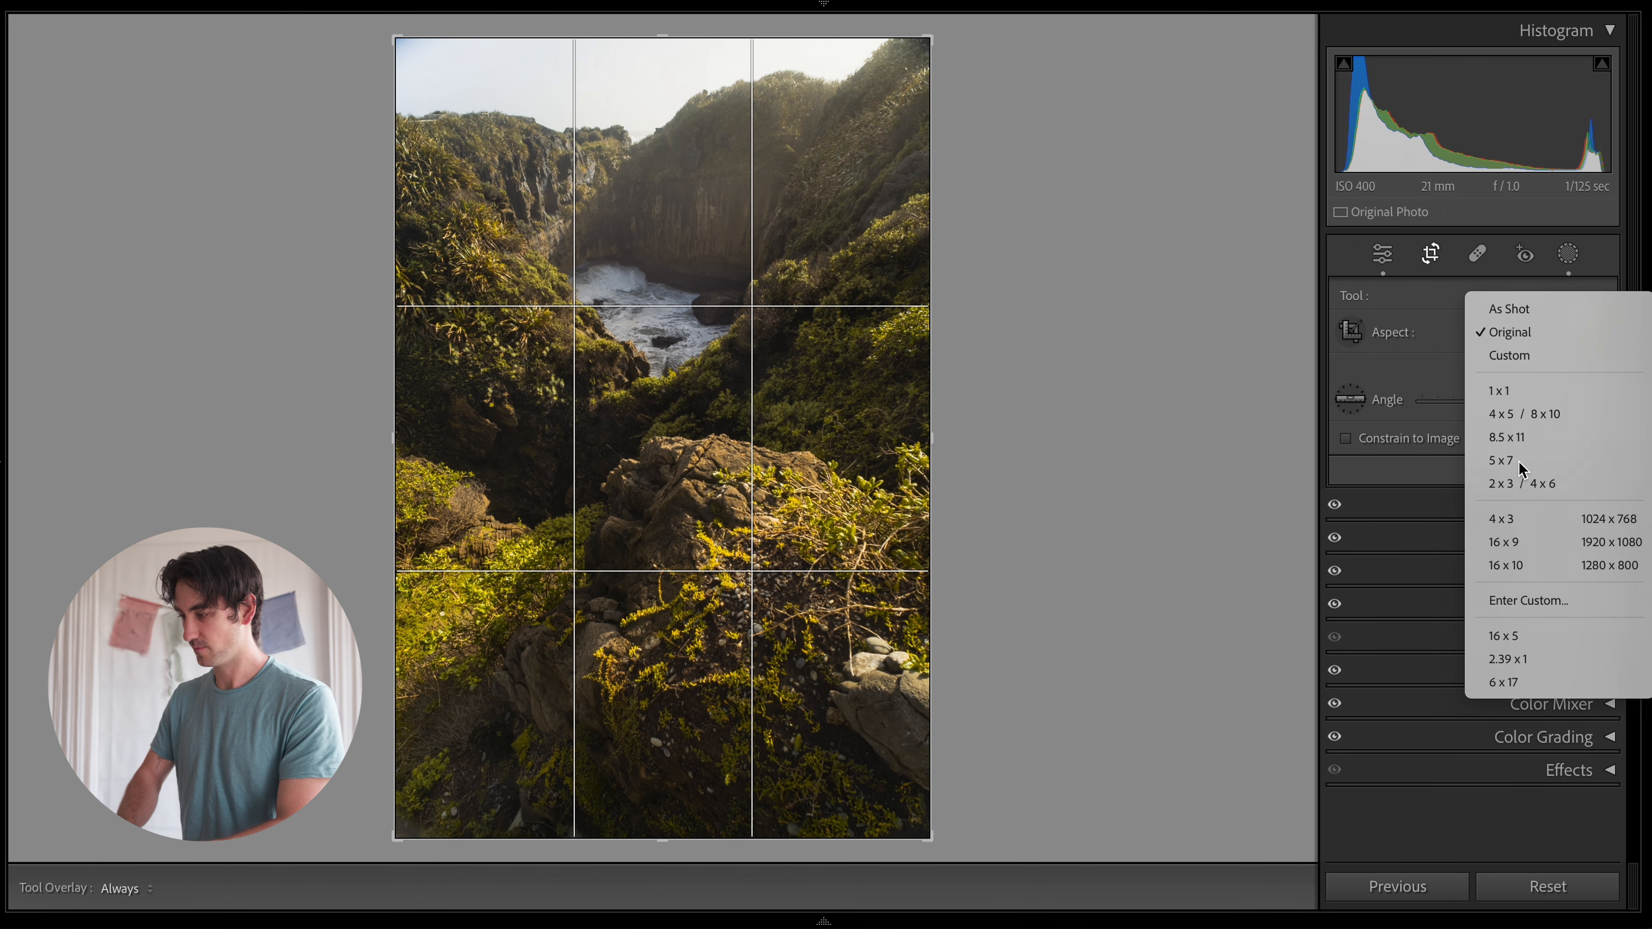
left_click(1503, 460)
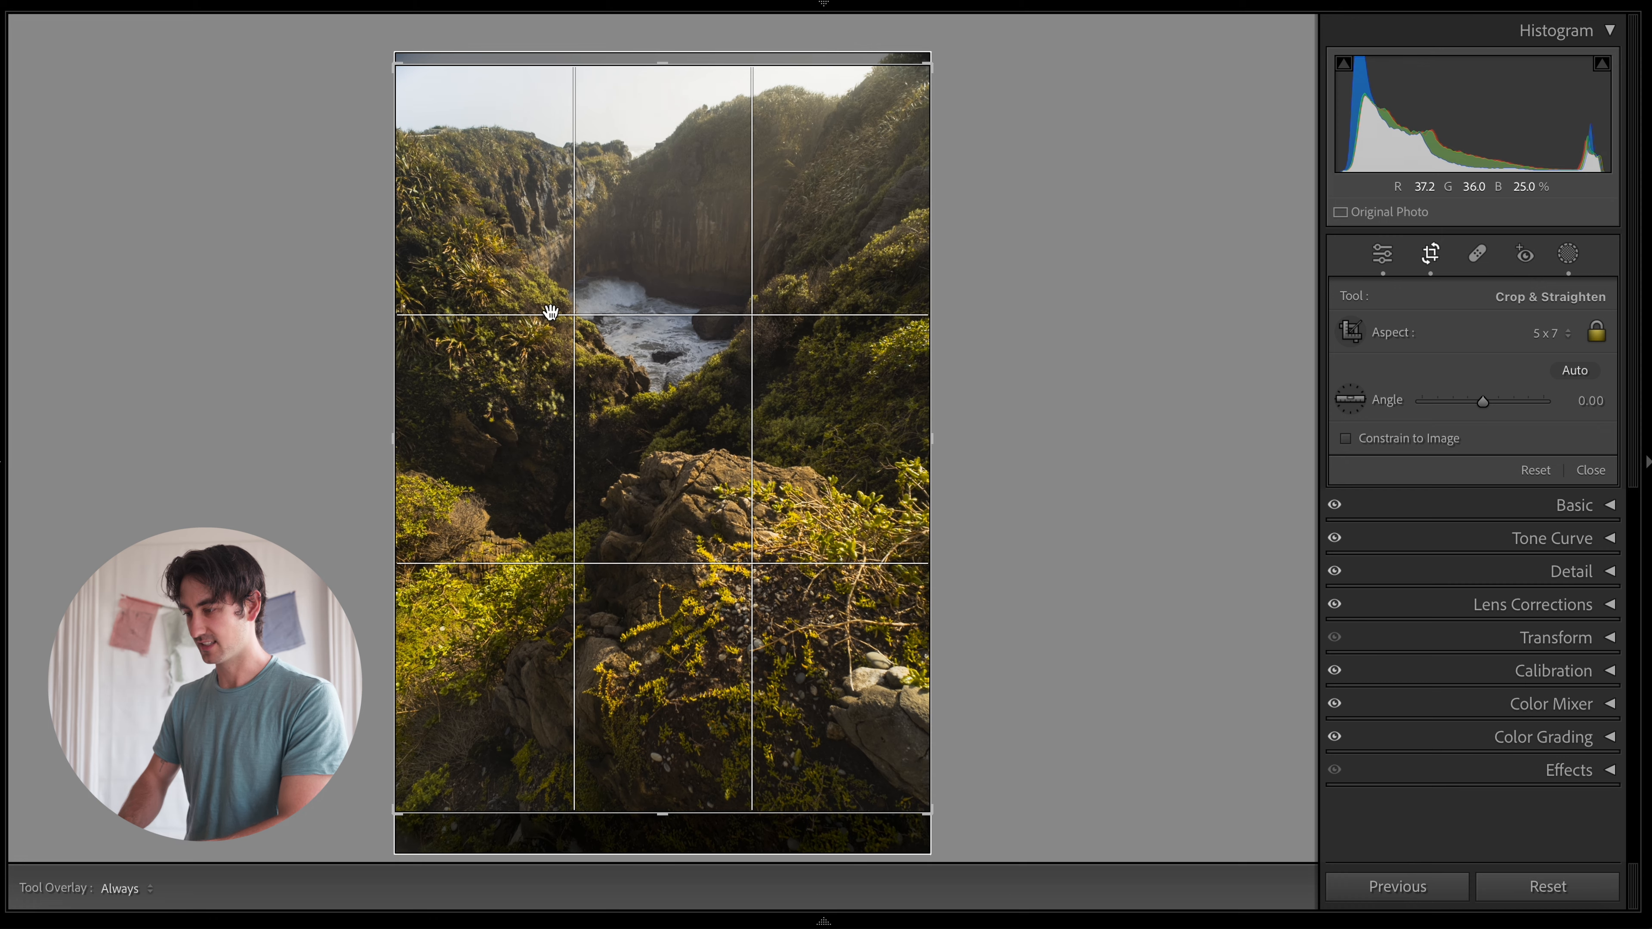
key("Return")
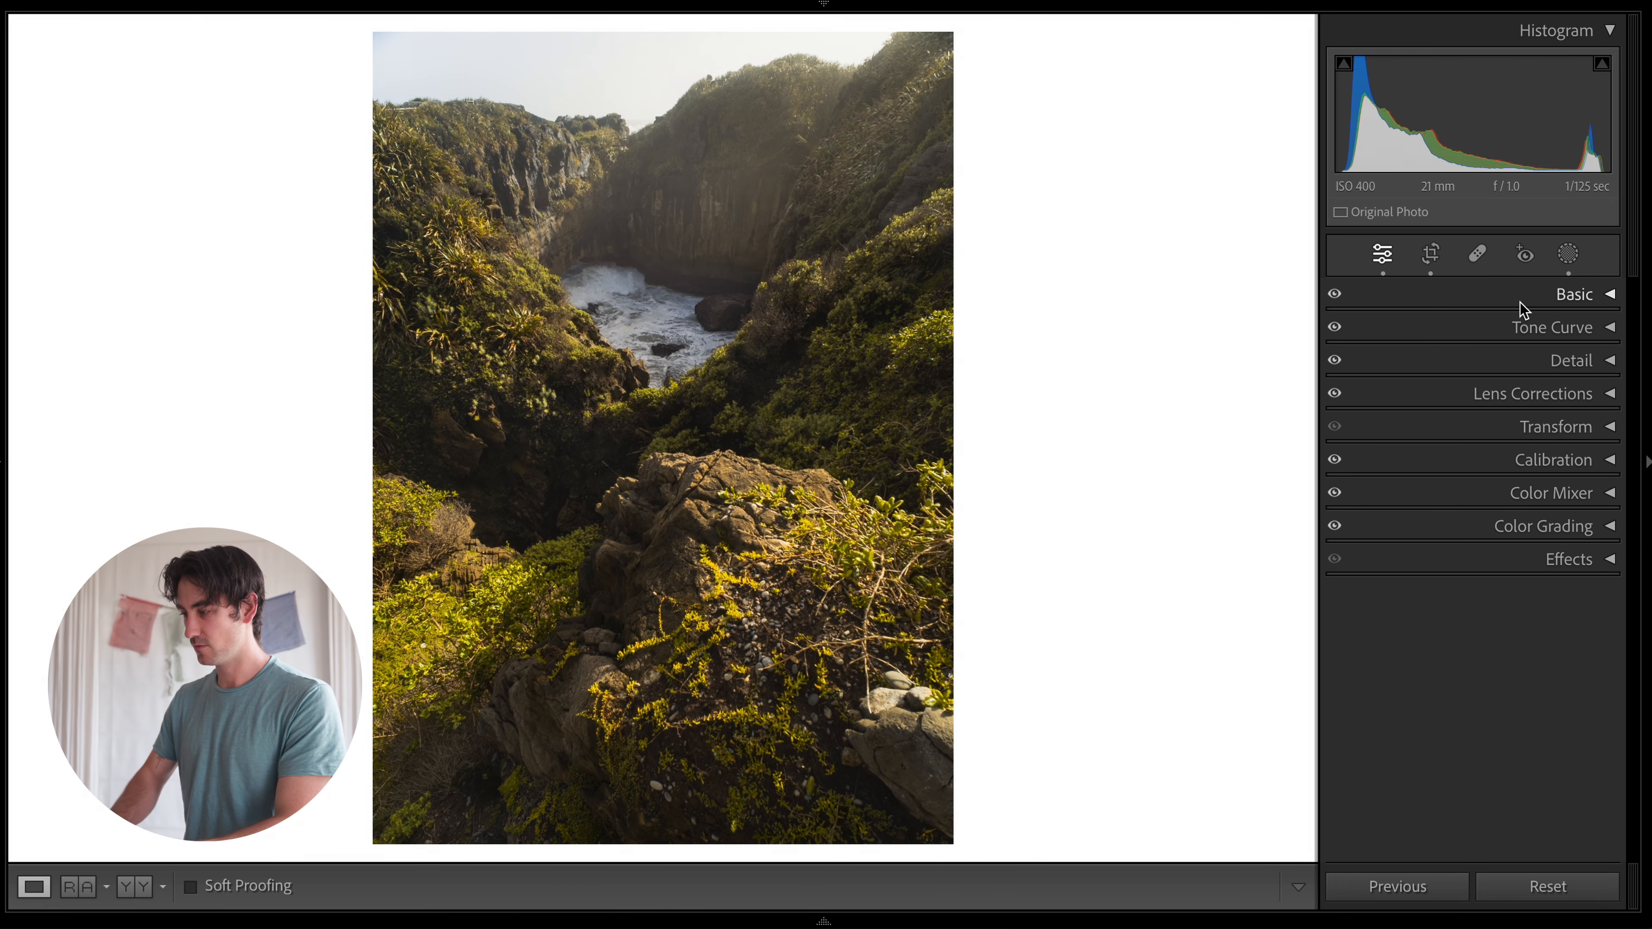
Create a Radial Gradient mask over the sky and upper cliffs, with Feather 61 and its ellipse tilted up toward the sunlit right-hand ridge.
left_click(1567, 296)
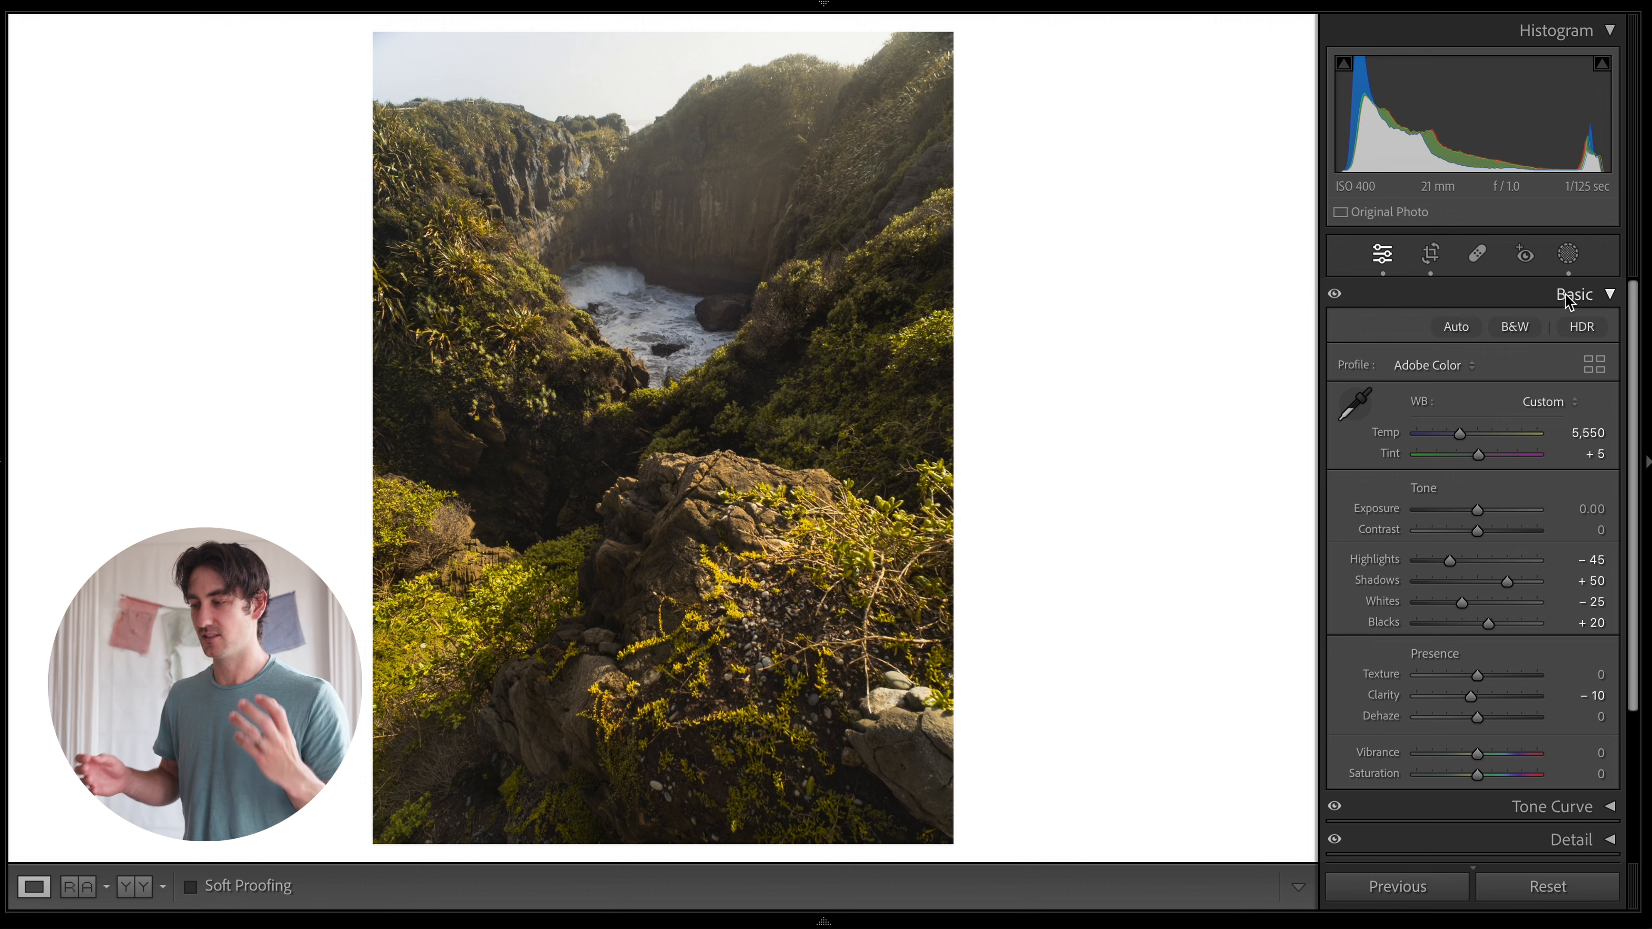
left_click(1568, 254)
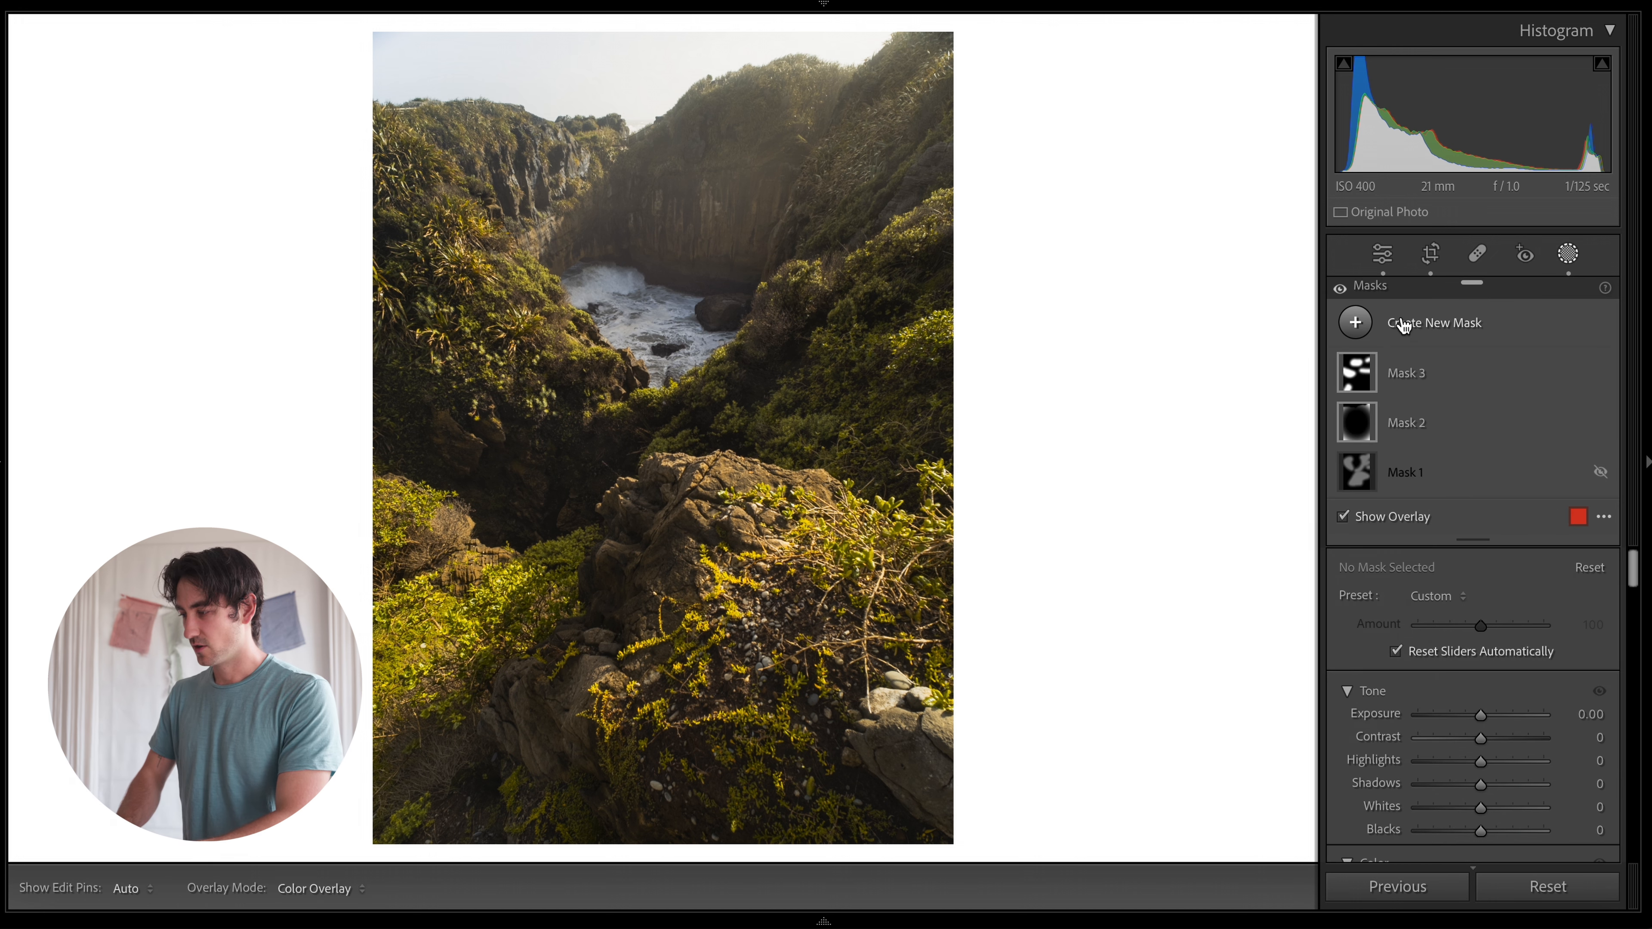
left_click(1383, 325)
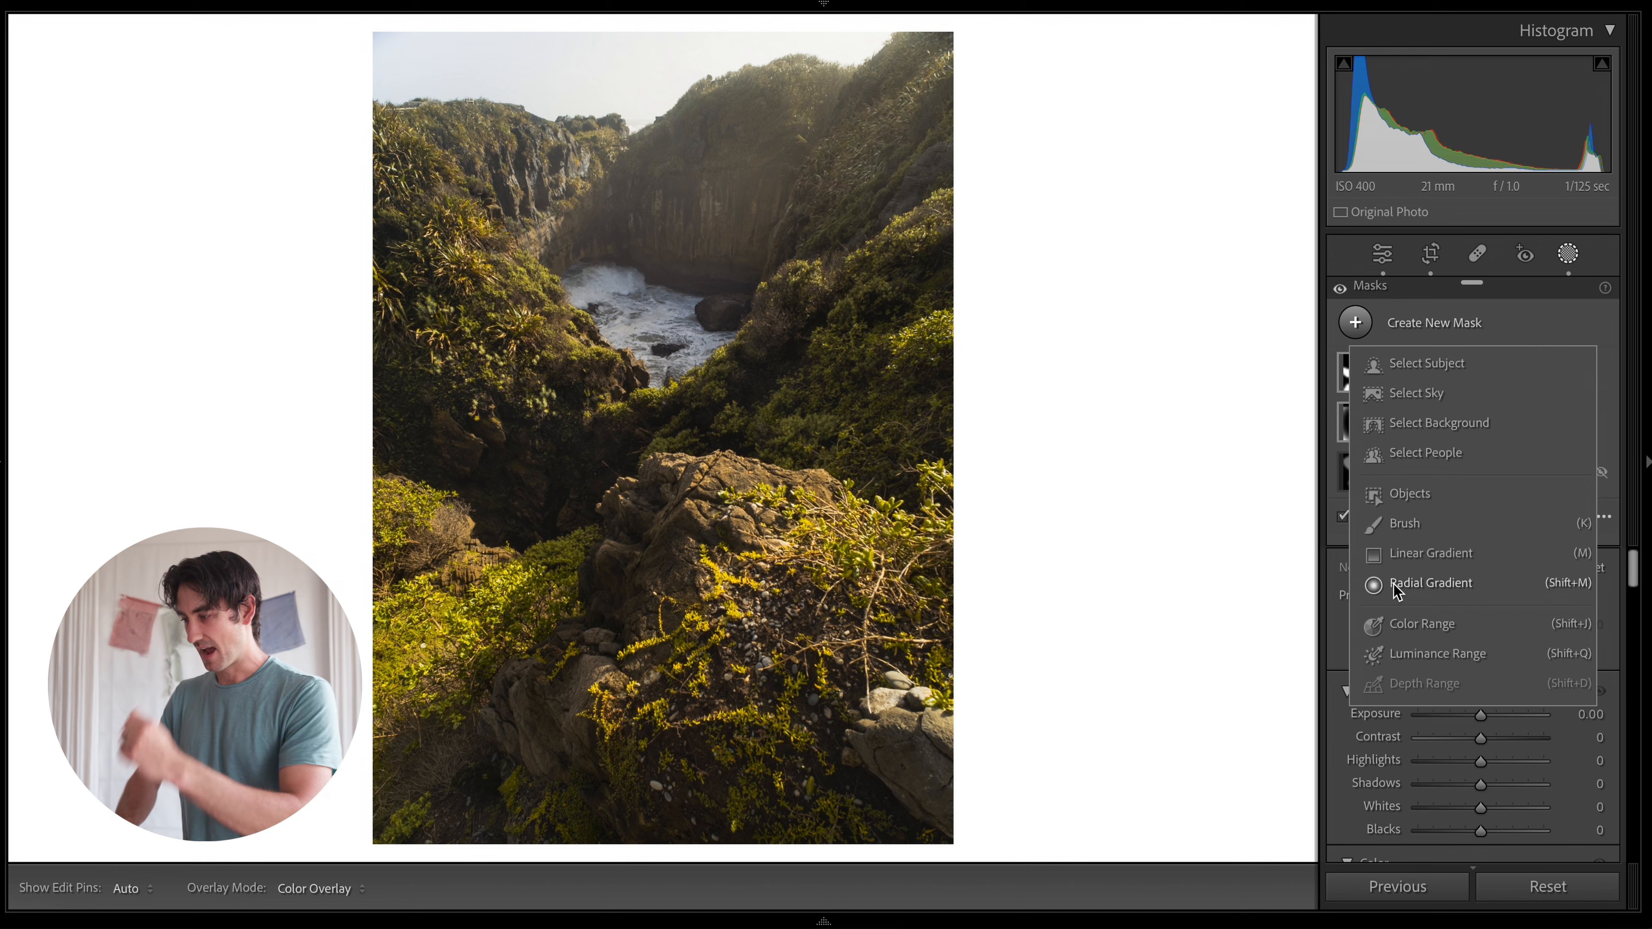
left_click(1429, 584)
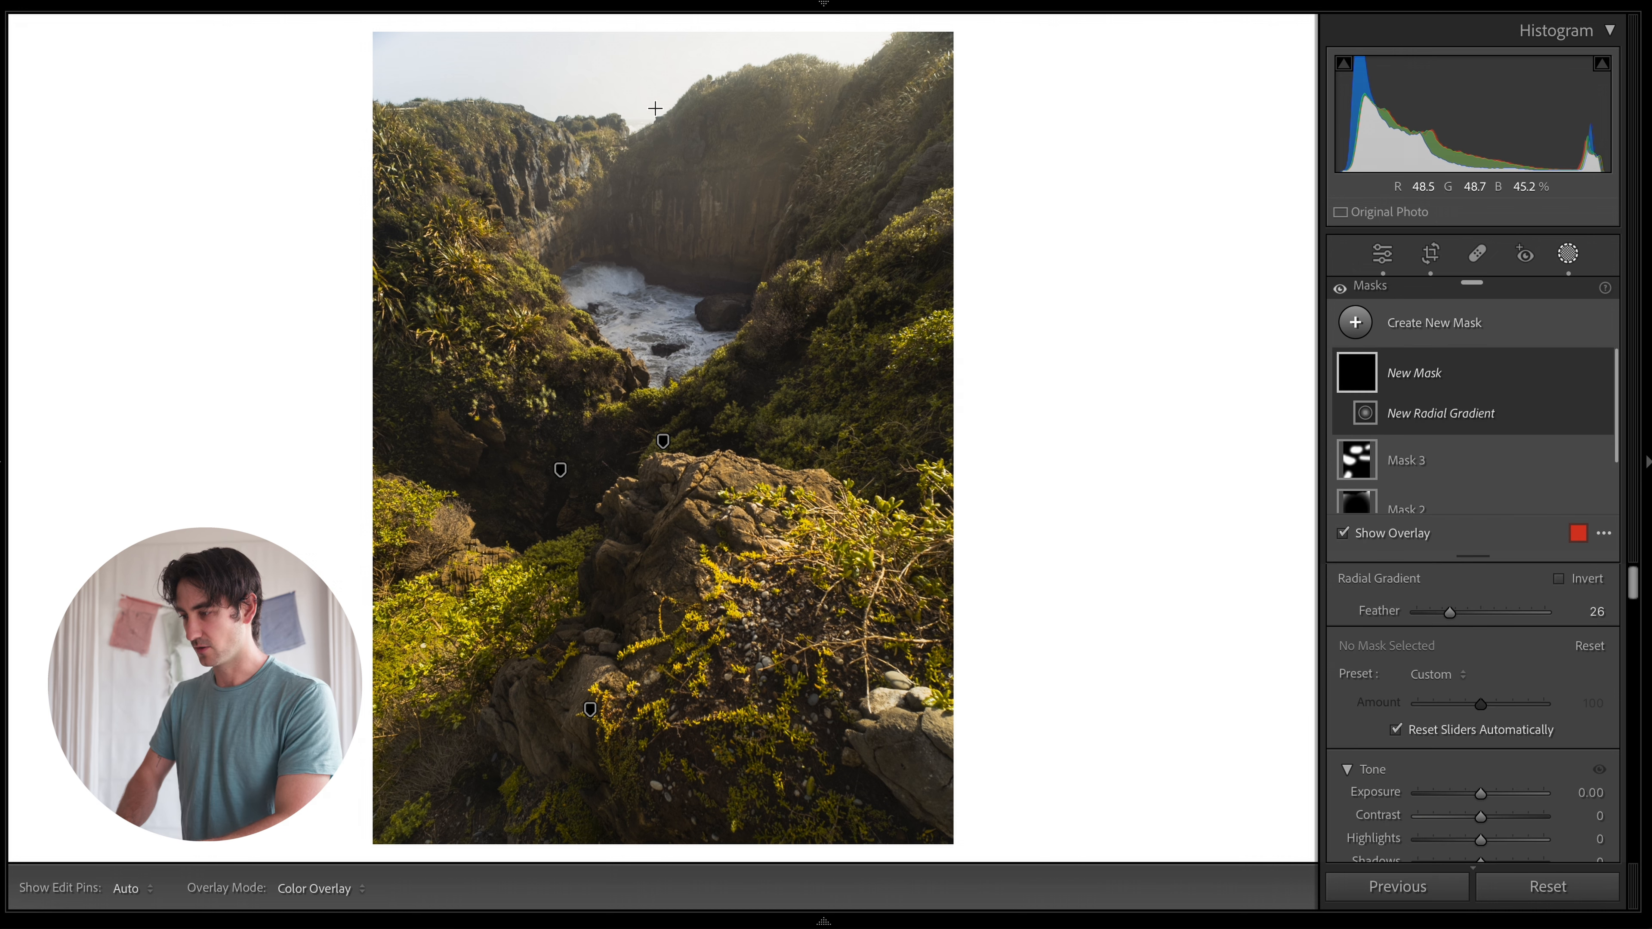
left_click_drag(666, 97, 1051, 243)
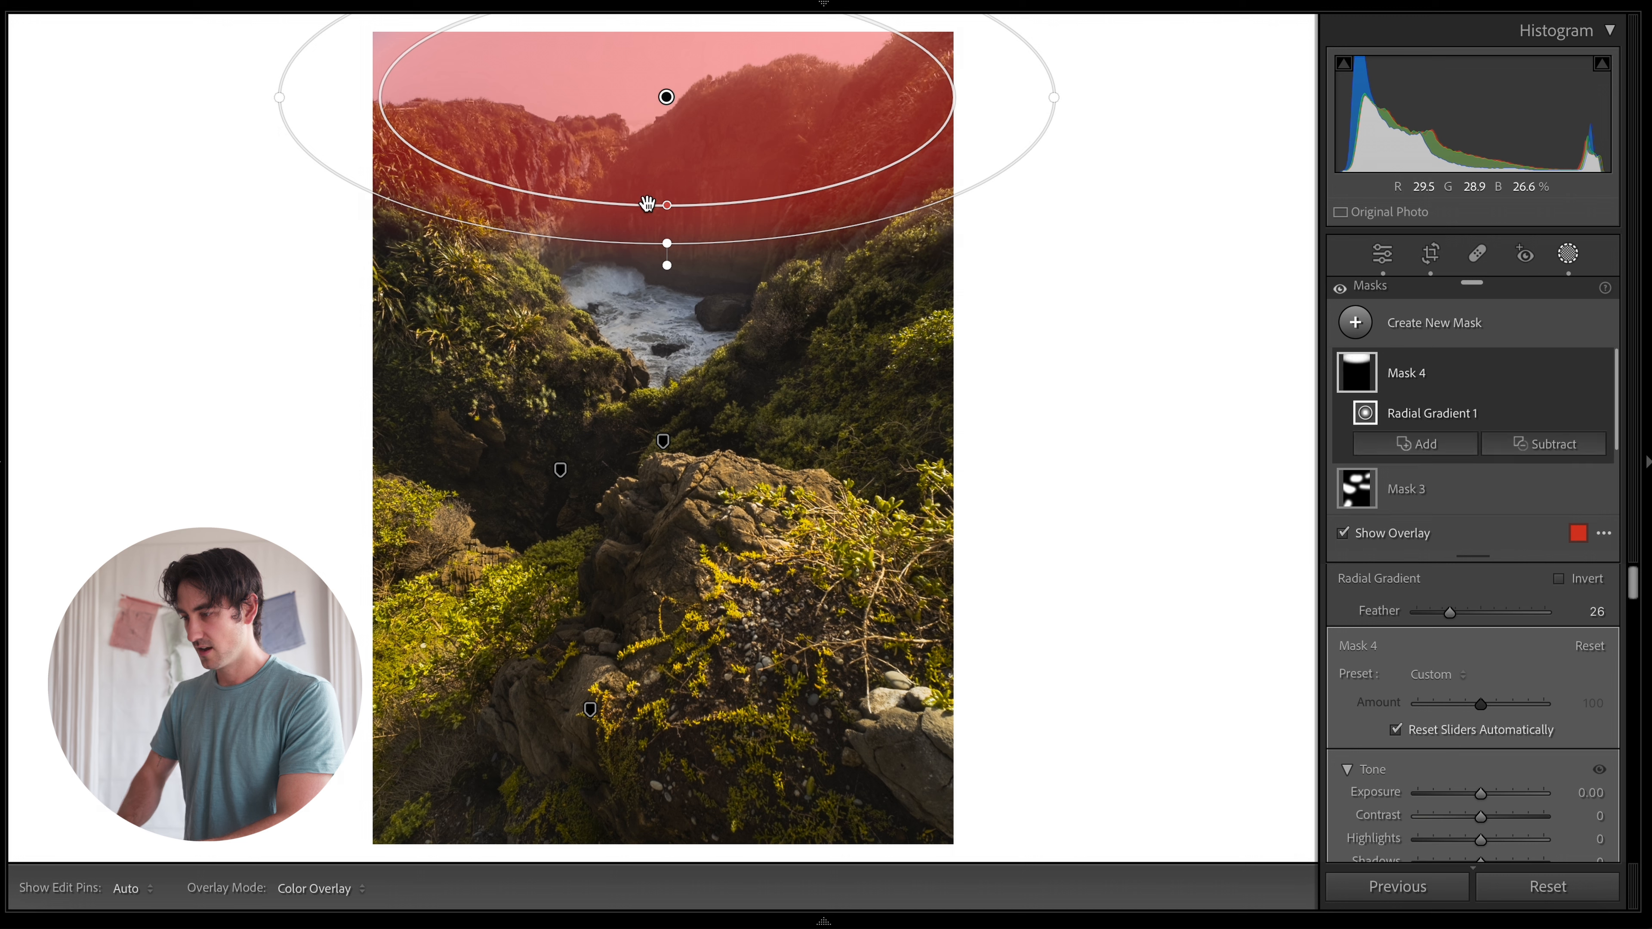
left_click_drag(665, 203, 667, 154)
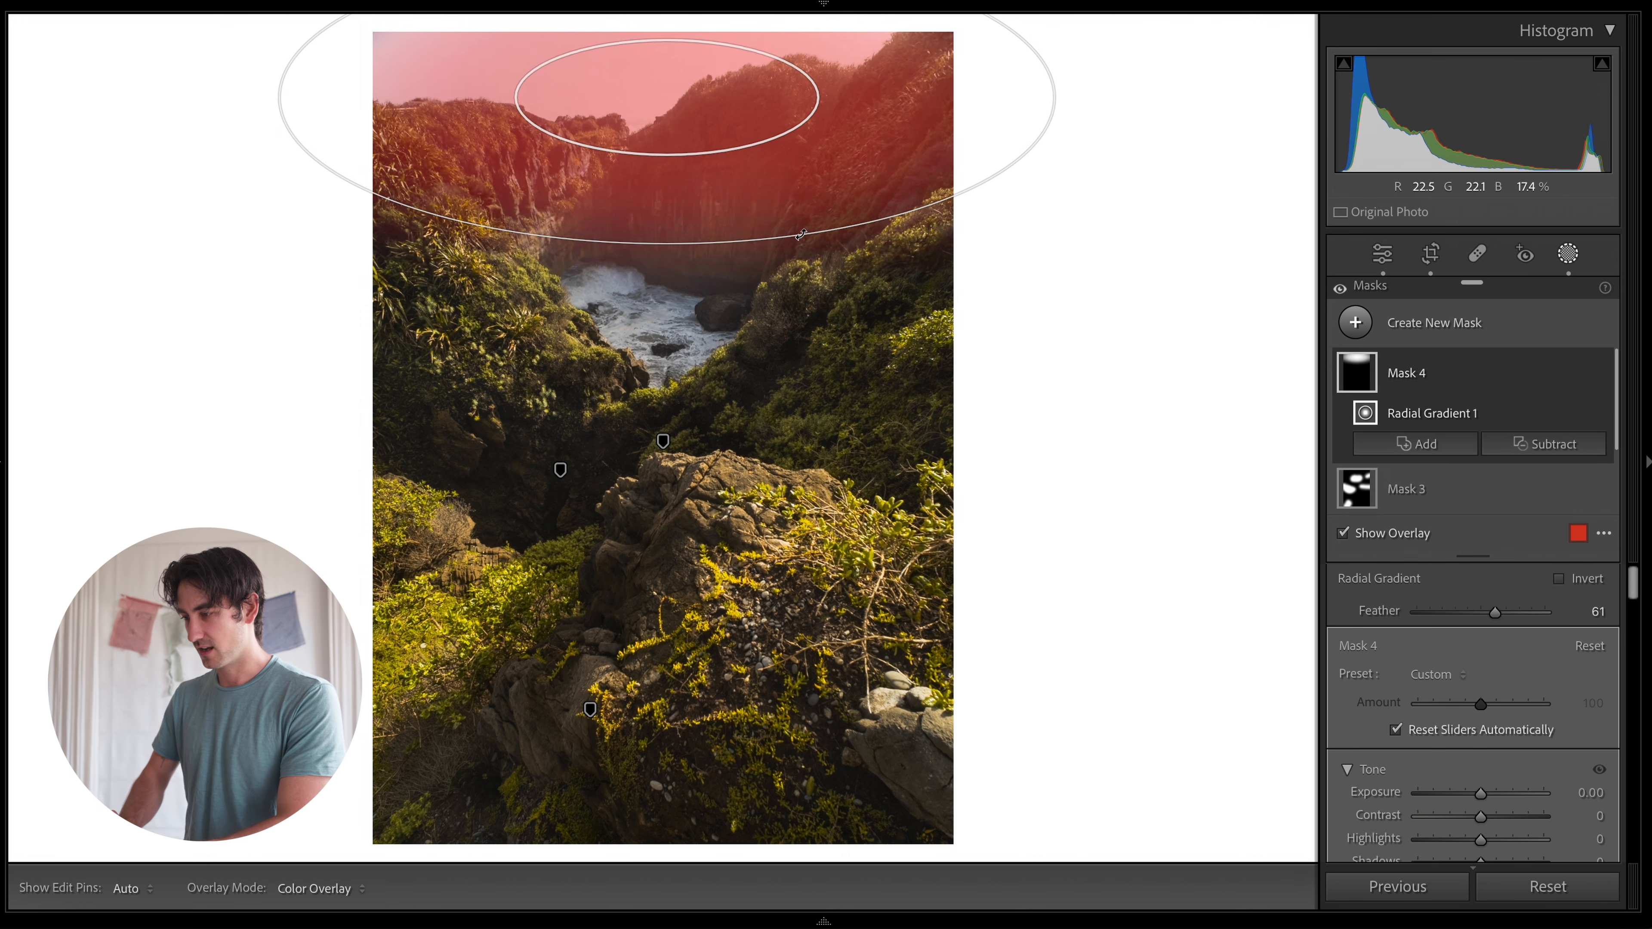
left_click_drag(799, 230, 819, 126)
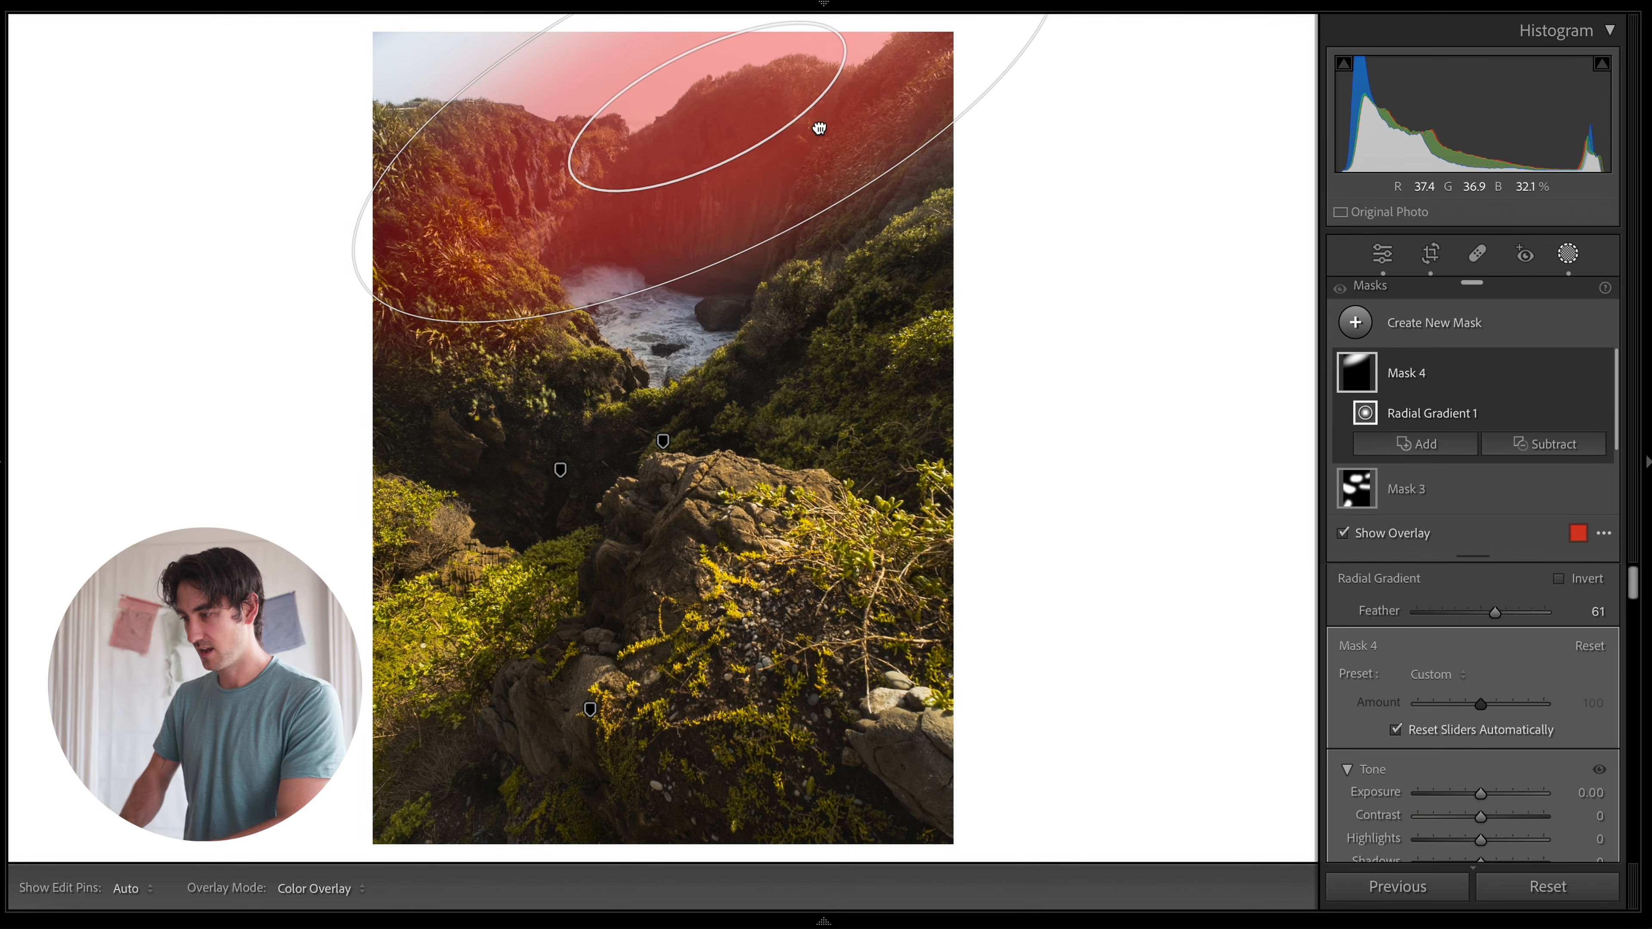
left_click_drag(771, 240, 759, 216)
left_click_drag(358, 278, 395, 259)
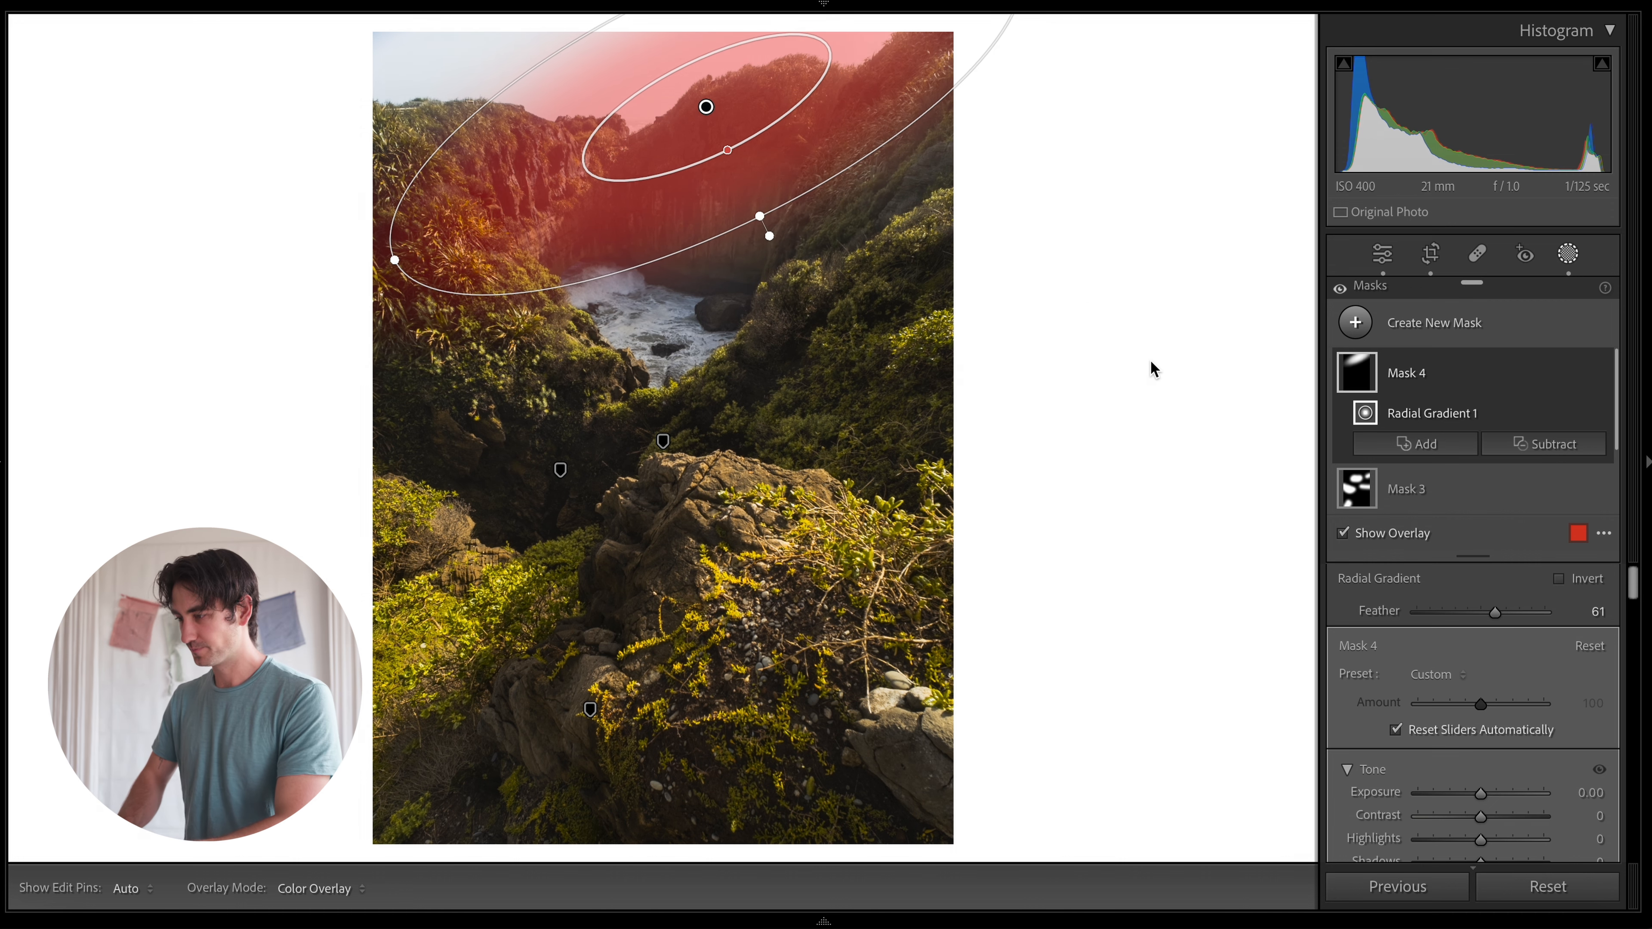
Hide the mask overlay and set the new radial mask's Clarity to -25.
scroll(1475, 700, "down", 3)
left_click(1585, 701)
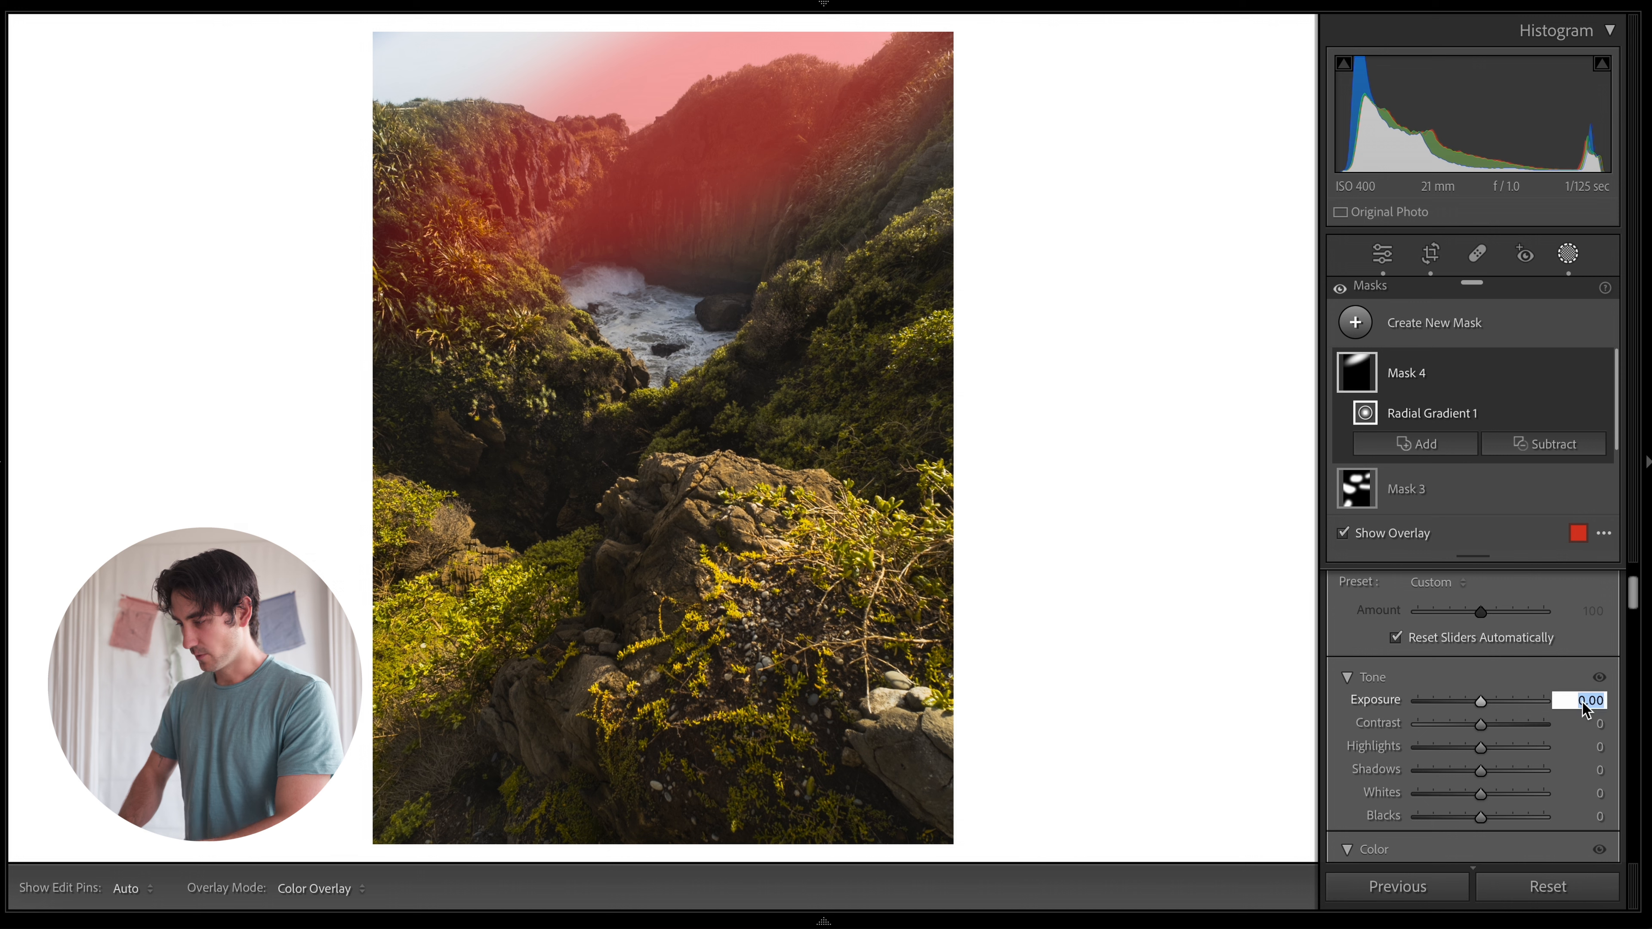
key("o")
scroll(1574, 814, "down", 4)
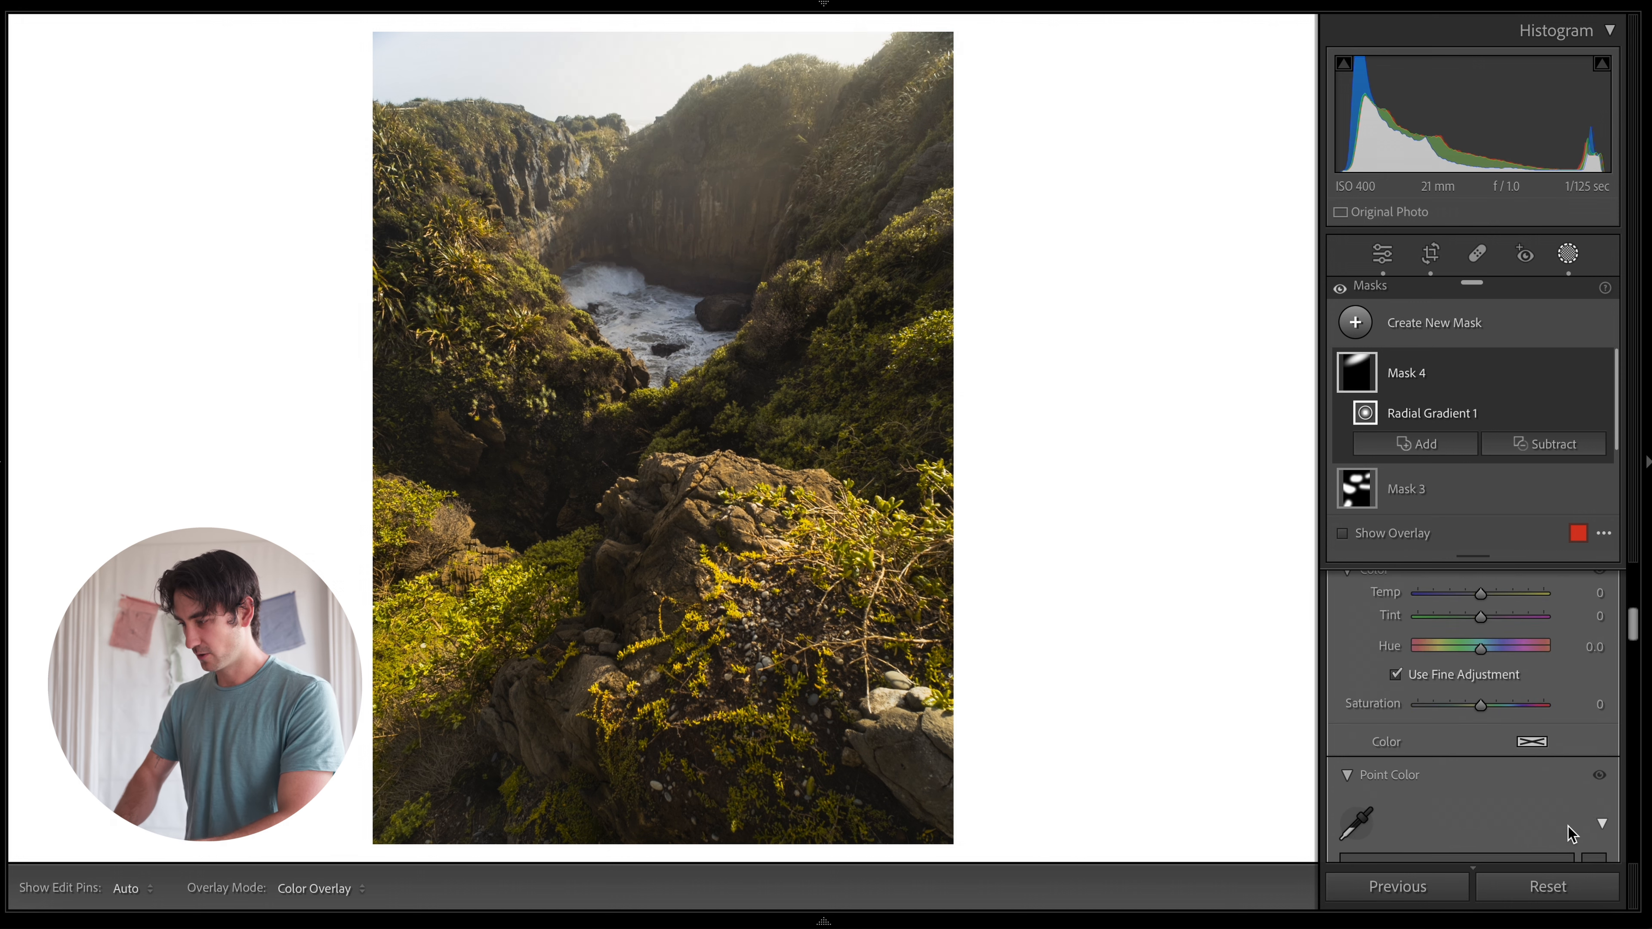
scroll(1571, 834, "down", 5)
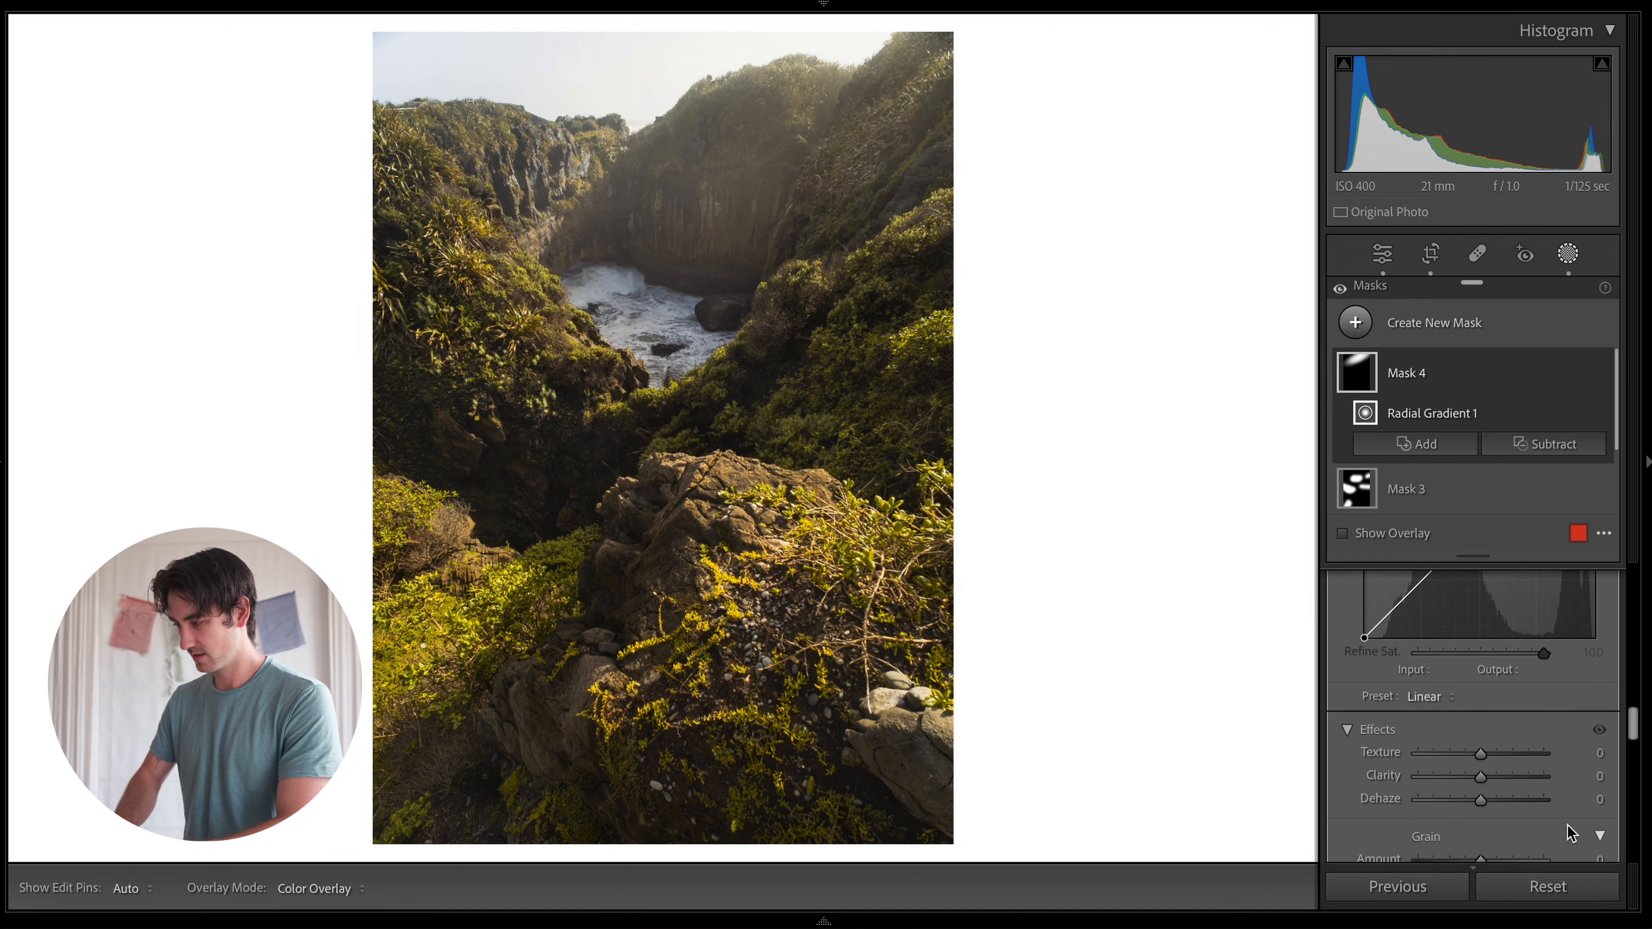
scroll(1569, 833, "down", 2)
left_click(1596, 704)
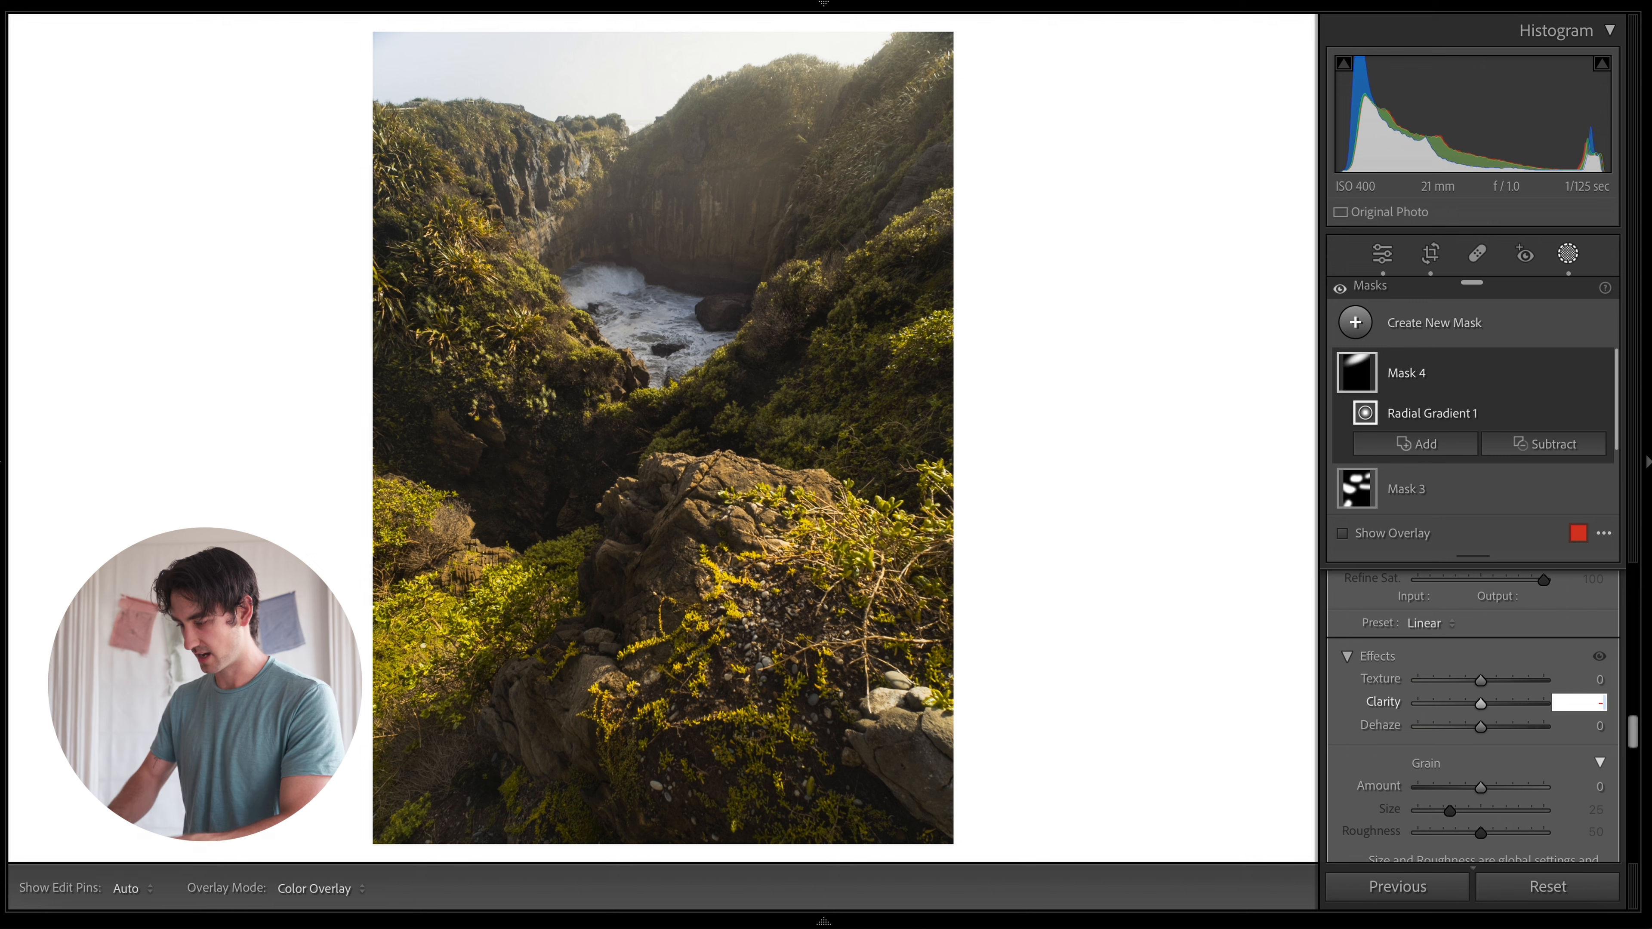
key("Return")
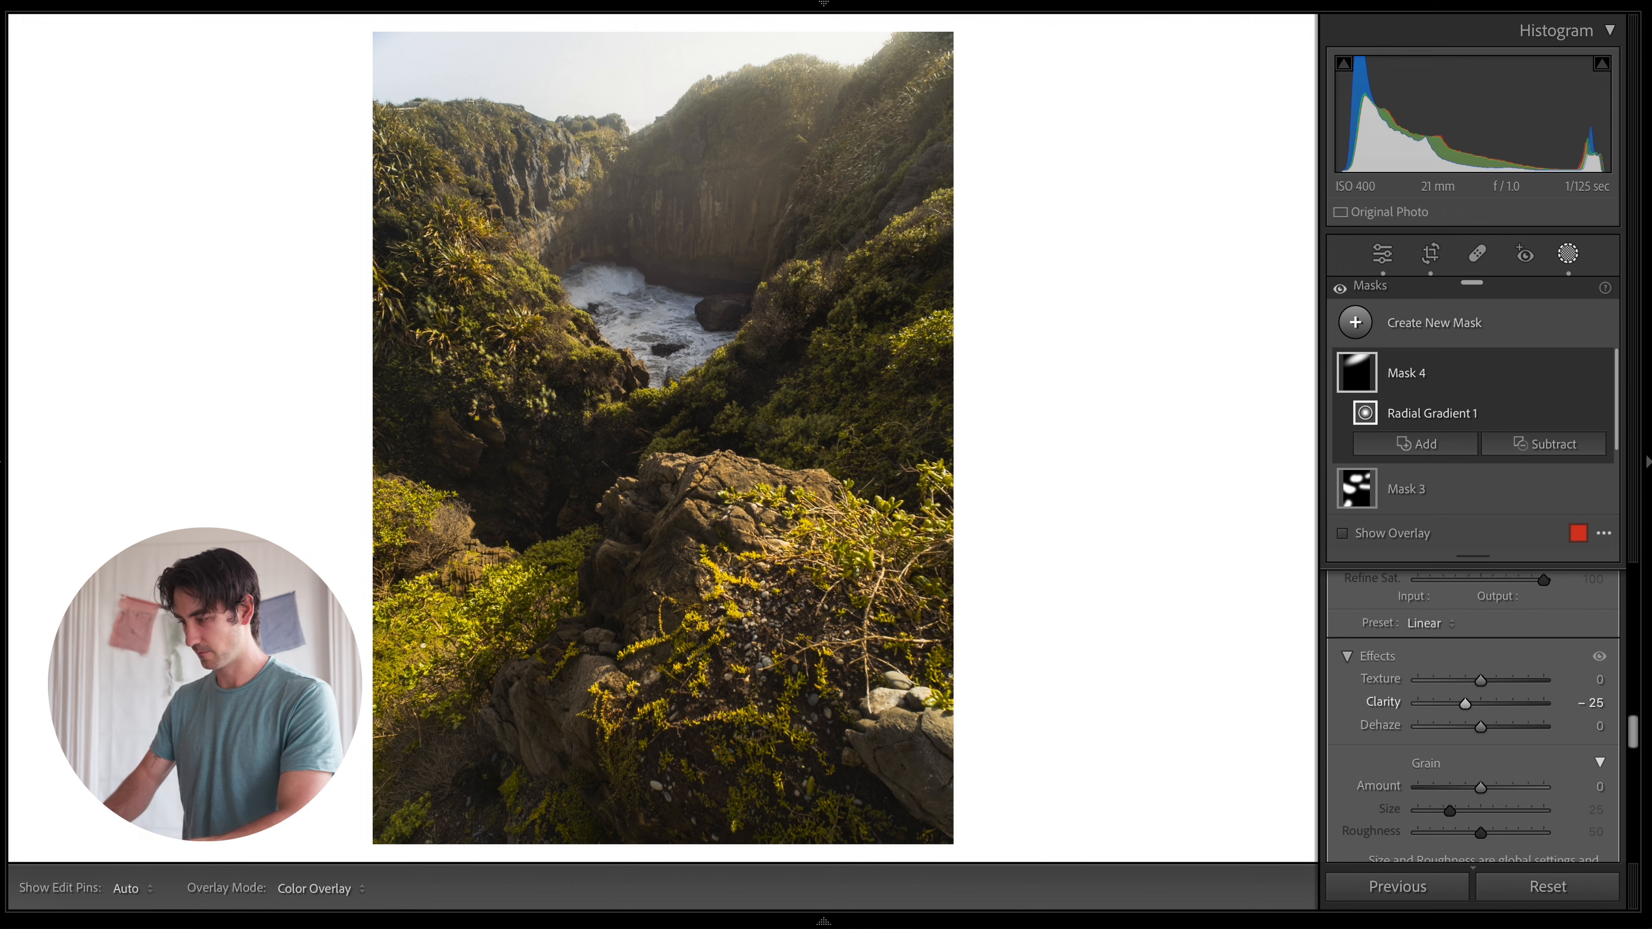
Set the Dehaze of the radial mask over the upper cliffs to -15.
left_click(1591, 726)
type("-25")
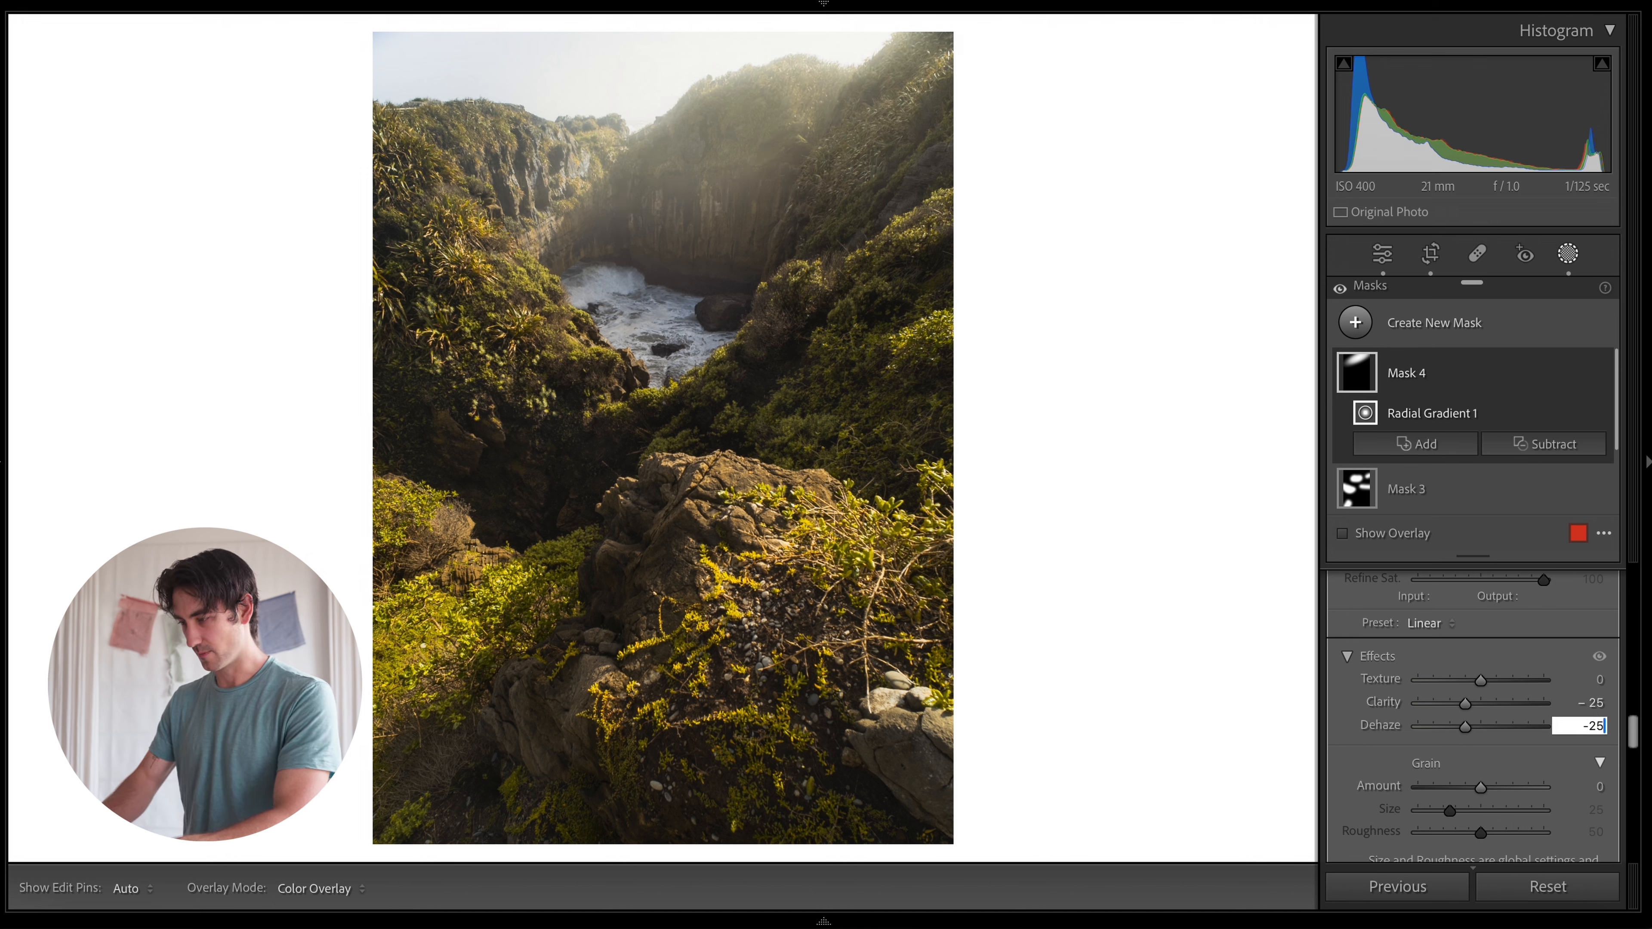
key("BackSpace")
key("BackSpace")
type("15")
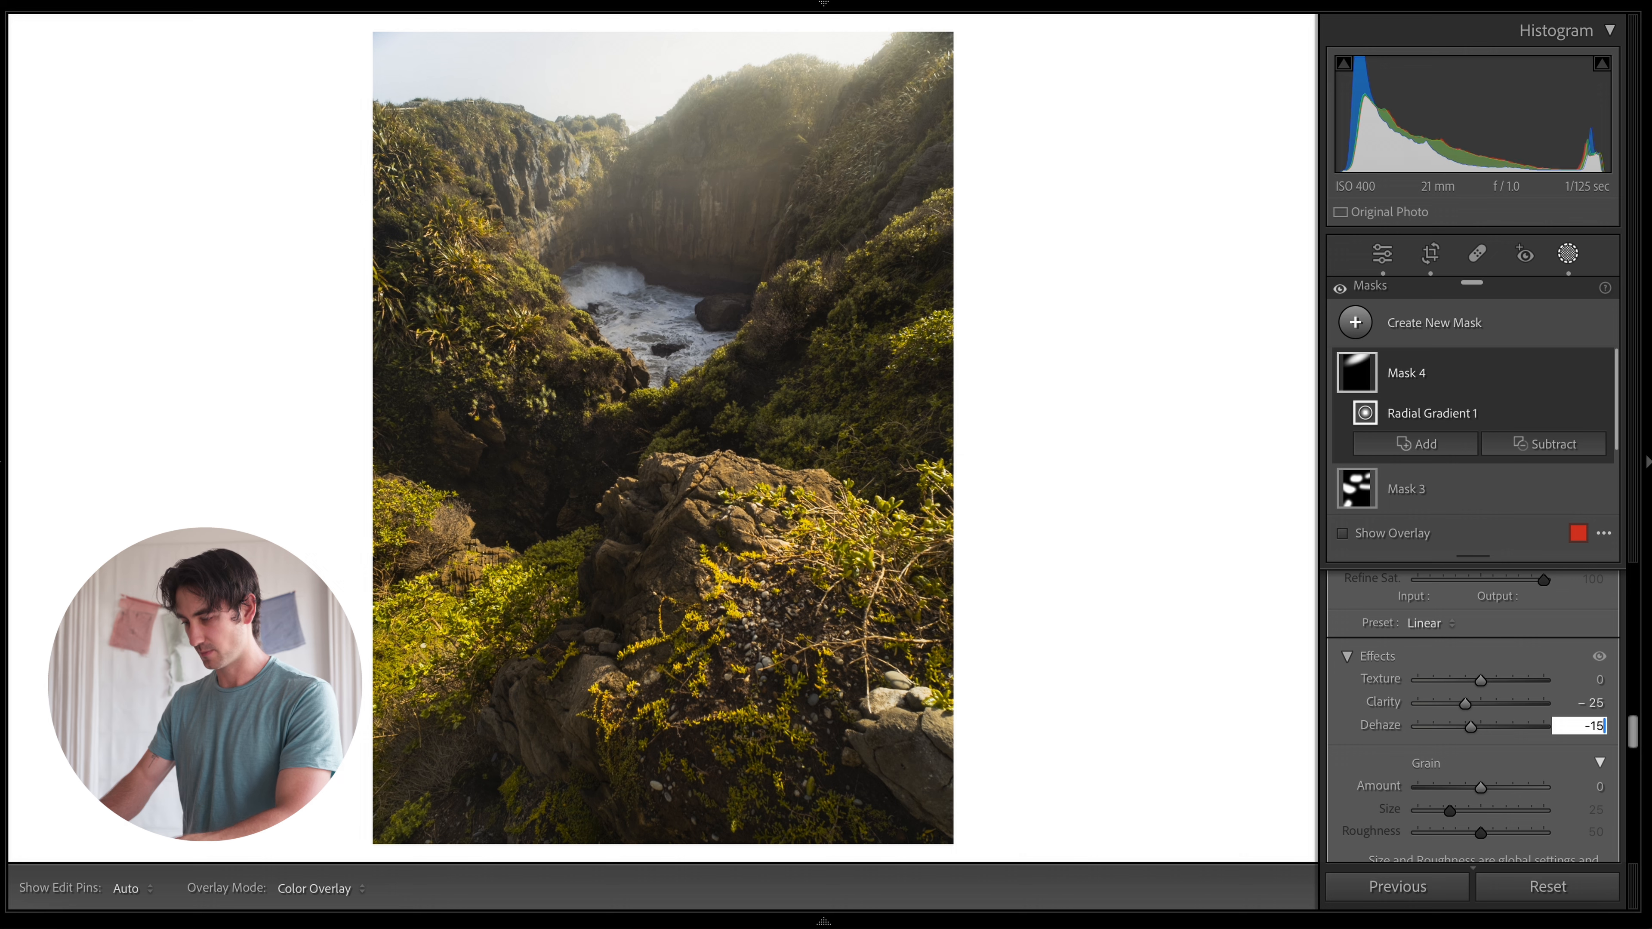
key("Return")
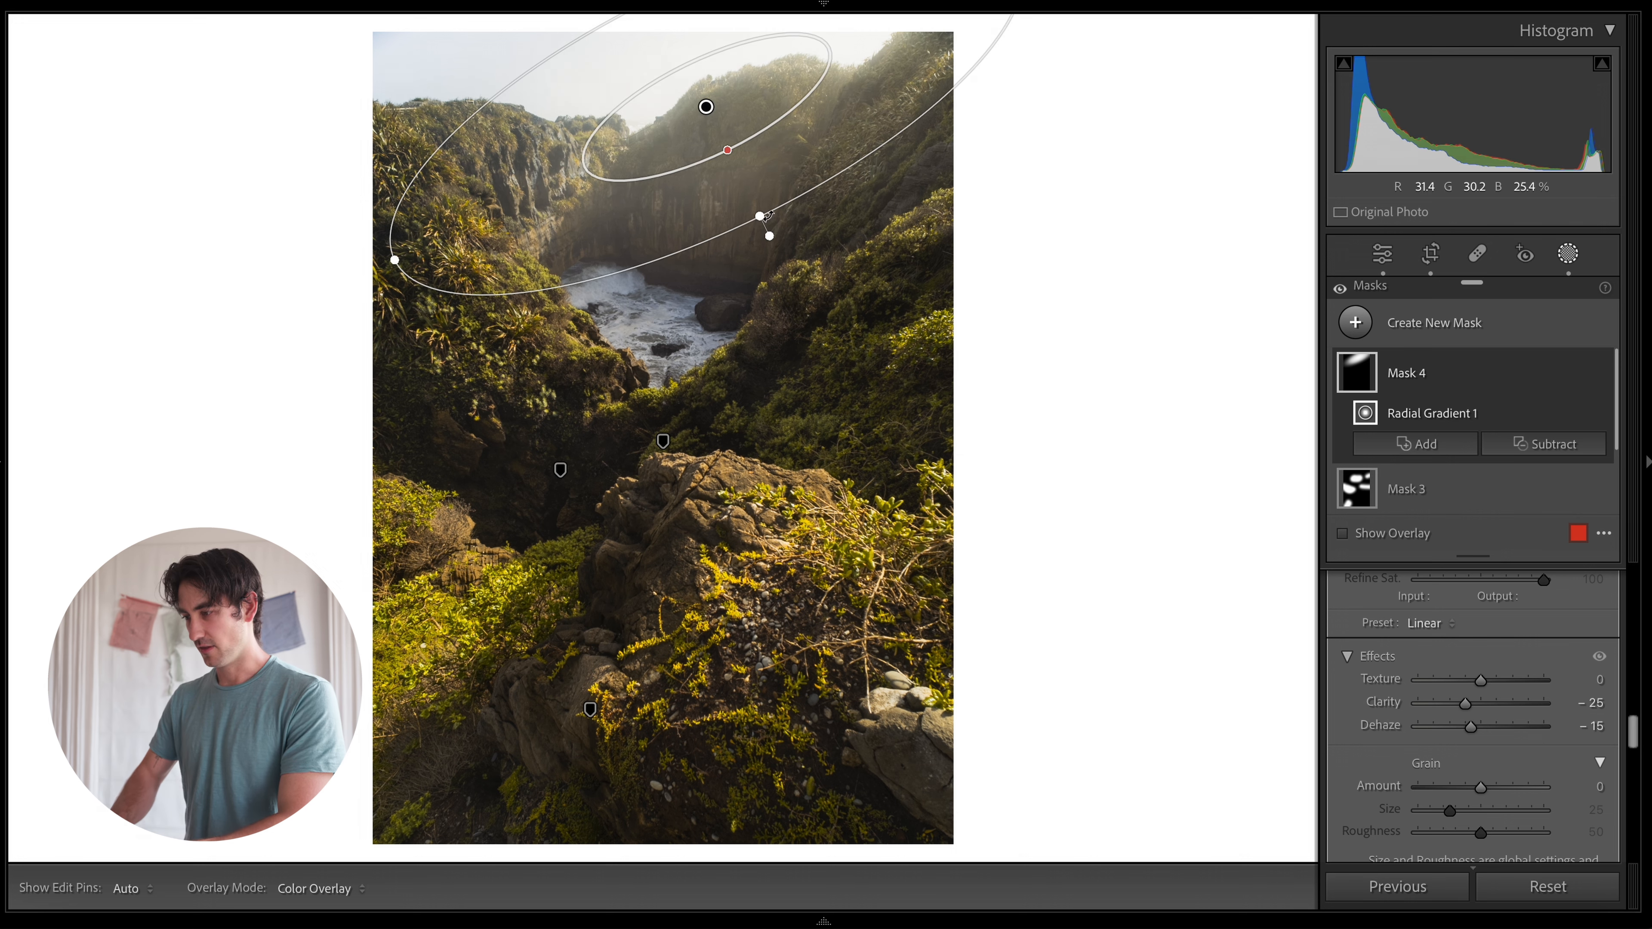
left_click_drag(760, 216, 766, 240)
Leave masking and compare the photo with its unedited version to check the upper haze effect.
key("shift+w")
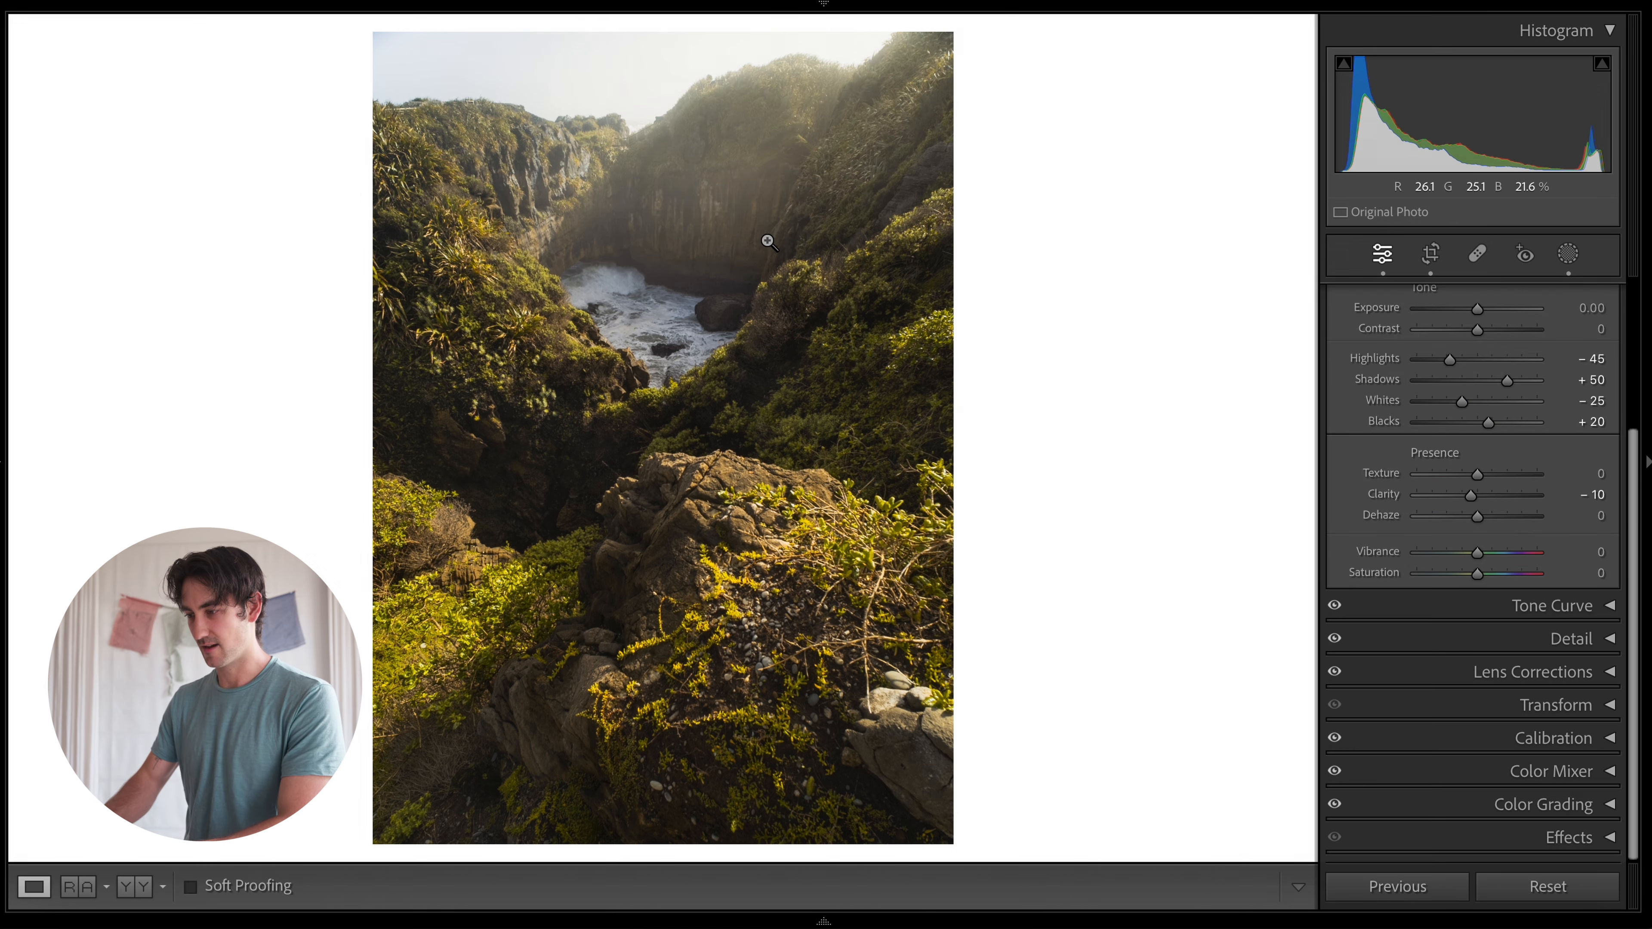
key("backslash")
key("backslash")
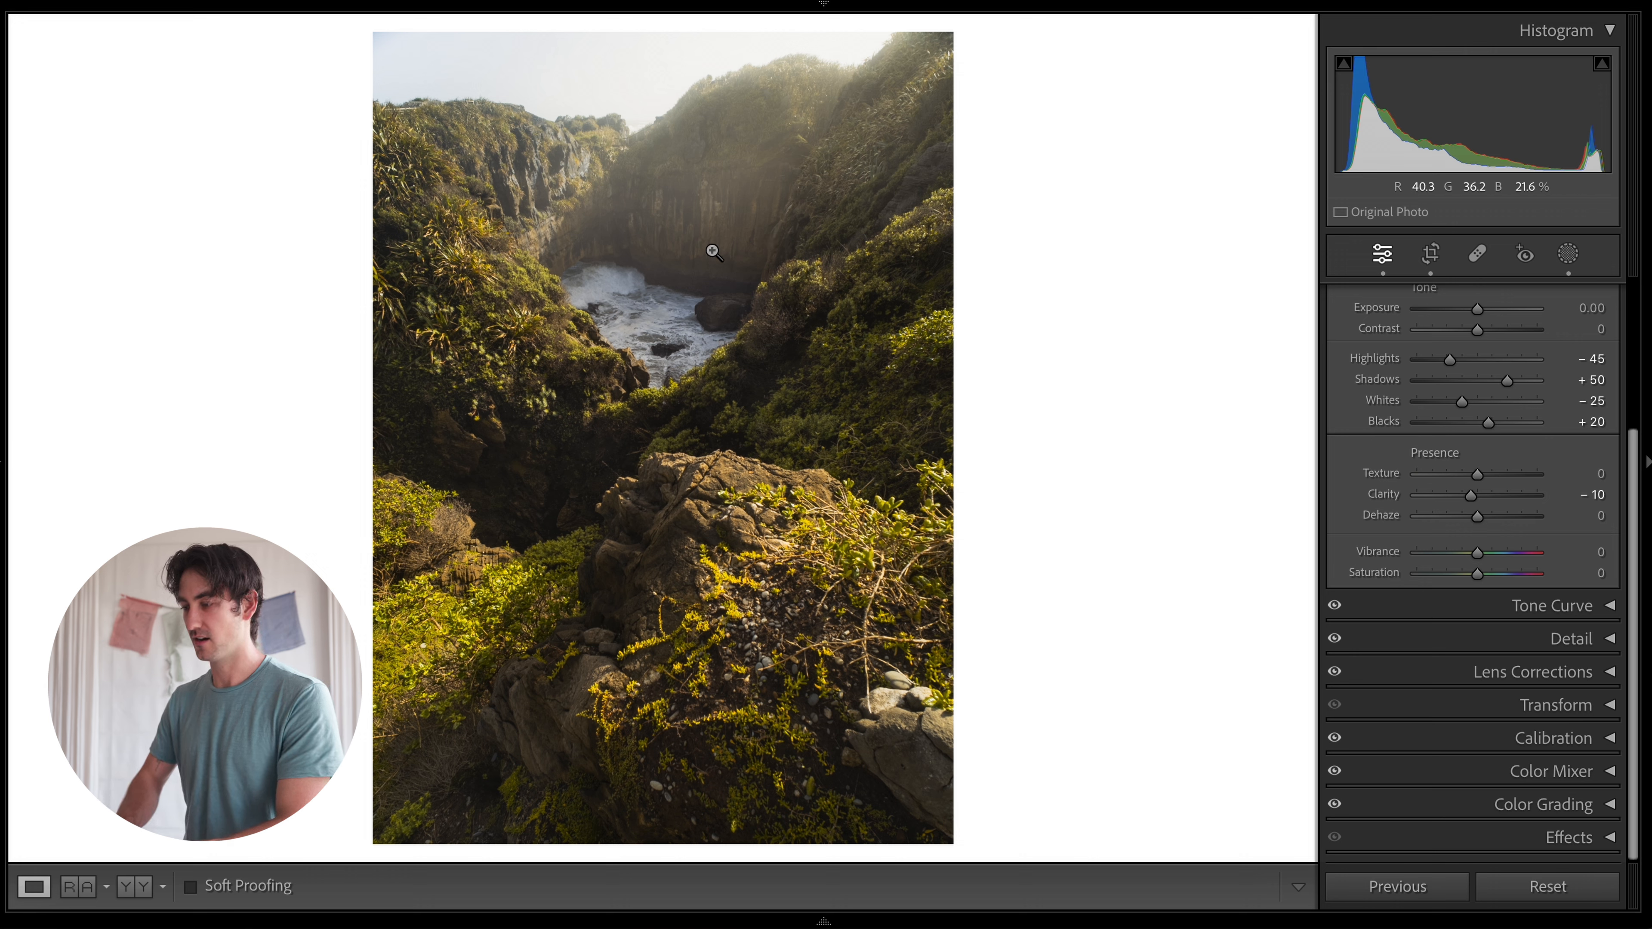
Create another Radial Gradient mask centred outside the photo's right edge so its soft falloff covers the right hillside.
left_click(1568, 253)
left_click(1356, 323)
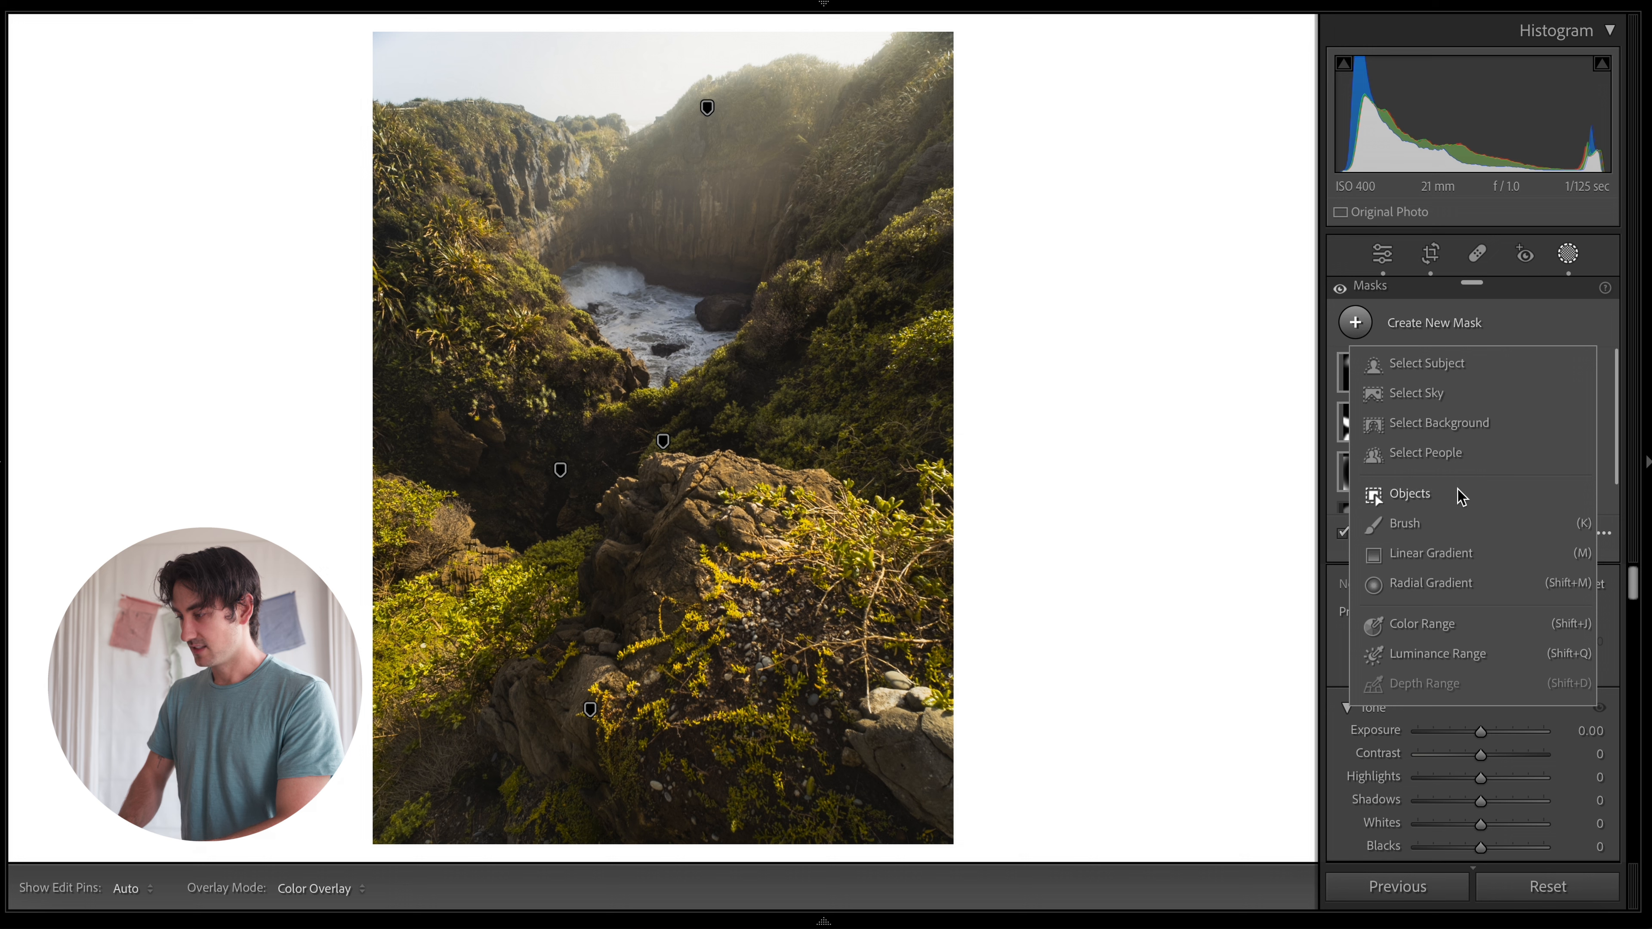
left_click(1428, 582)
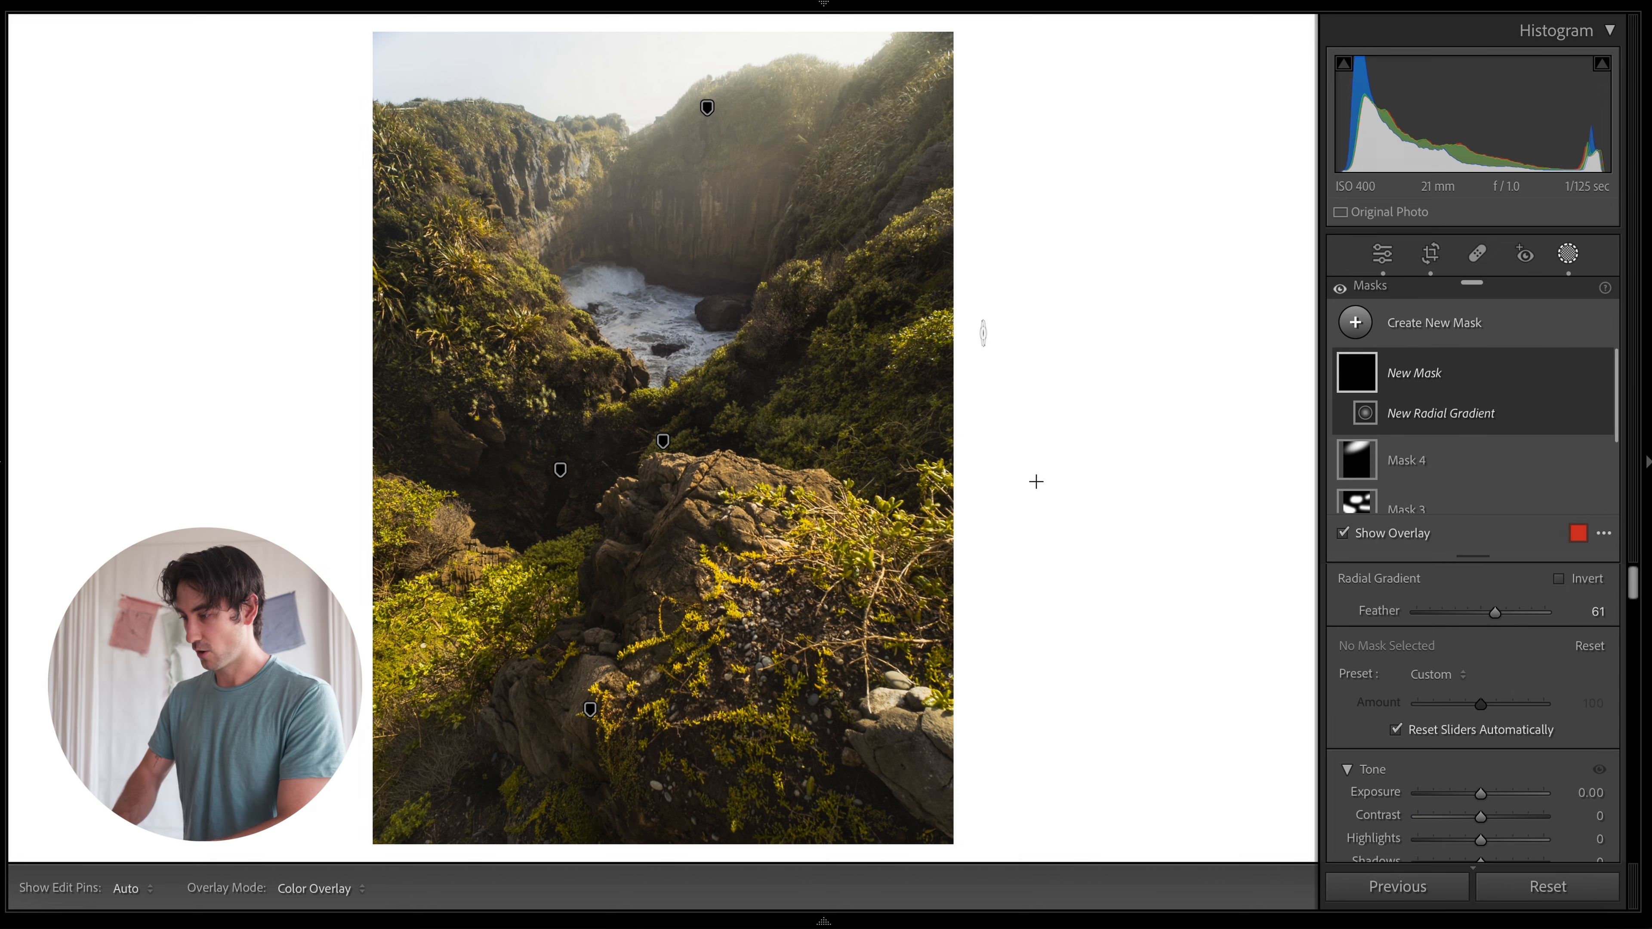
left_click_drag(1036, 482, 1282, 866)
left_click_drag(1133, 695, 1232, 767)
Hide the overlay and set the right hillside mask's Exposure to 0.15, Clarity to -15 and Dehaze to -15.
left_click(1593, 792)
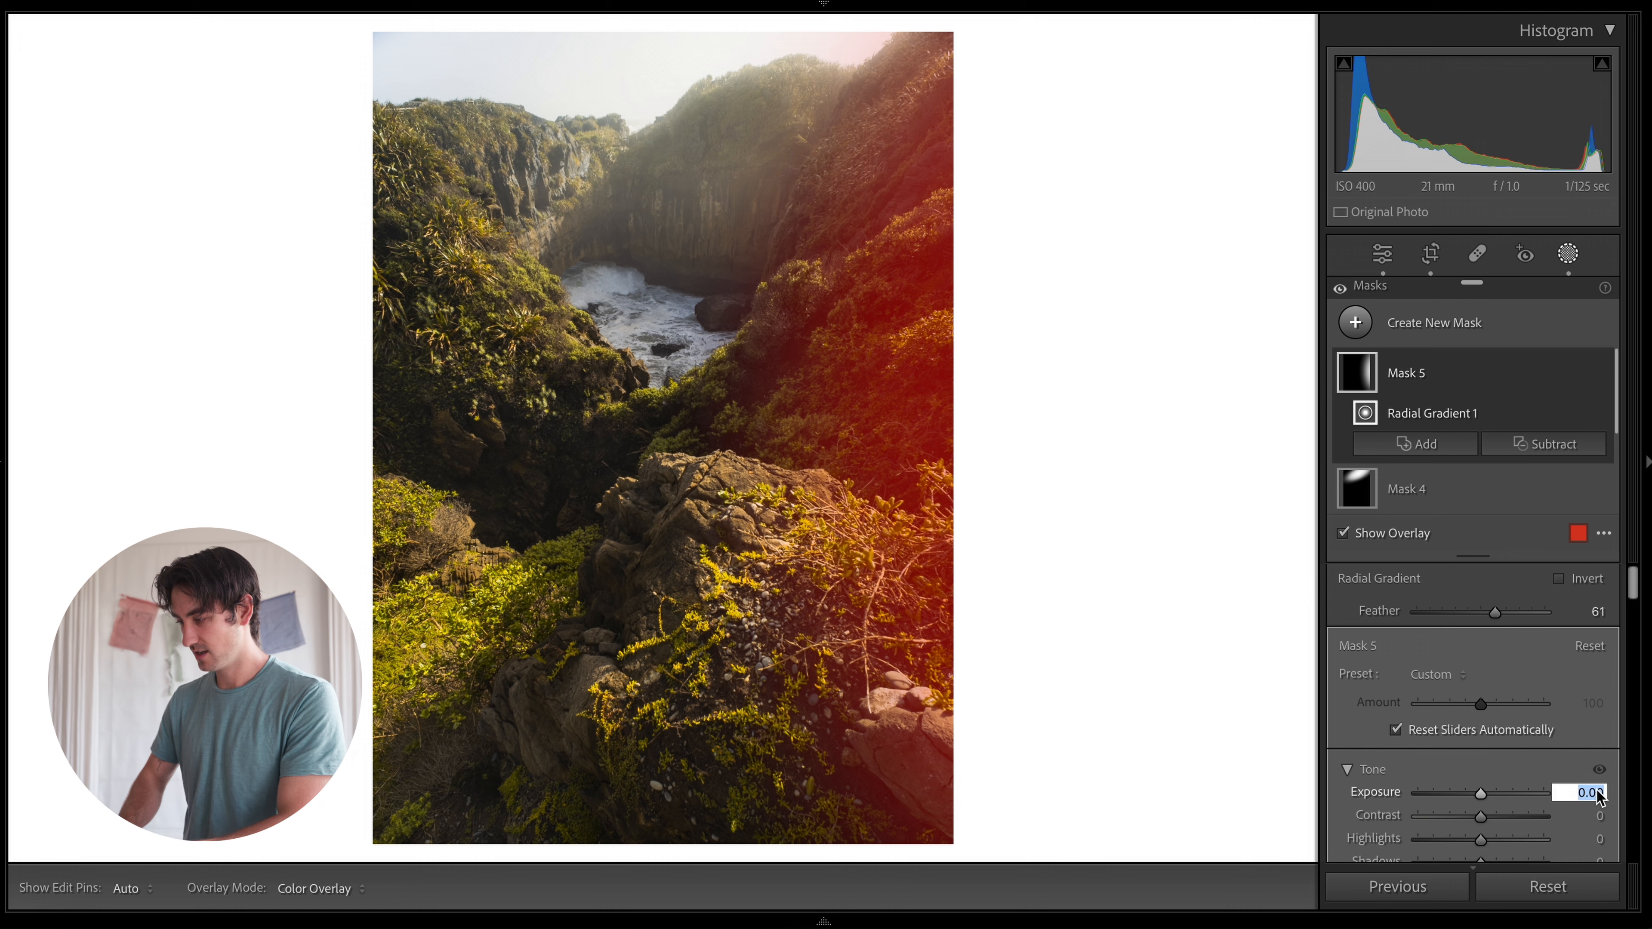
scroll(1535, 768, "down", 5)
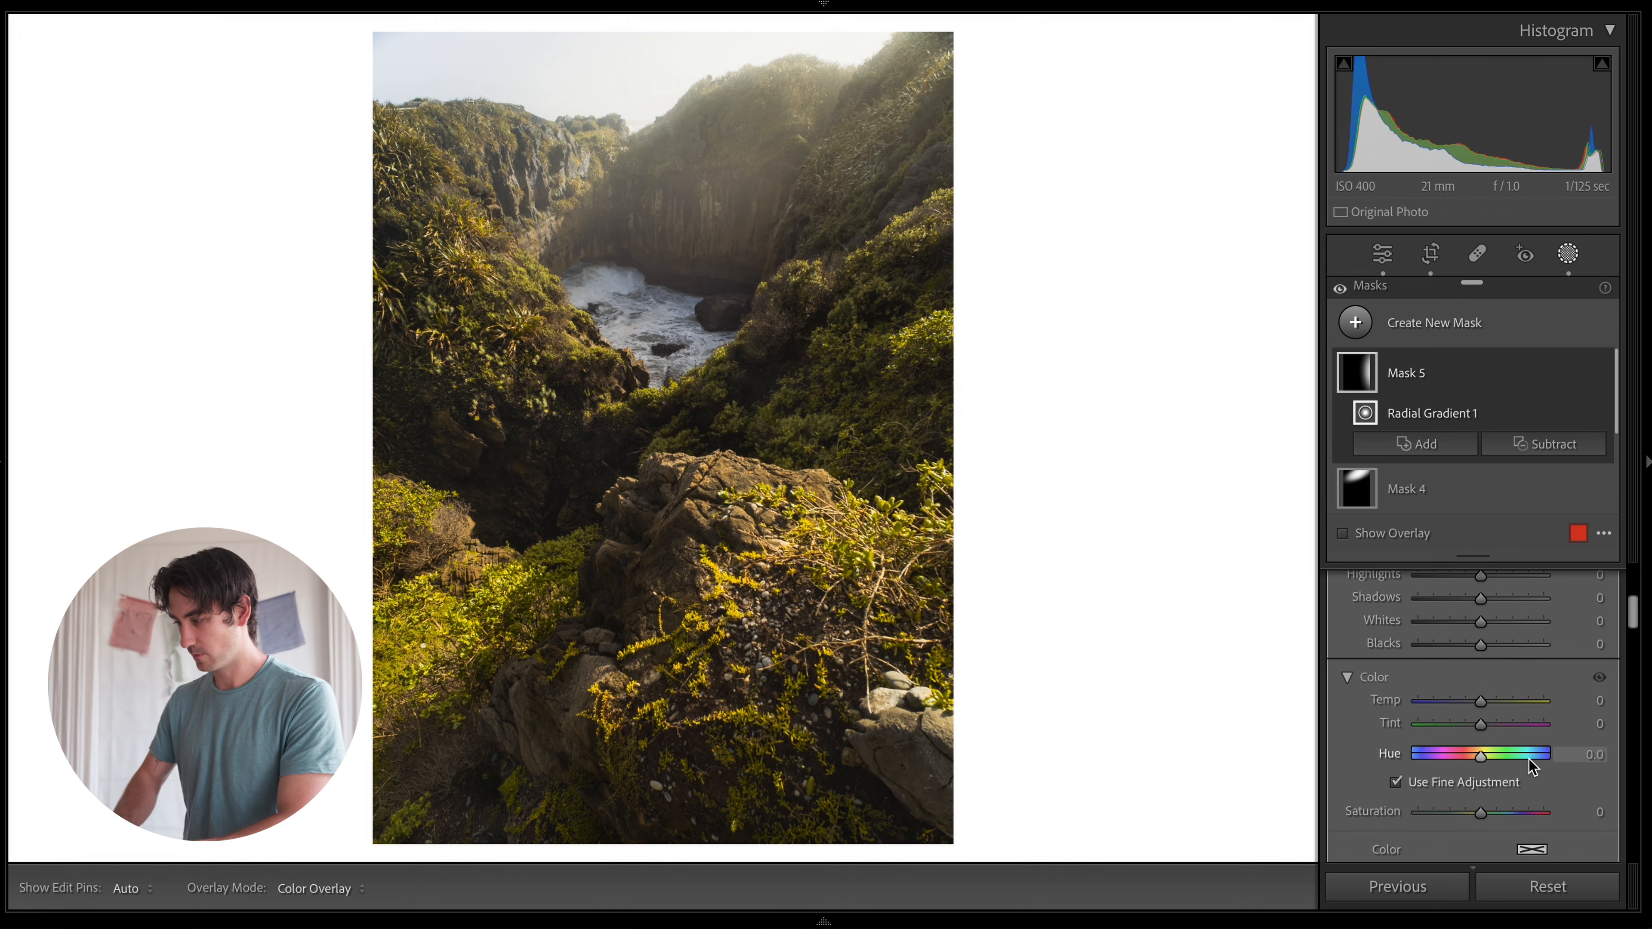
scroll(1530, 766, "down", 8)
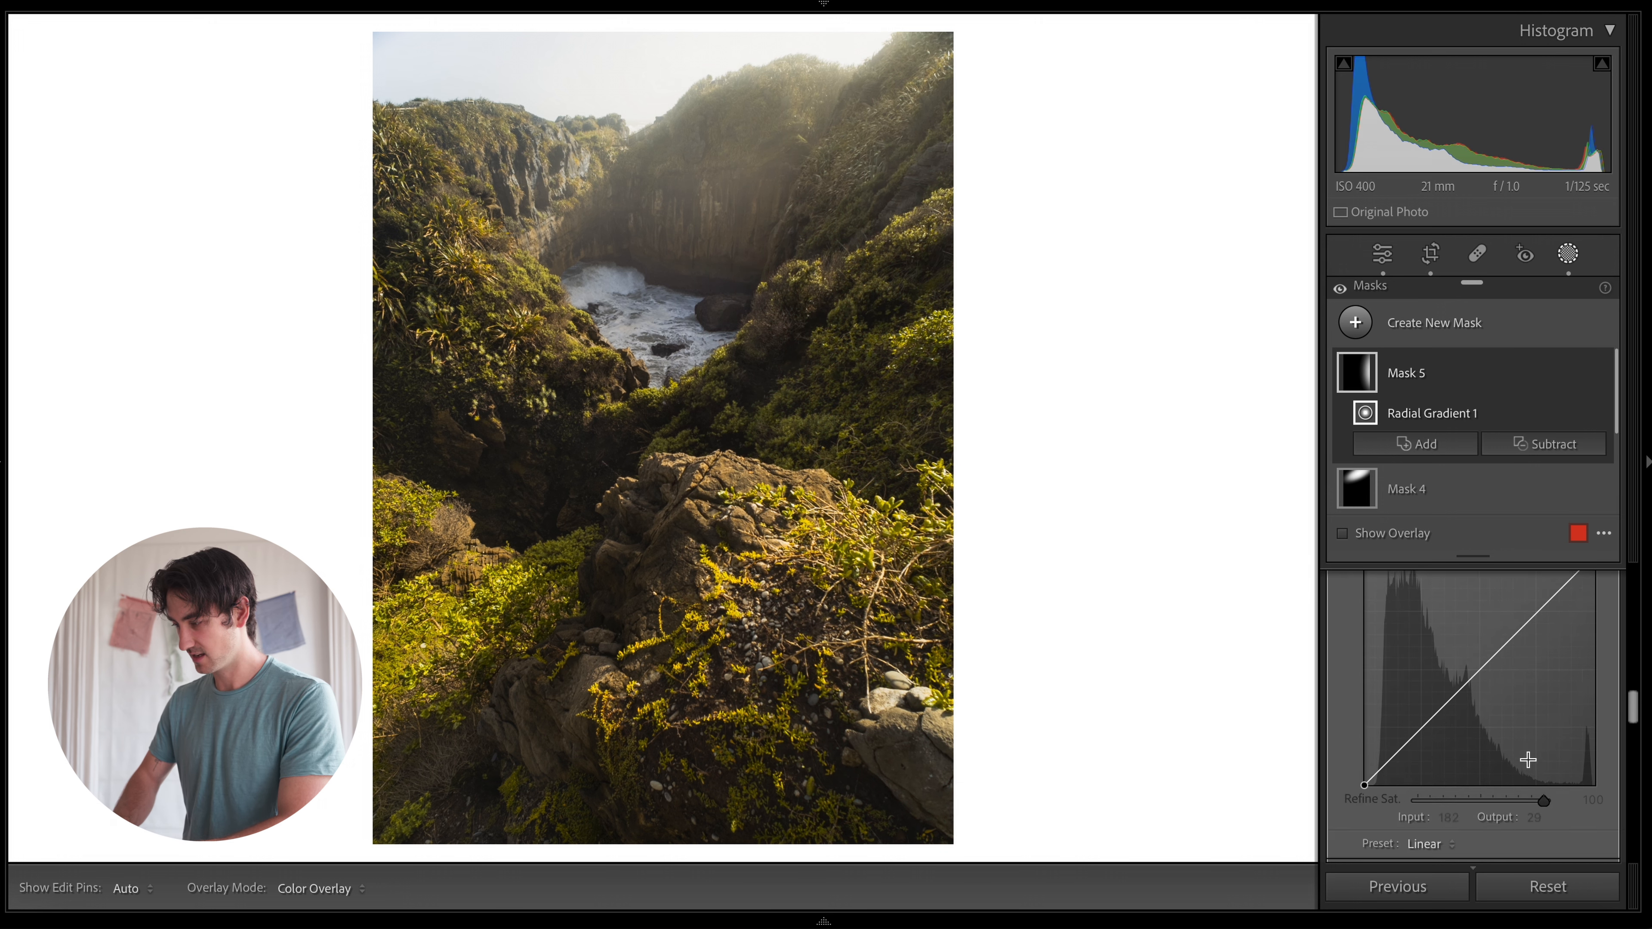
scroll(1527, 759, "down", 3)
left_click(1596, 795)
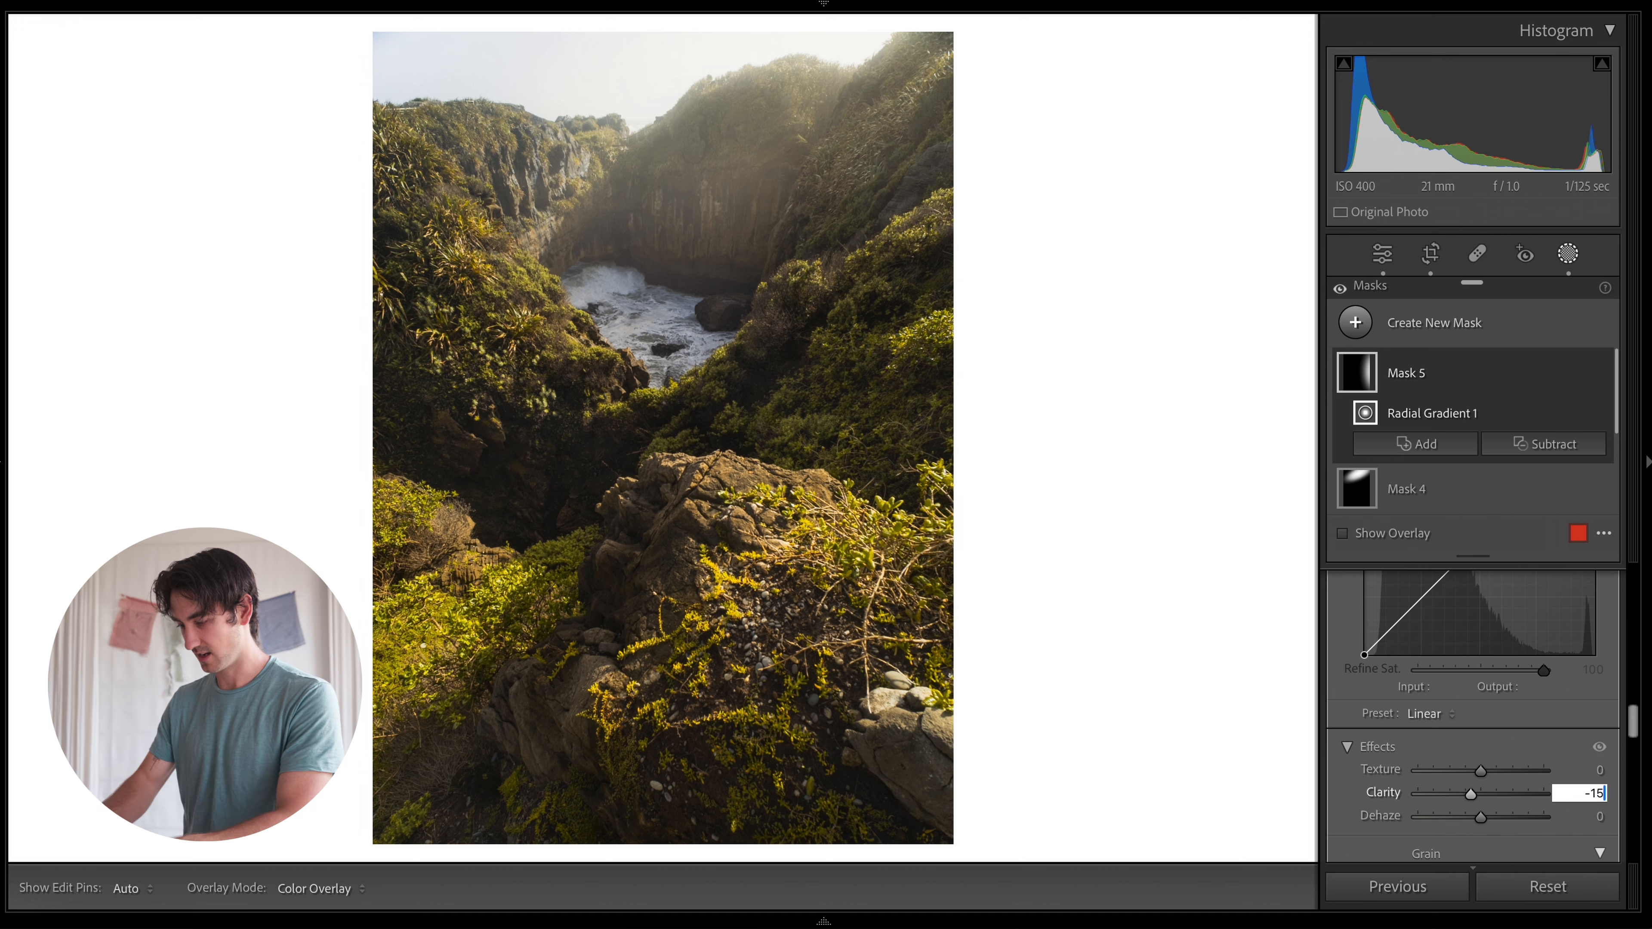
key("Return")
left_click(1595, 816)
type("-15")
key("Return")
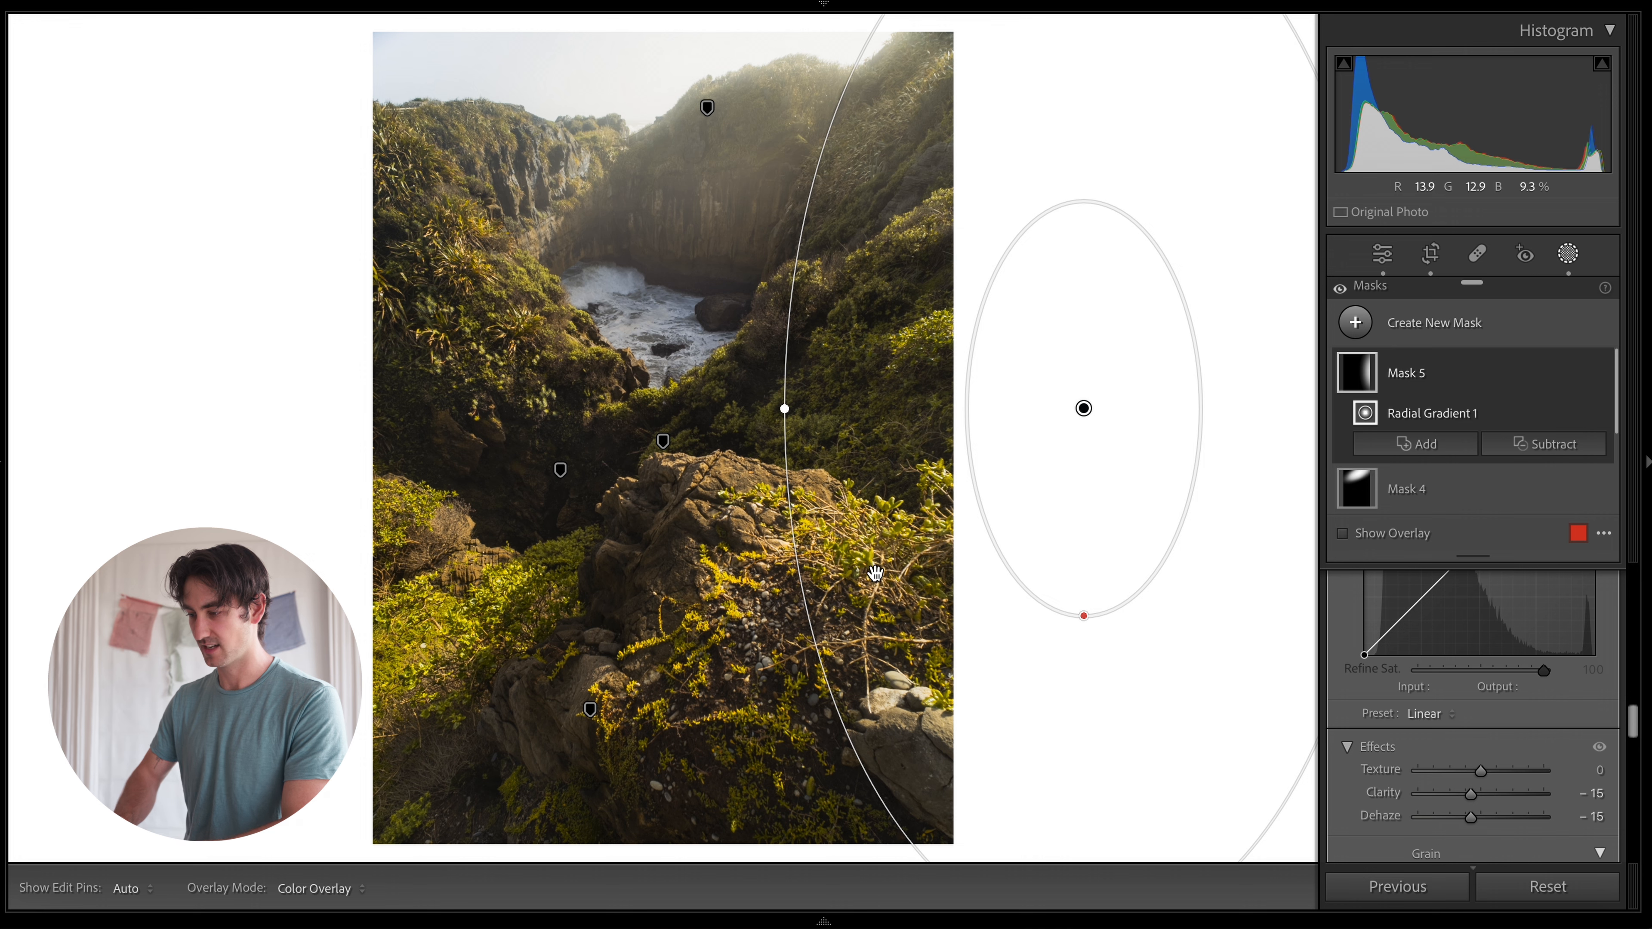
Leave masking and compare the finished haze edits with the unedited photo twice.
key("shift+w")
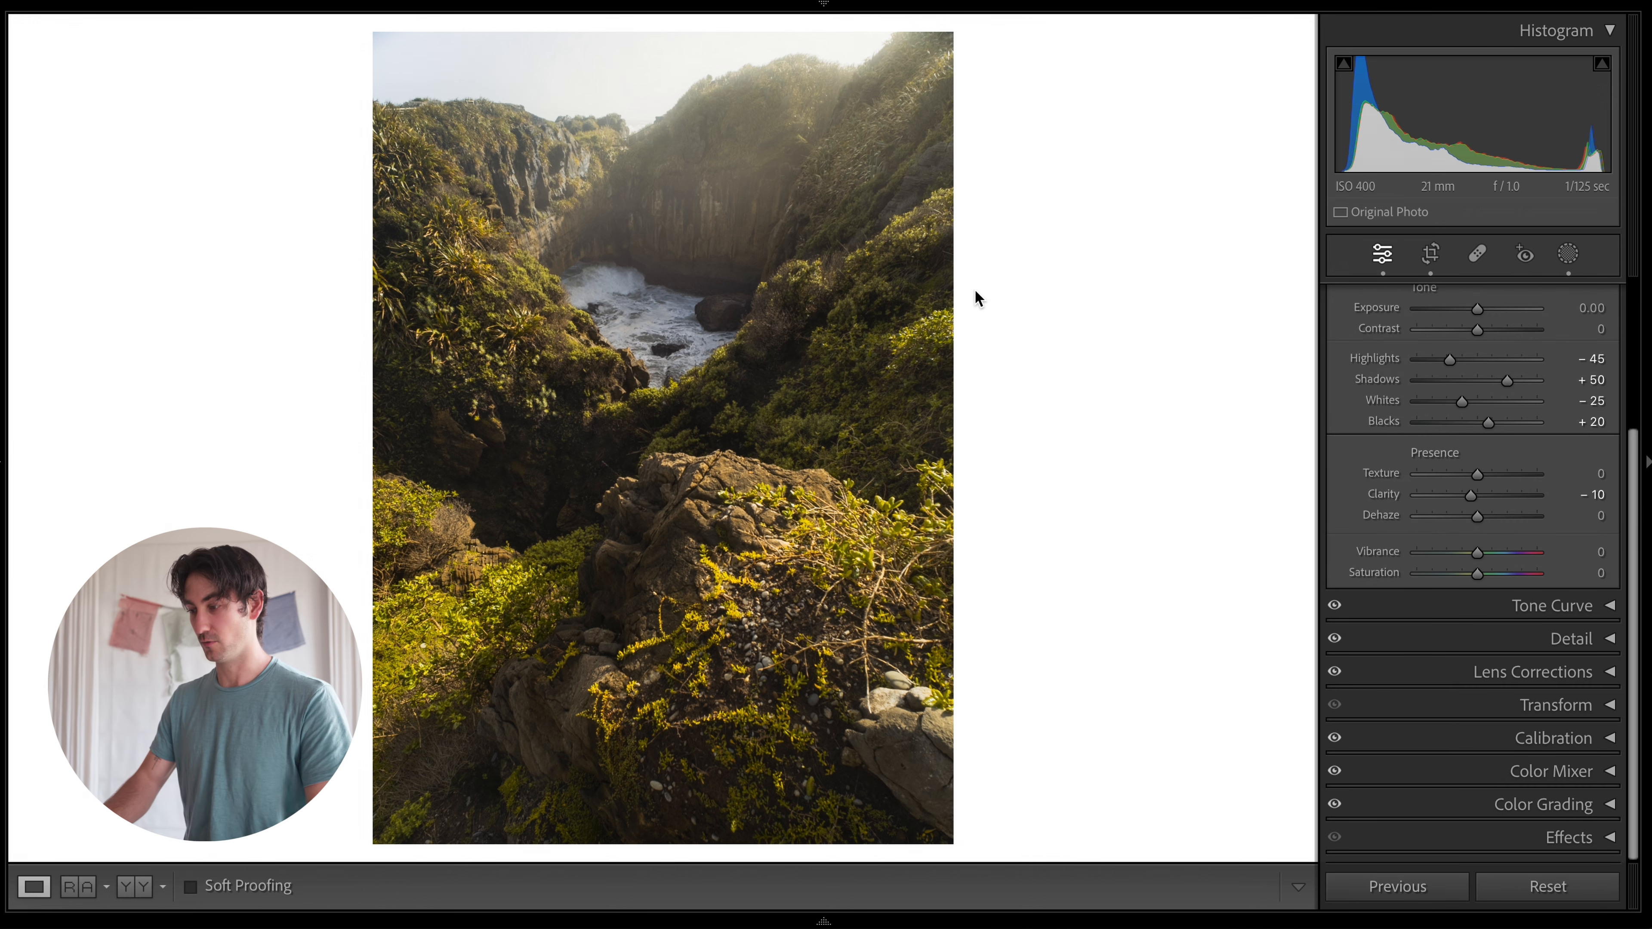
key("backslash")
key("backslash")
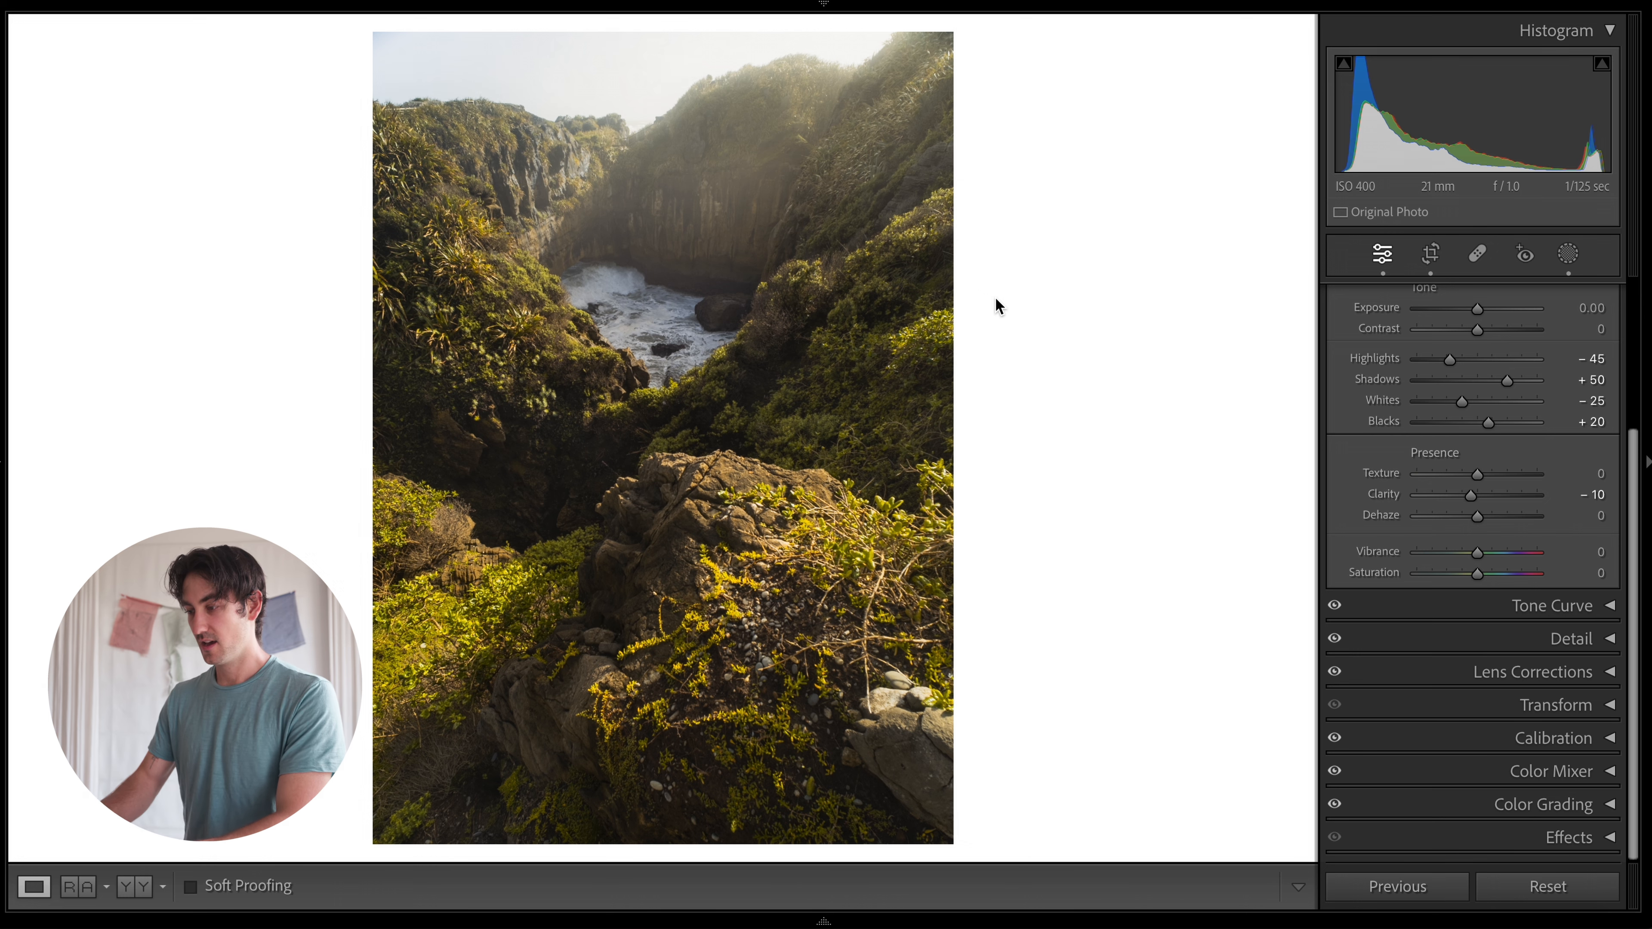
key("backslash")
key("backslash")
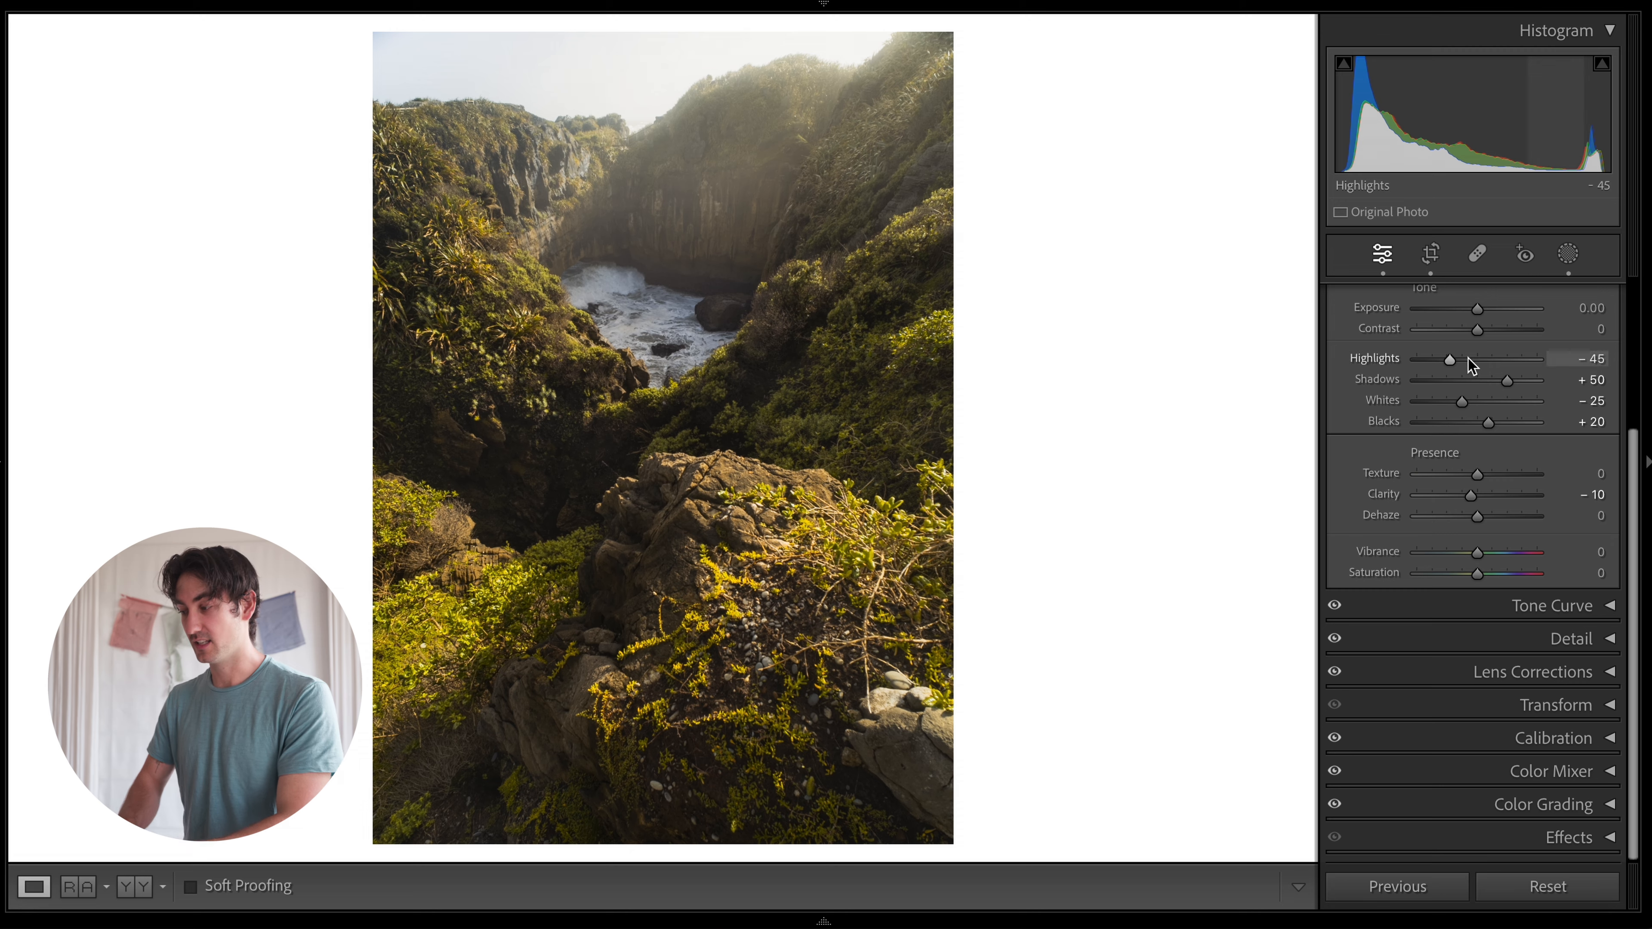
Collapse the Basic adjustments, reopen masking and select Mask 5 on the right hillside.
scroll(1467, 362, "up", 3)
left_click(1577, 298)
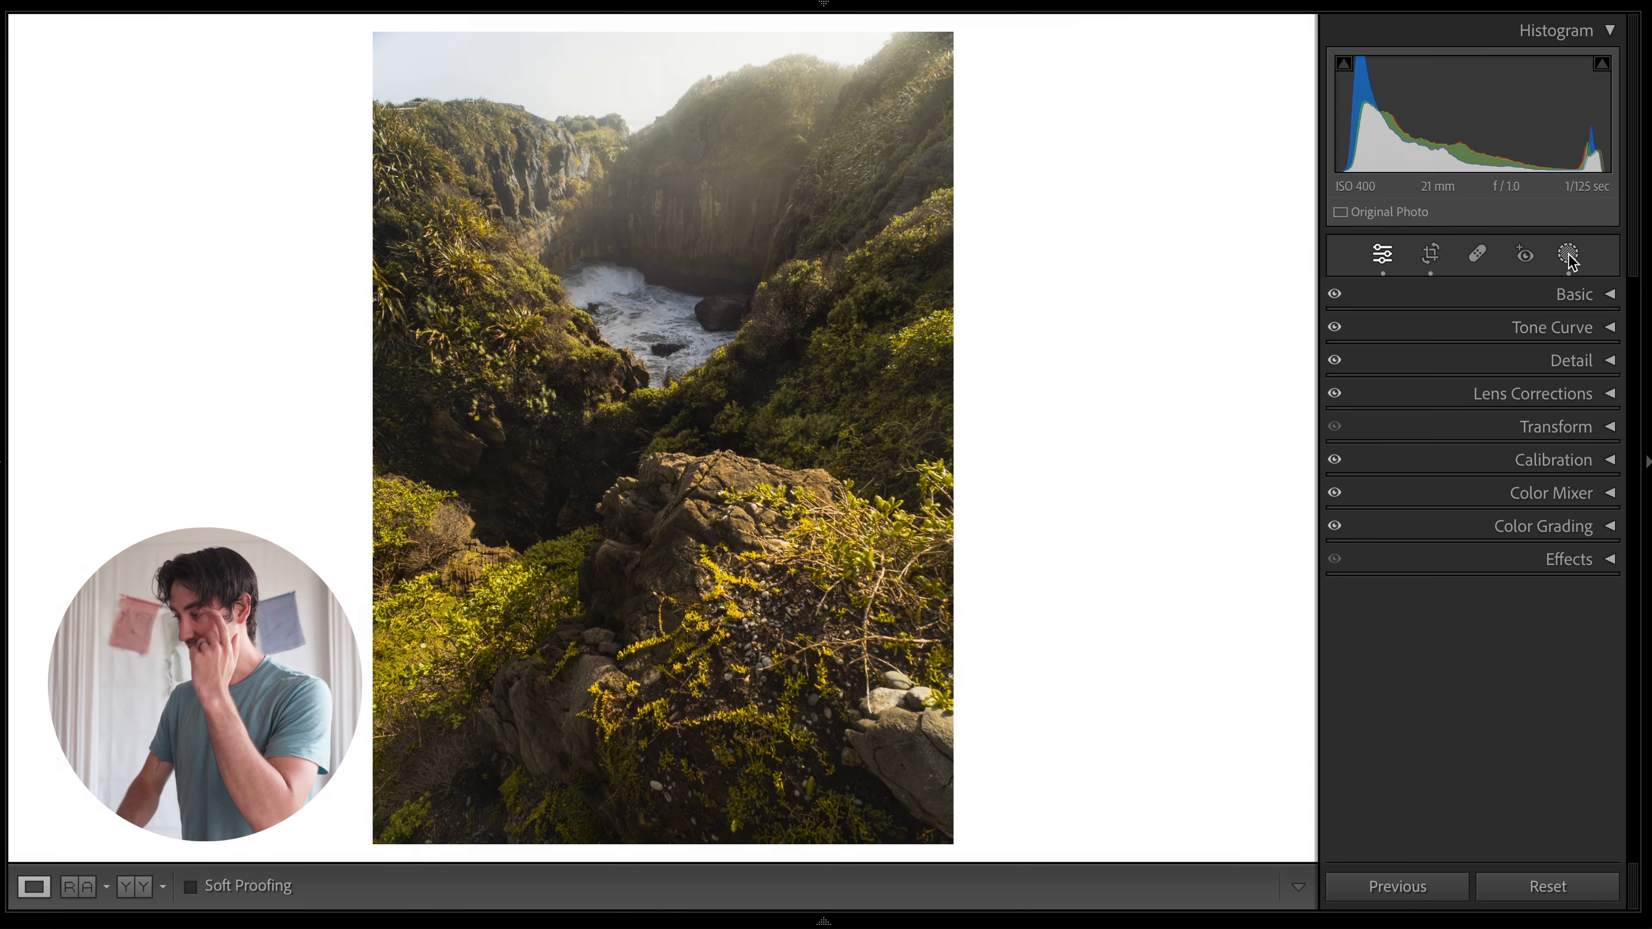
left_click(1568, 256)
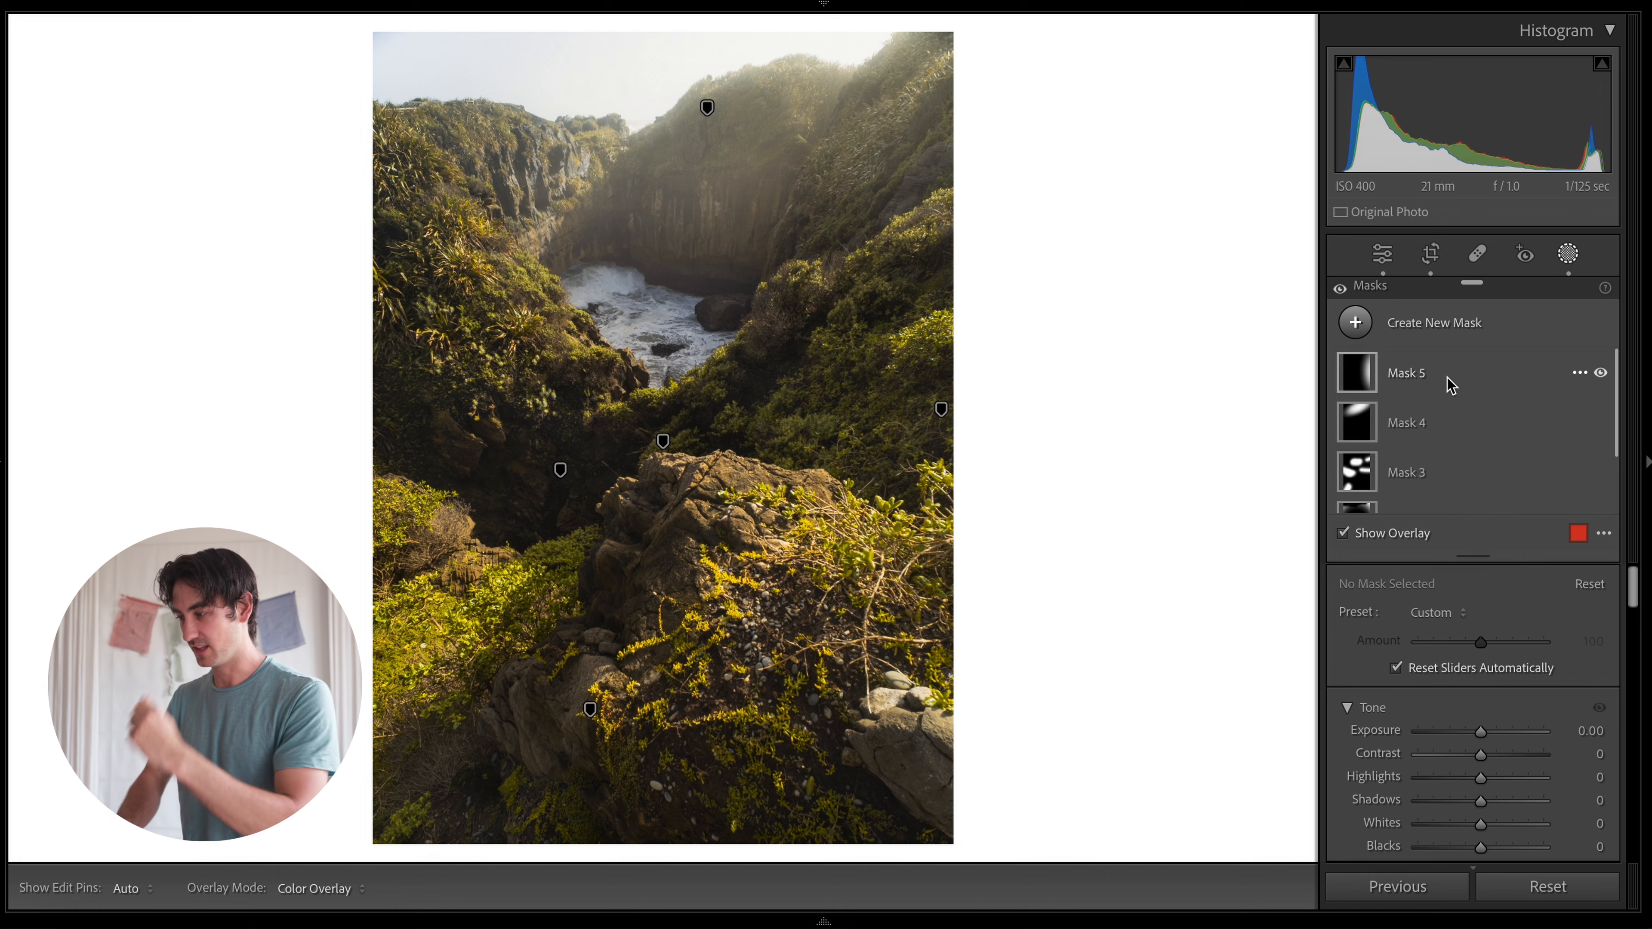
left_click(1441, 379)
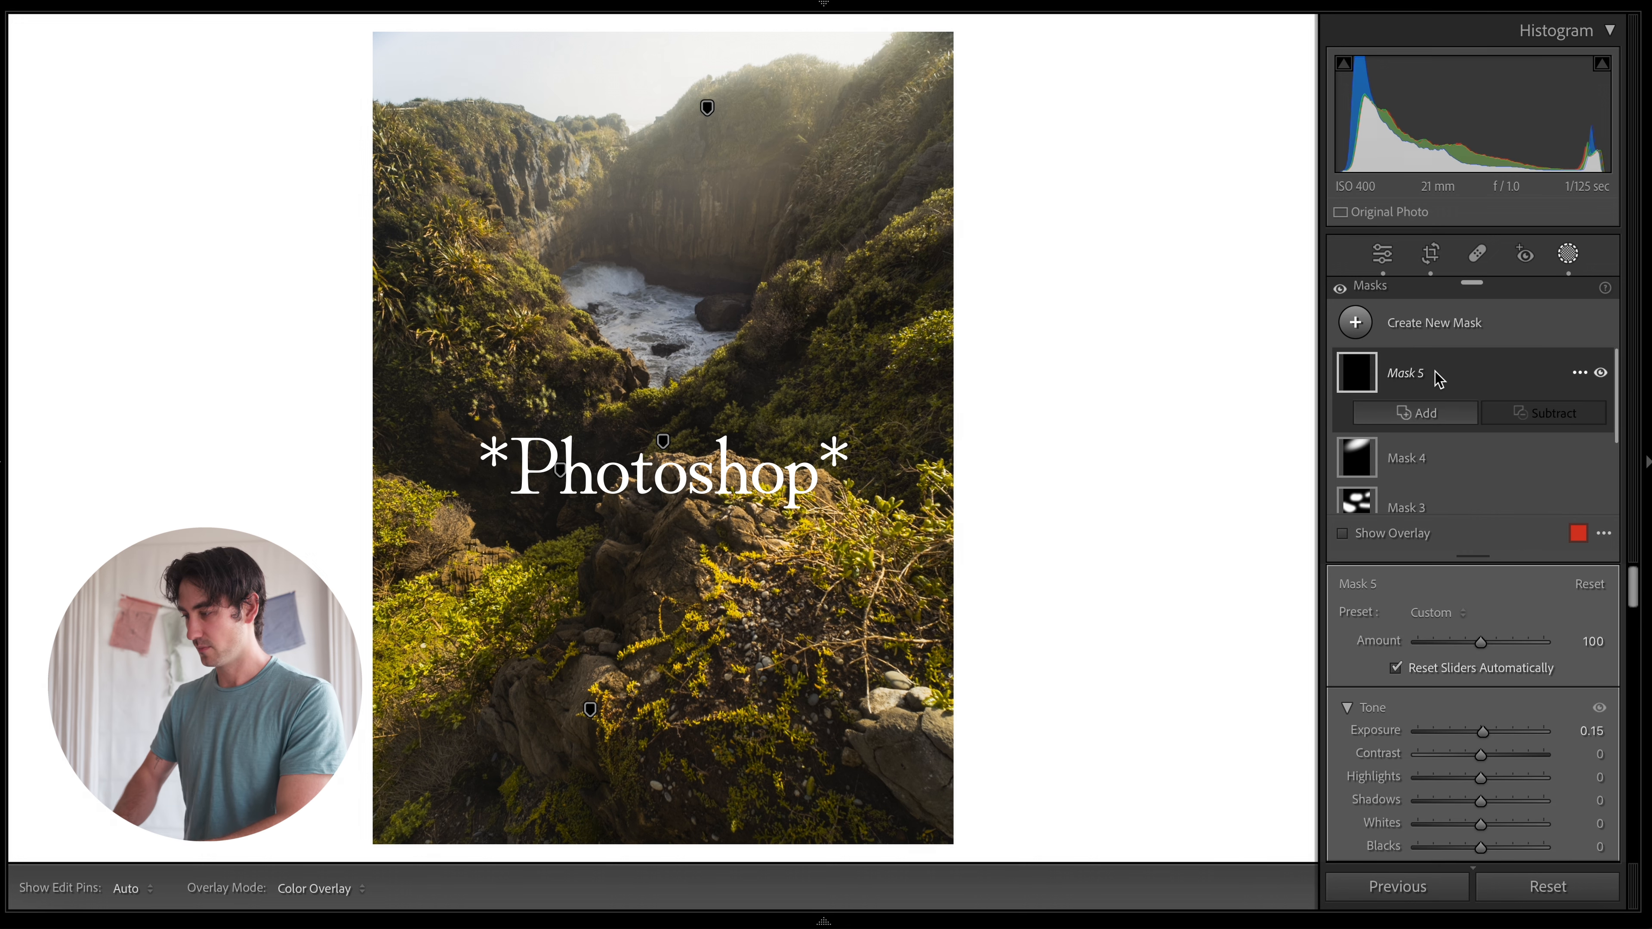
Select Mask 4 and look through the earlier masks in the list.
left_click(1416, 481)
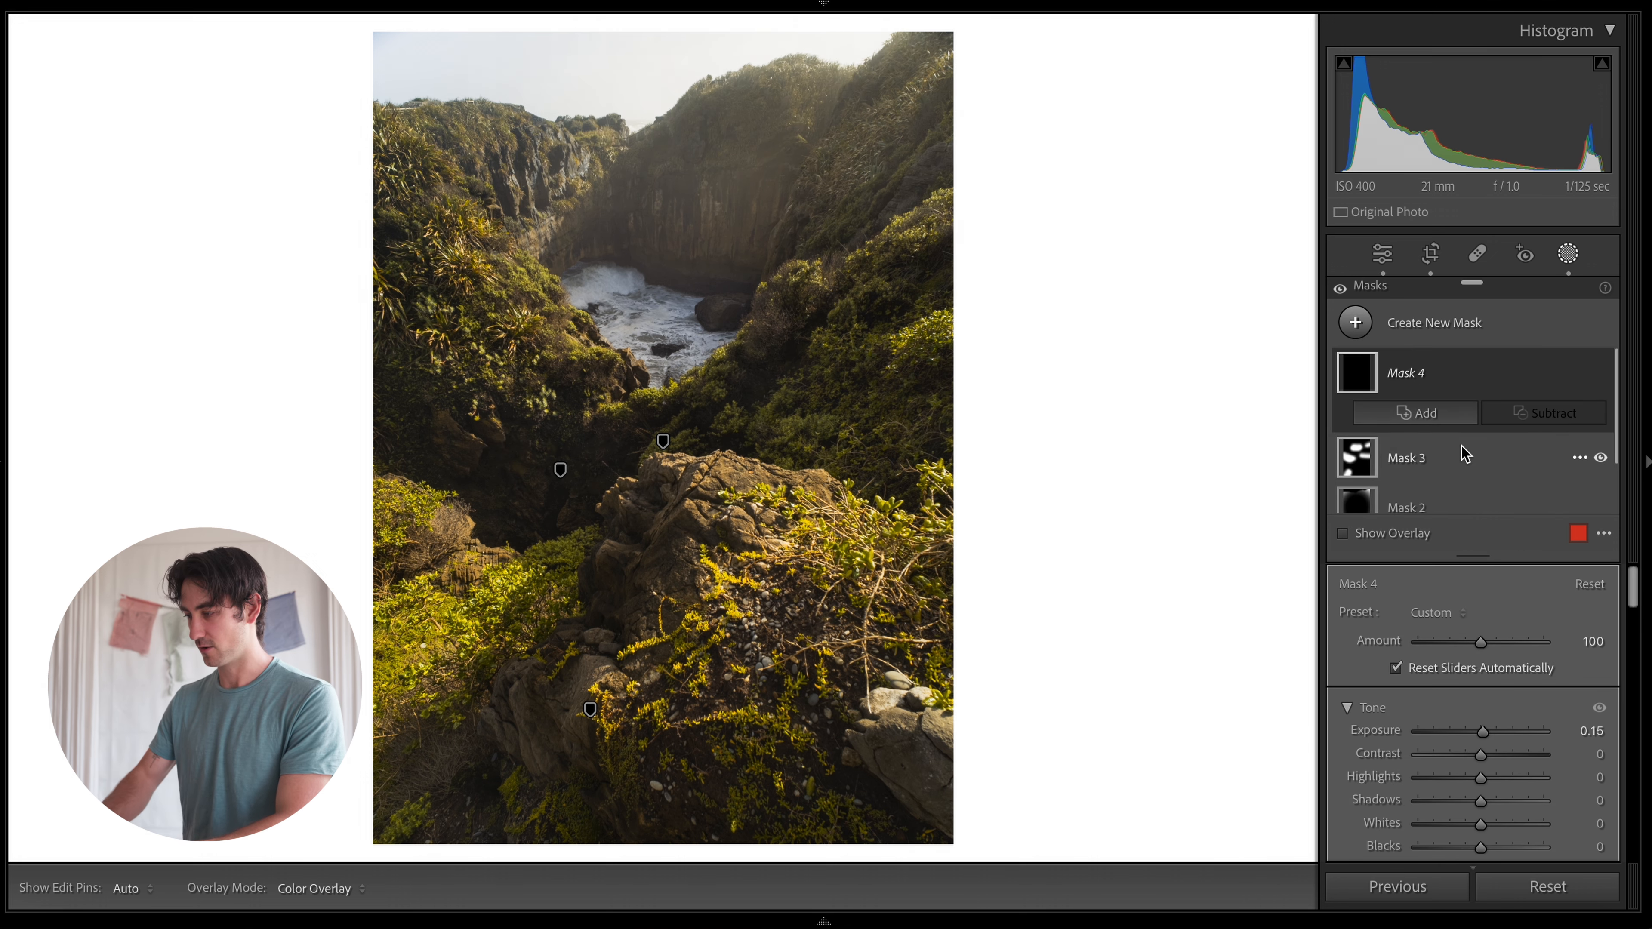
scroll(1468, 416, "down", 2)
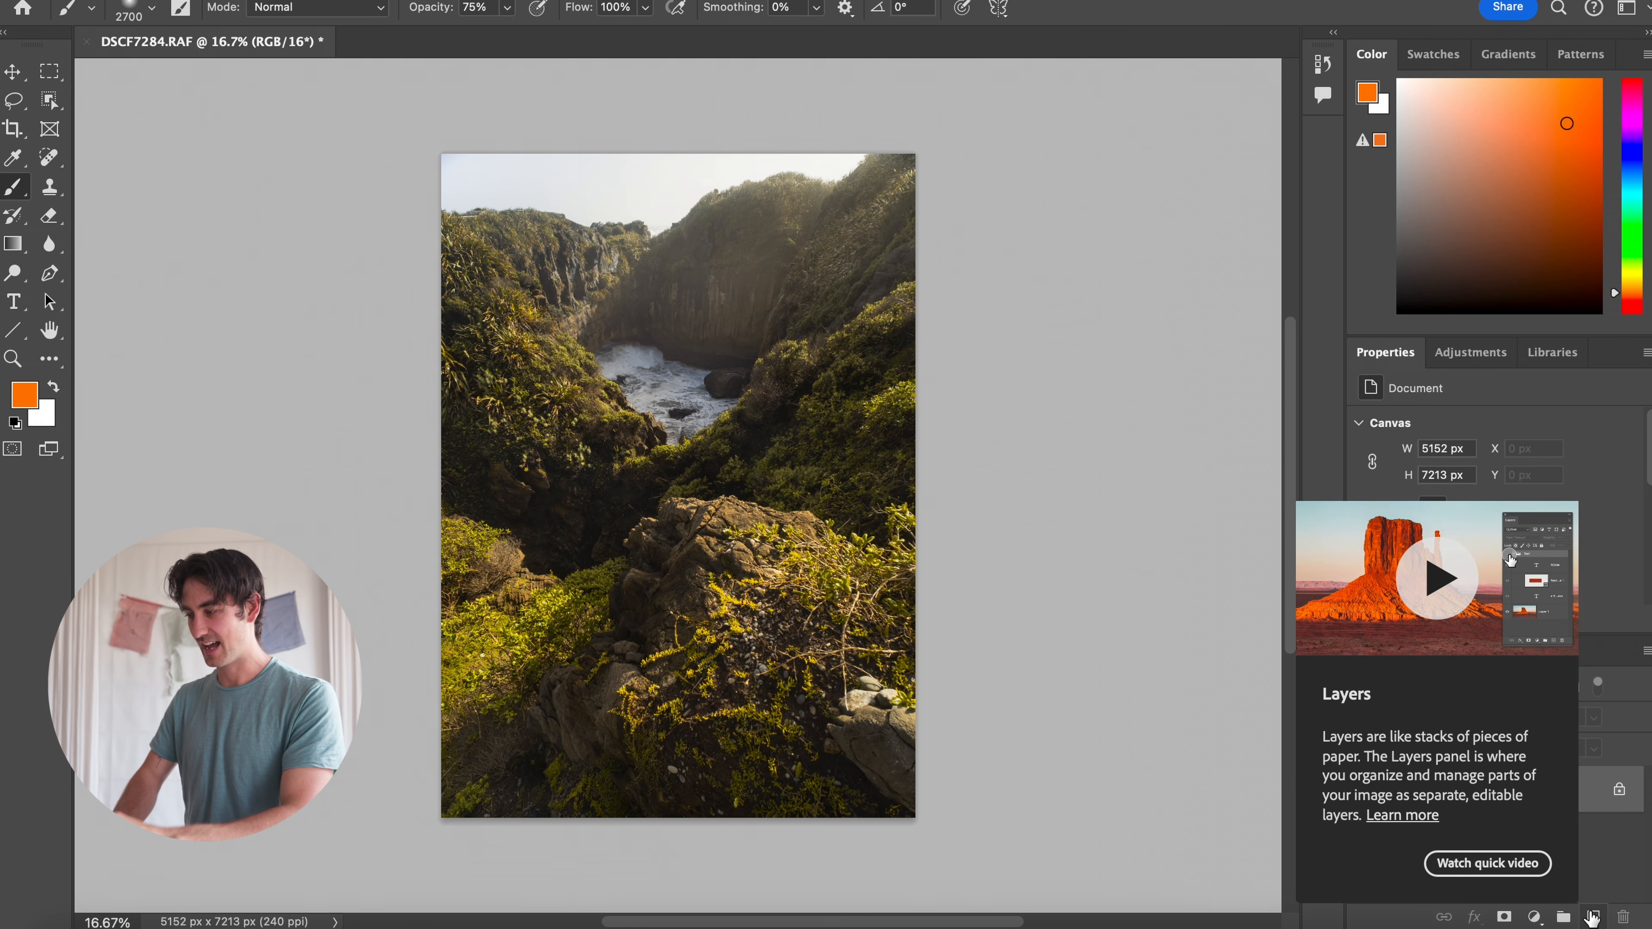
Switch to Photoshop, add a new layer above the Background and make white the foreground color.
left_click(1593, 918)
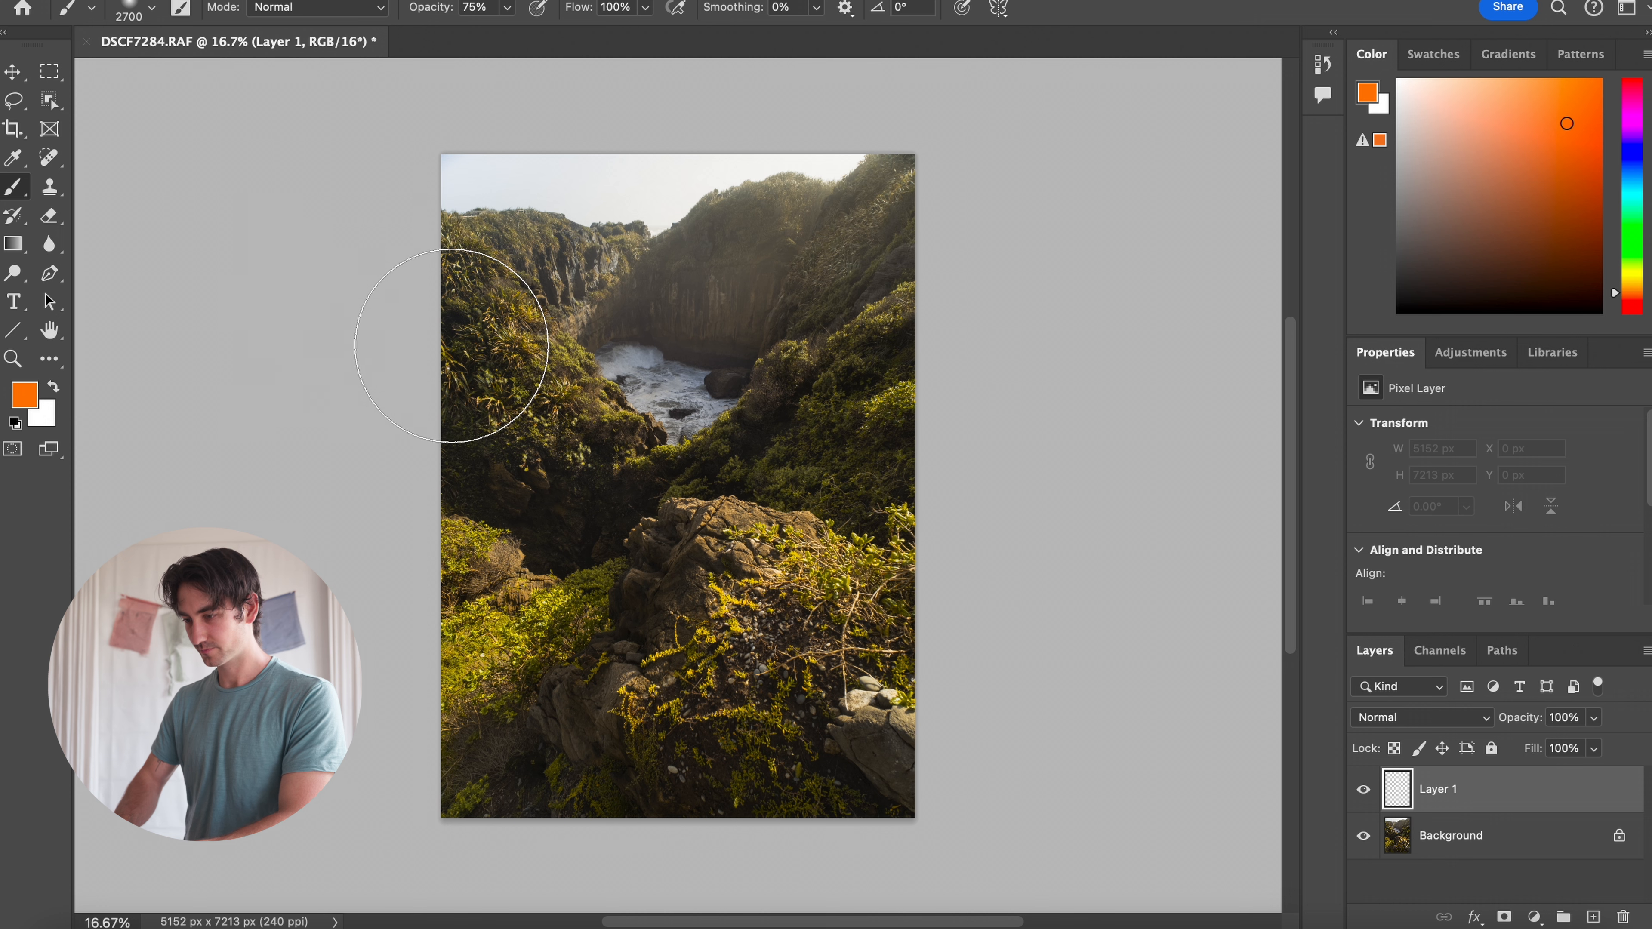
key("x")
left_click(24, 394)
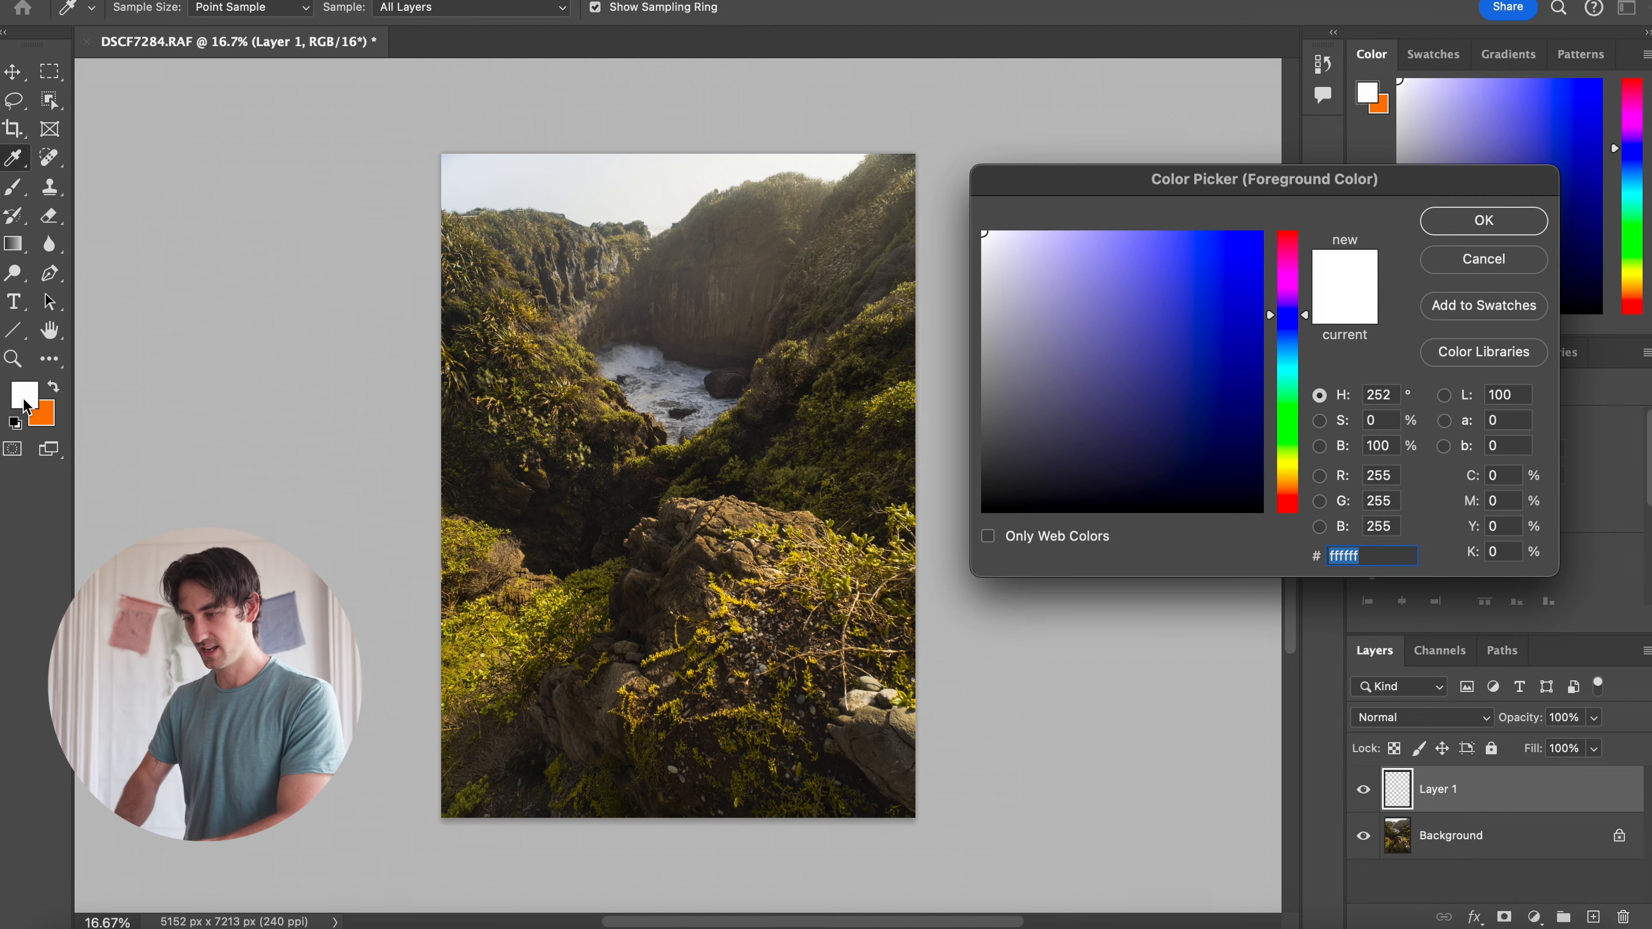
key("Return")
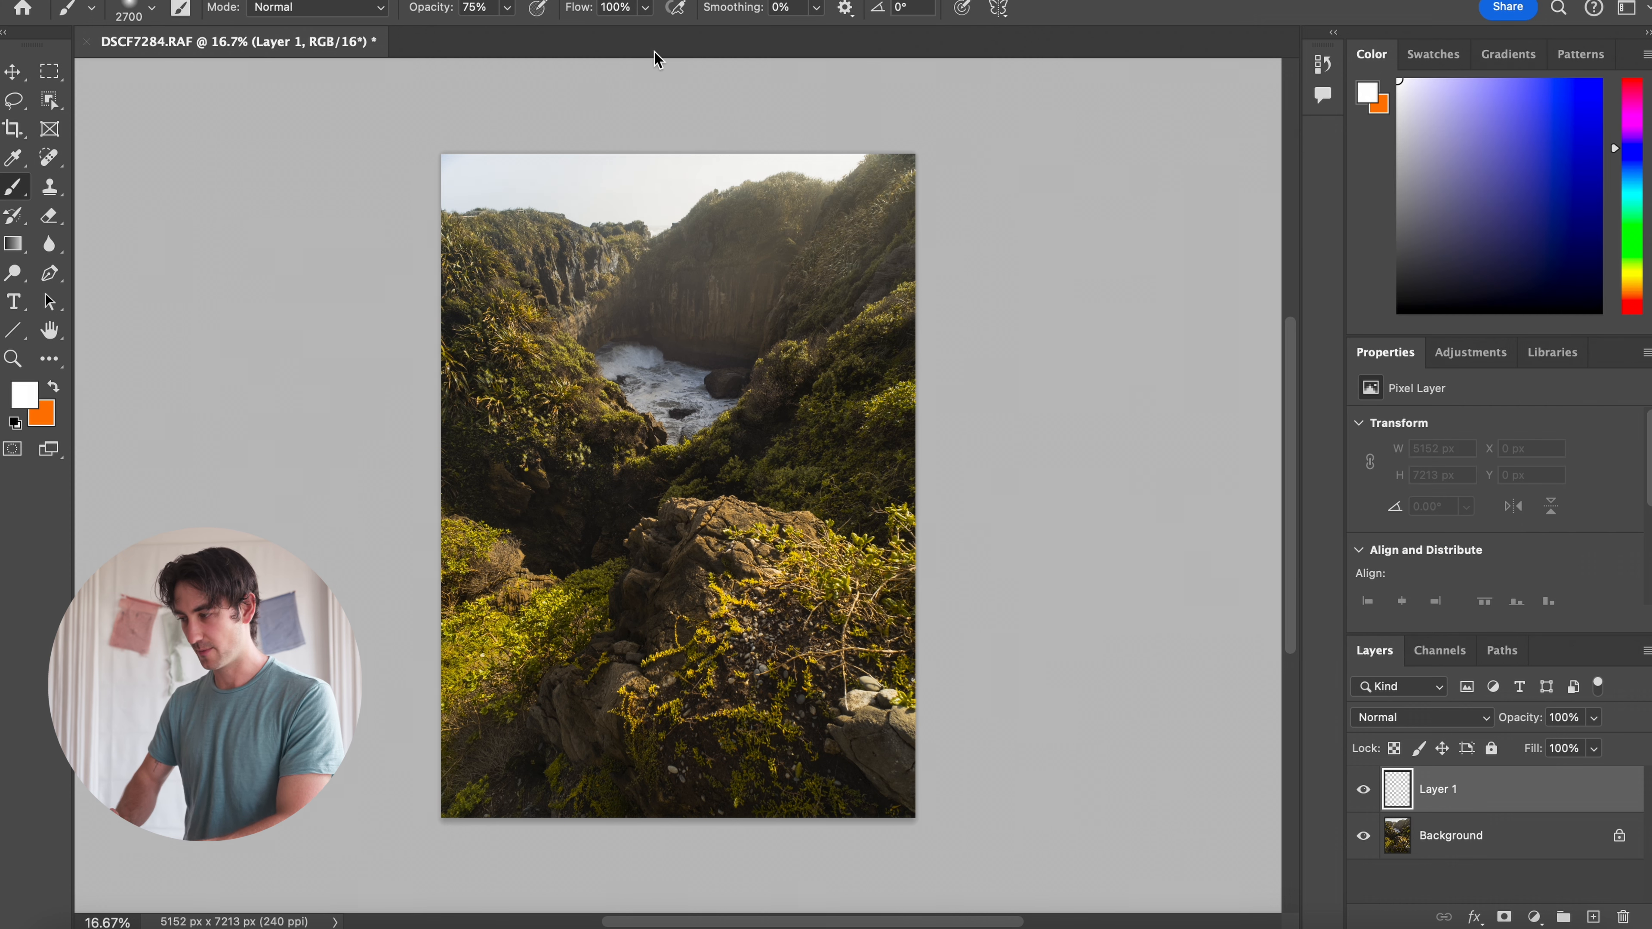
Keep the Soft Round brush at 0% hardness and set its opacity to 100%.
left_click(152, 9)
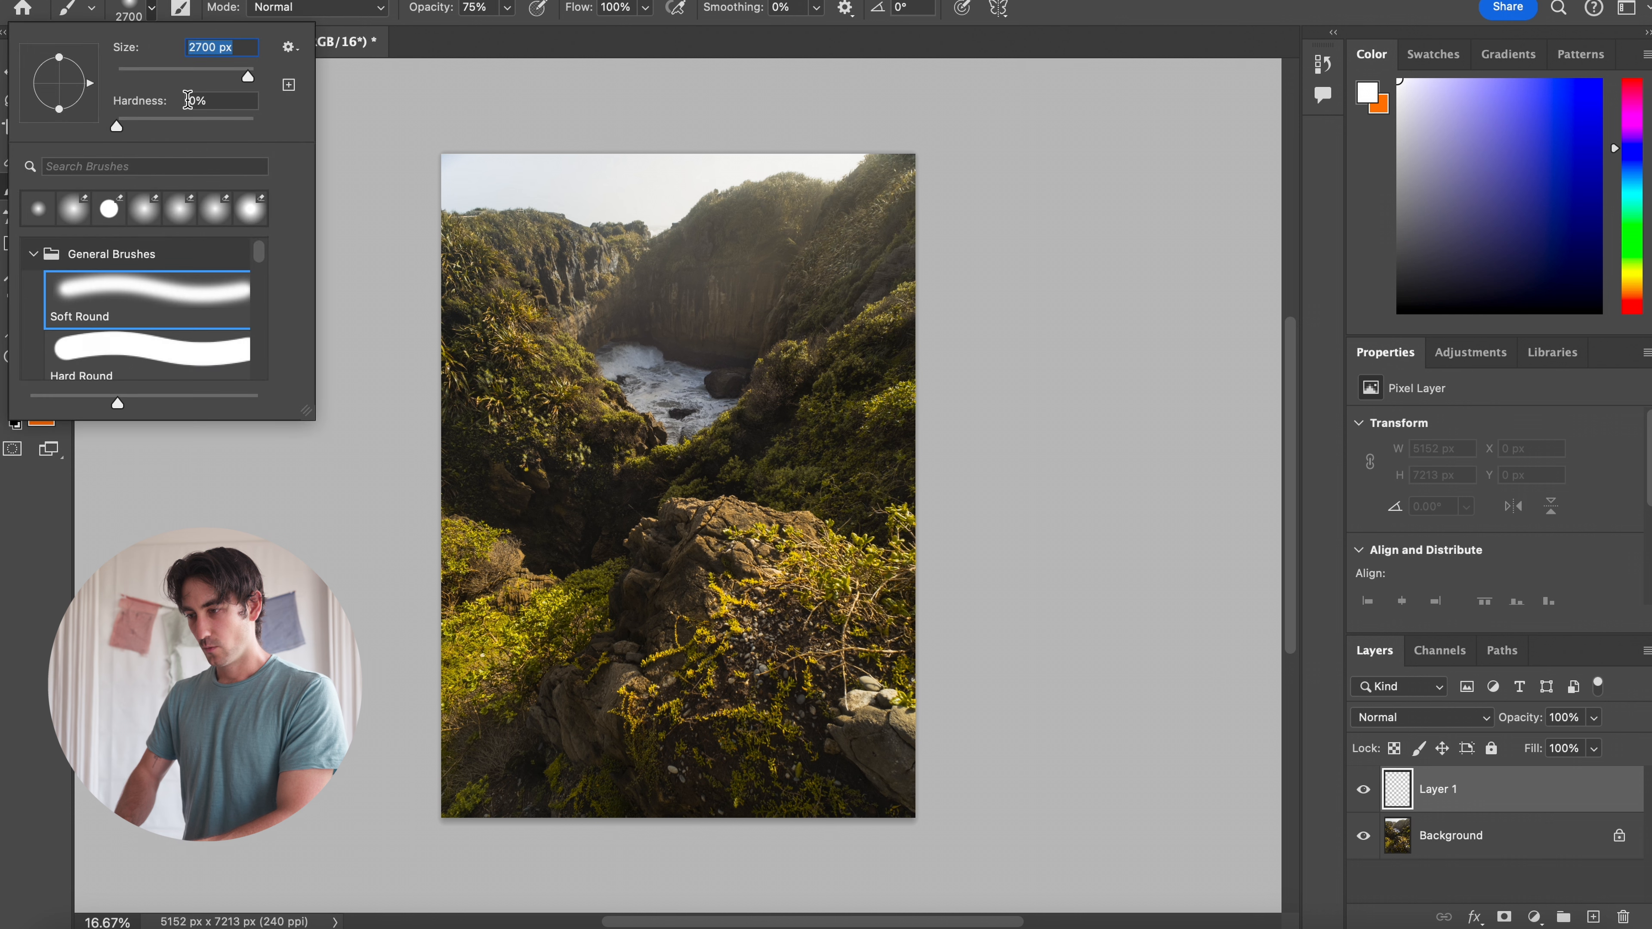
key("Tab")
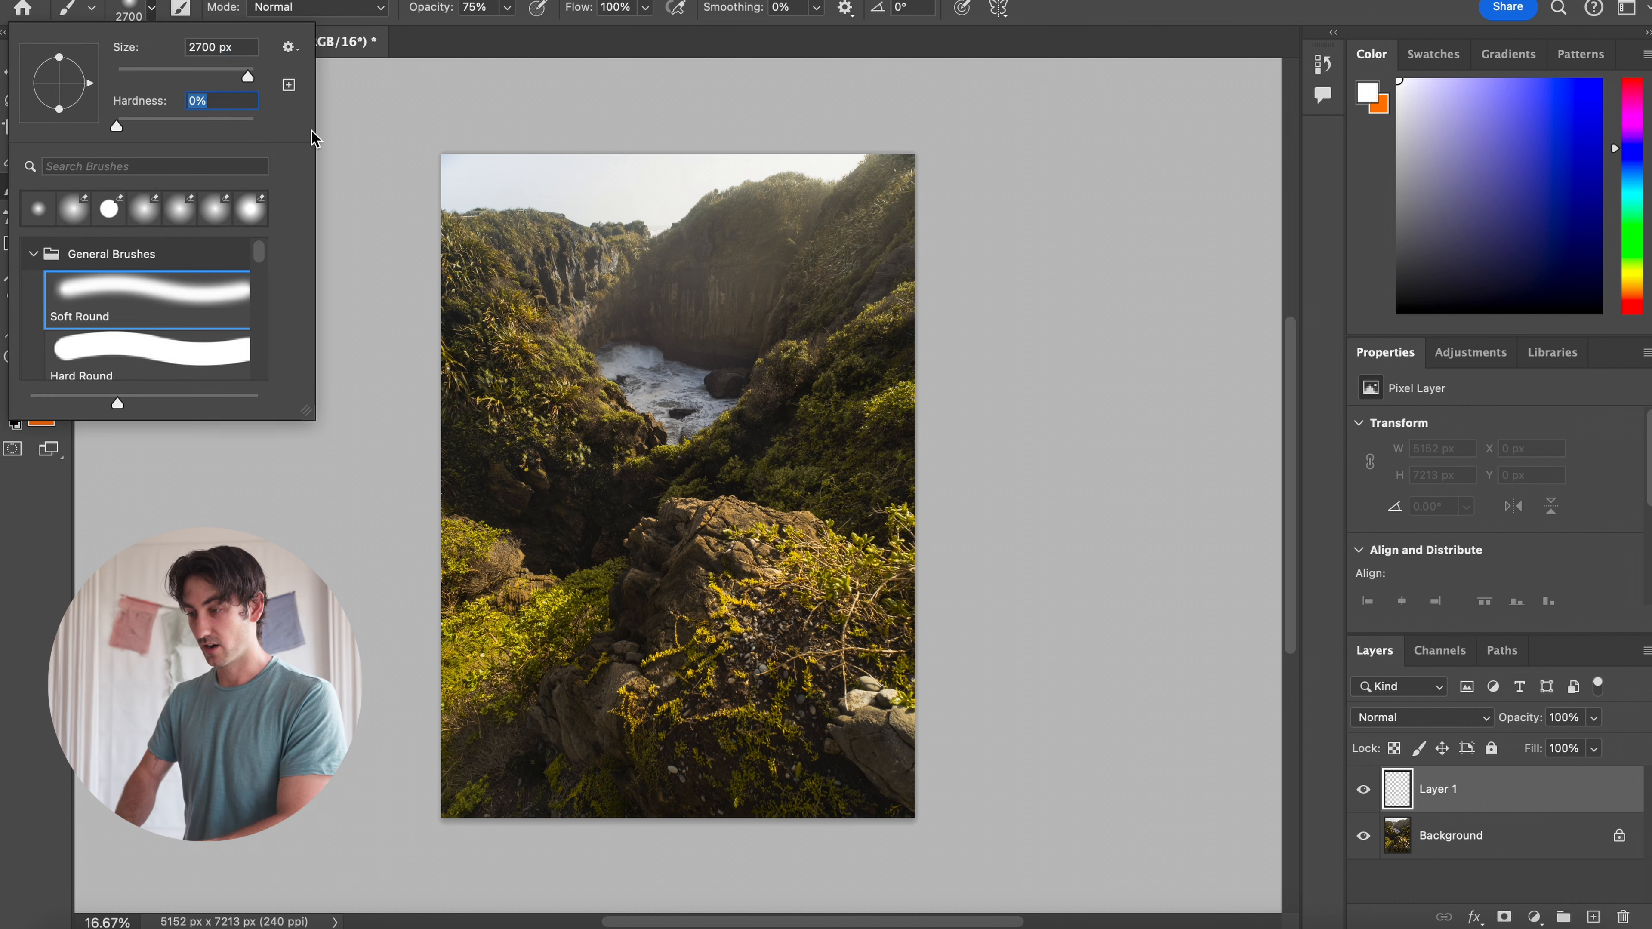
key("Return")
left_click(508, 9)
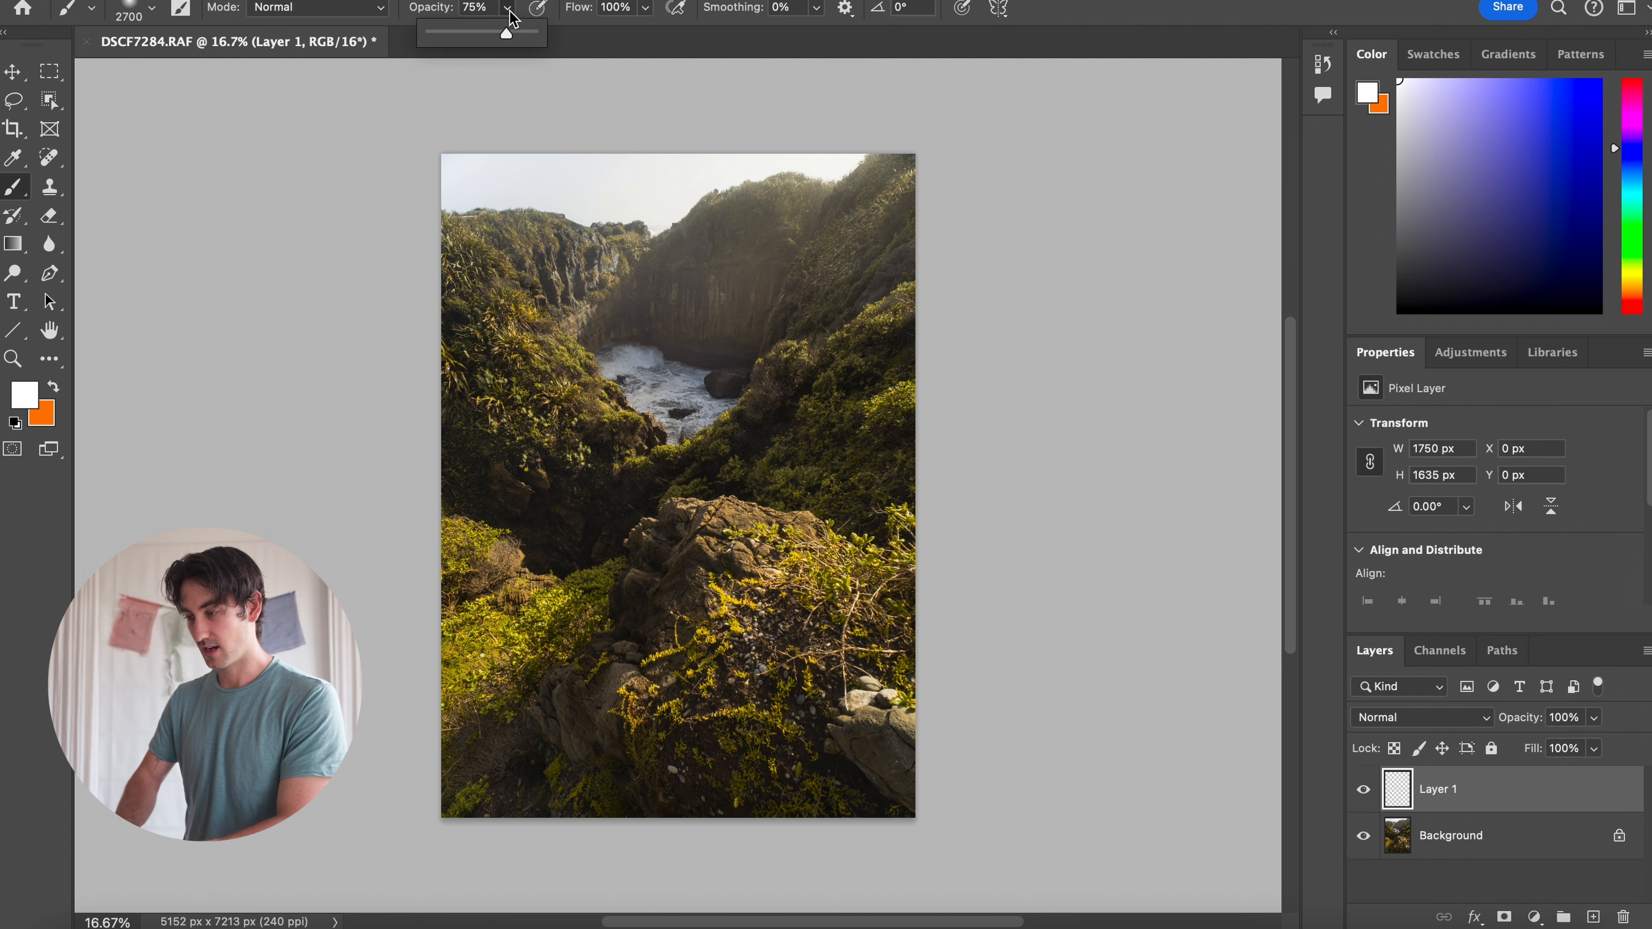
left_click_drag(512, 32, 574, 40)
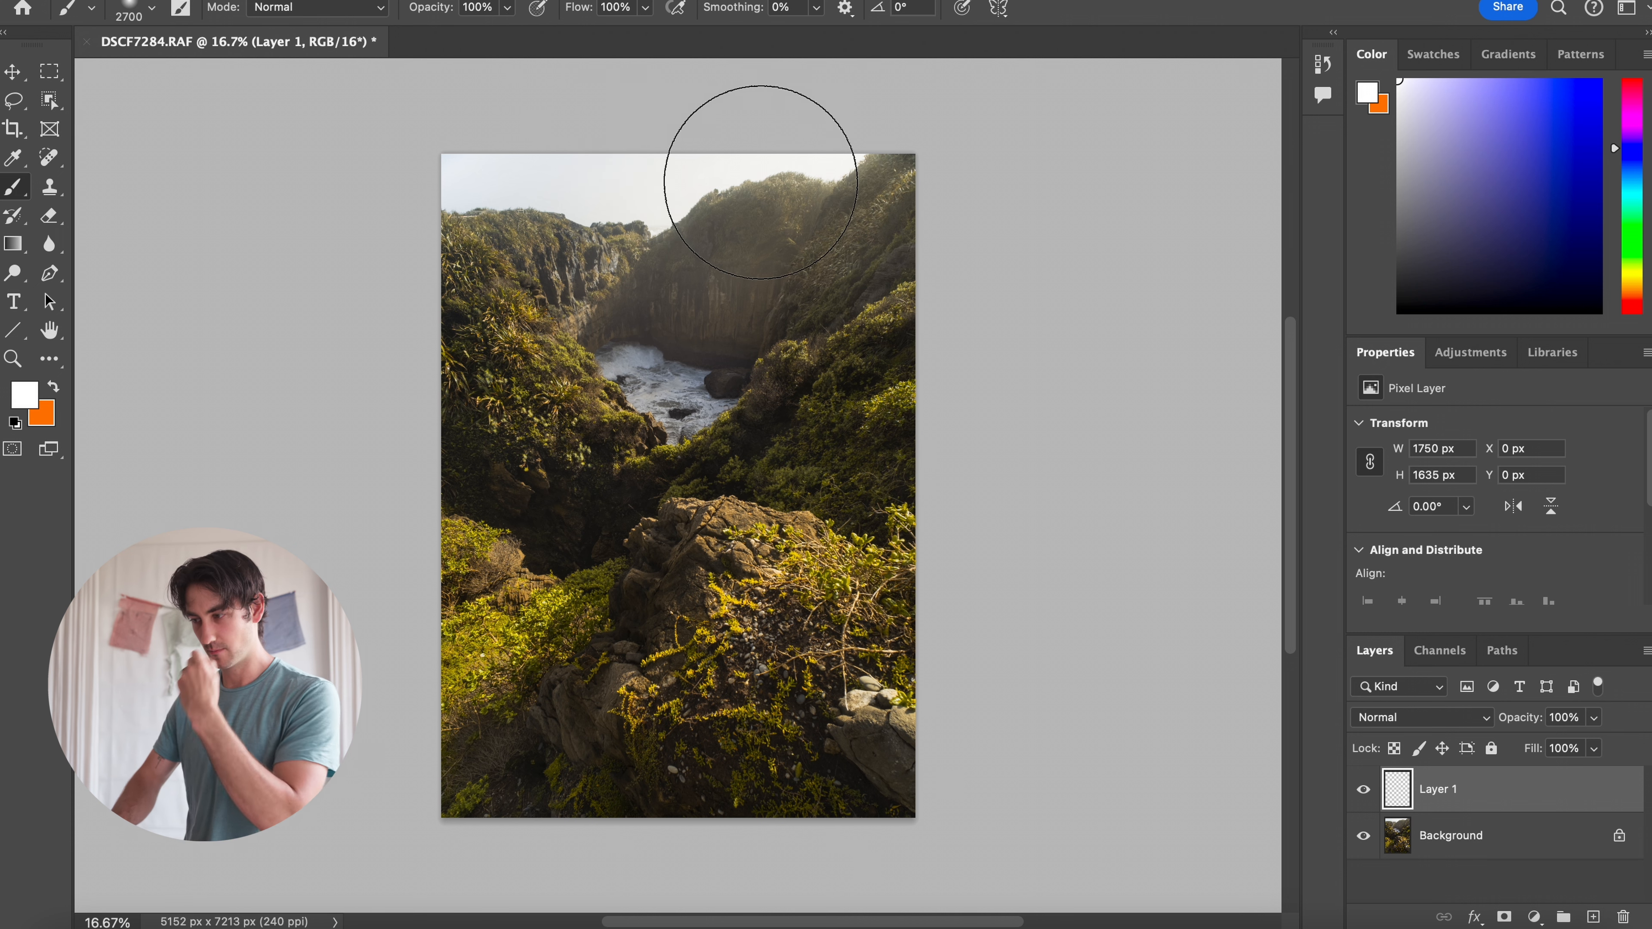
Enlarge the brush to 3300 px and paint one white dab where the sky meets the far hill's ridge.
key("bracketright")
key("bracketright")
key("bracketright")
key("bracketright")
key("bracketright")
key("bracketright")
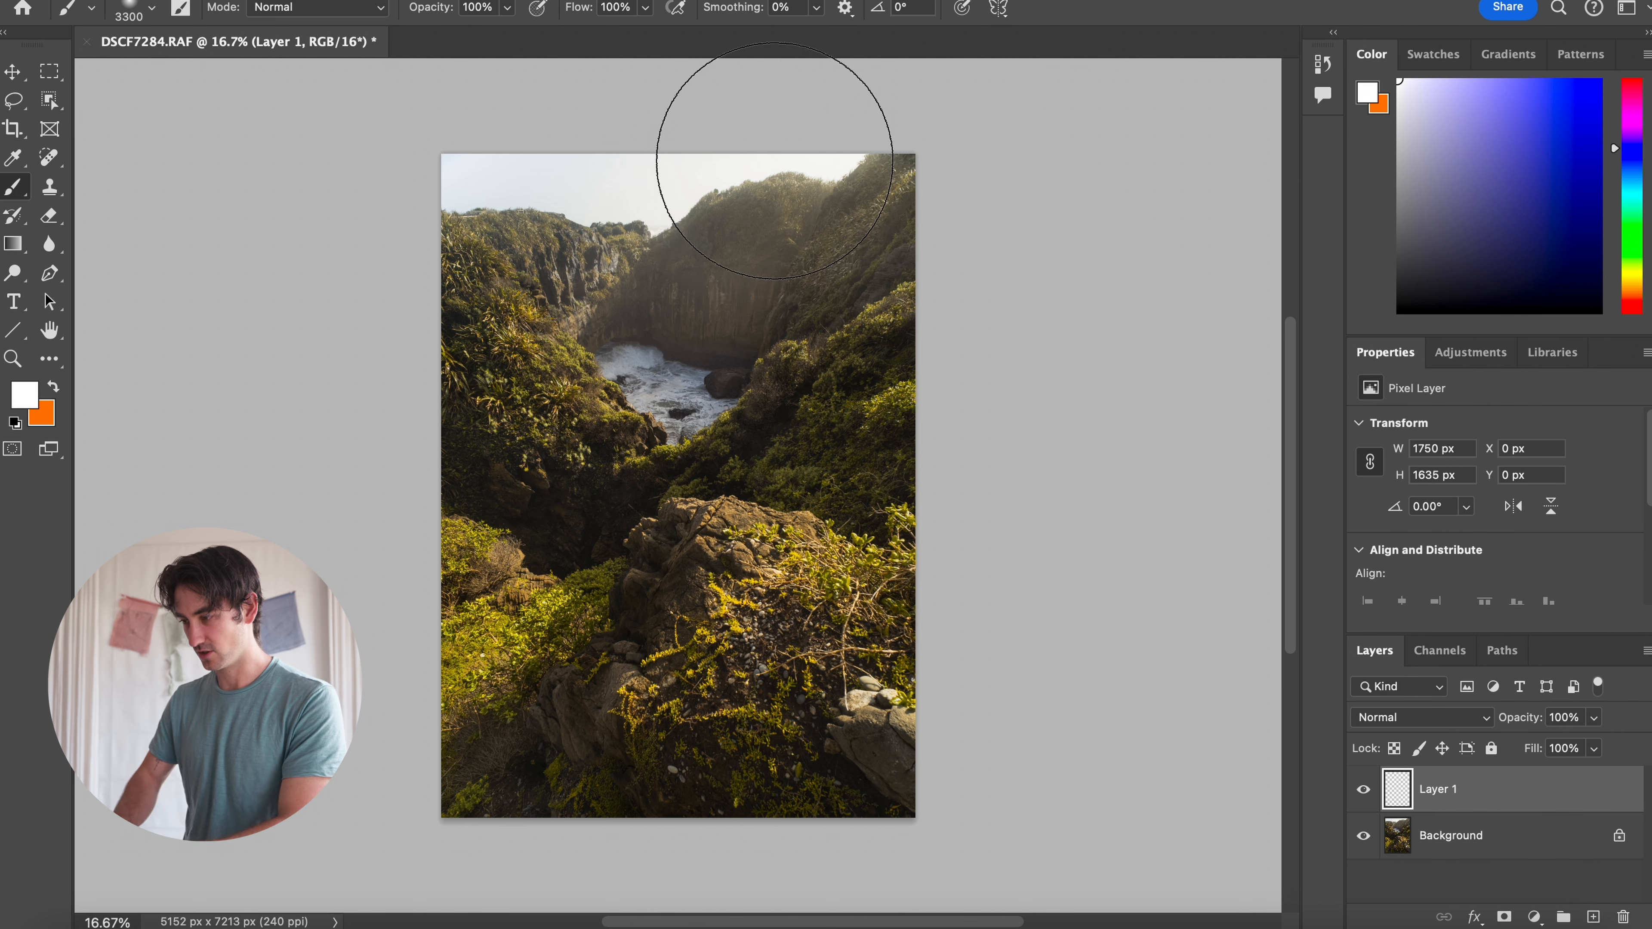
left_click(773, 161)
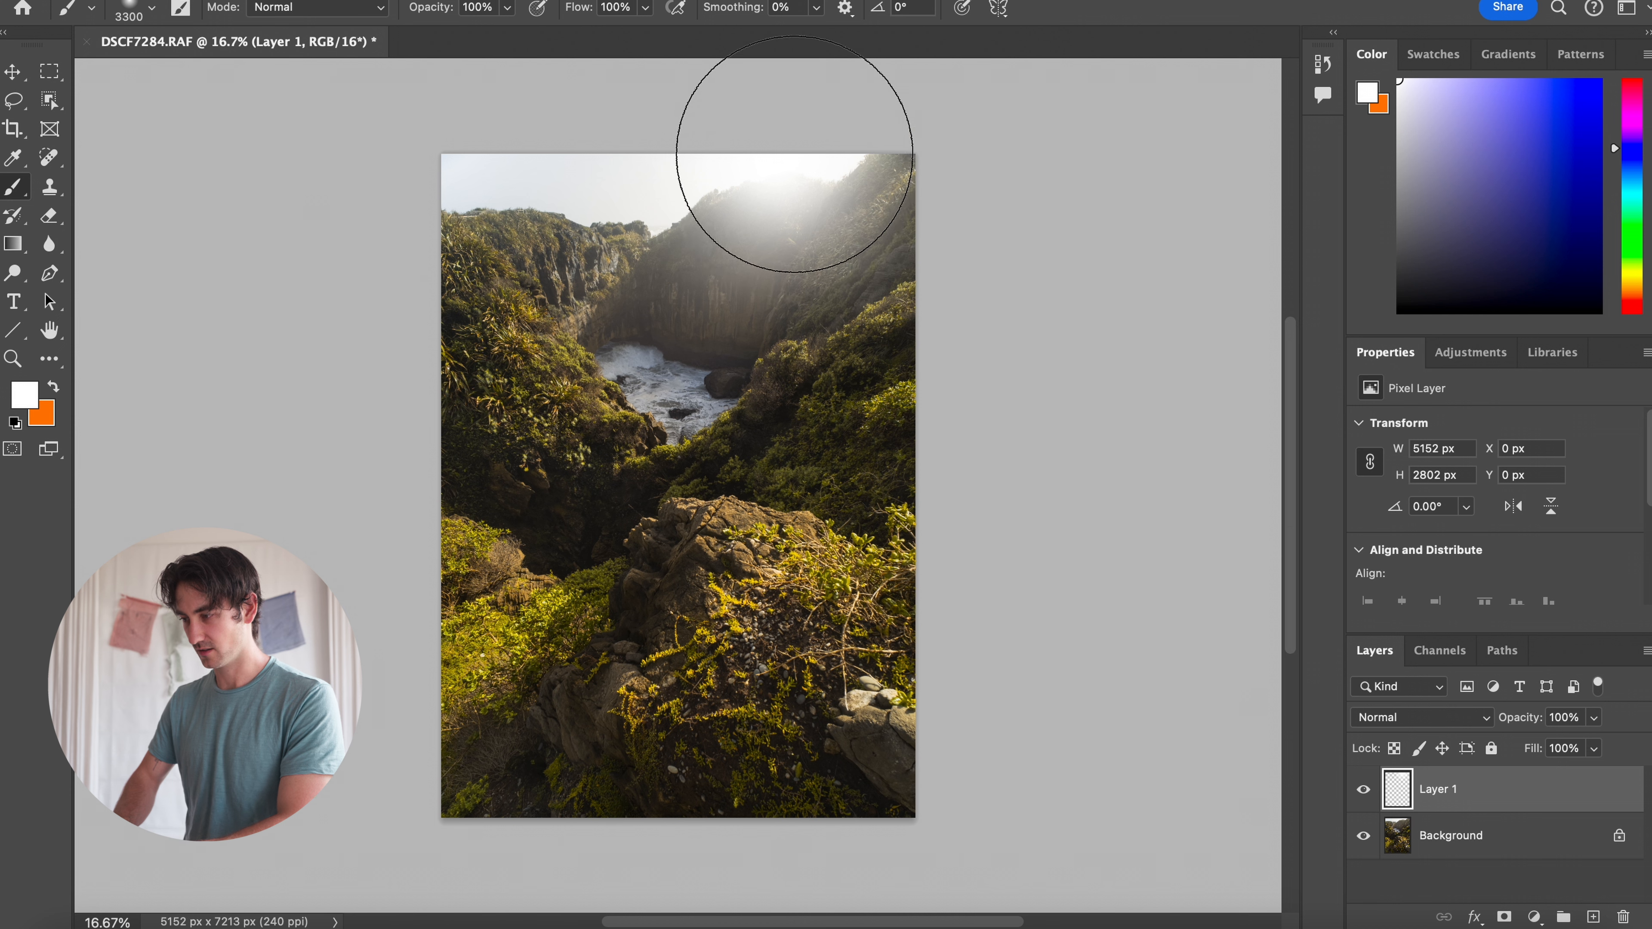
Free-transform the white glow so it extends above the photo, widened leftward to about 114% and heightened to about 121%.
key("ctrl+t")
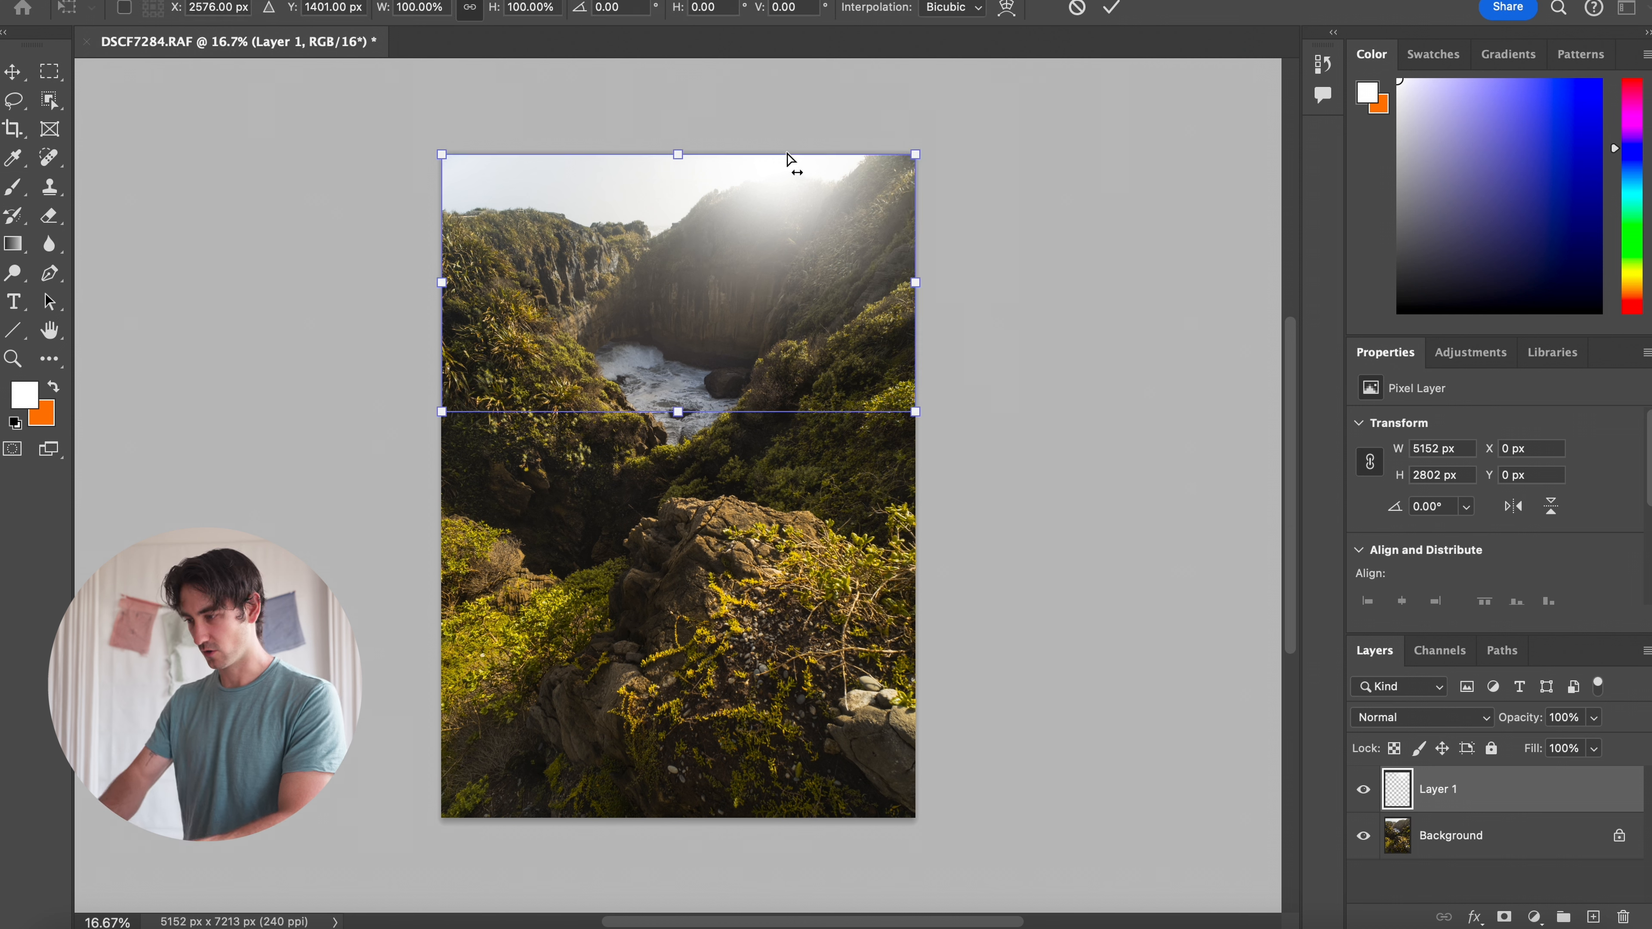
left_click_drag(779, 269, 781, 221)
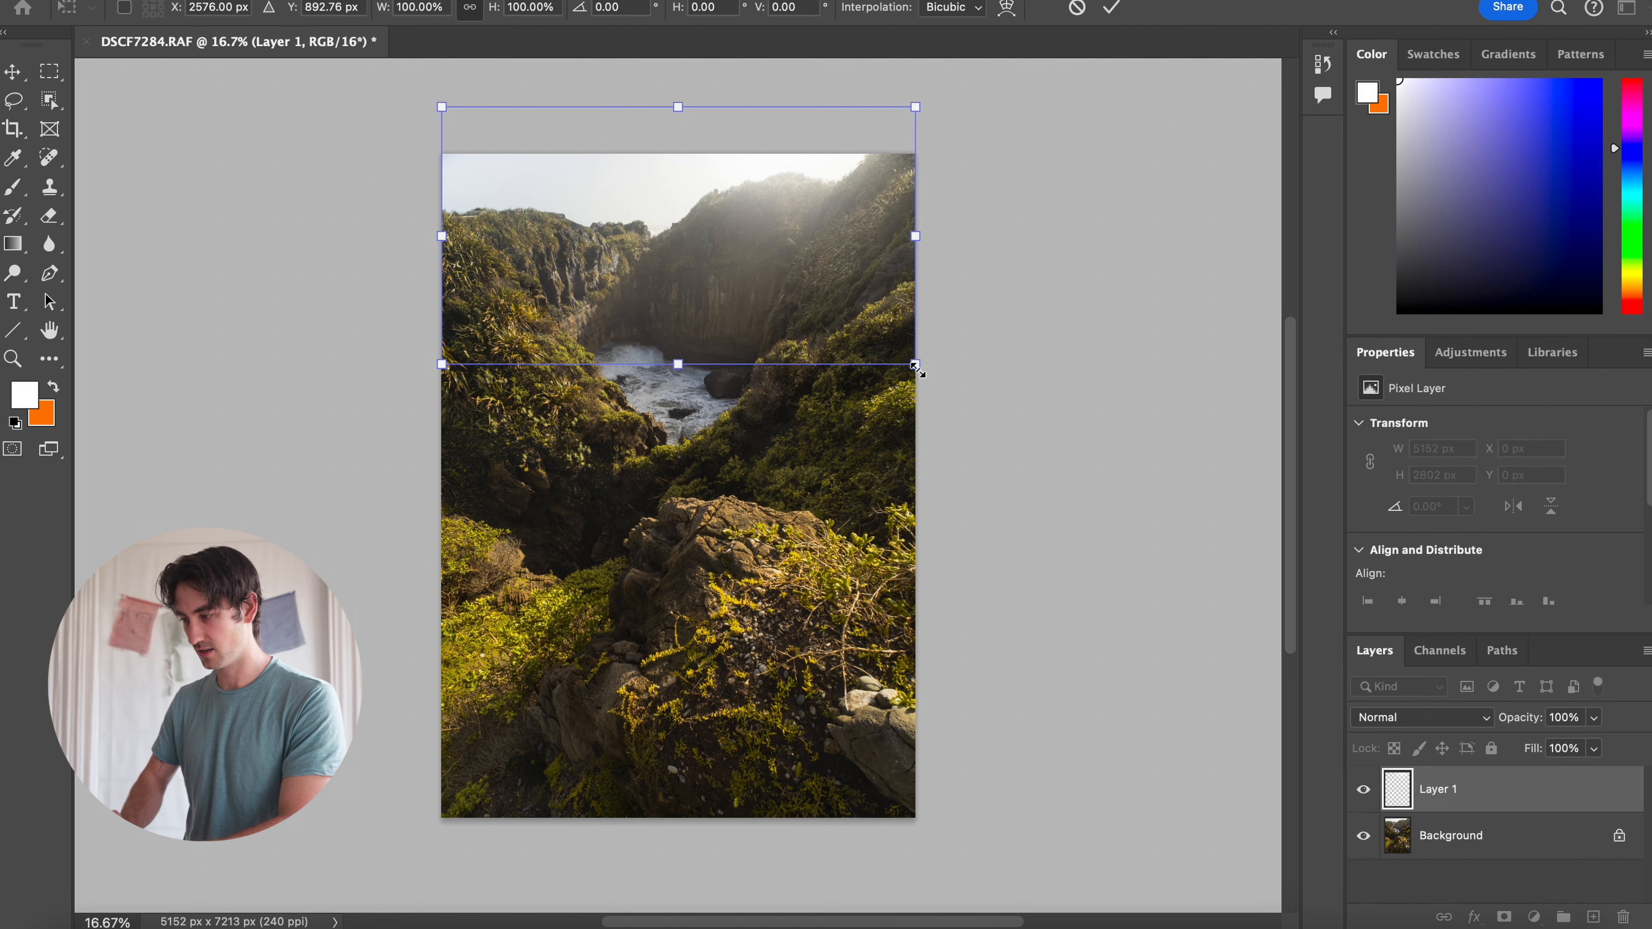
left_click_drag(916, 367, 902, 330)
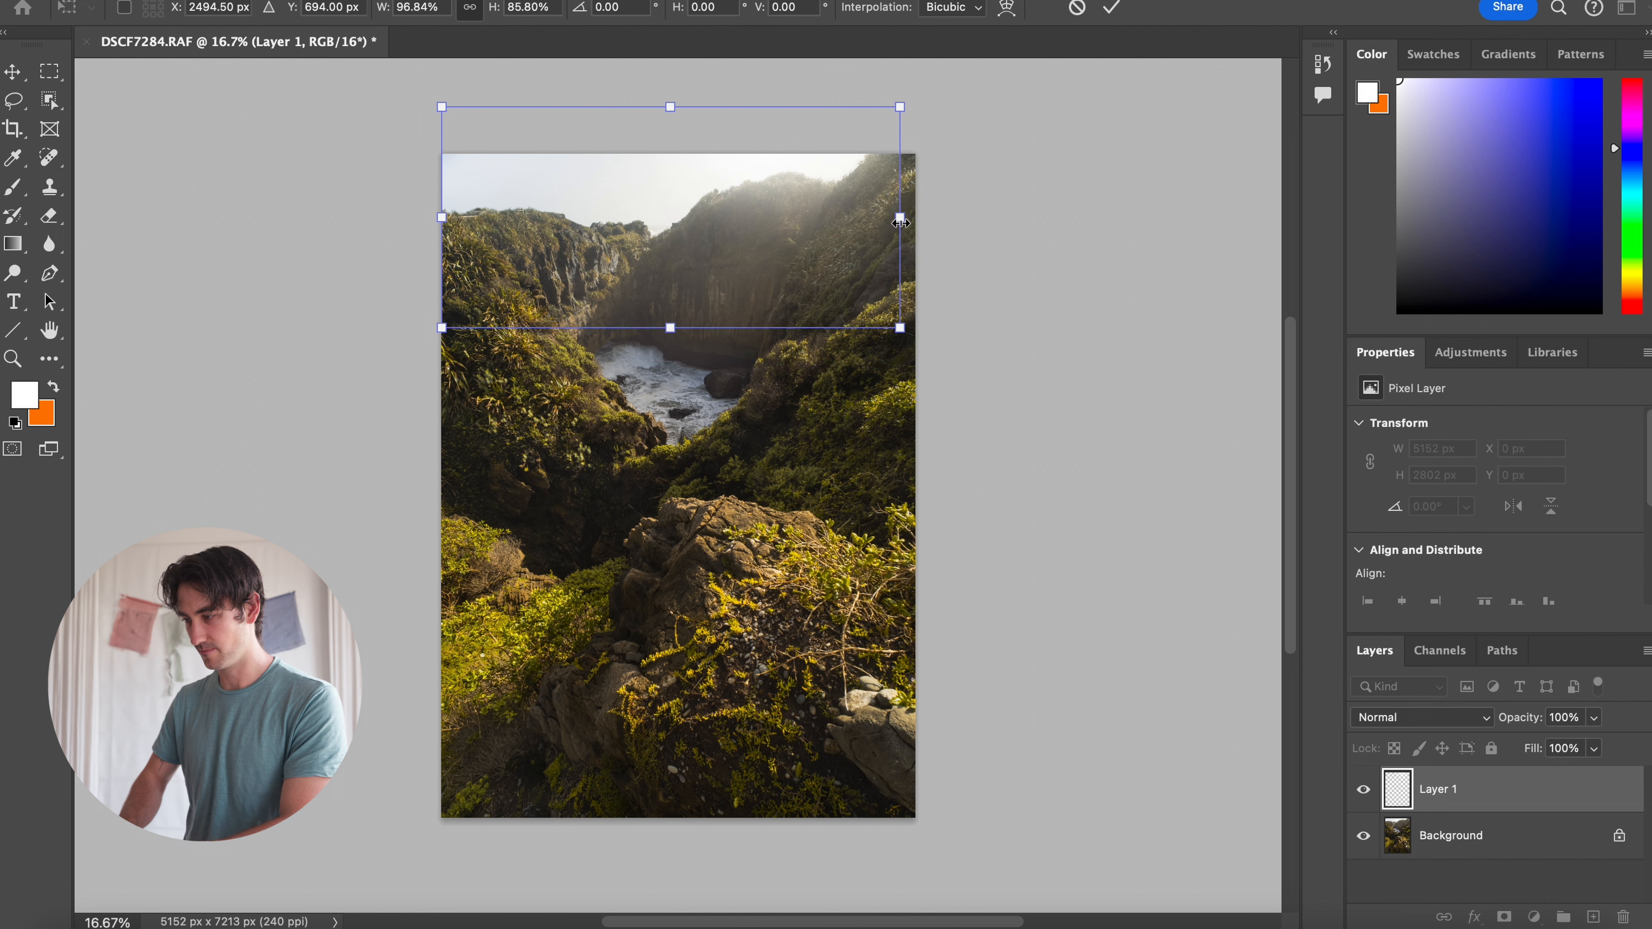
left_click_drag(900, 222, 915, 221)
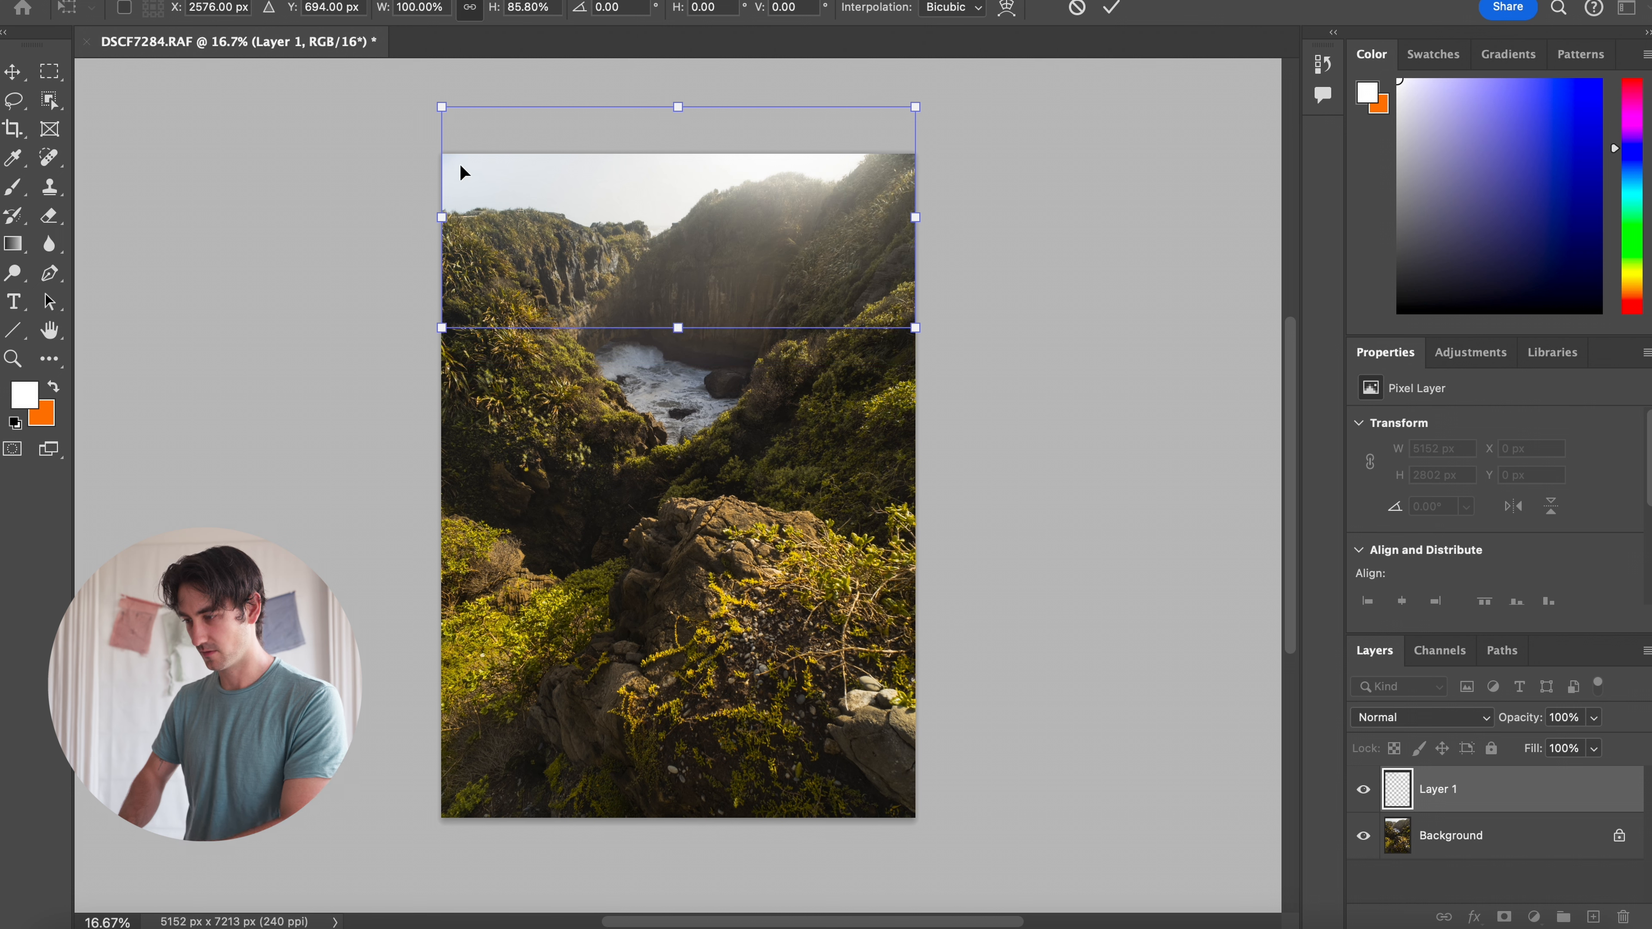
left_click_drag(442, 334, 381, 423)
left_click_drag(378, 428, 377, 427)
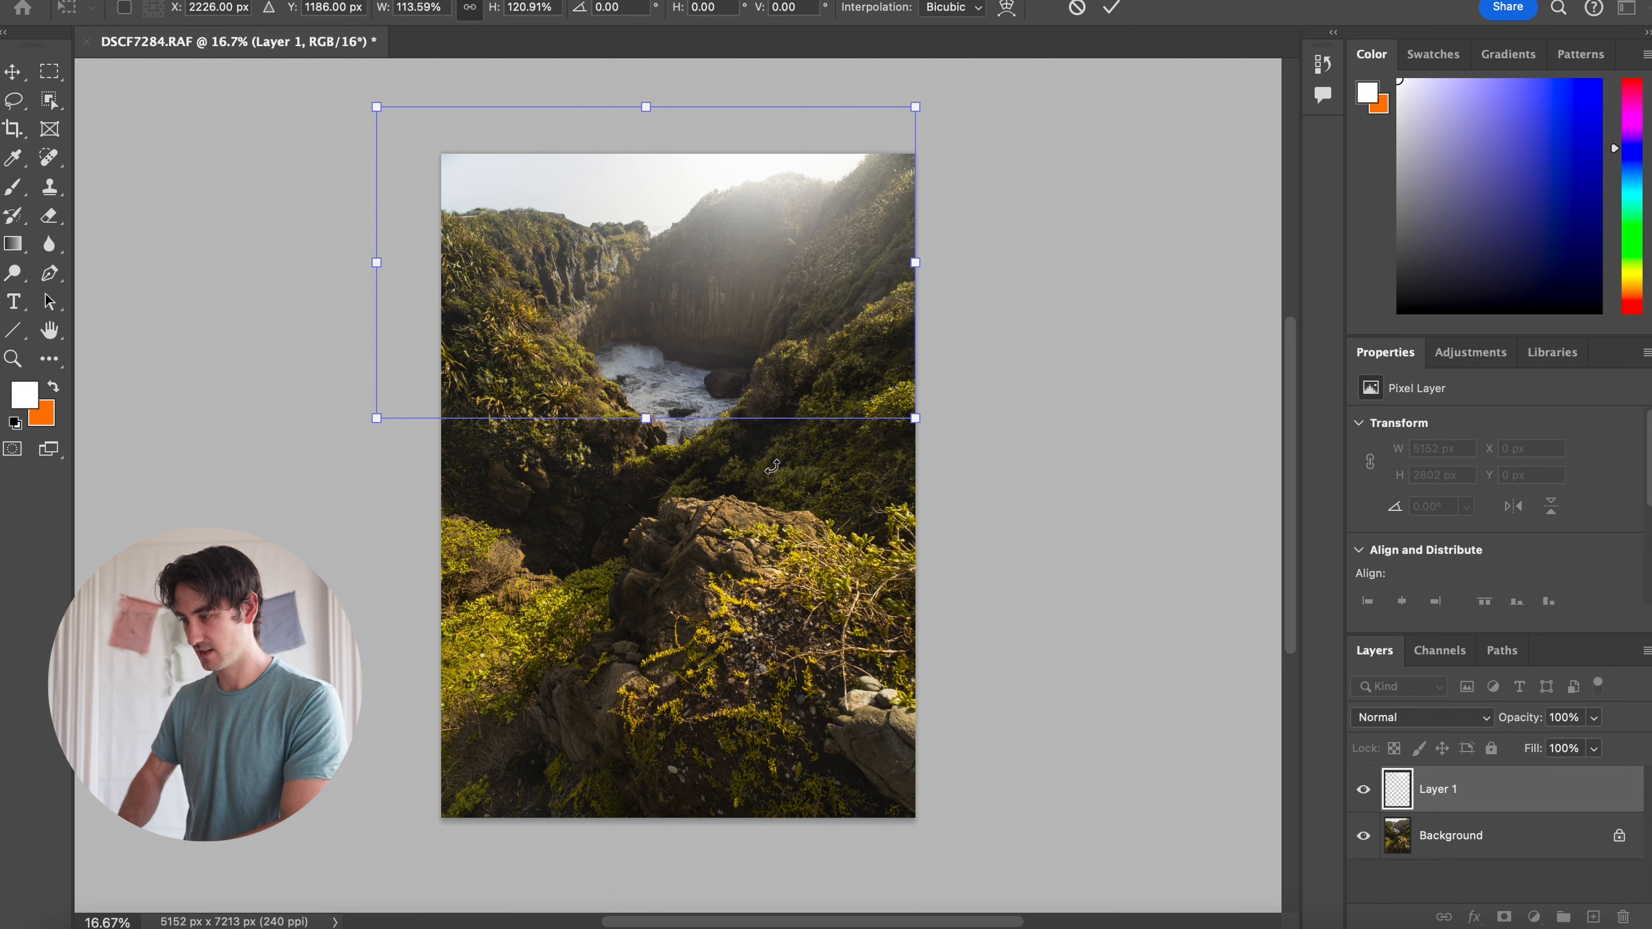
key("Return")
key("b")
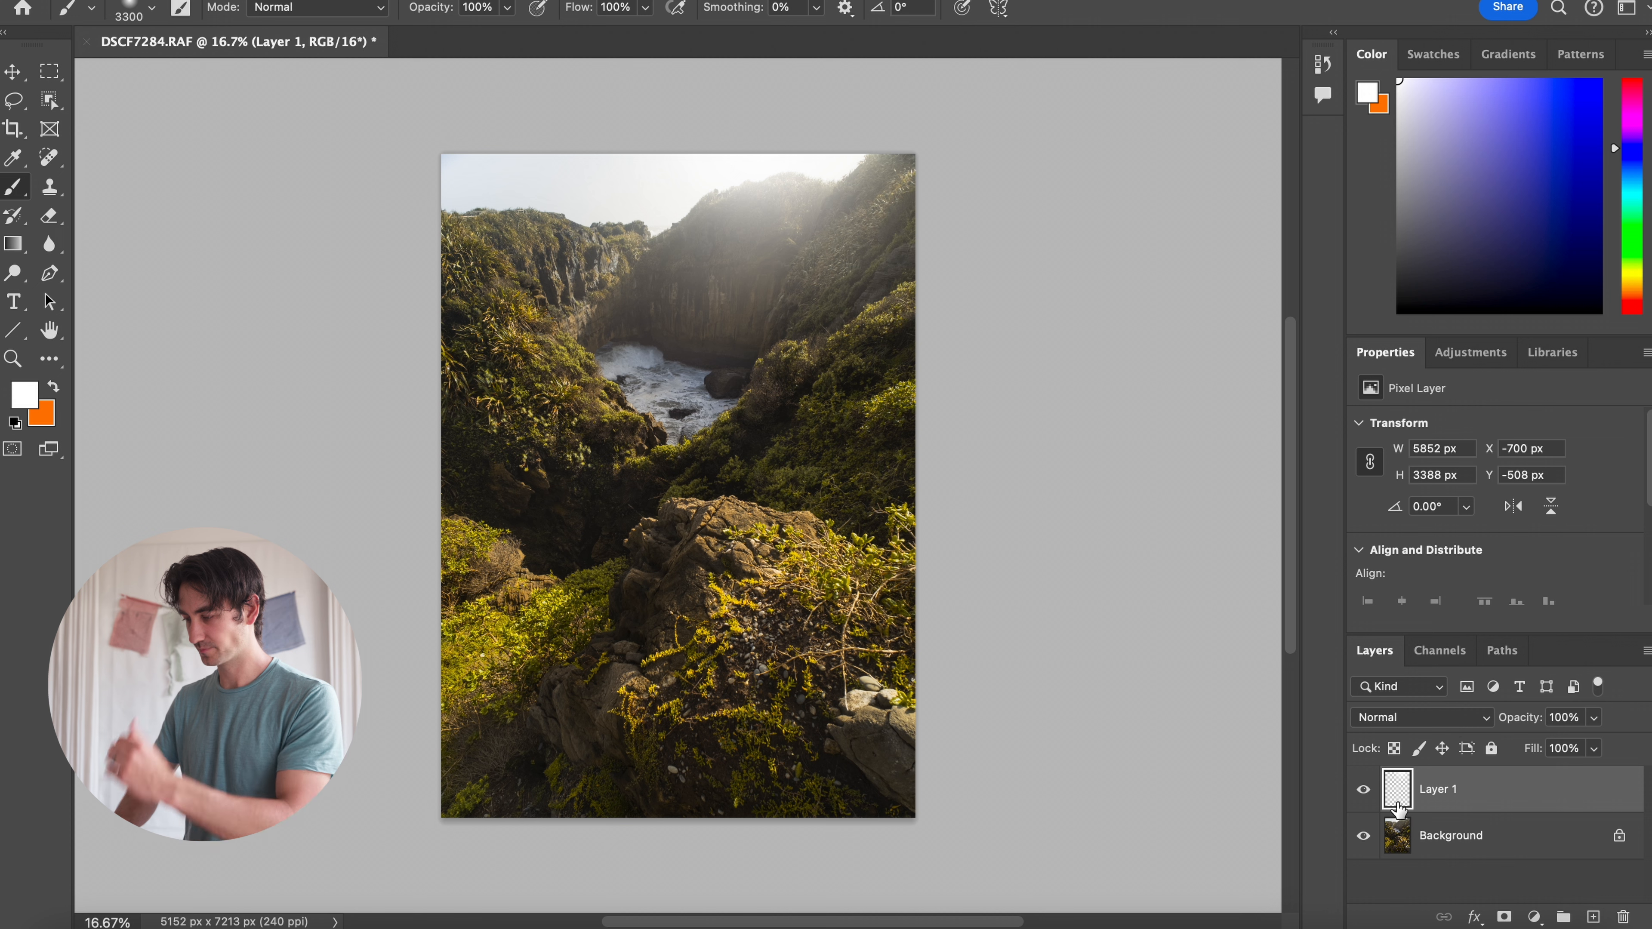
Add another layer and paint a second white dab over the bright ridge of the far hill.
left_click(1593, 916)
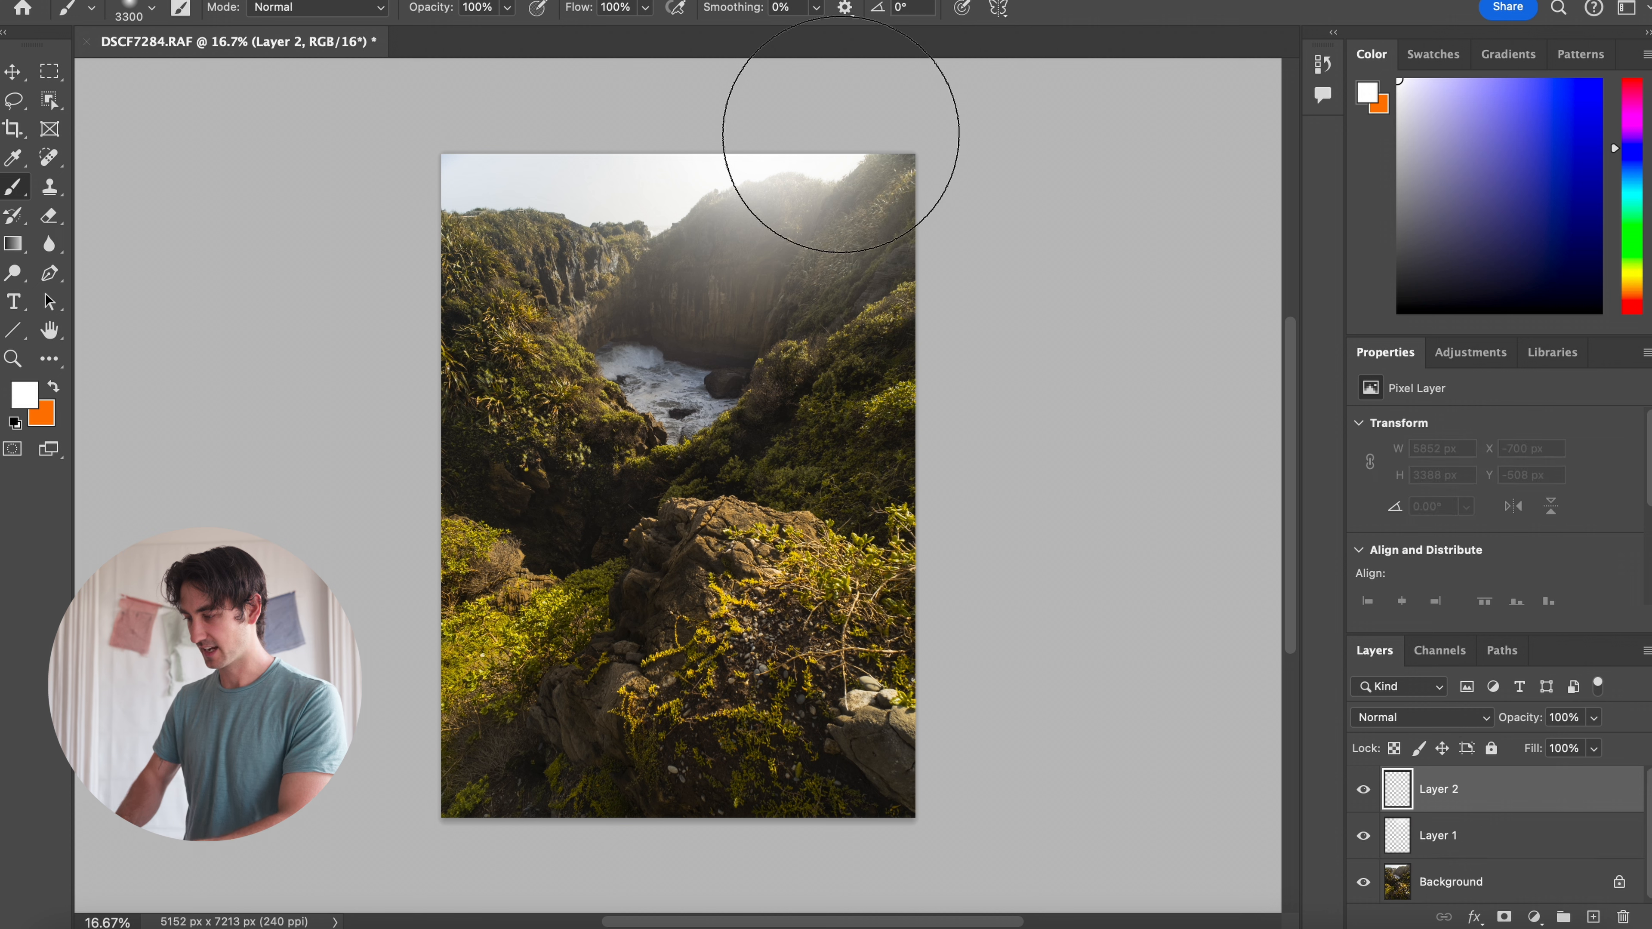
left_click(804, 182)
Set the second glow layer's blend mode to Soft Light and its opacity to 20%.
left_click(1450, 721)
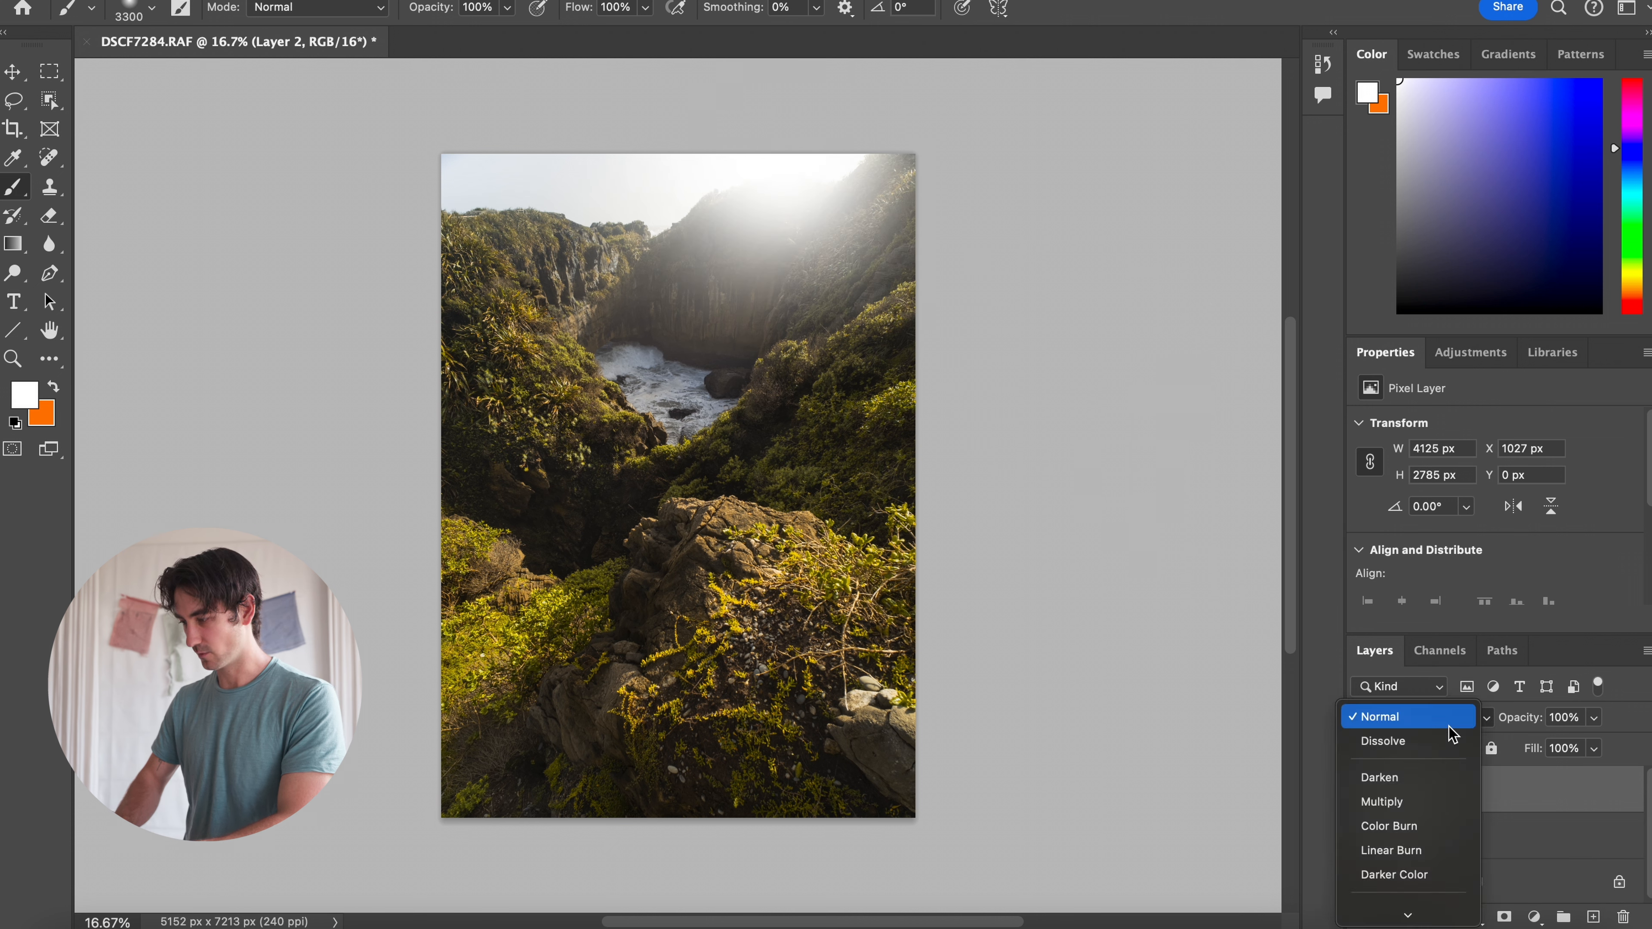
left_click(1450, 725)
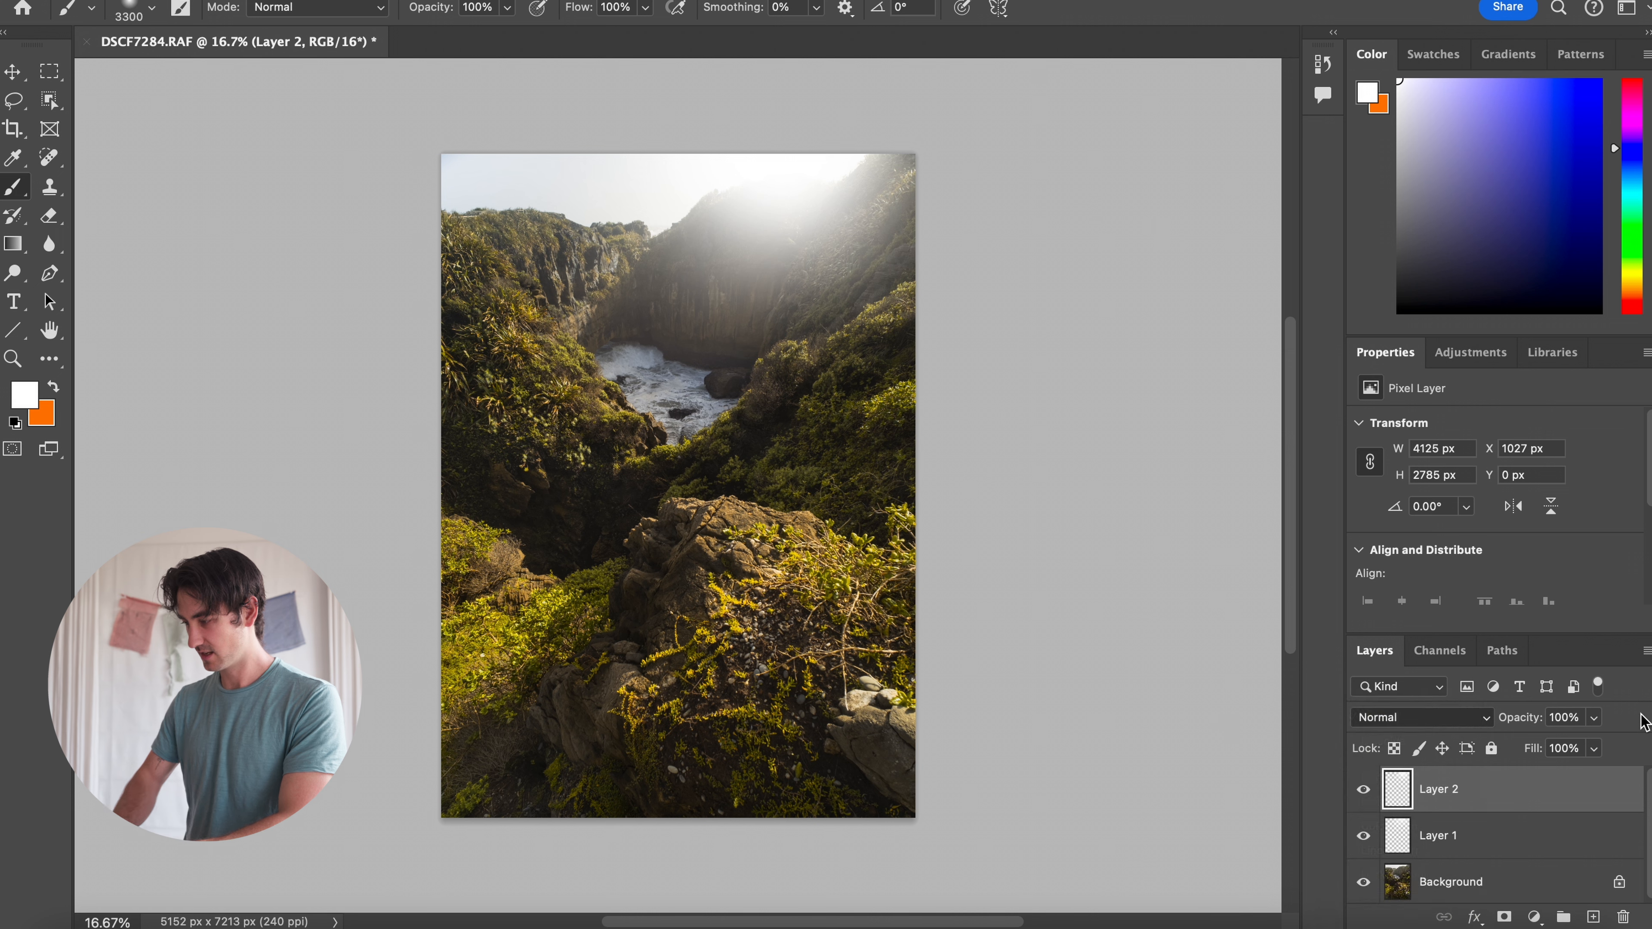
left_click(1377, 721)
key("Down")
key("Down")
key("Down")
key("Down")
key("Down")
key("Down")
key("Down")
key("Down")
key("Down")
key("Down")
key("Down")
key("Down")
key("Down")
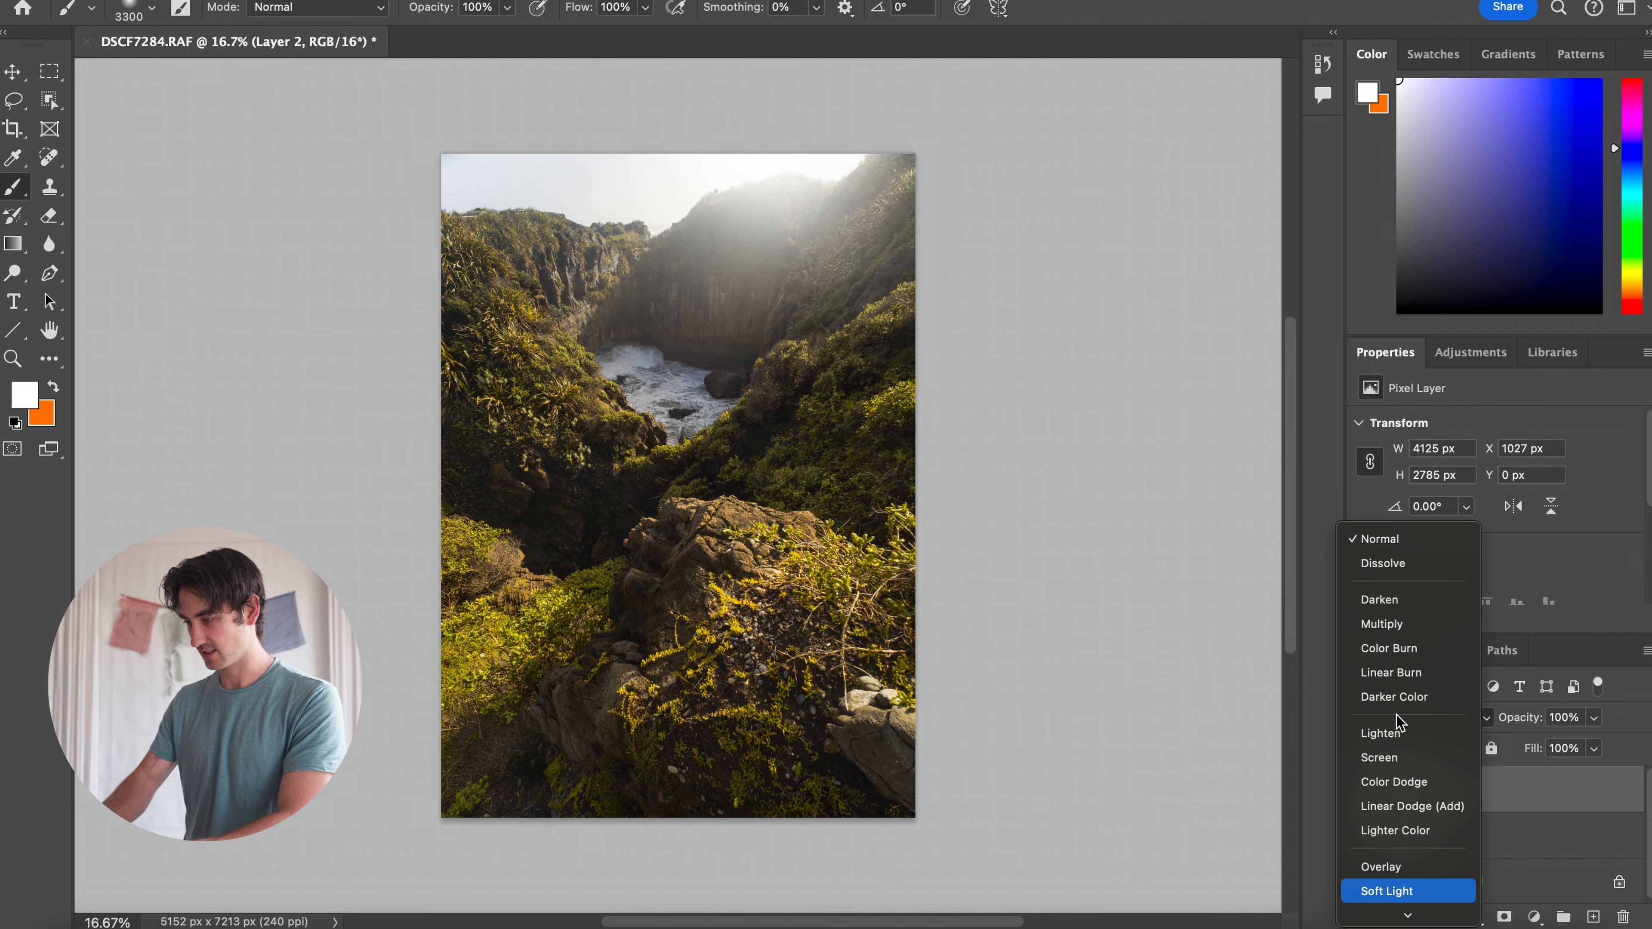
key("Return")
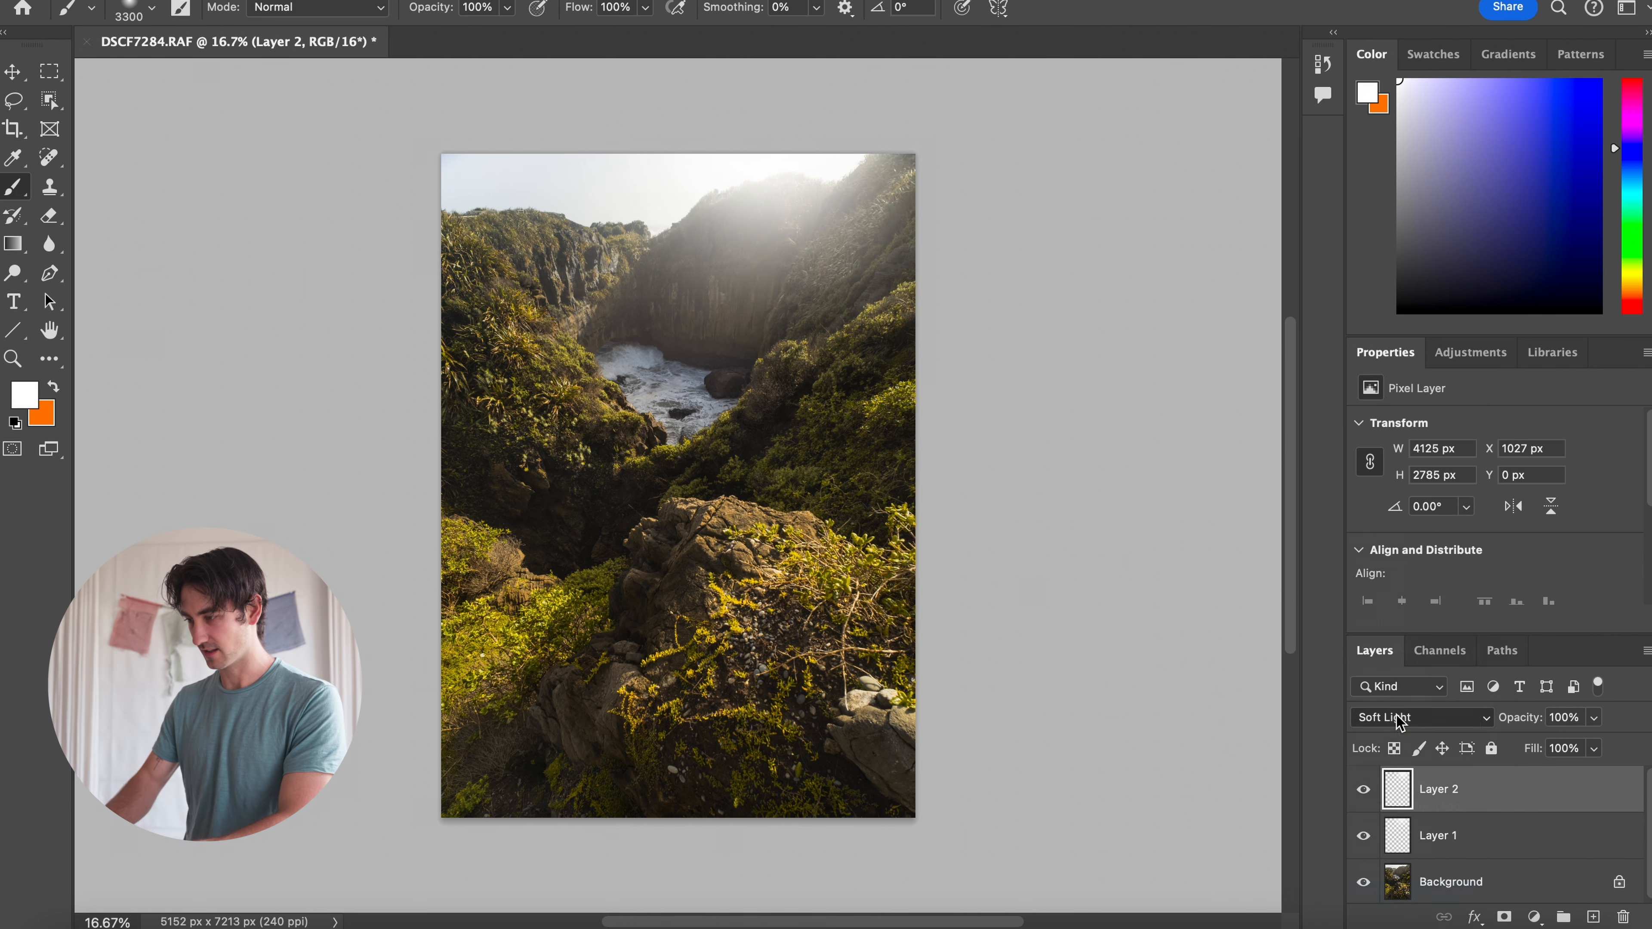
left_click(1565, 717)
type("2")
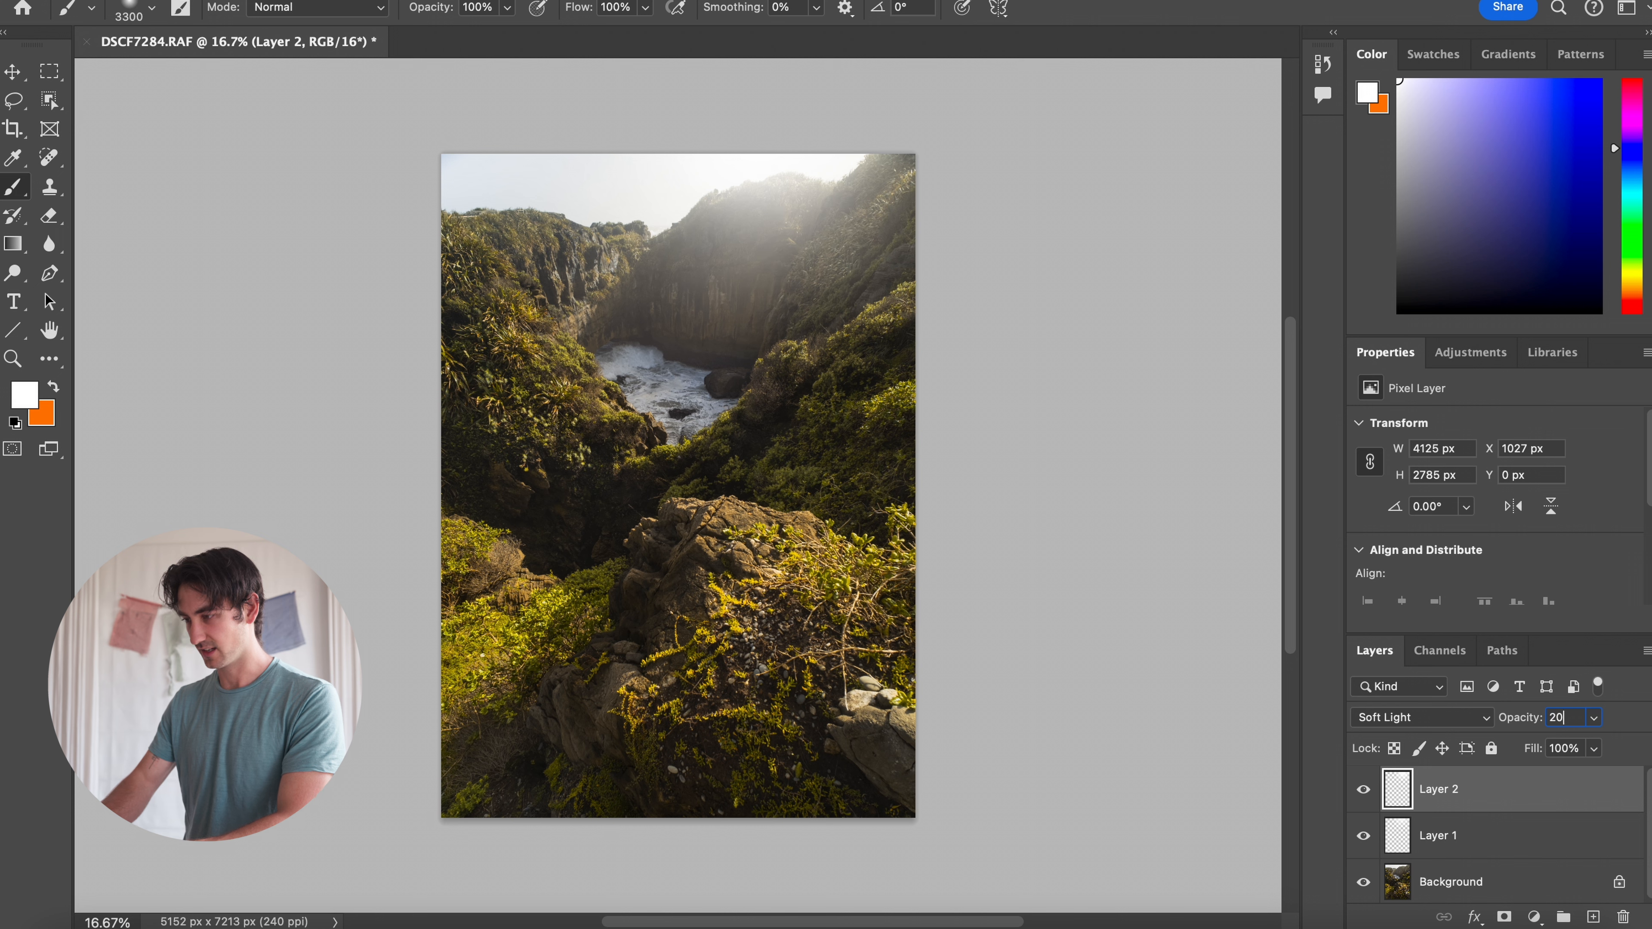
Free-transform the second glow to about 125% width and 180% height, then shift it slightly above the photo's upper edge.
key("ctrl+t")
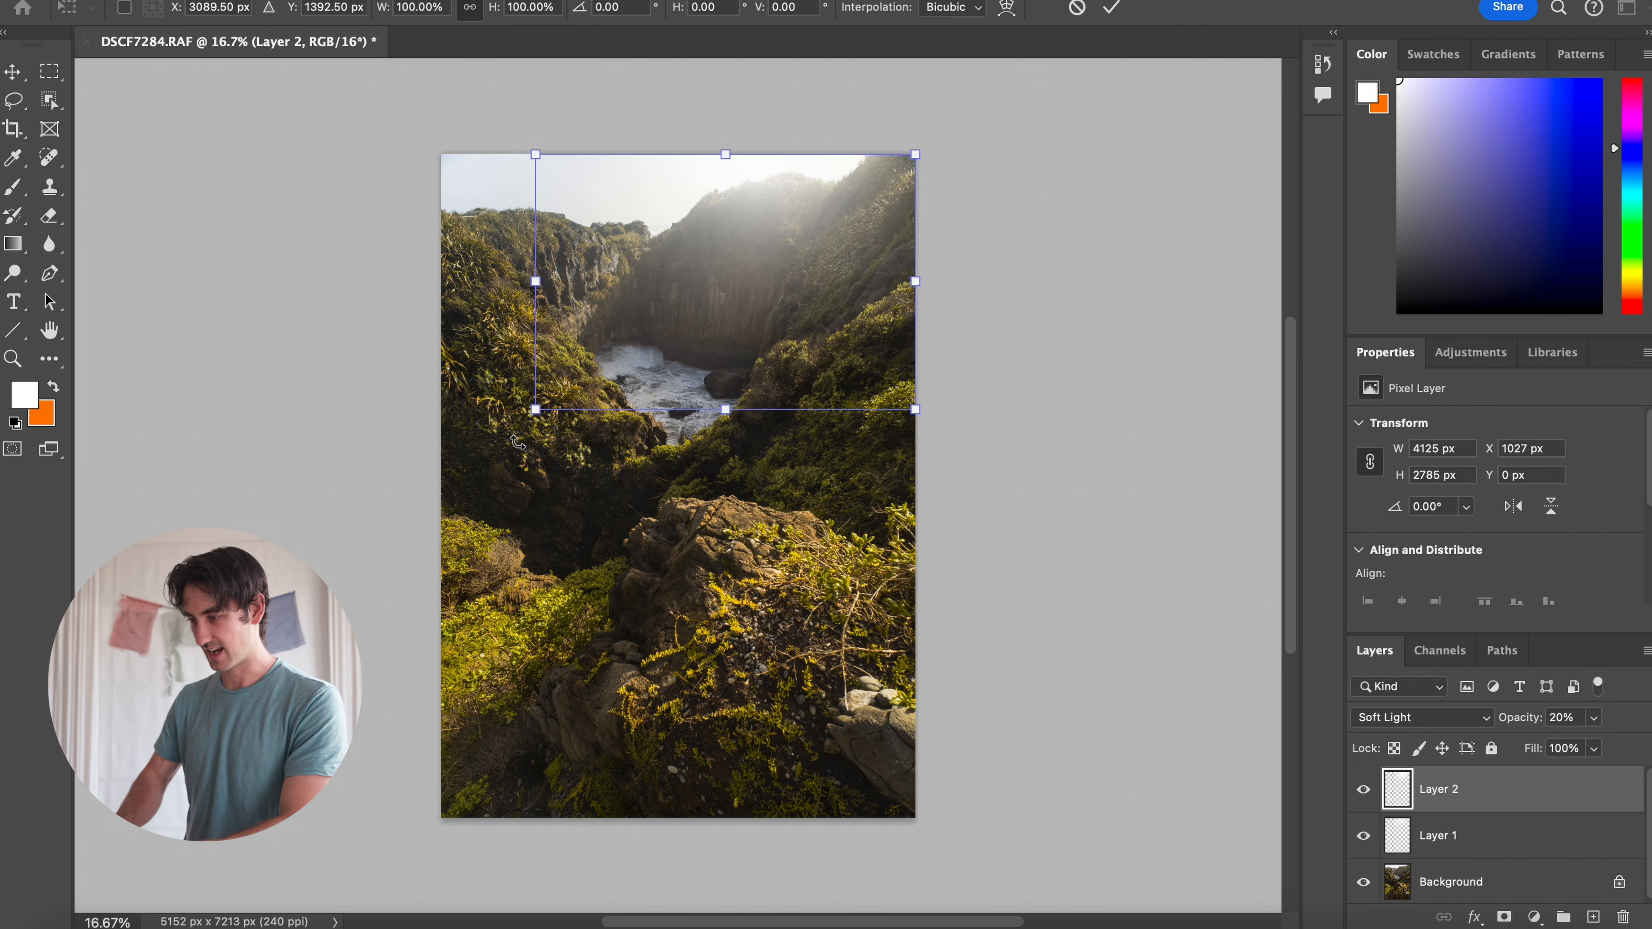
left_click_drag(536, 411, 443, 615)
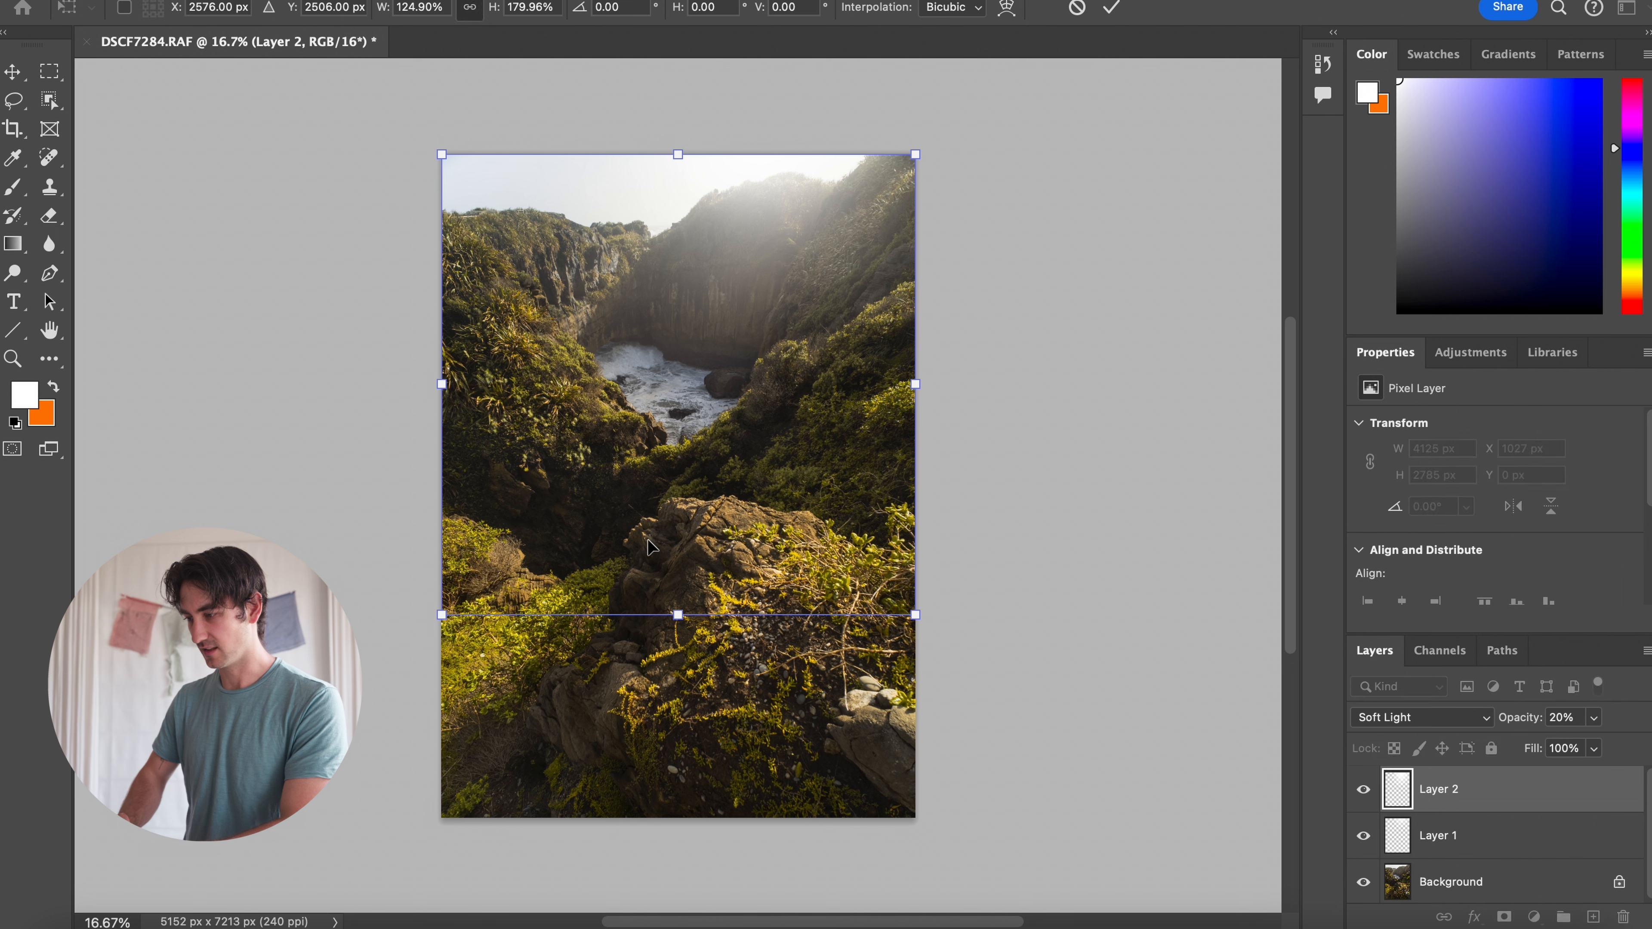
left_click_drag(652, 549, 649, 508)
key("Return")
key("b")
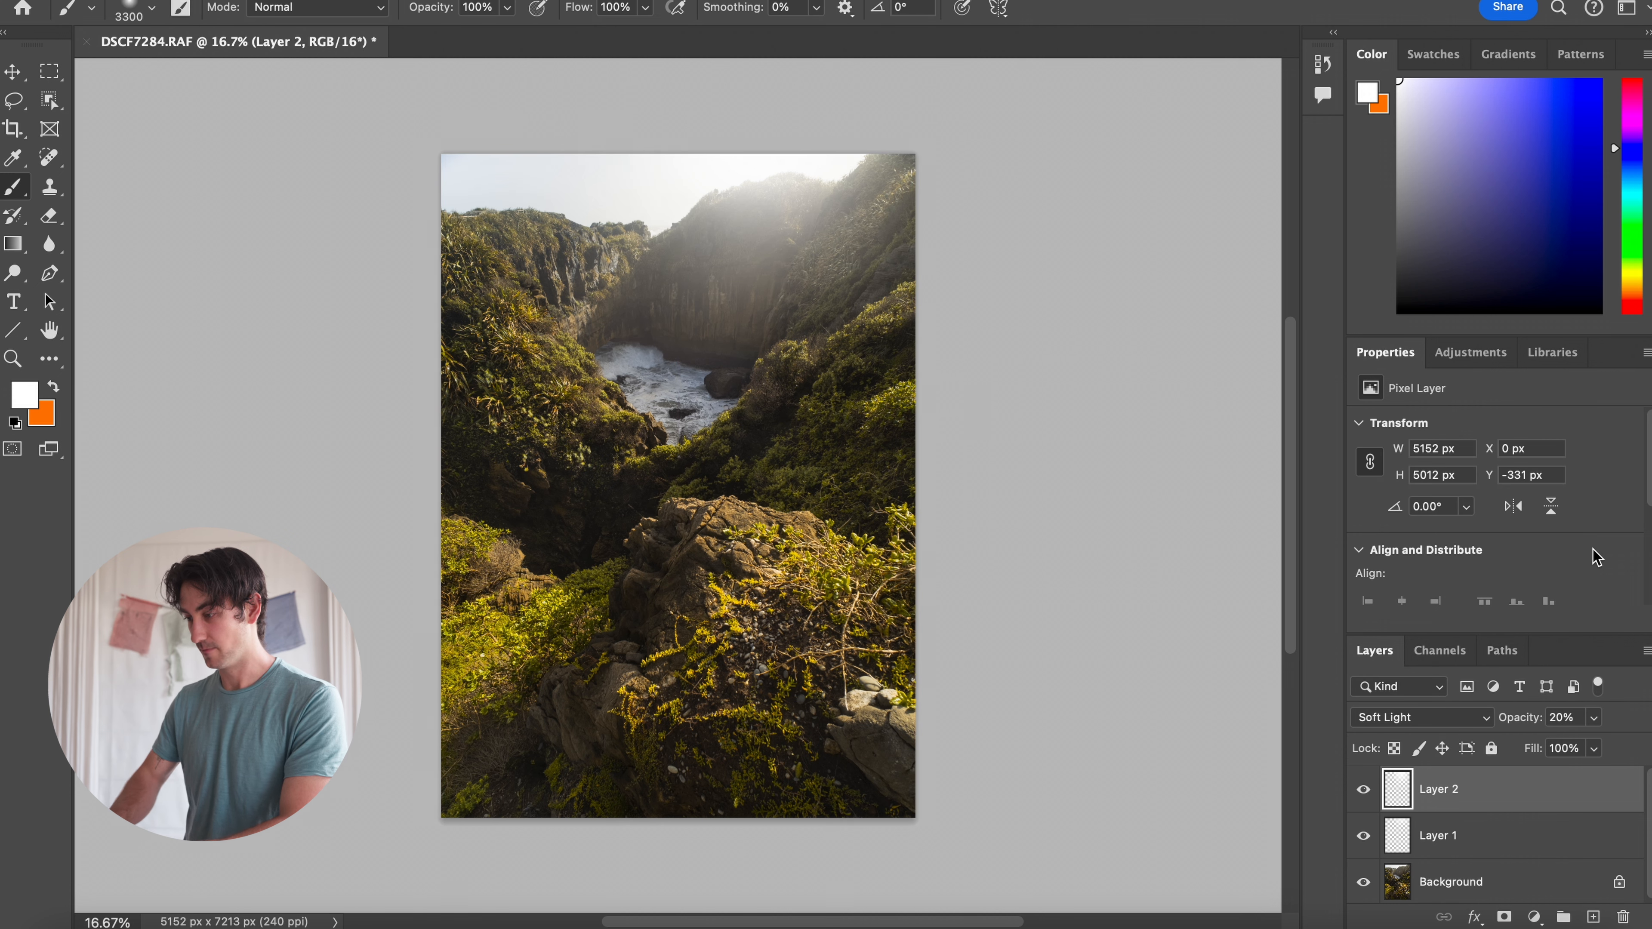
Add a third layer with a white dab on the photo's right edge over the hillside and stretch the dab downward.
left_click(1593, 917)
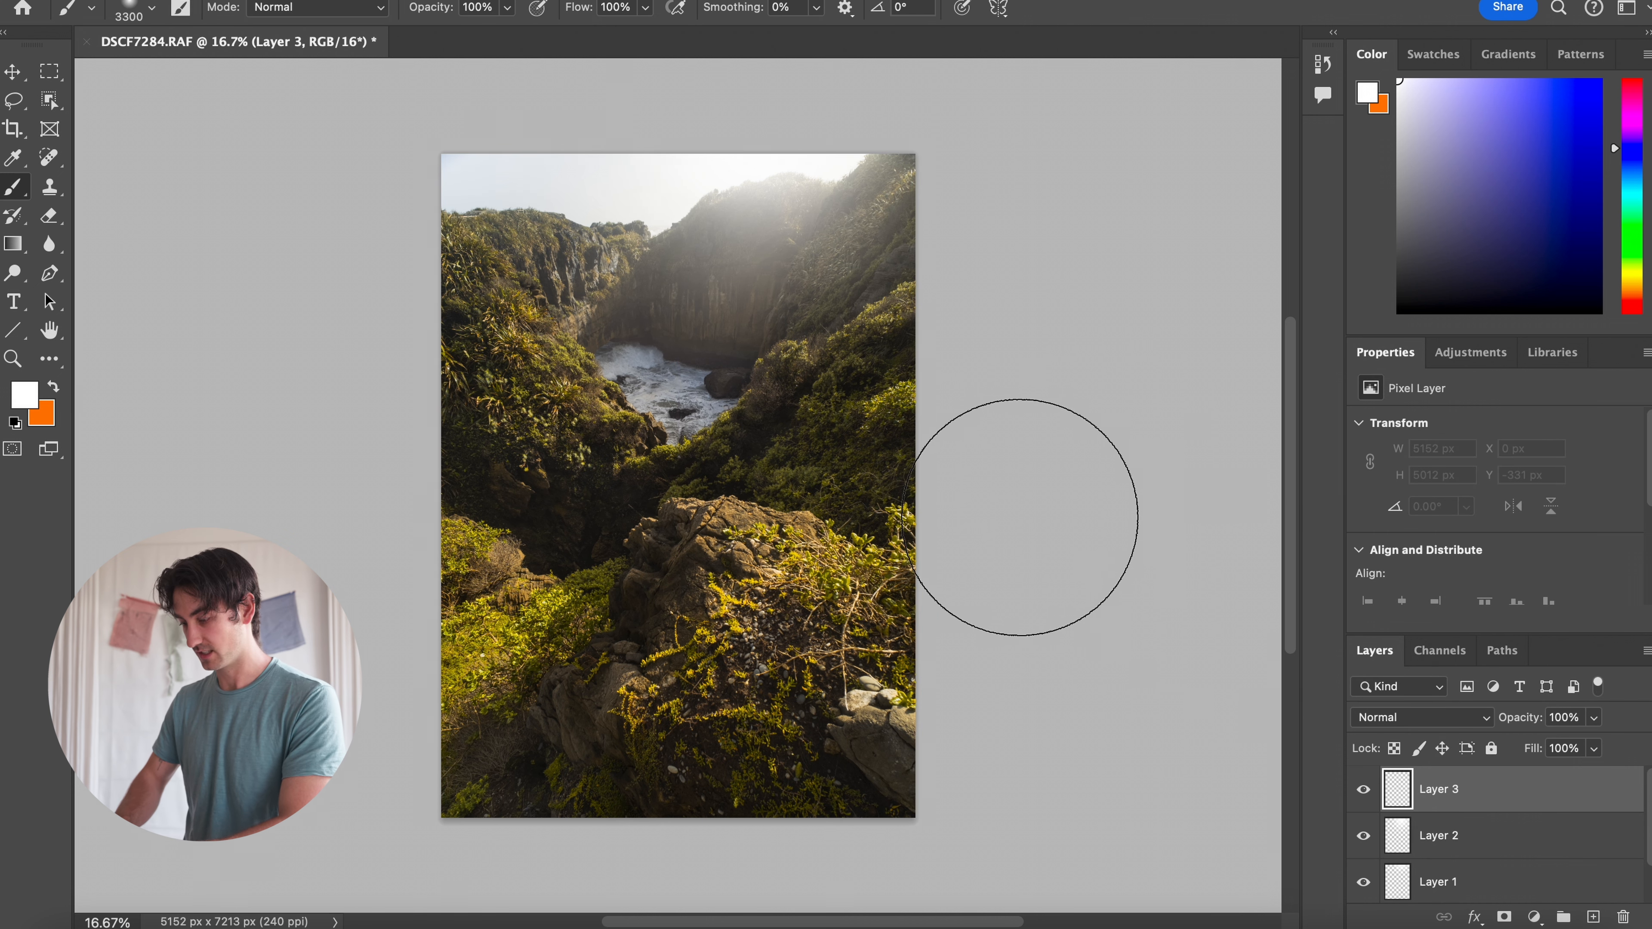
left_click(933, 361)
key("ctrl+t")
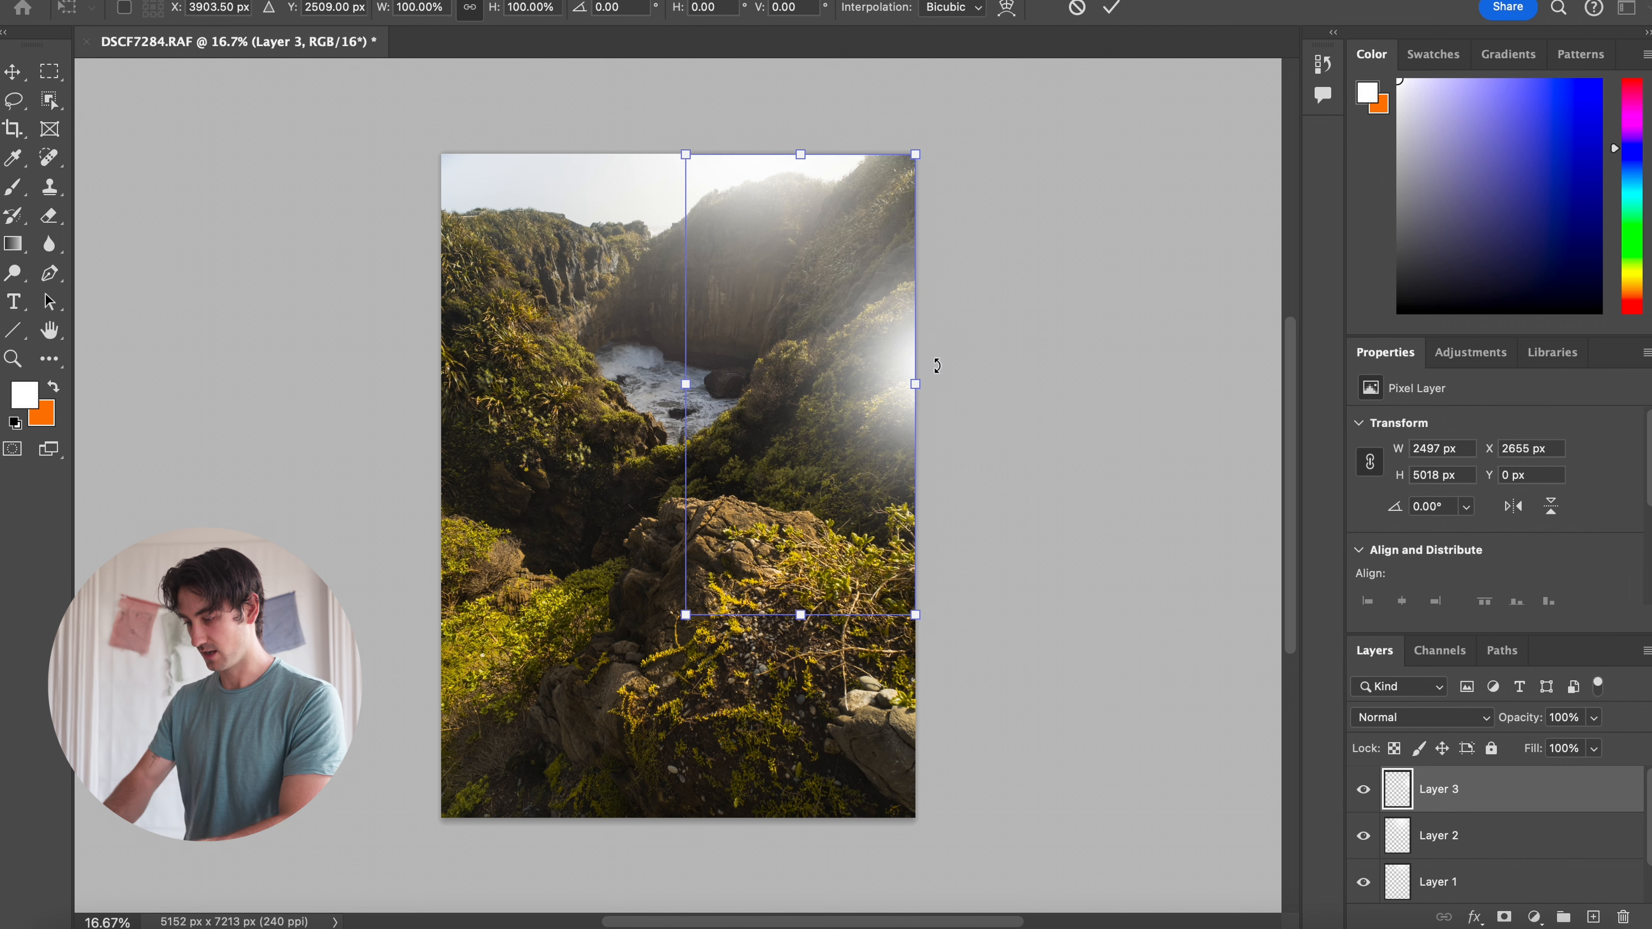
left_click_drag(800, 616, 801, 729)
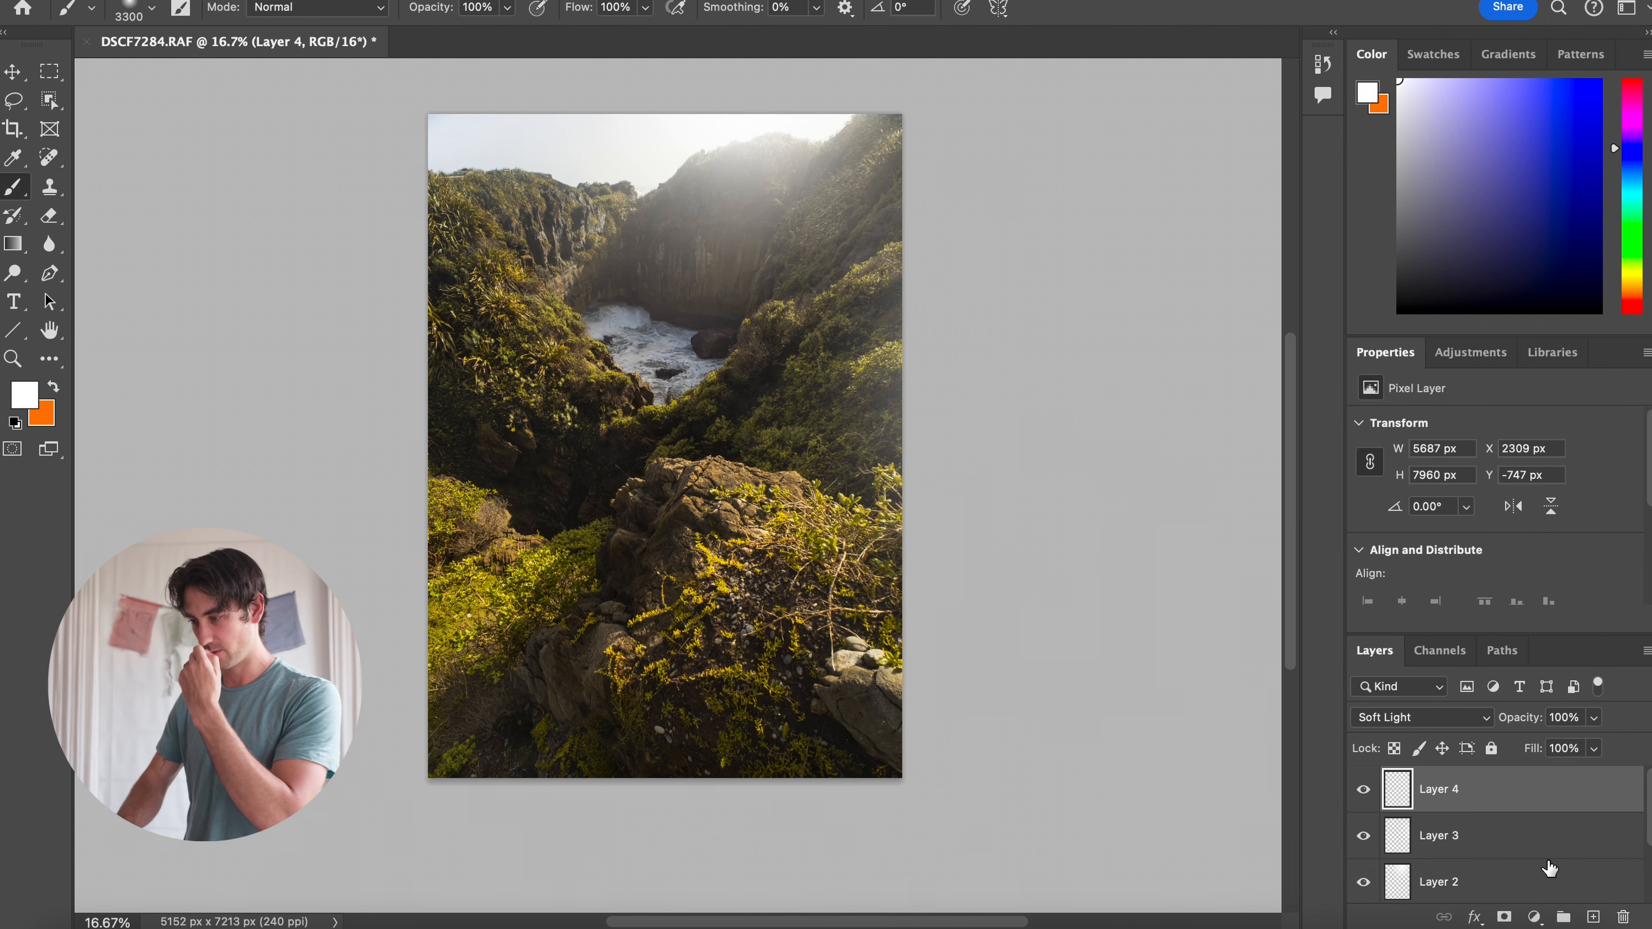
Add a new layer on top and paint one orange dab over the bright sky above the far hill.
left_click(1592, 916)
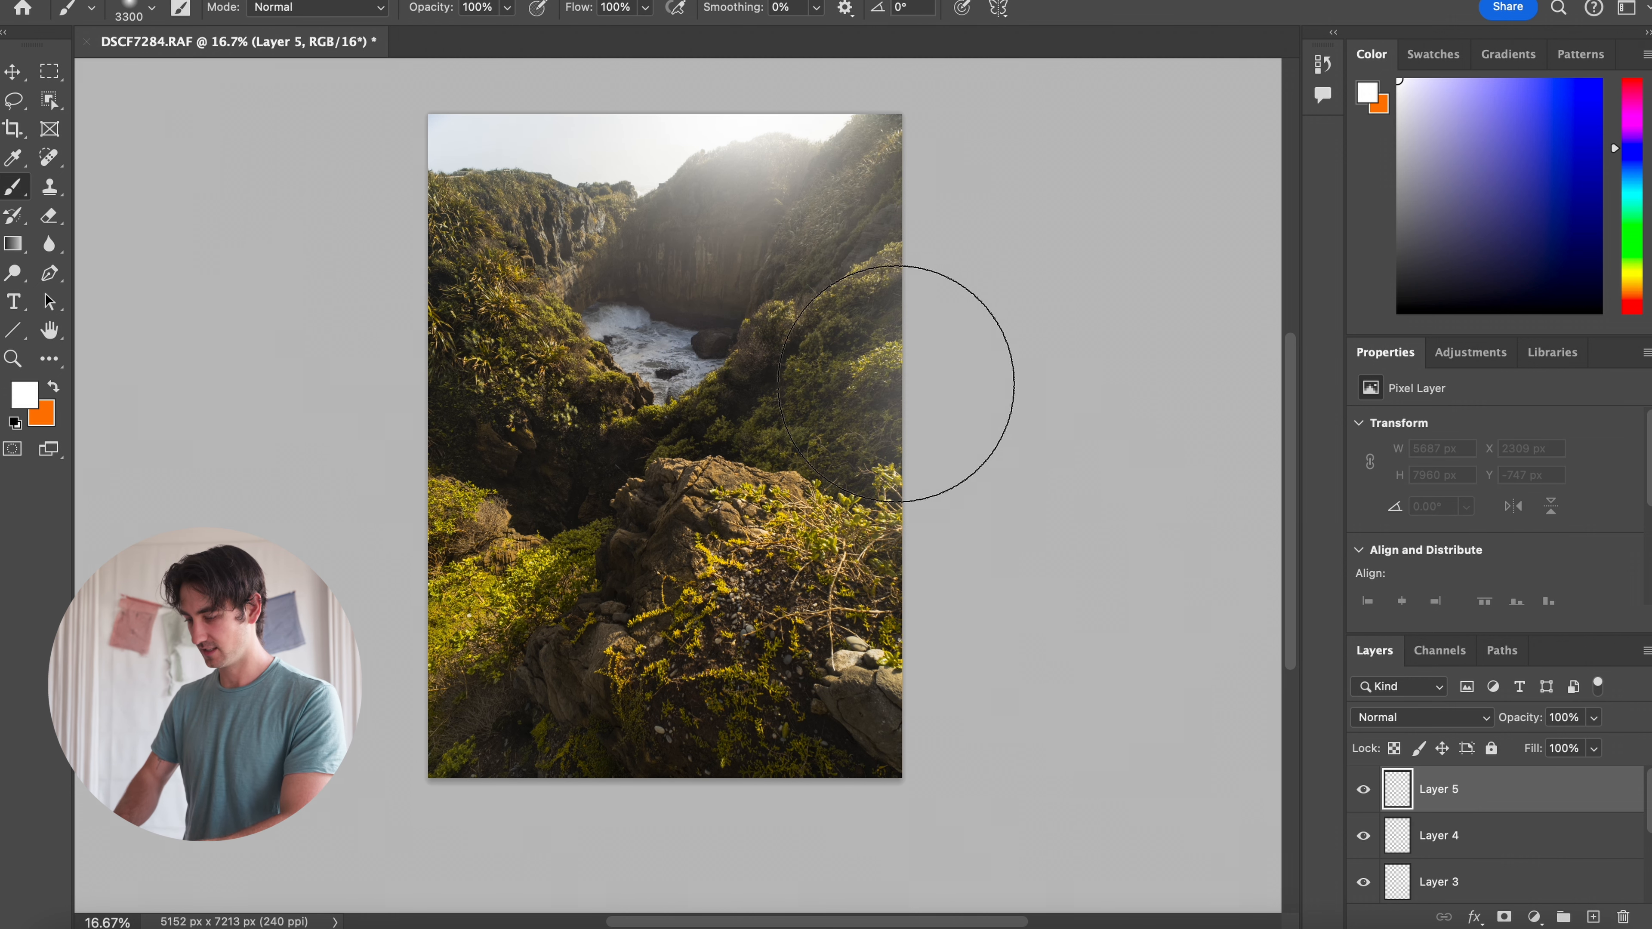
key("x")
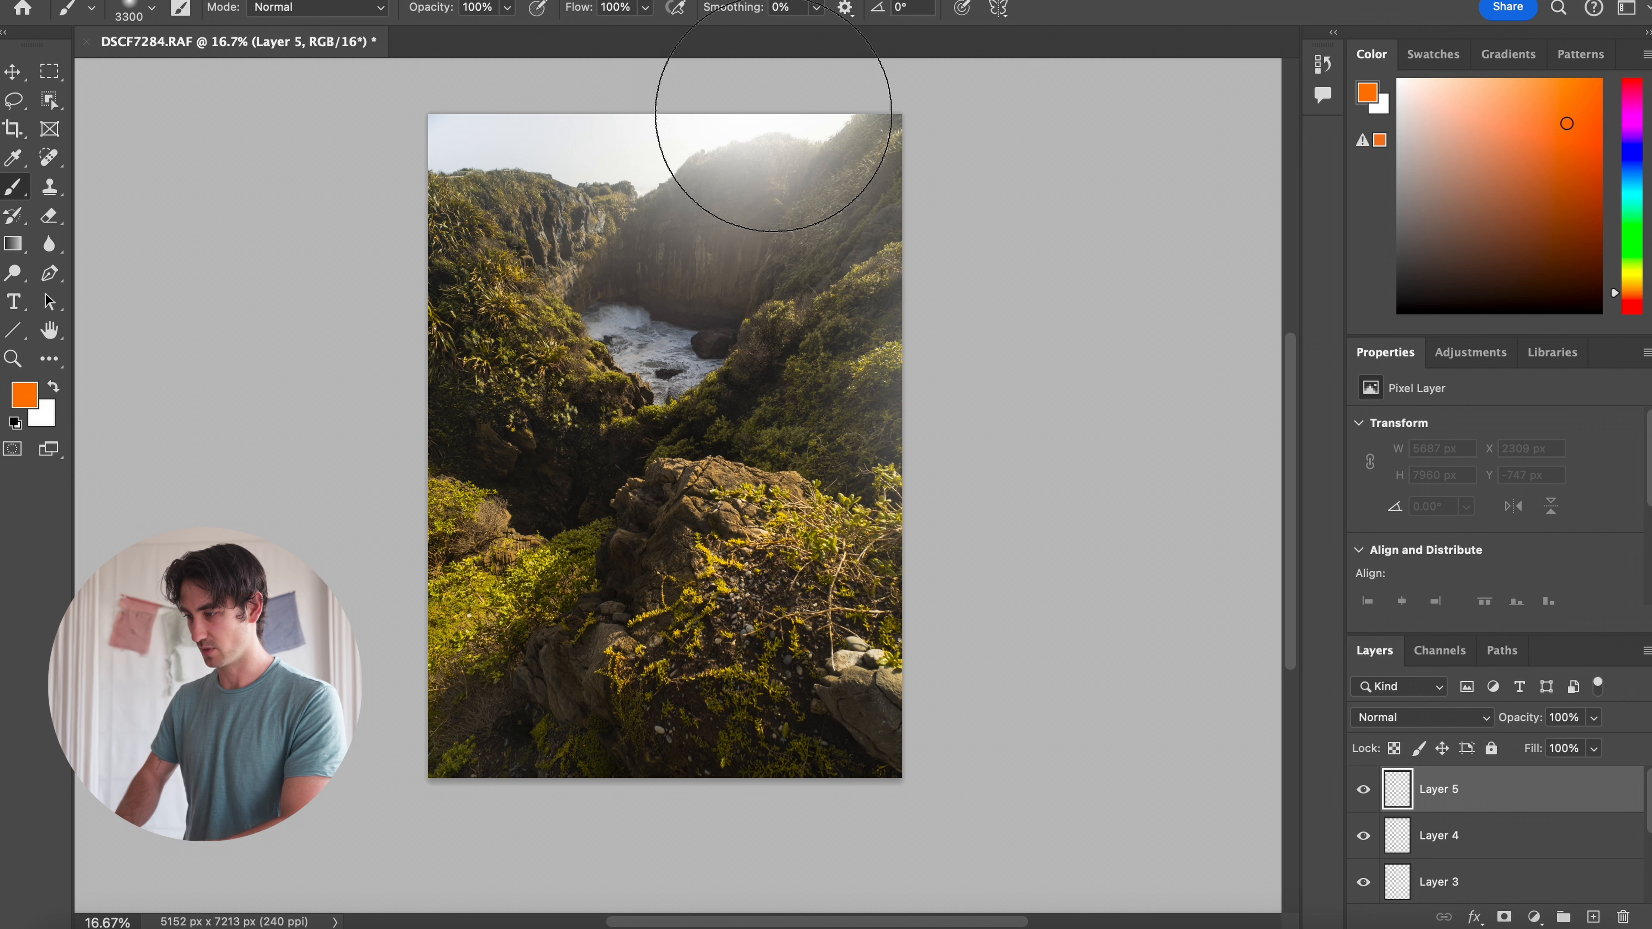
left_click(774, 111)
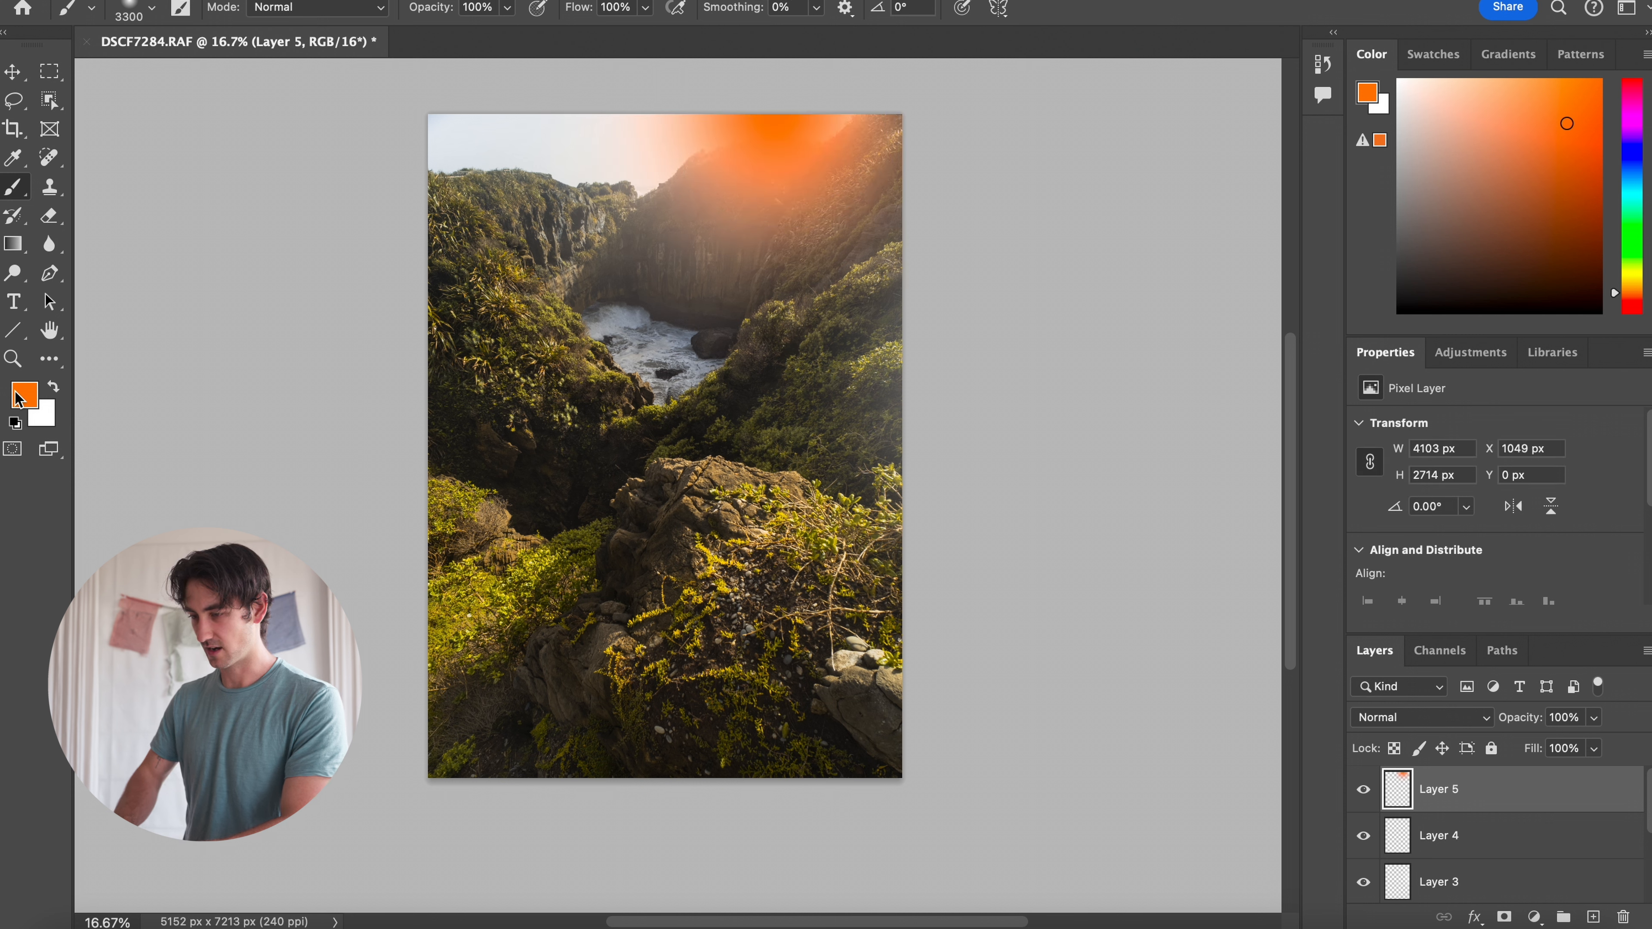
key("x")
key("x")
key("x")
key("x")
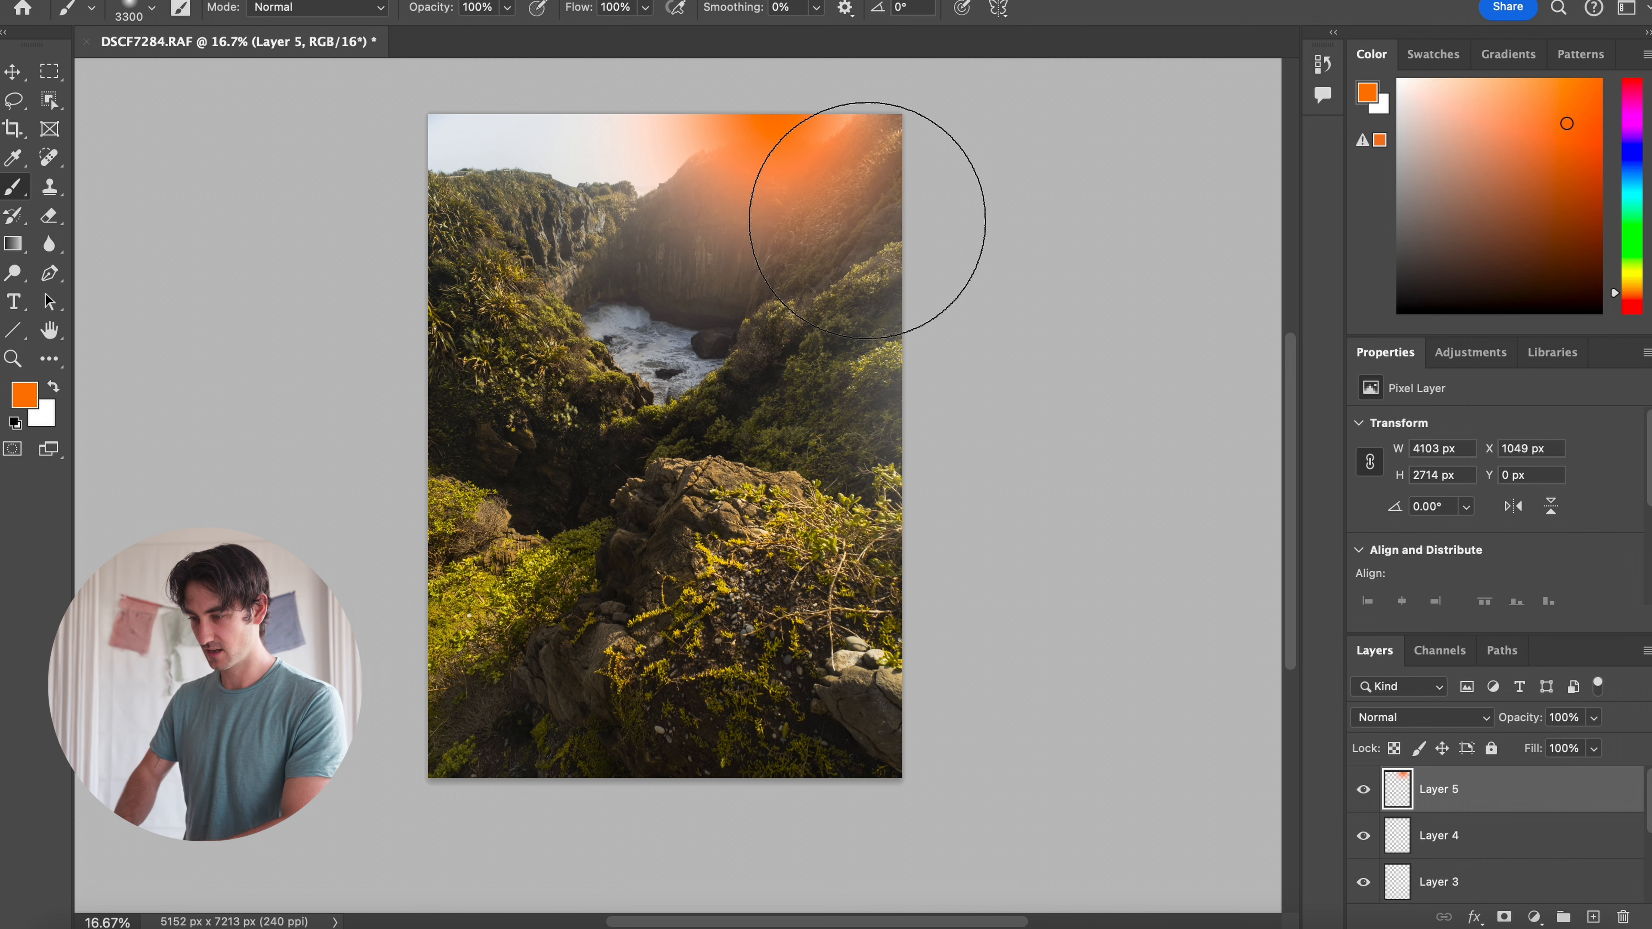
Set the orange glow layer's blend mode to Screen.
left_click(1444, 718)
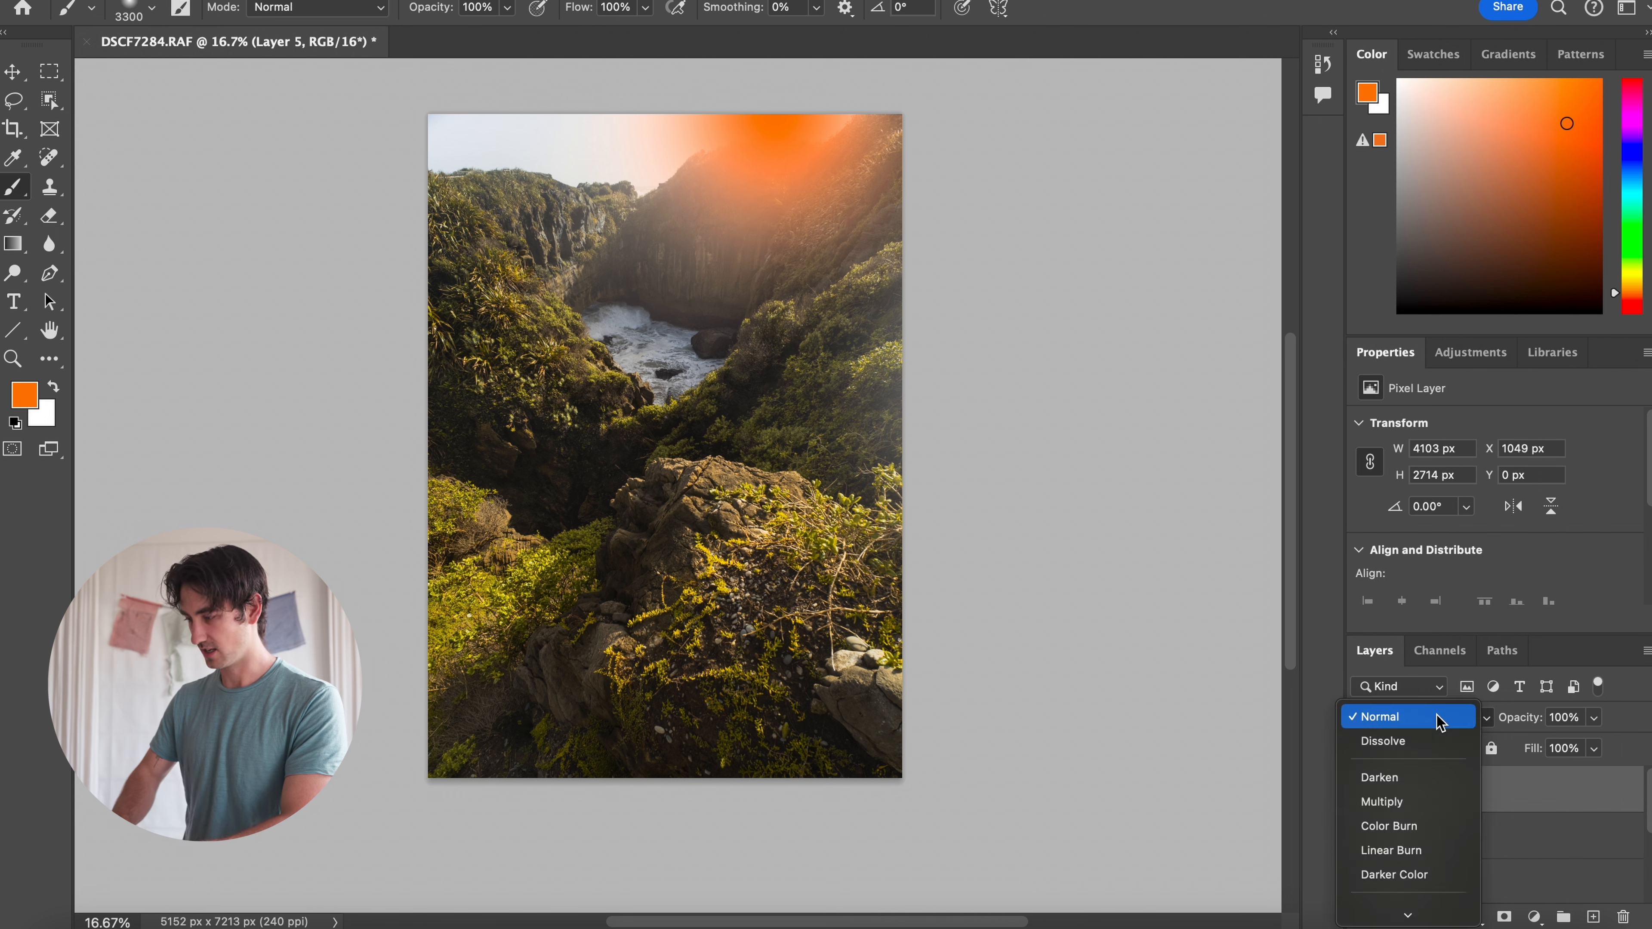
key("Down")
key("Down")
key("Down")
key("Down")
key("Down")
key("Down")
key("Down")
key("Down")
key("Return")
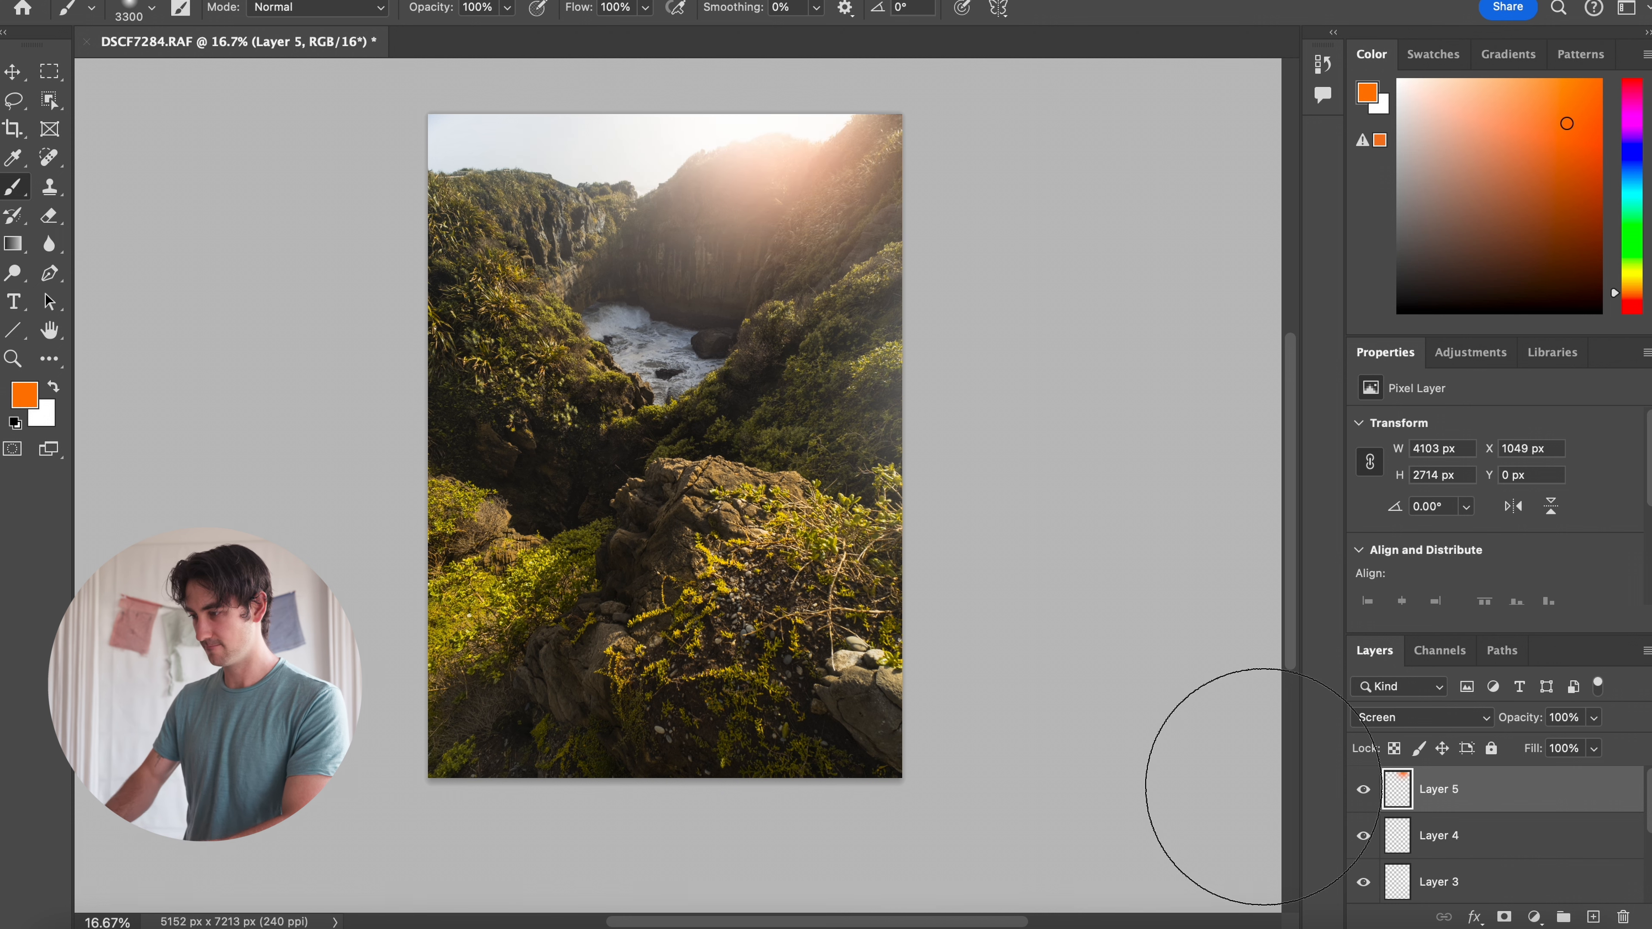
Set the orange glow layer's opacity to 25%.
left_click(1564, 717)
type("25")
key("Return")
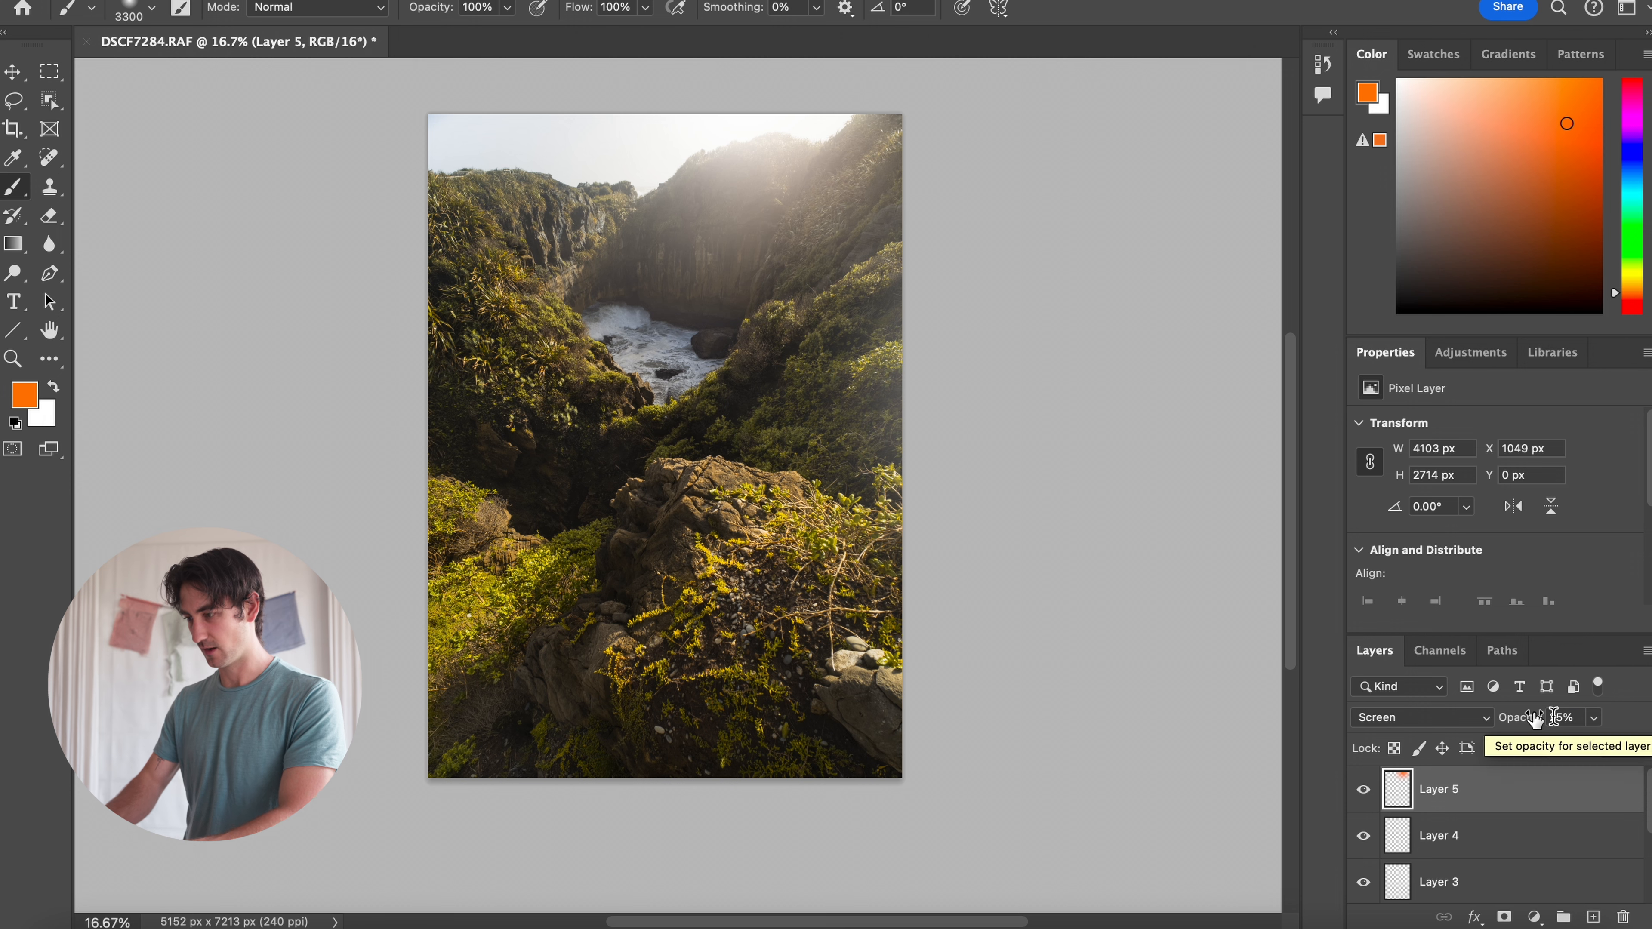
Free-transform the orange glow to about 112% width and 242% height, extending above the photo and aligned with its right edge.
key("ctrl+t")
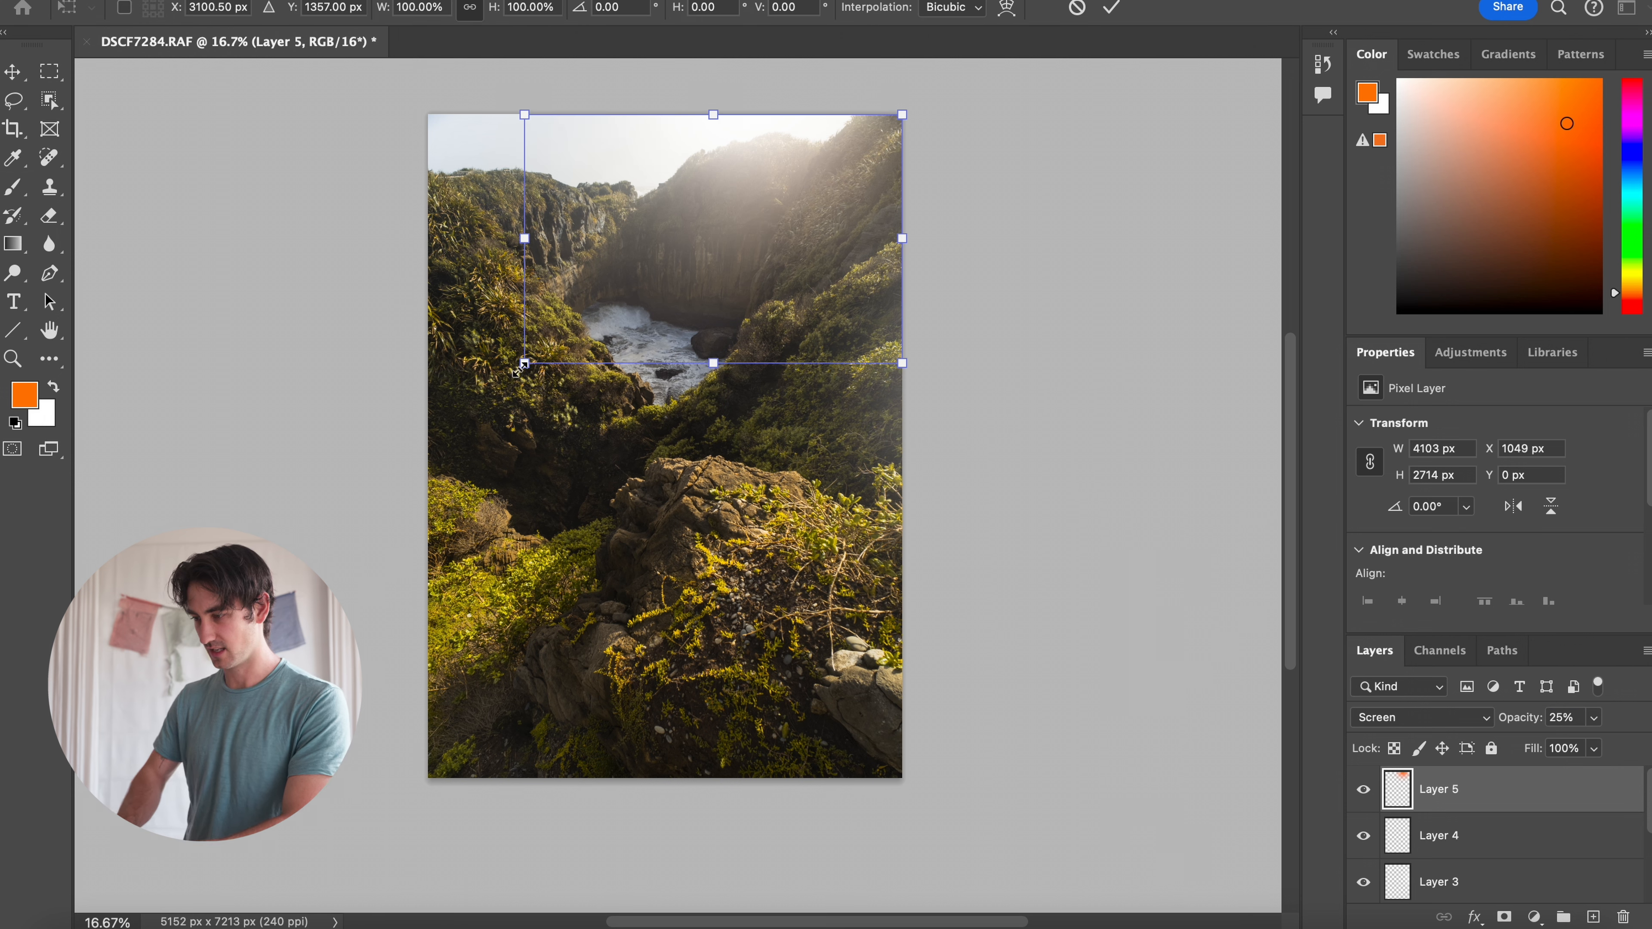
left_click_drag(518, 369, 392, 751)
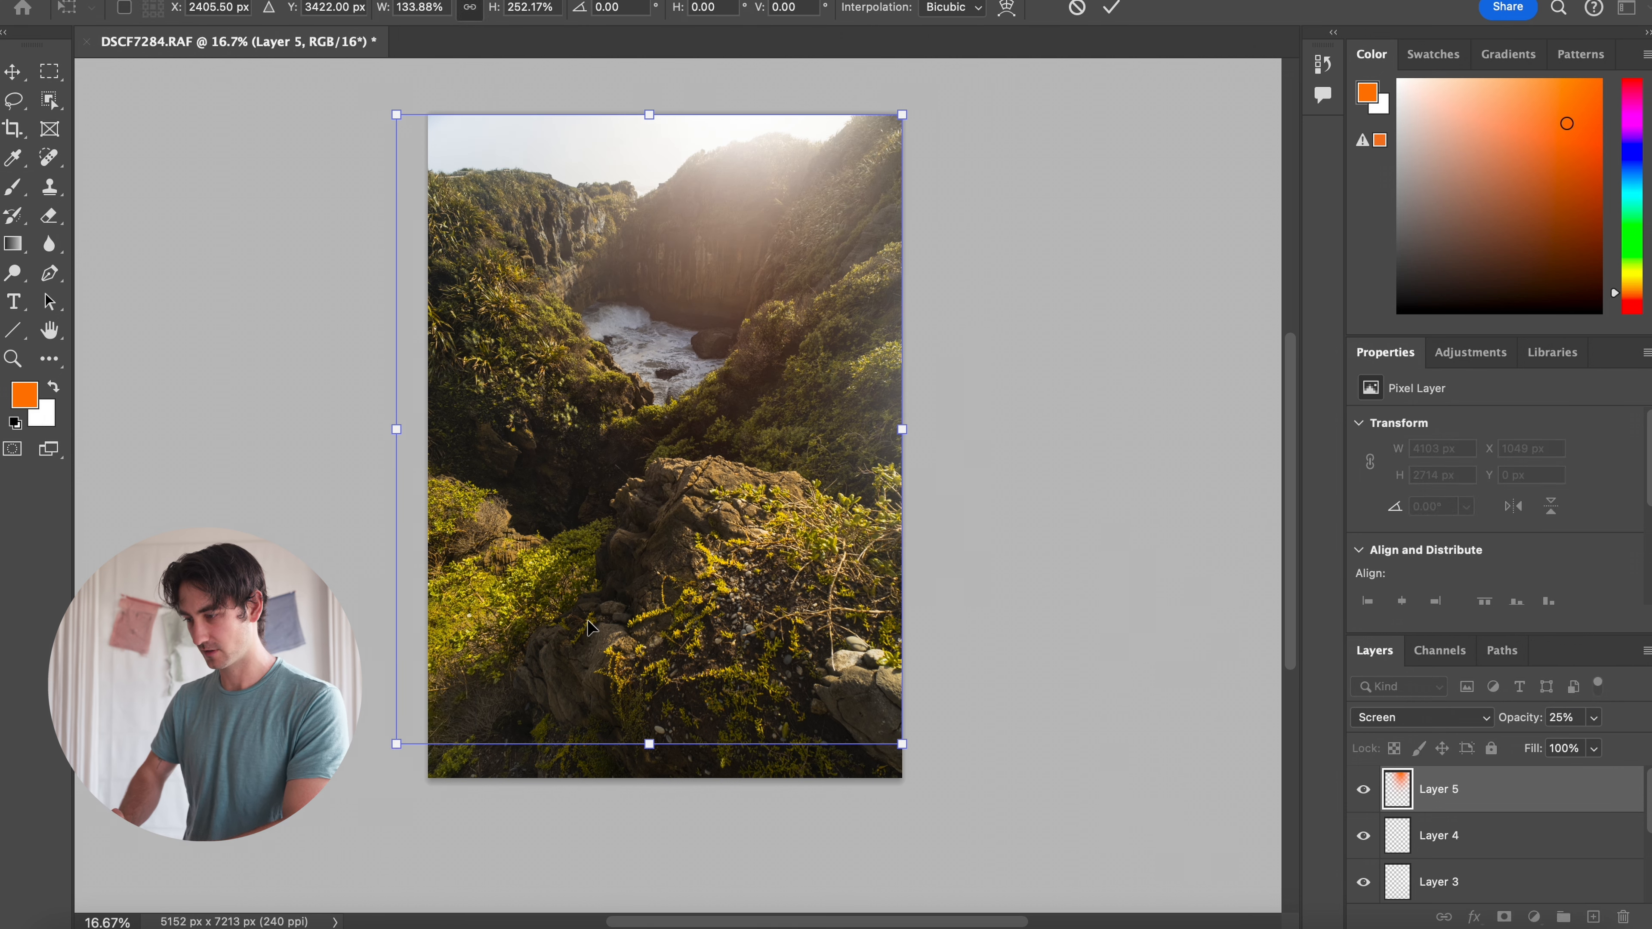
left_click_drag(593, 629, 626, 493)
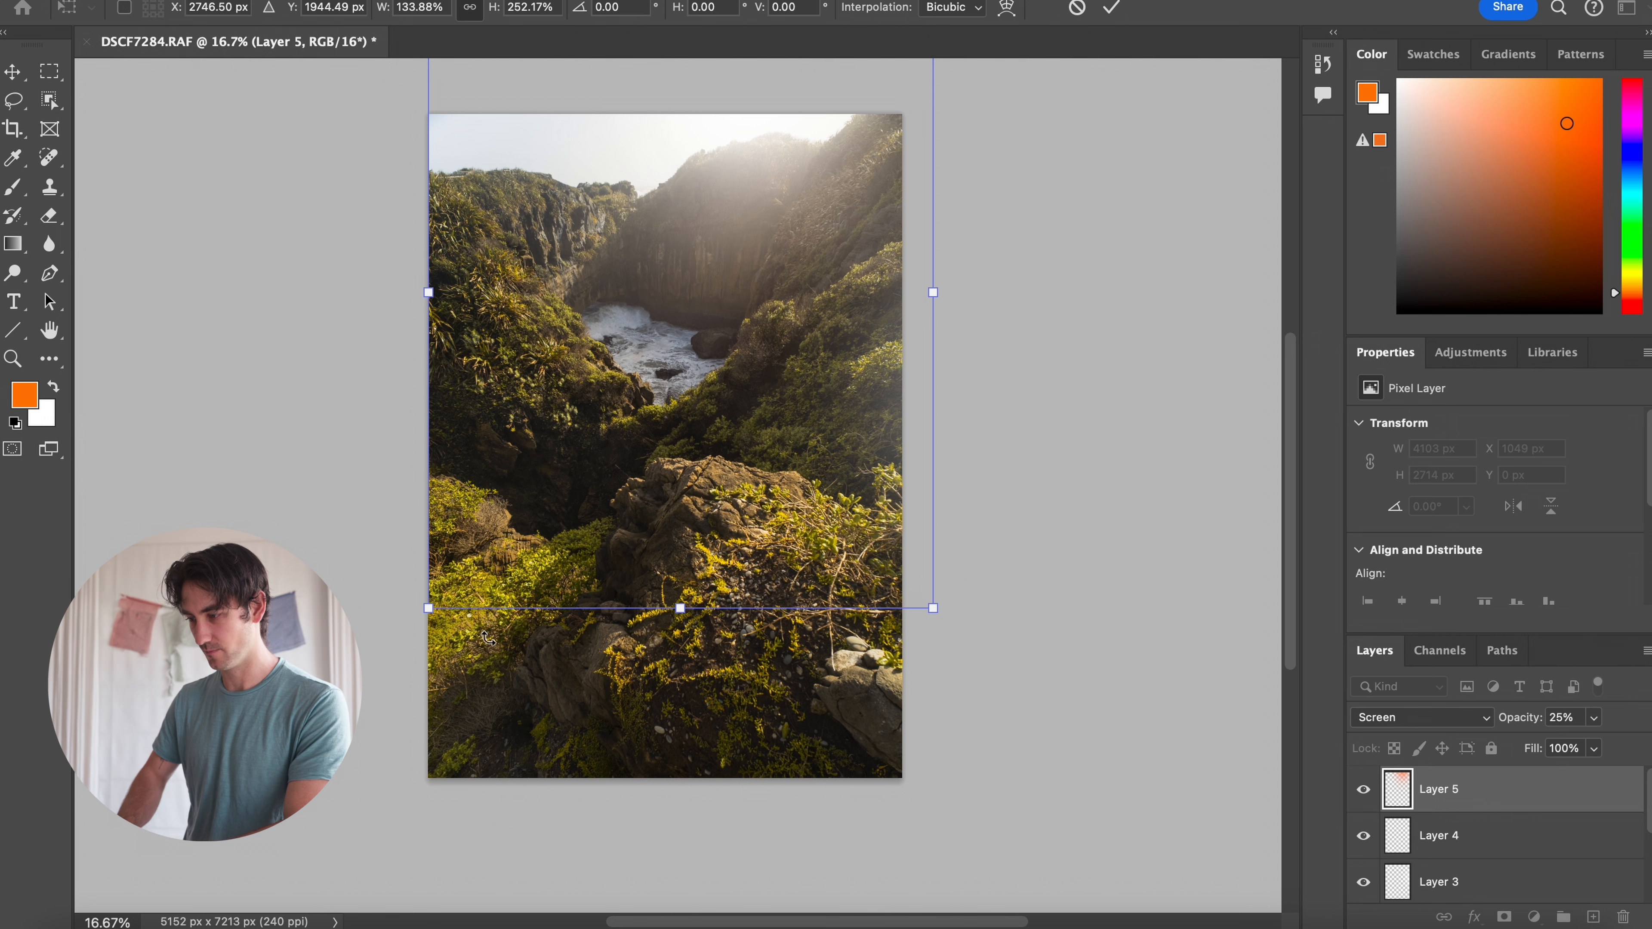
left_click_drag(424, 613, 324, 812)
mouse_move(623, 626)
left_mouse_down()
mouse_move(648, 544)
mouse_move(646, 619)
left_mouse_up()
left_click_drag(350, 800, 539, 565)
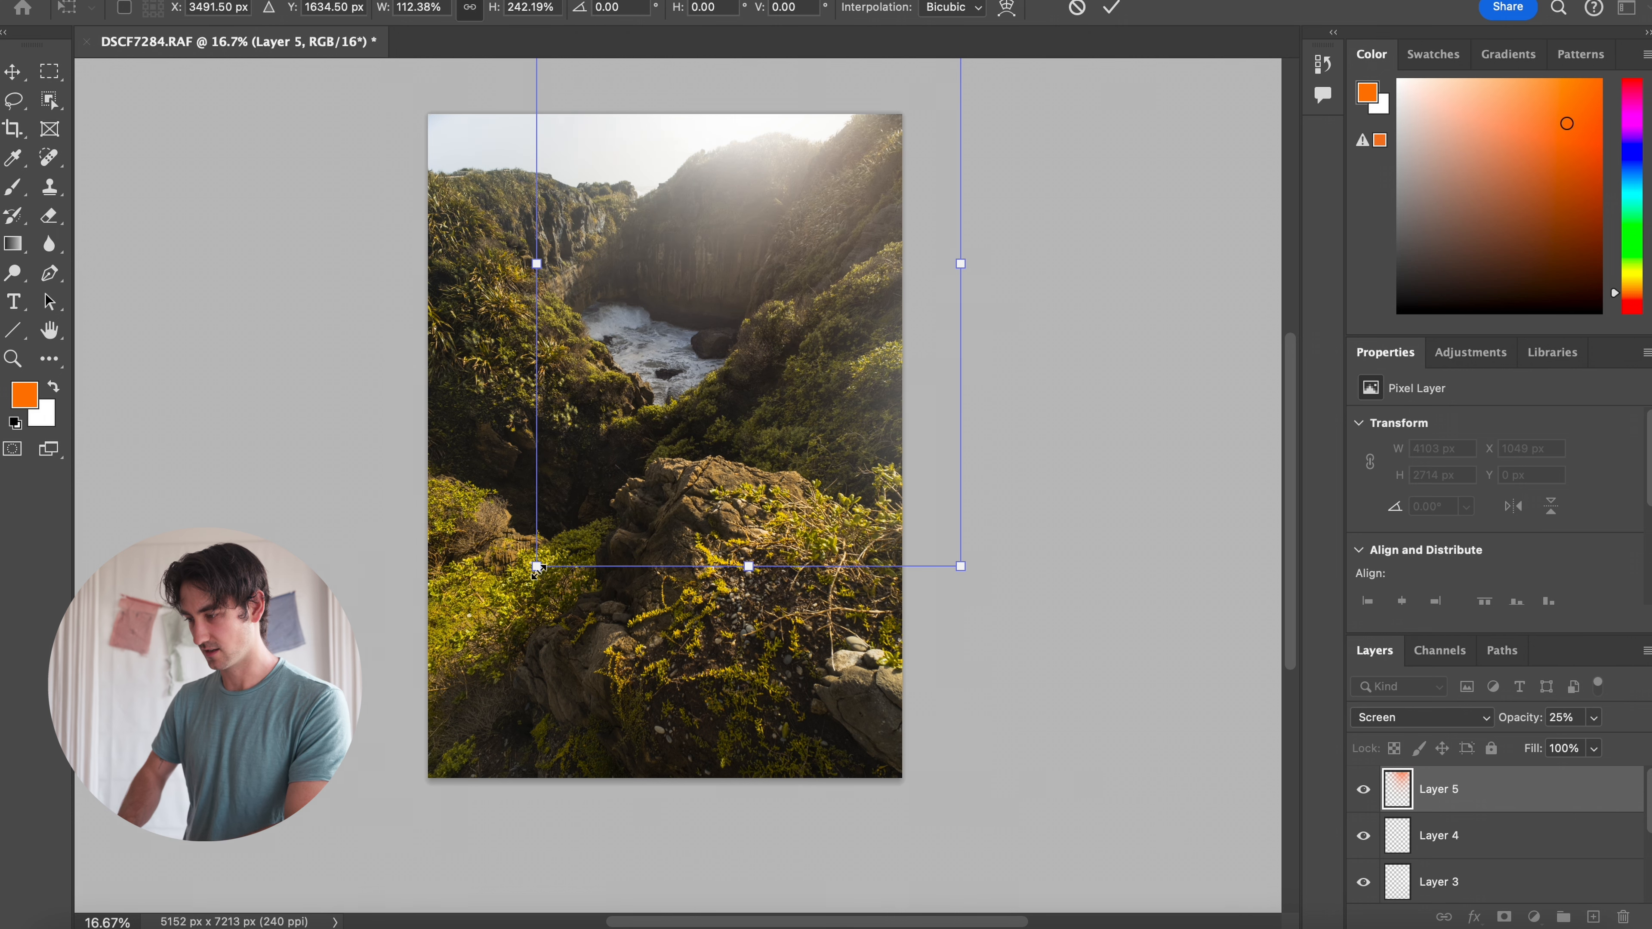
left_click_drag(692, 444, 631, 498)
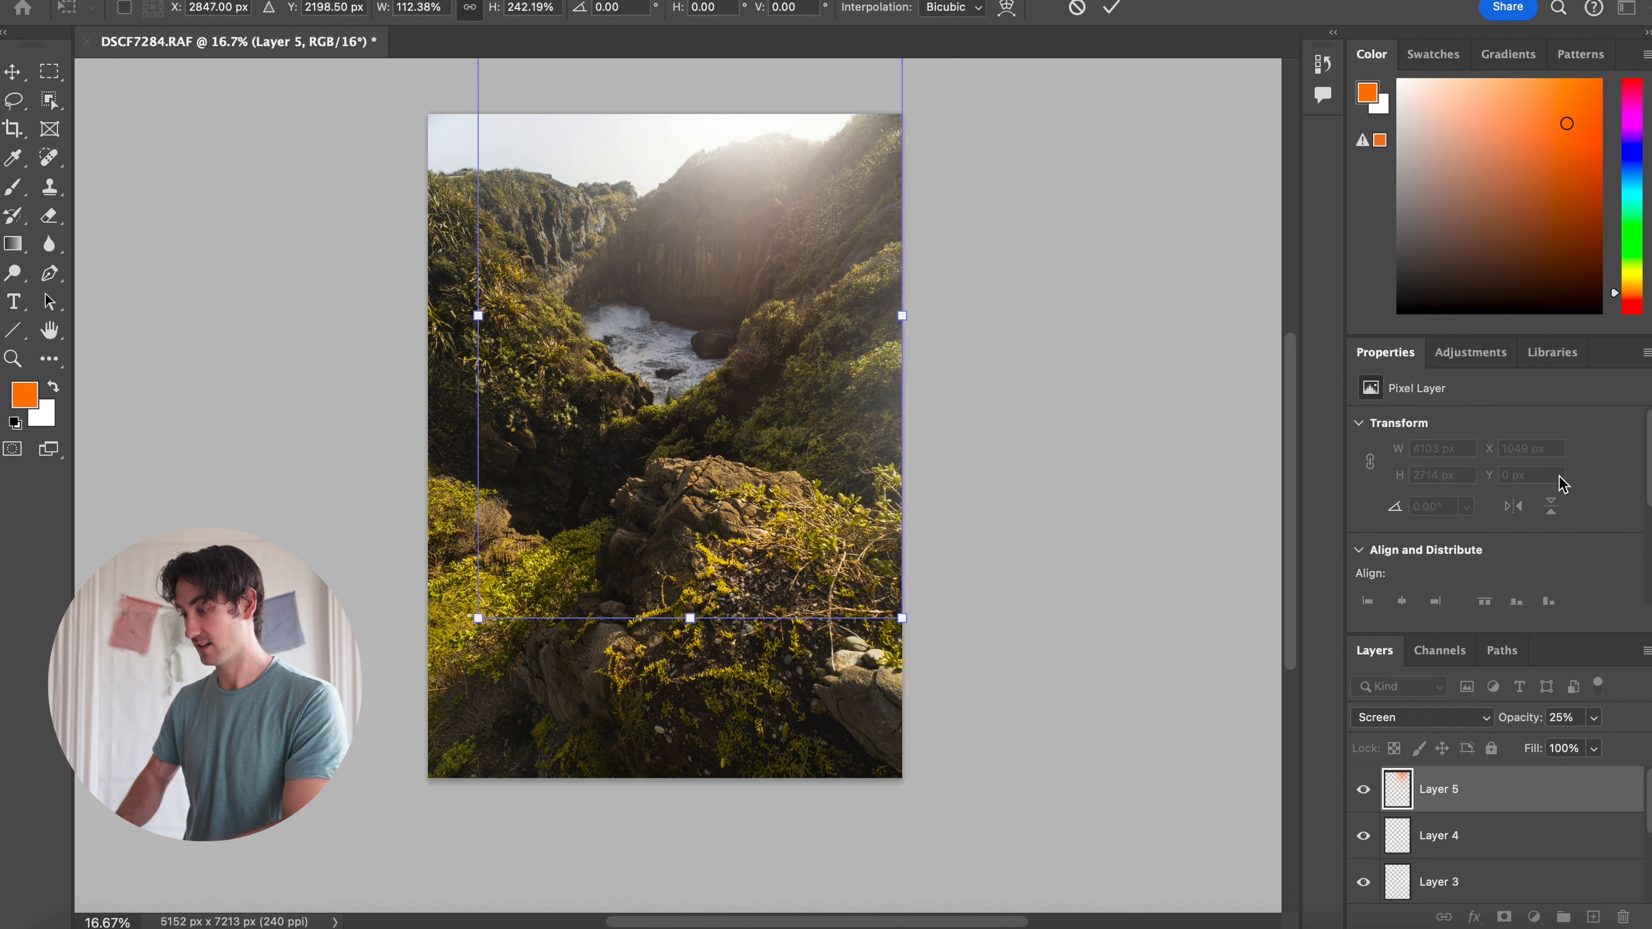
key("Return")
Lower the orange glow layer's opacity to 15% and toggle its visibility to compare the photo with and without it.
left_click(1570, 718)
type("1")
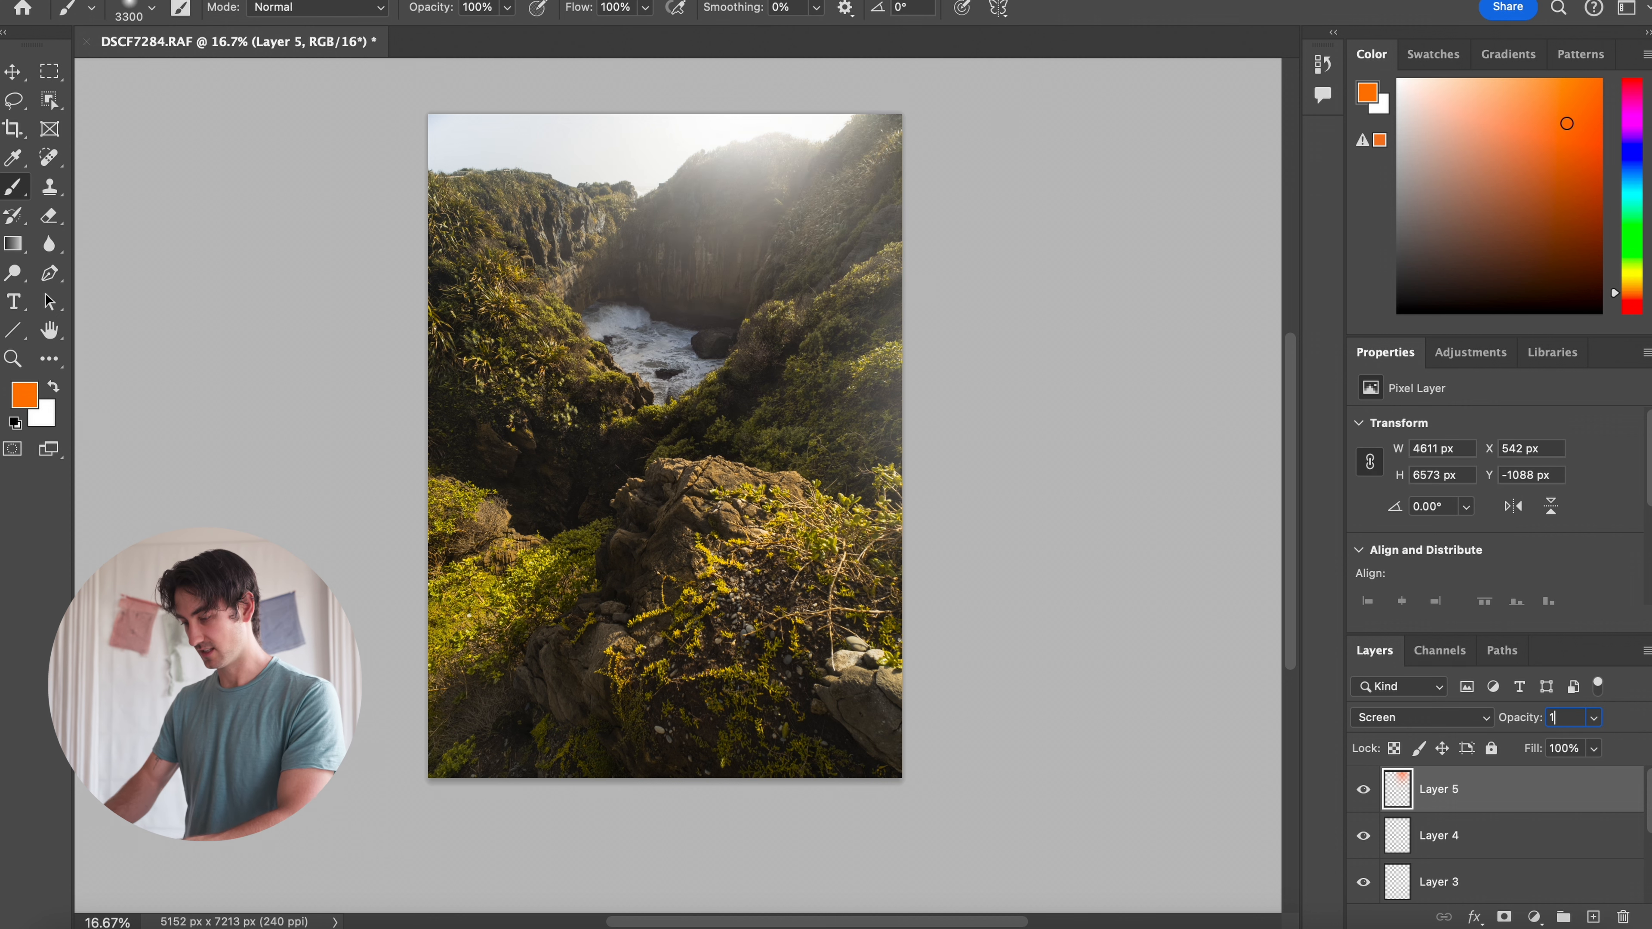
left_click(1364, 792)
left_click(1363, 792)
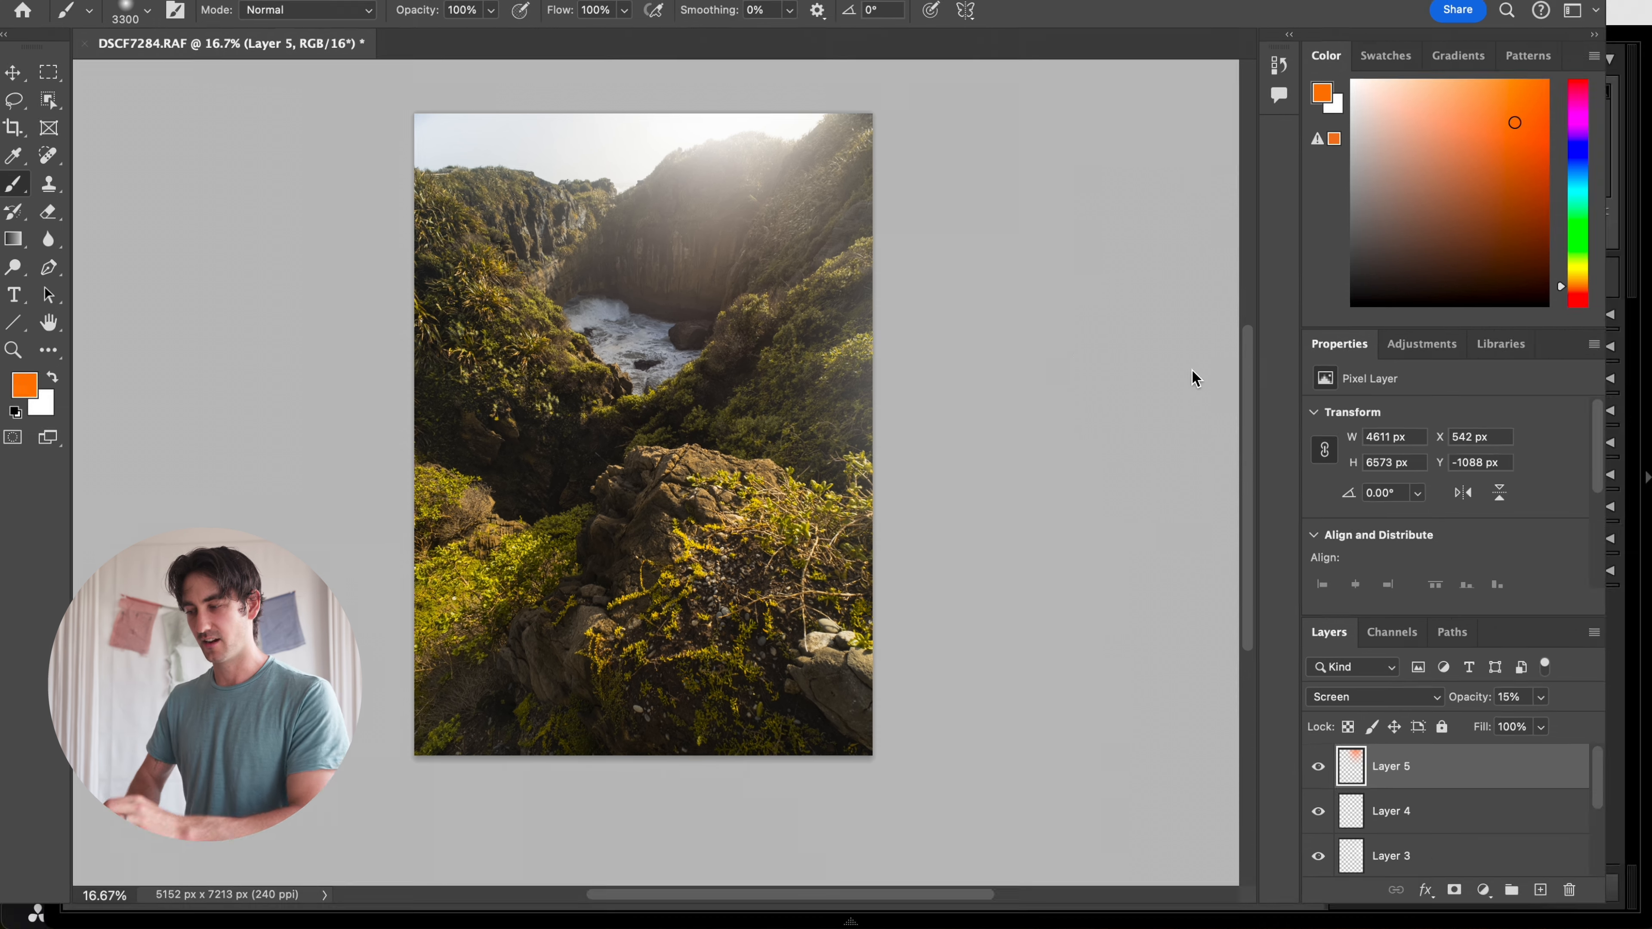
Switch to Lightroom and view the photo in the Develop module.
key("ctrl+Up")
left_click(976, 556)
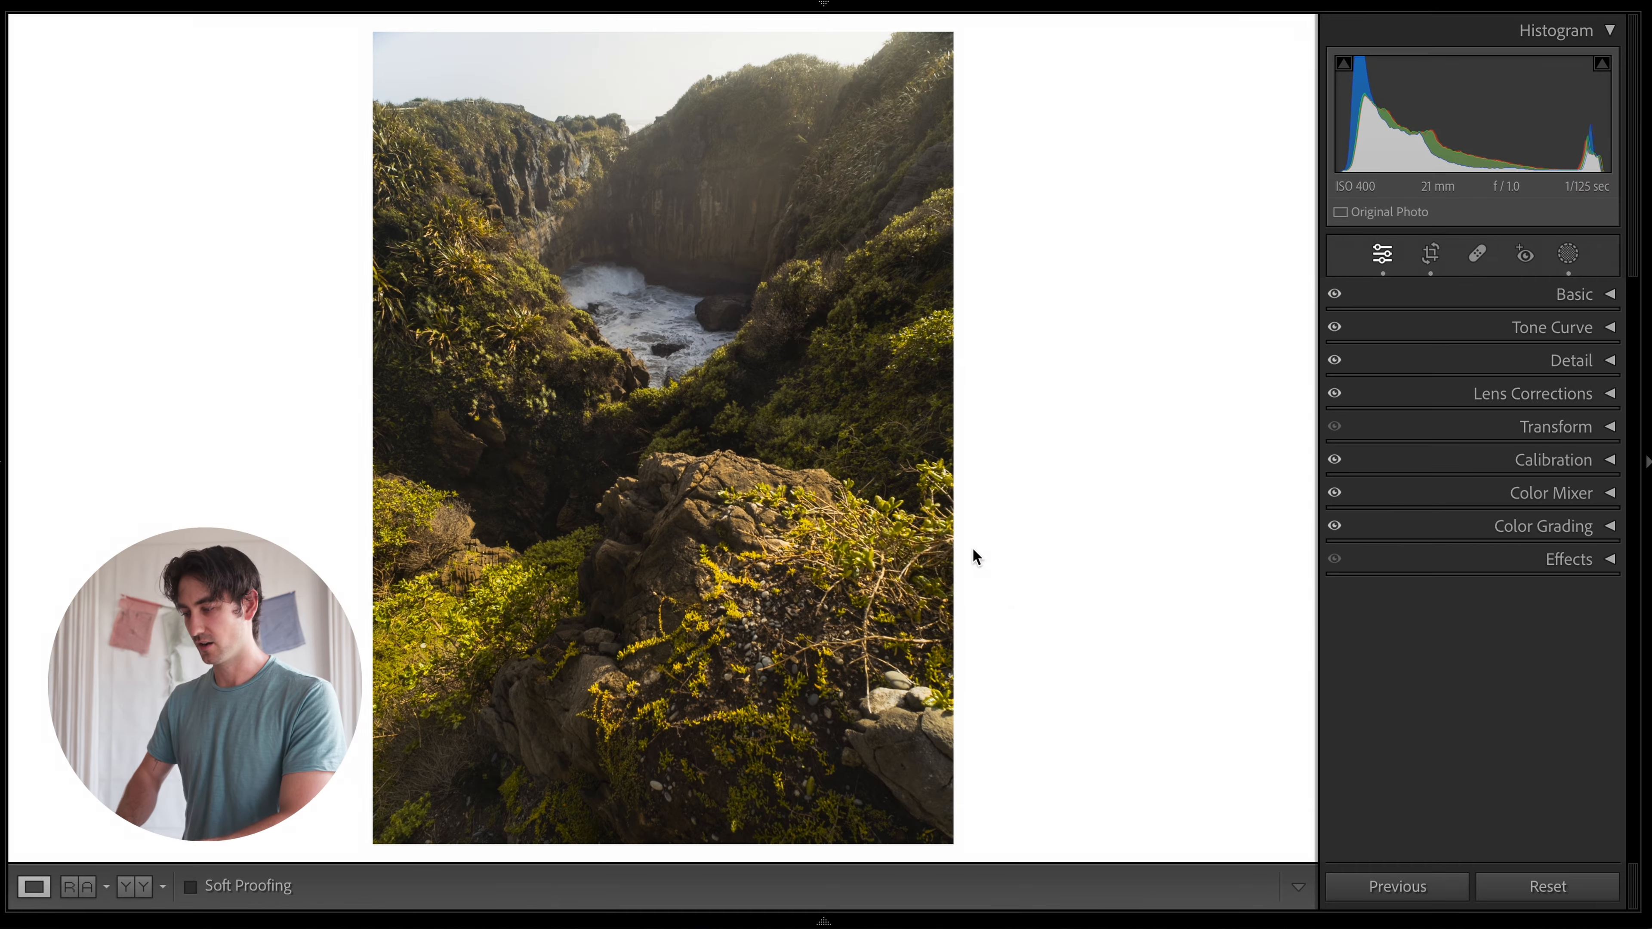